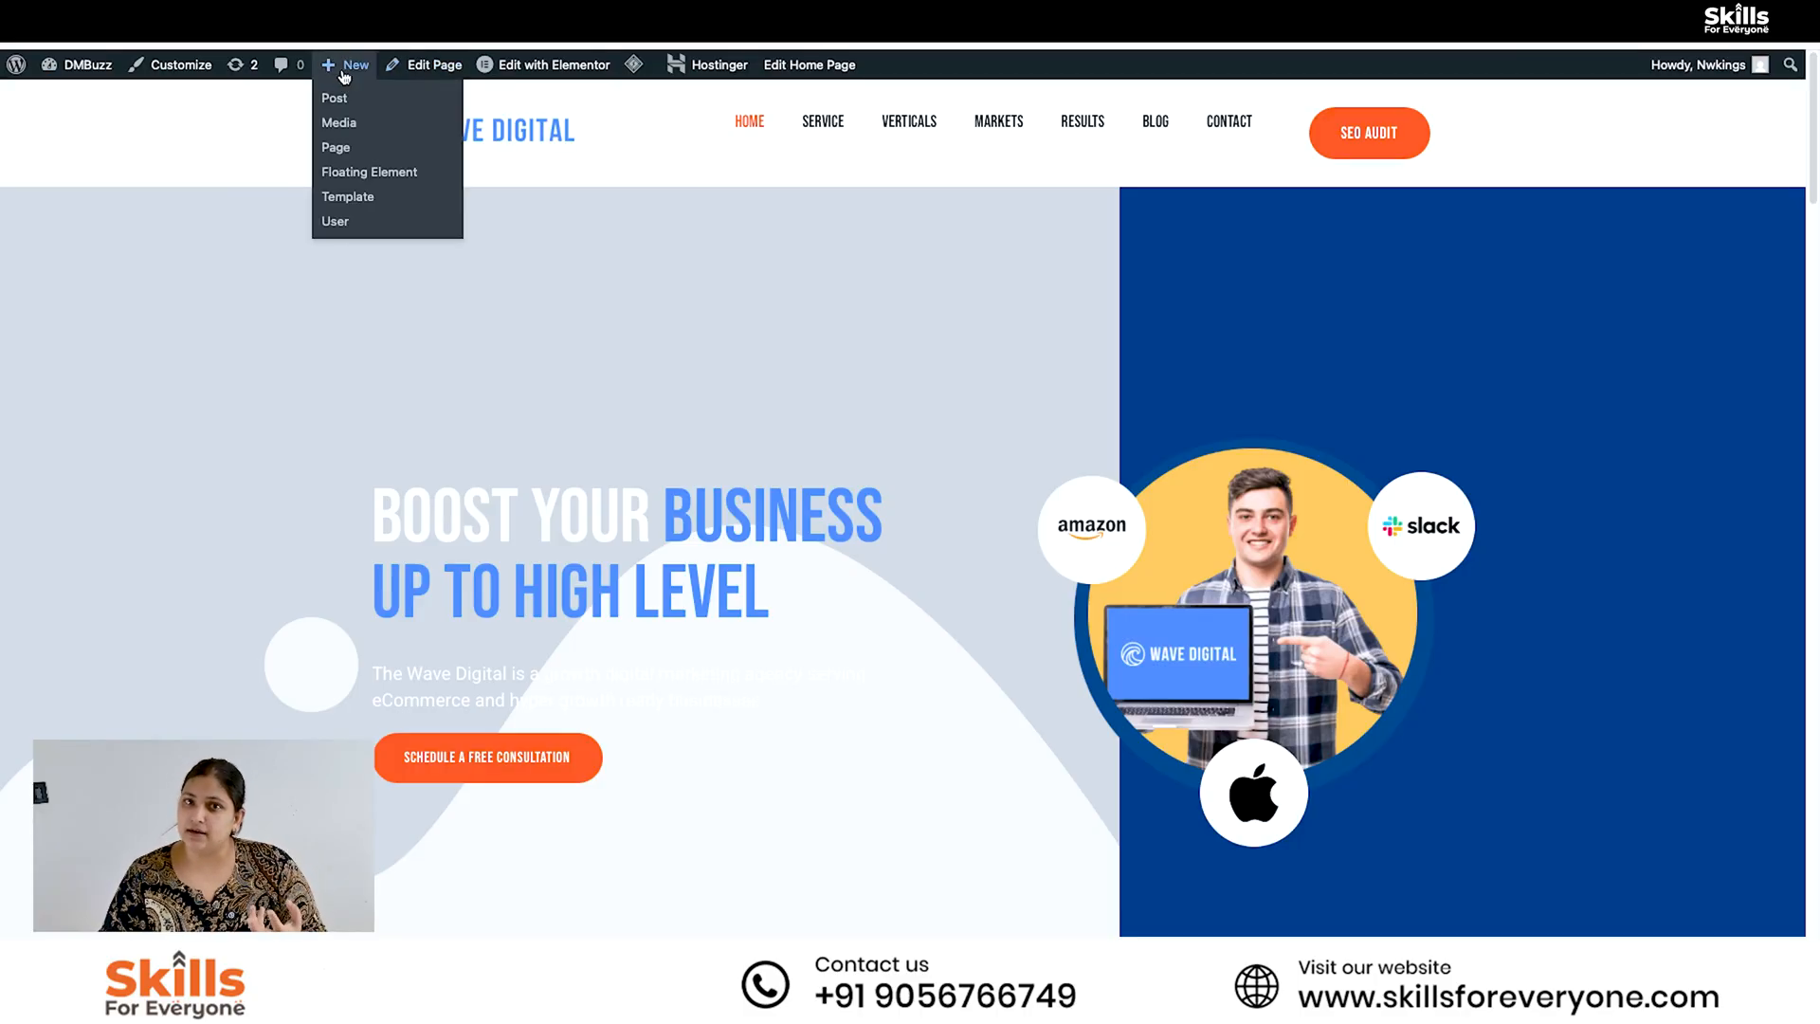
- Look over the live home page's hero banner, provided services and growth sections
mouse_move(523, 72)
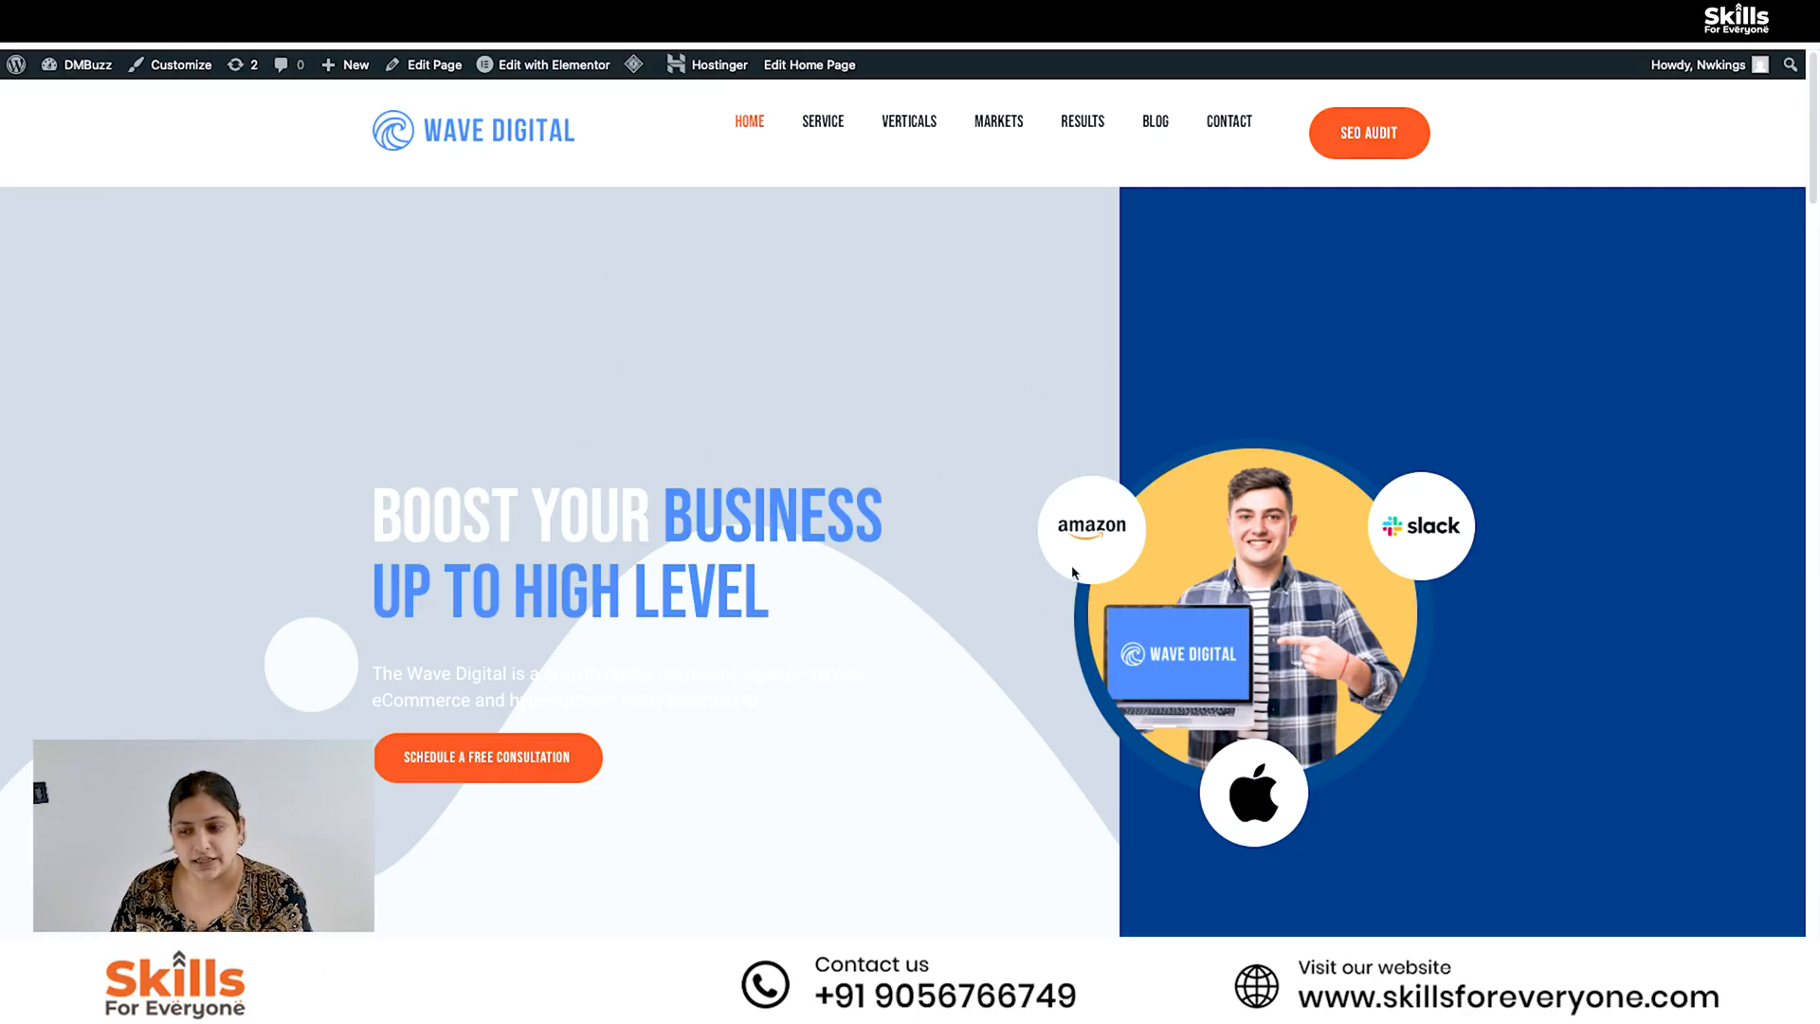
scroll(1816, 180, down, 2)
scroll(1549, 410, down, 10)
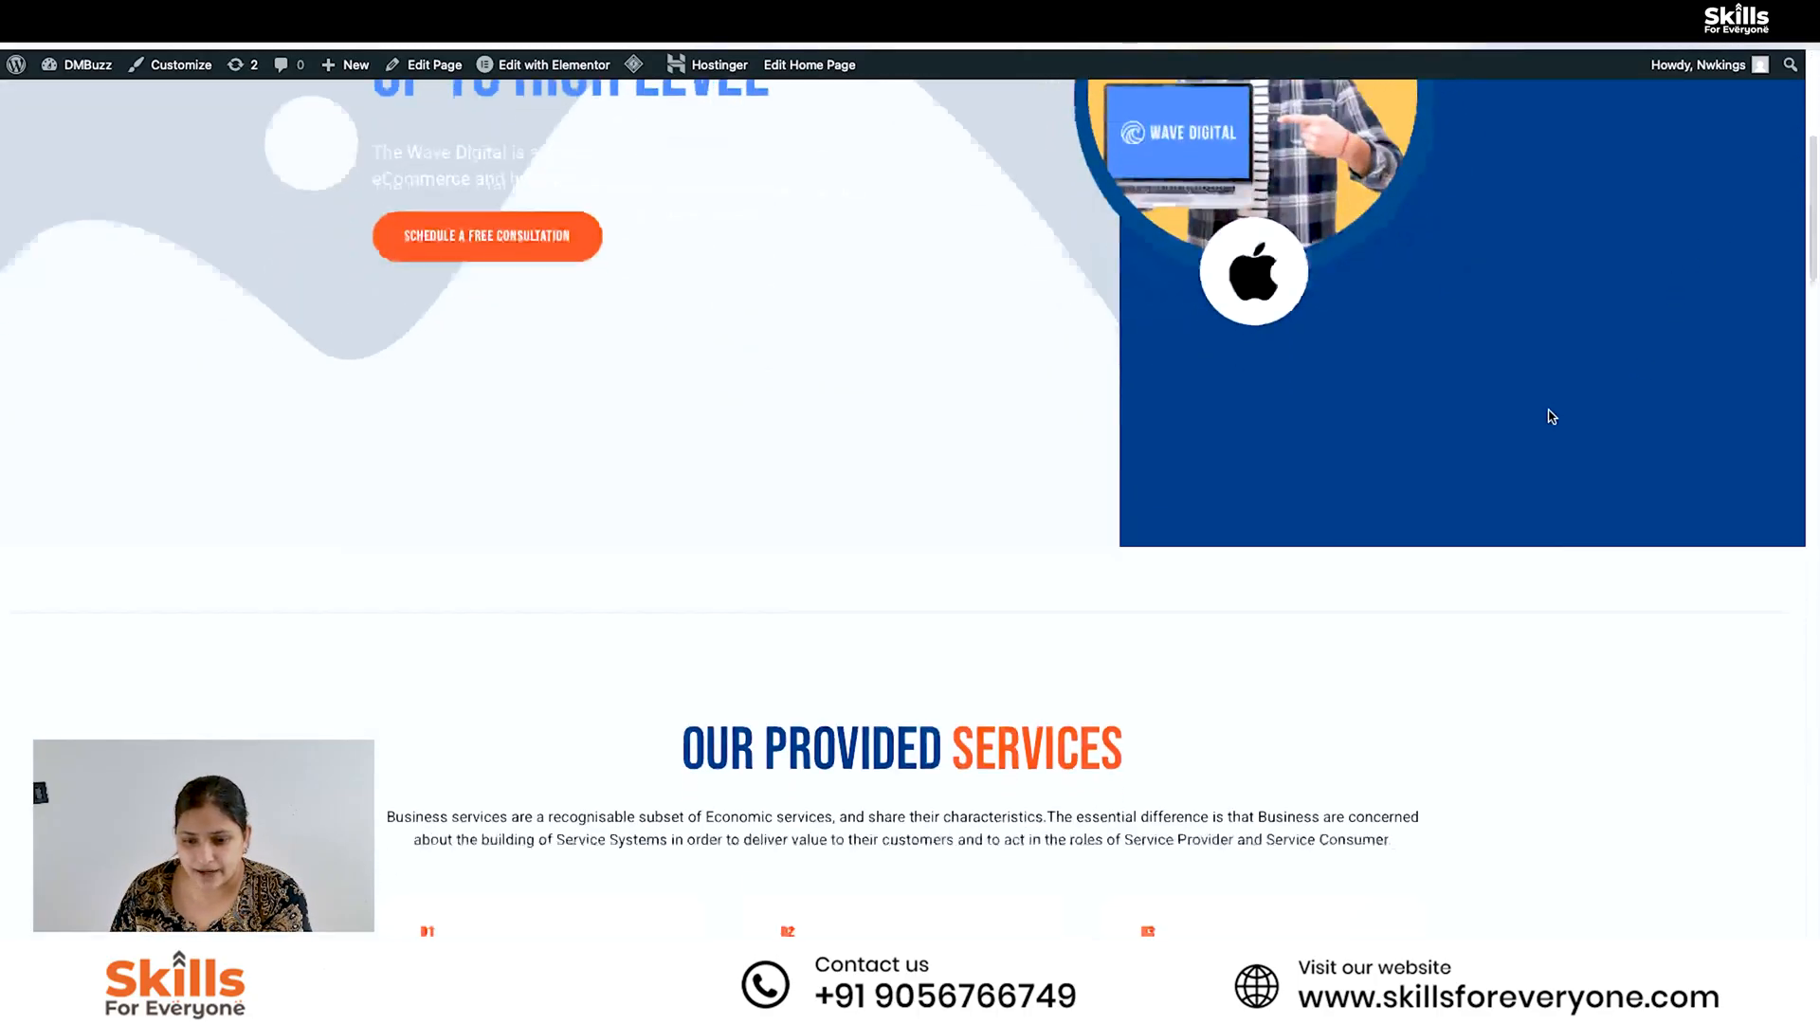
scroll(1536, 366, up, 2)
scroll(1537, 364, up, 15)
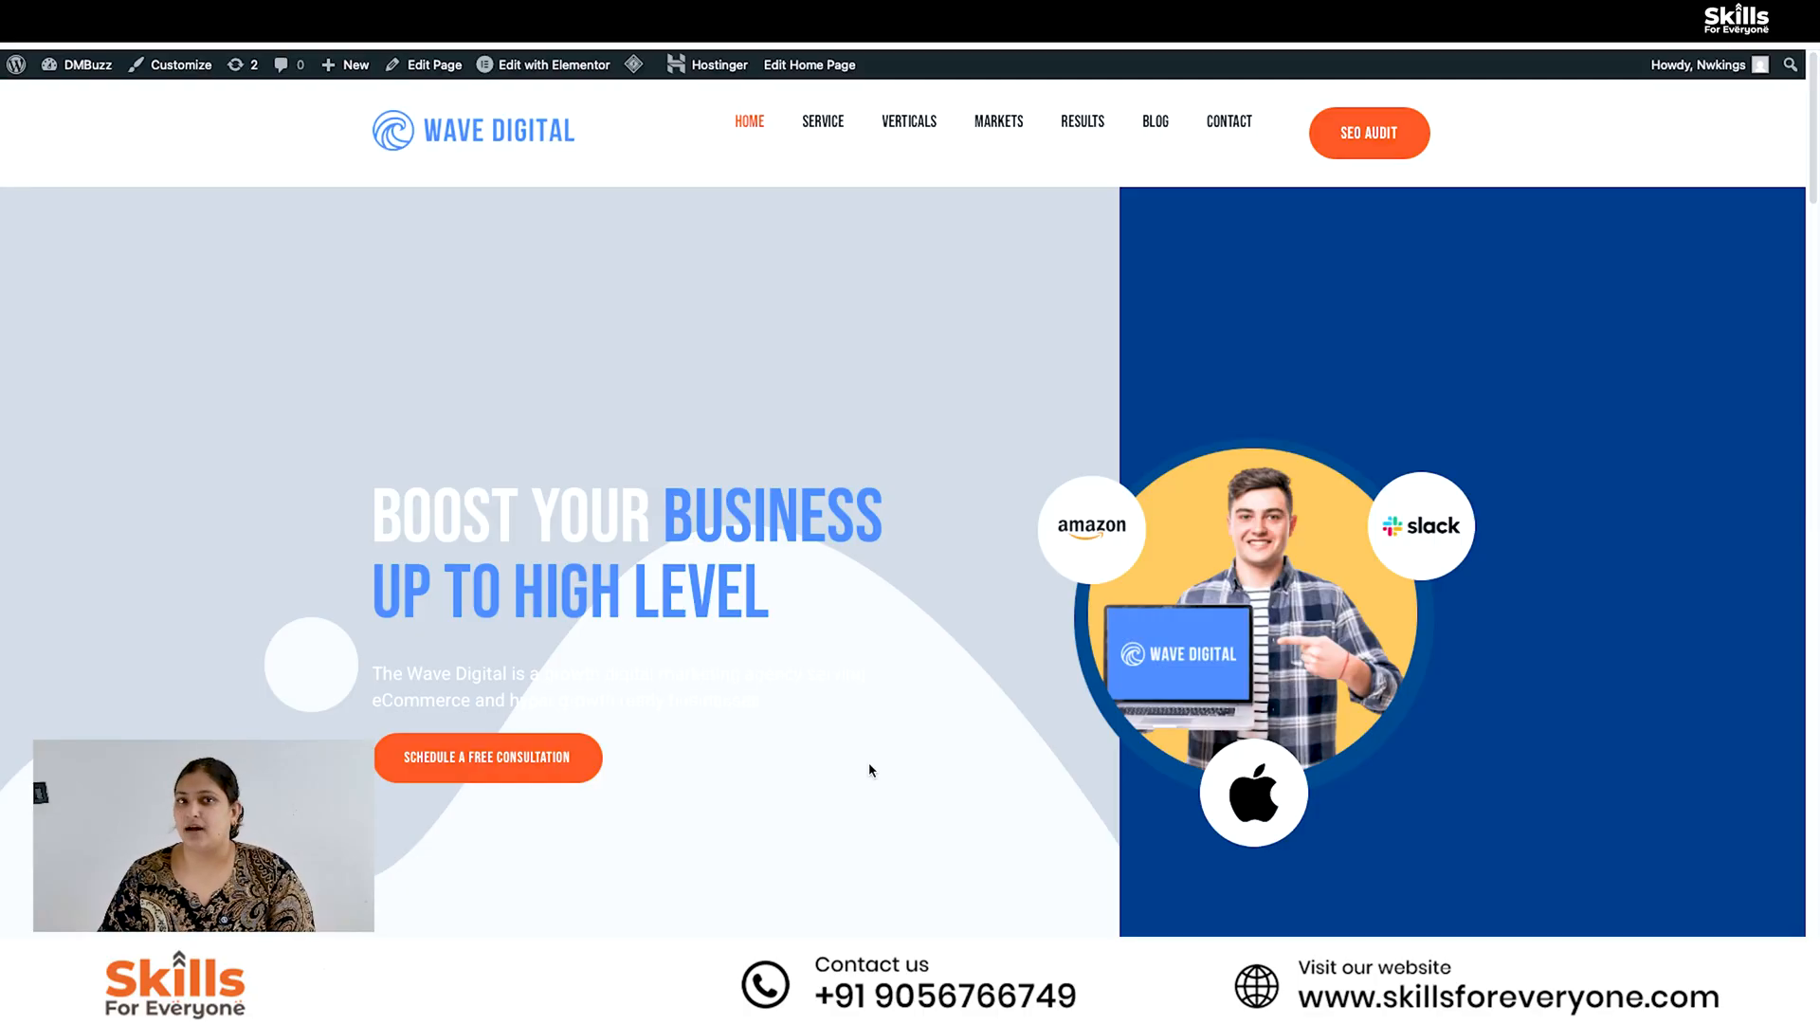
scroll(870, 770, down, 2)
scroll(870, 770, down, 4)
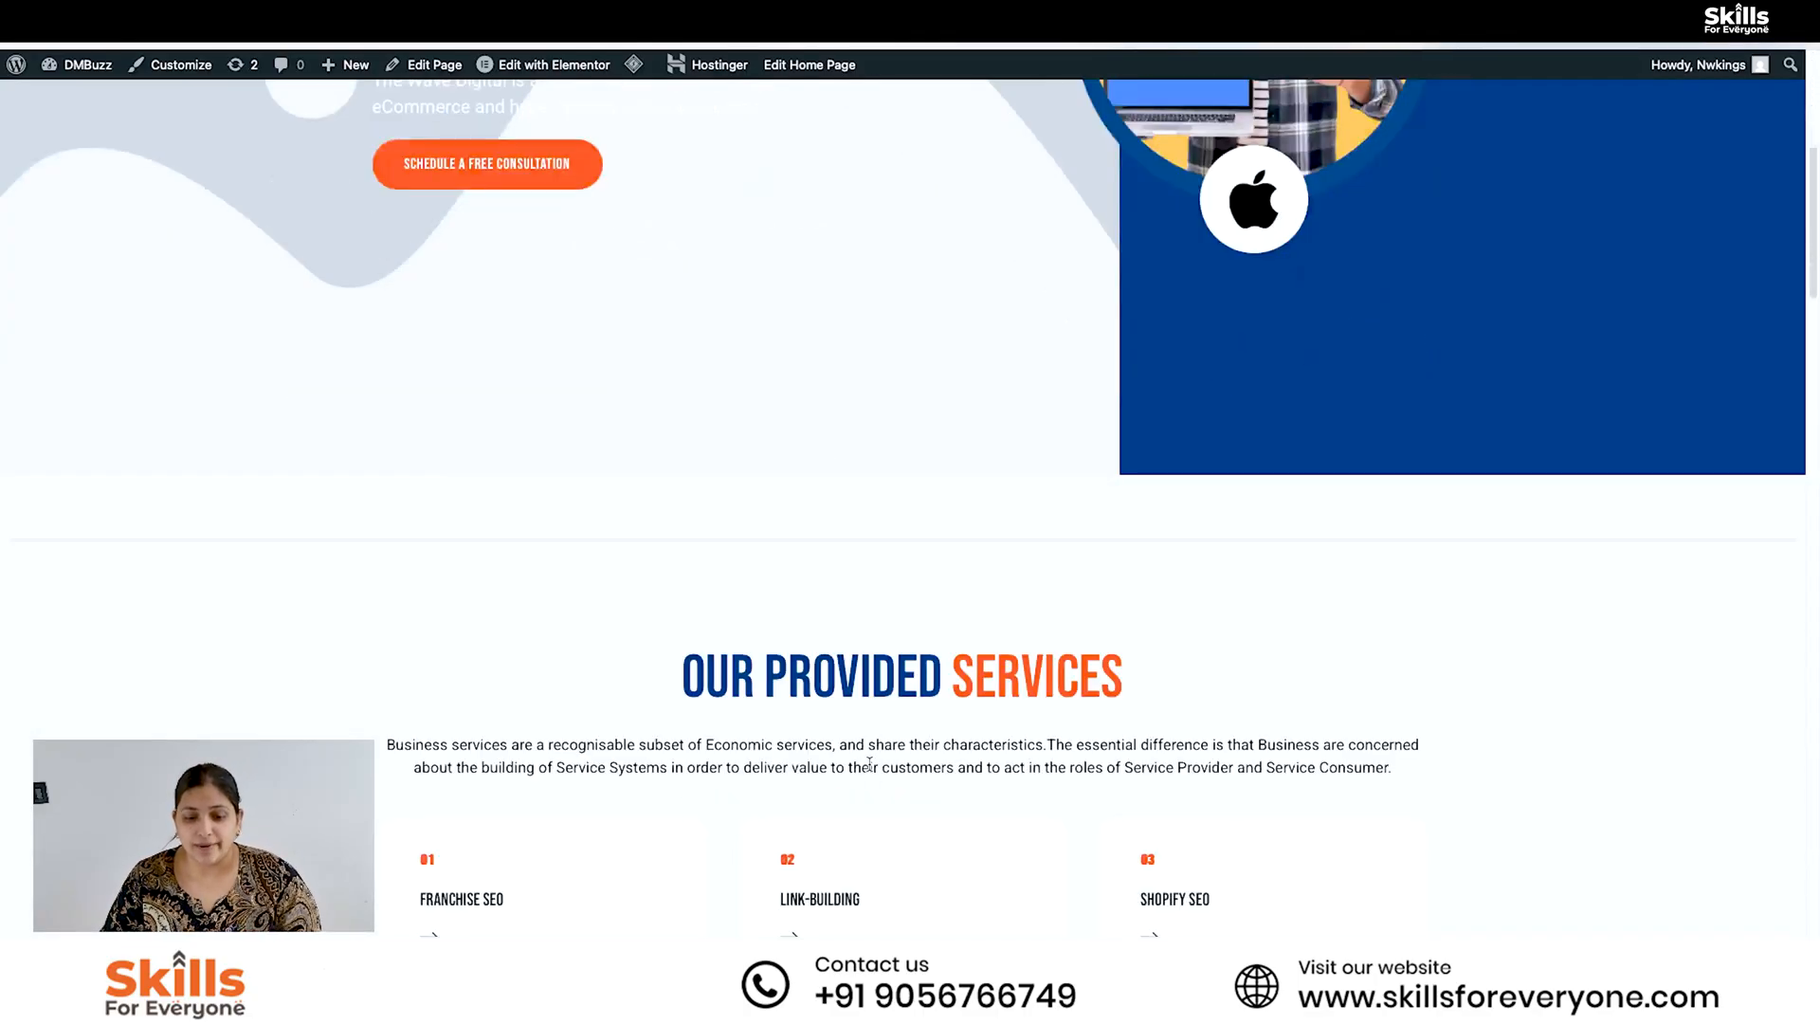
scroll(870, 770, down, 8)
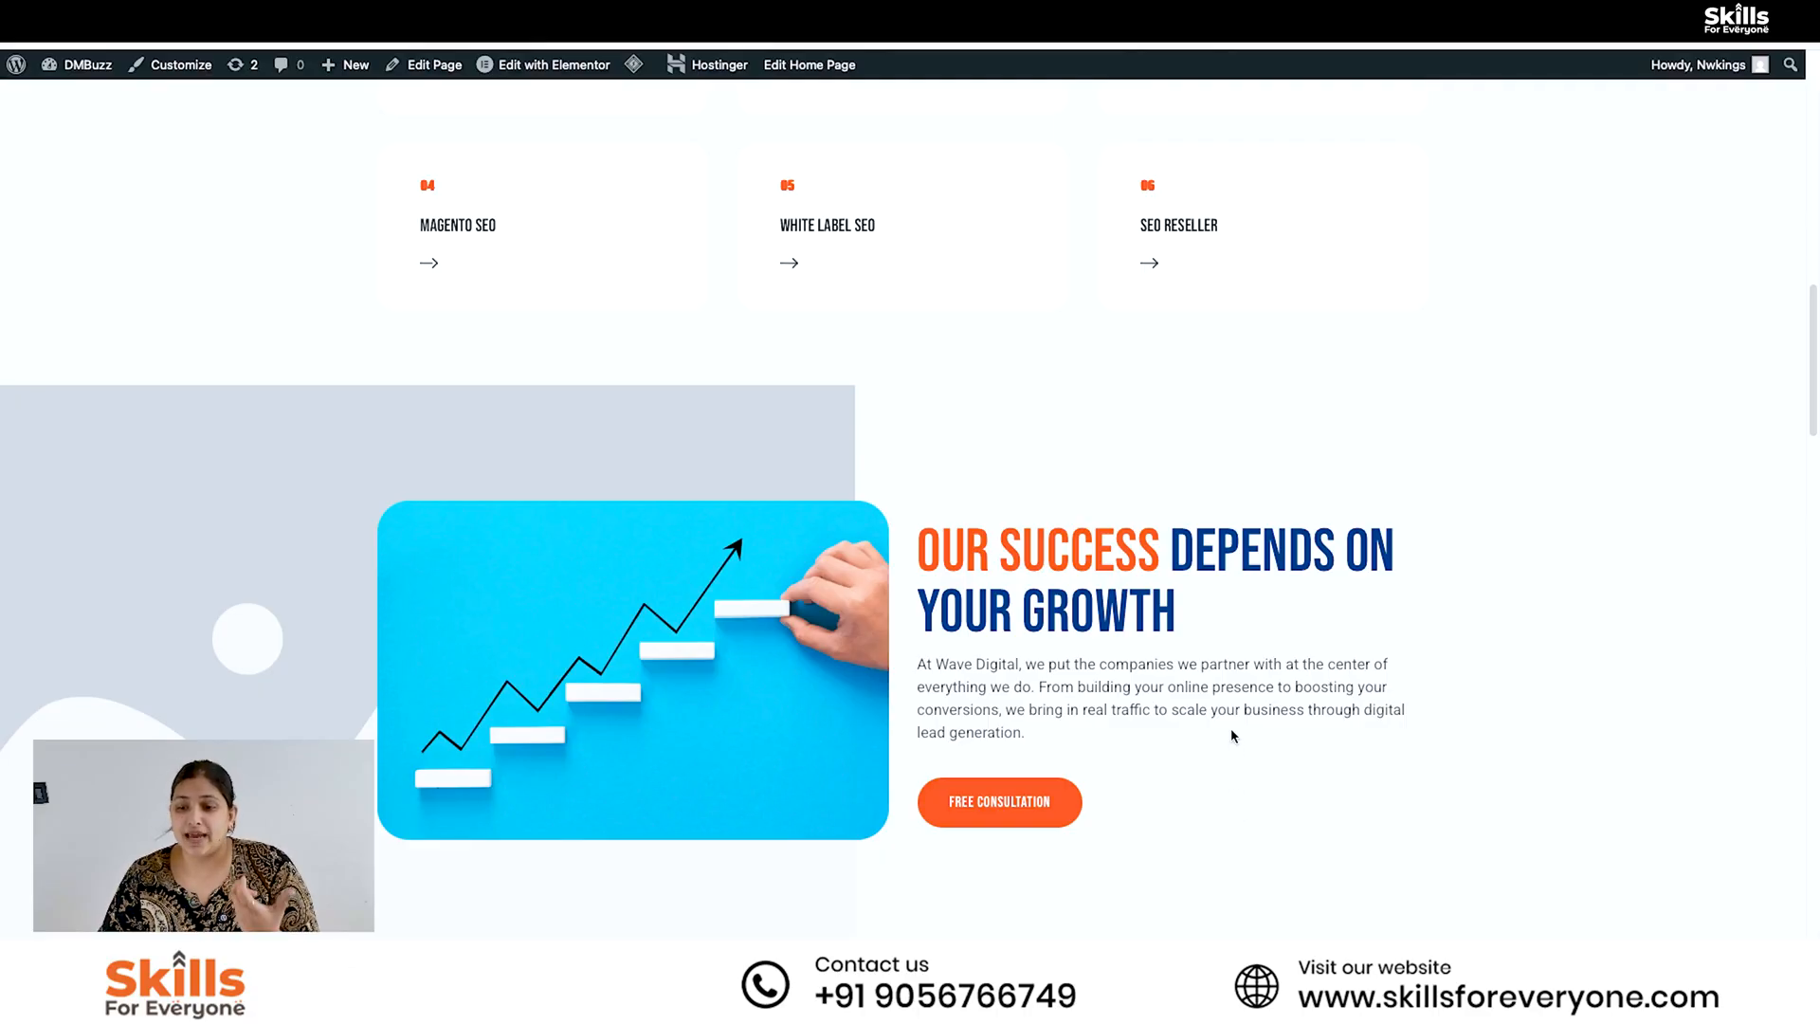
scroll(1220, 689, up, 4)
scroll(1221, 689, up, 7)
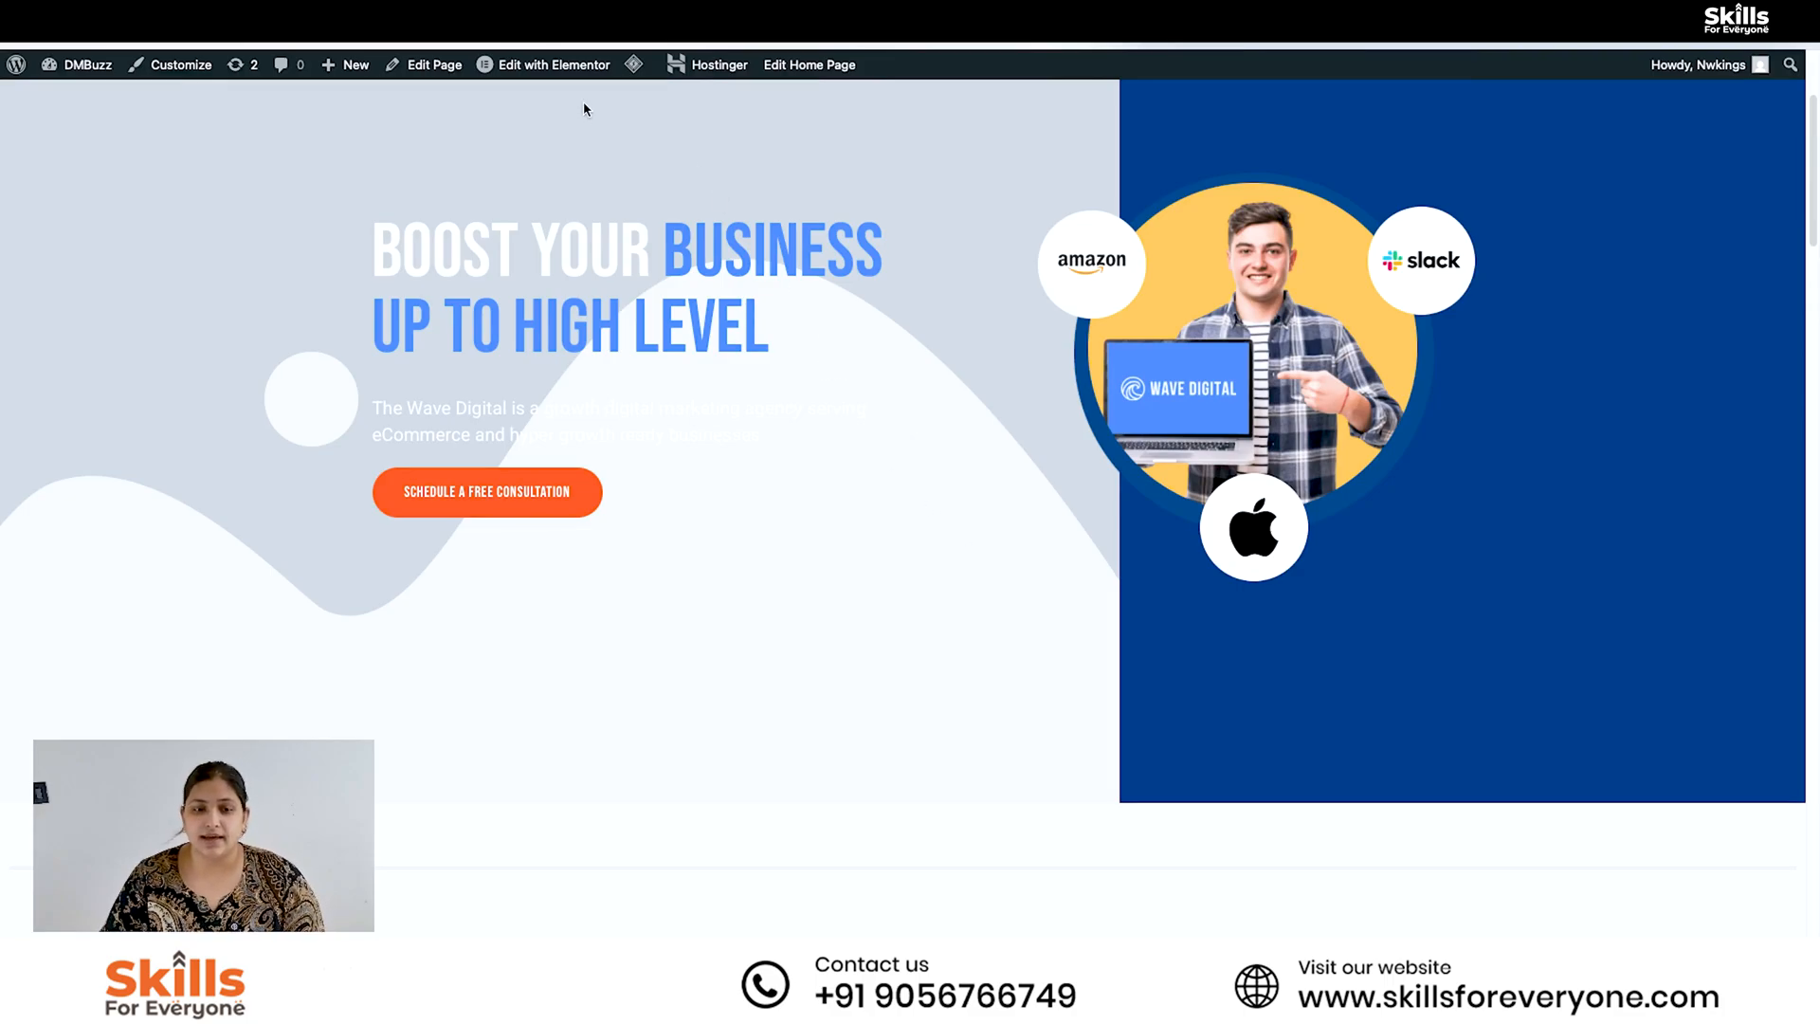
- Open the home page for editing with Elementor and look through its sections in the editor
mouse_move(588, 67)
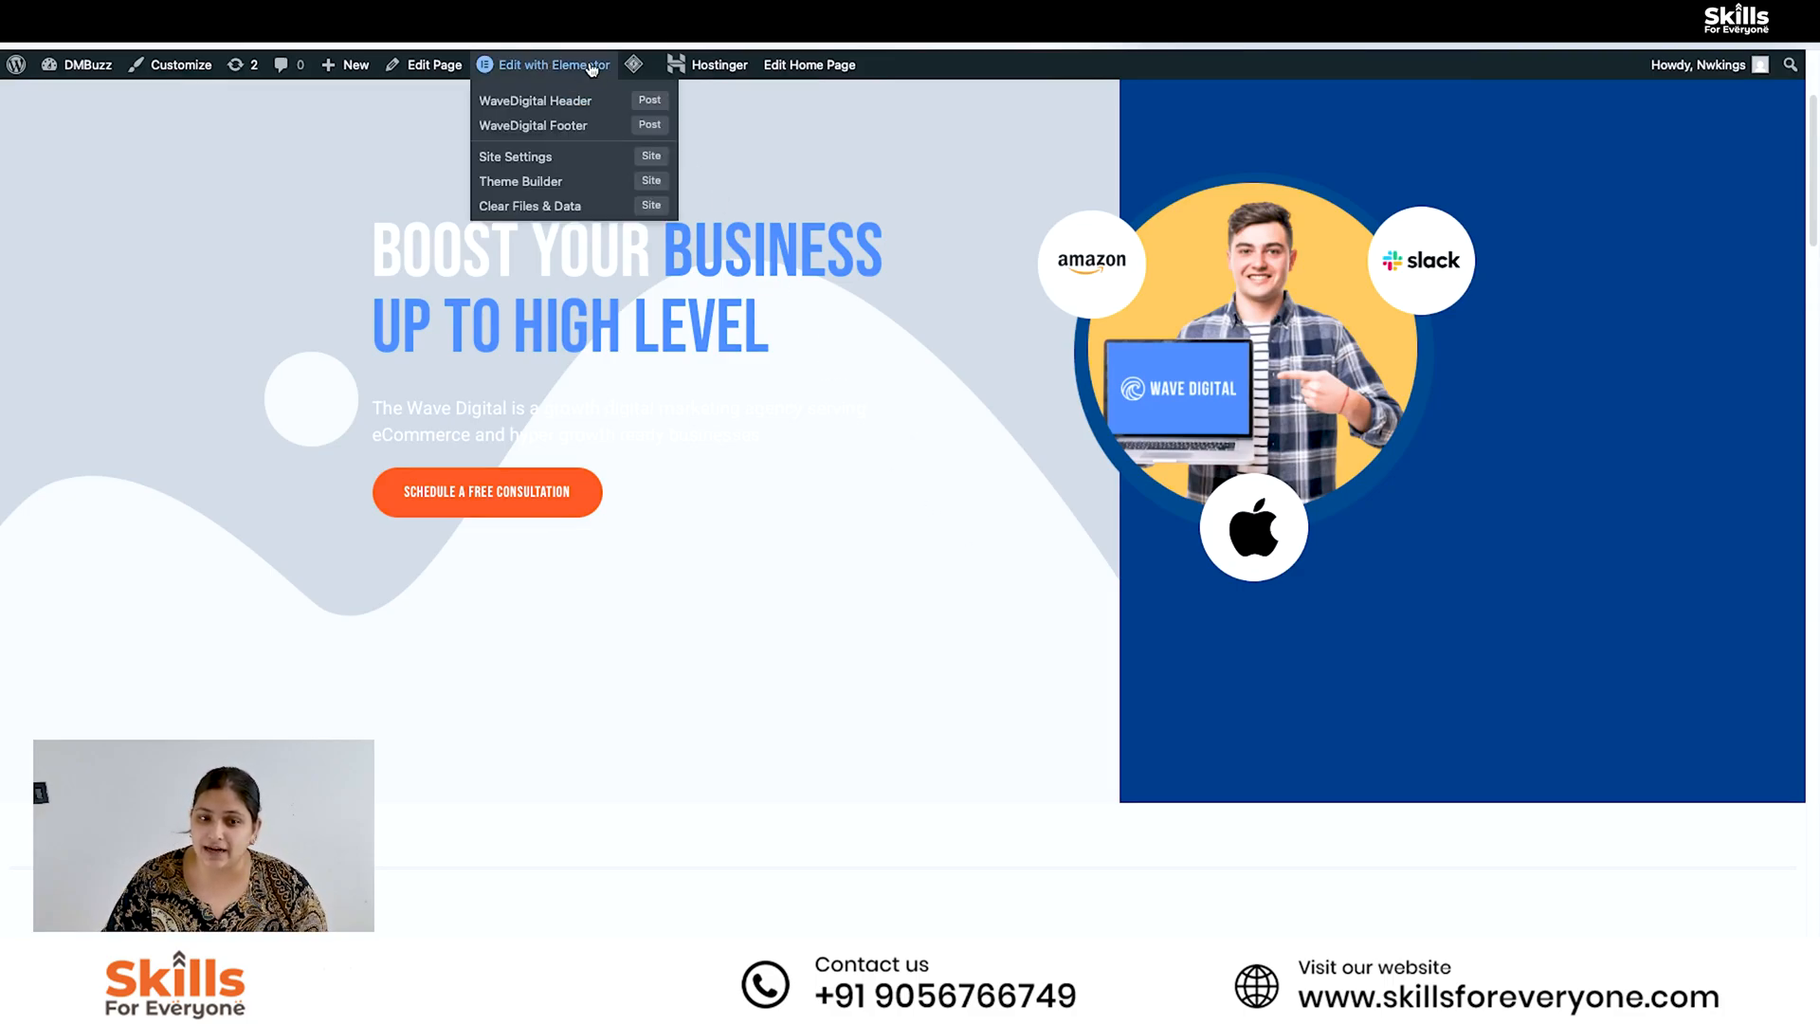
scroll(842, 275, down, 5)
scroll(842, 275, up, 8)
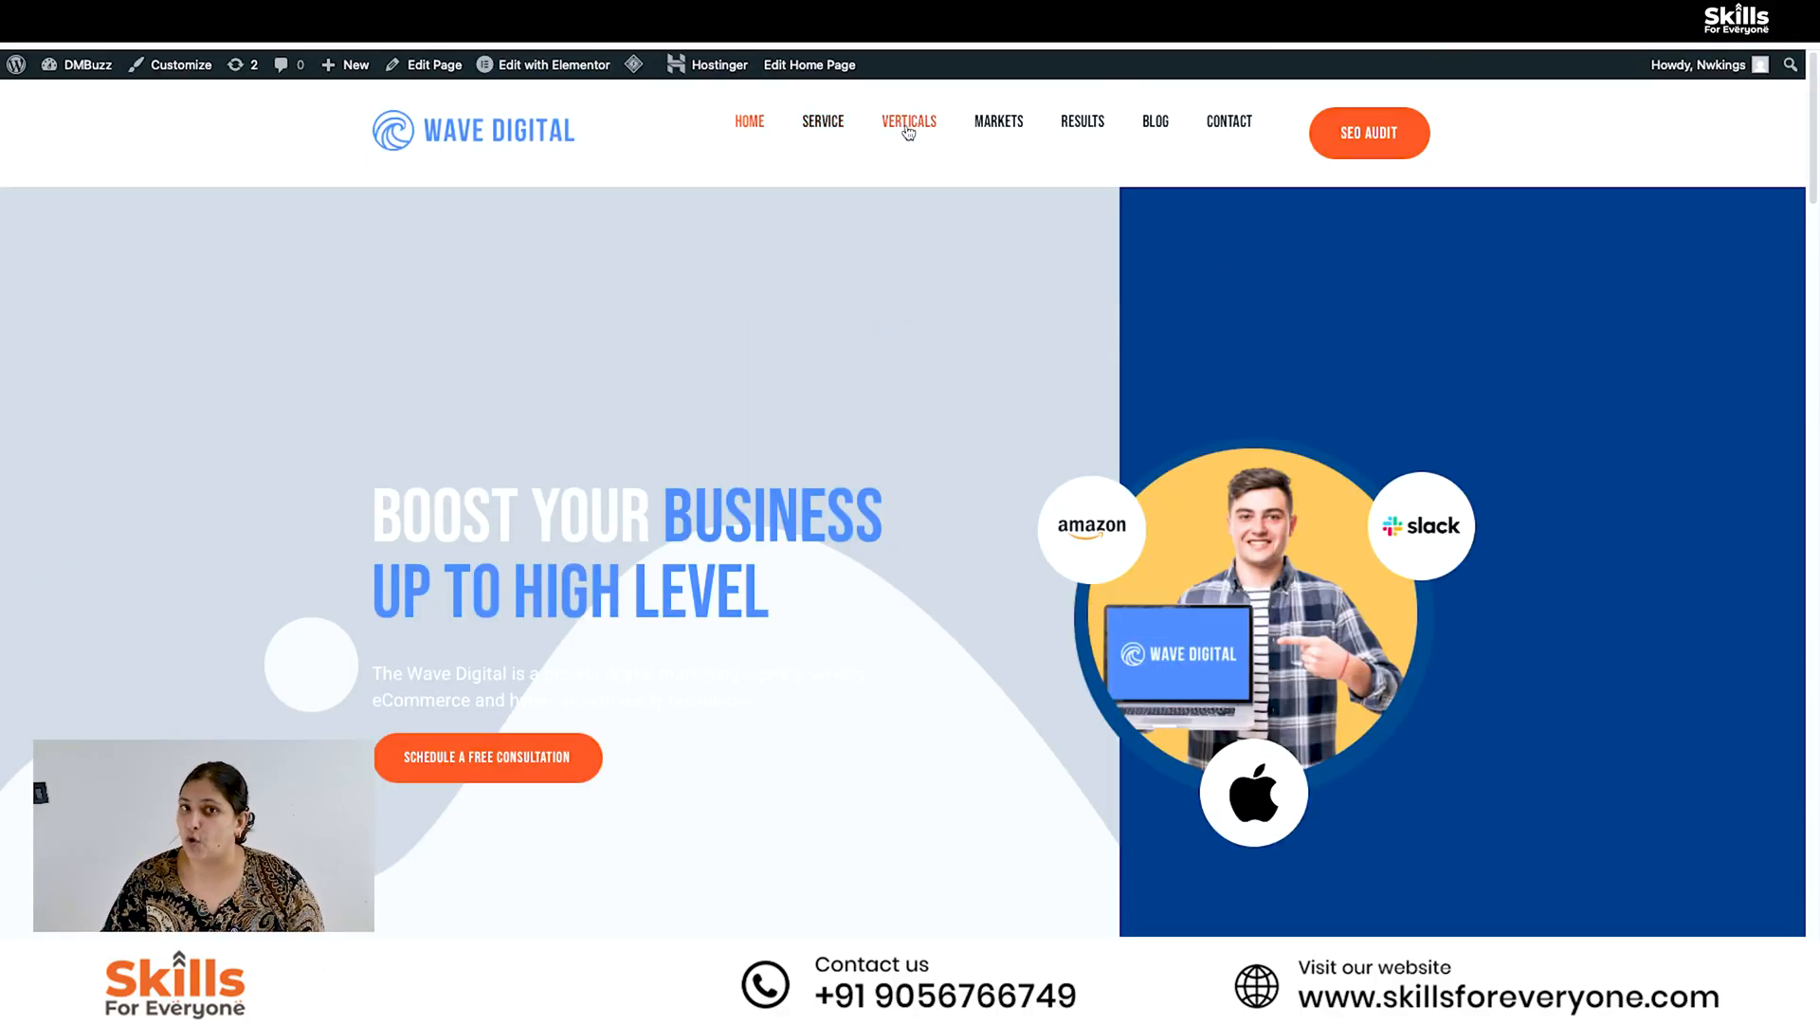
click(584, 73)
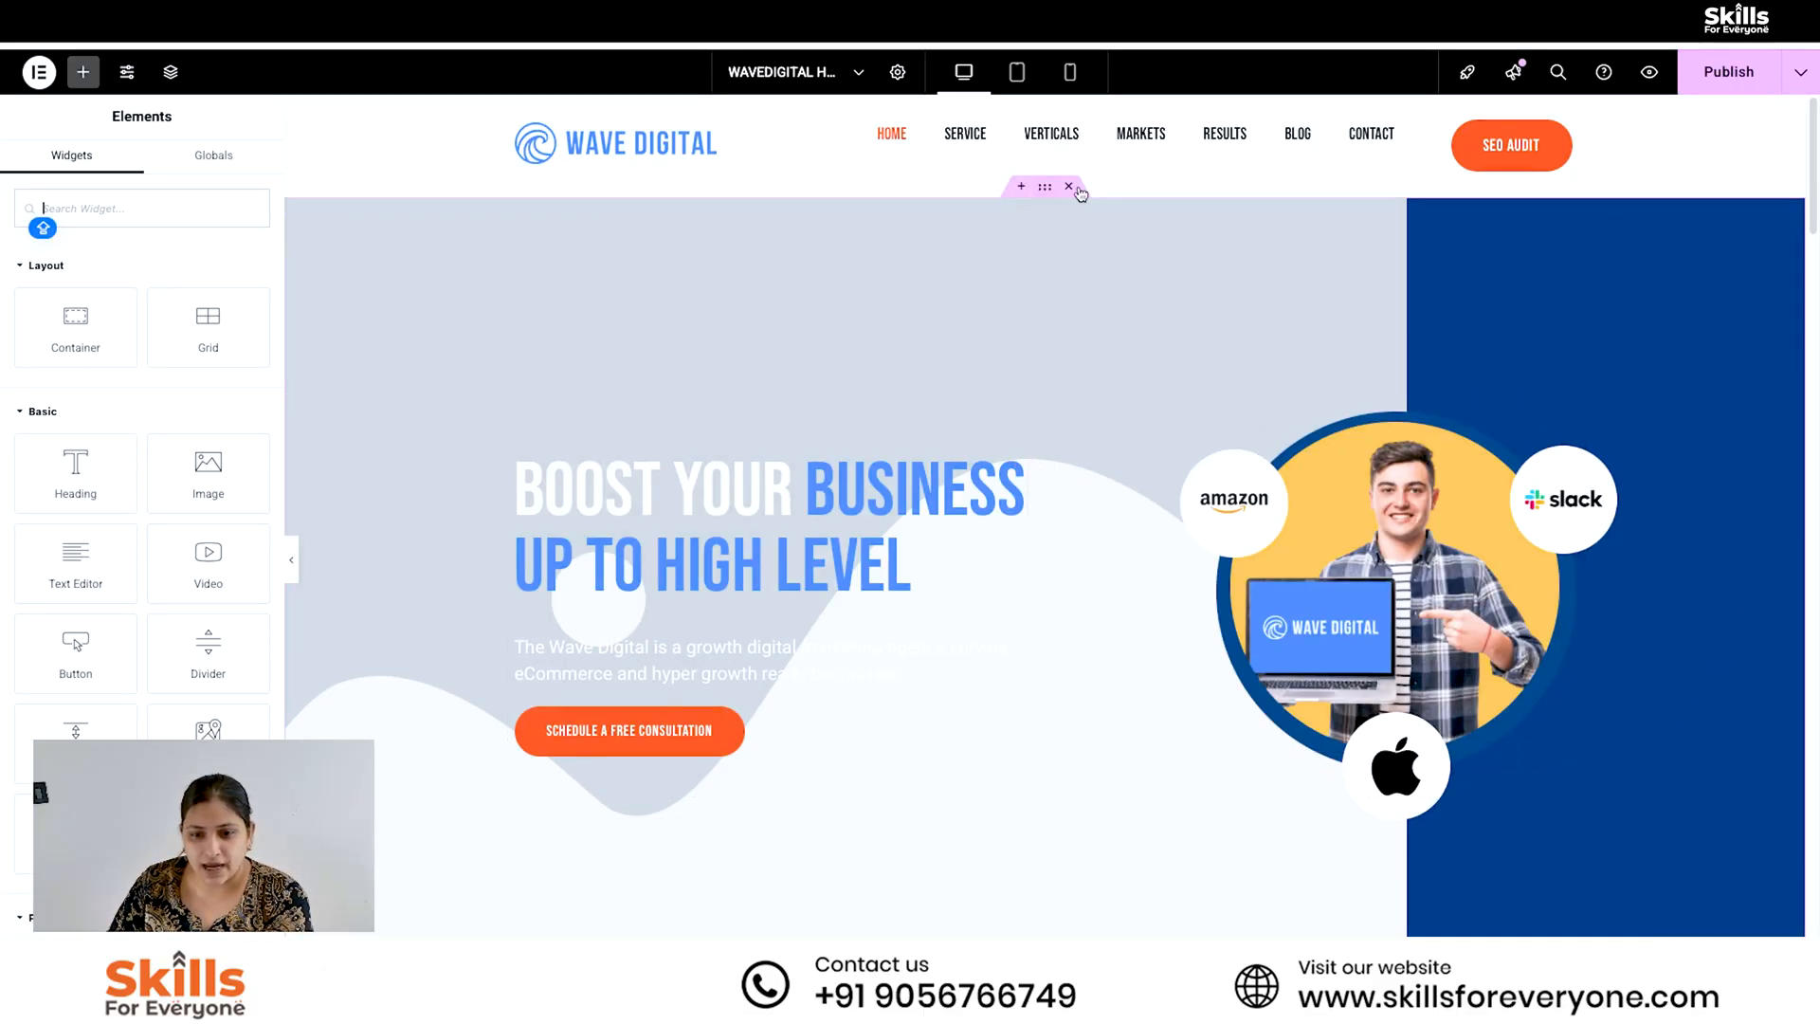
scroll(1008, 664, down, 15)
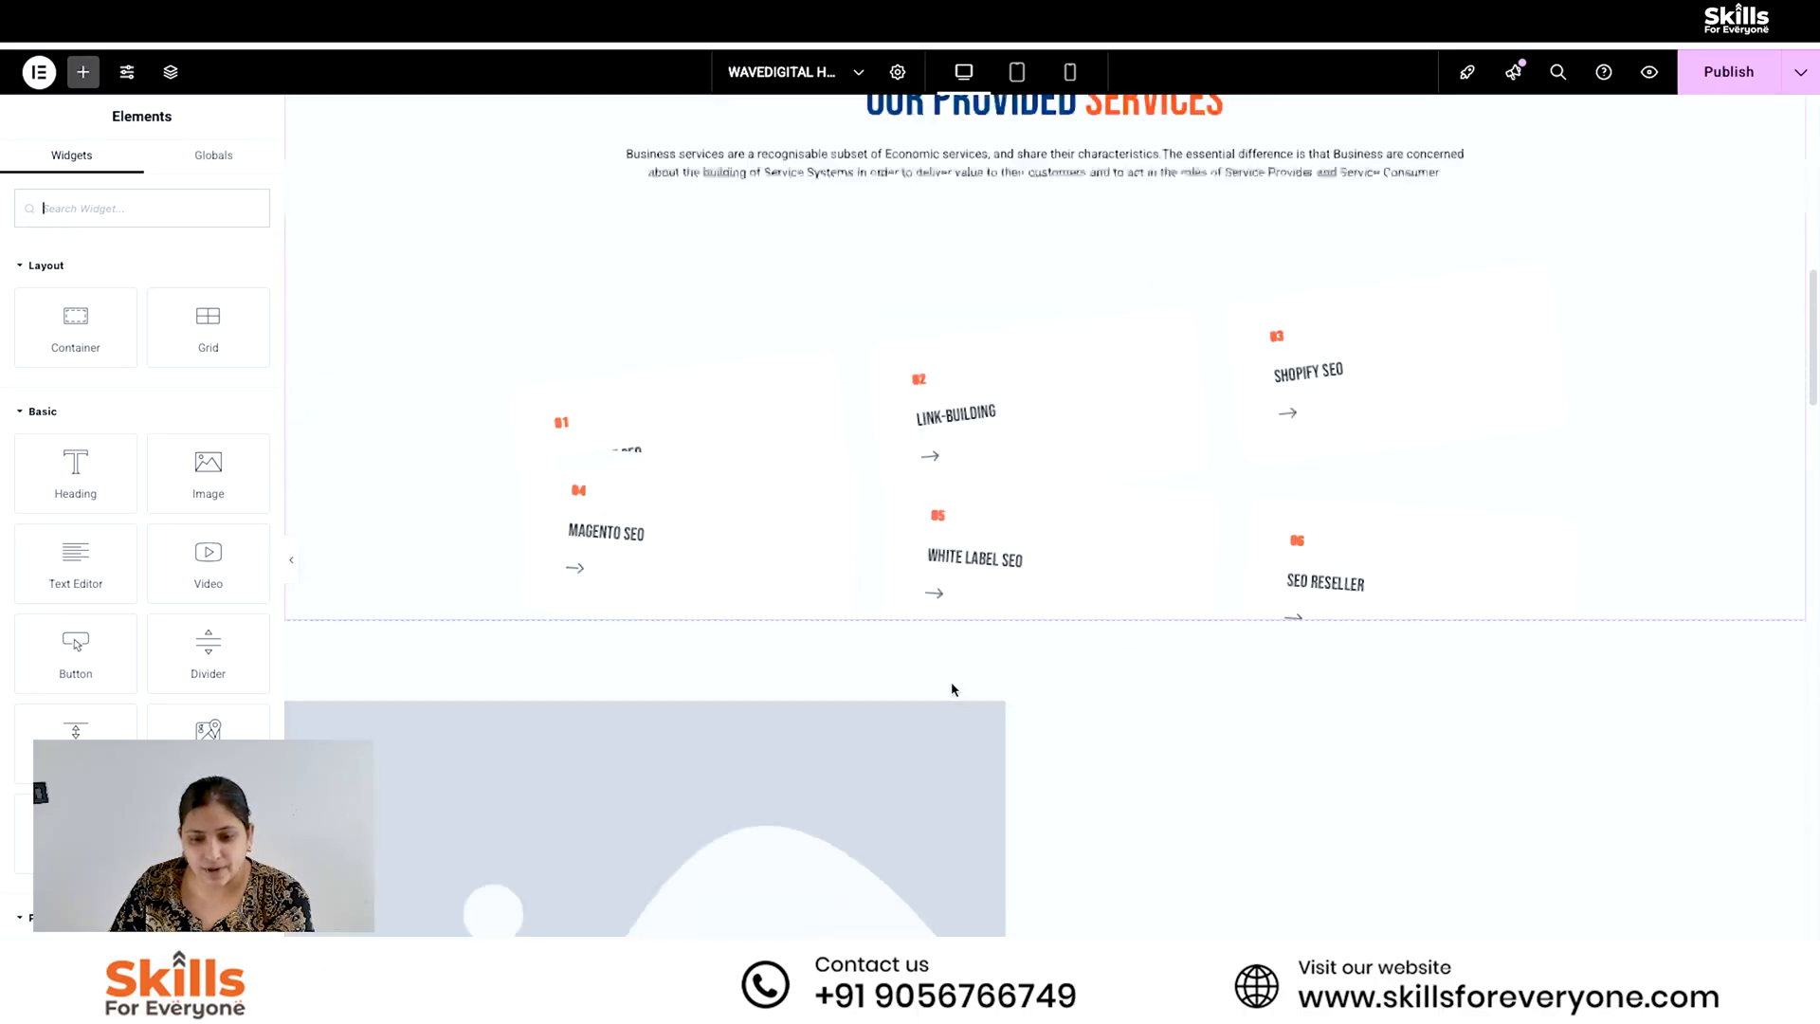
scroll(1047, 738, down, 3)
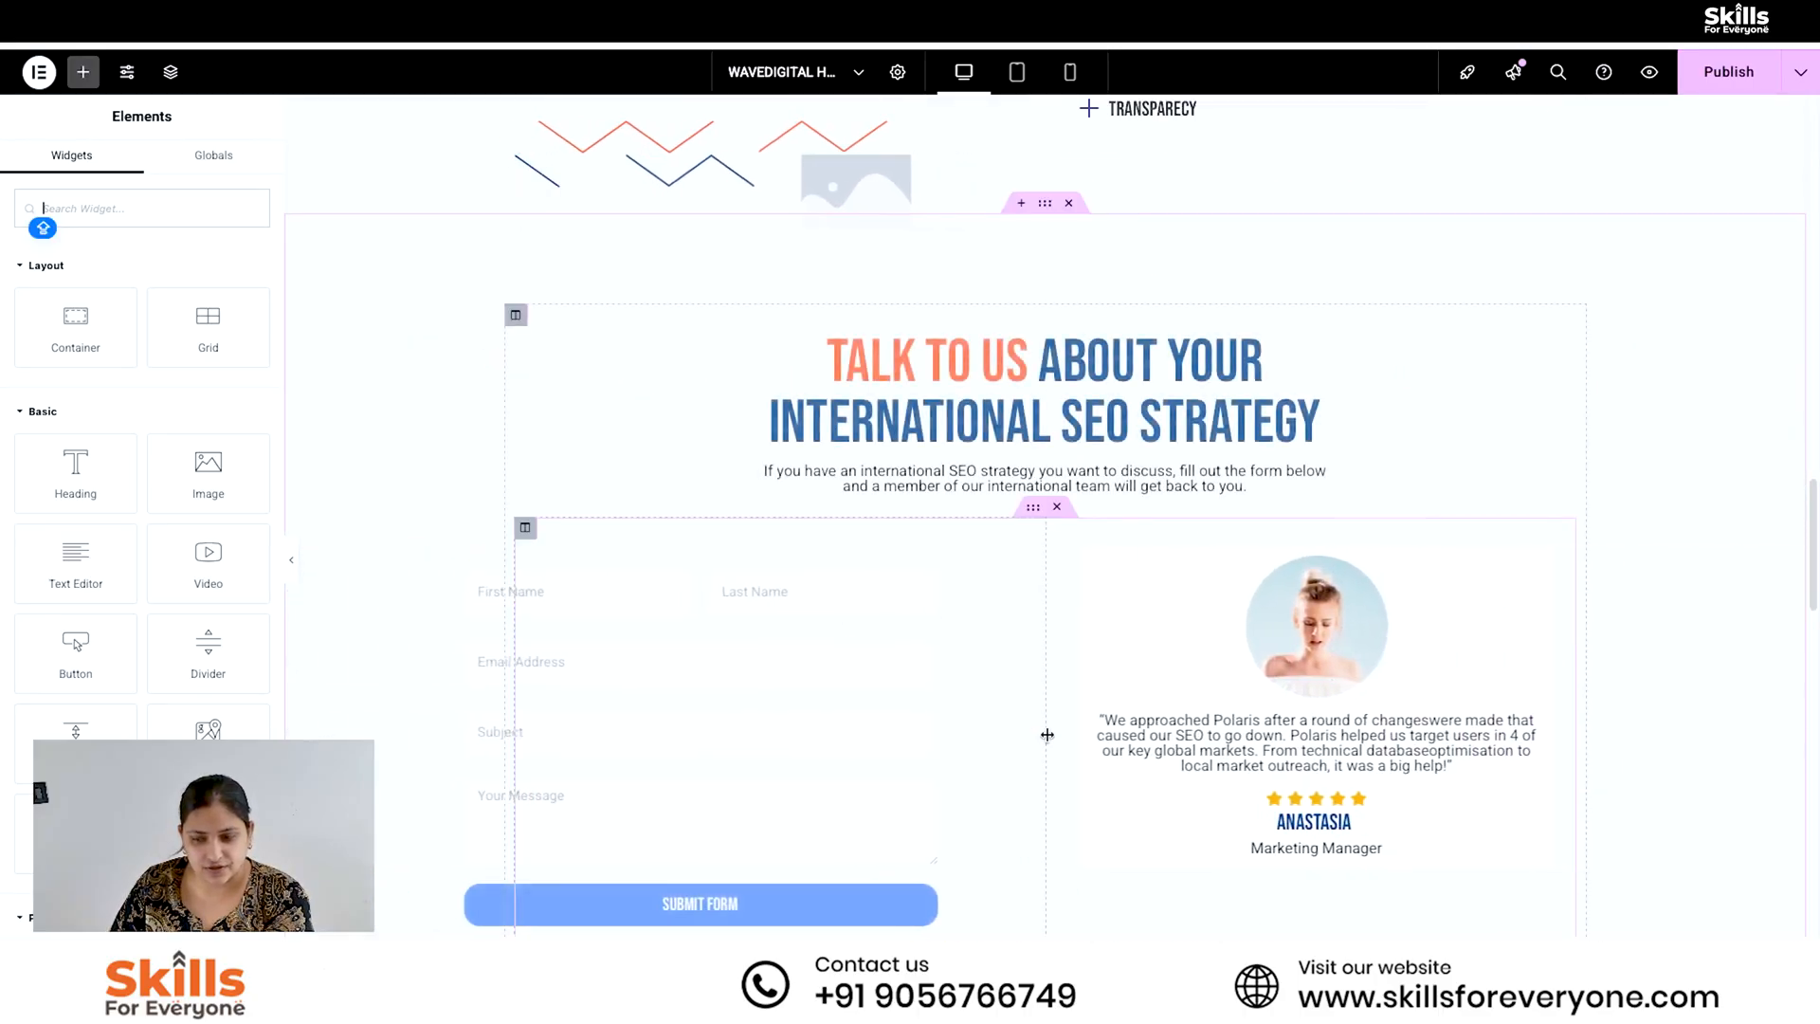
scroll(1047, 739, up, 18)
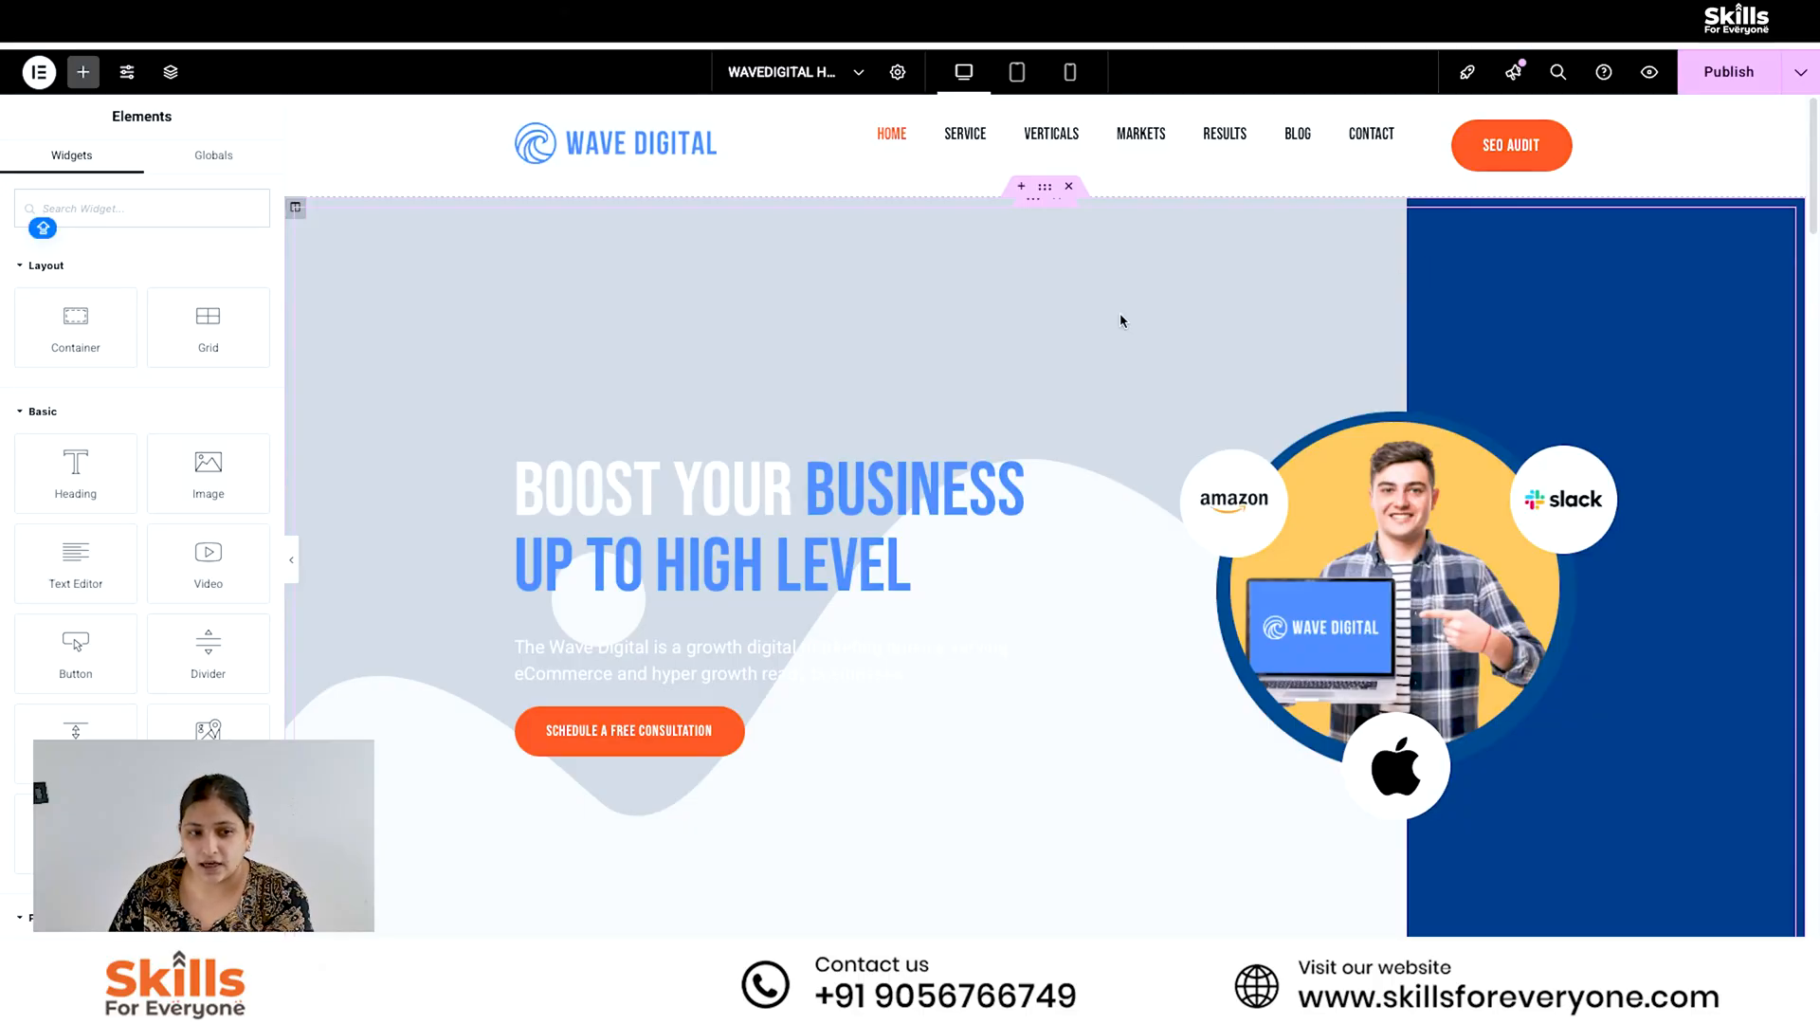
- Show the page's structure outline and expand the first section, the hero banner
click(171, 71)
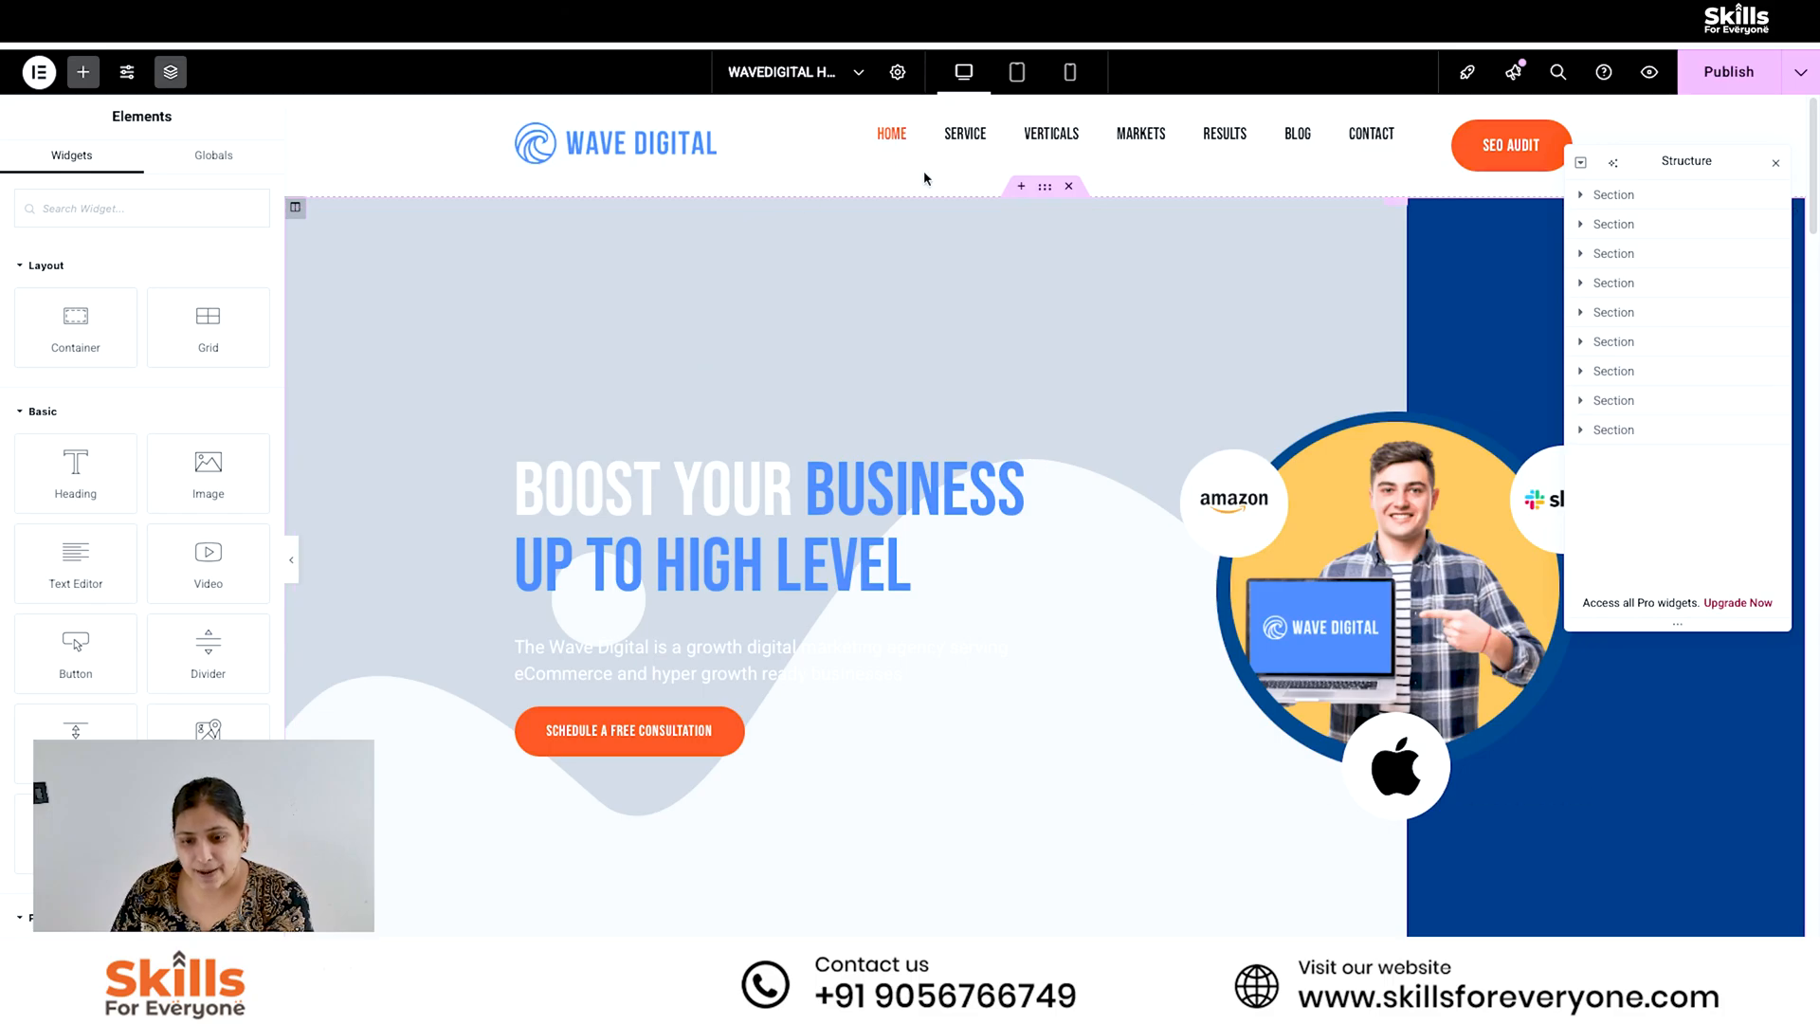
scroll(1267, 654, down, 20)
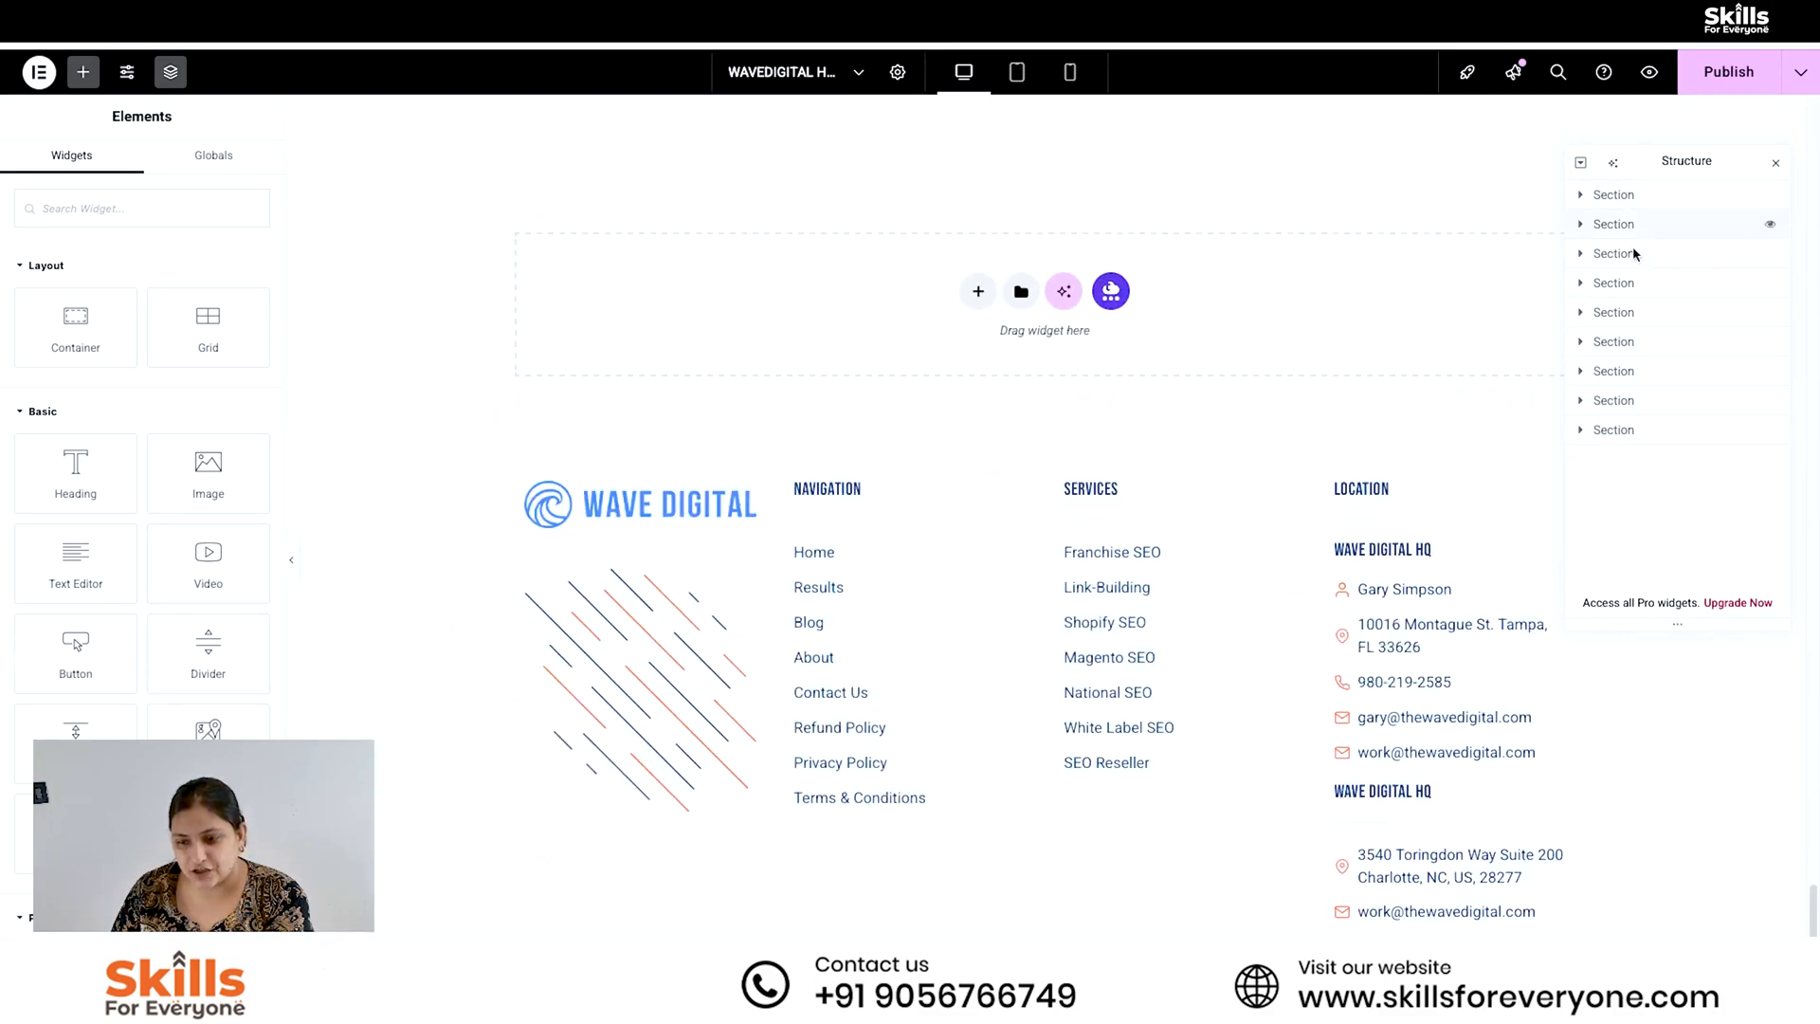
scroll(1267, 599, up, 20)
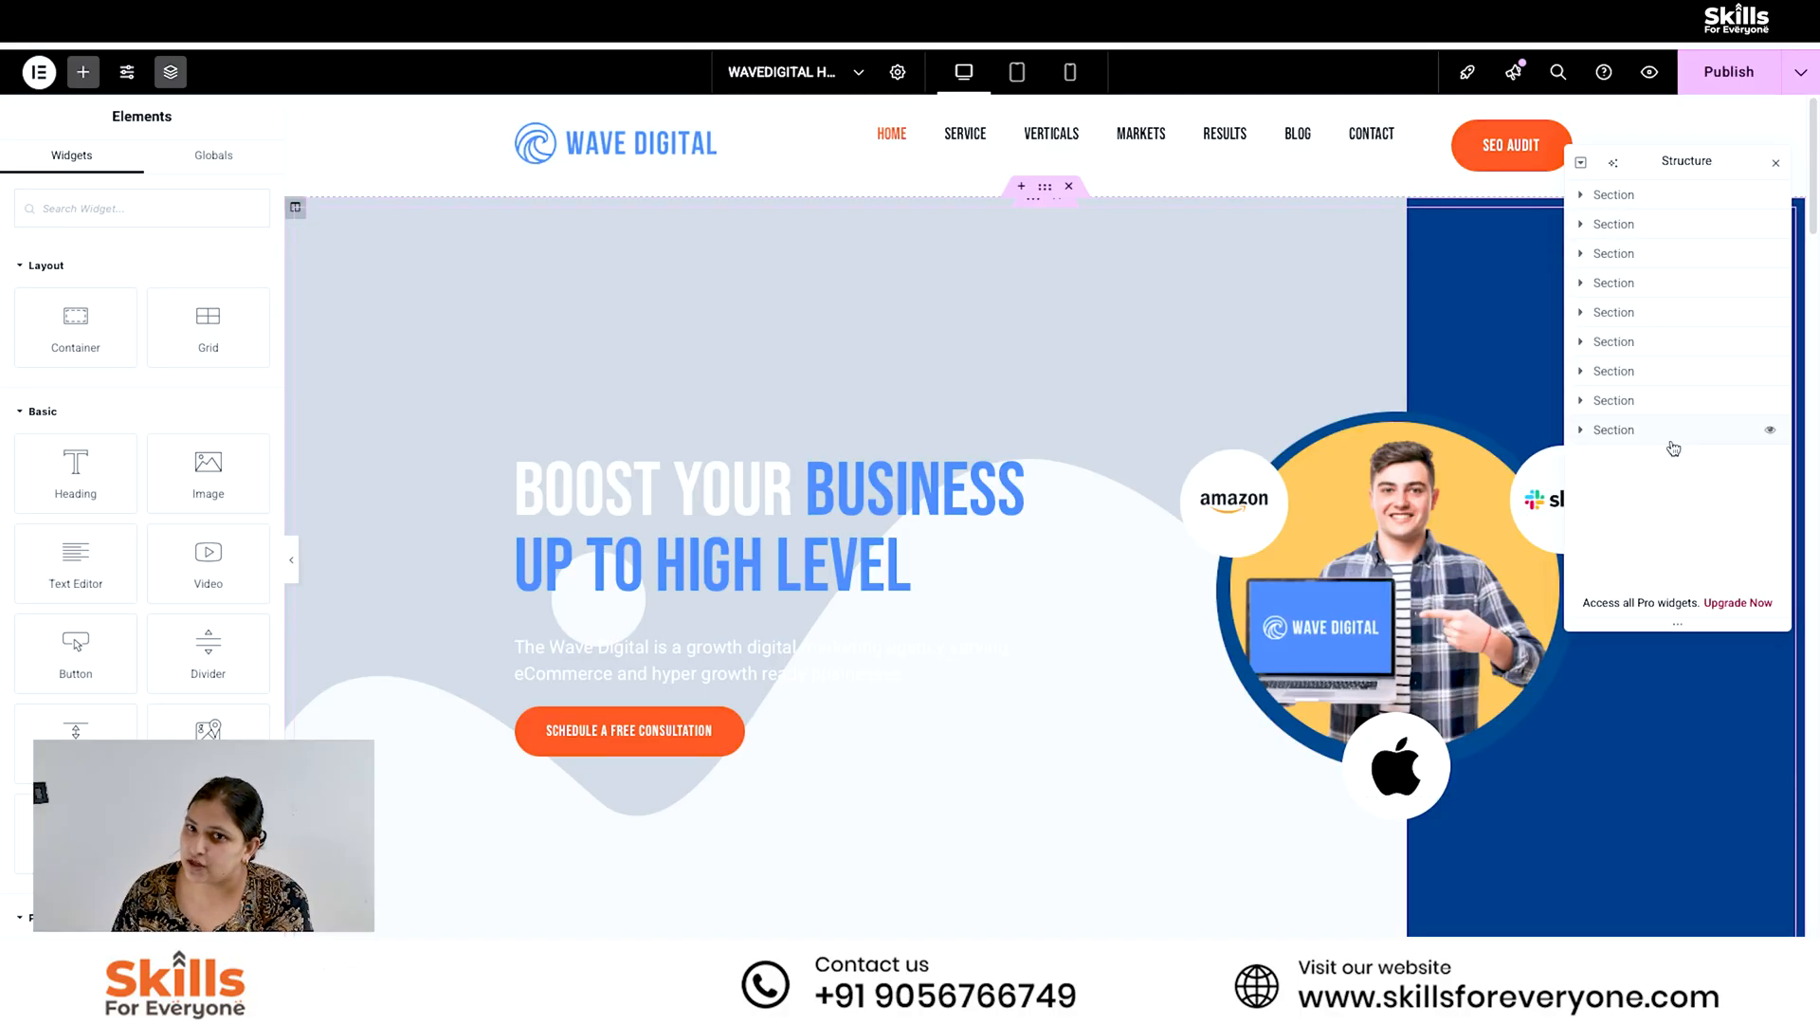
click(1619, 196)
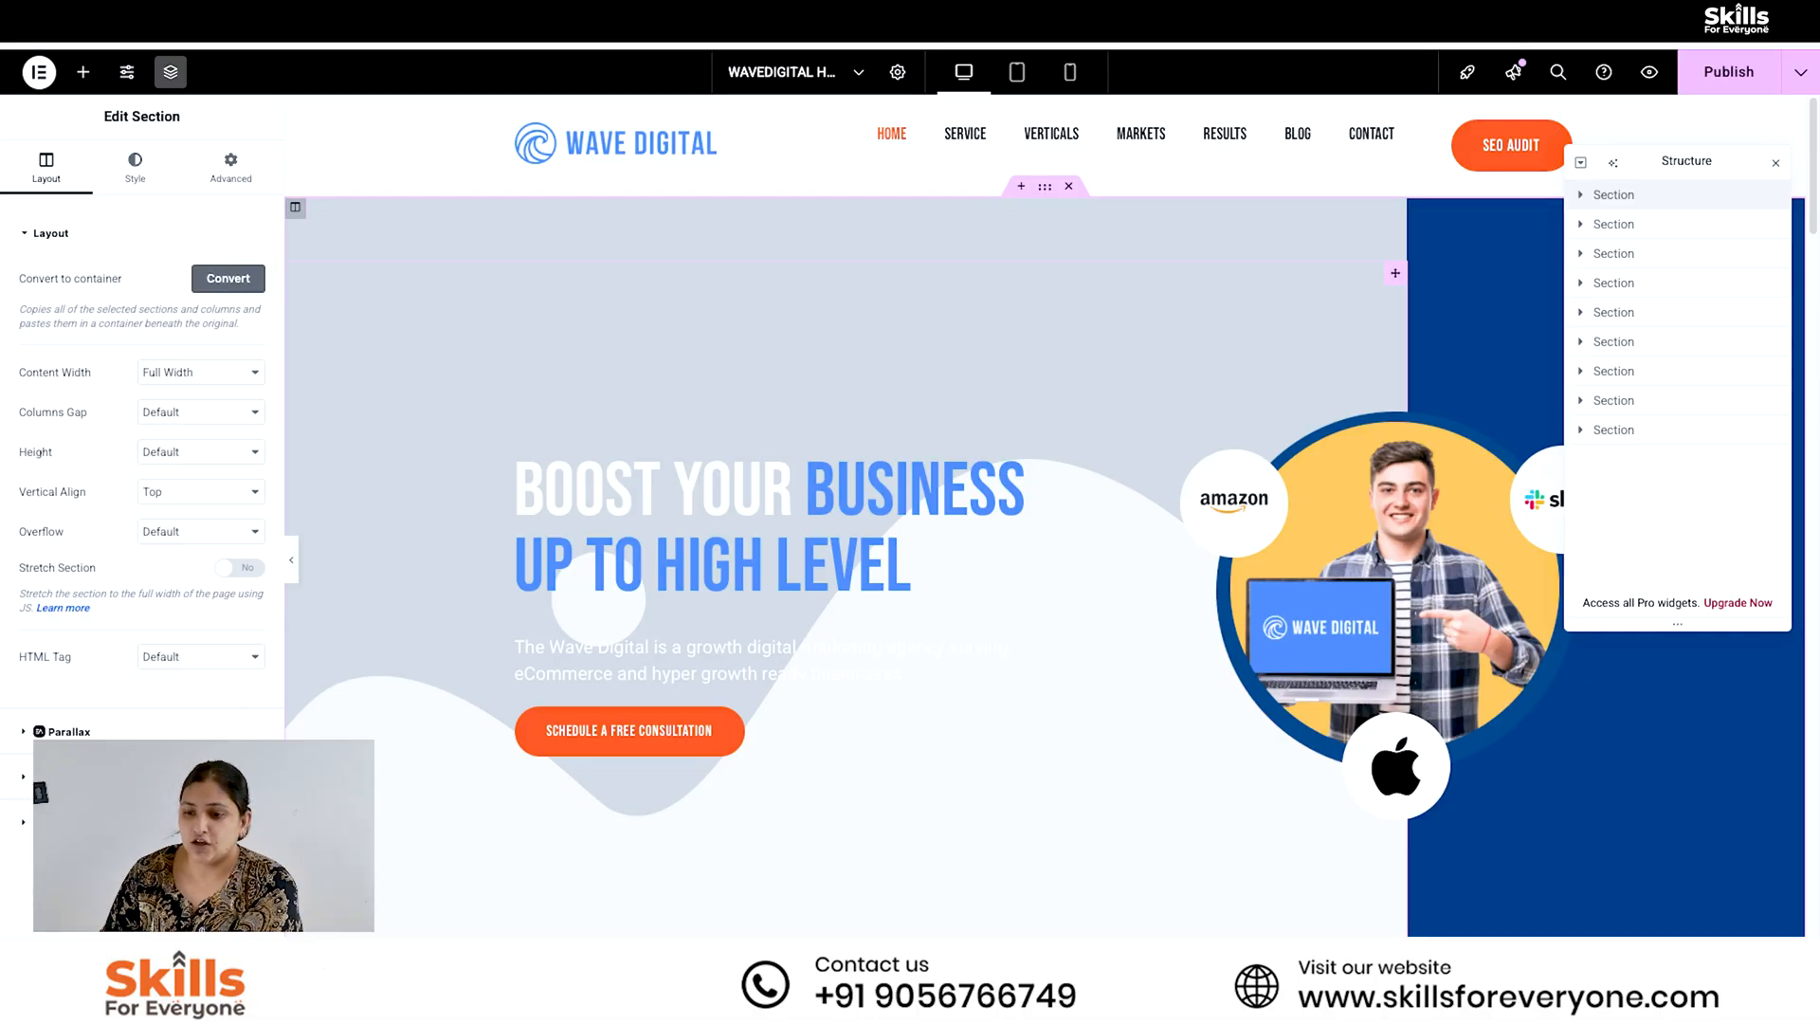
click(1584, 196)
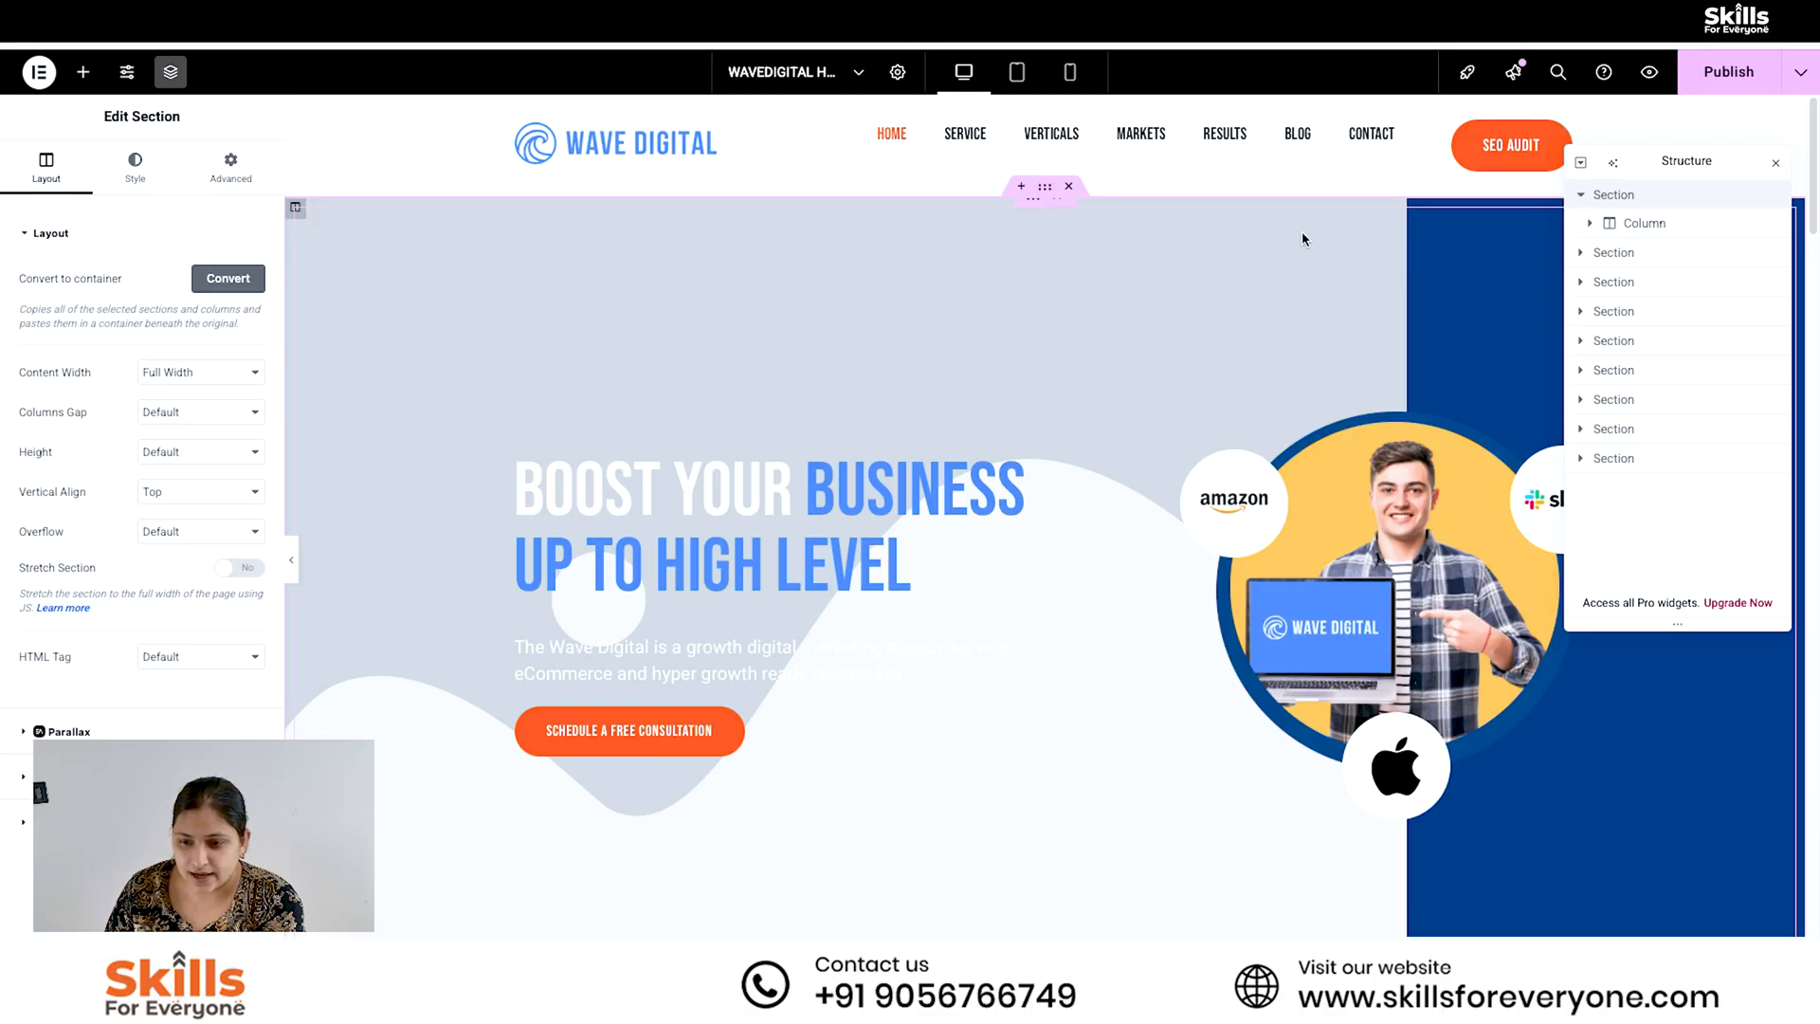
- Expand the hero section's main column and inspect the settings of its two background images
click(1043, 214)
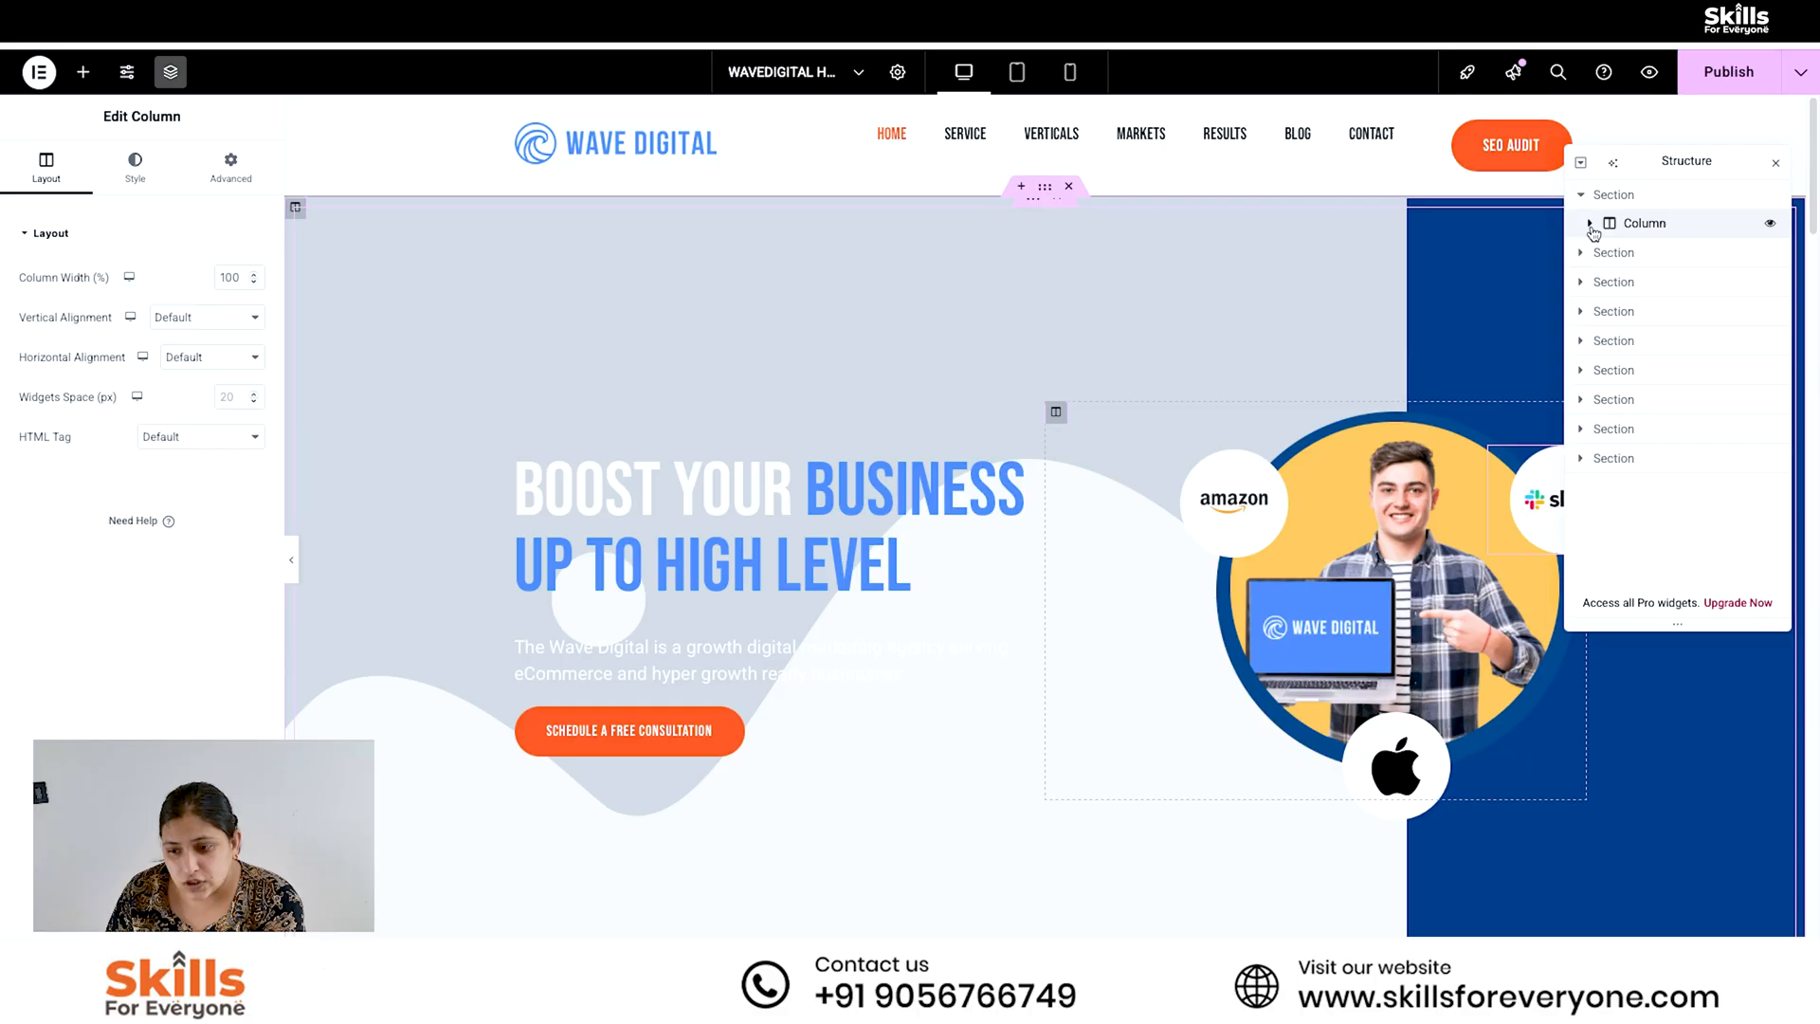
click(1591, 224)
click(1650, 252)
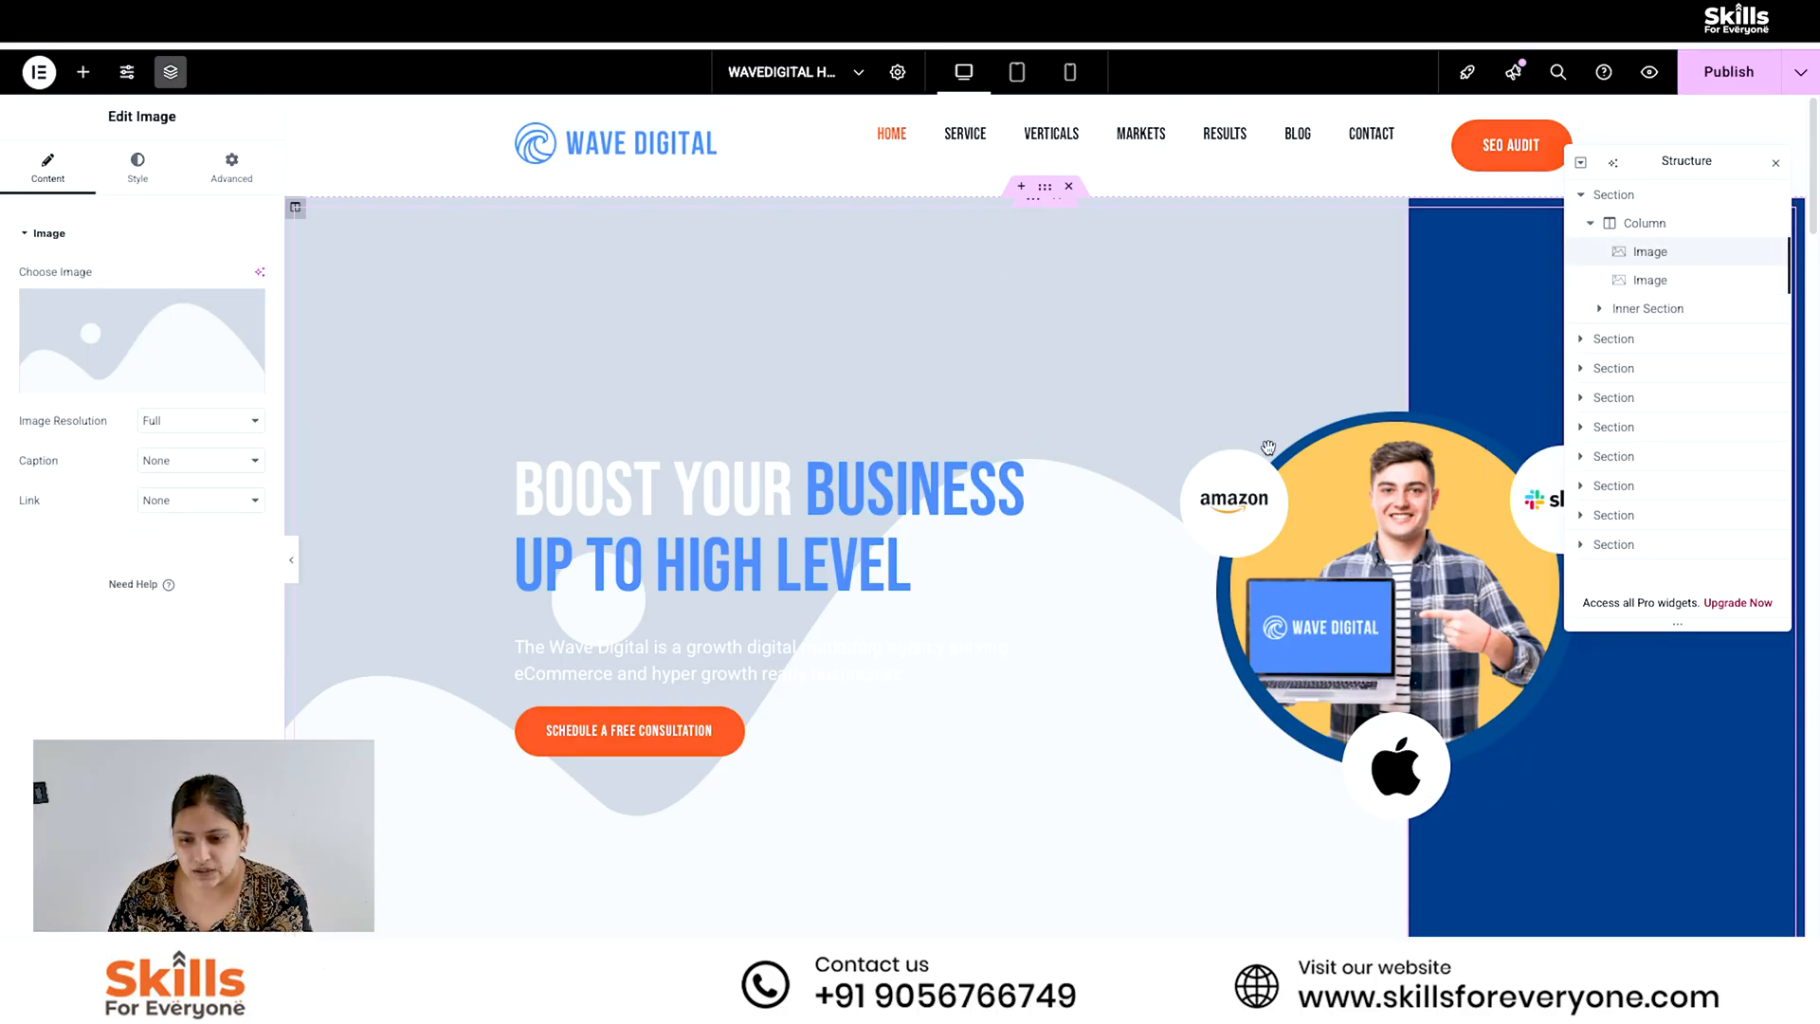
click(1602, 280)
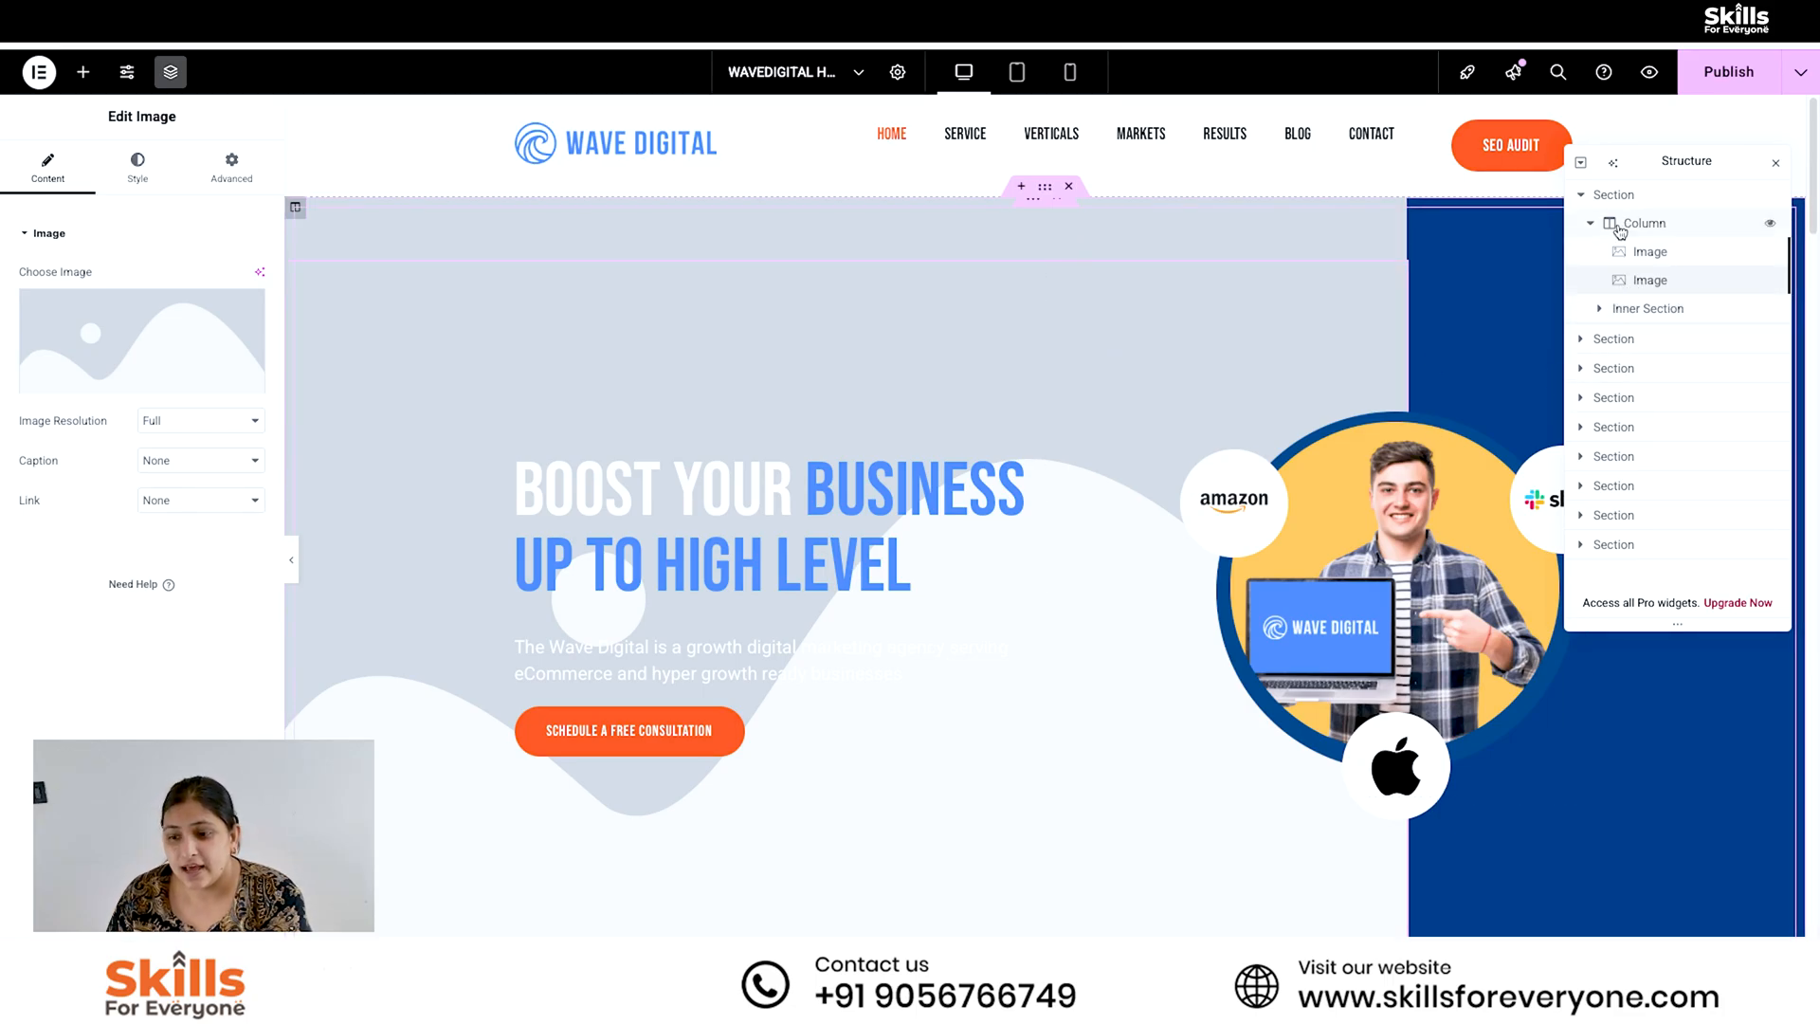
- Expand the inner section's first column and inspect its Dual Color Heading, Heading and Button widgets
click(1601, 309)
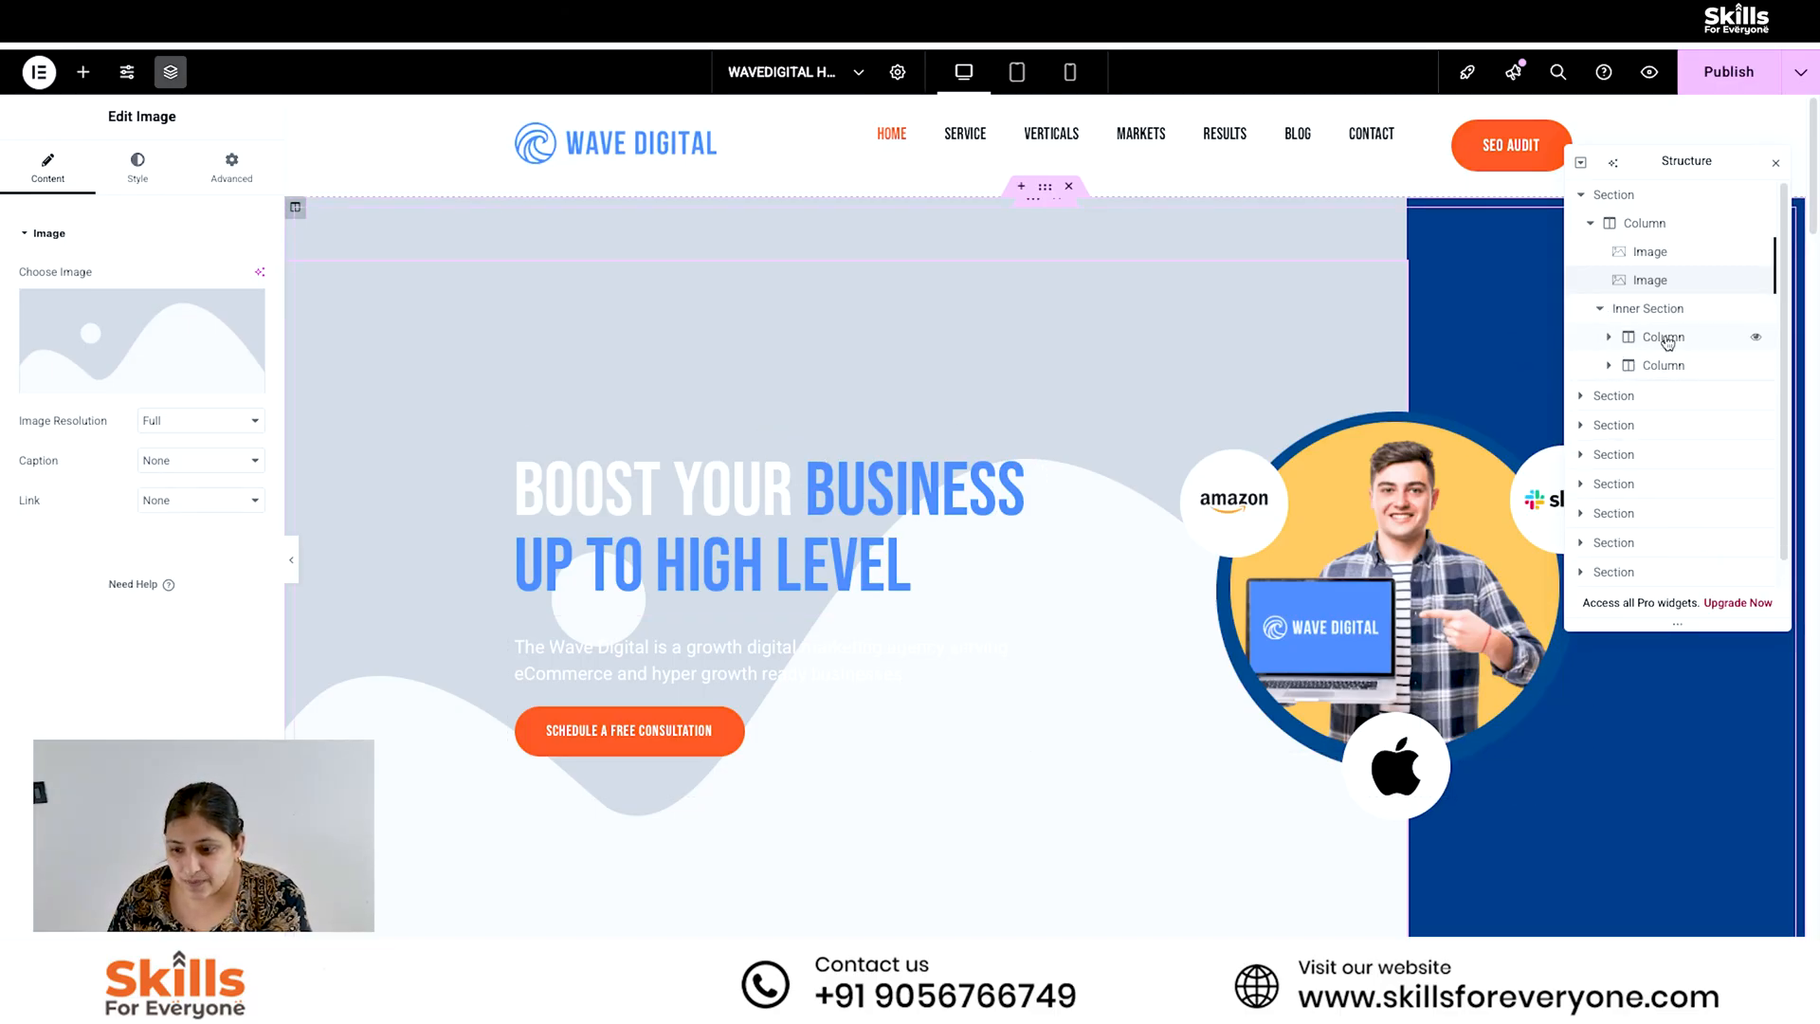
click(517, 412)
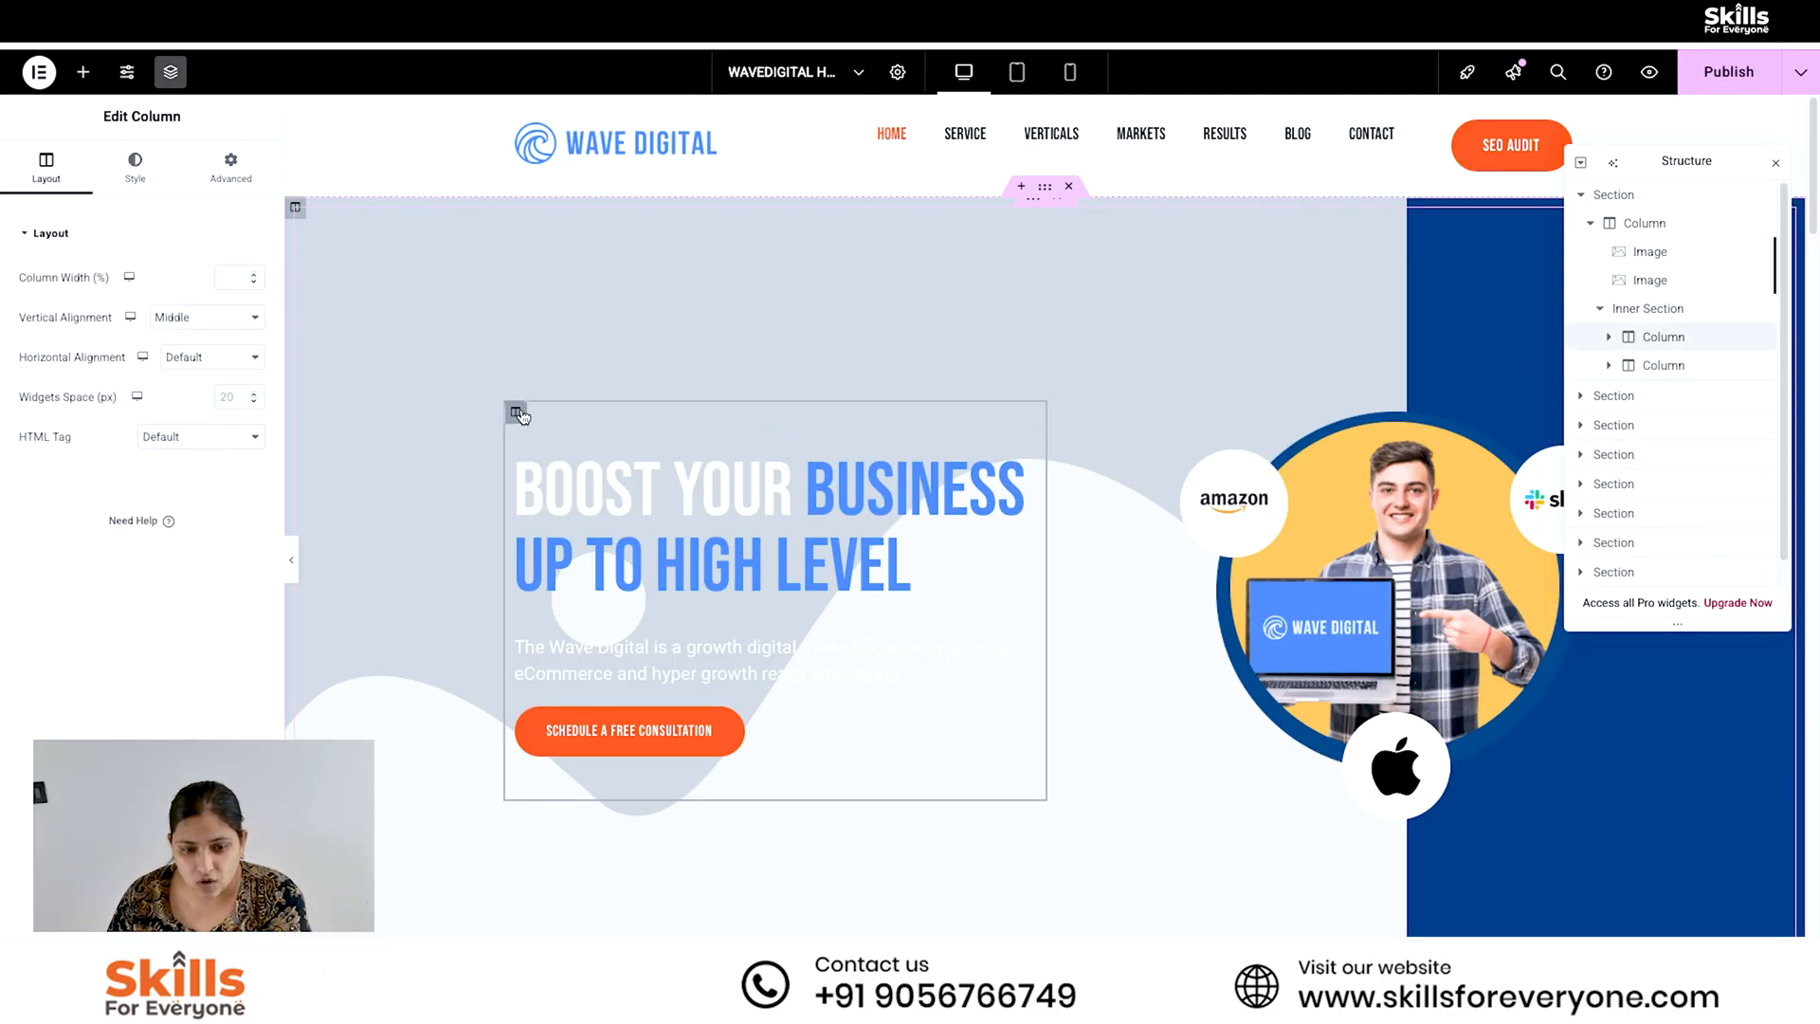
click(1609, 338)
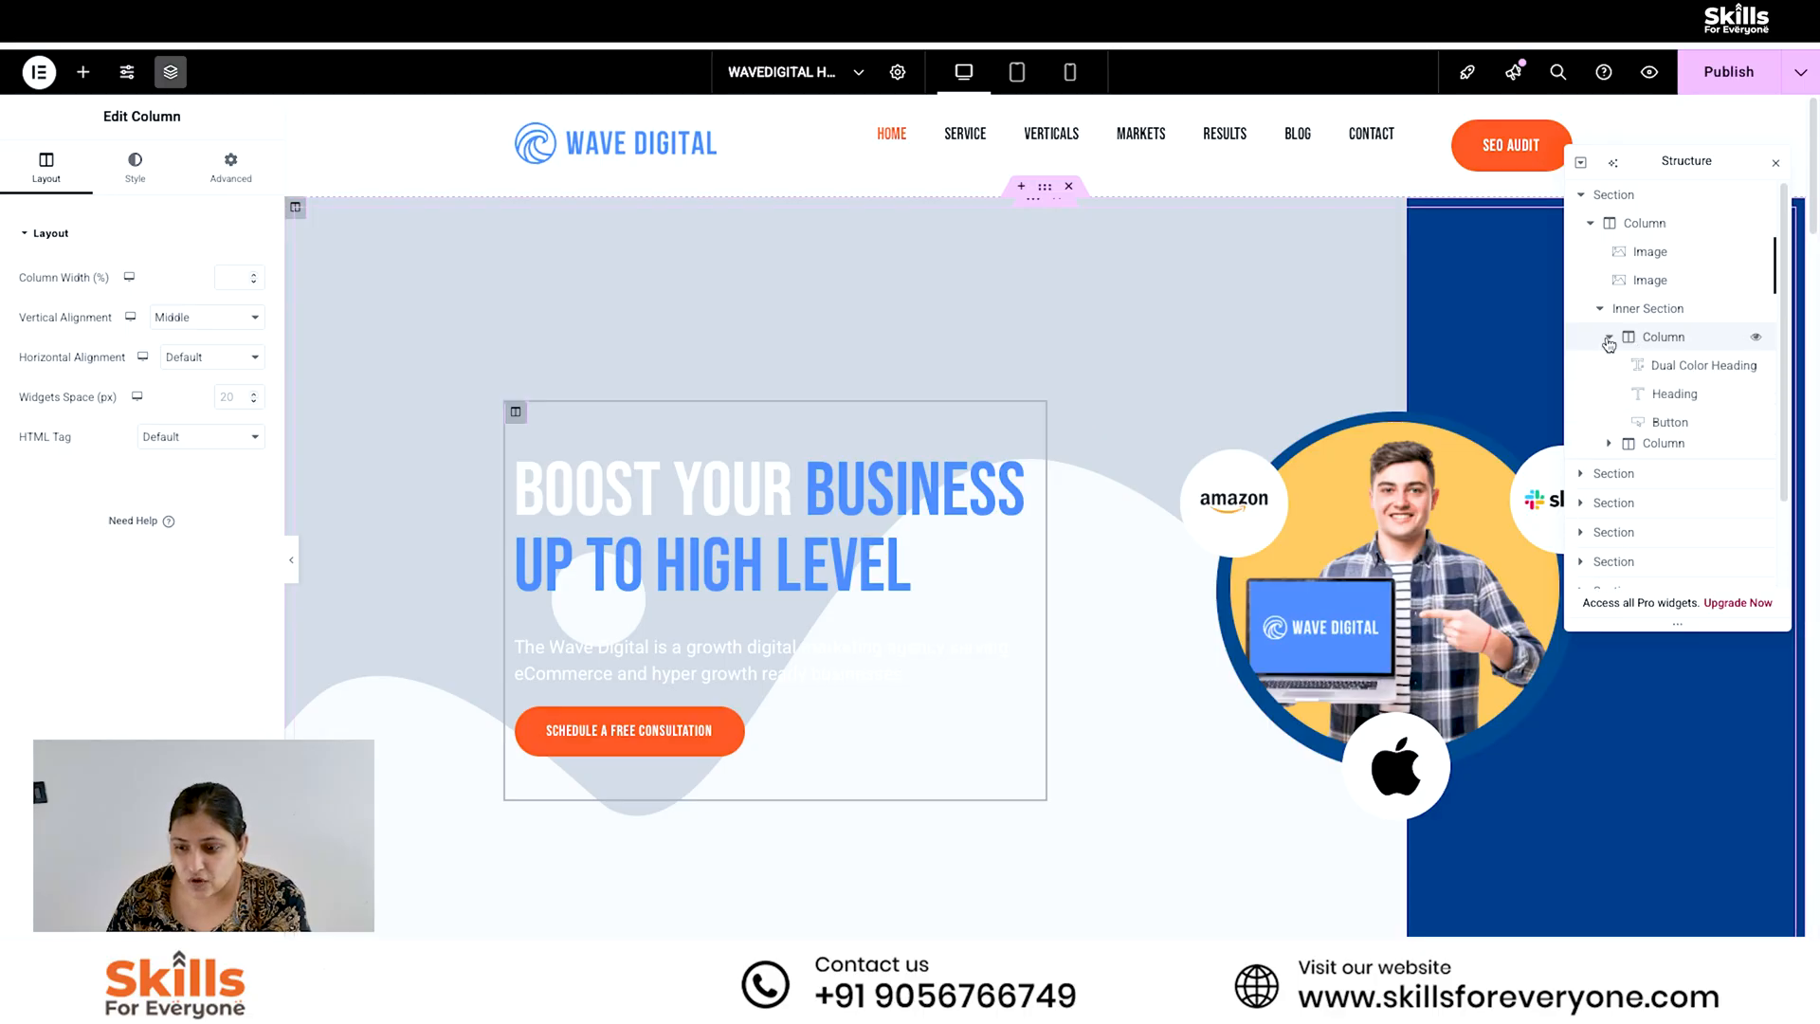
click(1692, 367)
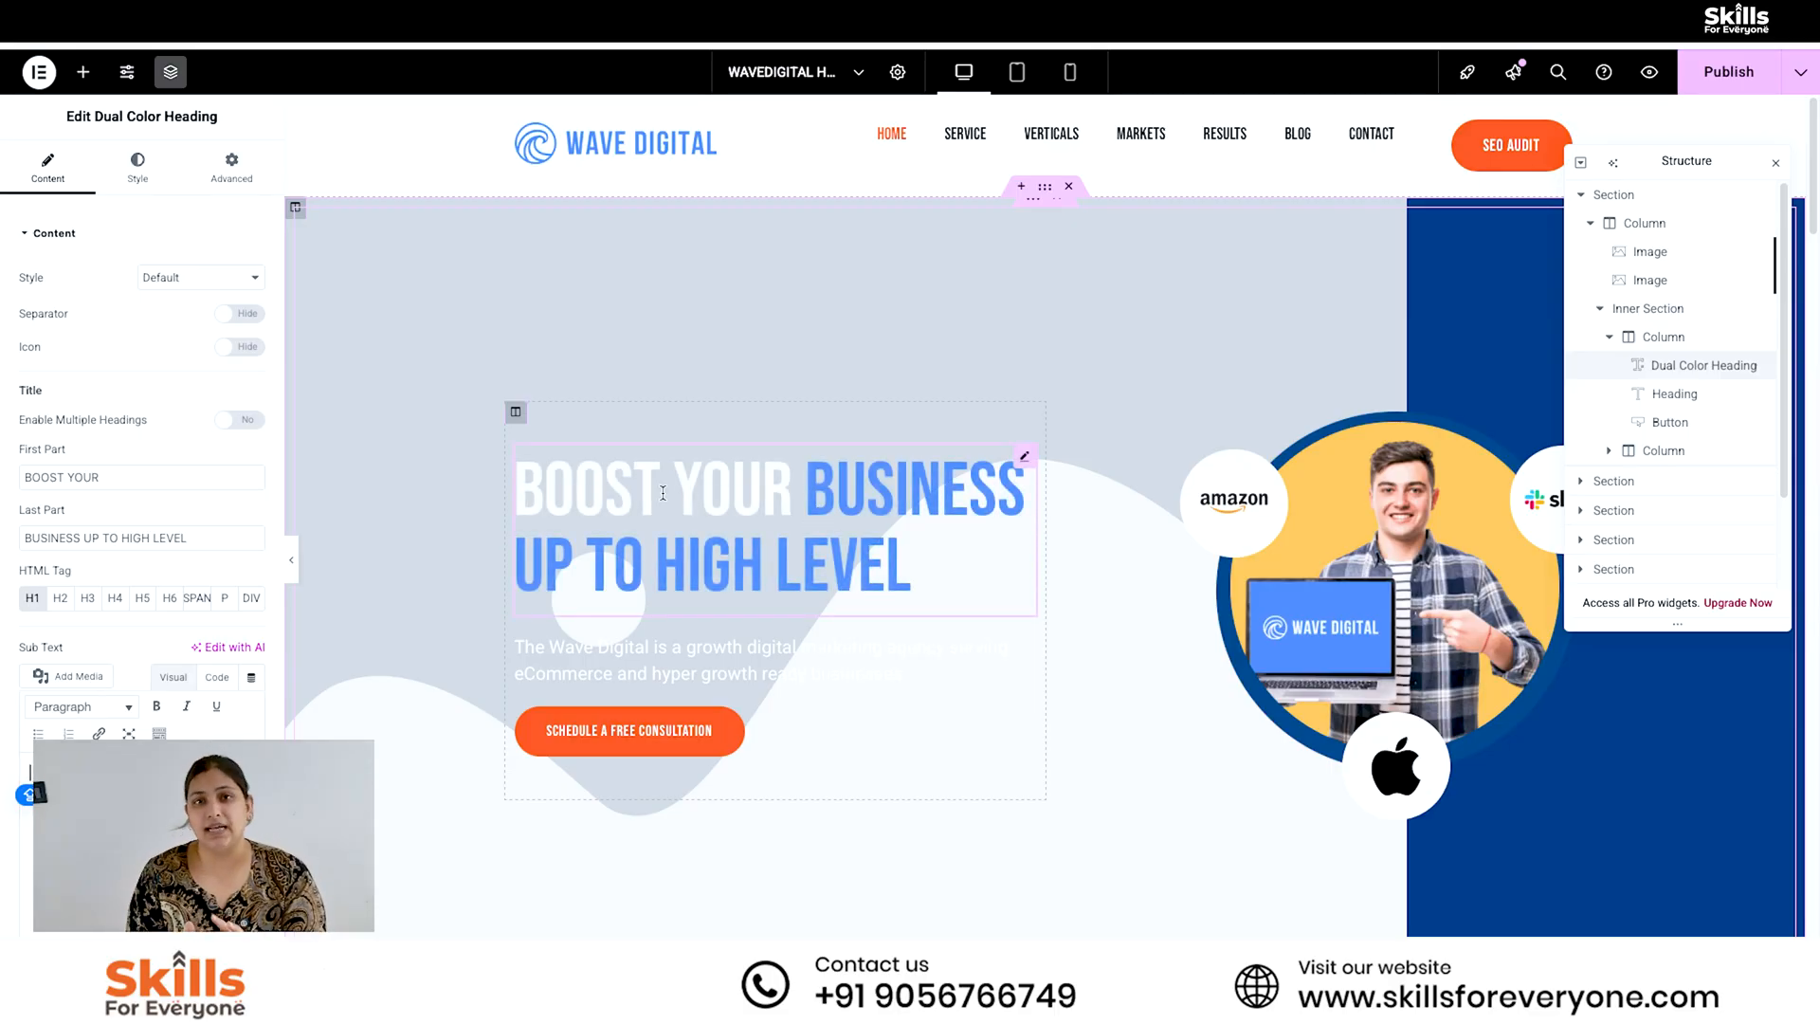
click(1671, 393)
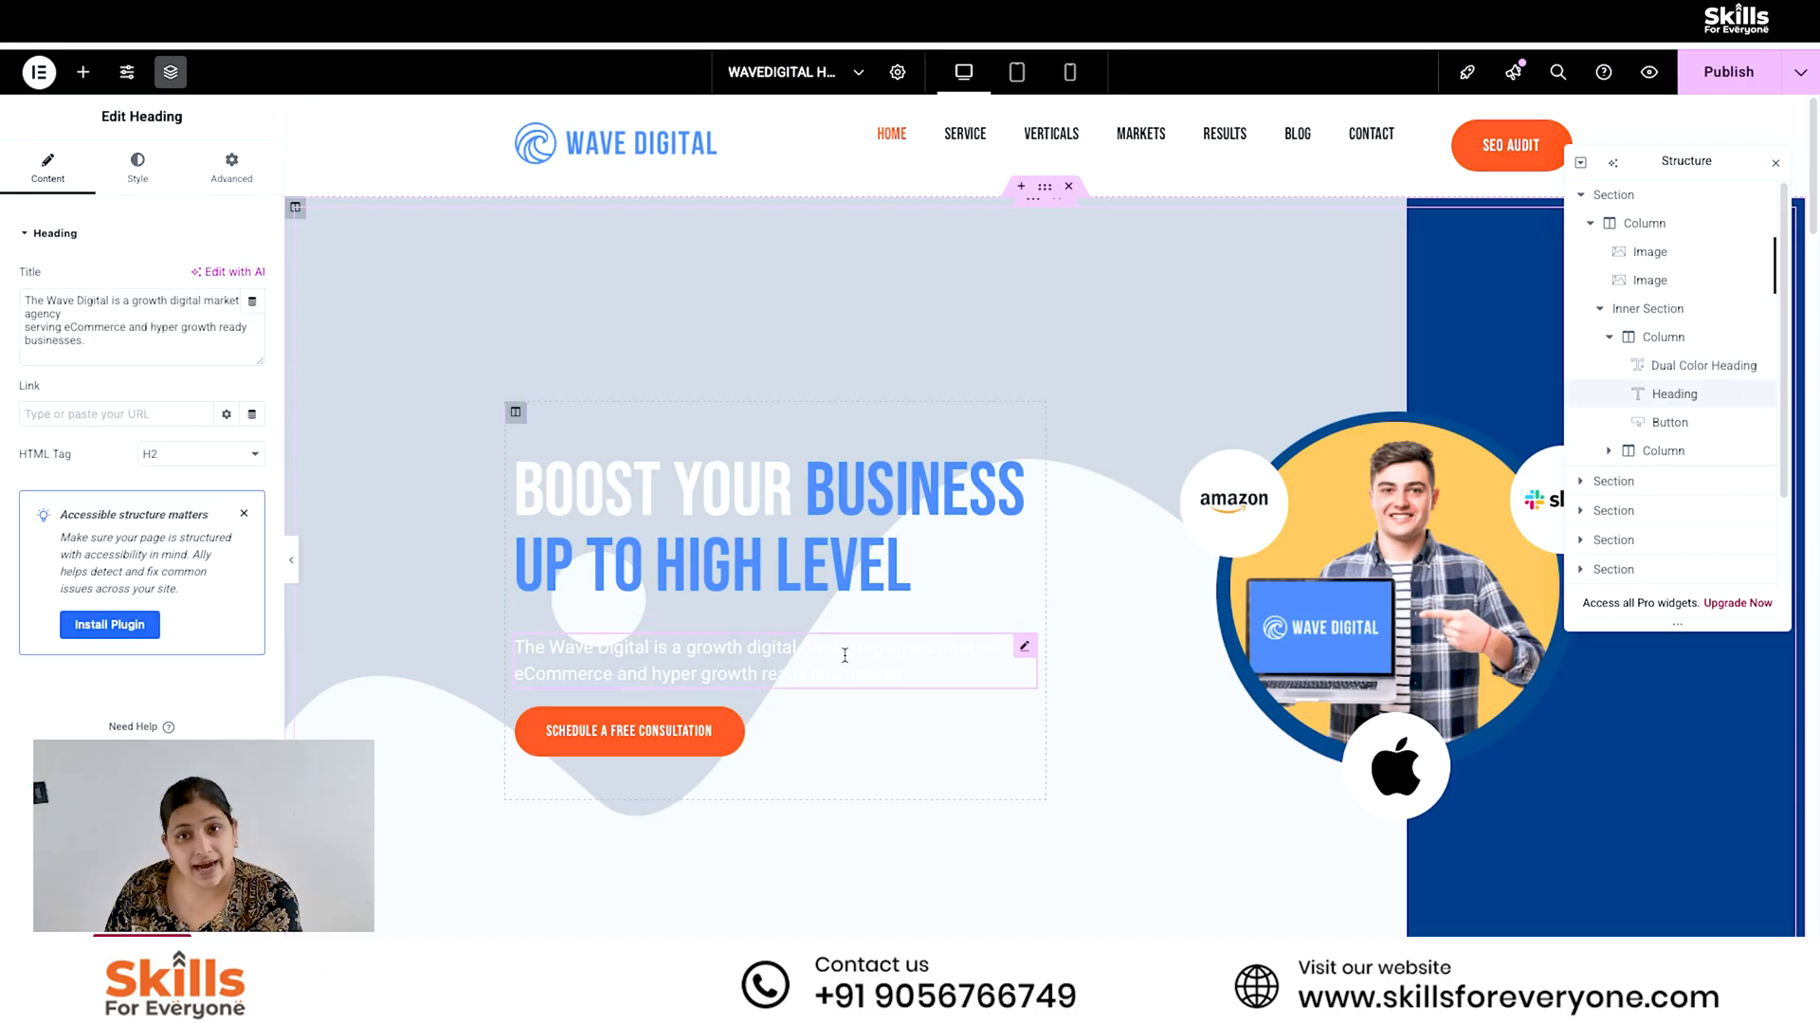
click(1670, 422)
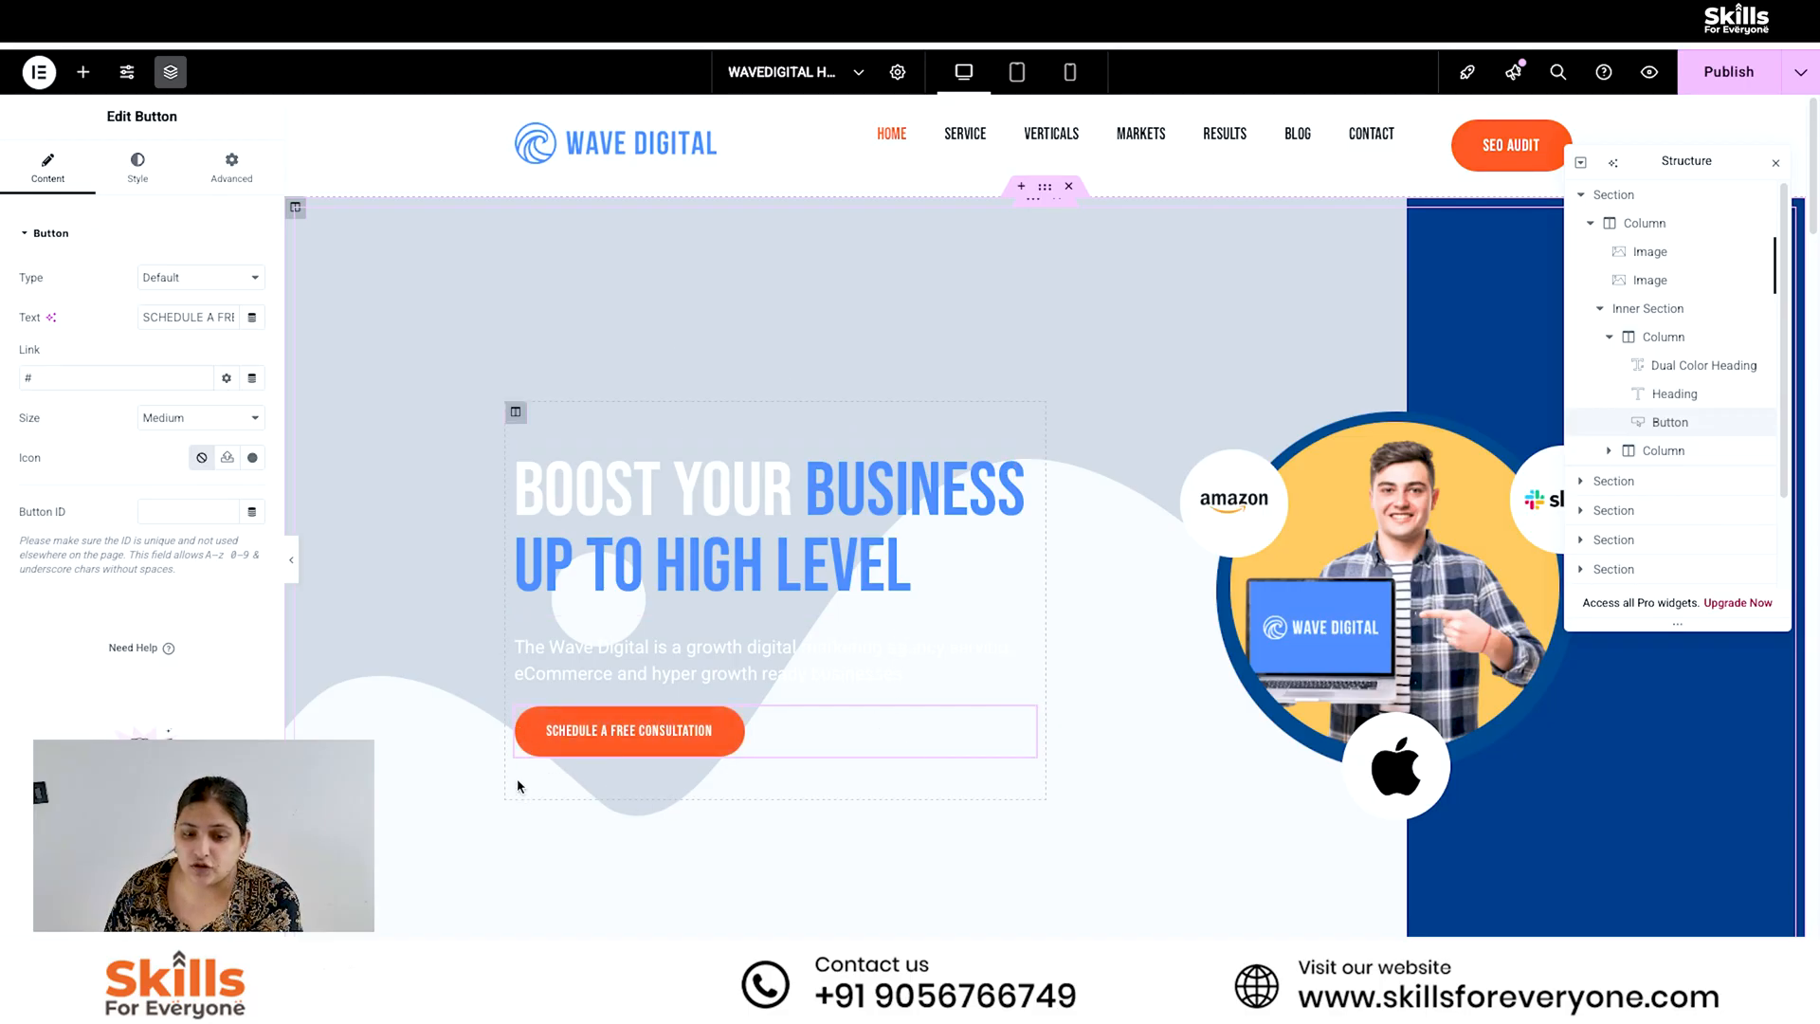
- Set the Dual Color Heading's first part to "Learn How to" and its last part to "BOOST BUSINESS ON HIGH LEVEL"
click(1730, 366)
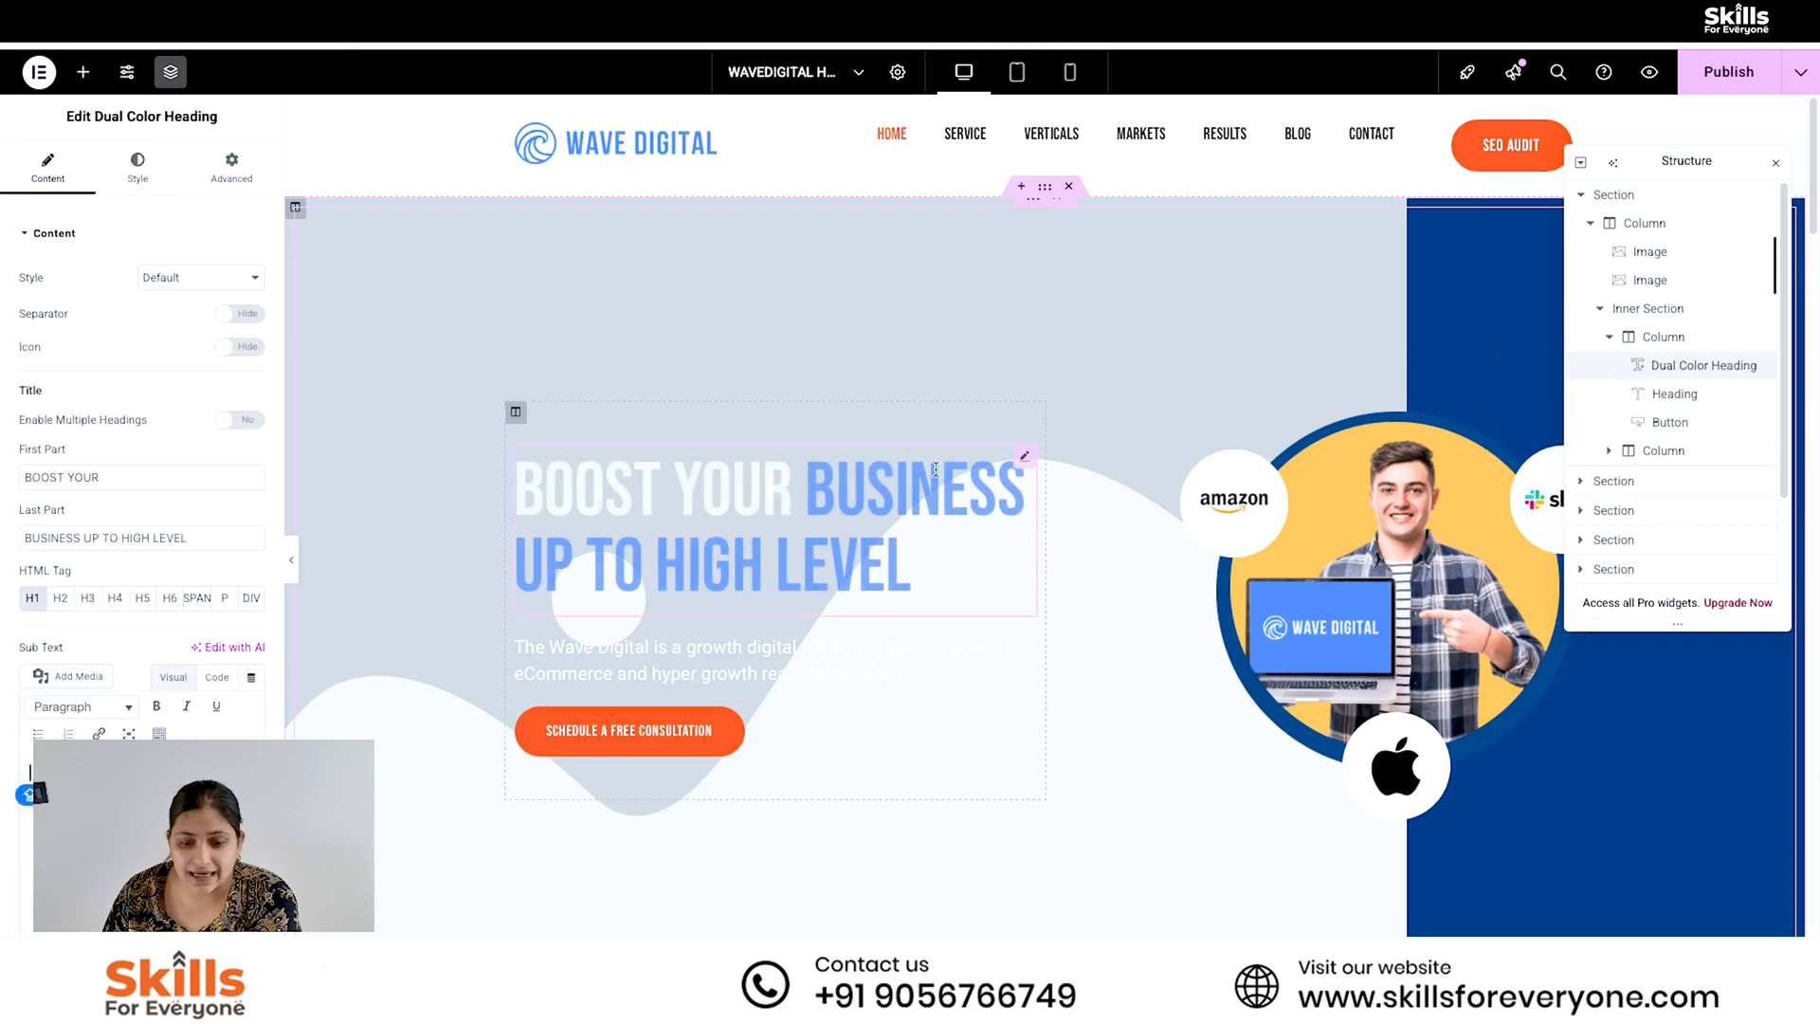
click(70, 477)
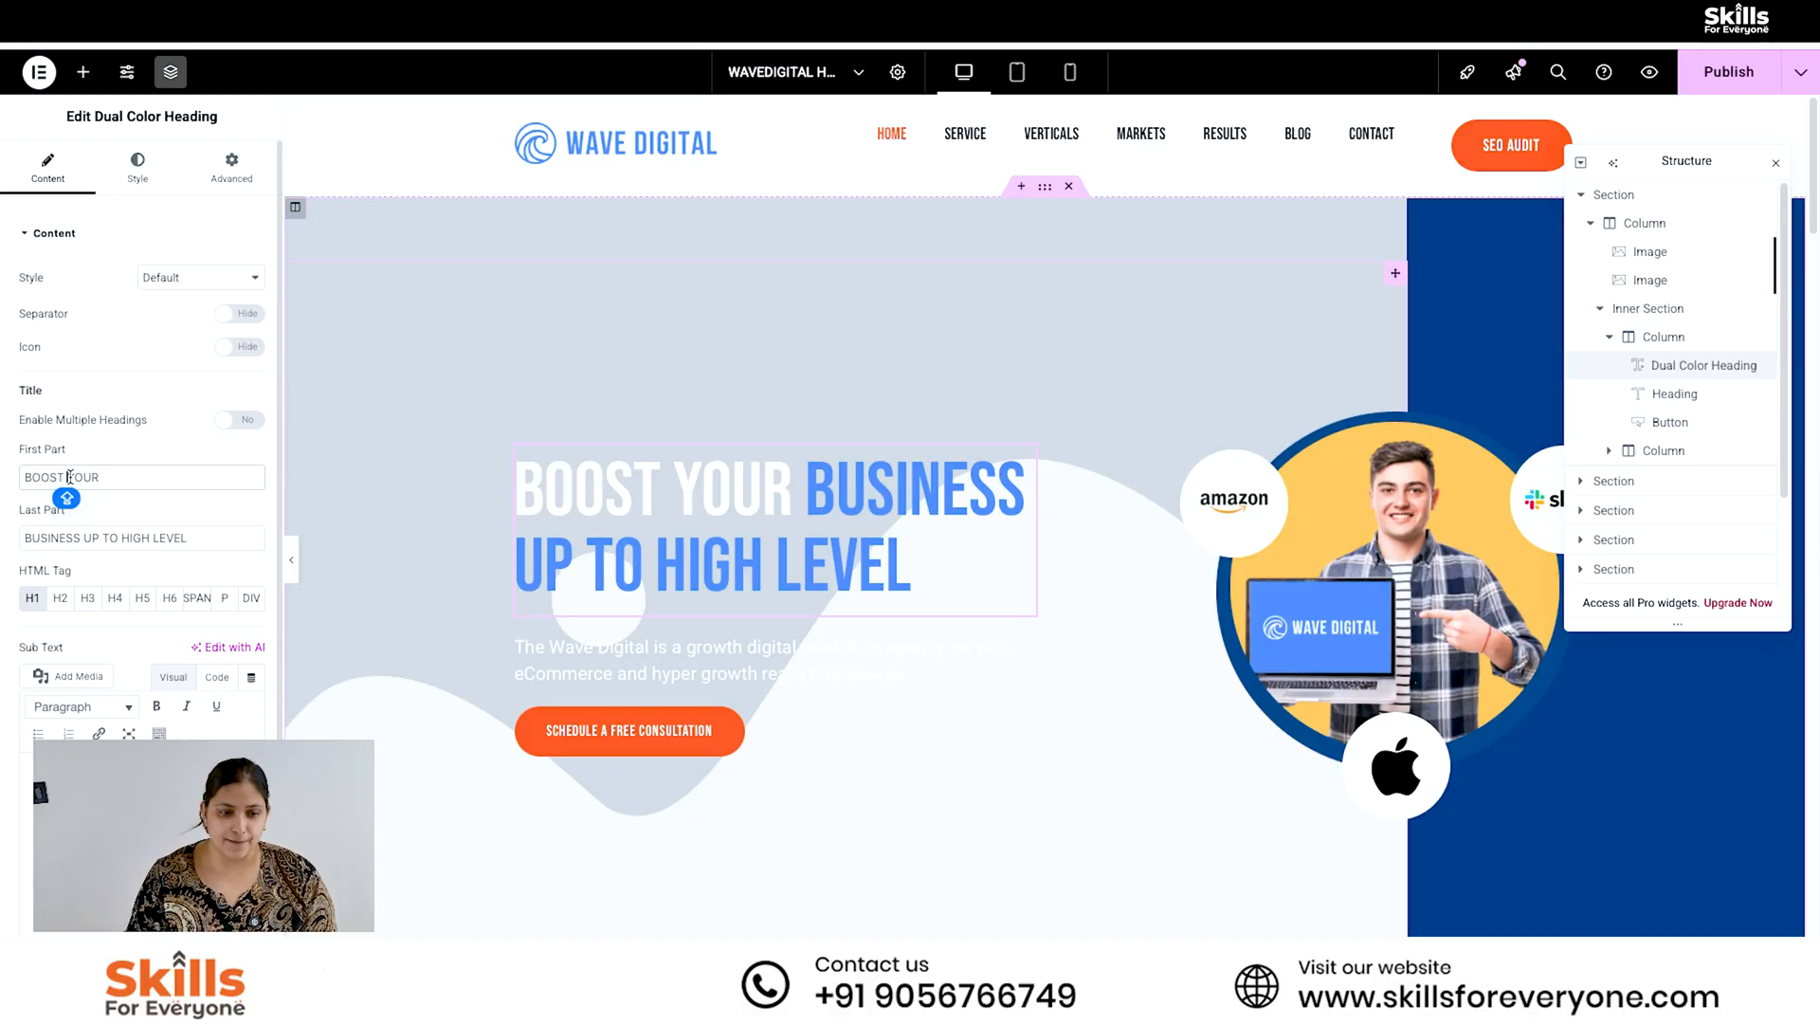
triple_click(126, 479)
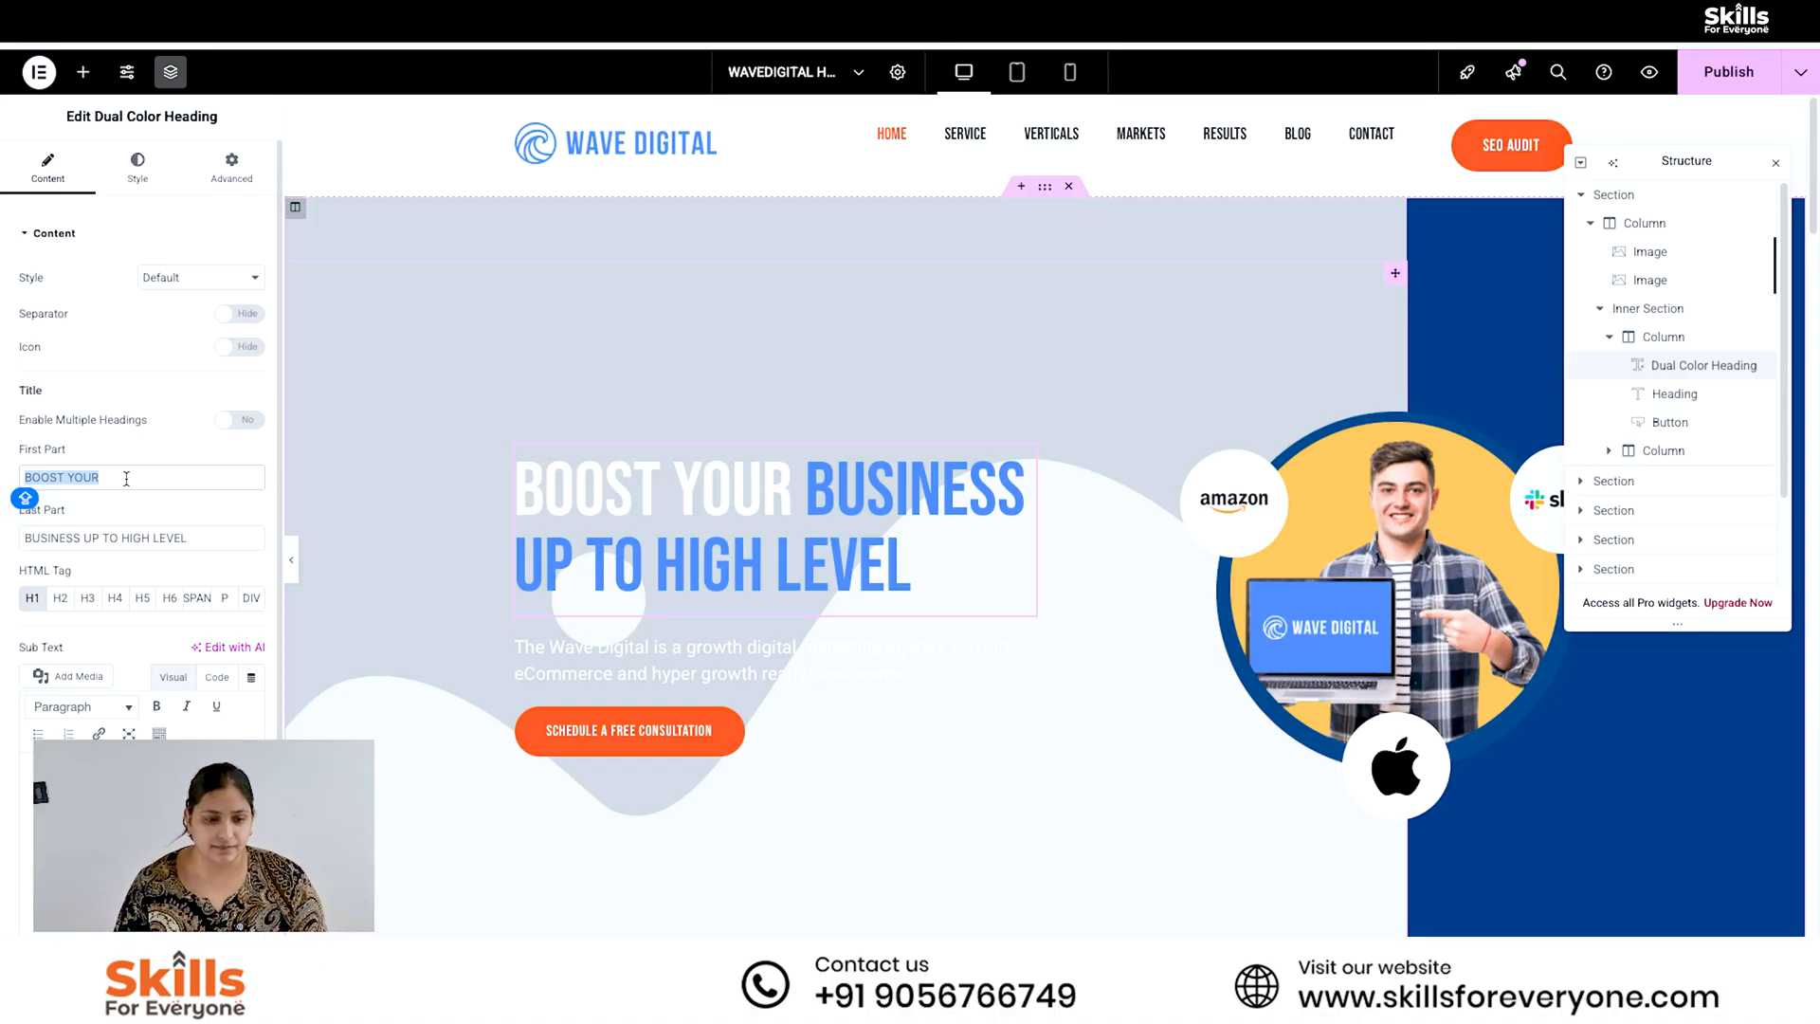
text(Learn H)
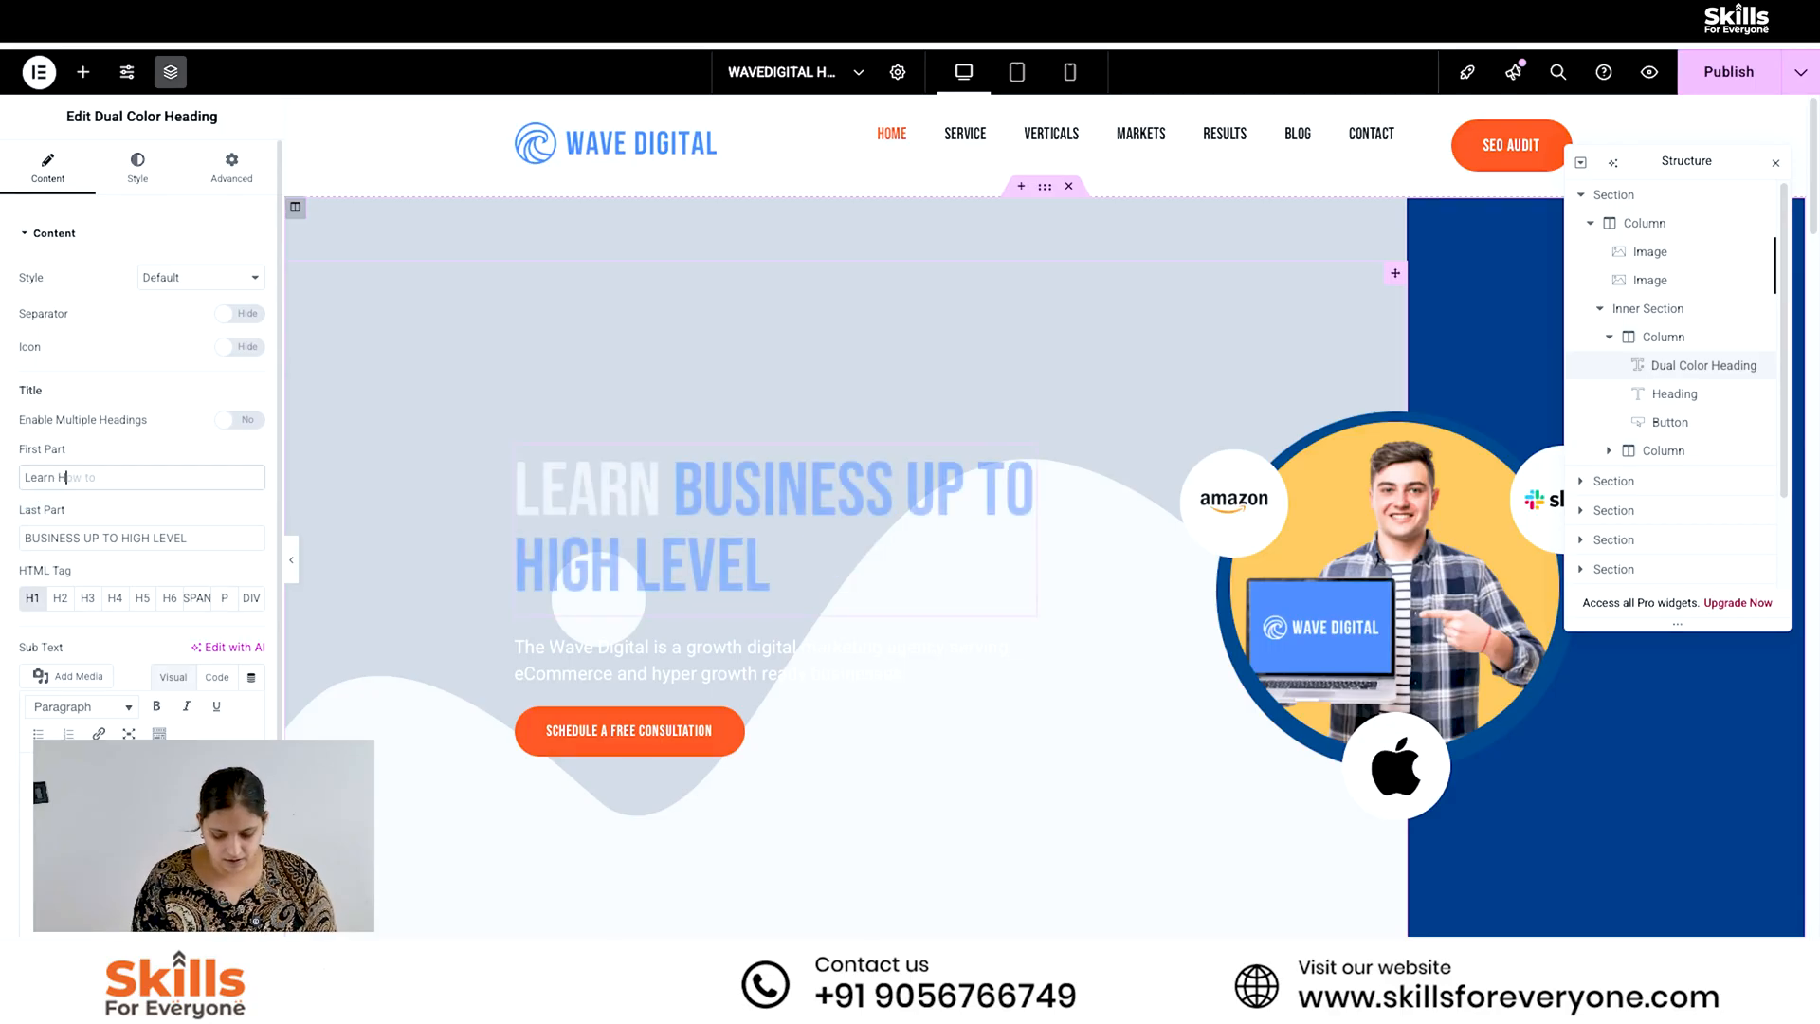
text(ow to)
key(Tab)
text(bOOST)
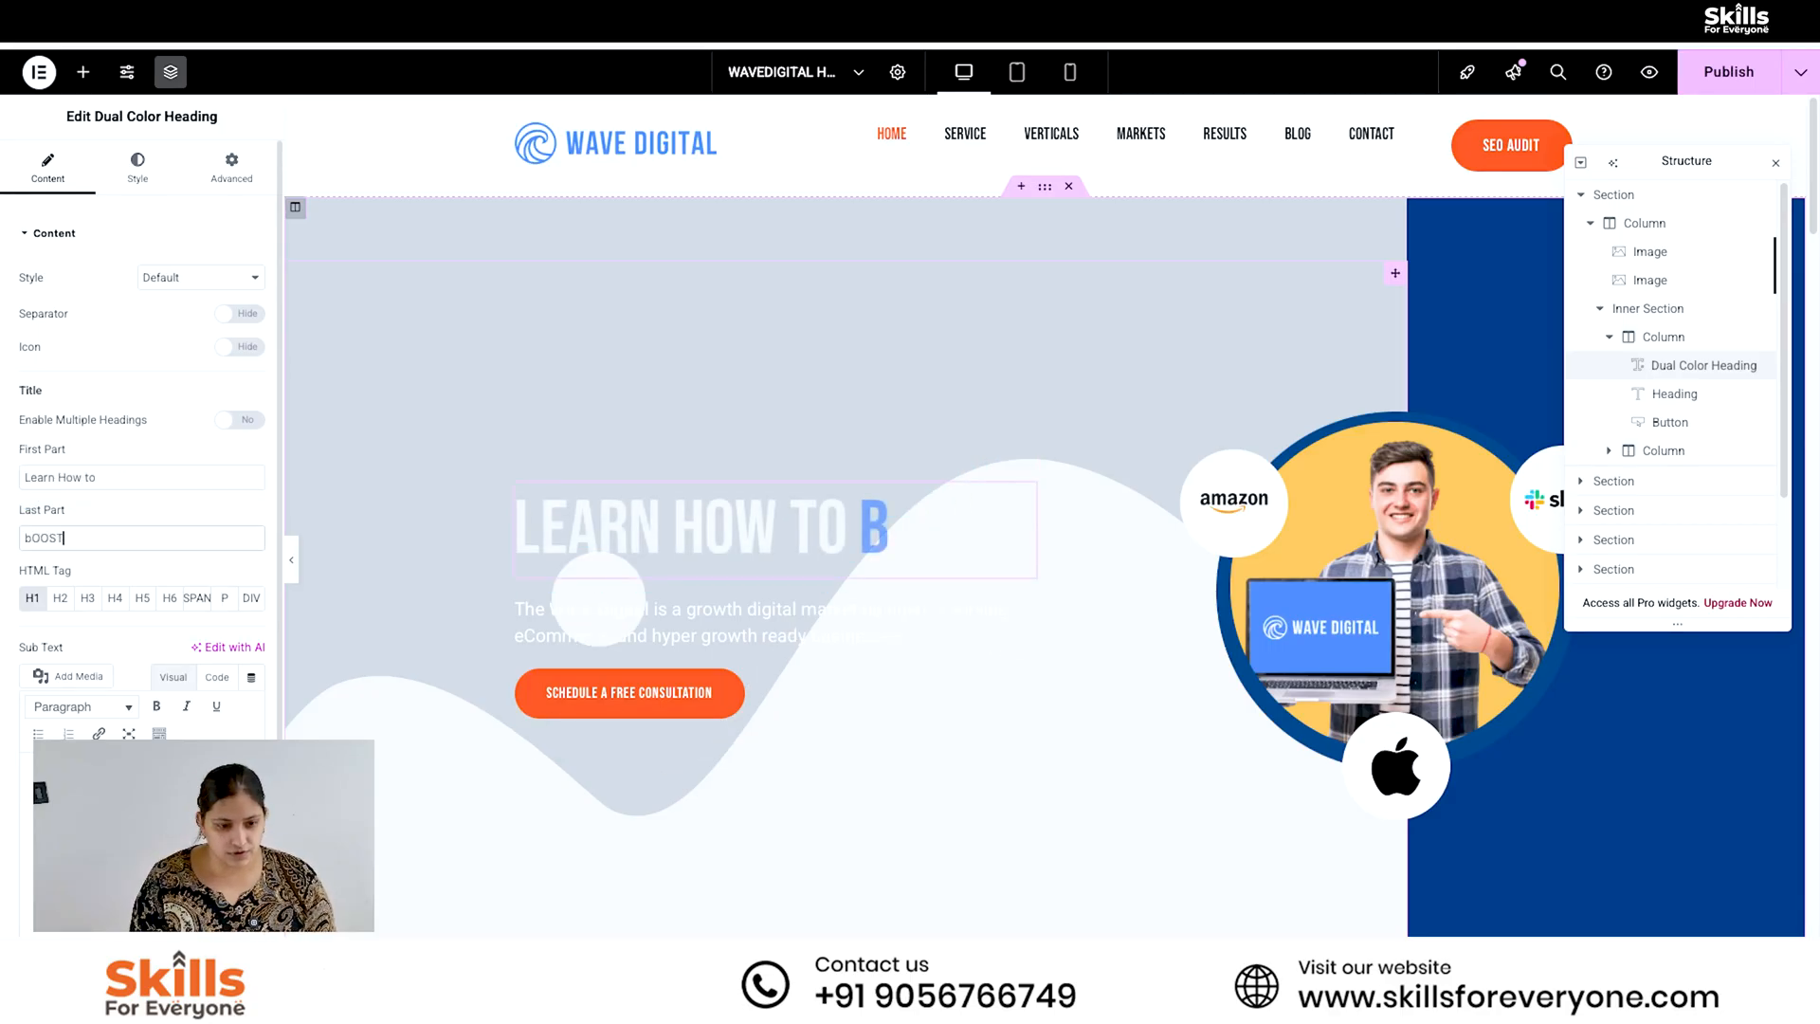
text( BUSINESS ON HIG)
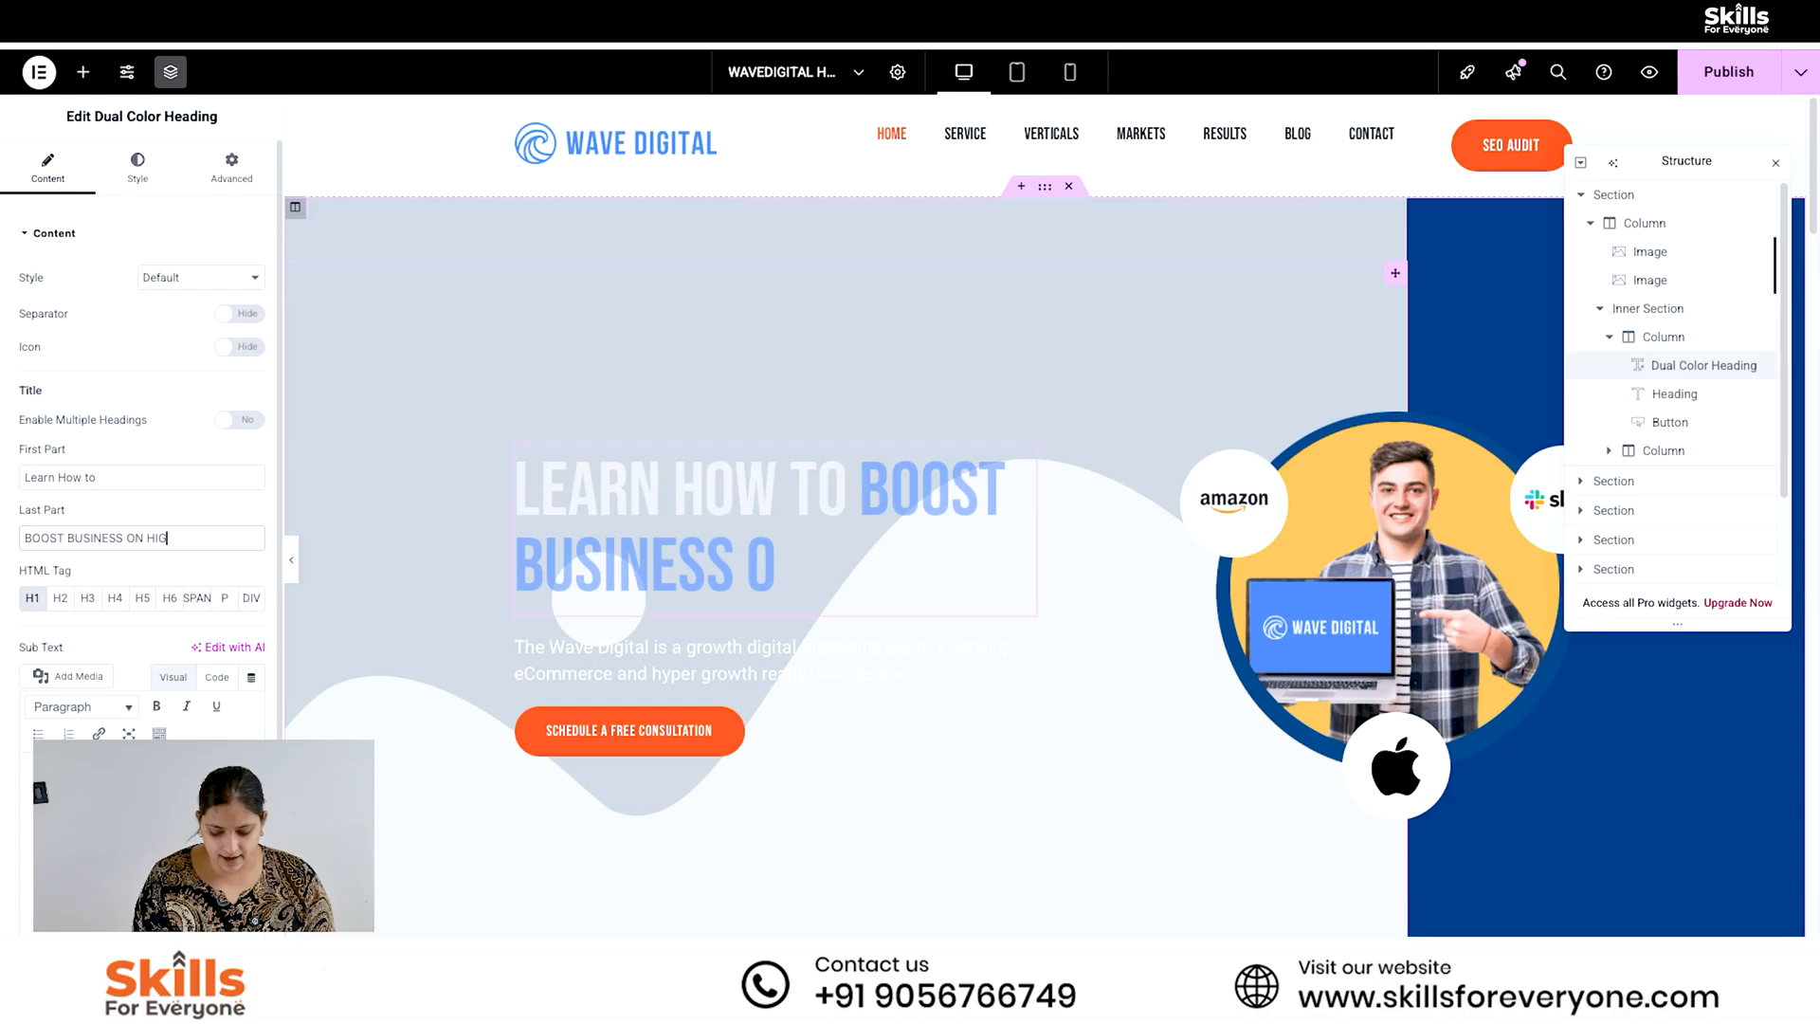
text(H LEVEL)
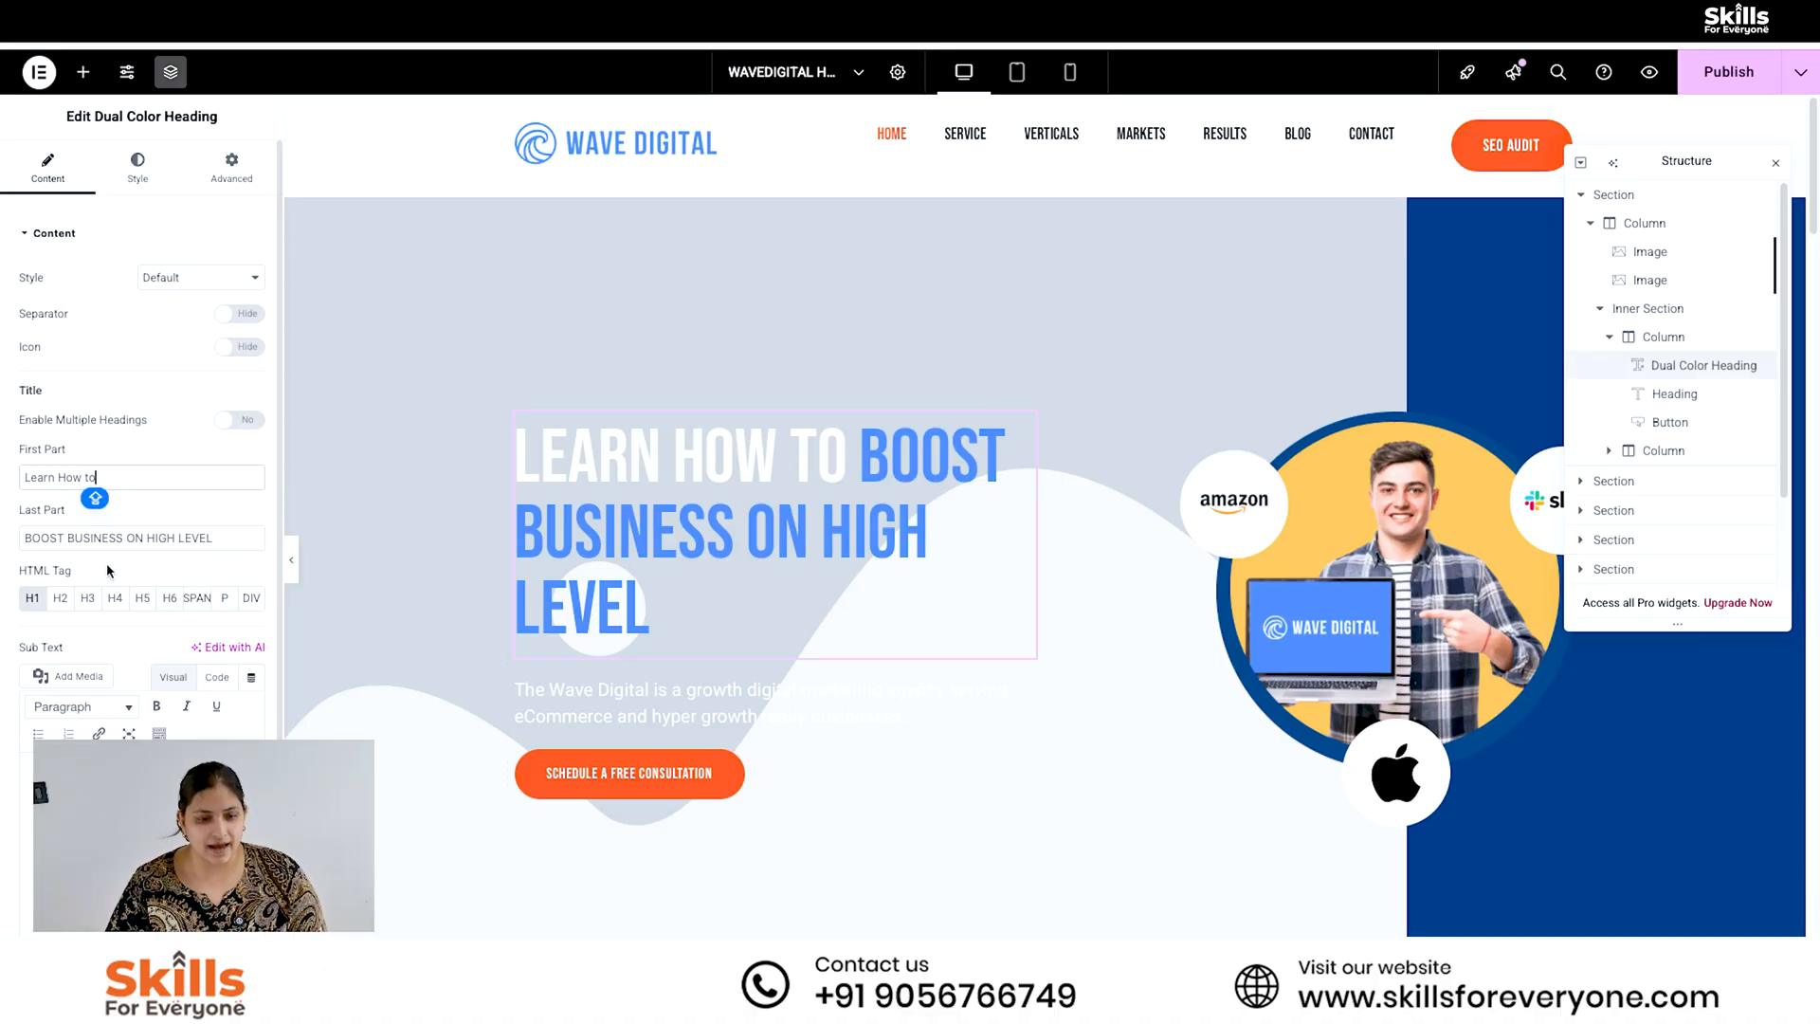
- Set the Dual Color Heading's first part to "Learn How to boost" and its last part to "BUSINESS ON HIGH LEVEL"
drag(67, 538, 21, 542)
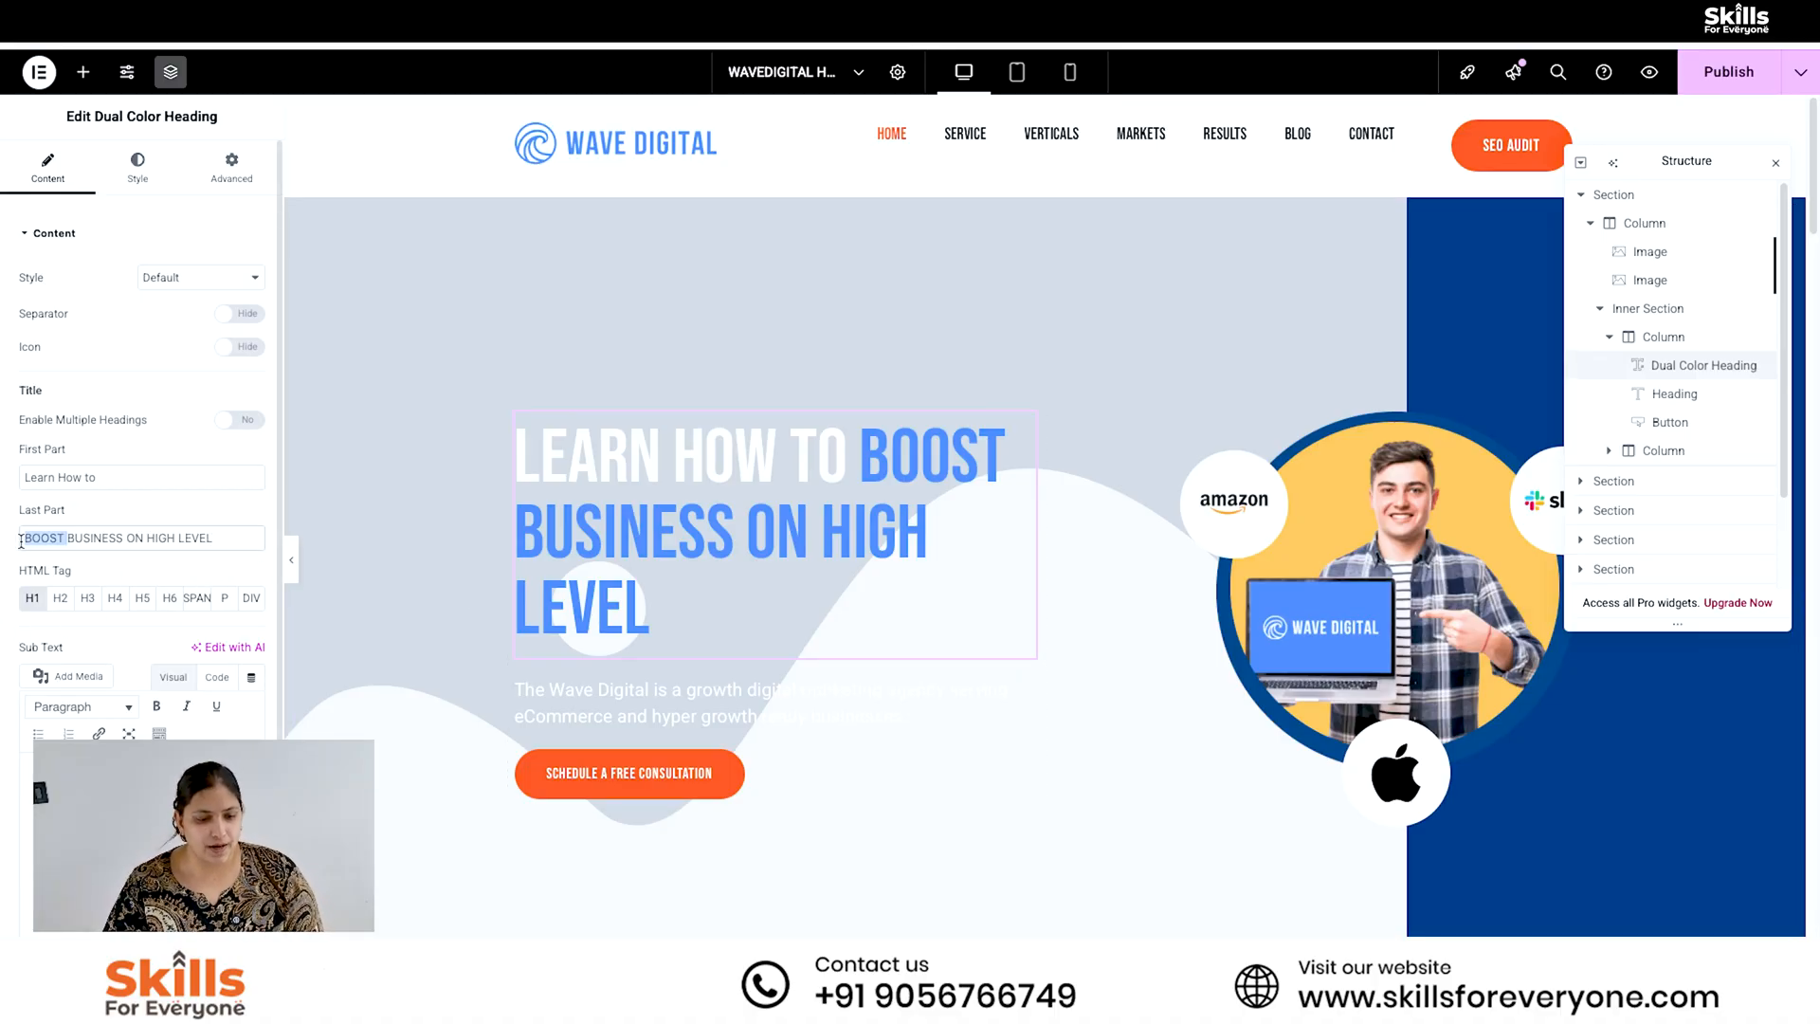
click(134, 479)
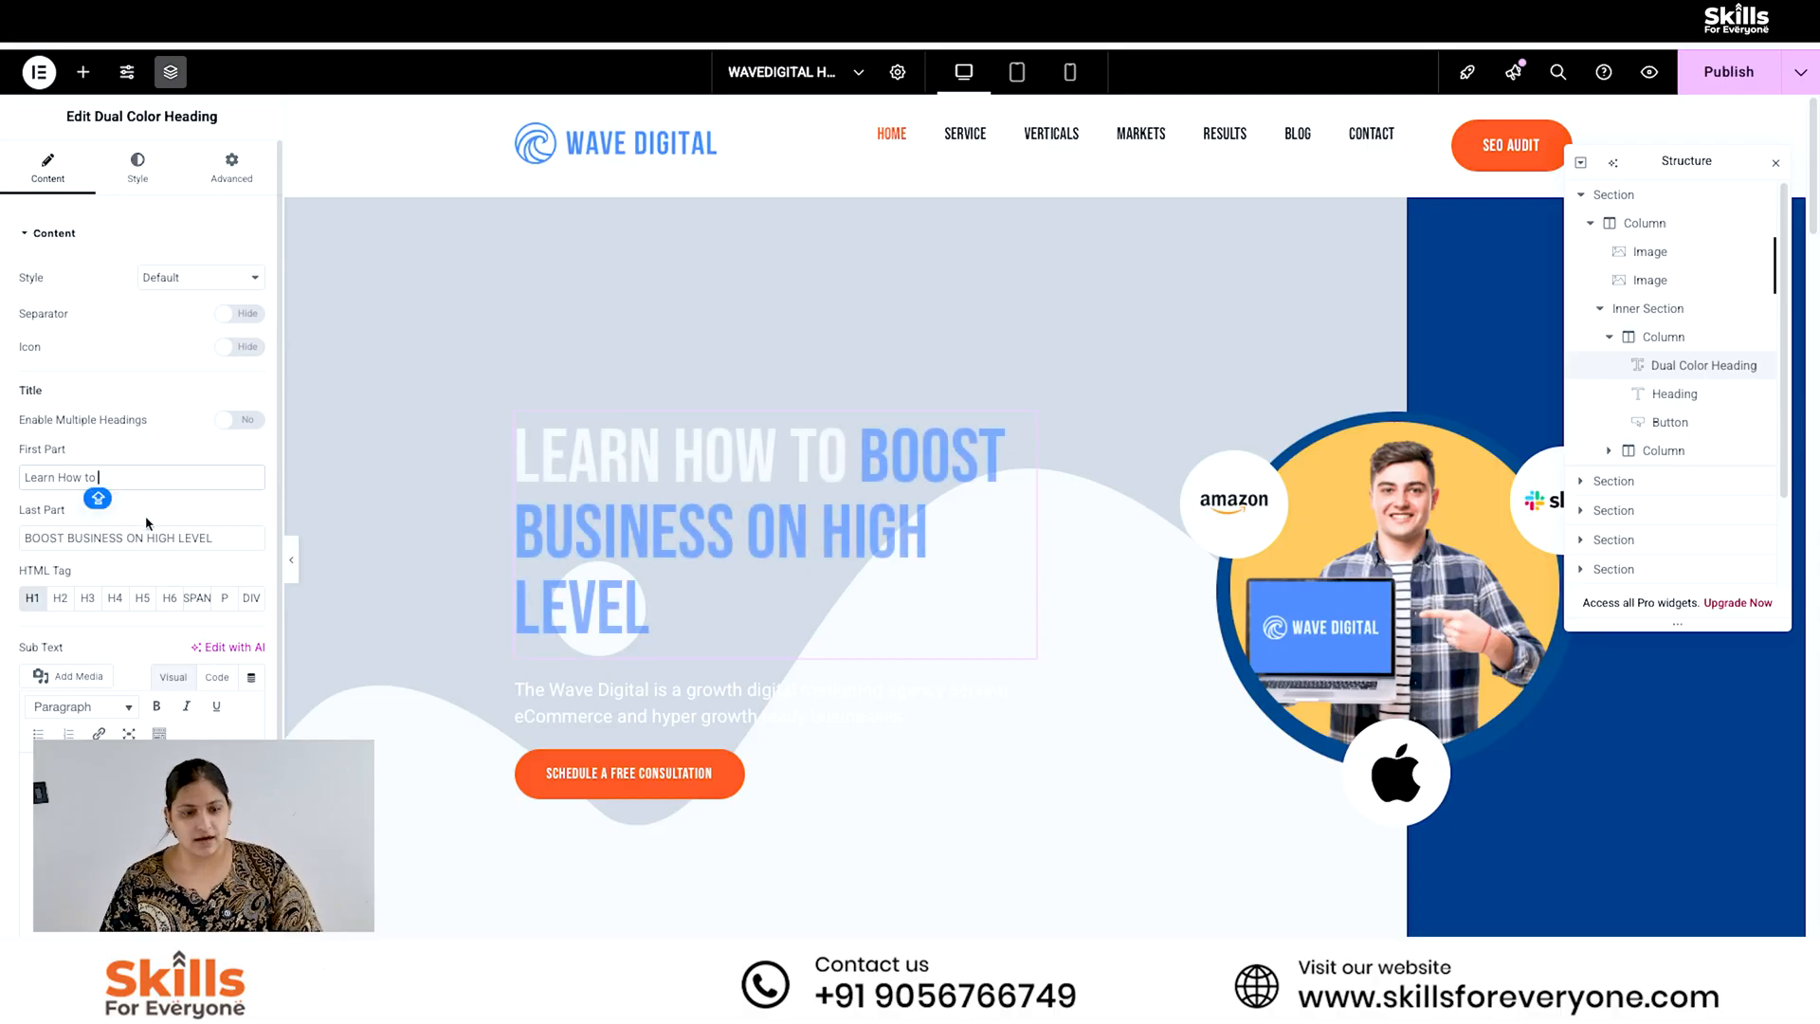
text(boost)
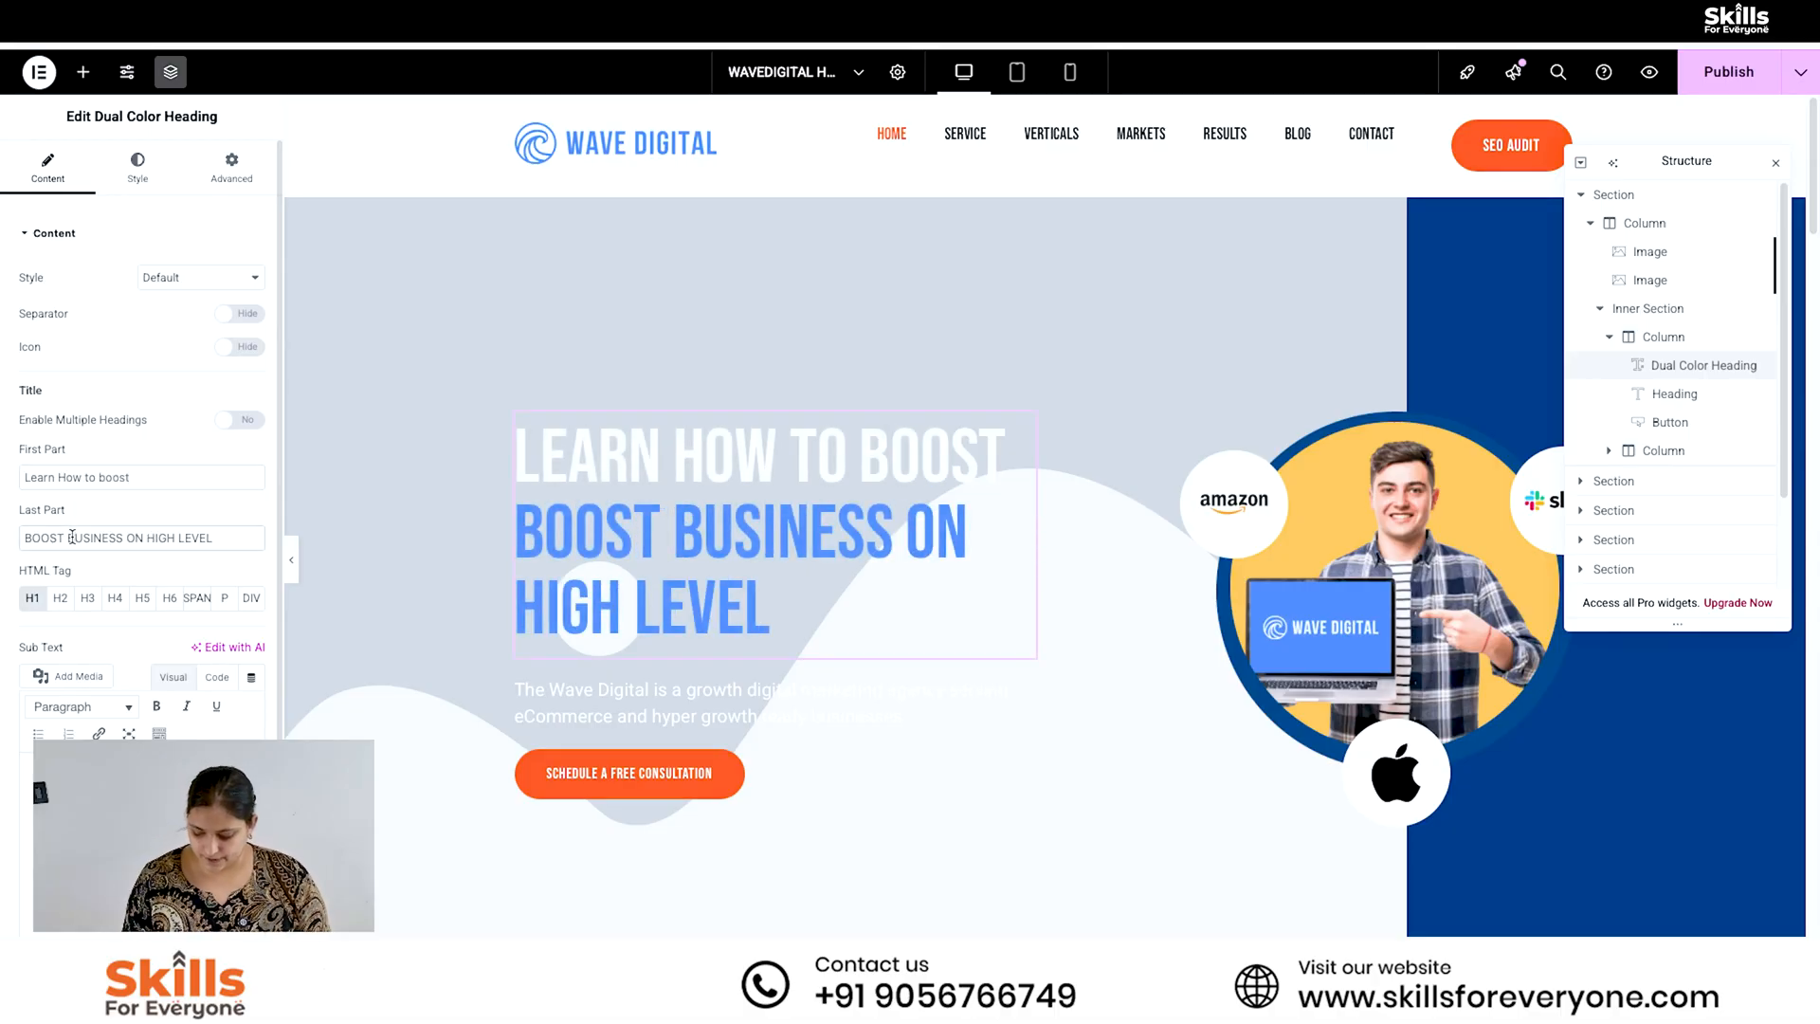
click(71, 538)
key(BackSpace)
key(BackSpace)
key(BackSpace)
key(BackSpace)
key(BackSpace)
key(BackSpace)
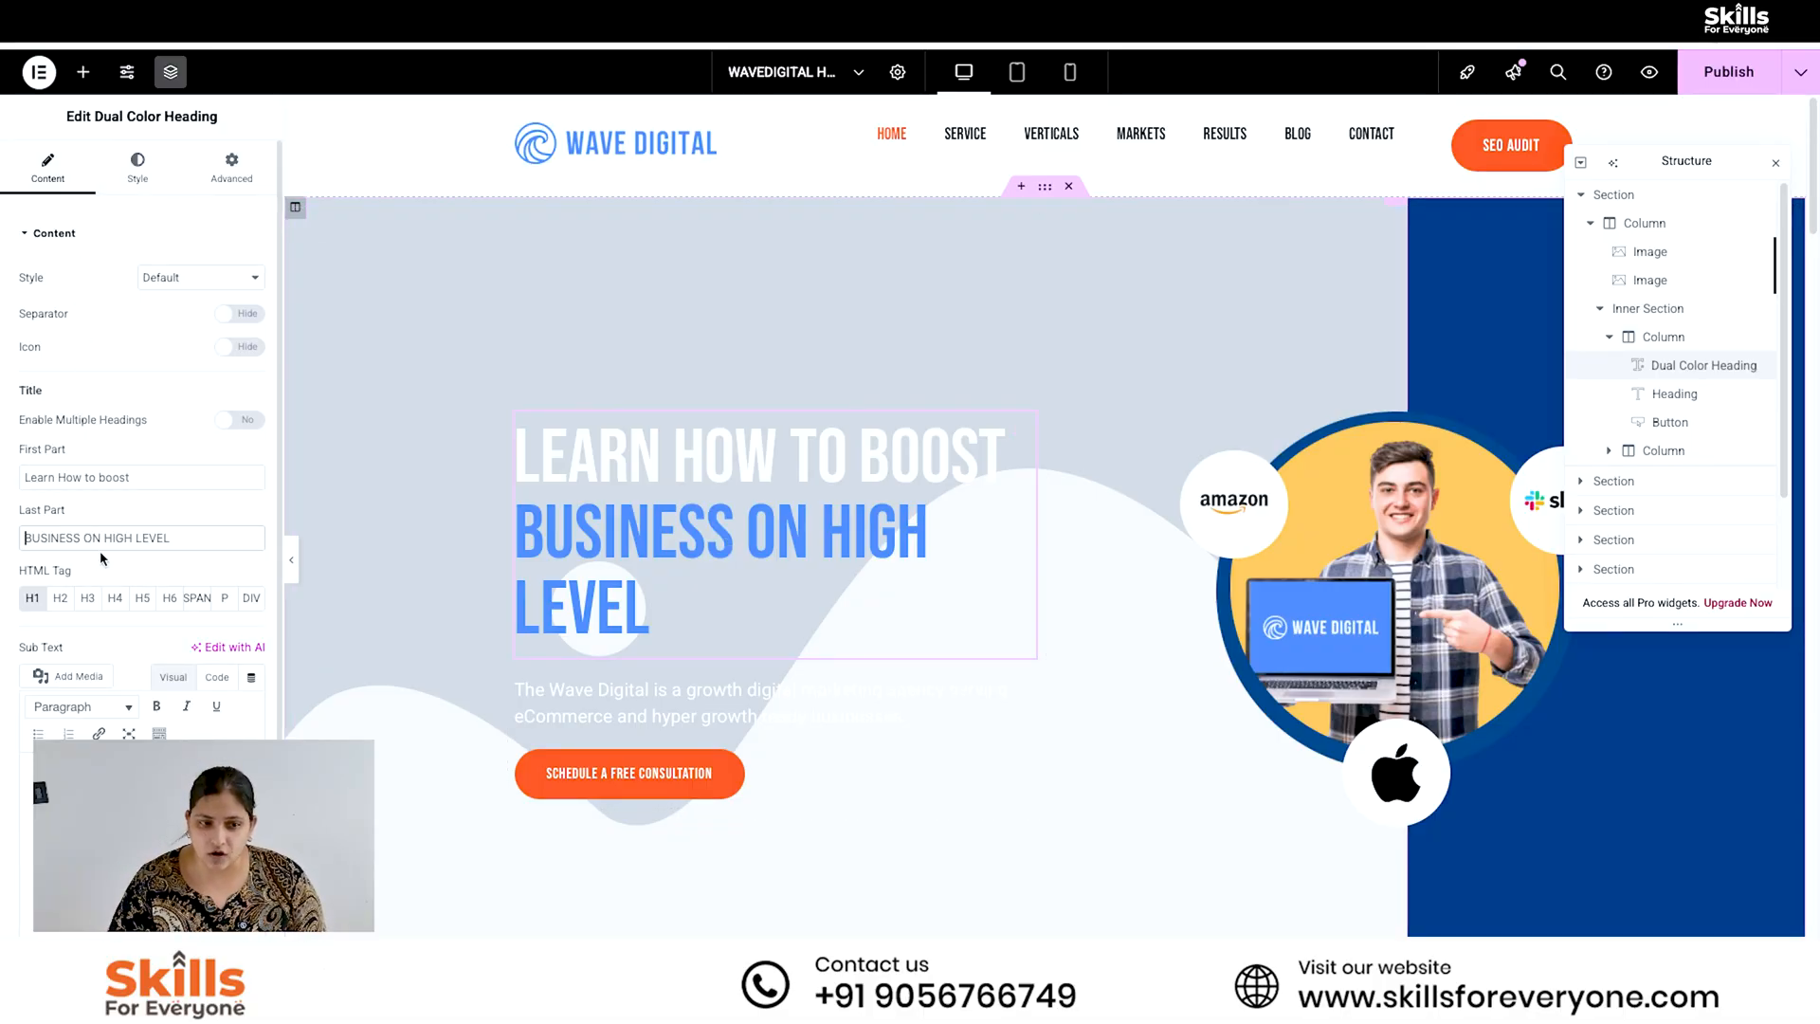
- Set the font size of the Dual Color Heading's sub-title to 4.9 rem in its typography settings
click(138, 182)
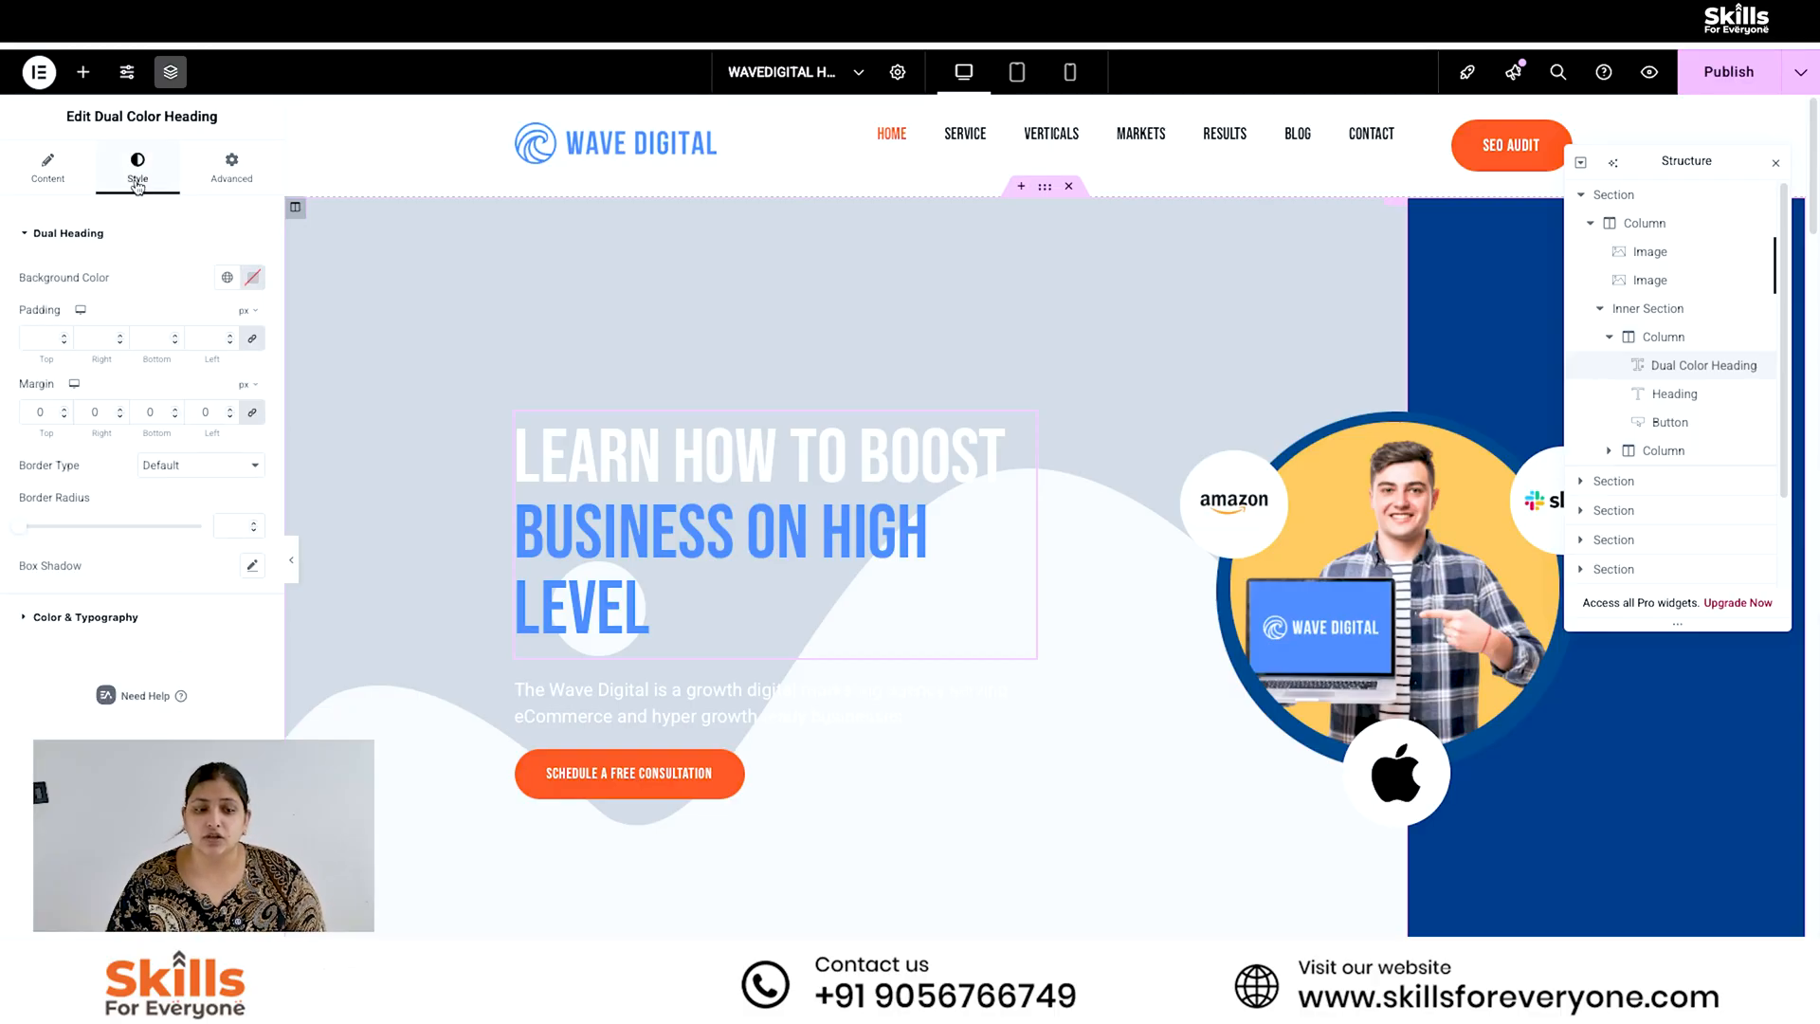
click(99, 621)
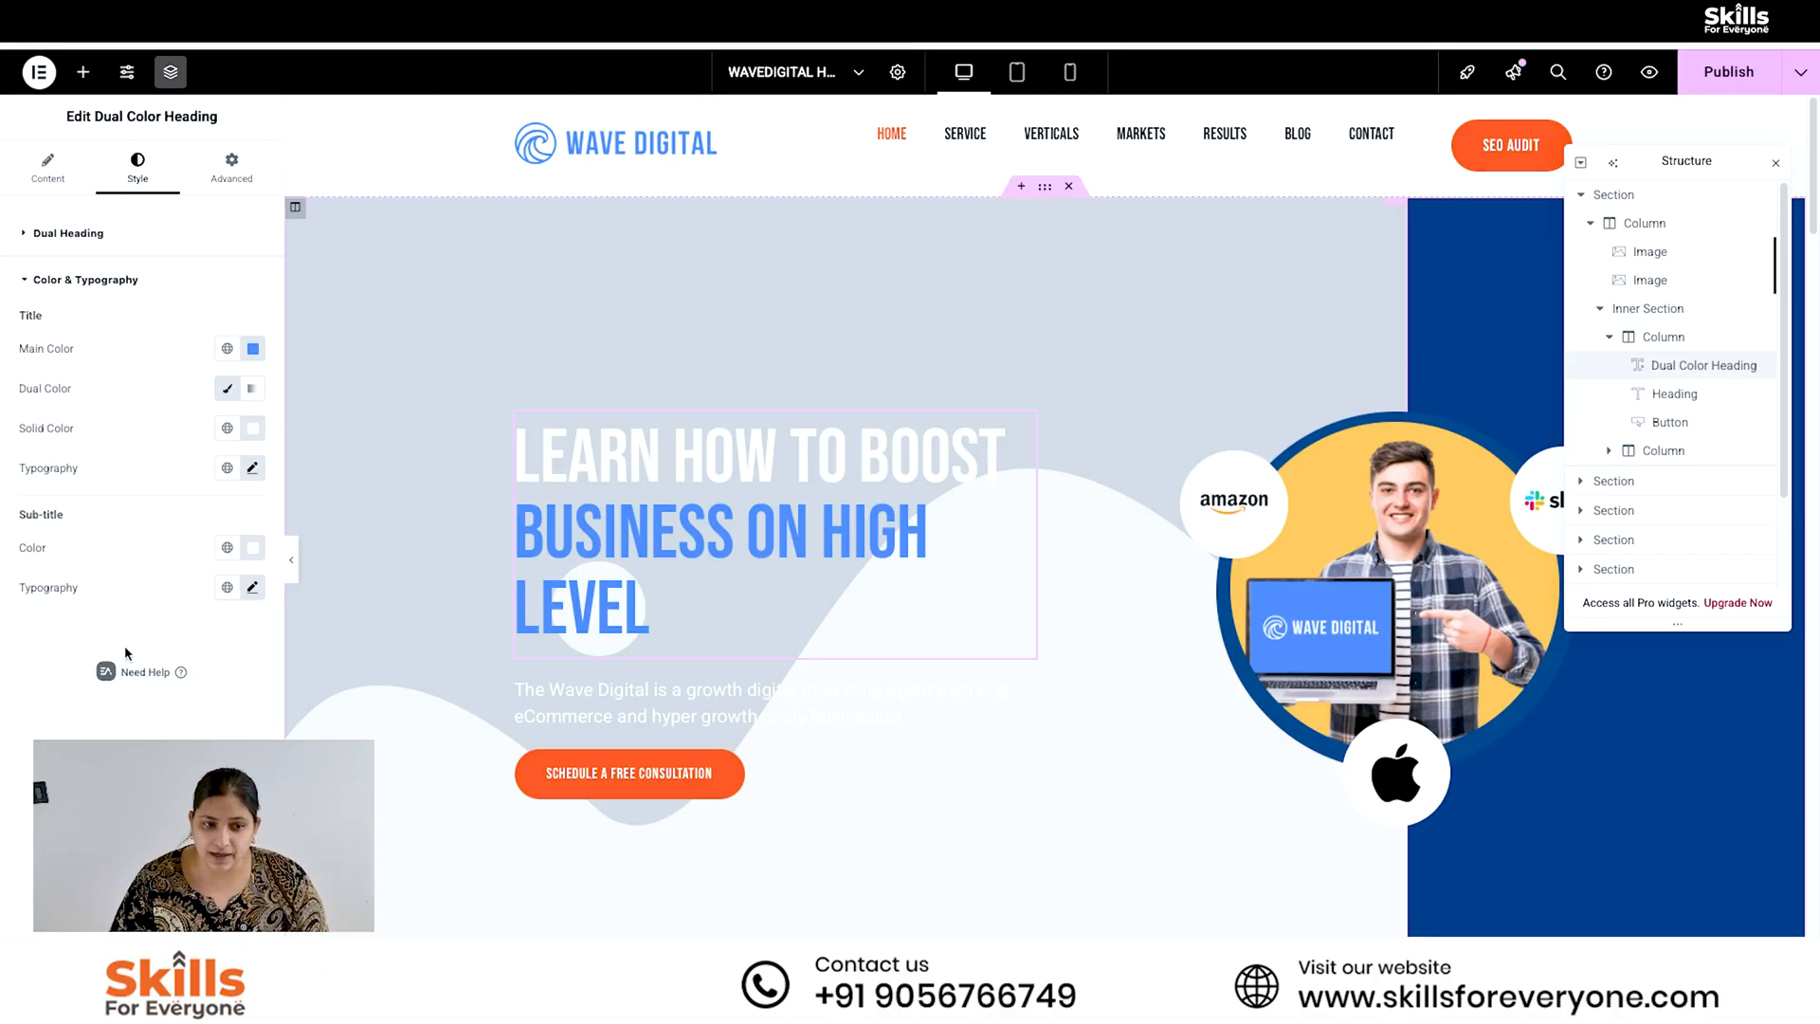
click(252, 588)
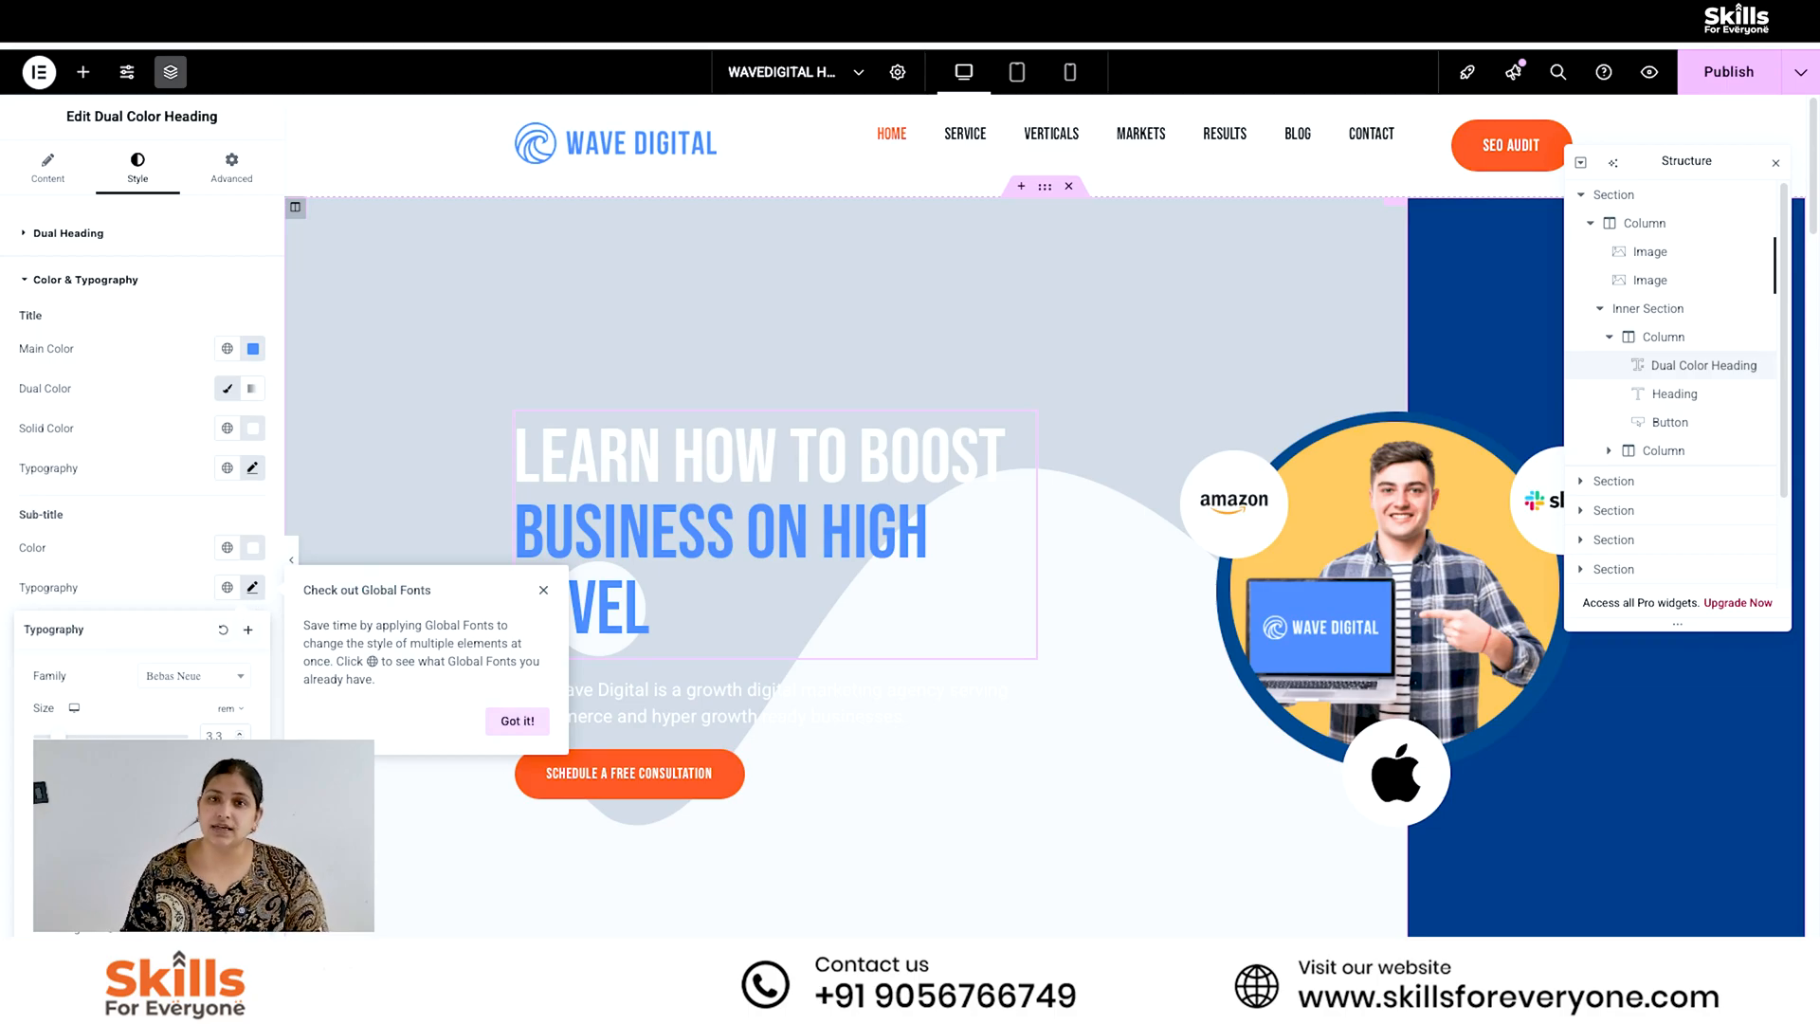
drag(58, 739, 72, 740)
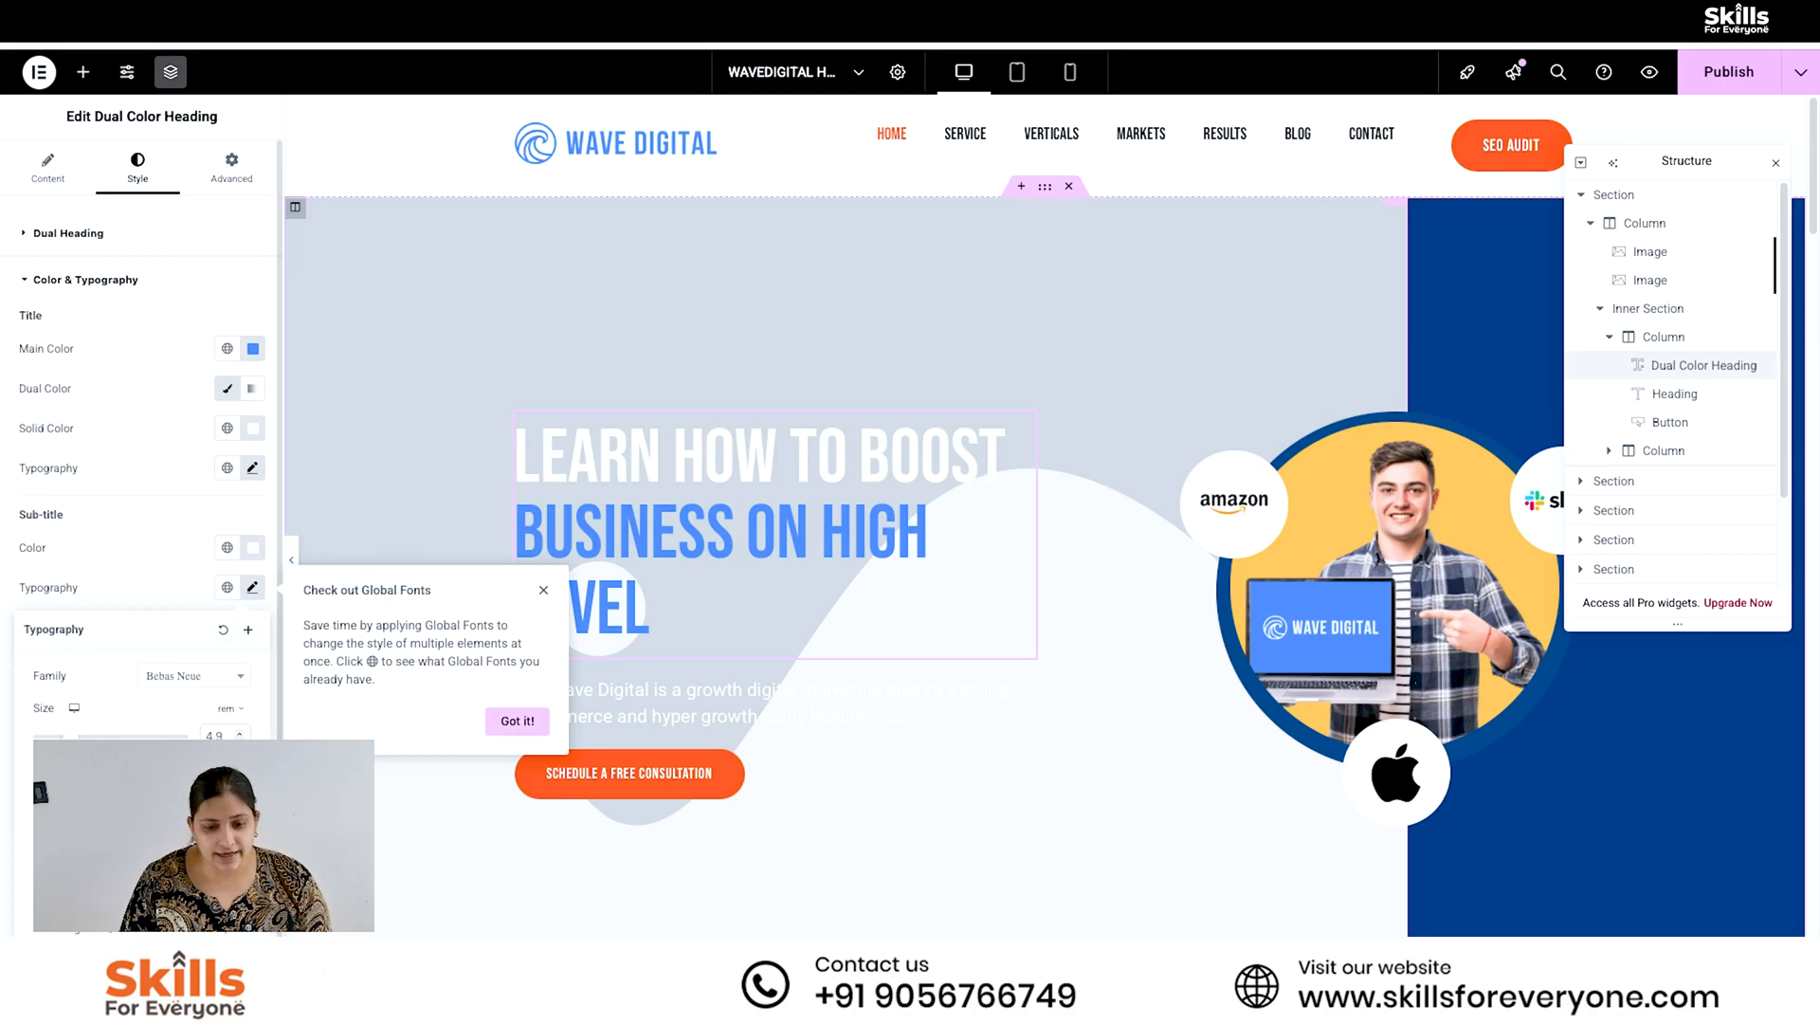
click(441, 740)
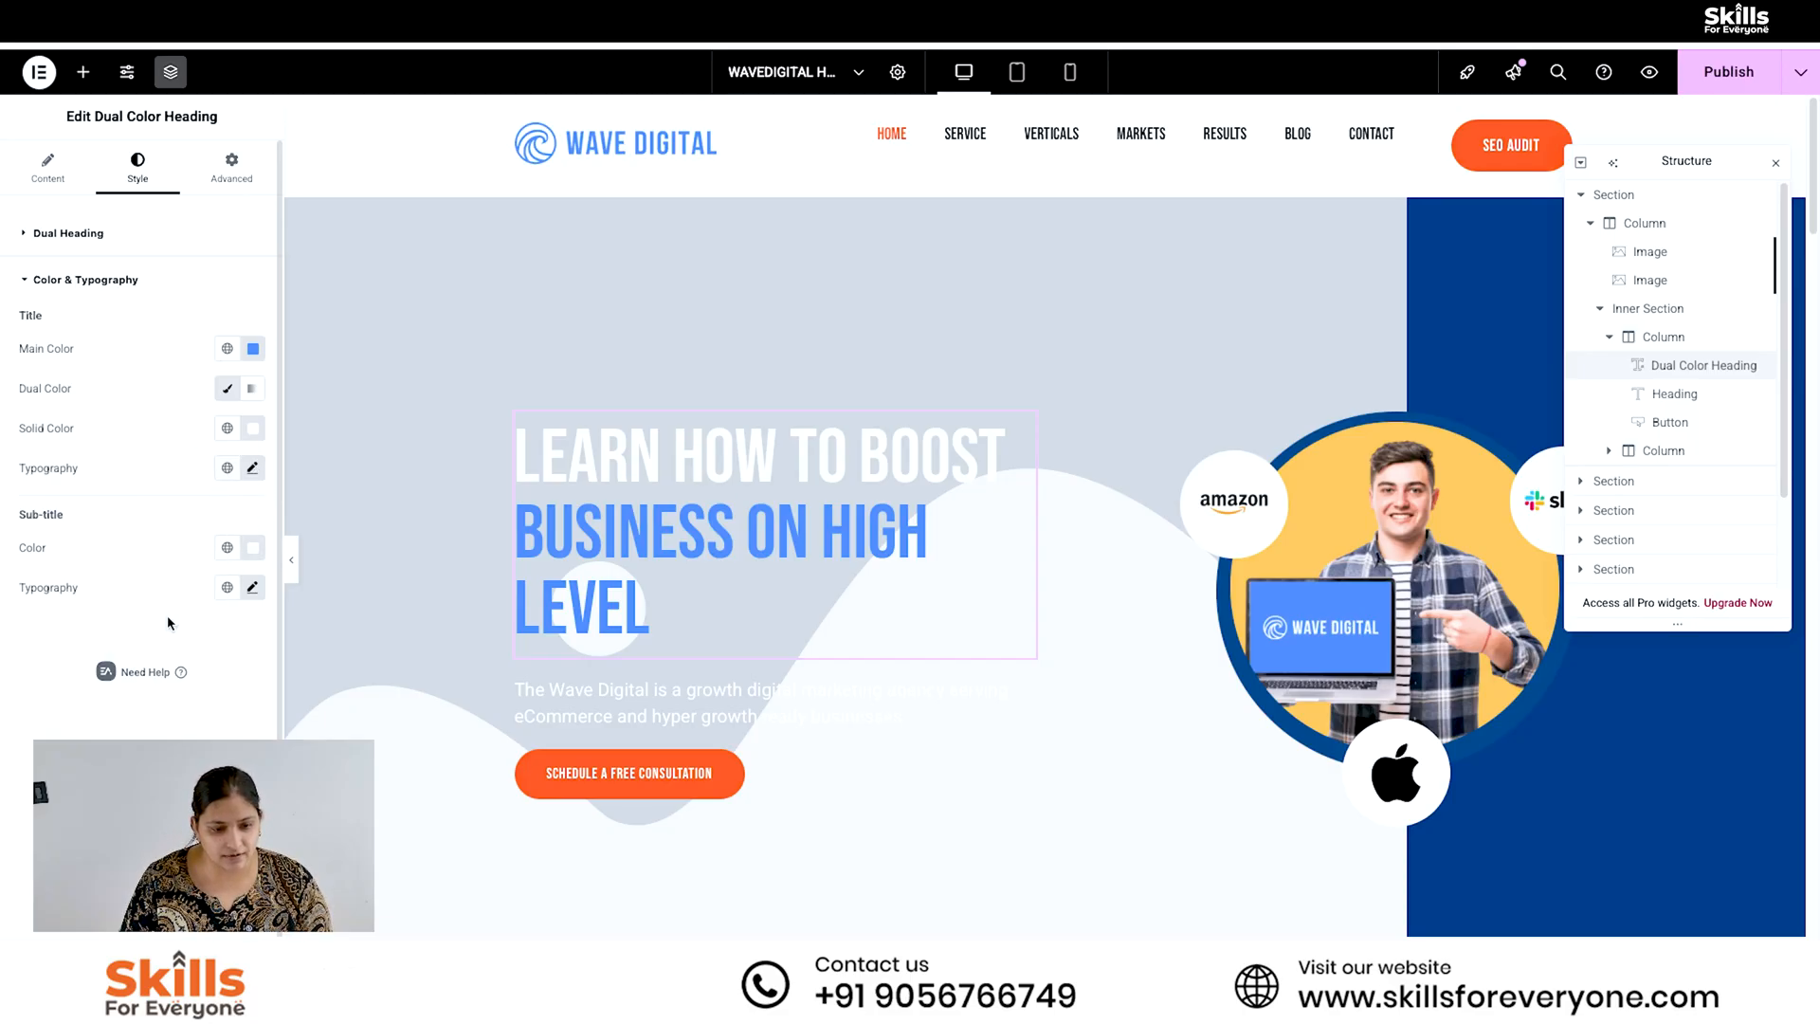
- Reduce the font size of the Dual Color Heading's title so that each part fits on one line
click(253, 469)
click(254, 468)
click(253, 468)
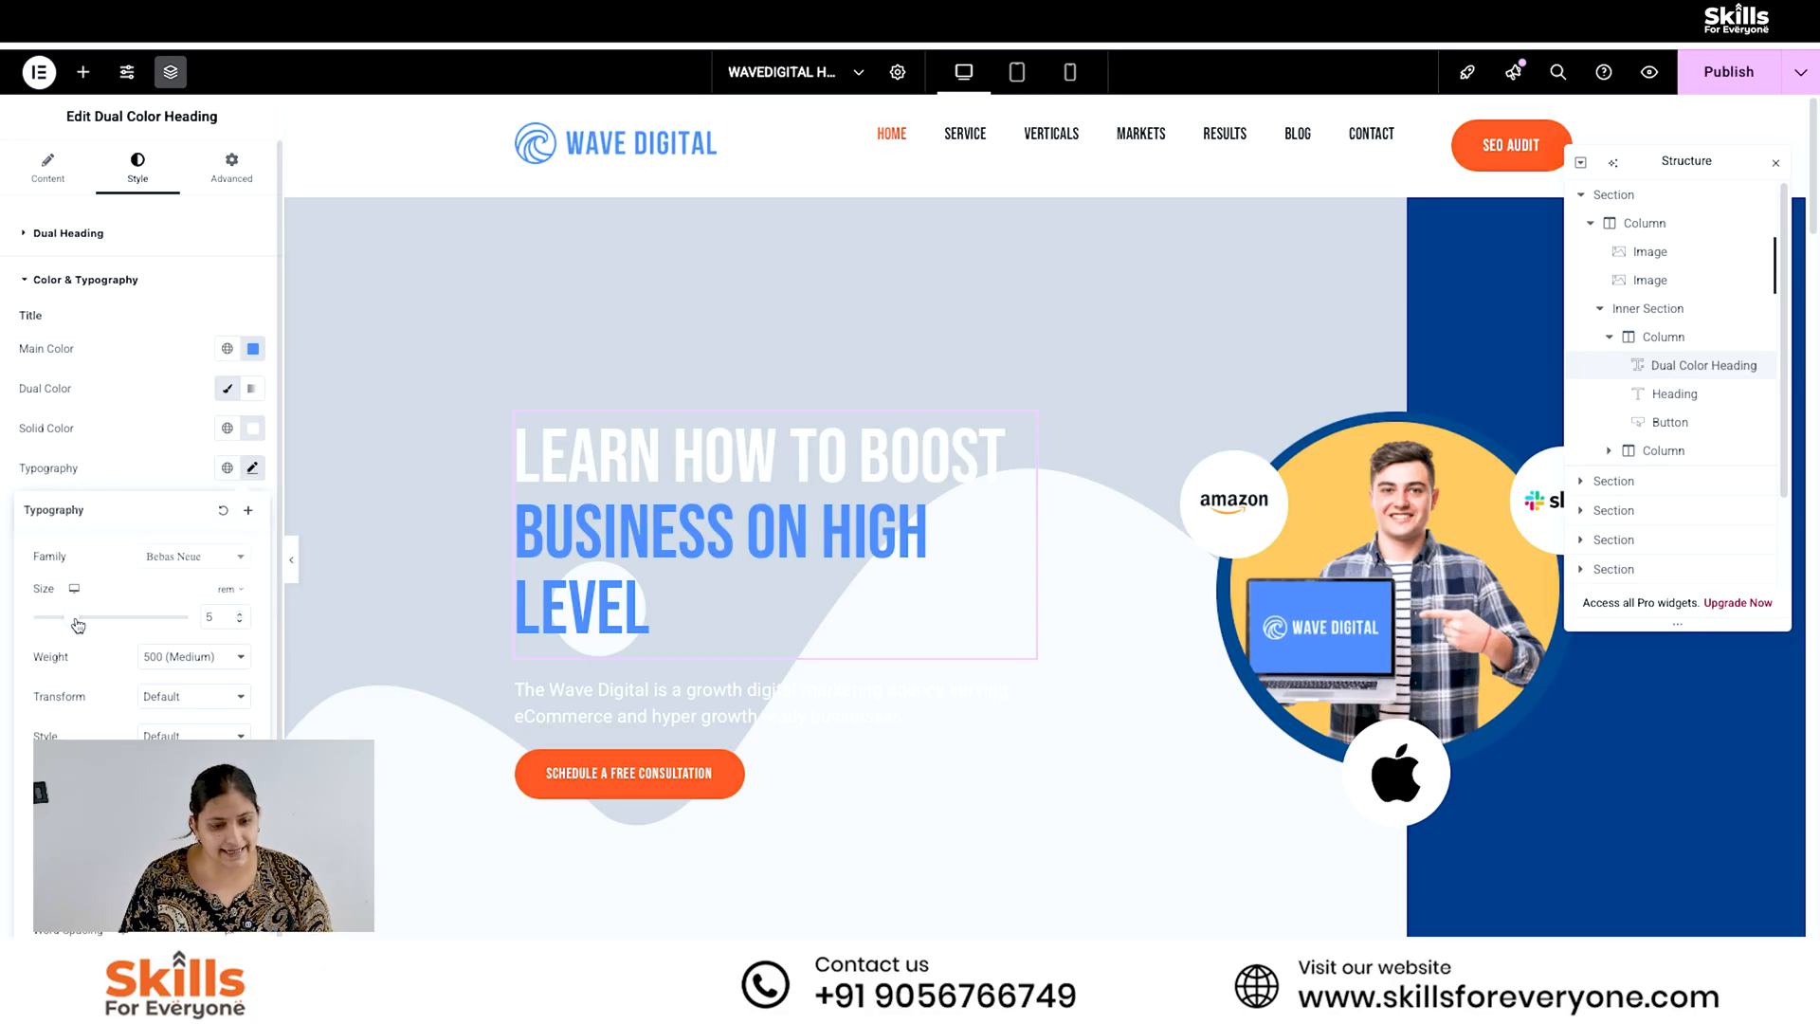
drag(79, 621, 69, 618)
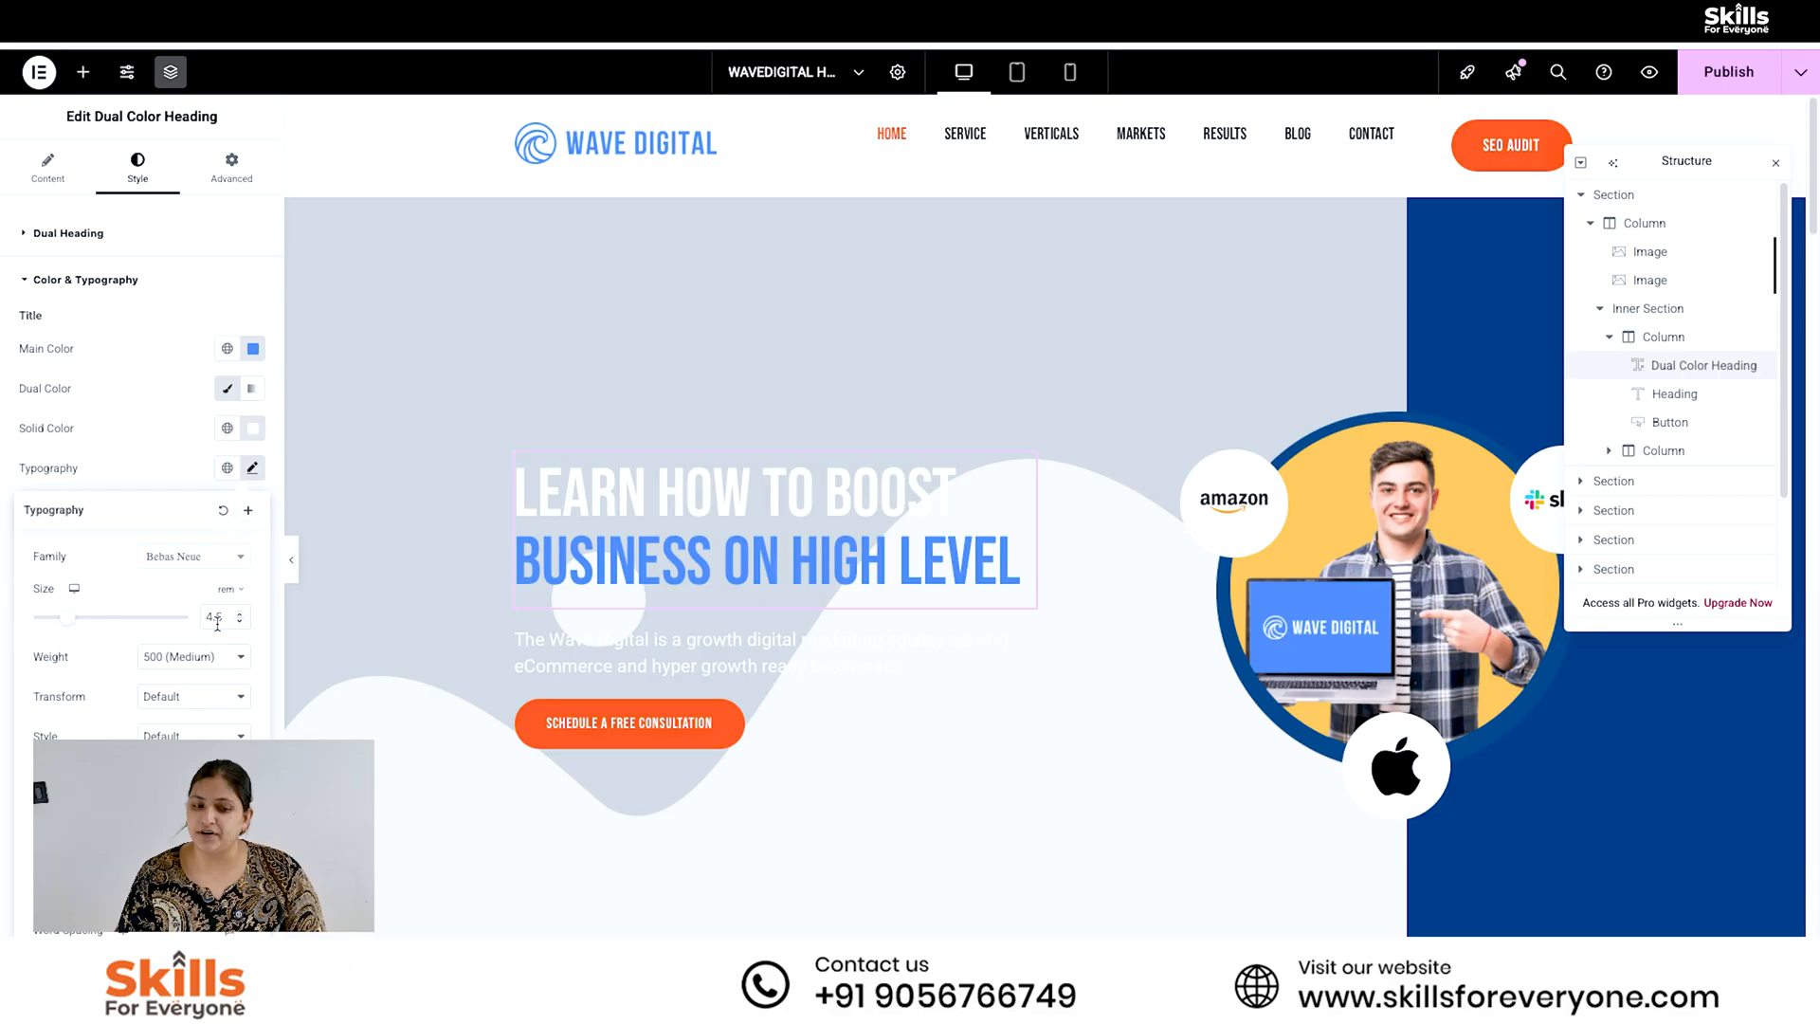
click(693, 591)
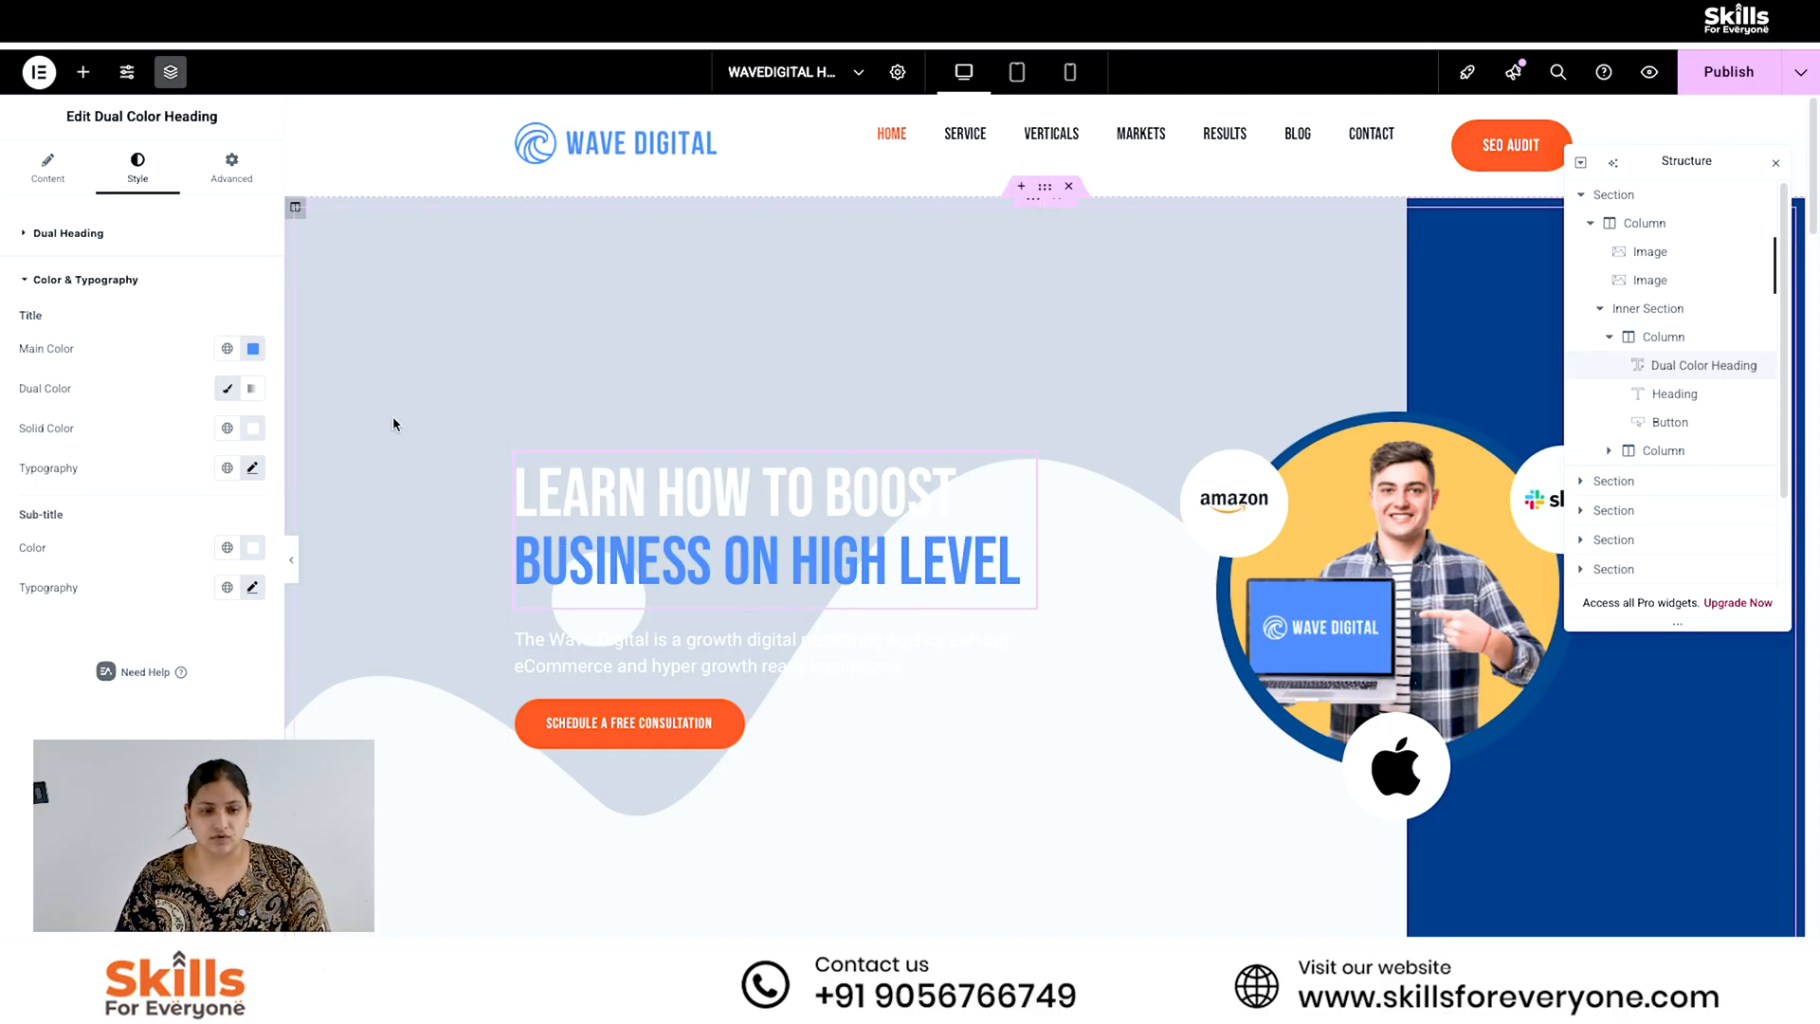
- Try out a one-word sub text for the Dual Color Heading and remove it again
click(48, 167)
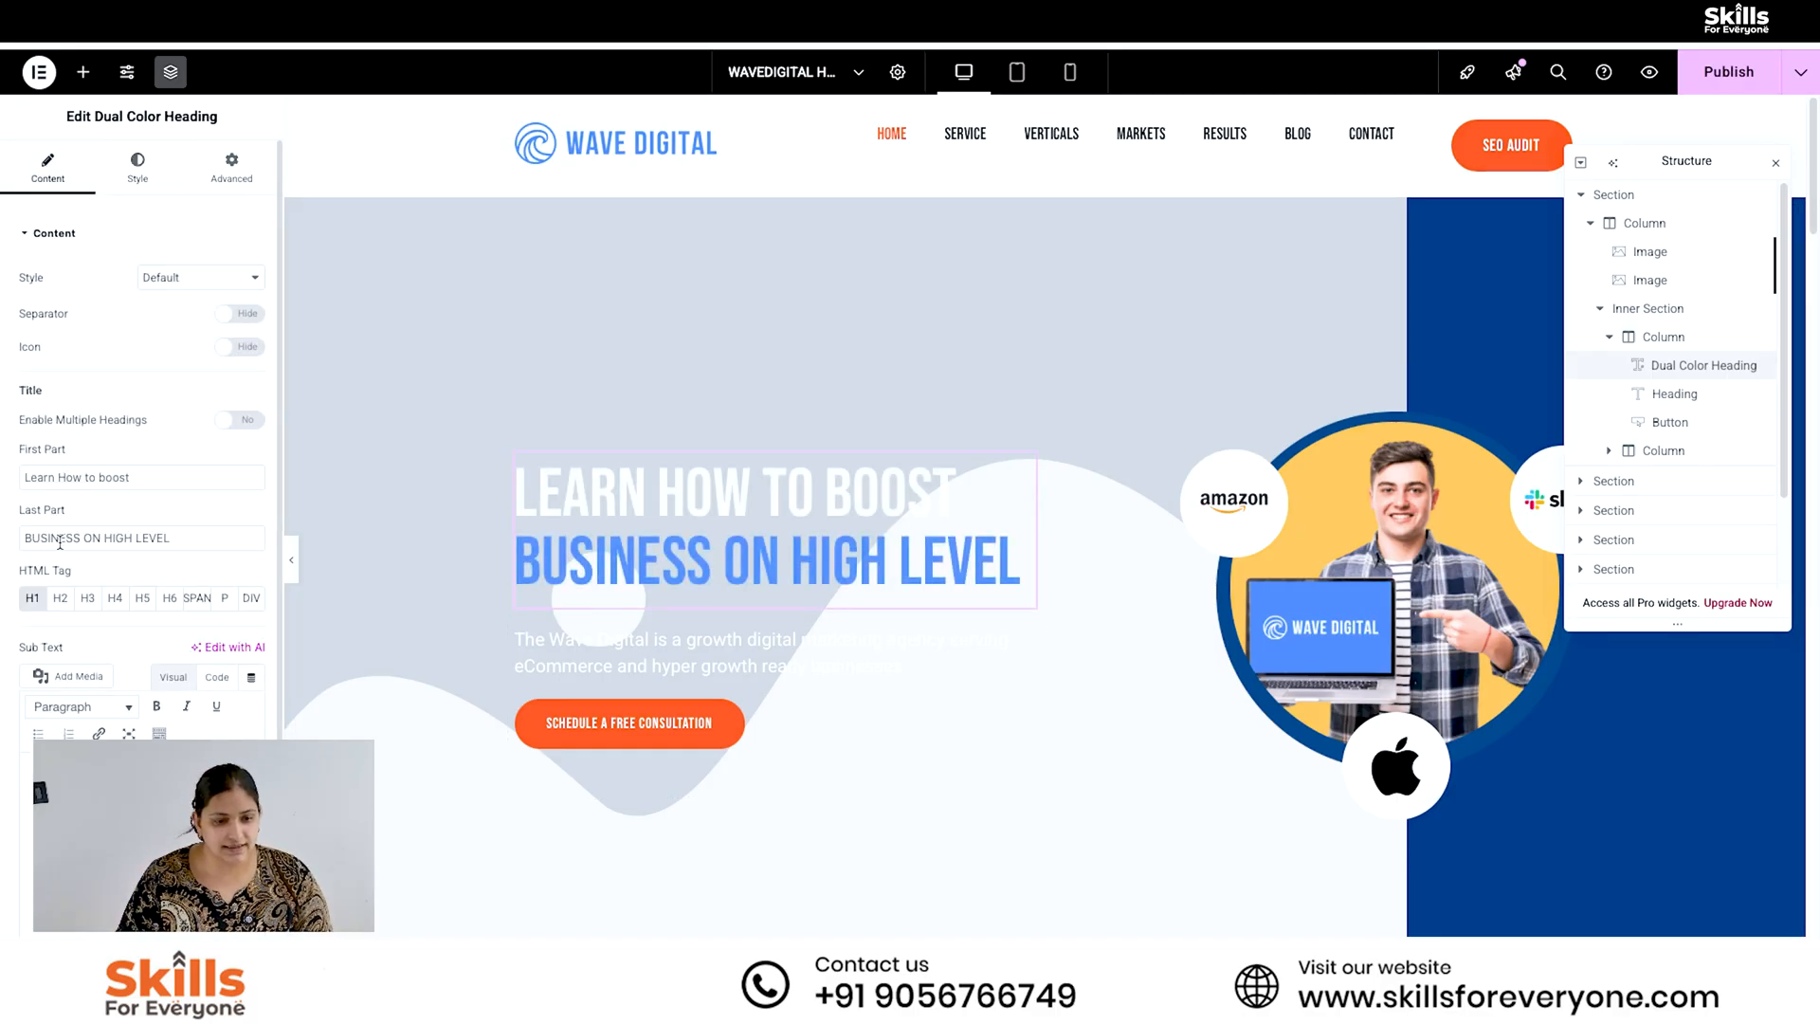
triple_click(48, 646)
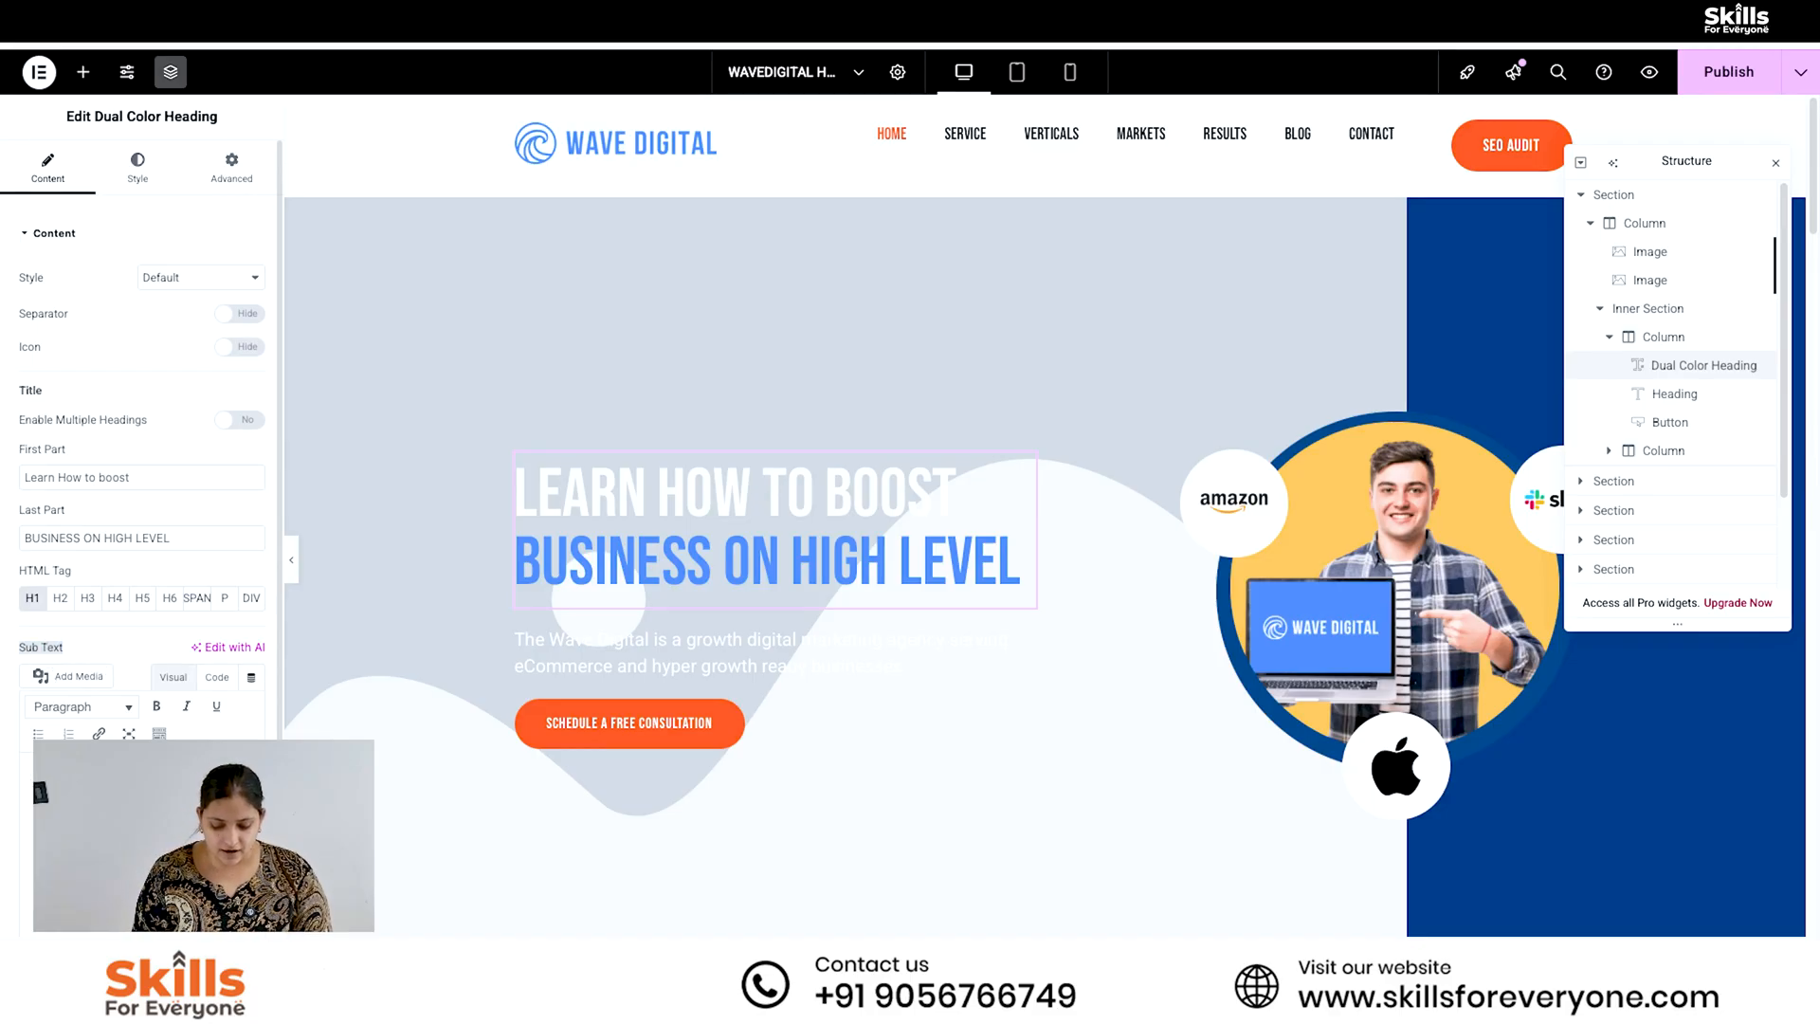
text(dmquez)
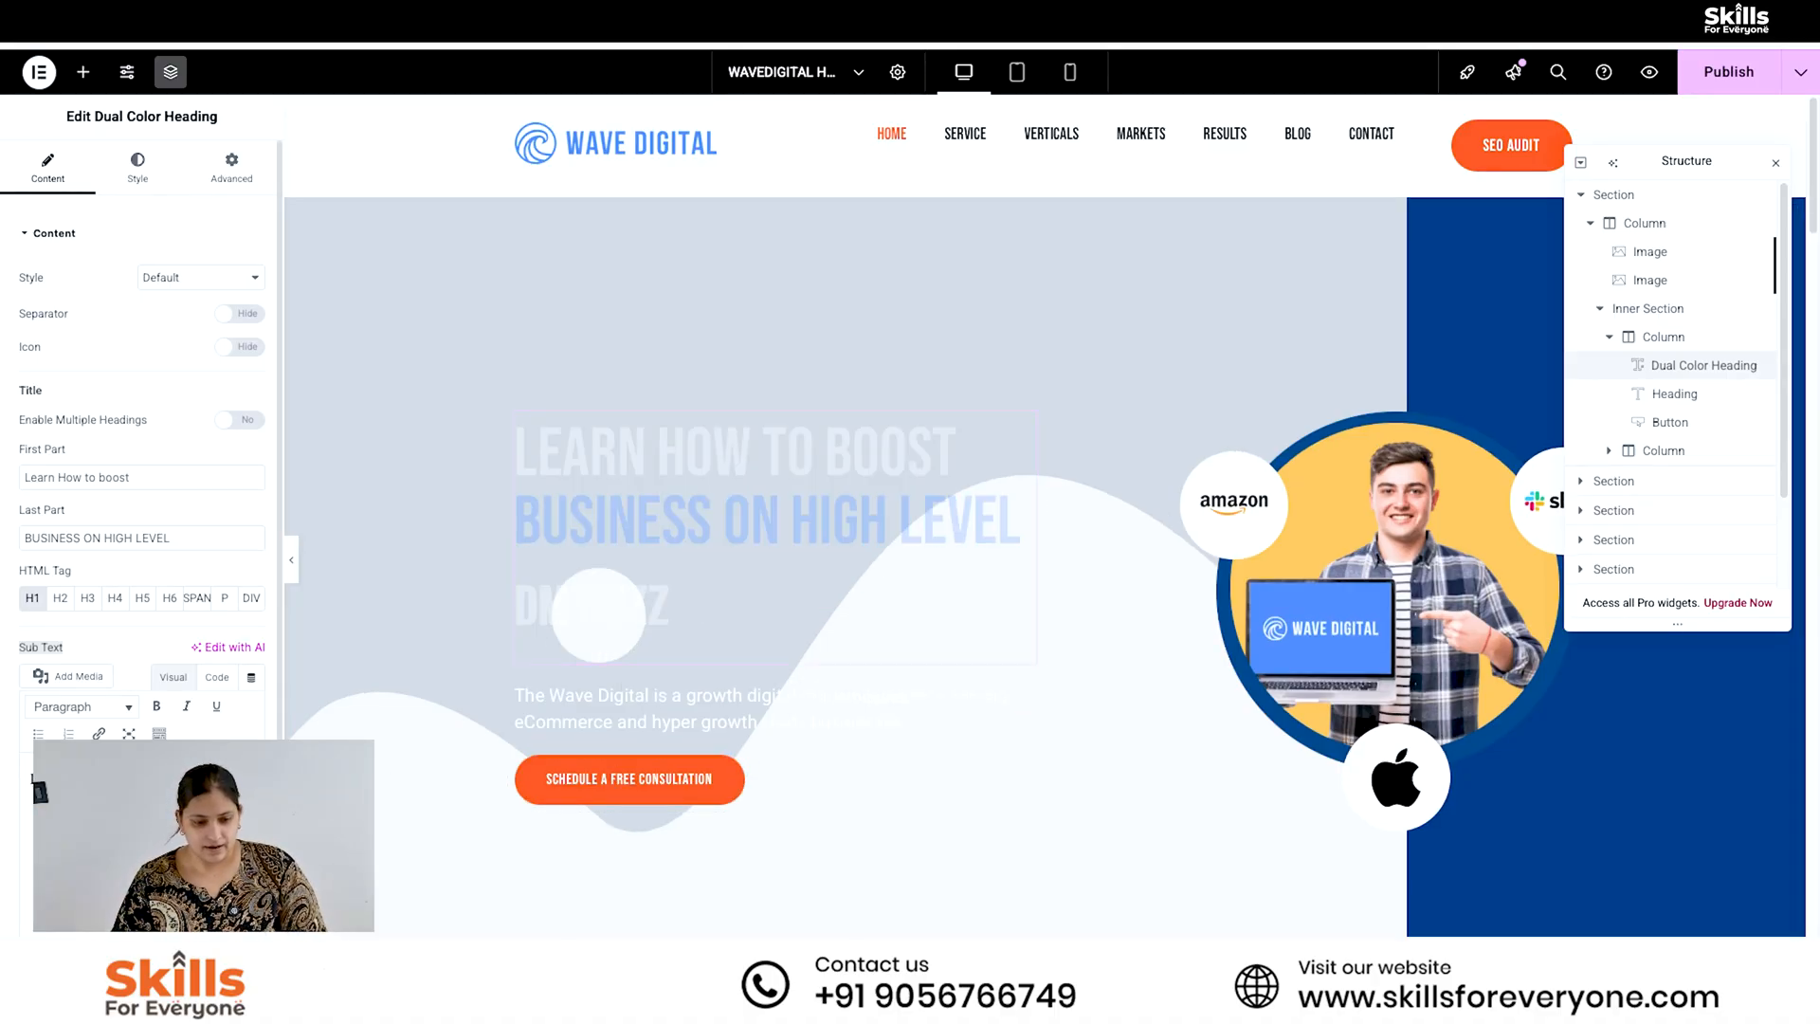
drag(113, 779, 1, 768)
key(BackSpace)
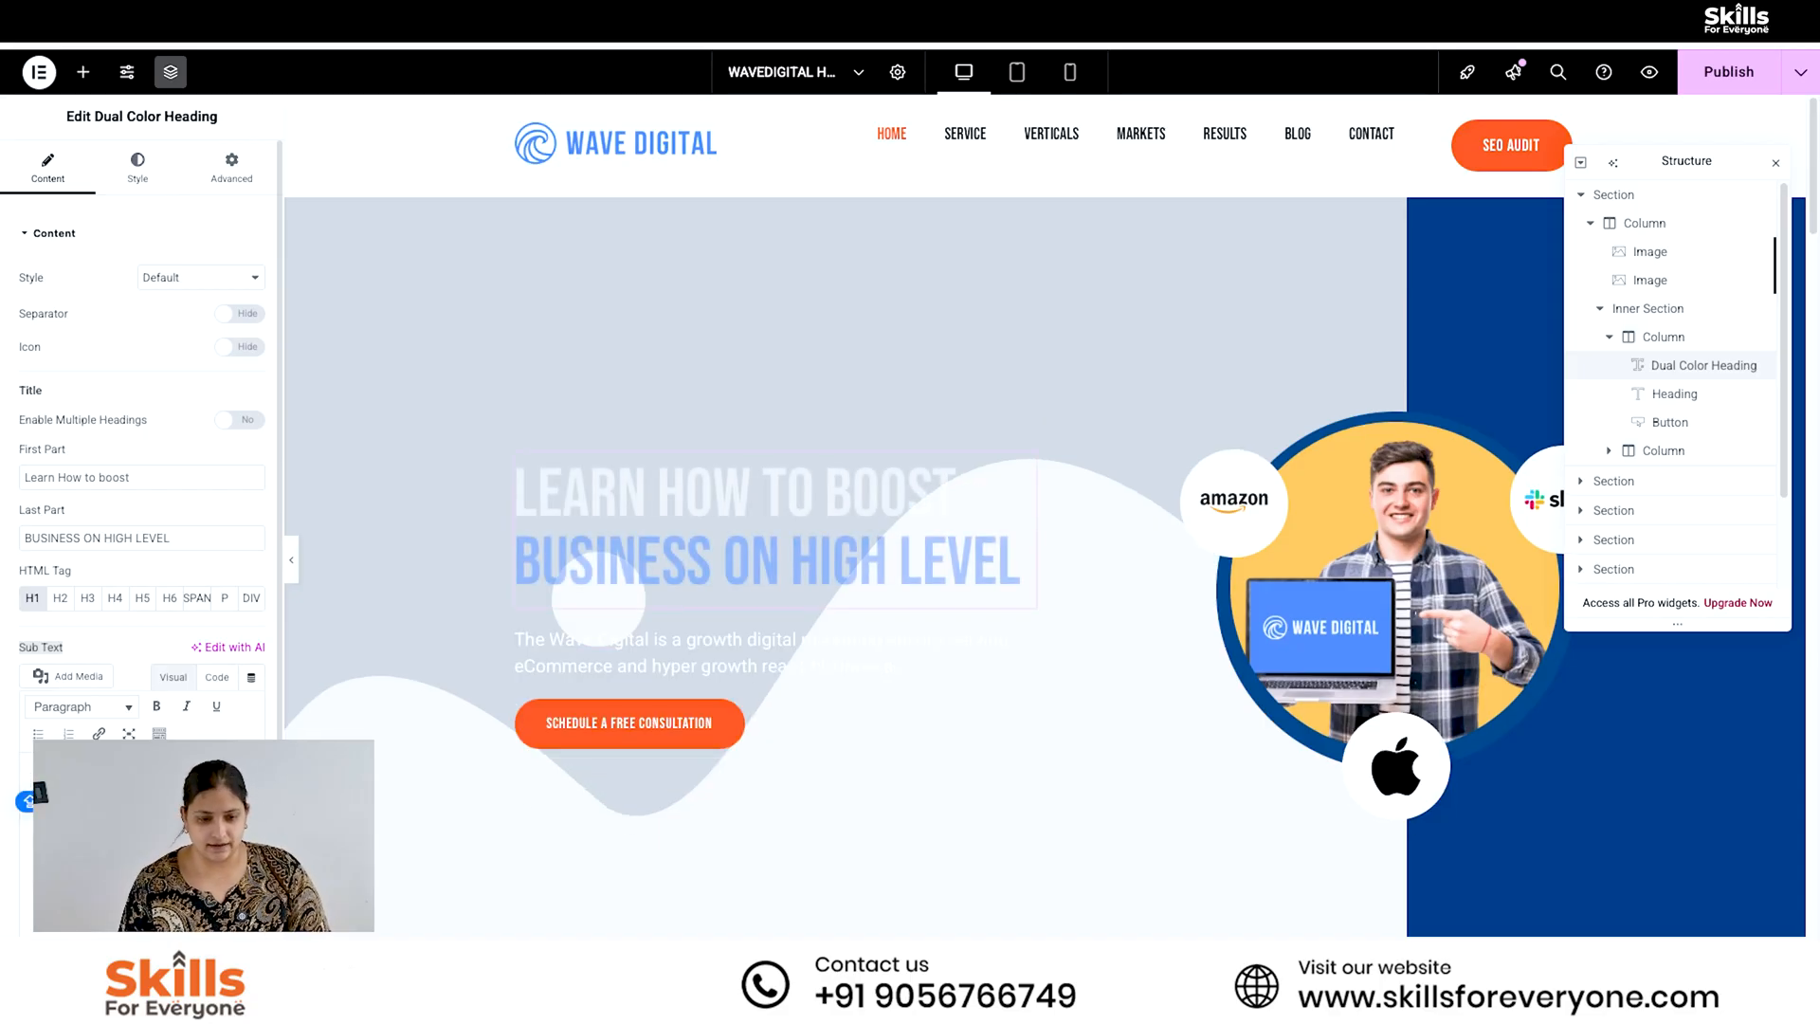
- Change the main color of the Dual Color Heading's title to black
click(137, 167)
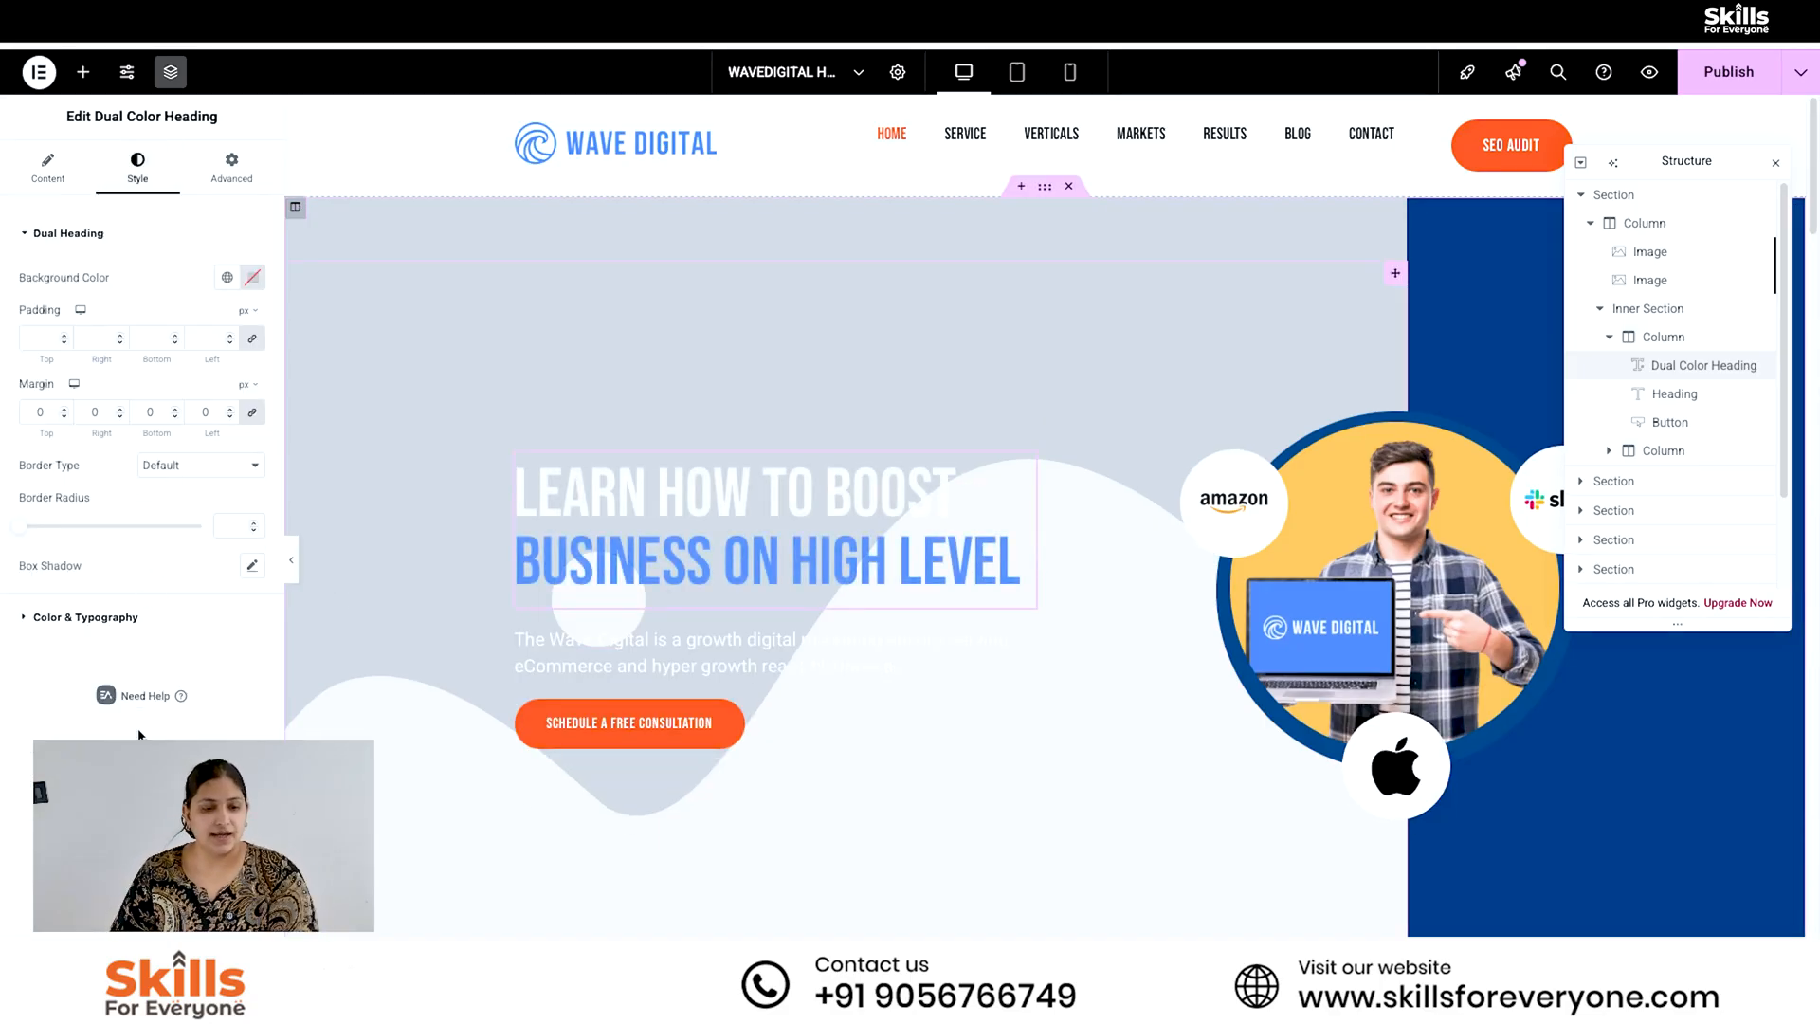
click(133, 616)
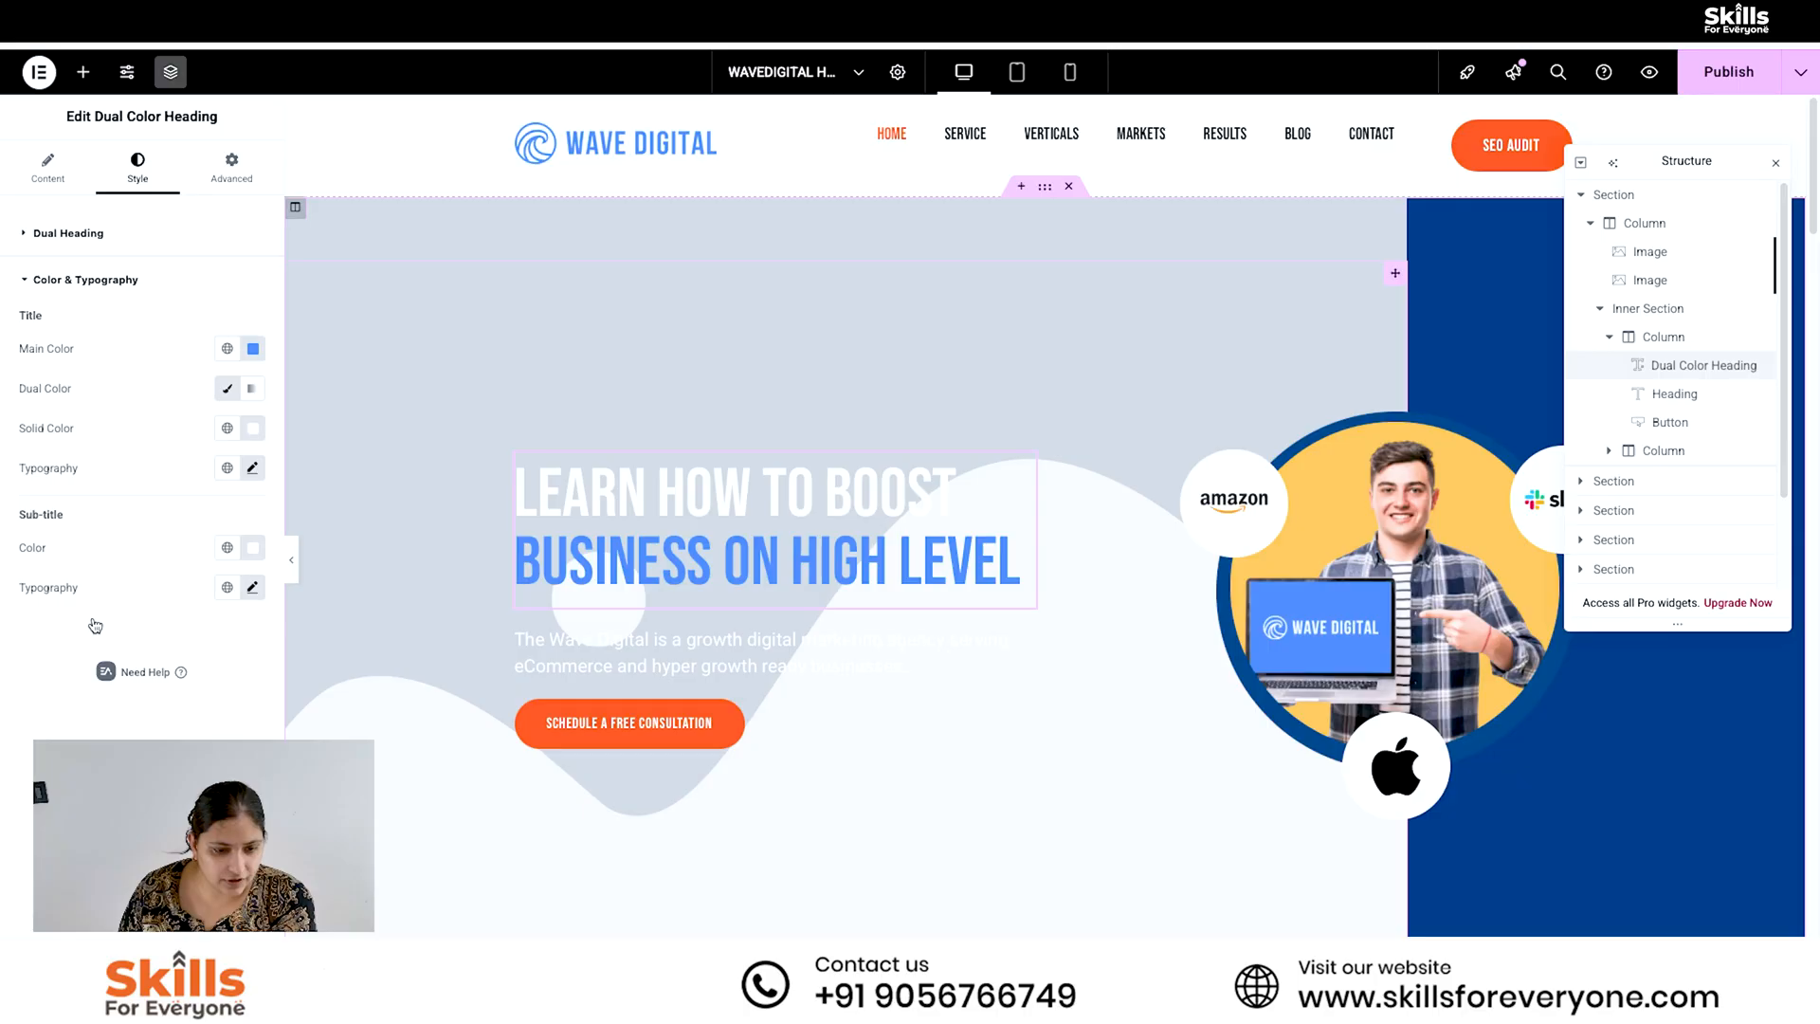
click(253, 351)
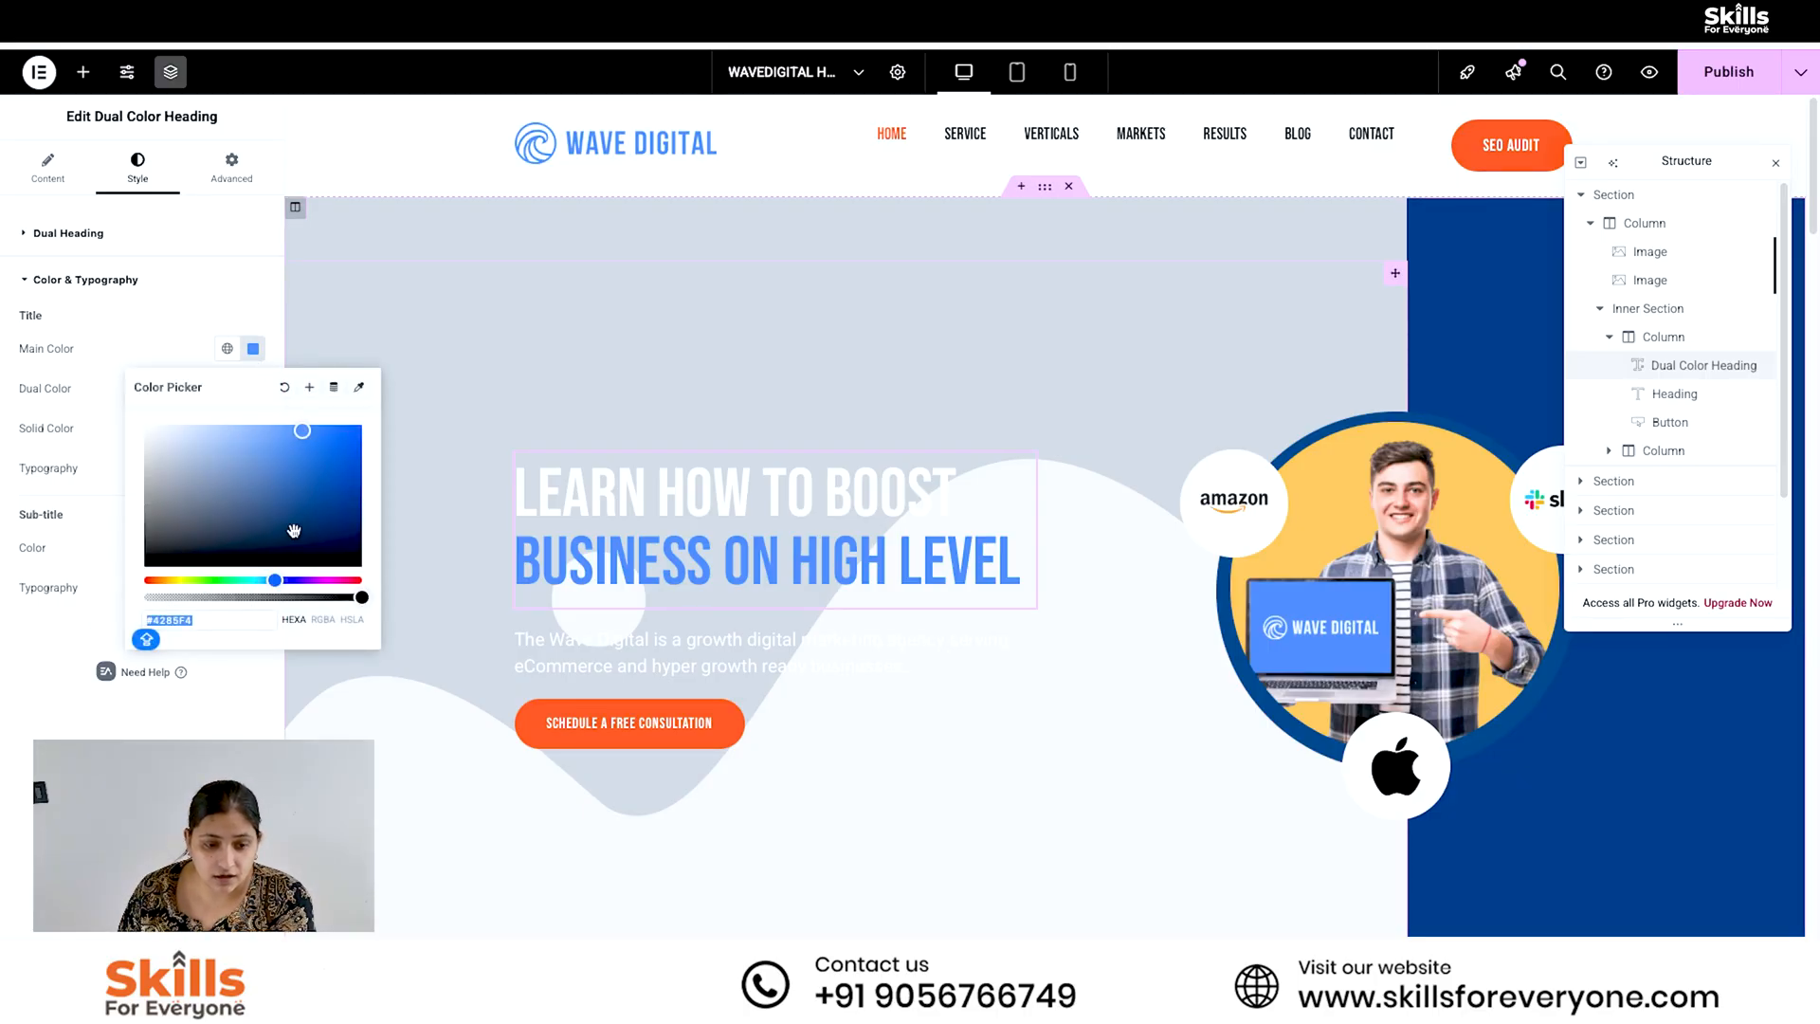
drag(304, 432, 362, 568)
key(Escape)
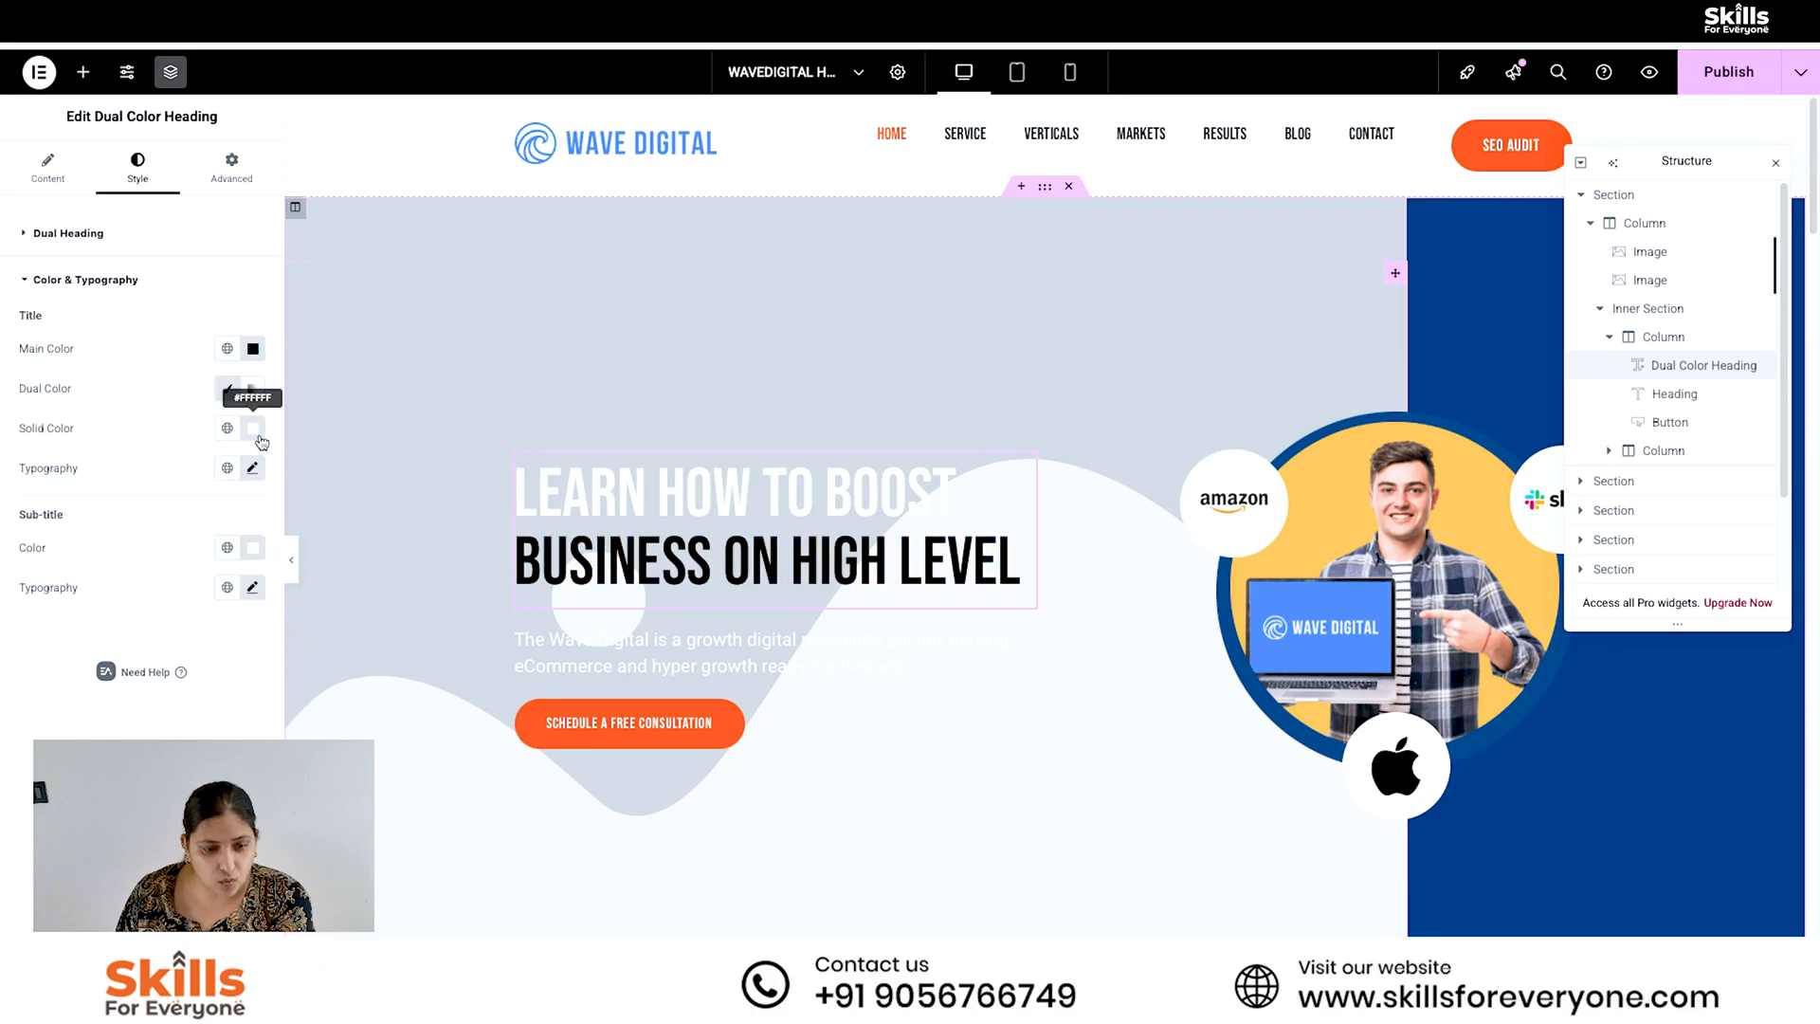
- Change the solid color of the Dual Color Heading's title to red and select the description heading below it
click(256, 433)
mouse_move(158, 516)
mouse_down()
mouse_move(304, 520)
mouse_move(388, 490)
mouse_up()
mouse_move(211, 632)
mouse_down()
mouse_move(288, 532)
mouse_move(407, 493)
mouse_up()
click(768, 684)
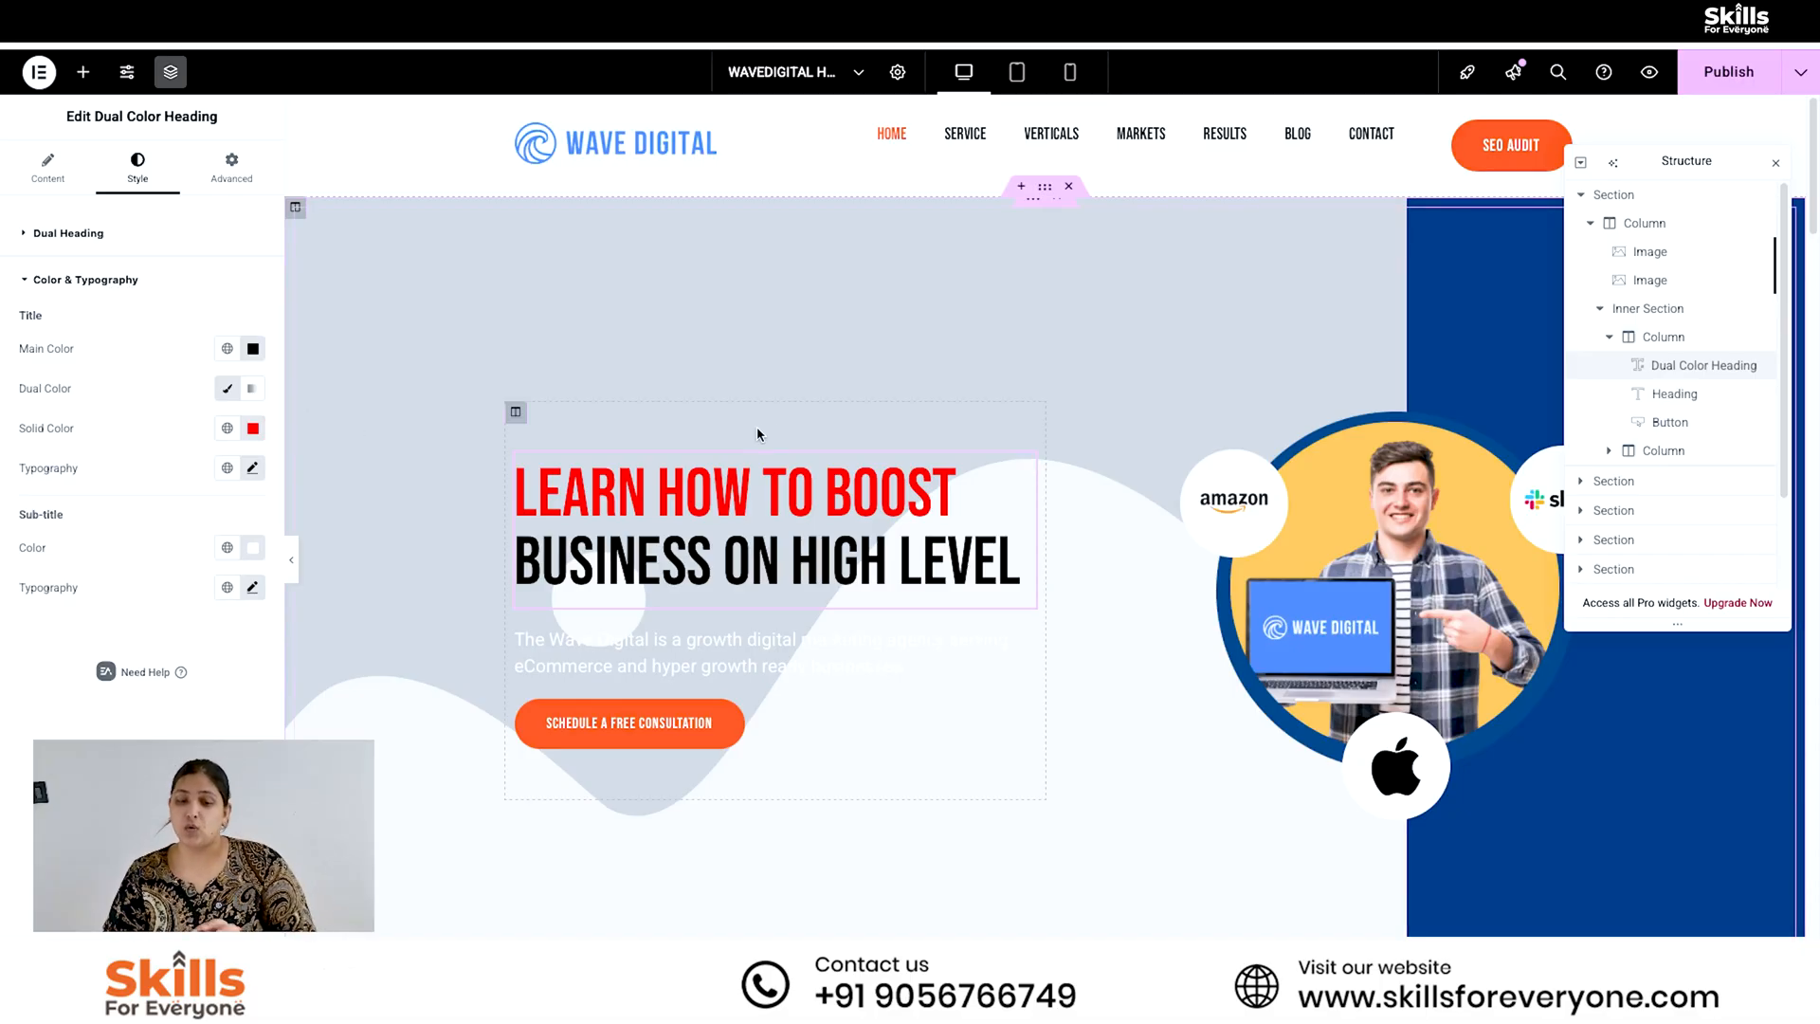
click(863, 645)
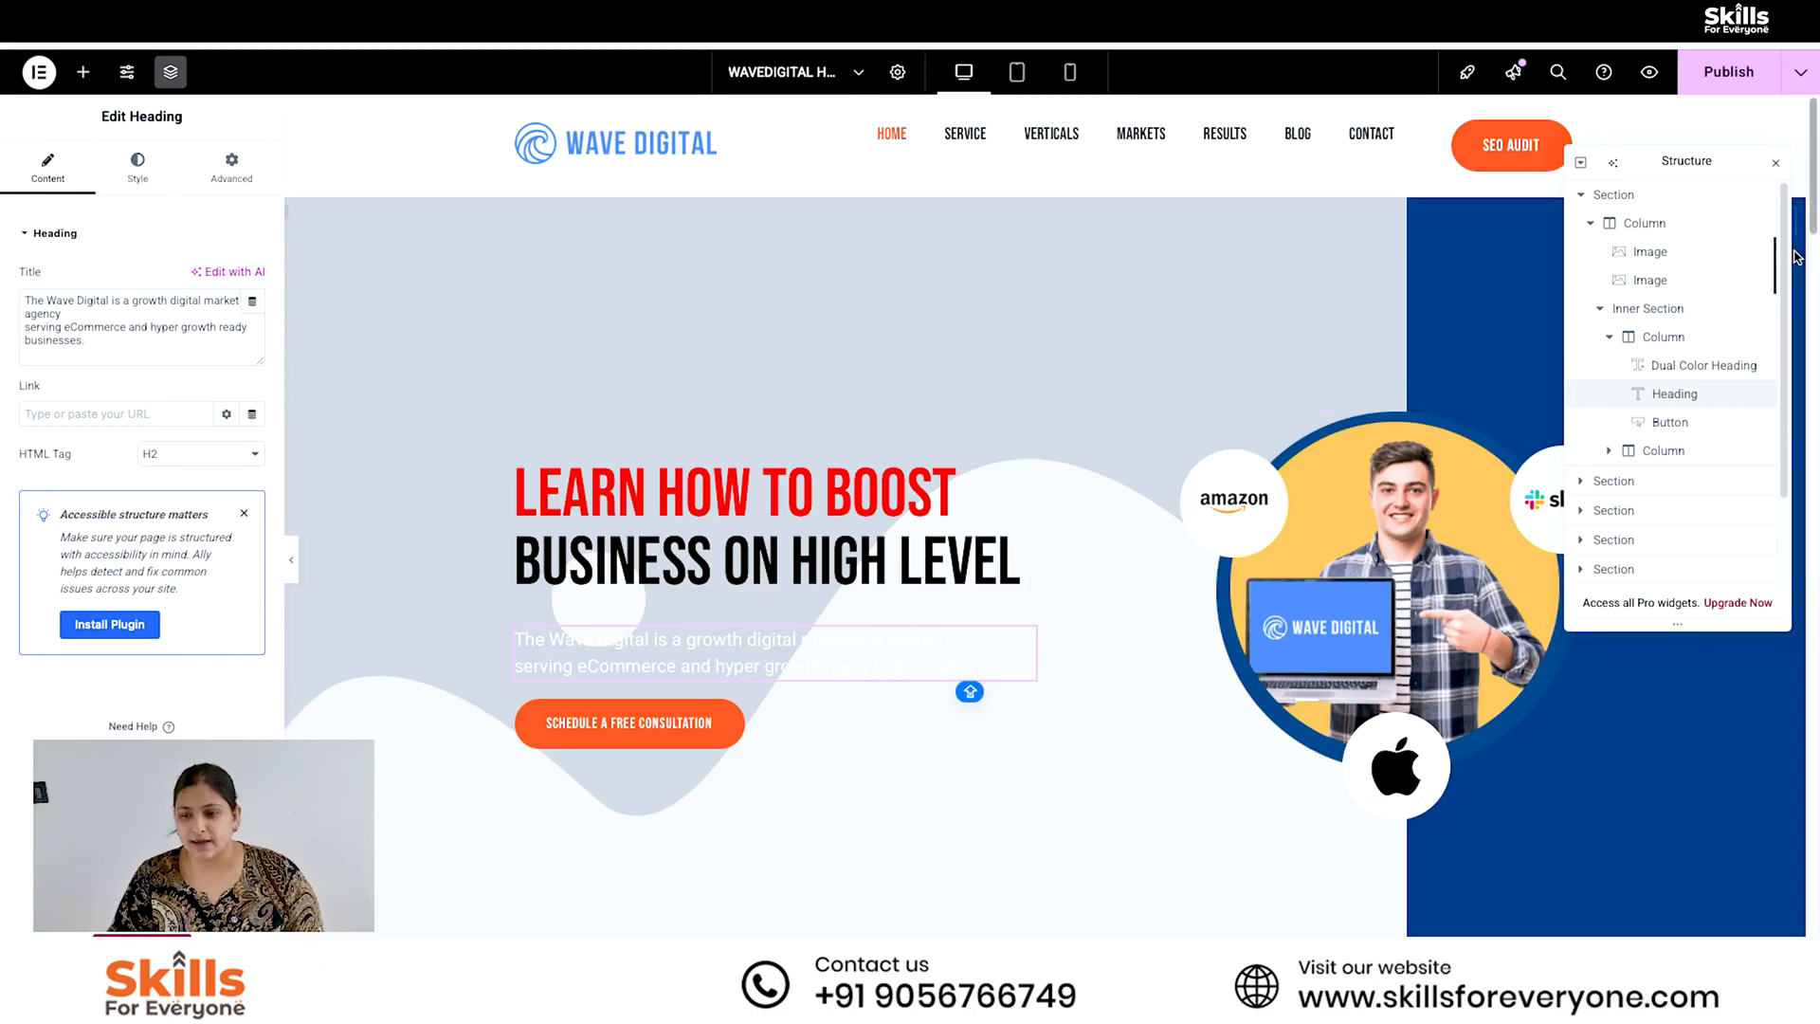
- Replace the hero column's first background image with the wooden blocks with icons picture from the media library
click(1651, 251)
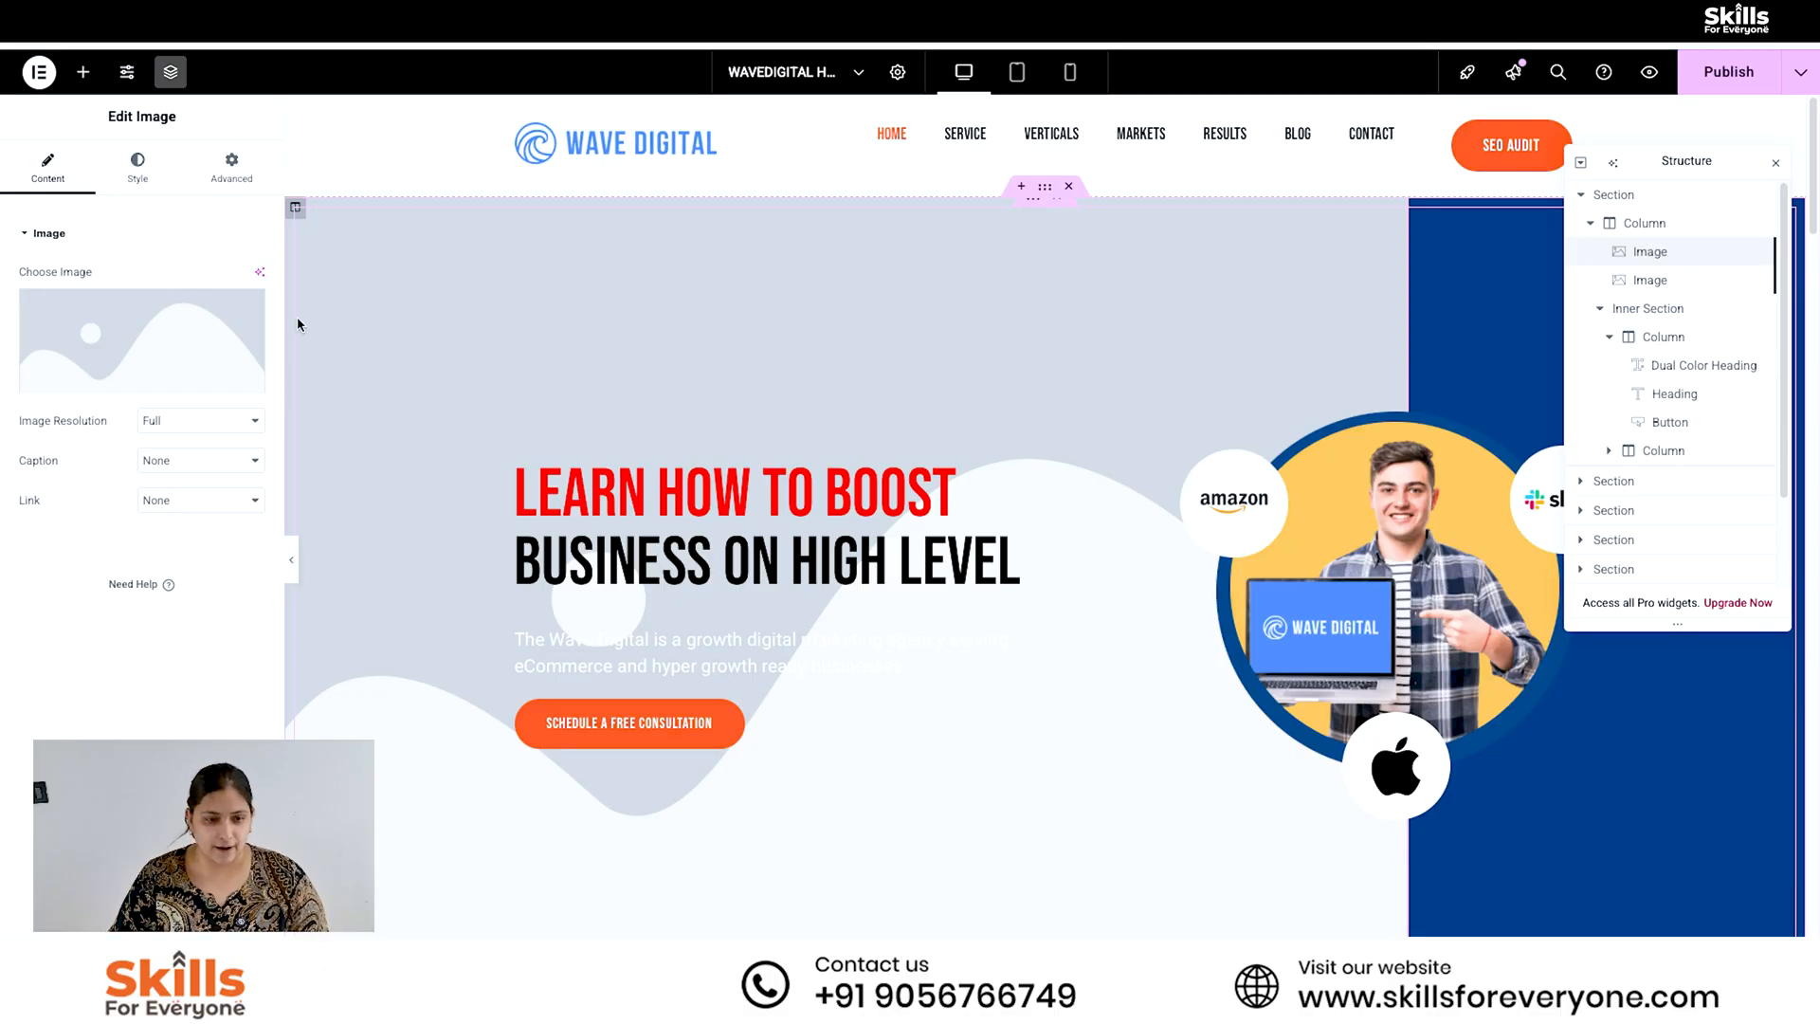
mouse_move(217, 345)
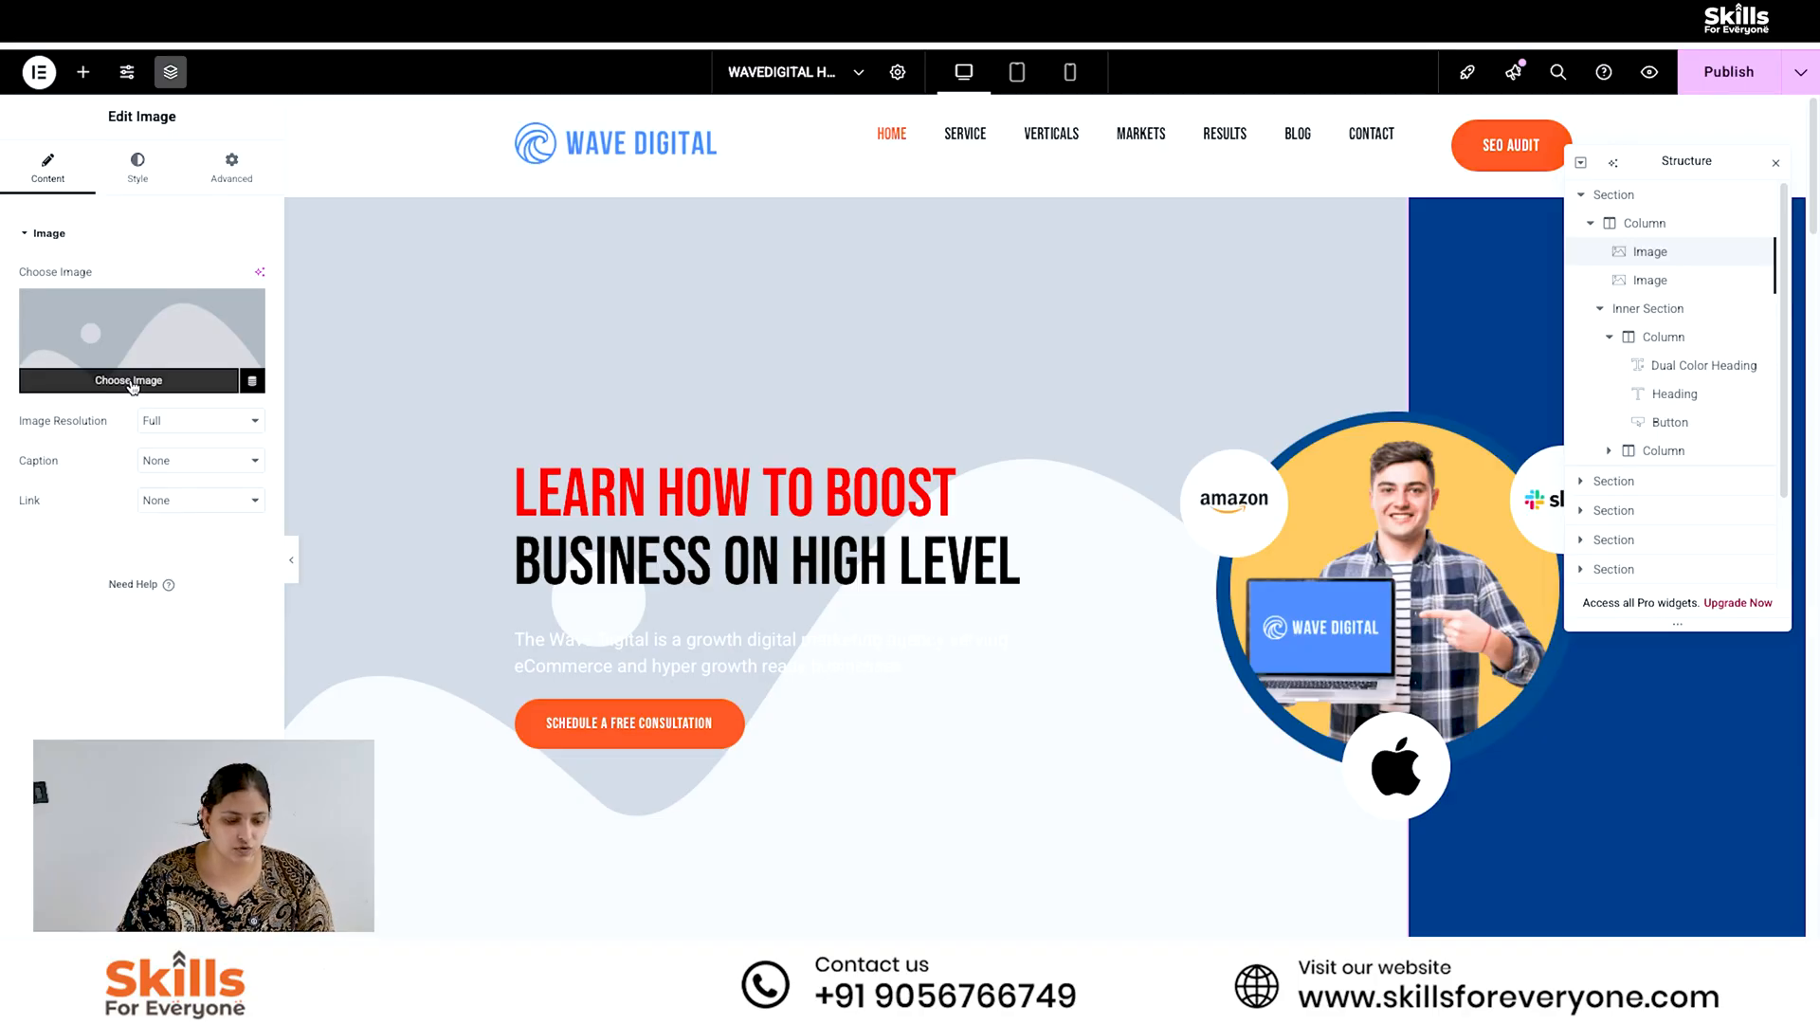
click(131, 383)
click(377, 144)
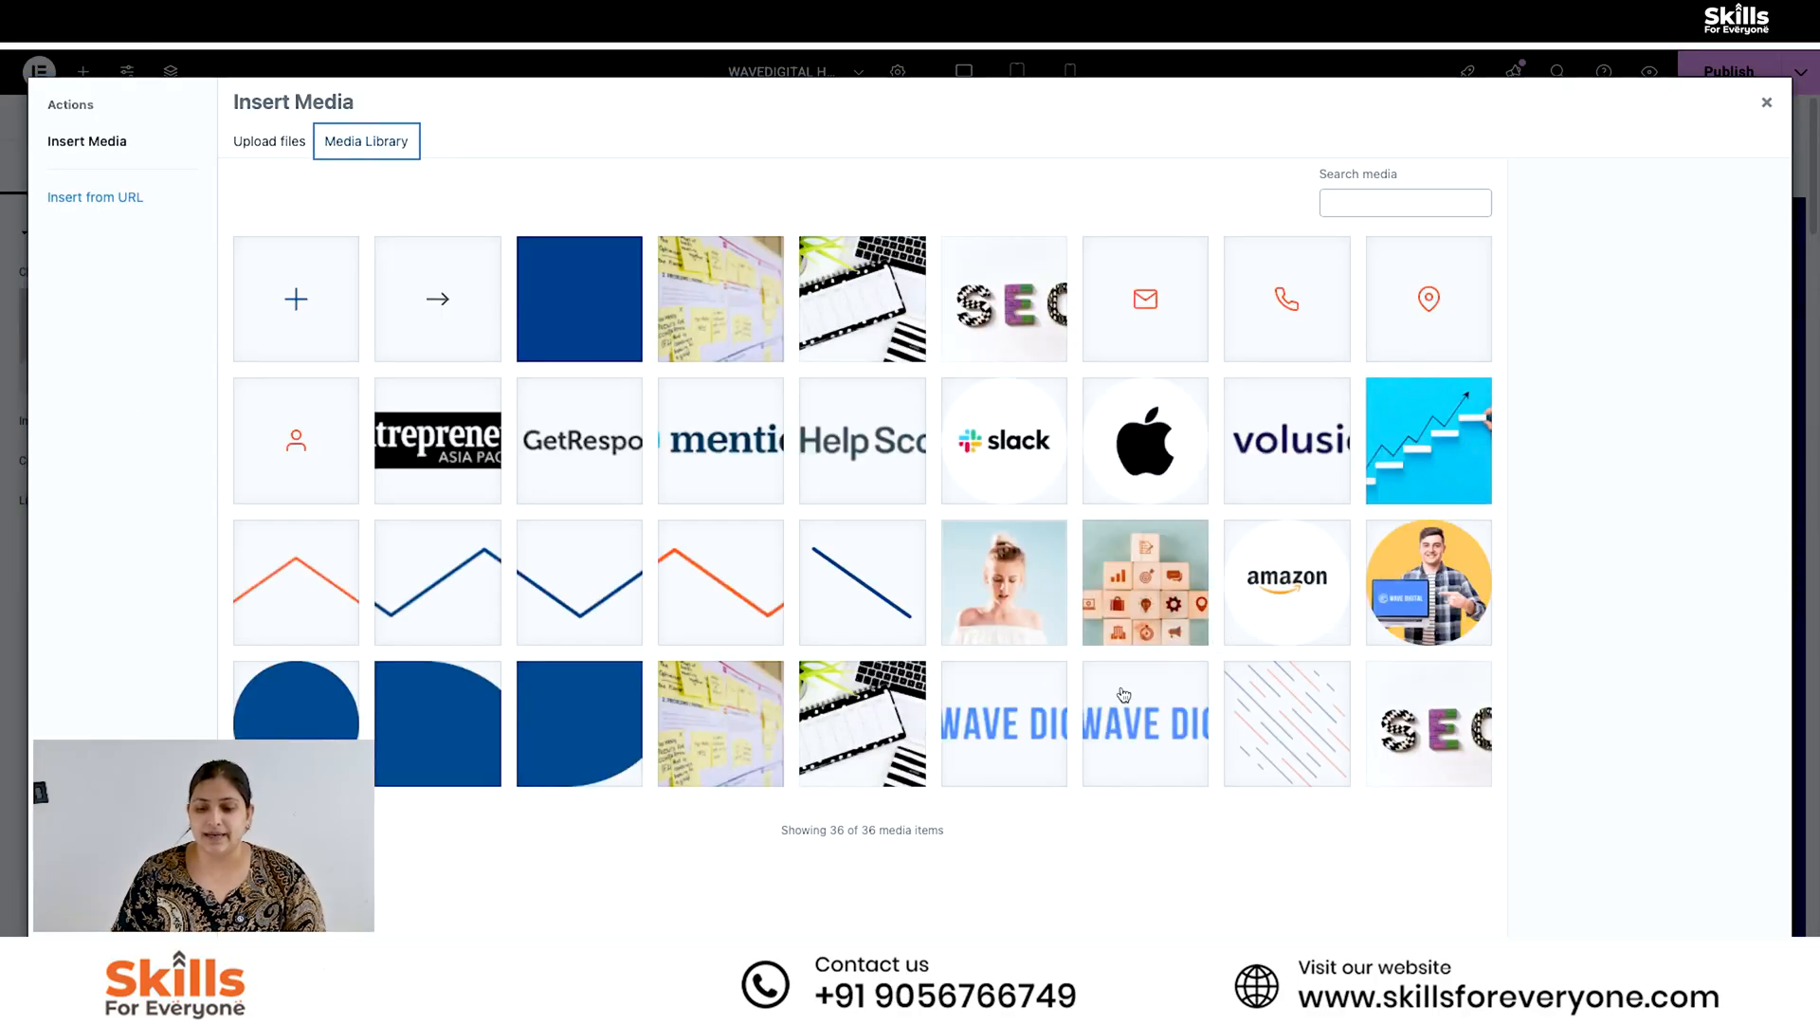
click(1147, 596)
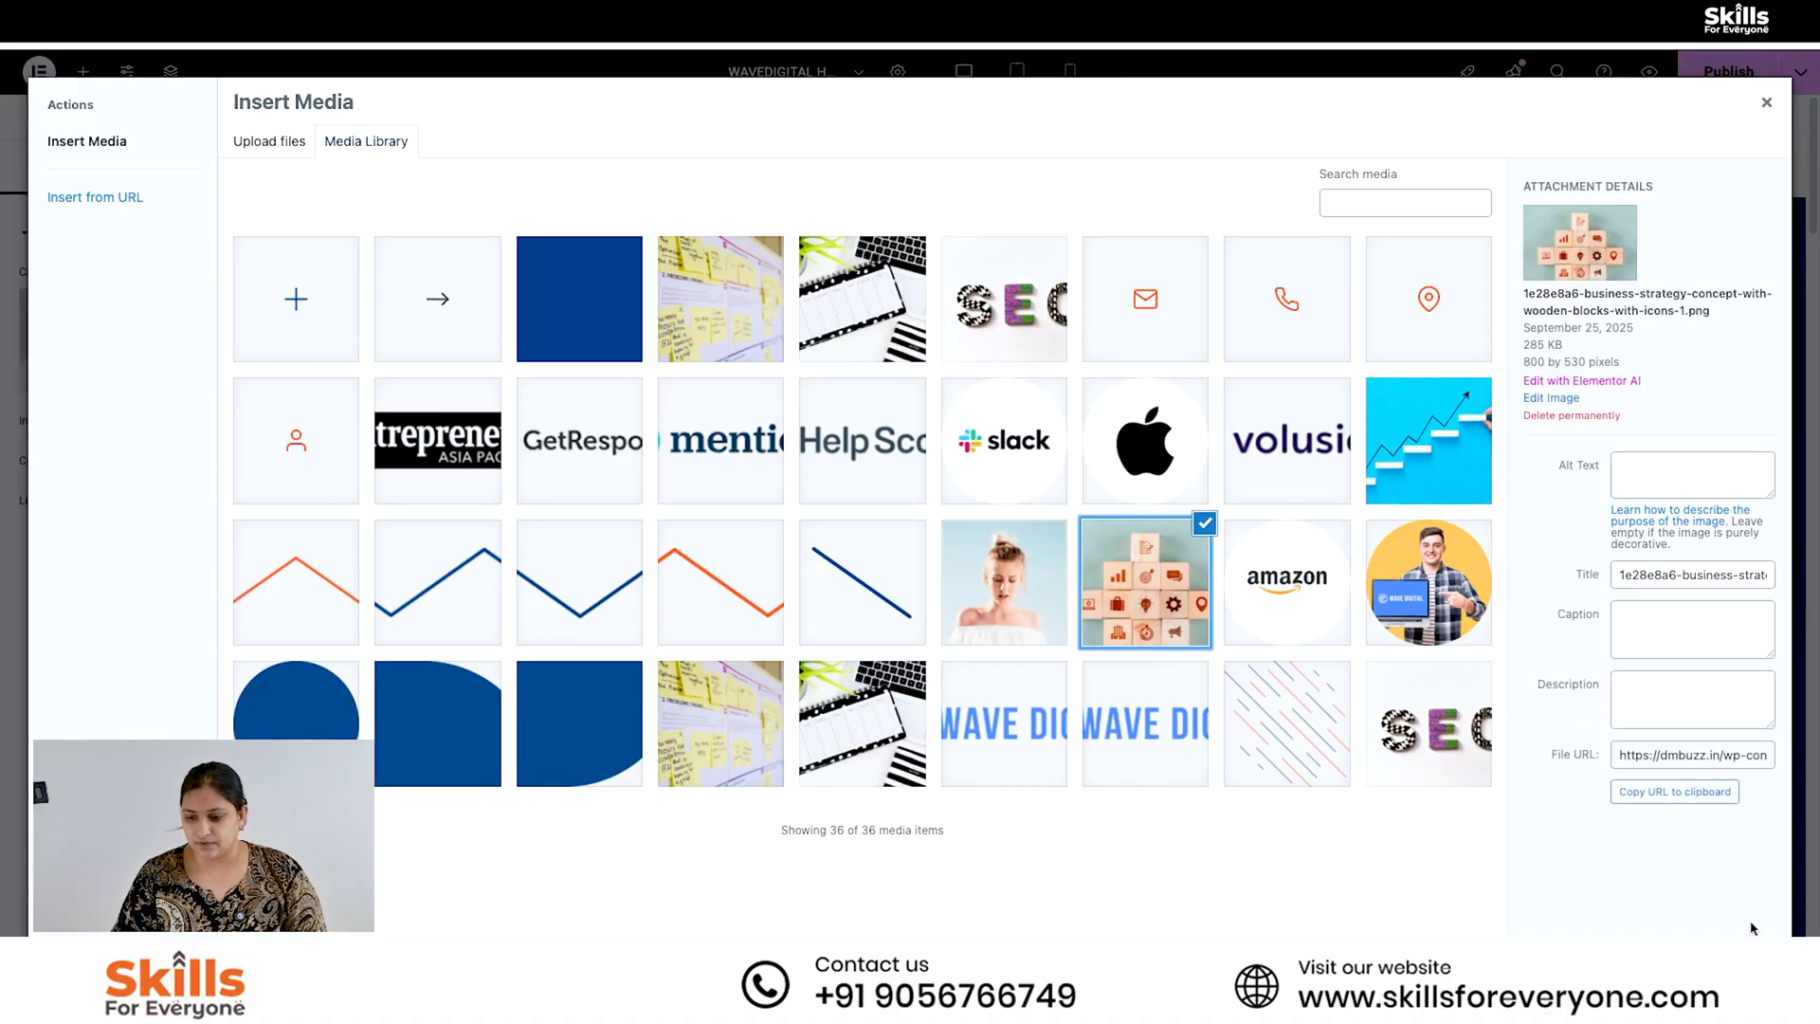
click(1742, 974)
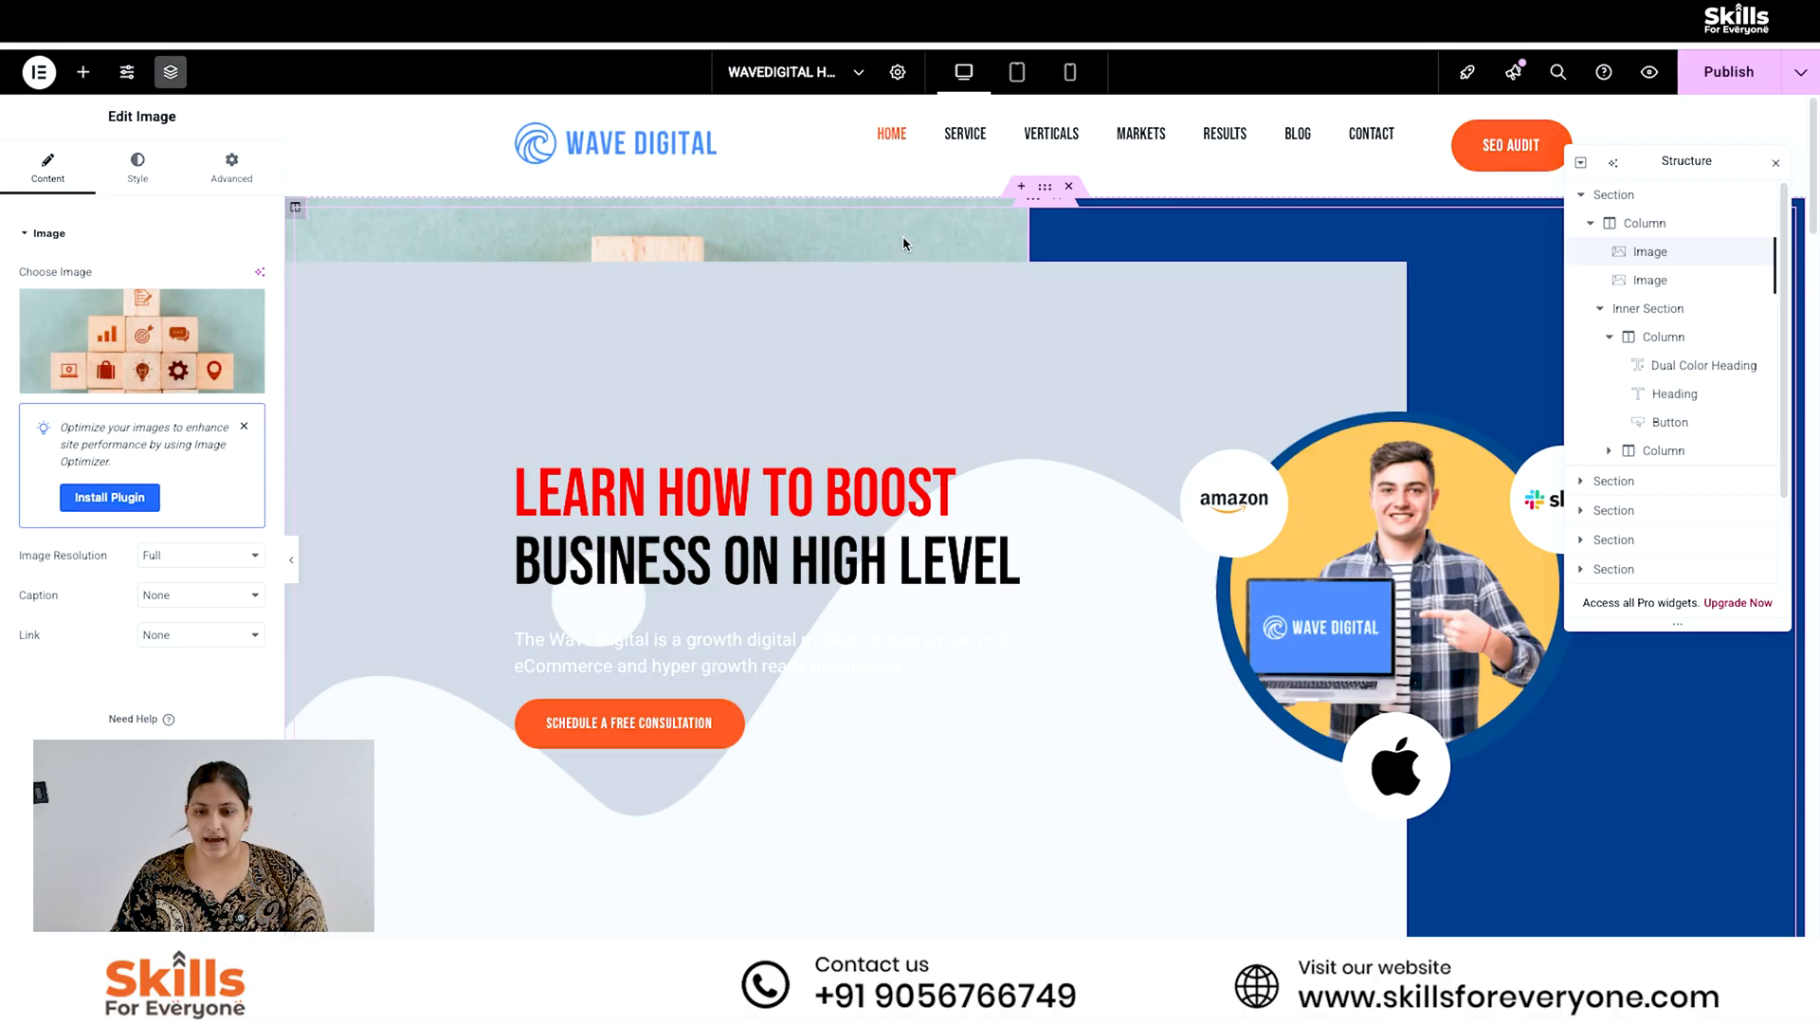
- Replace the hero column's second background image with the same wooden blocks picture from the media library
click(1651, 279)
click(143, 341)
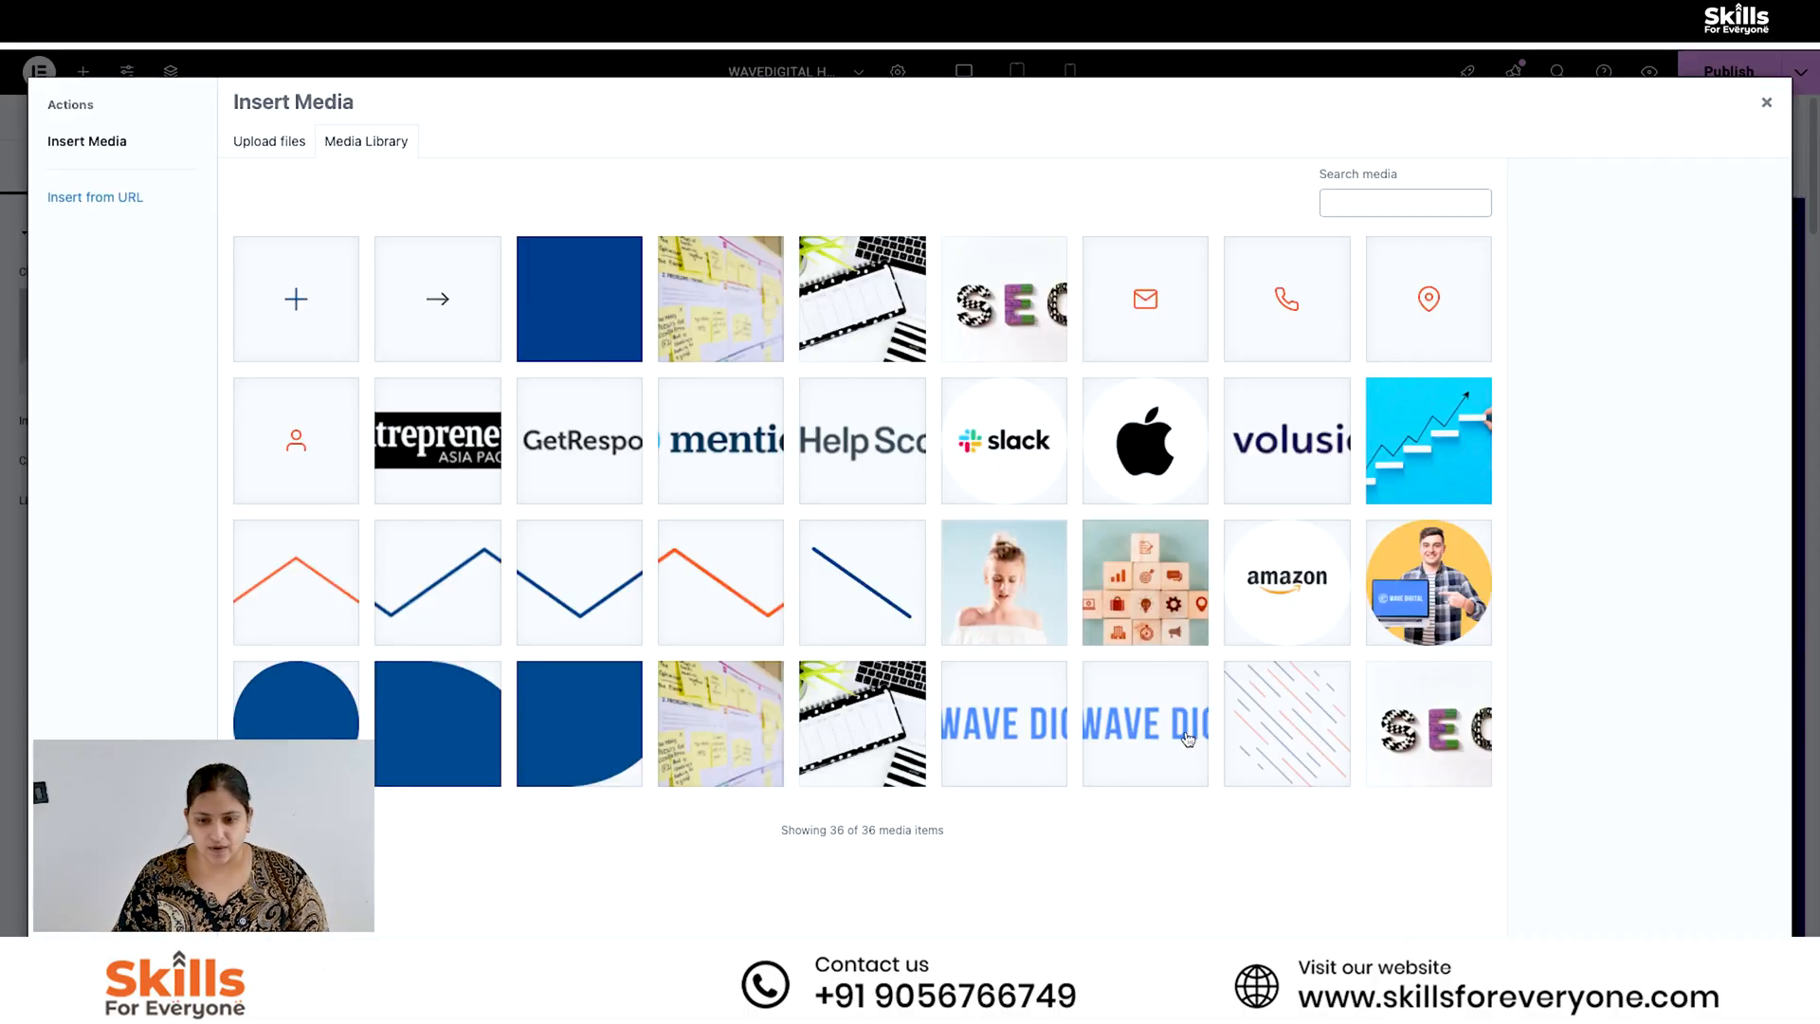
click(1147, 583)
click(1748, 975)
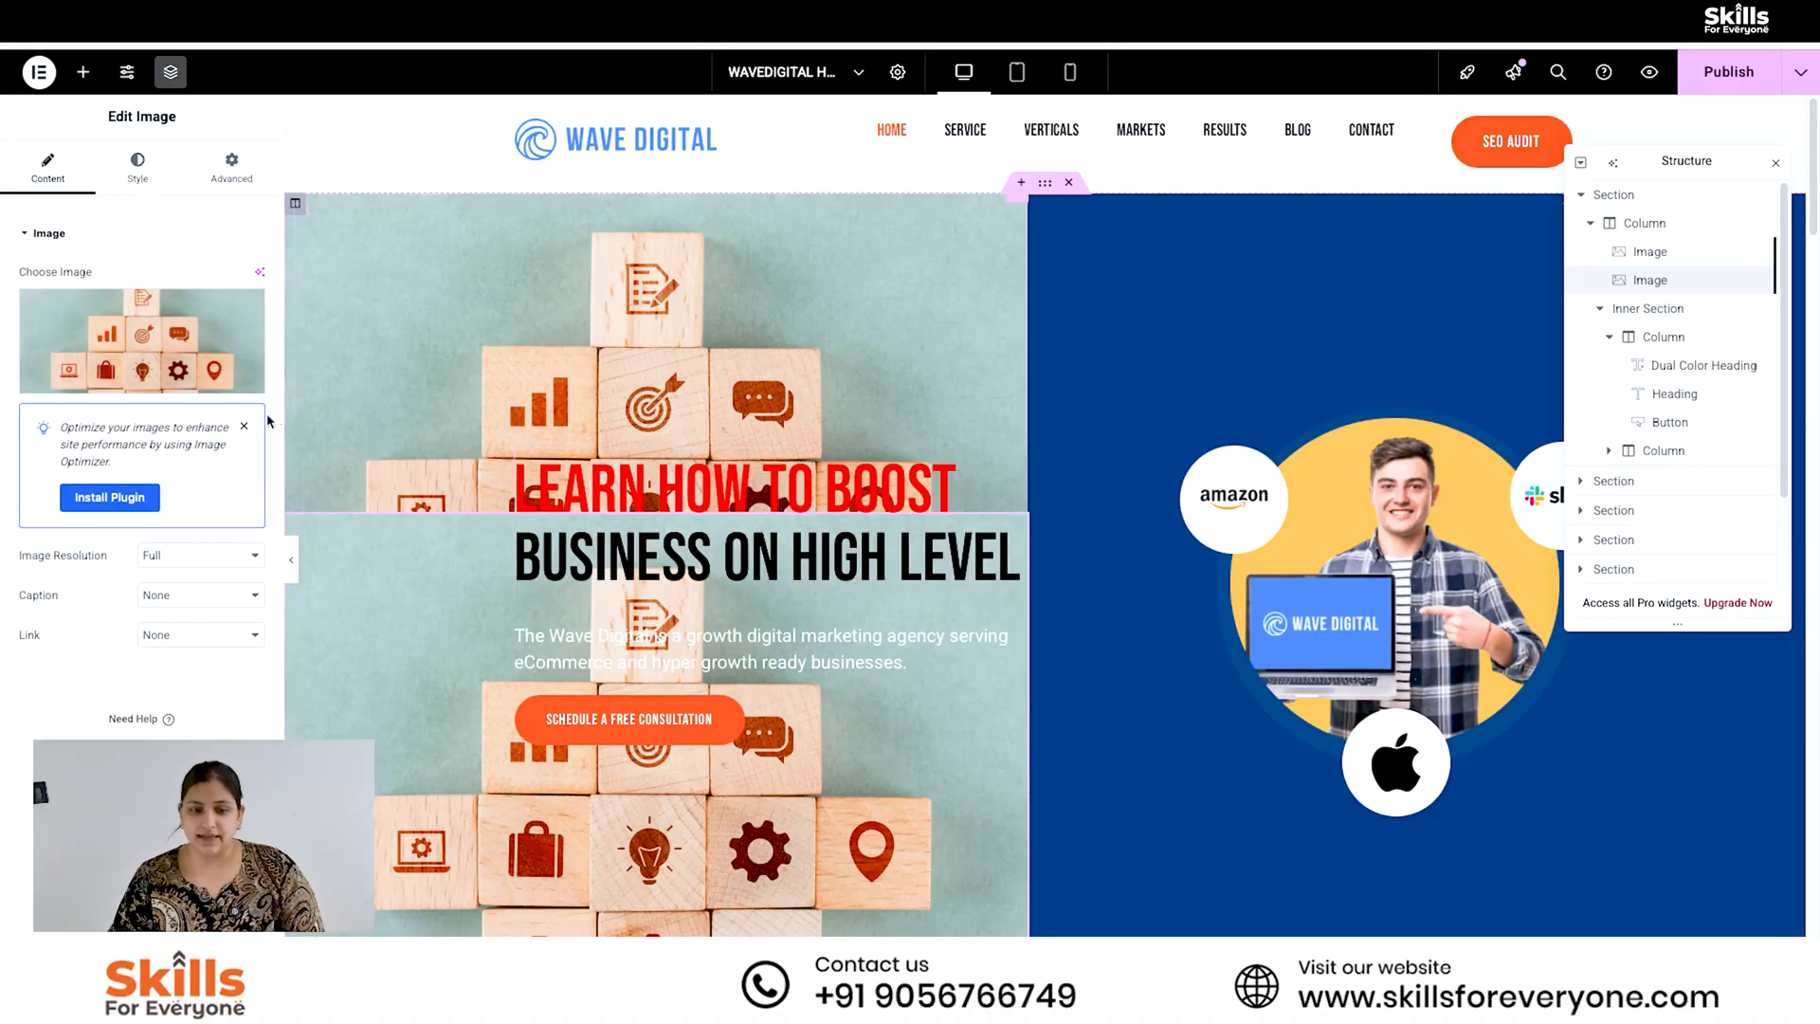
- Remove the pictures from both of the hero column's background image widgets
click(245, 311)
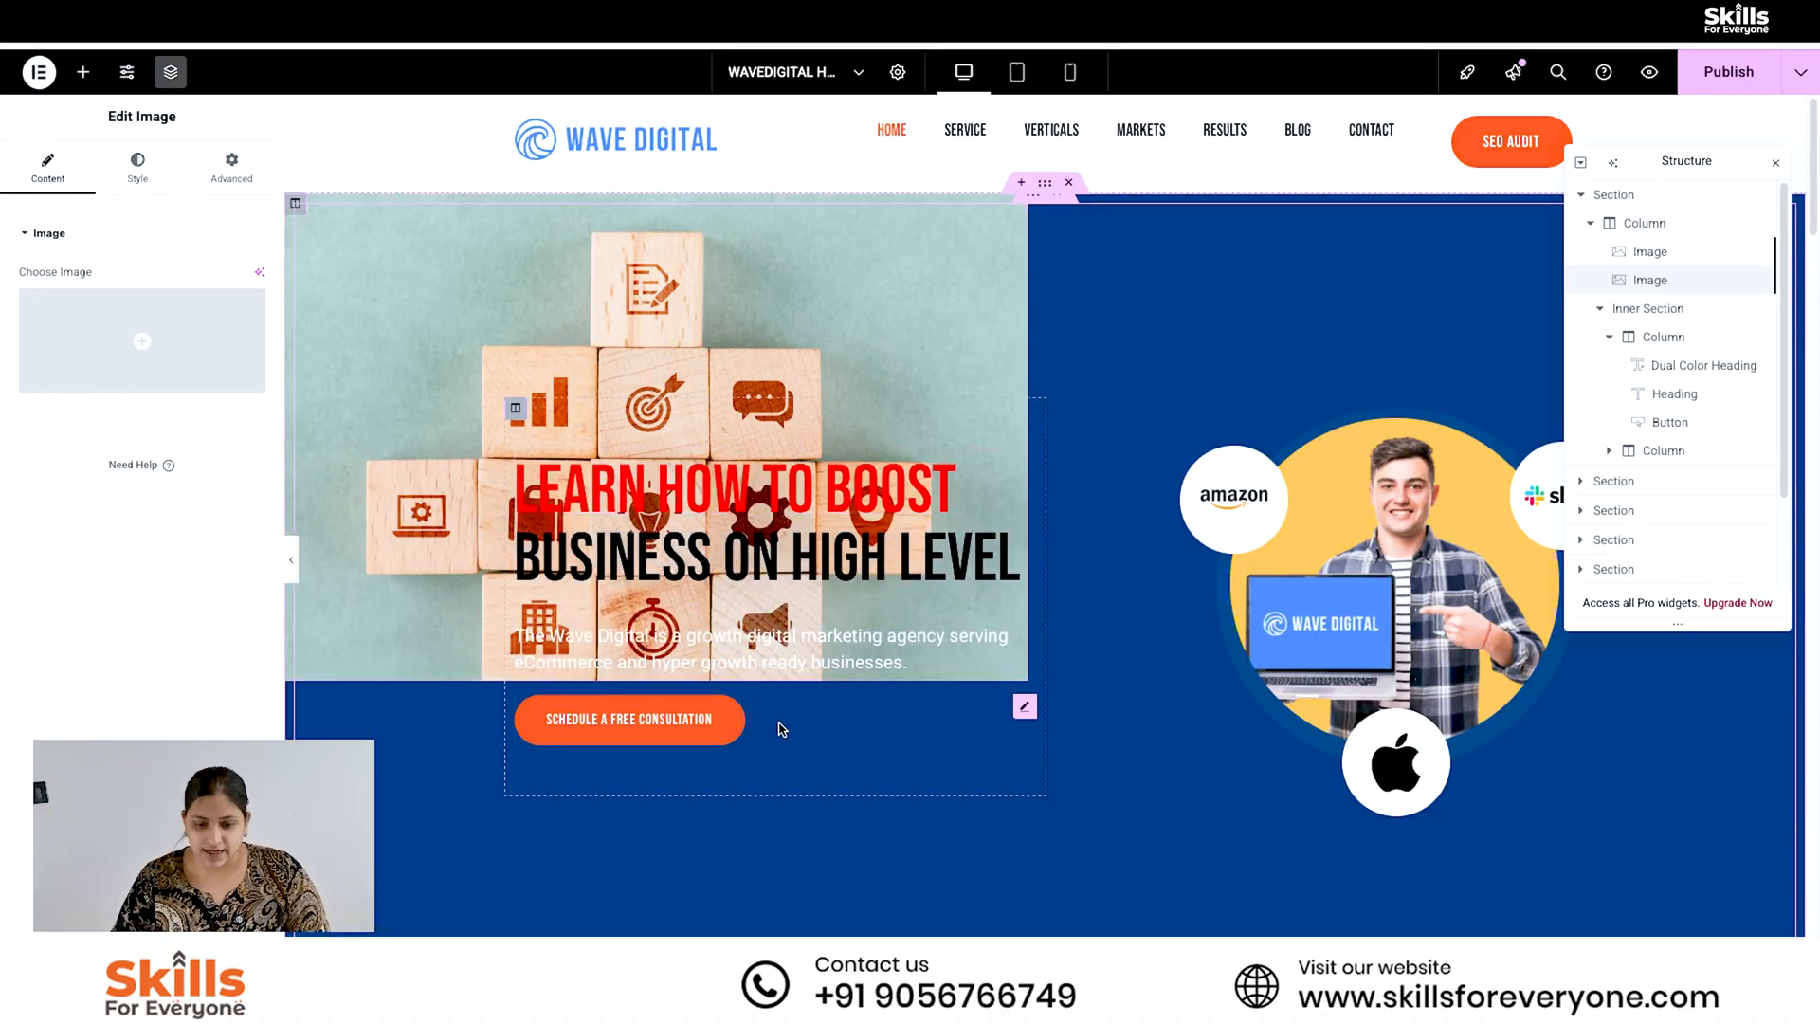
click(1640, 252)
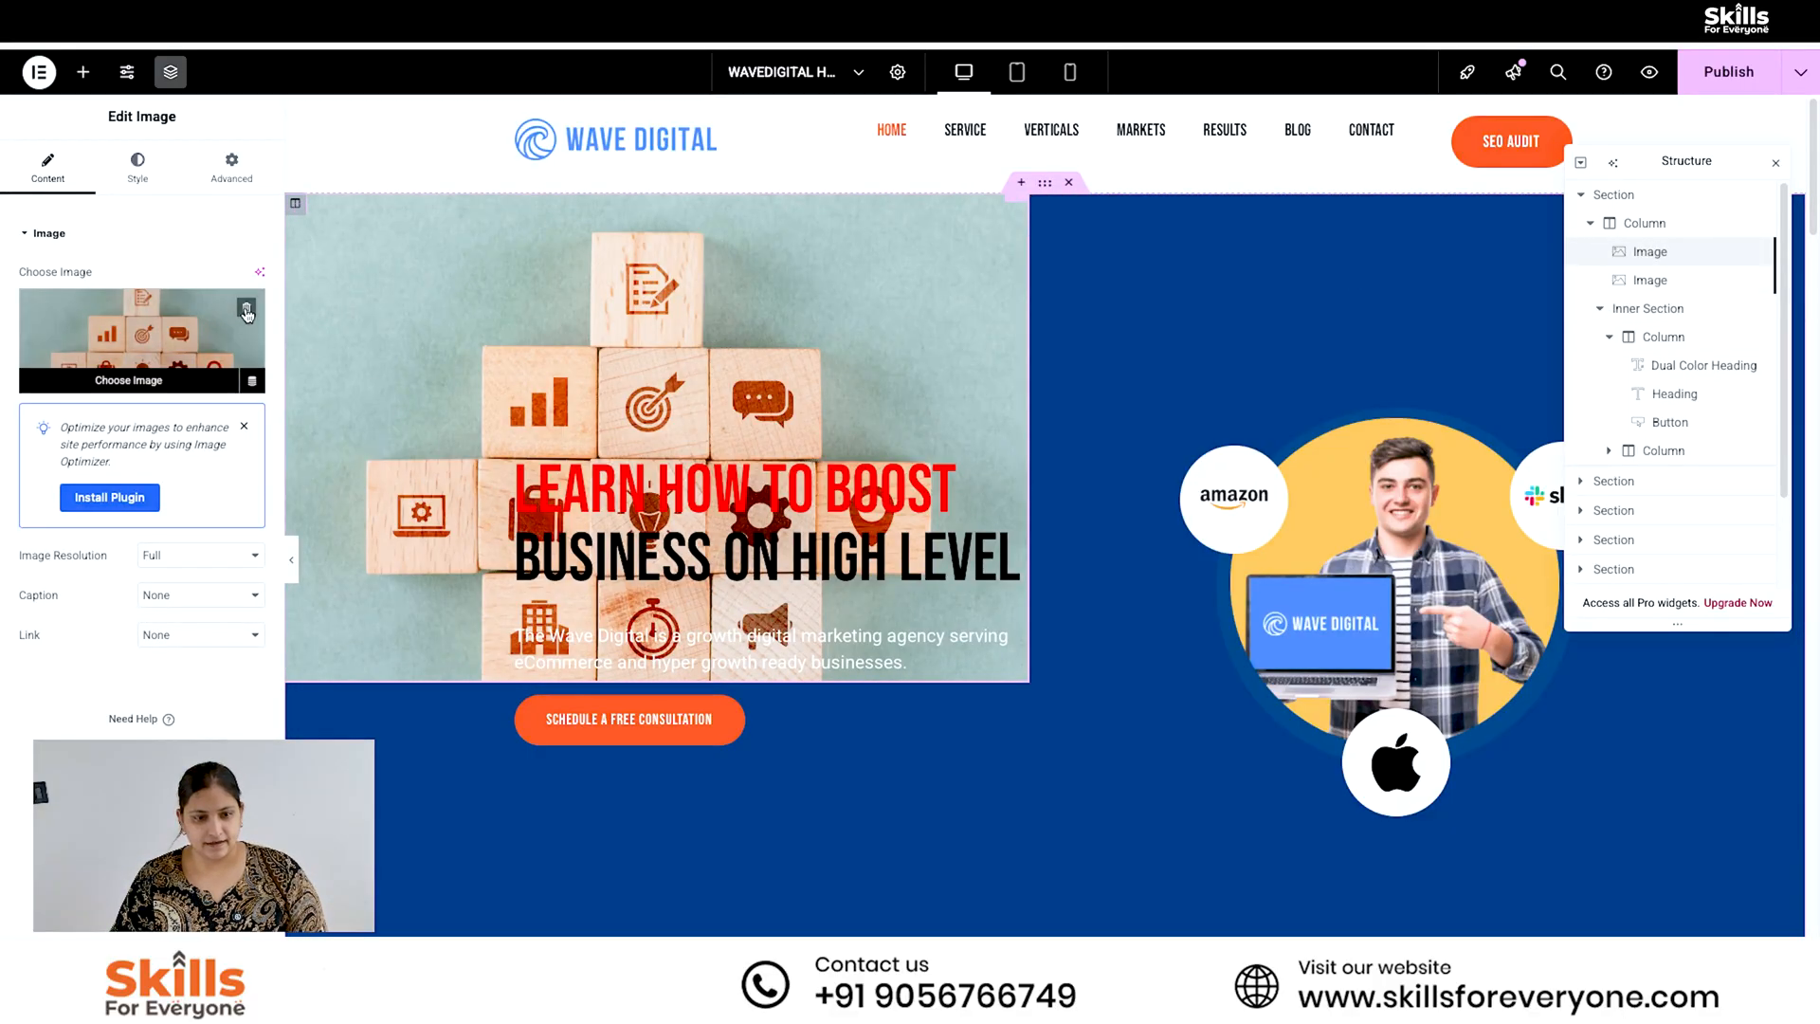
click(245, 312)
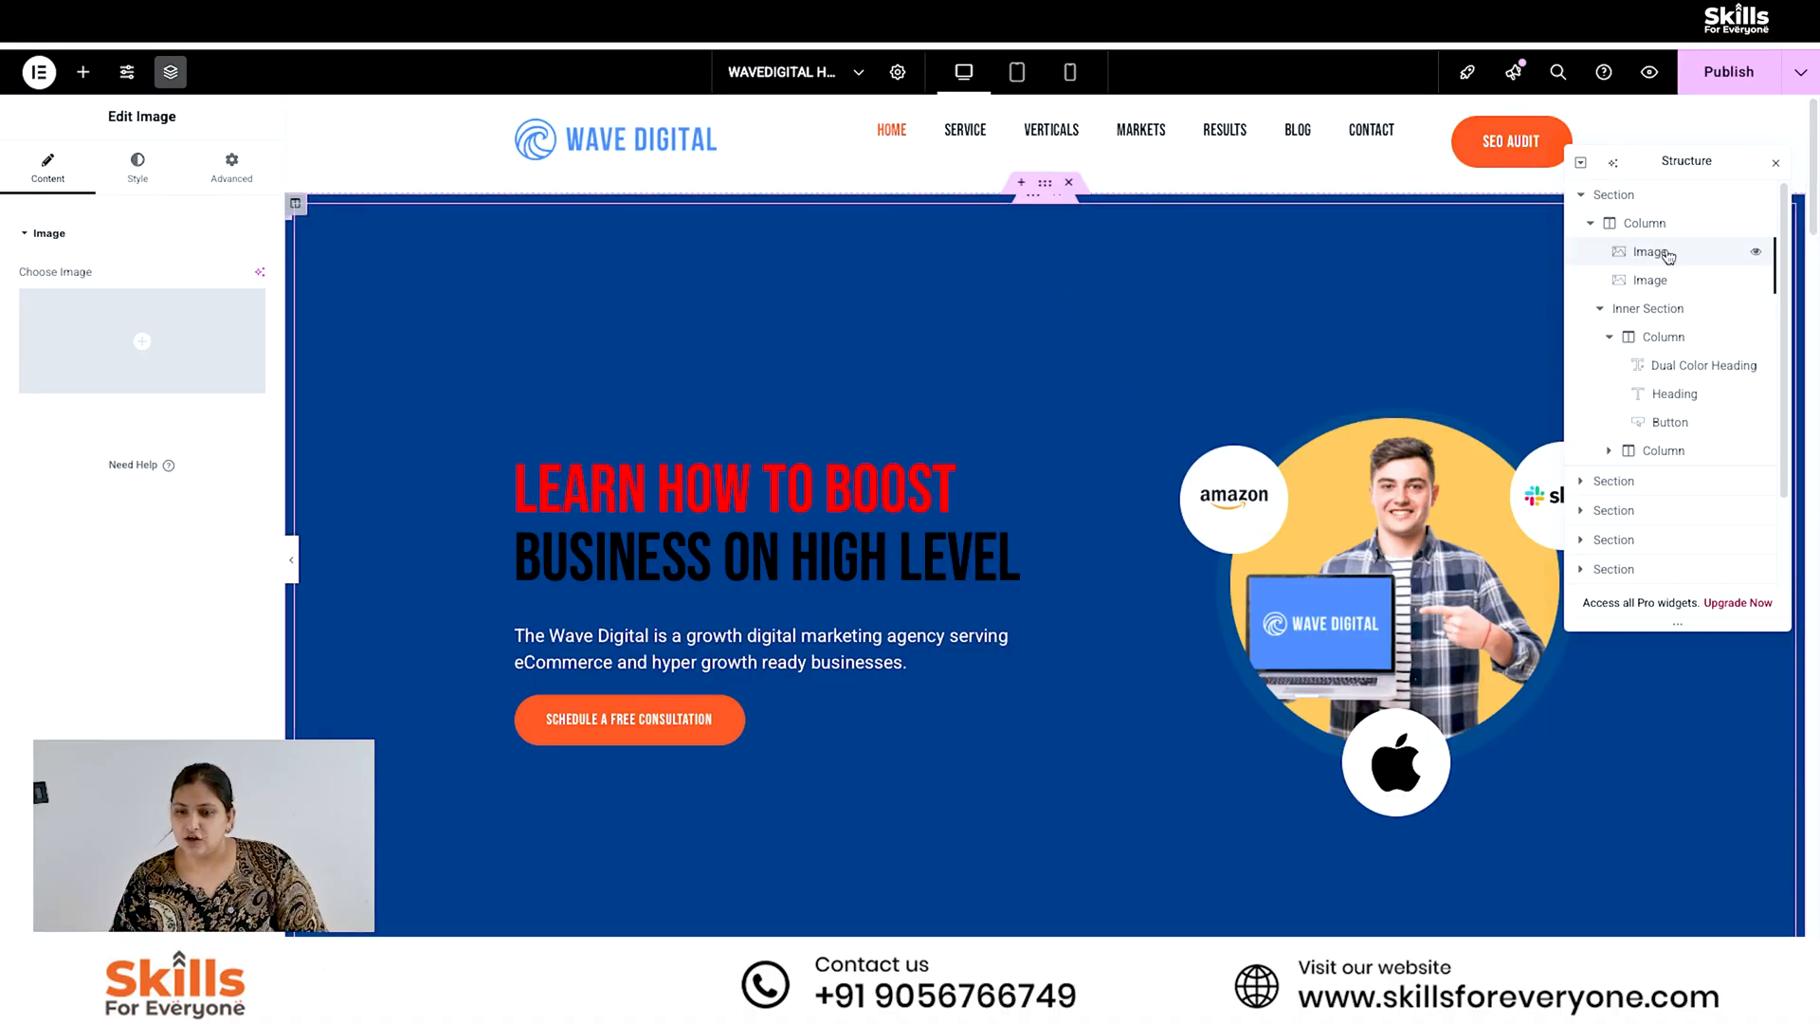
- Try the SEO letters picture in the hero column's first image widget, view its style settings, and remove the picture
click(132, 344)
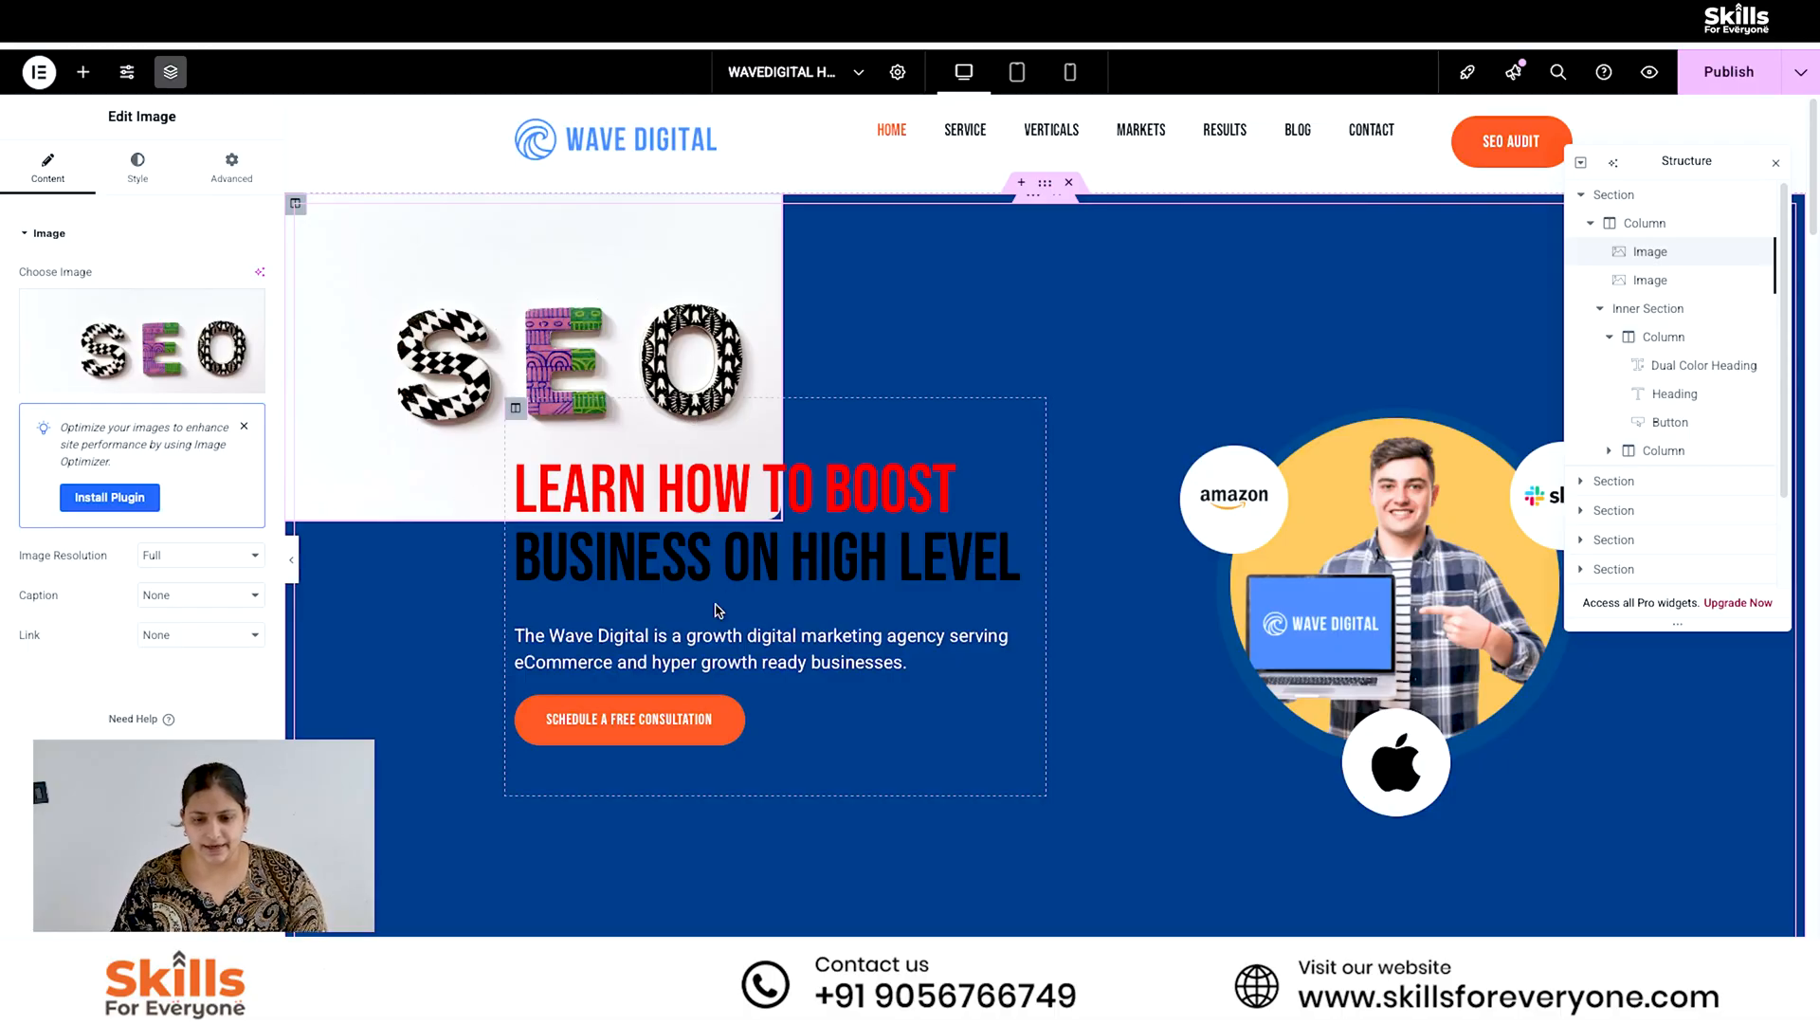
click(137, 169)
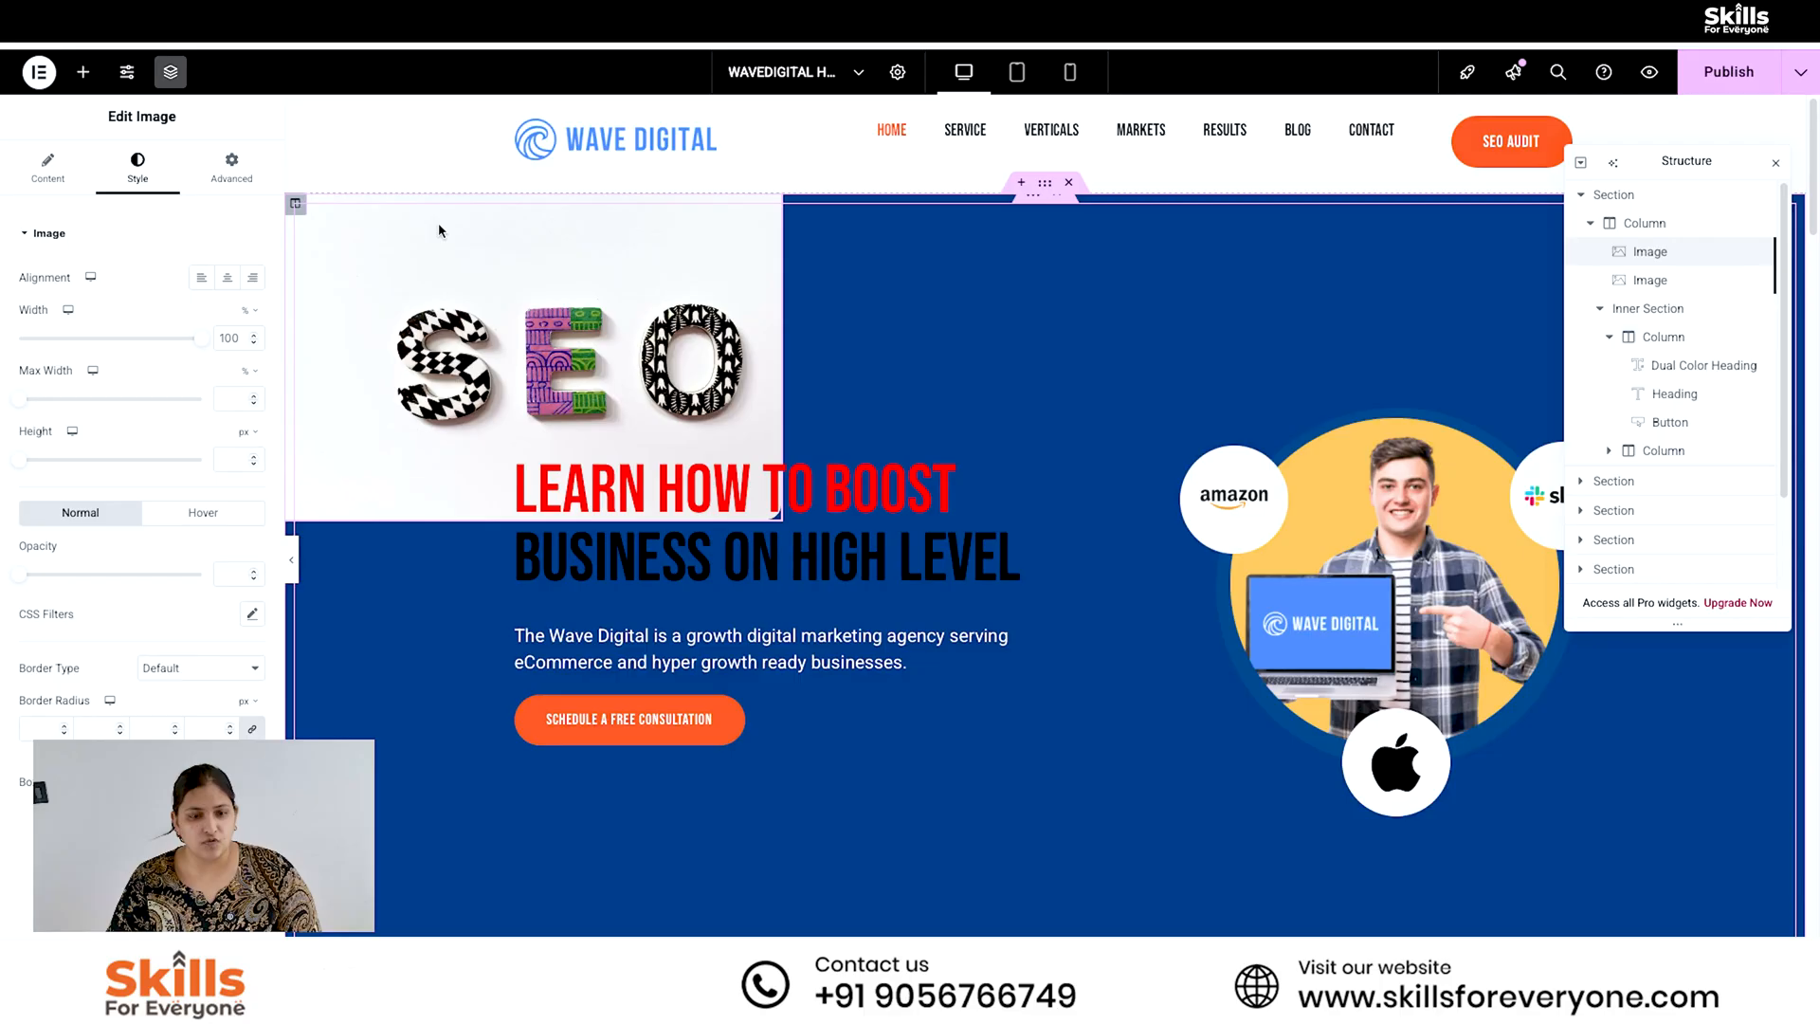
click(47, 167)
click(254, 309)
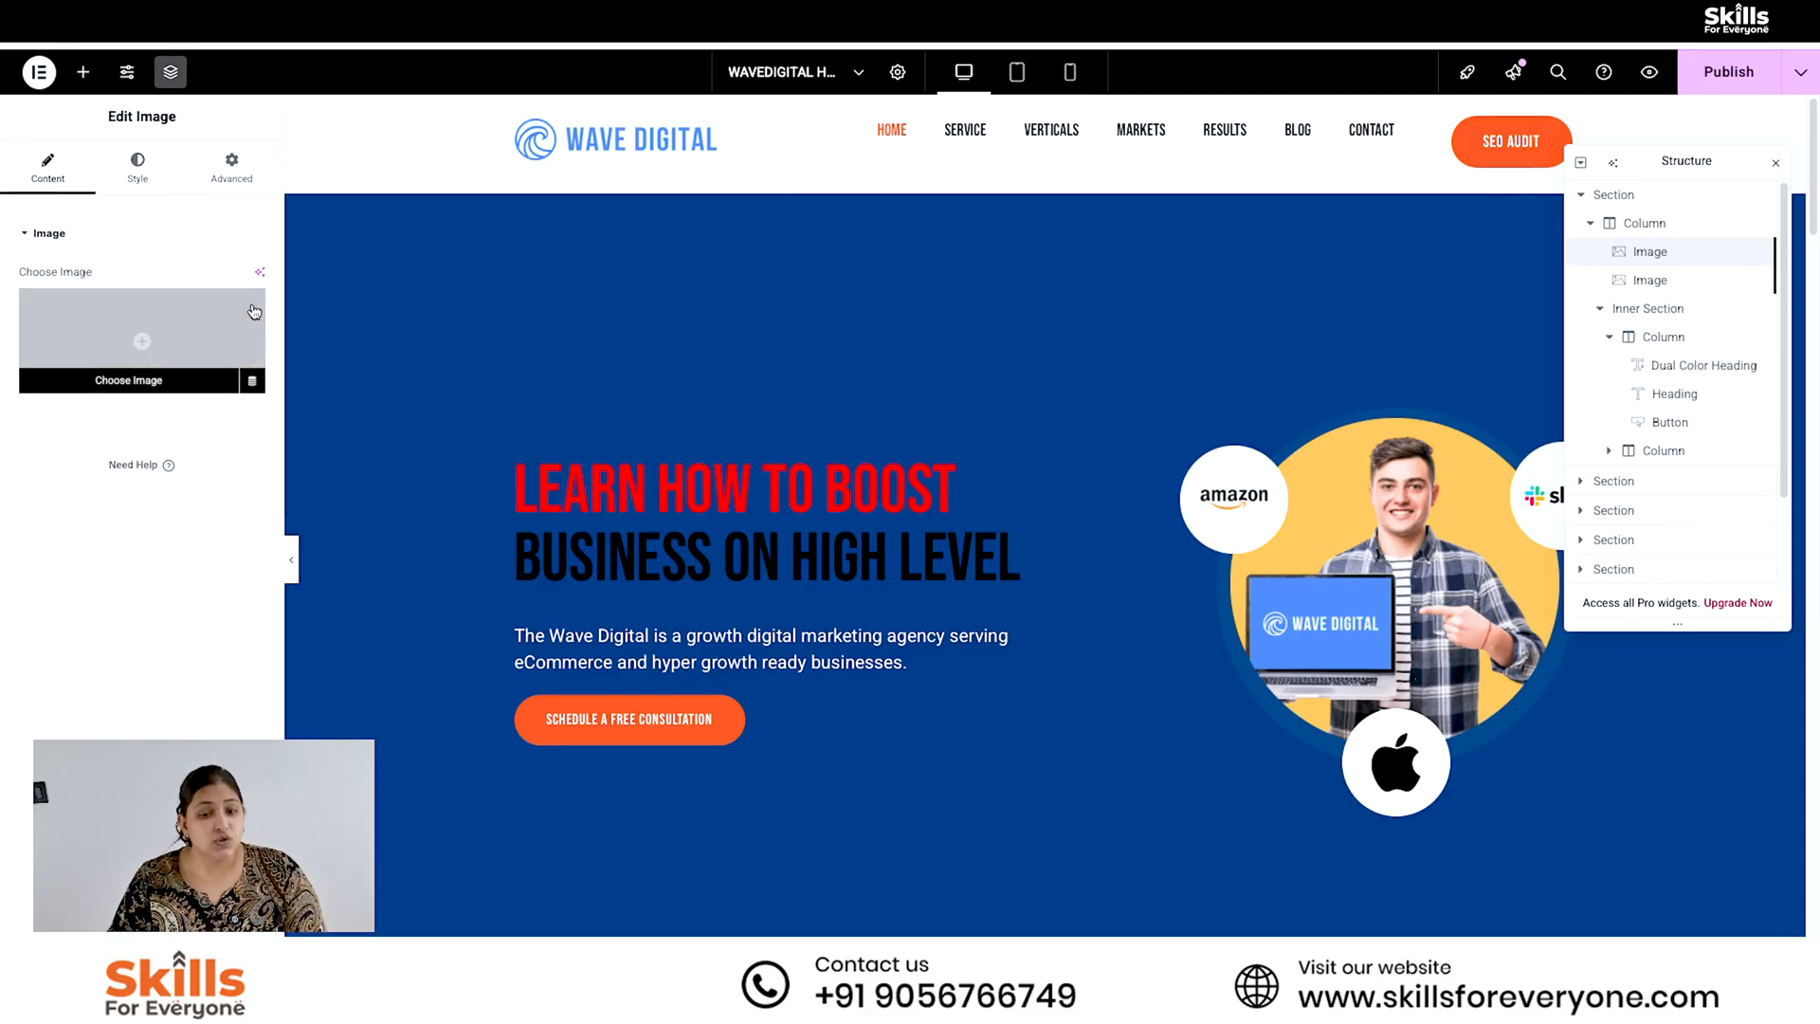
- Set the main title color of the hero's dual color heading to white (#FFFFFF)
click(773, 535)
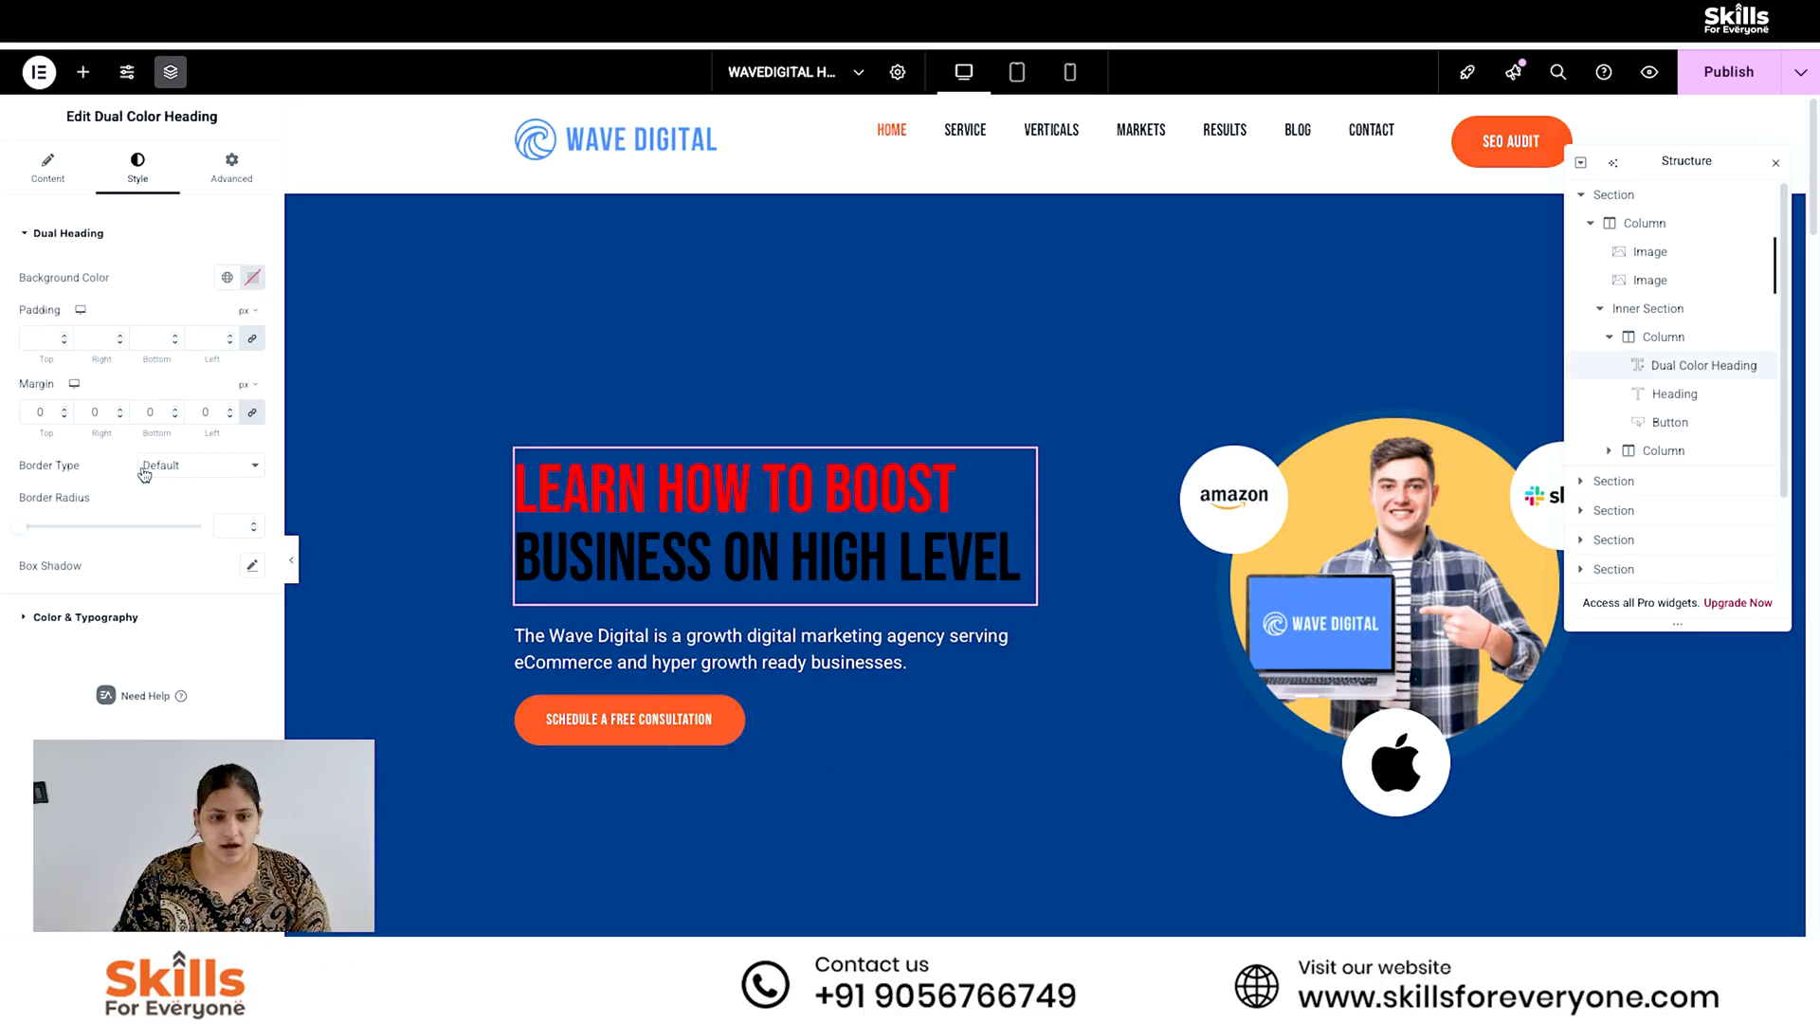
click(86, 616)
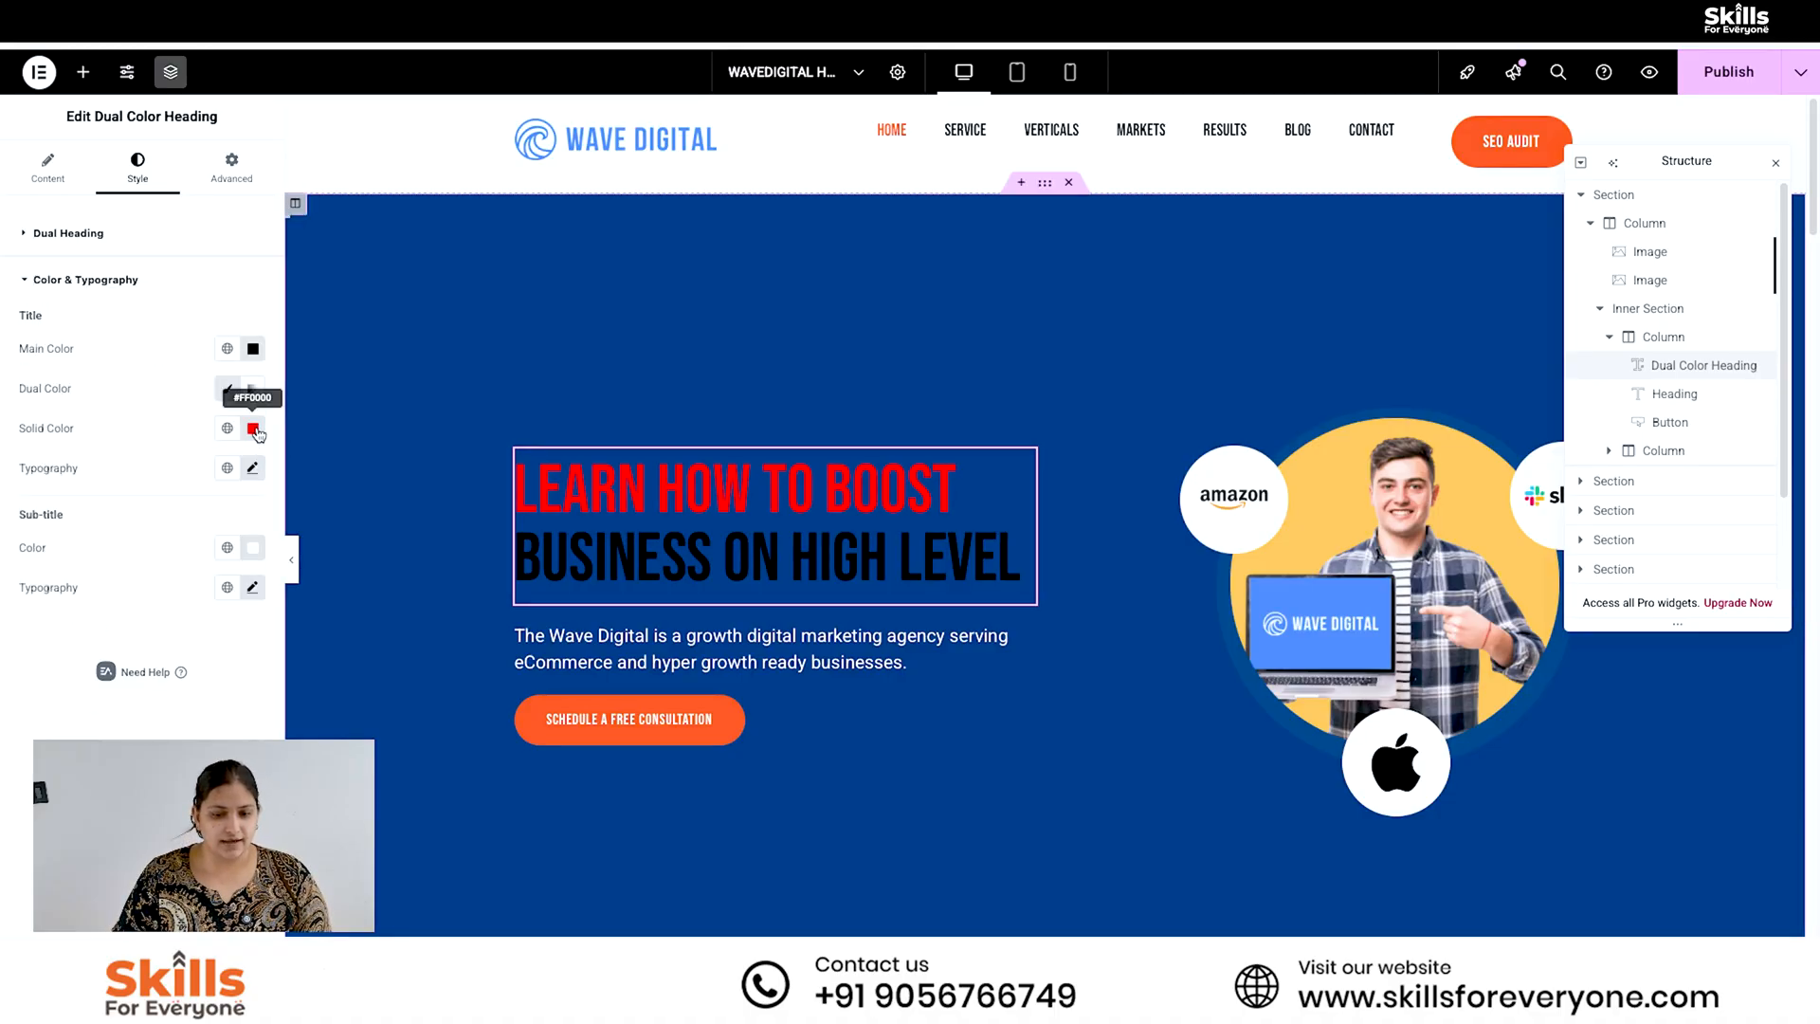
click(253, 349)
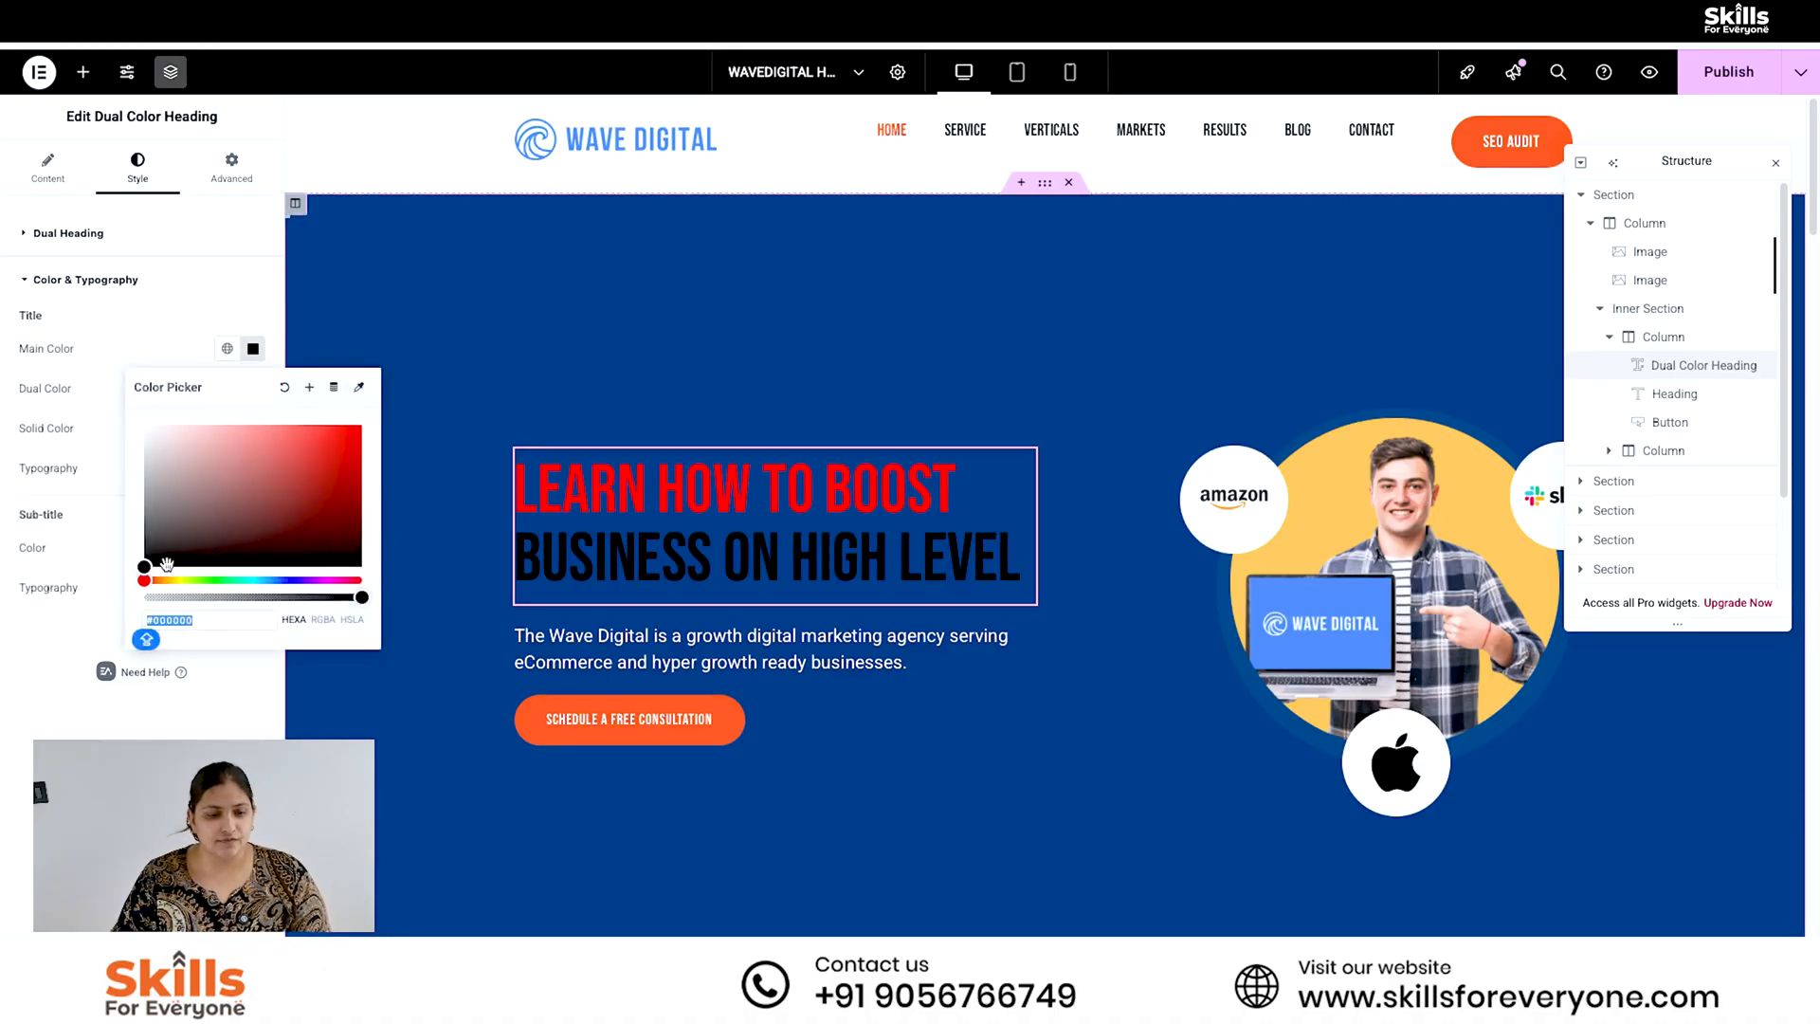
text(#FFFFFF)
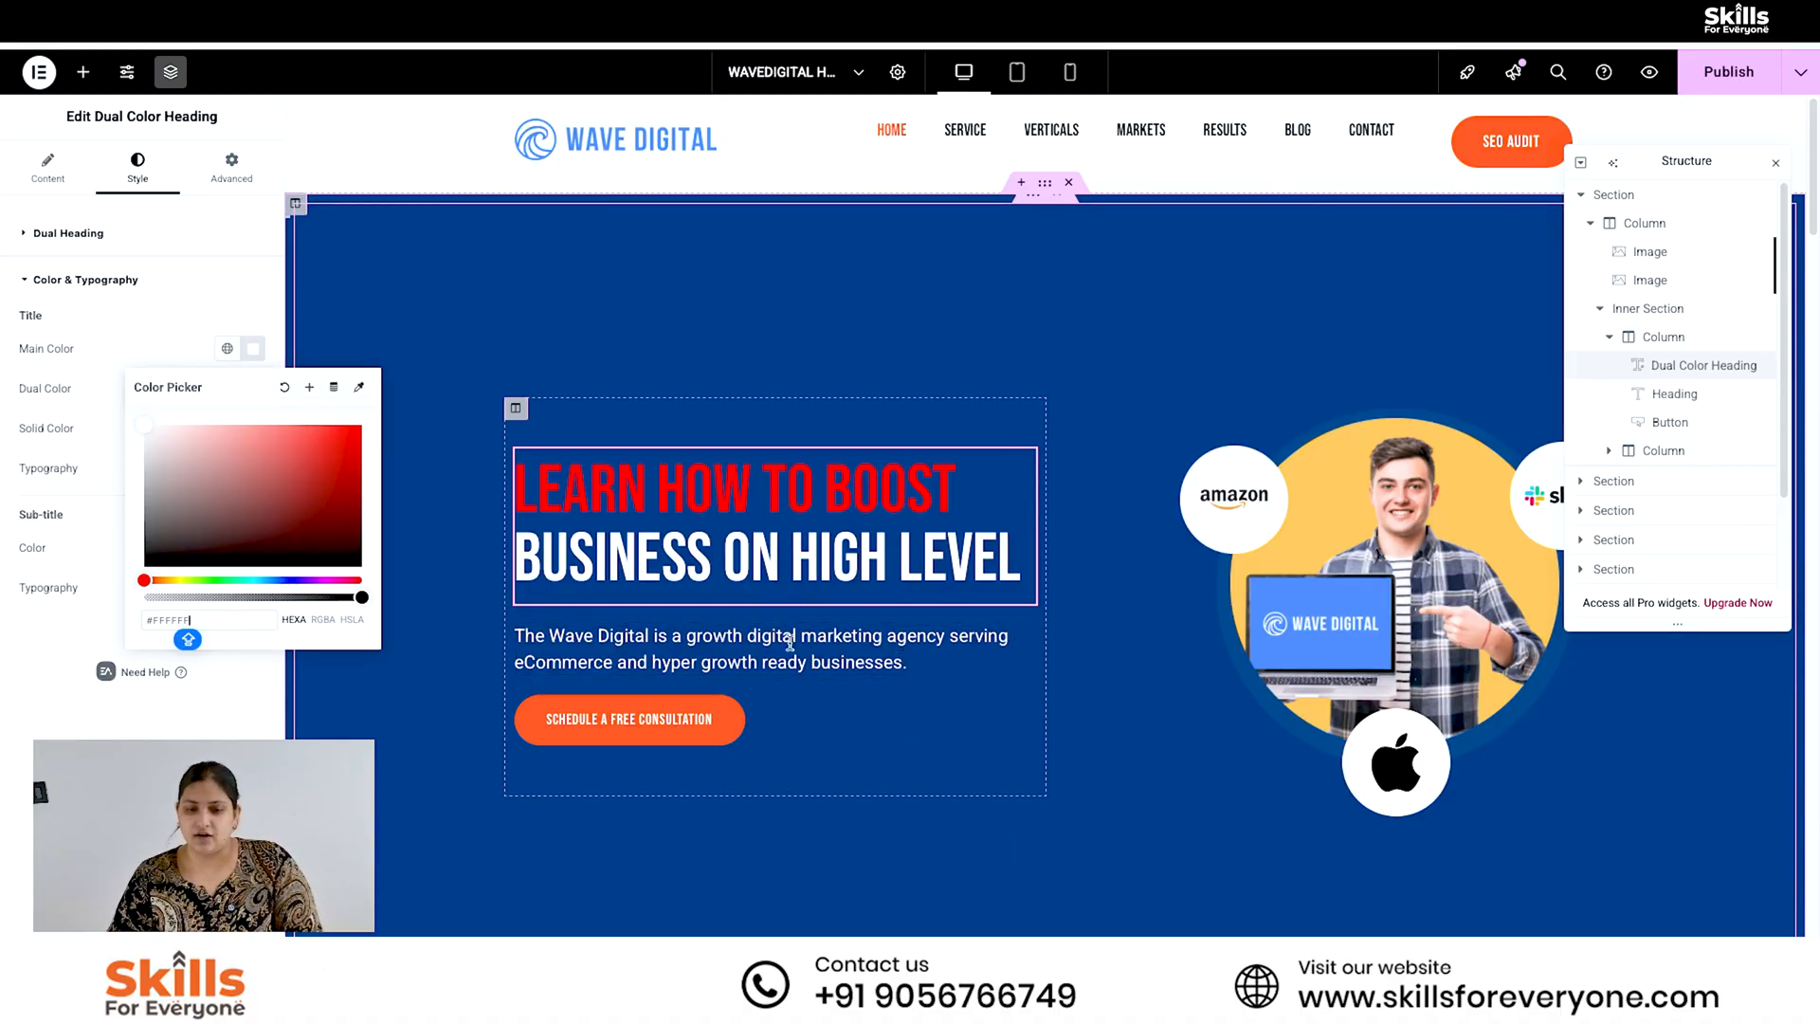
click(213, 709)
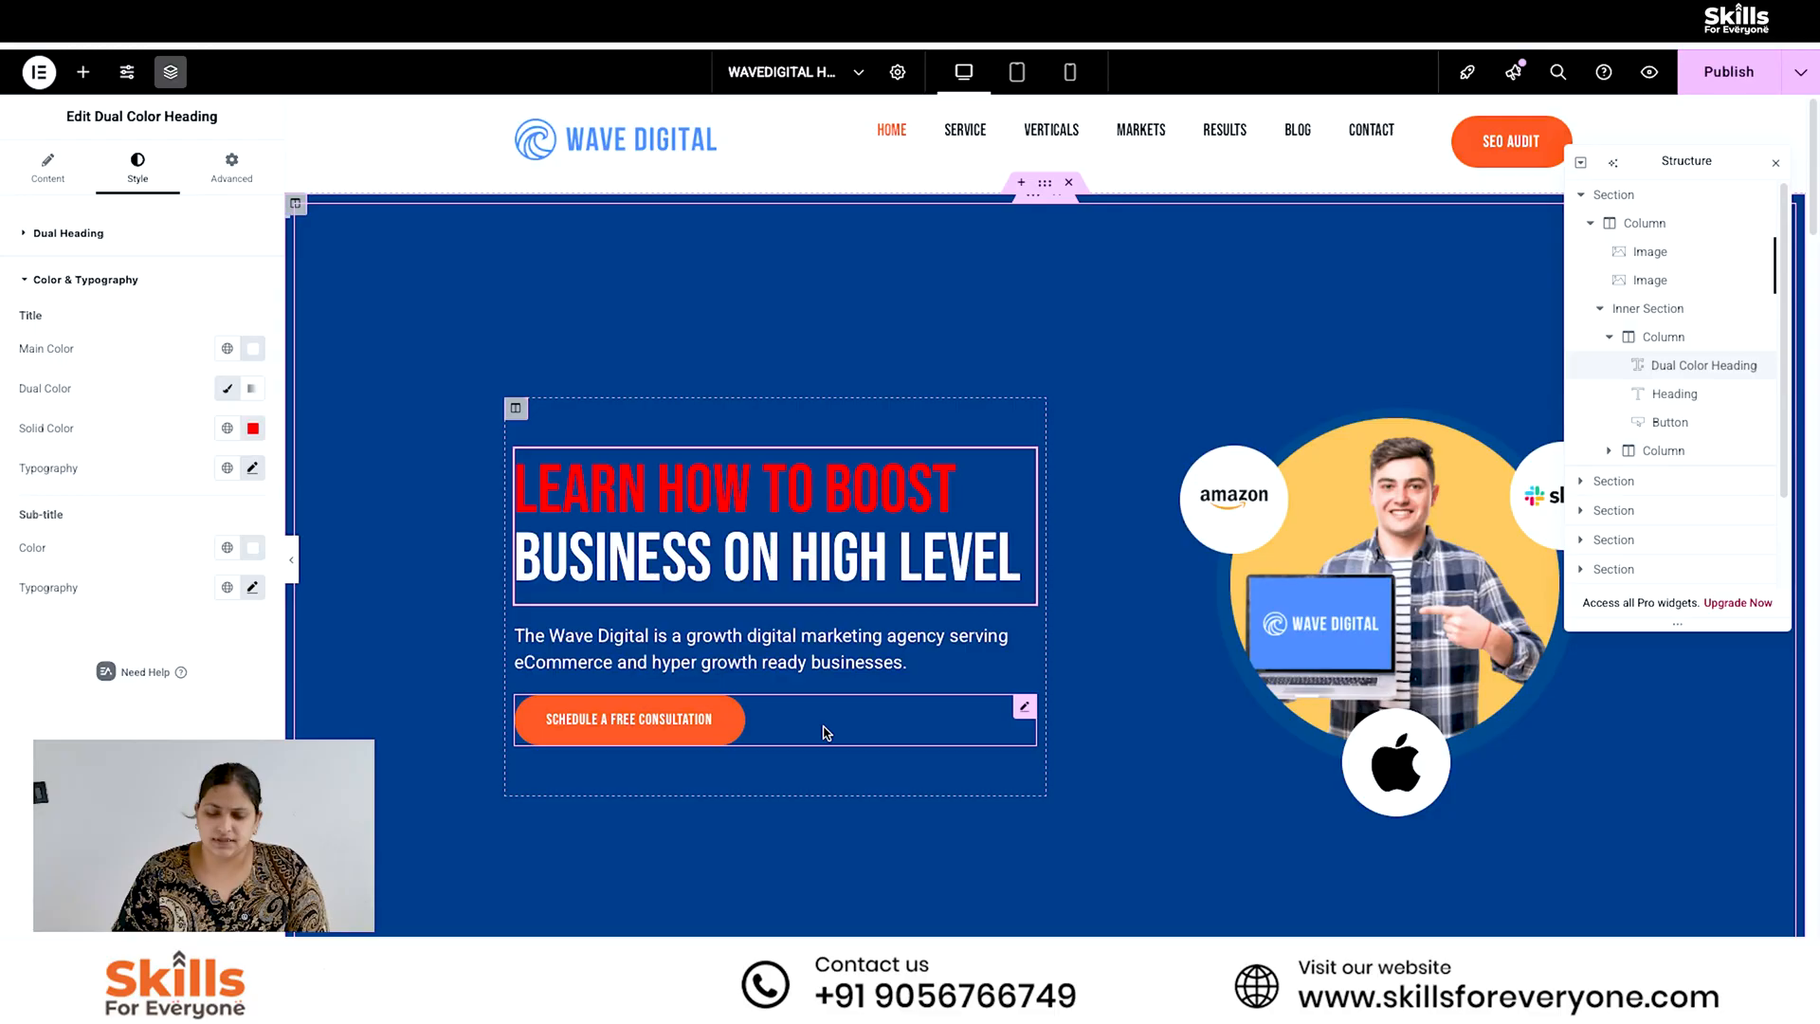
- View the content settings of the hero's description text and of the photo of the man with the laptop
click(802, 658)
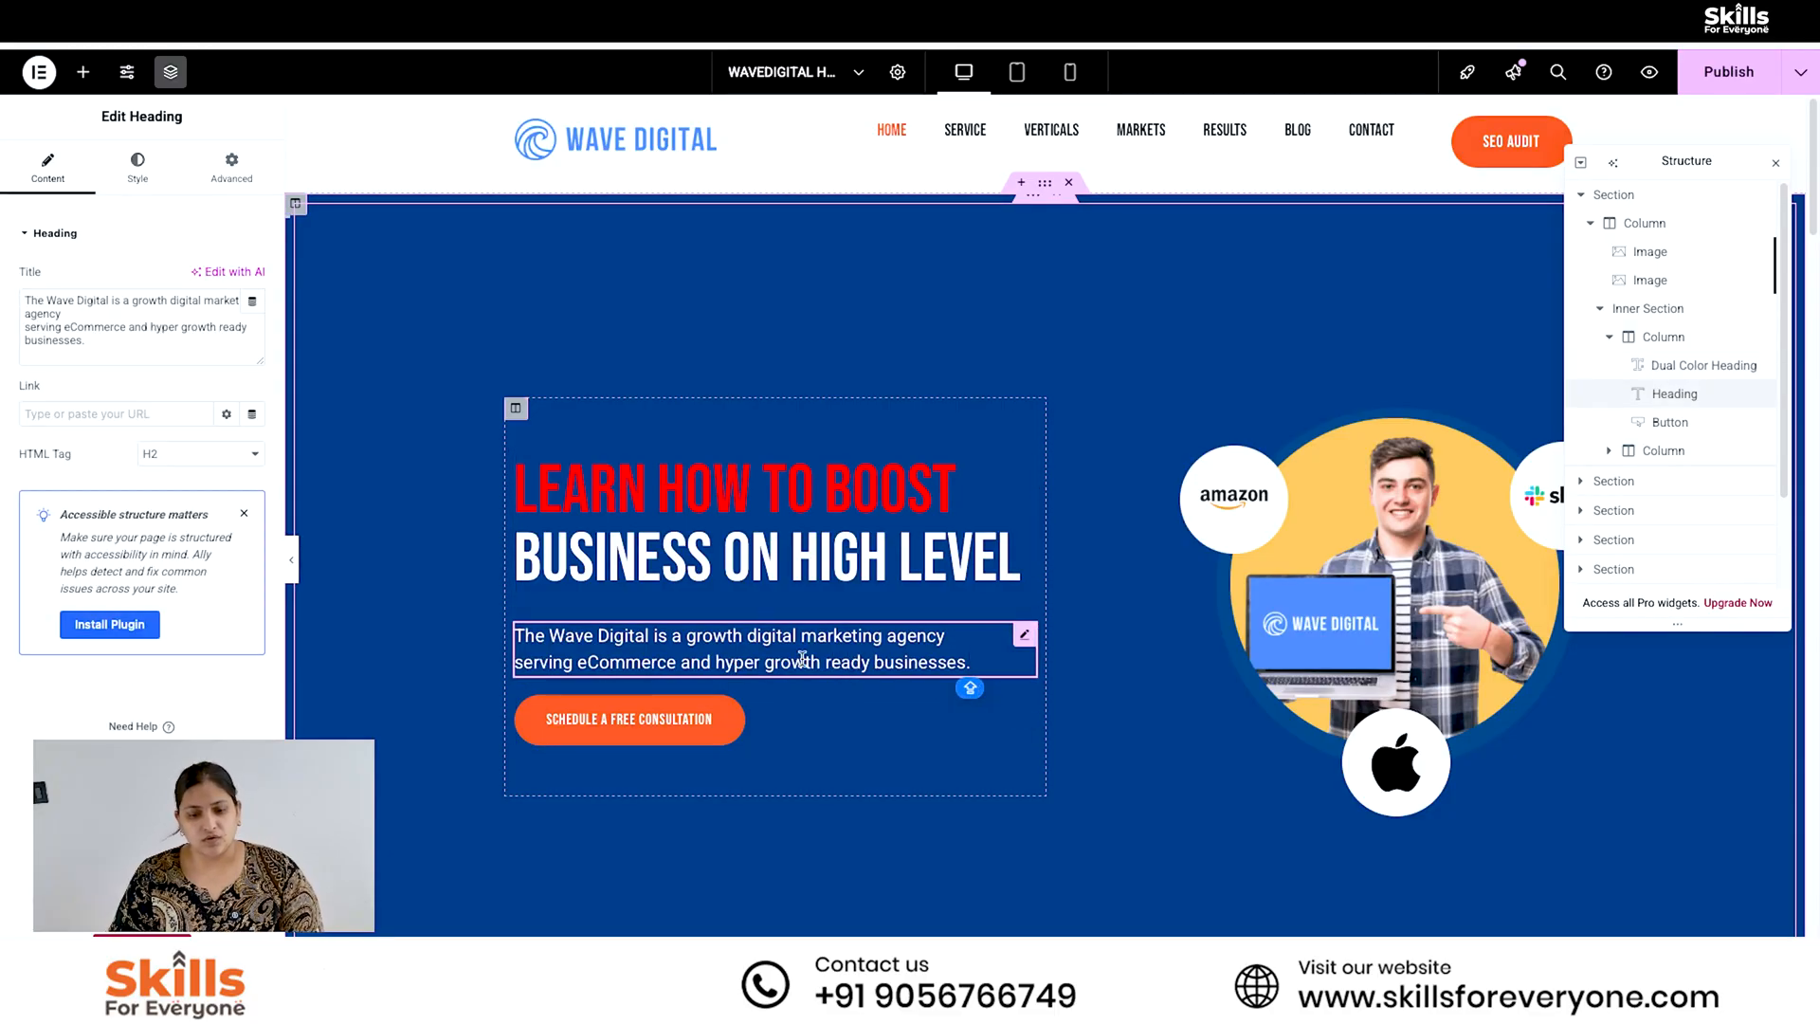
drag(947, 668, 623, 637)
click(757, 656)
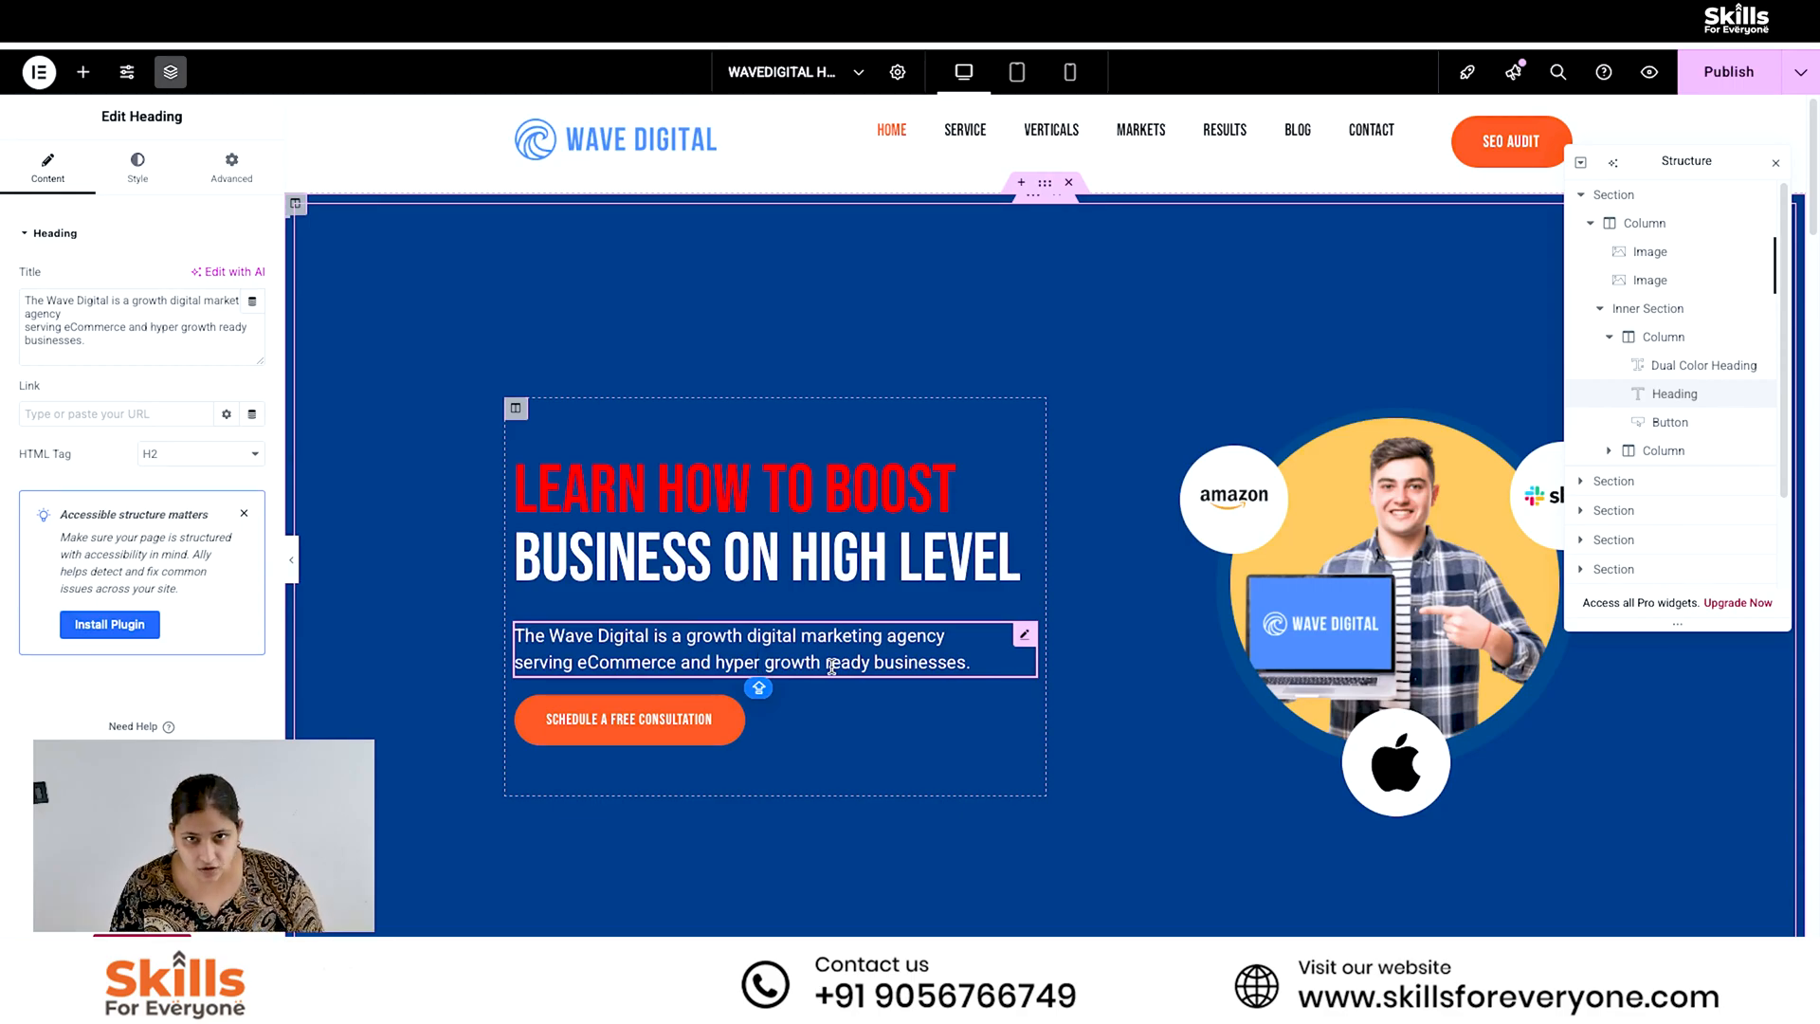
click(1416, 494)
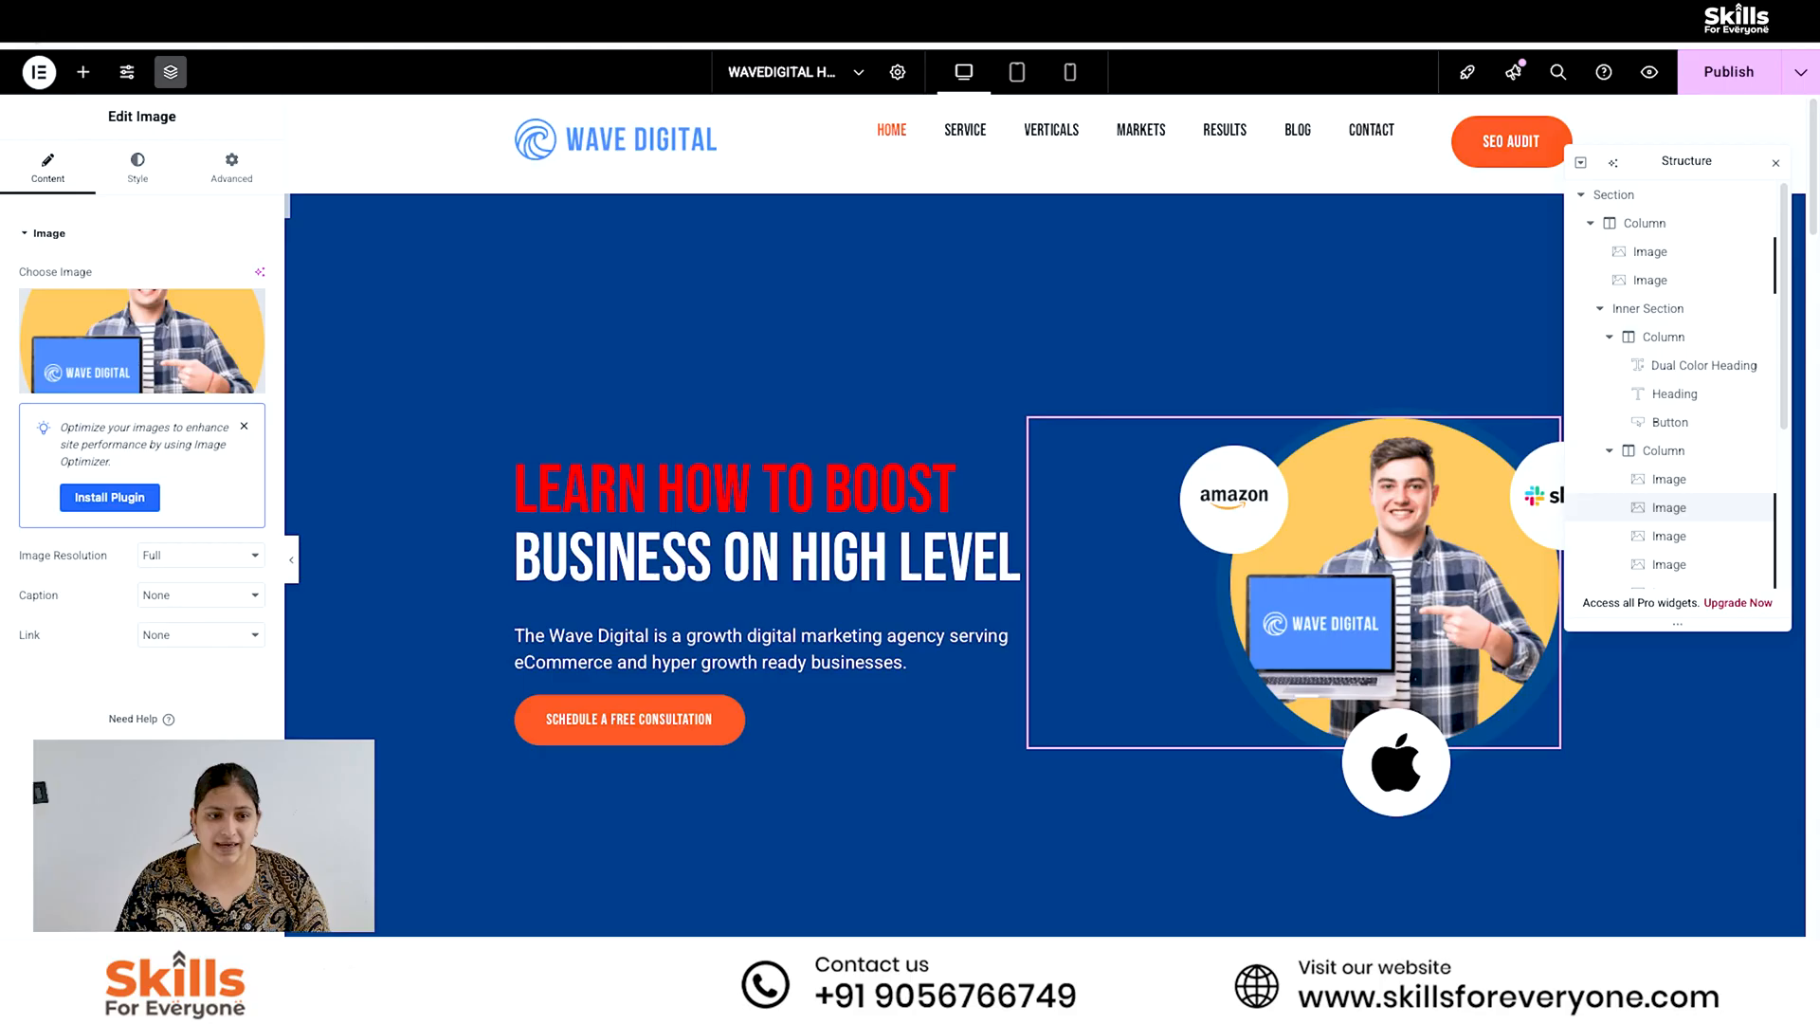
- In a new Safari window, search Google for CANVA and open the Canva website
click(123, 21)
key(ctrl+super+n)
click(756, 196)
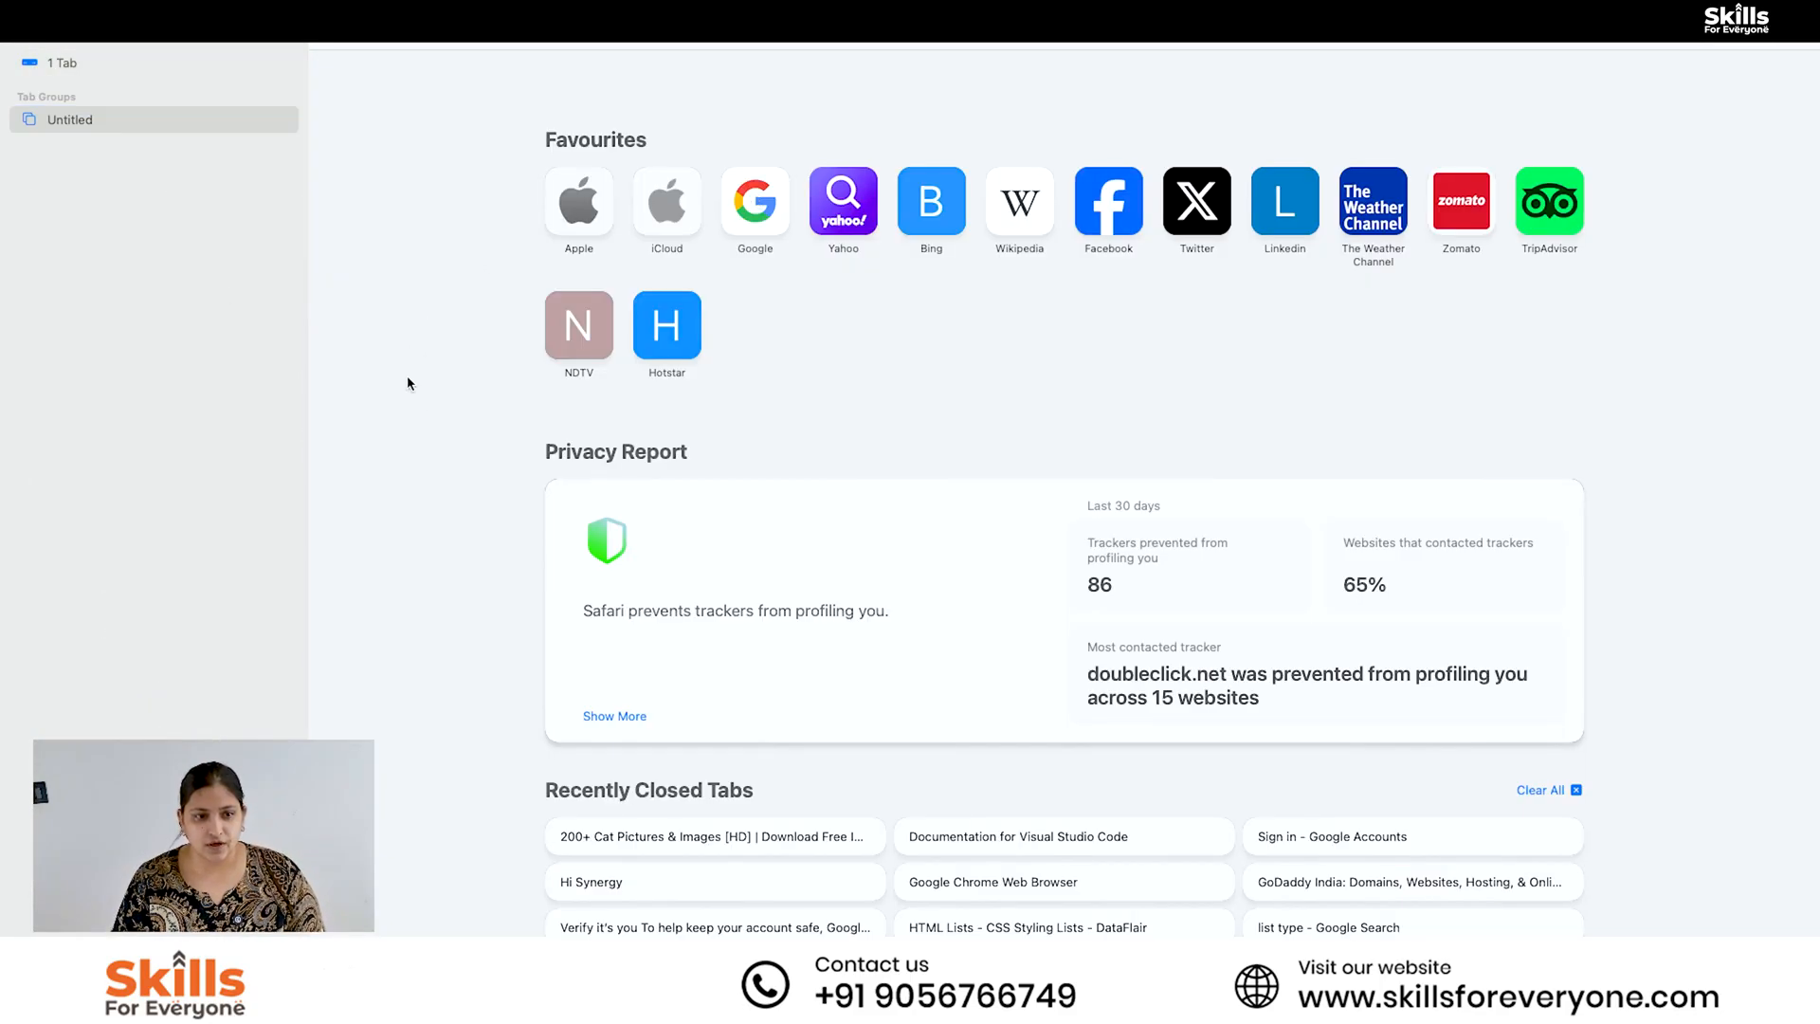
click(832, 418)
text(CAN)
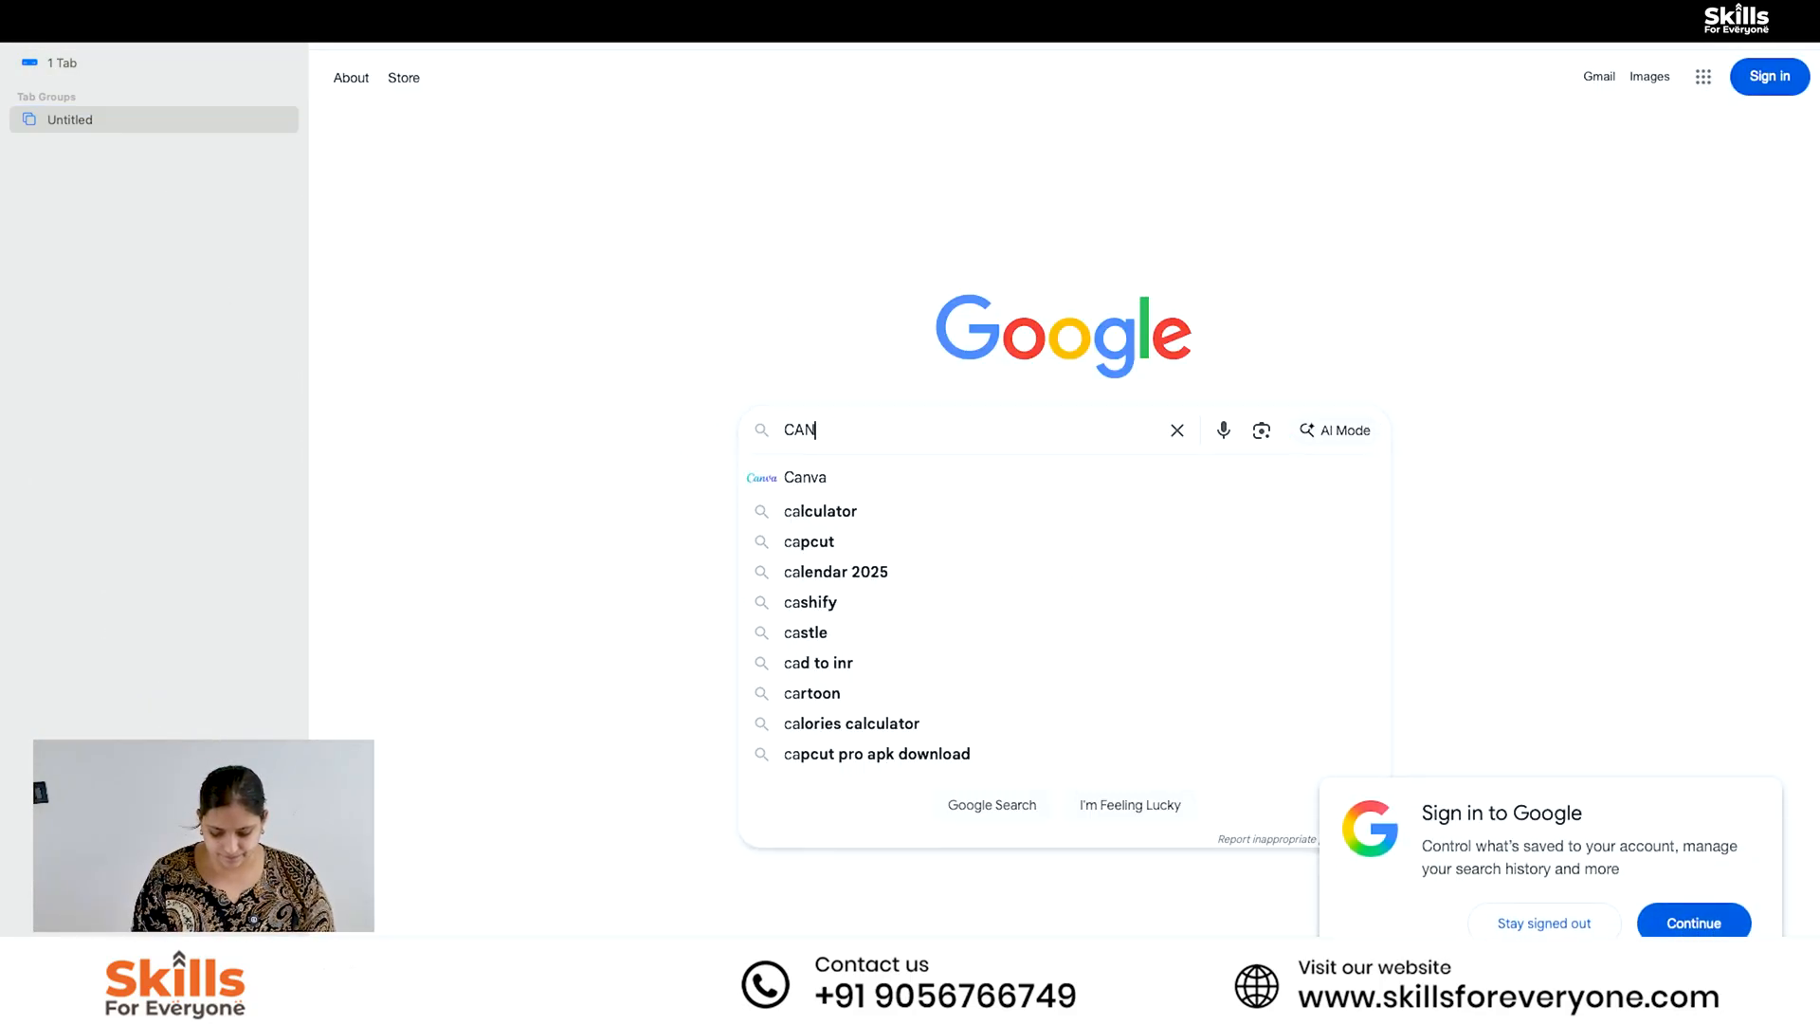
text(VA)
key(Return)
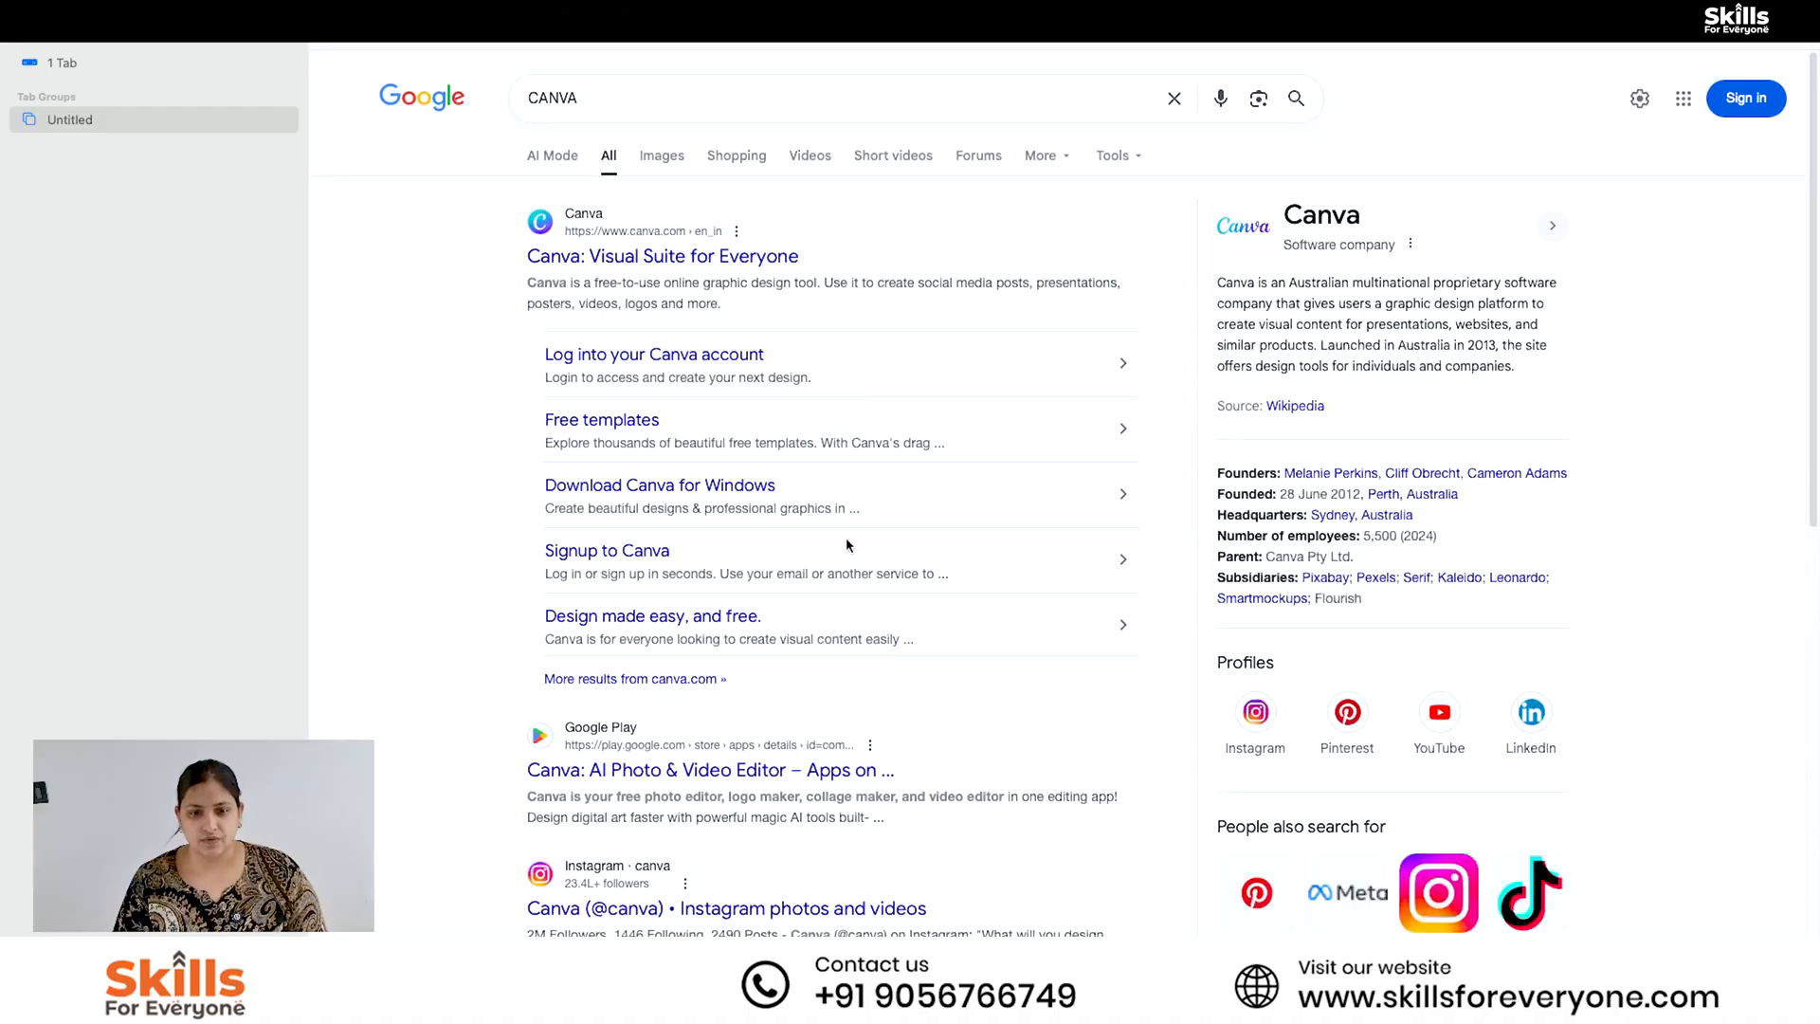
click(764, 265)
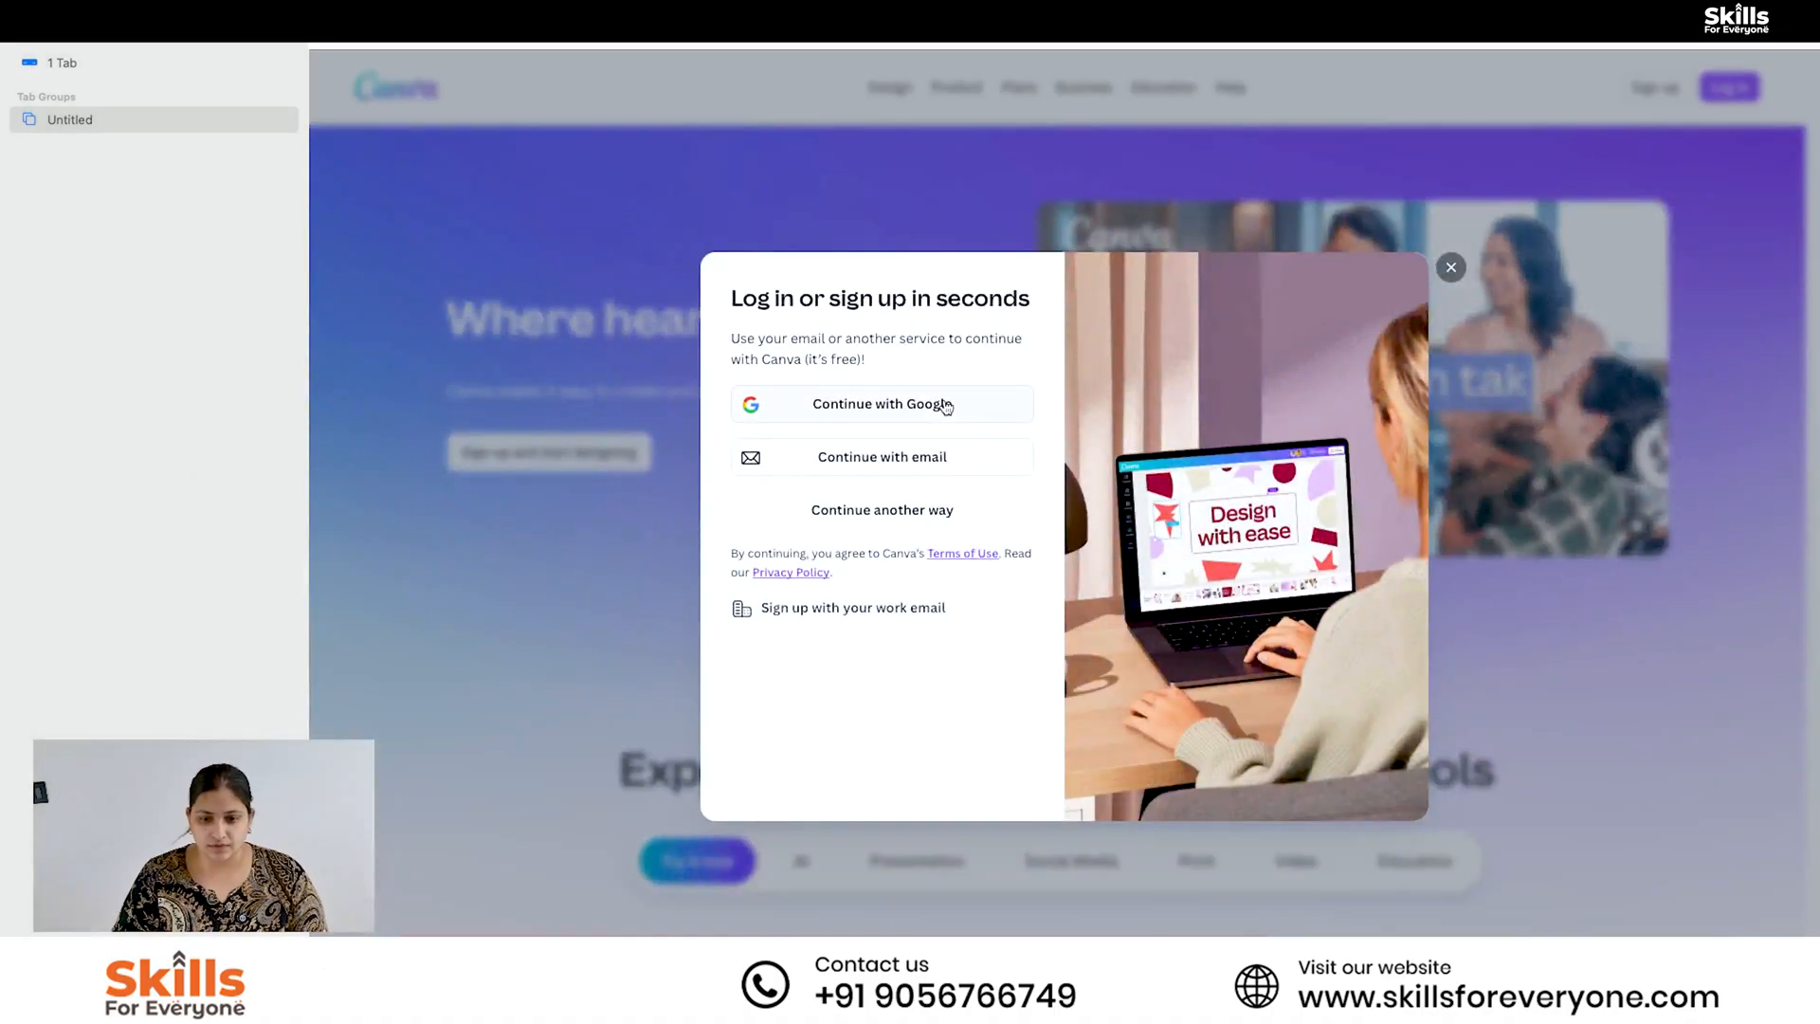
- Continue to Canva with Google and switch to the signed-in Canva home page in Chrome
click(946, 406)
click(1204, 441)
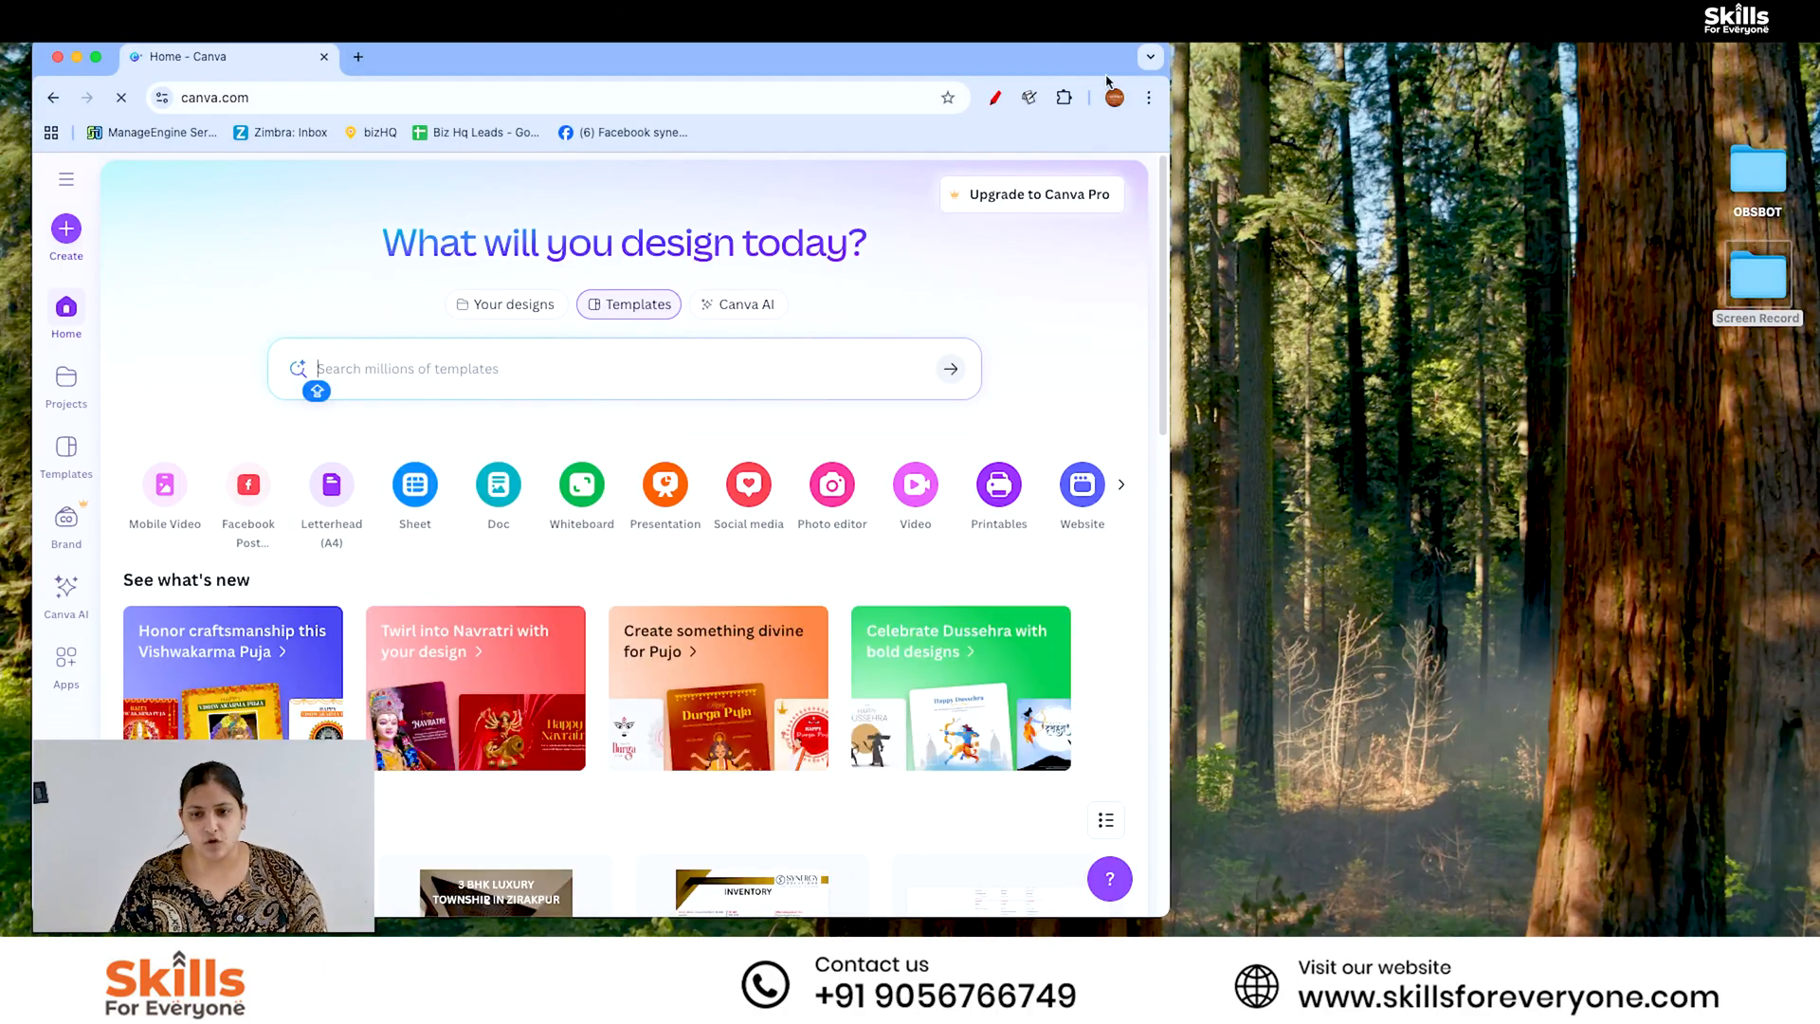
click(1149, 58)
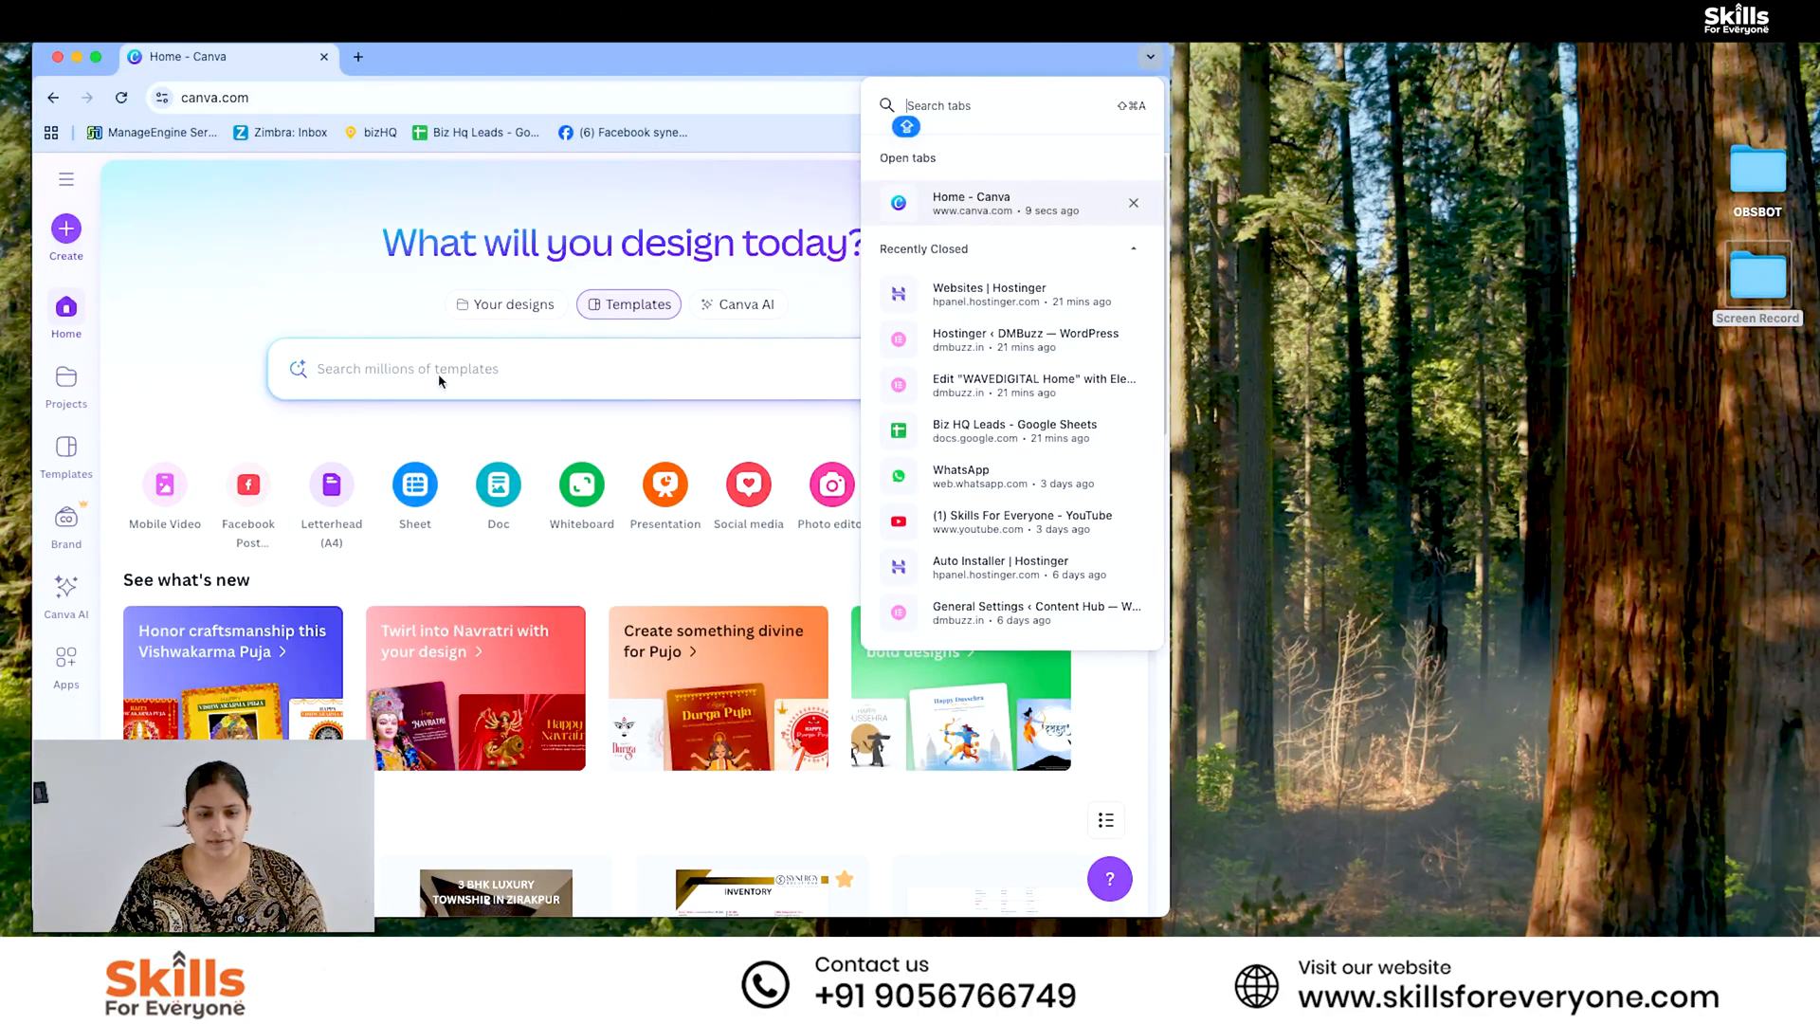
click(524, 375)
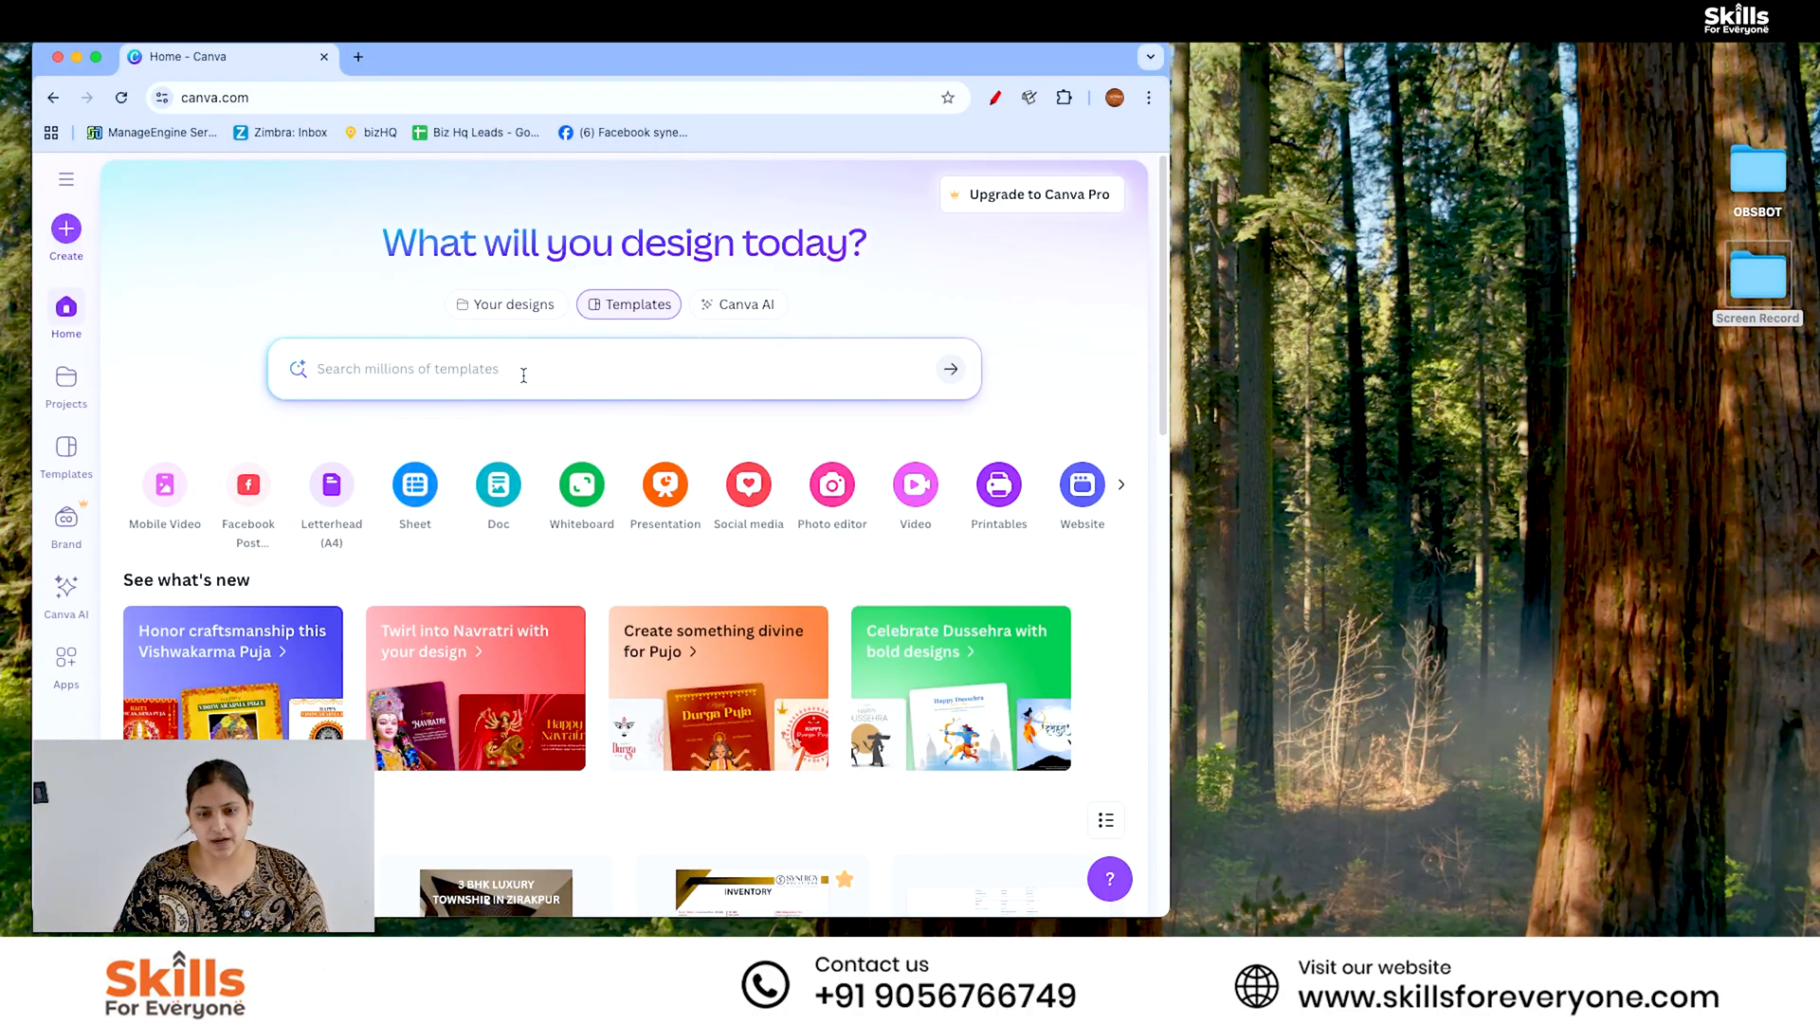
click(358, 57)
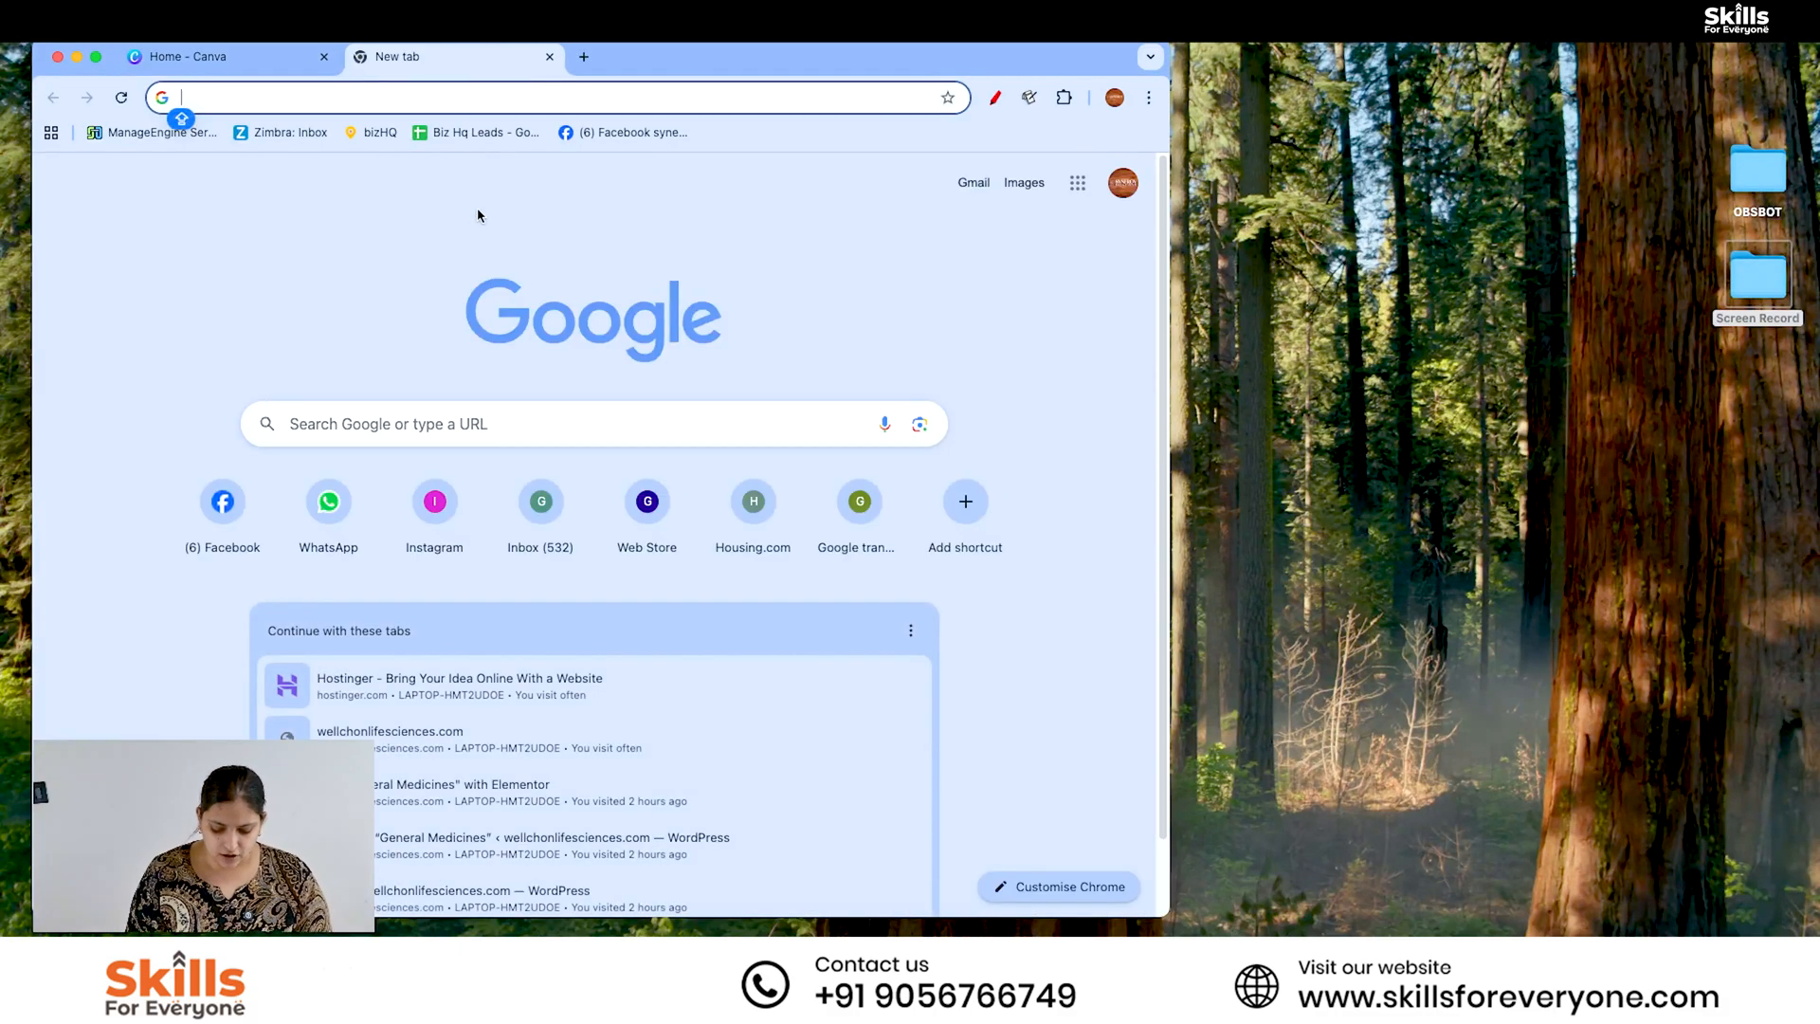
text(LEARN )
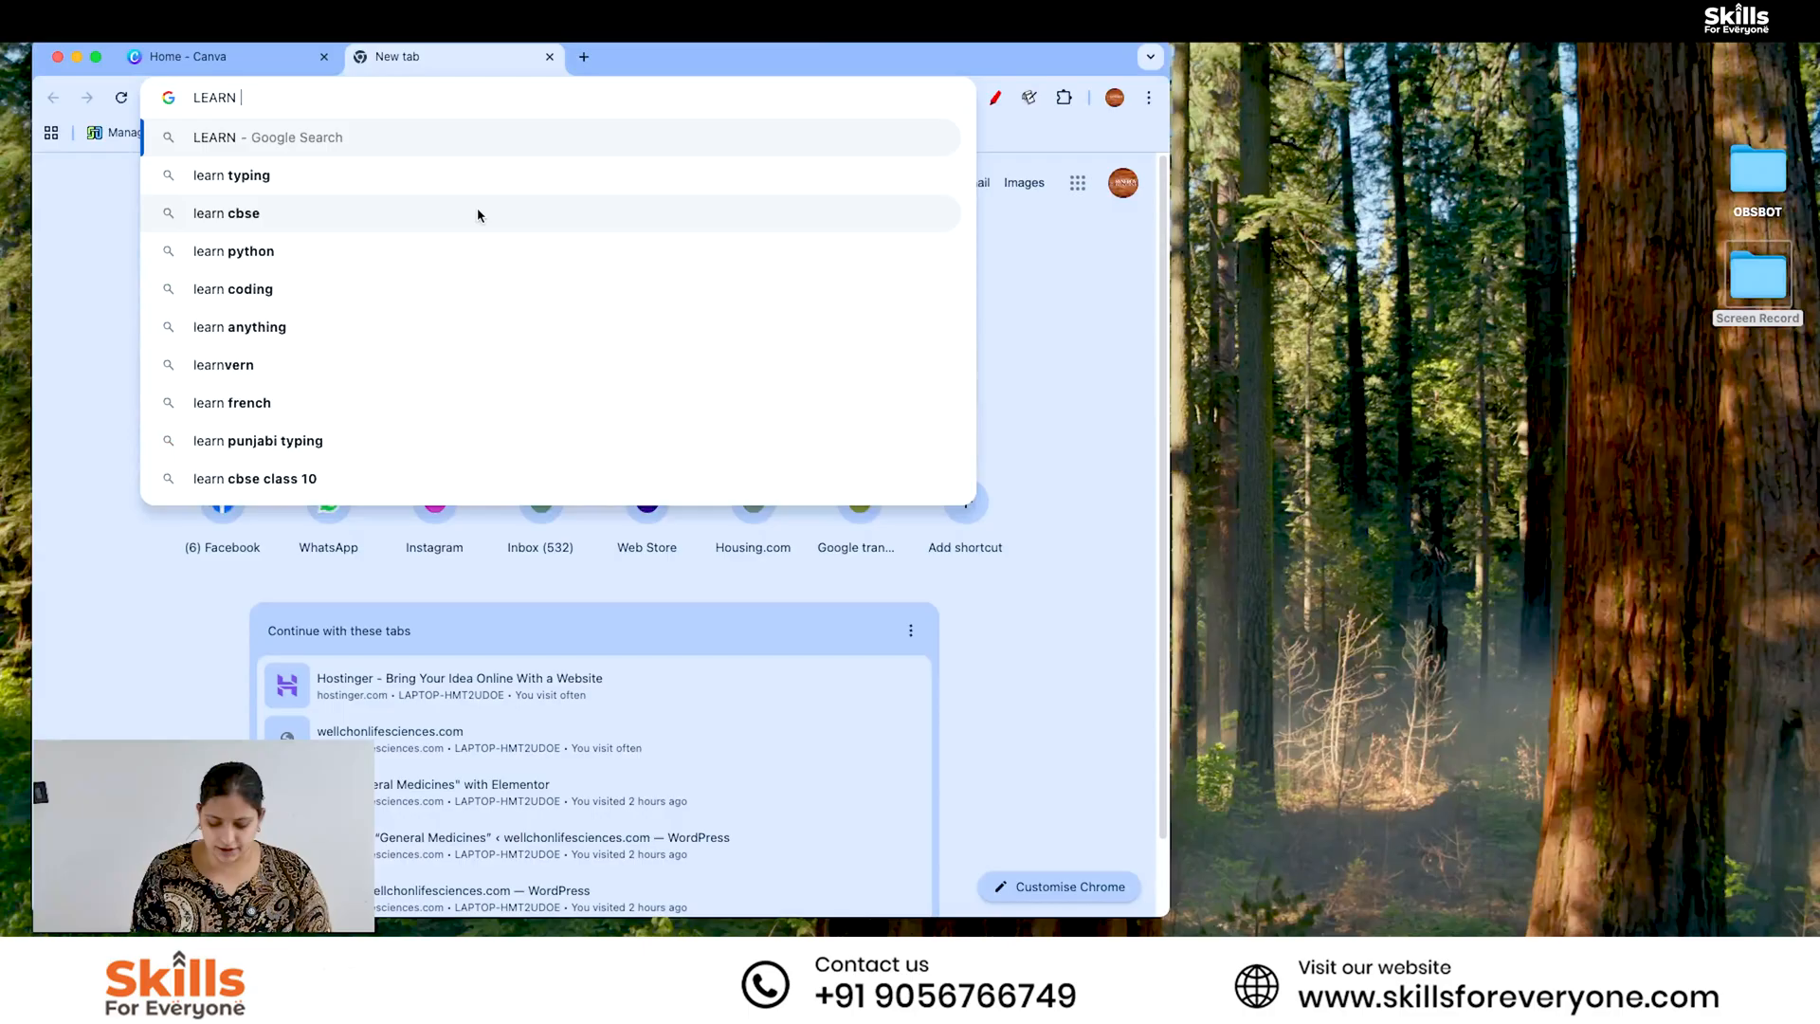
text(DIGIA)
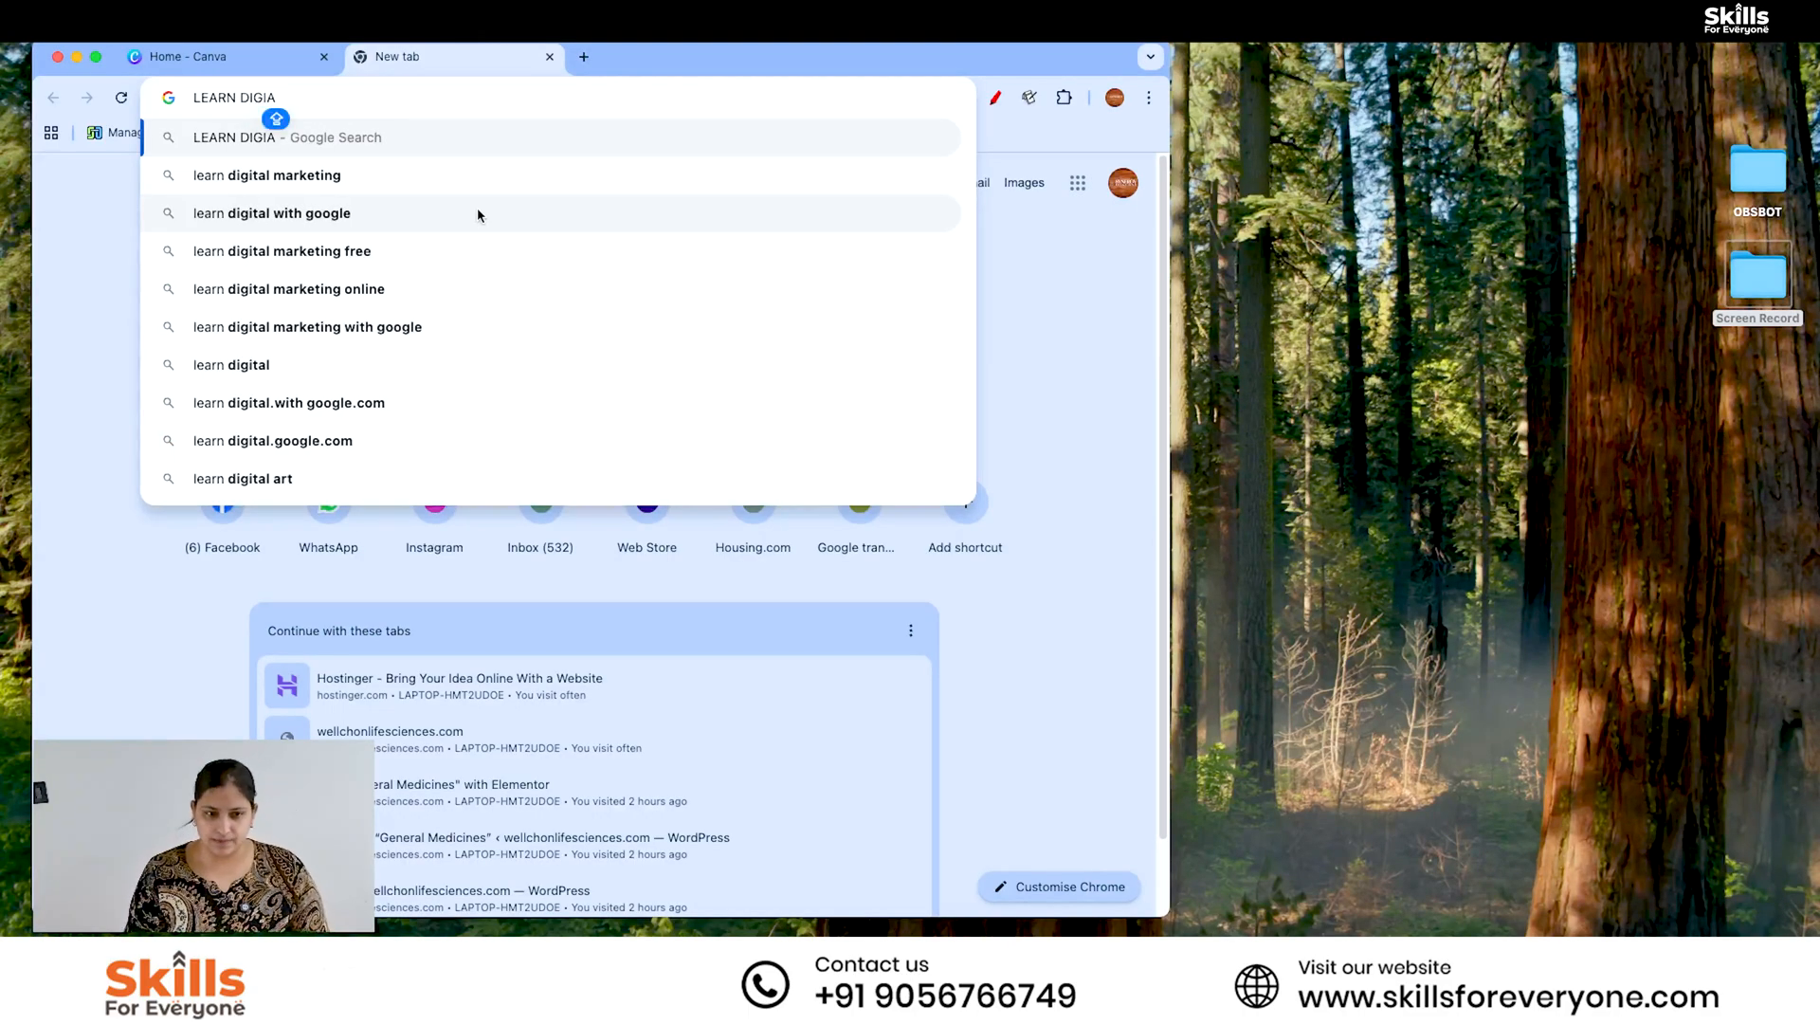
key(BackSpace)
key(BackSpace)
key(BackSpace)
key(BackSpace)
key(BackSpace)
key(BackSpace)
key(BackSpace)
key(BackSpace)
key(BackSpace)
key(BackSpace)
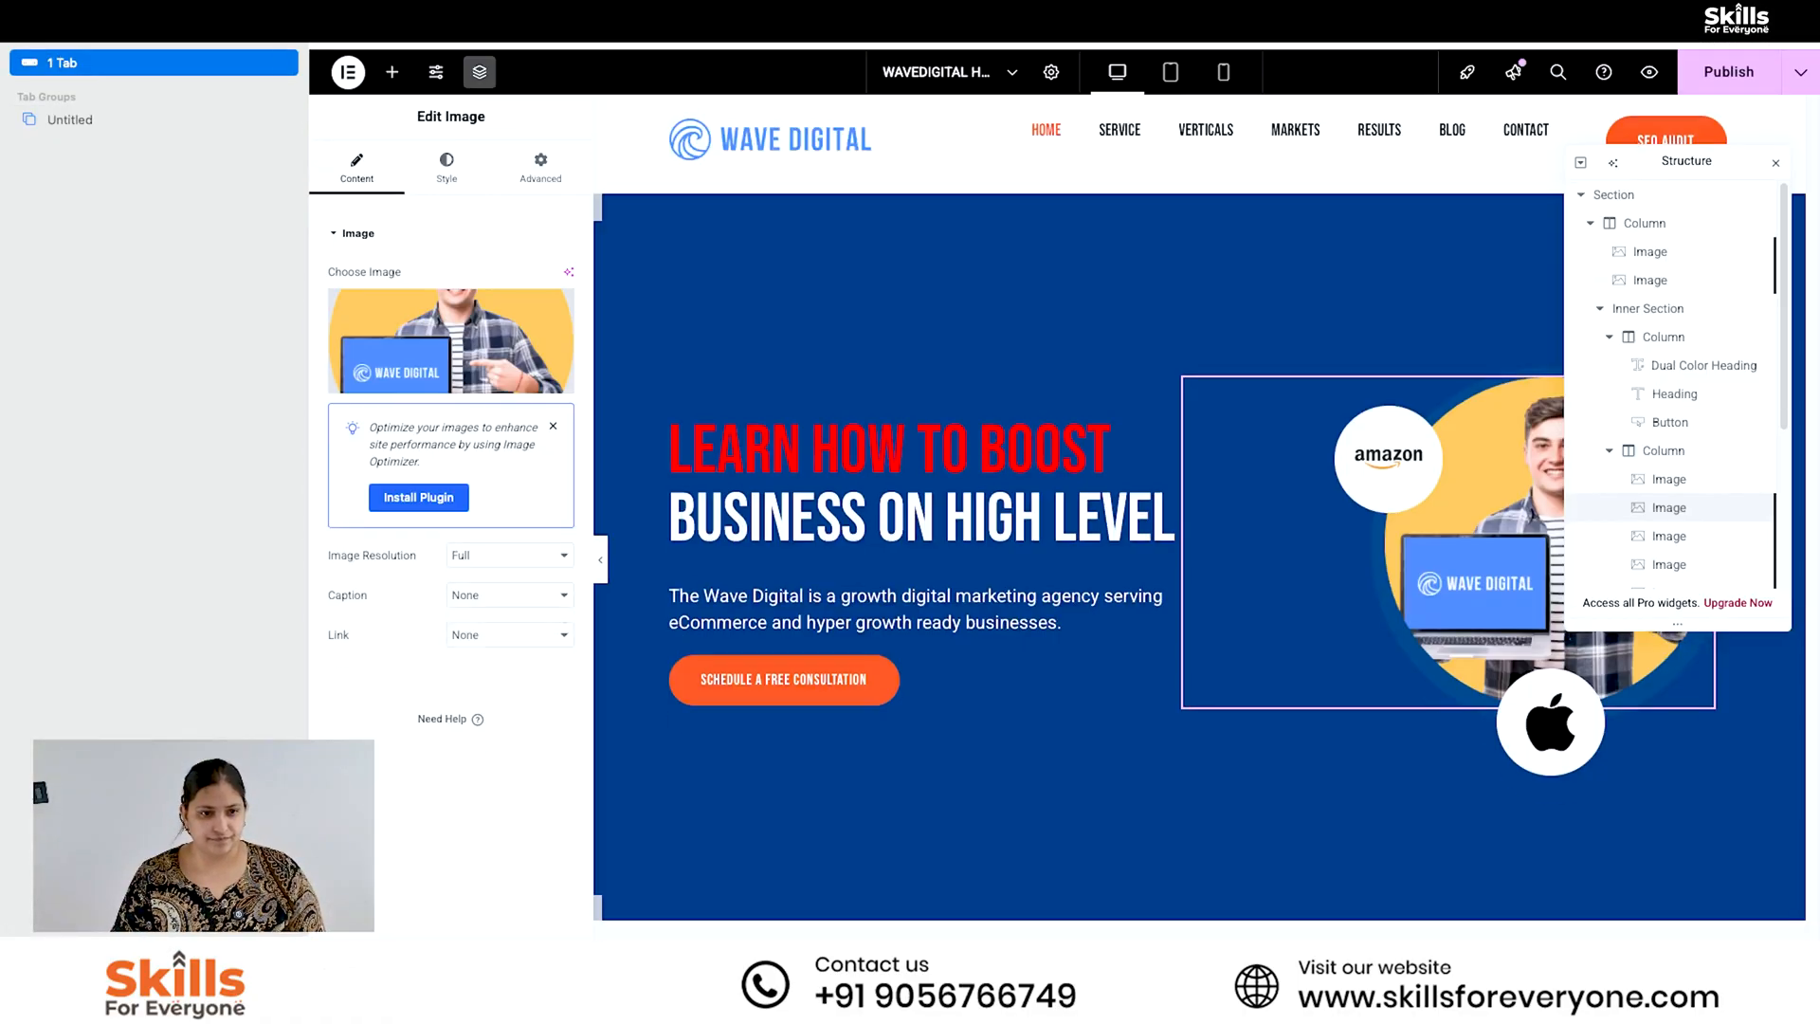
key(super+shift+l)
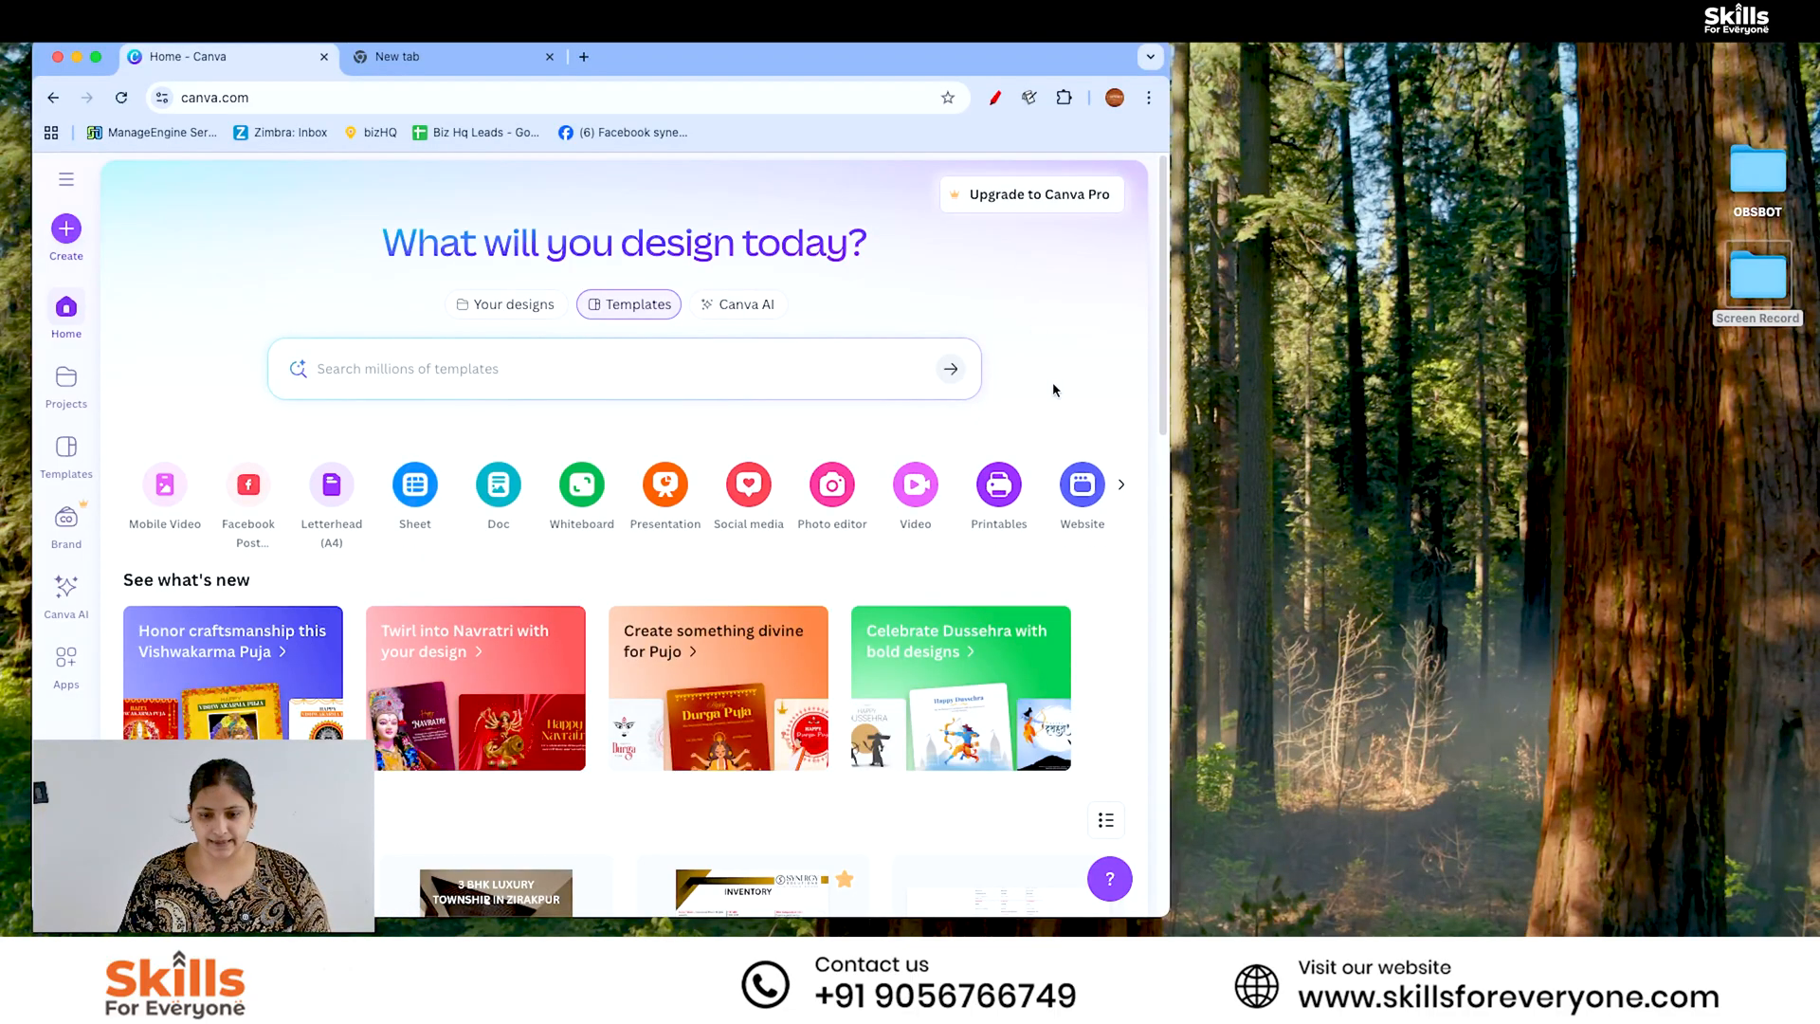
- Try a blank Instagram Post (4:5) design from the social media formats, and browse the other Instagram formats
click(764, 502)
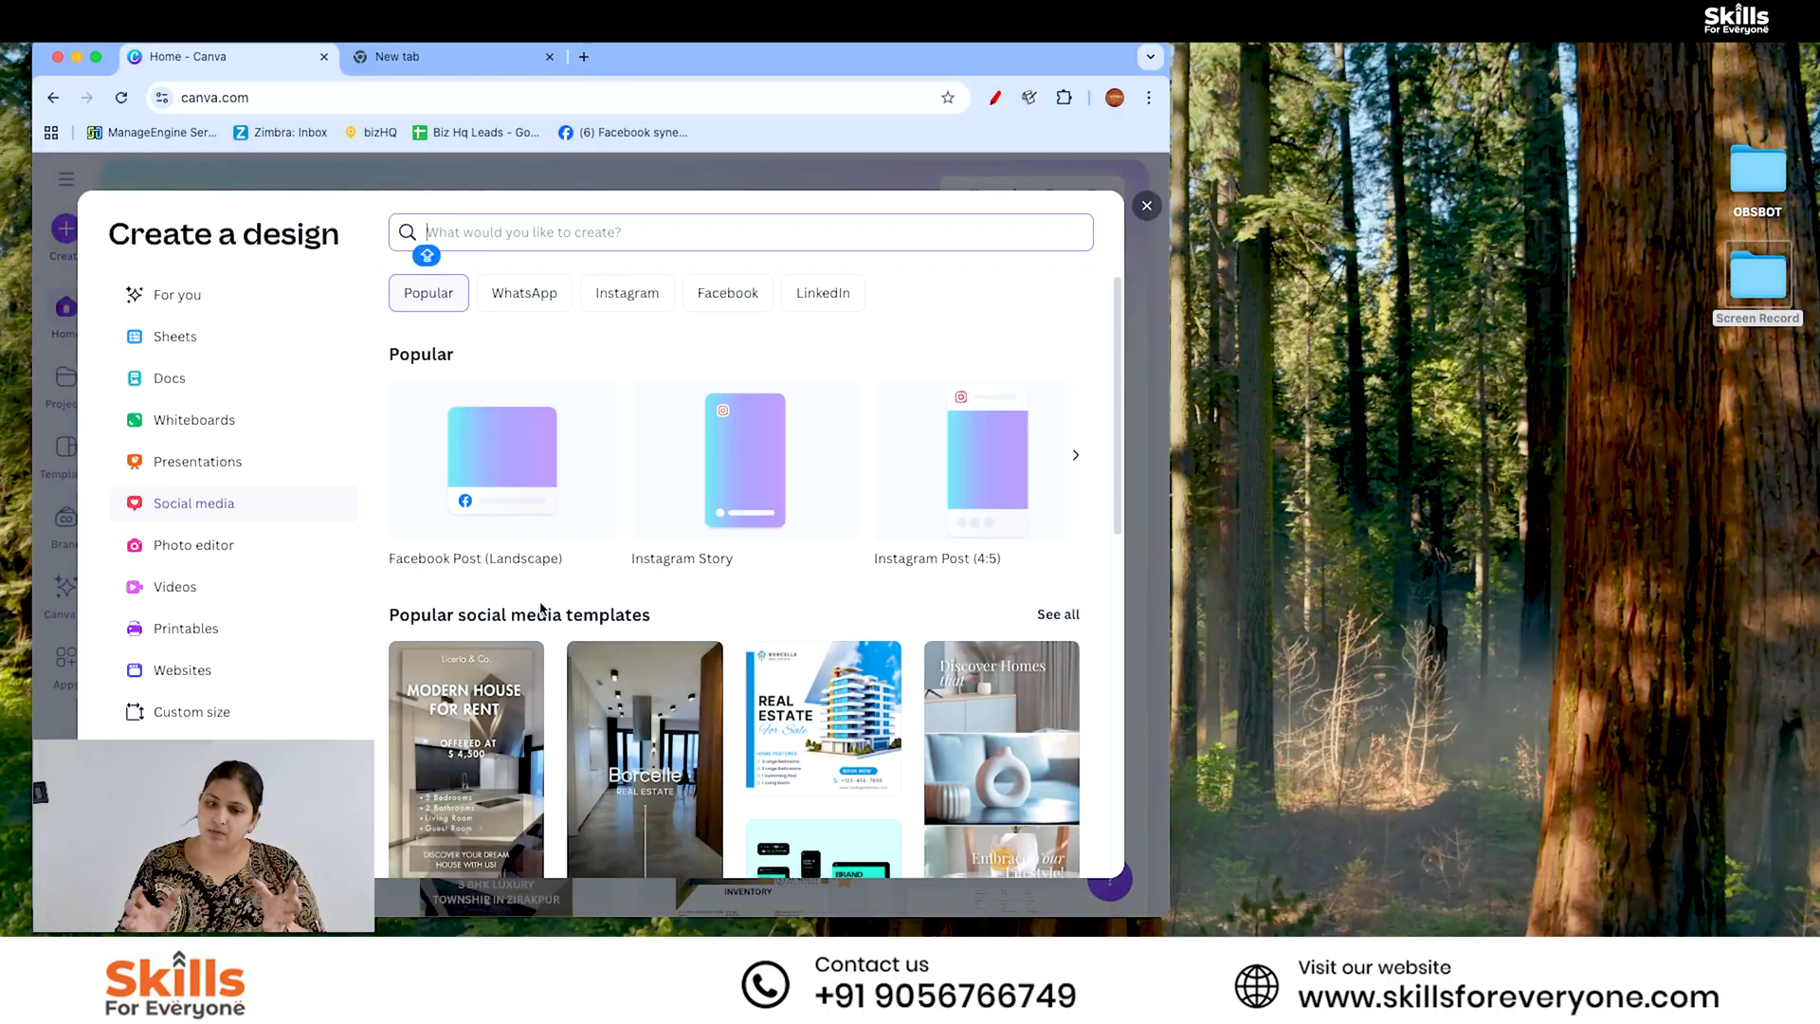
click(626, 295)
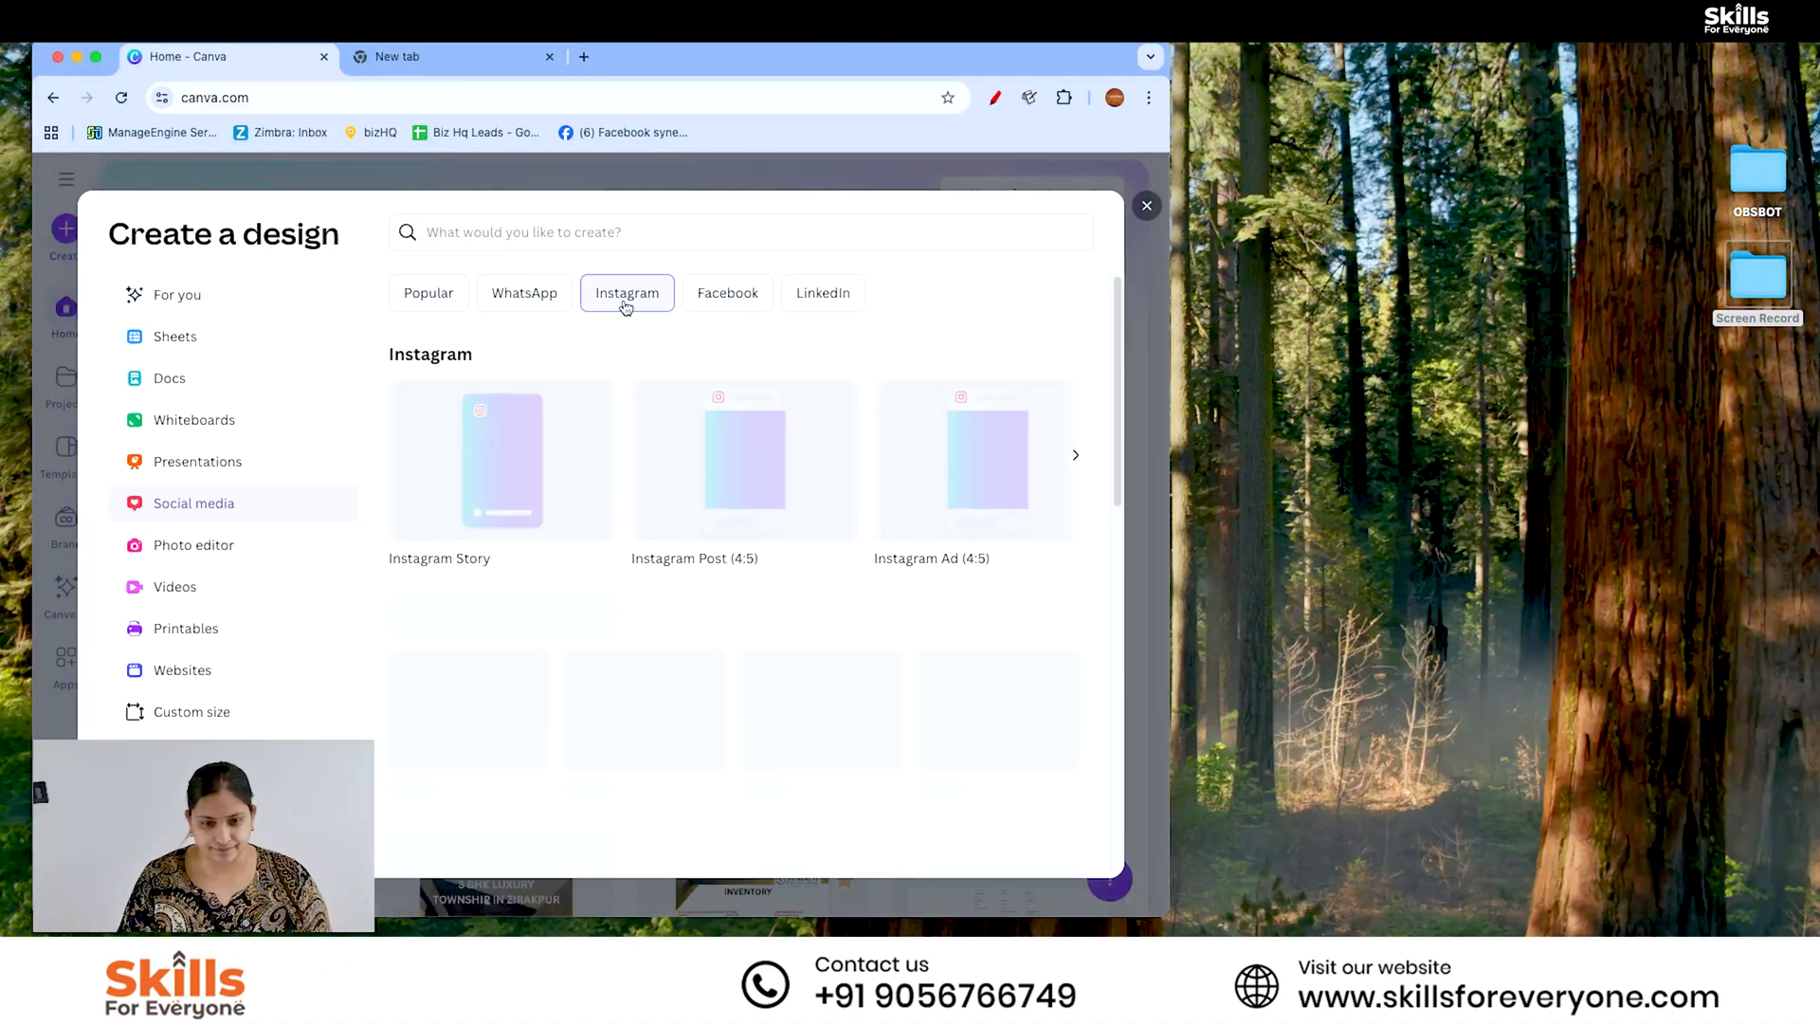
click(775, 463)
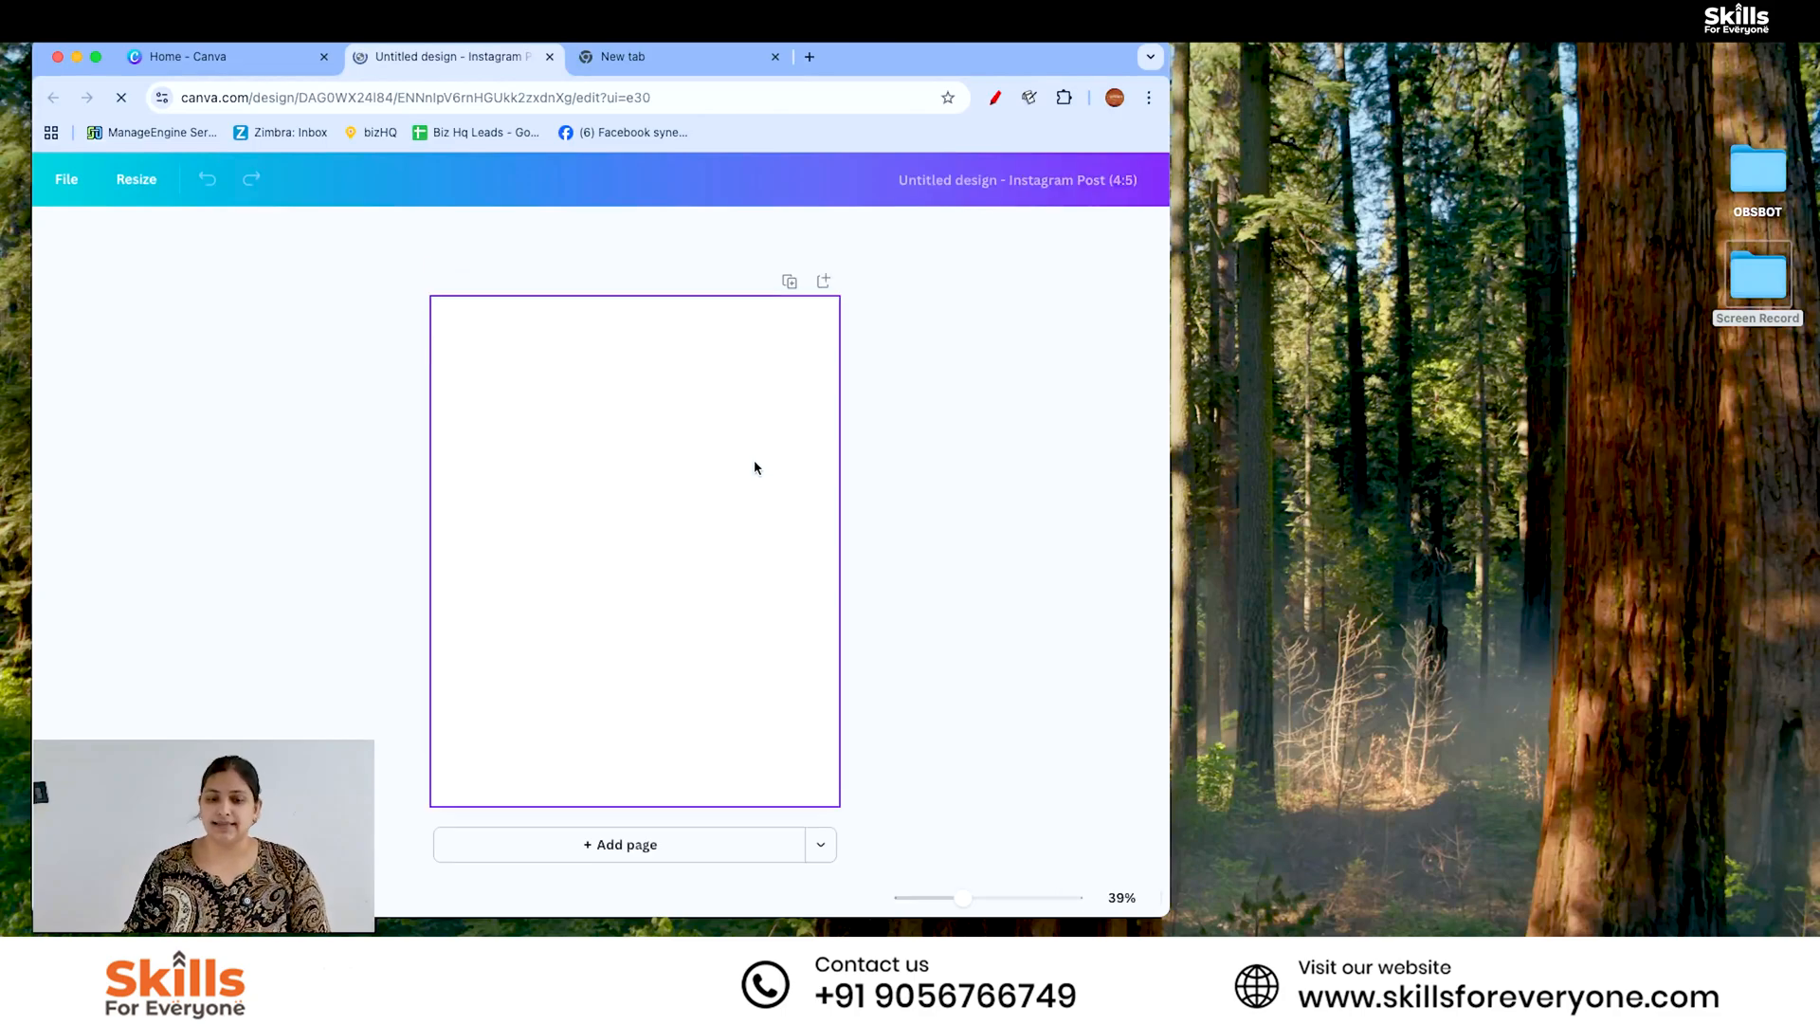
click(203, 59)
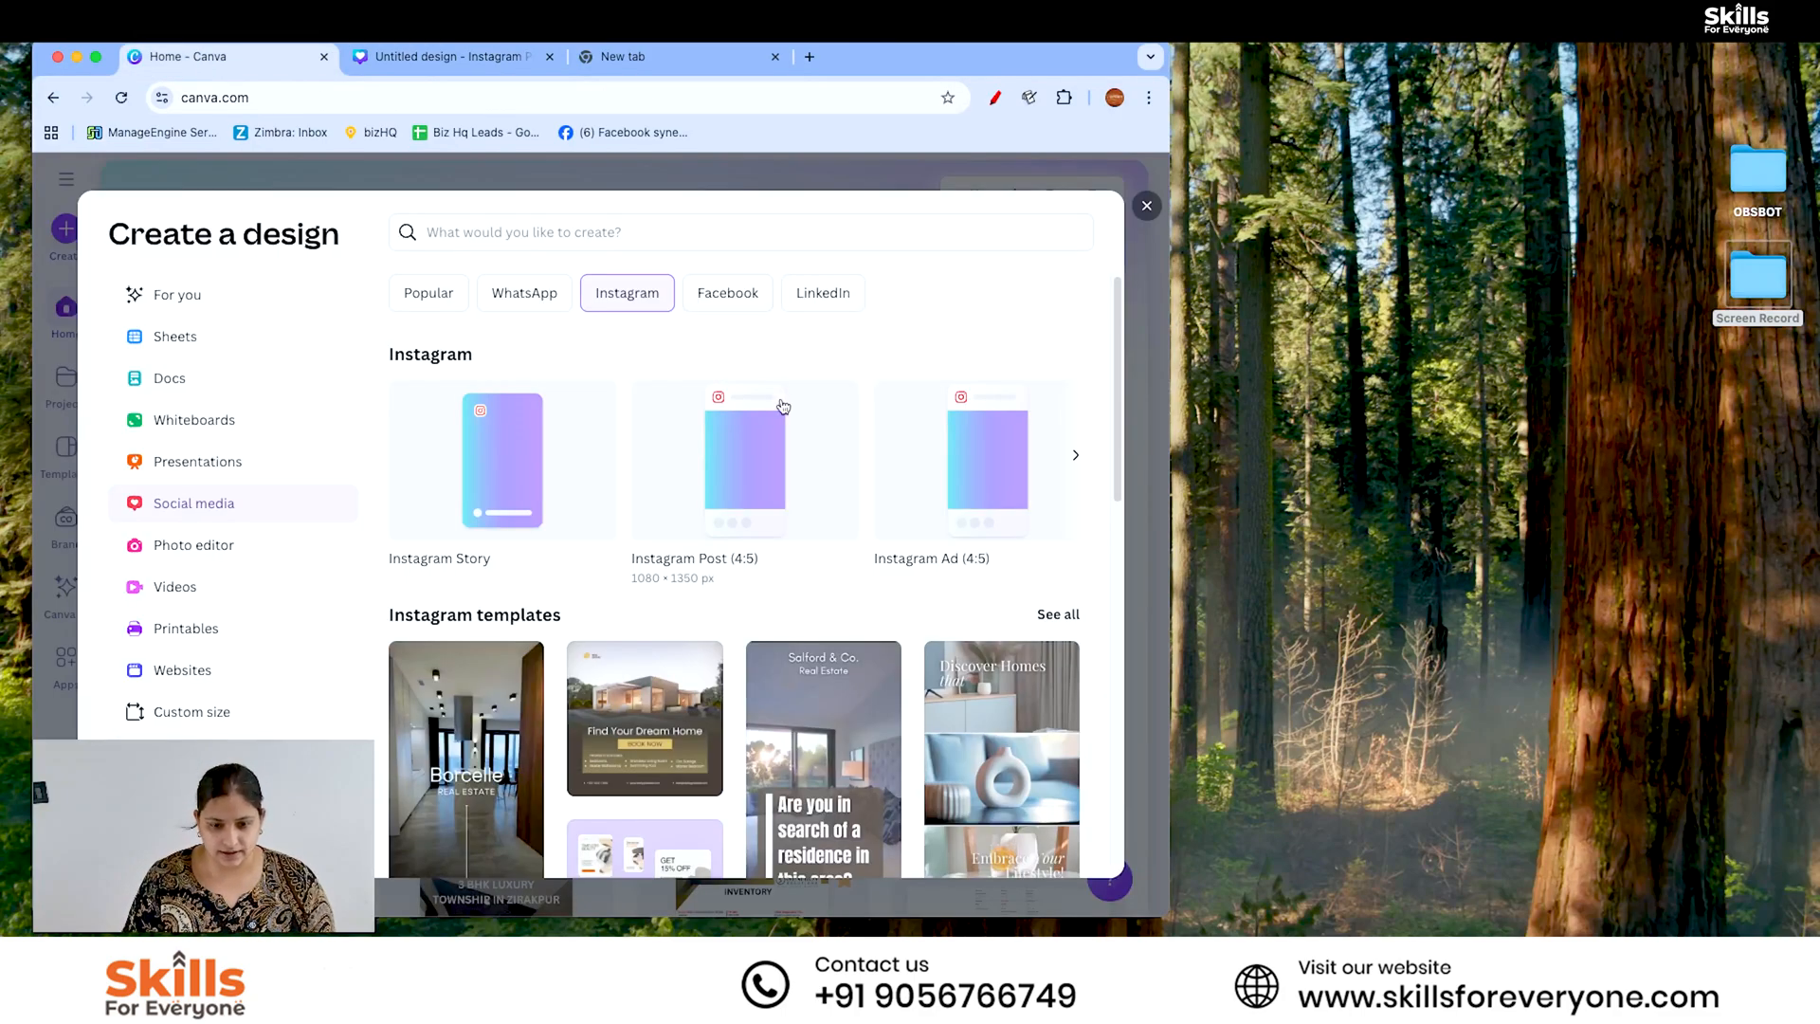
click(1075, 456)
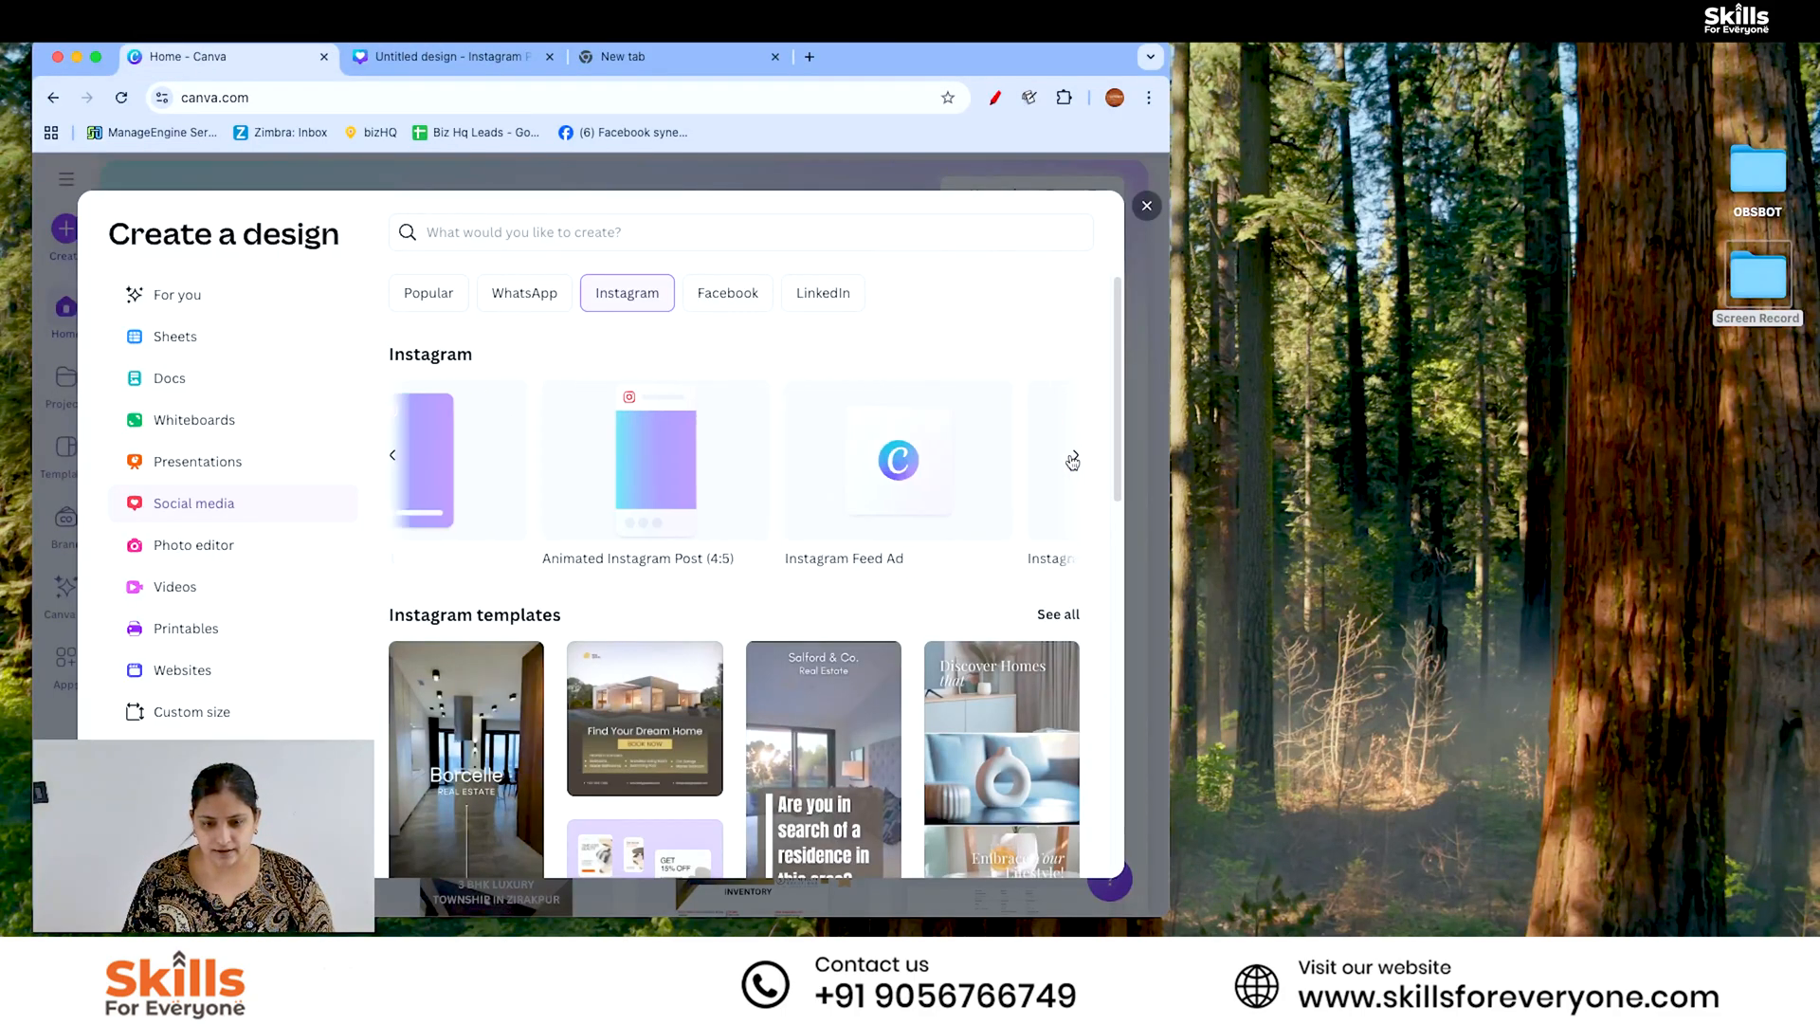
click(1146, 206)
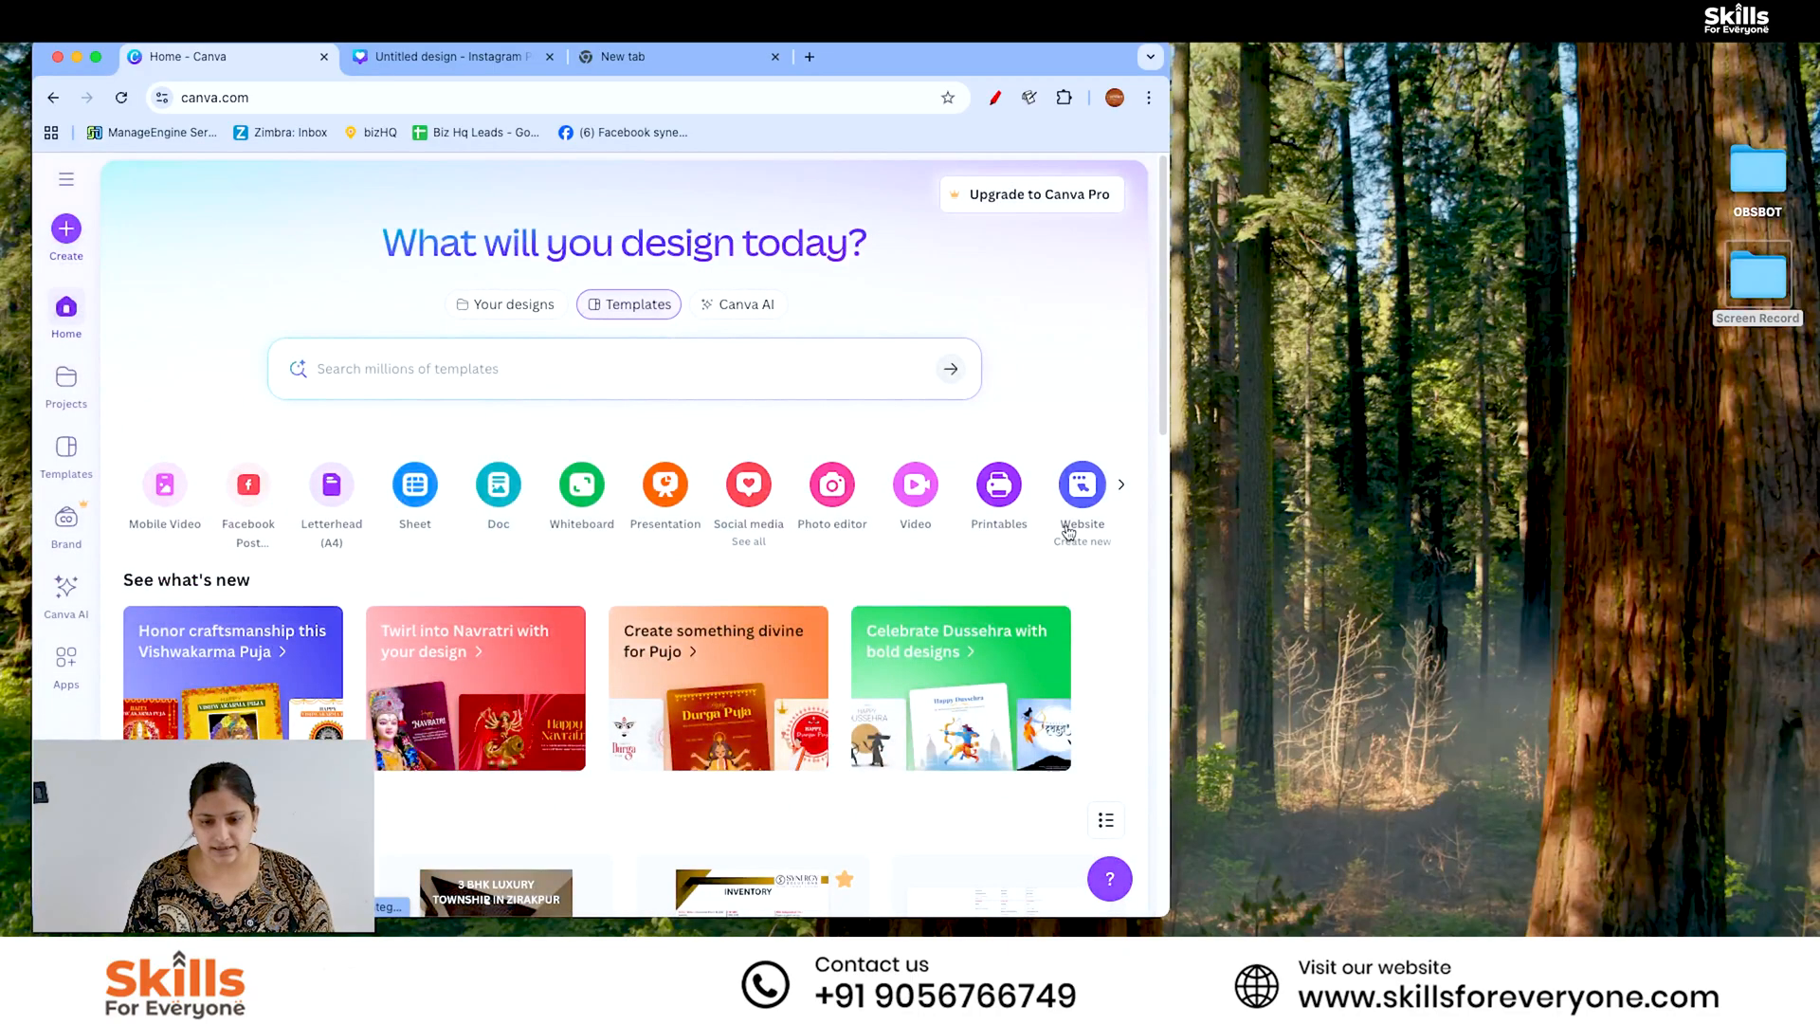
- Create a new custom-size square design of 1080 × 1080 px
click(66, 229)
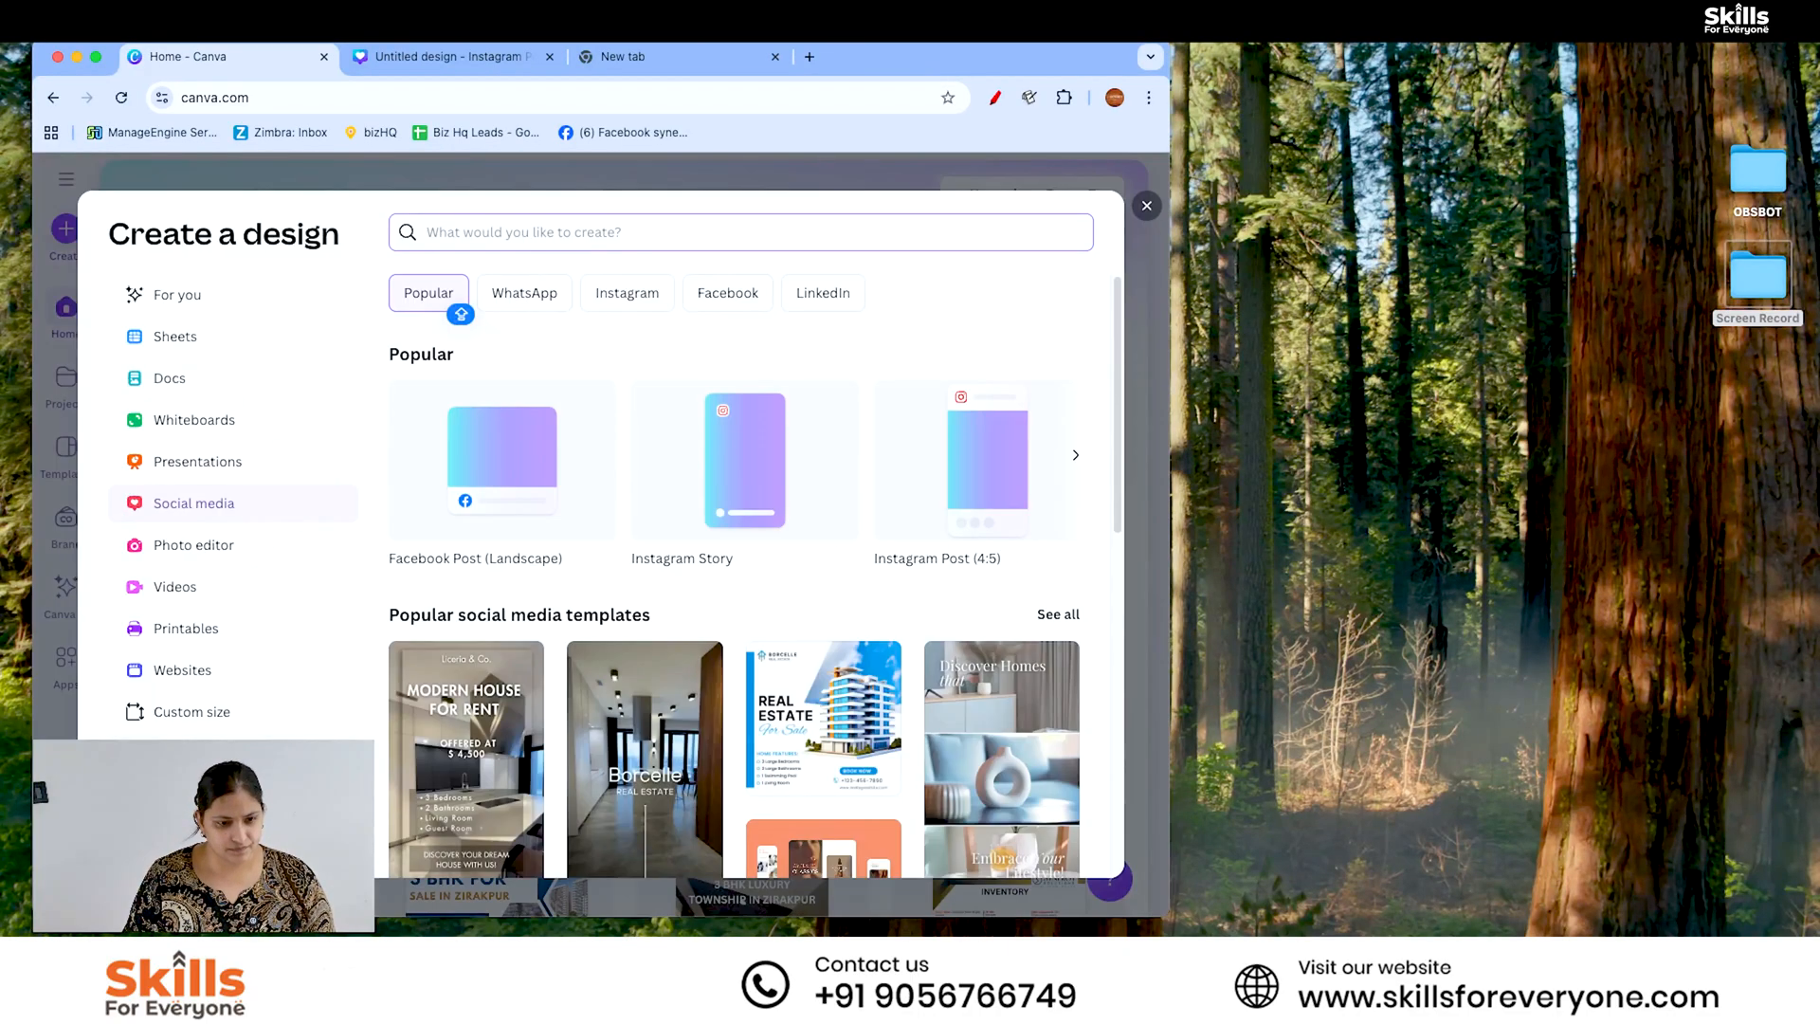
click(204, 711)
text(1)
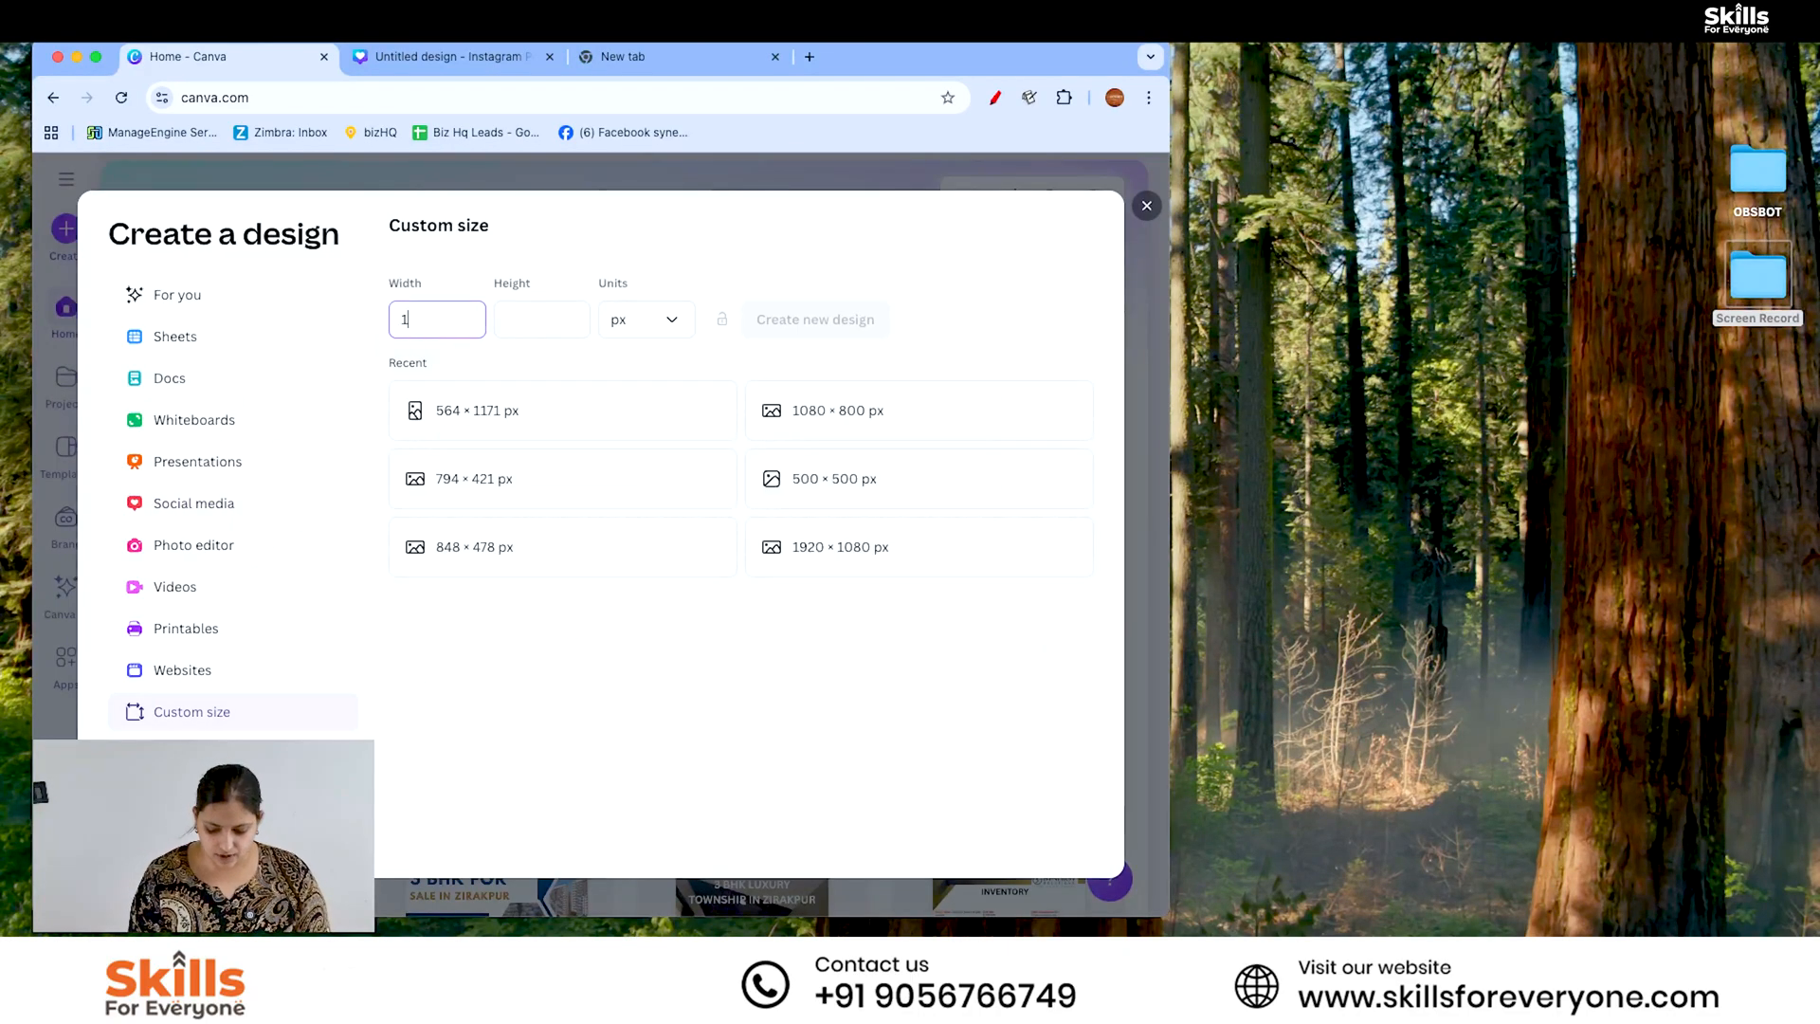
text(080)
key(Tab)
text(1)
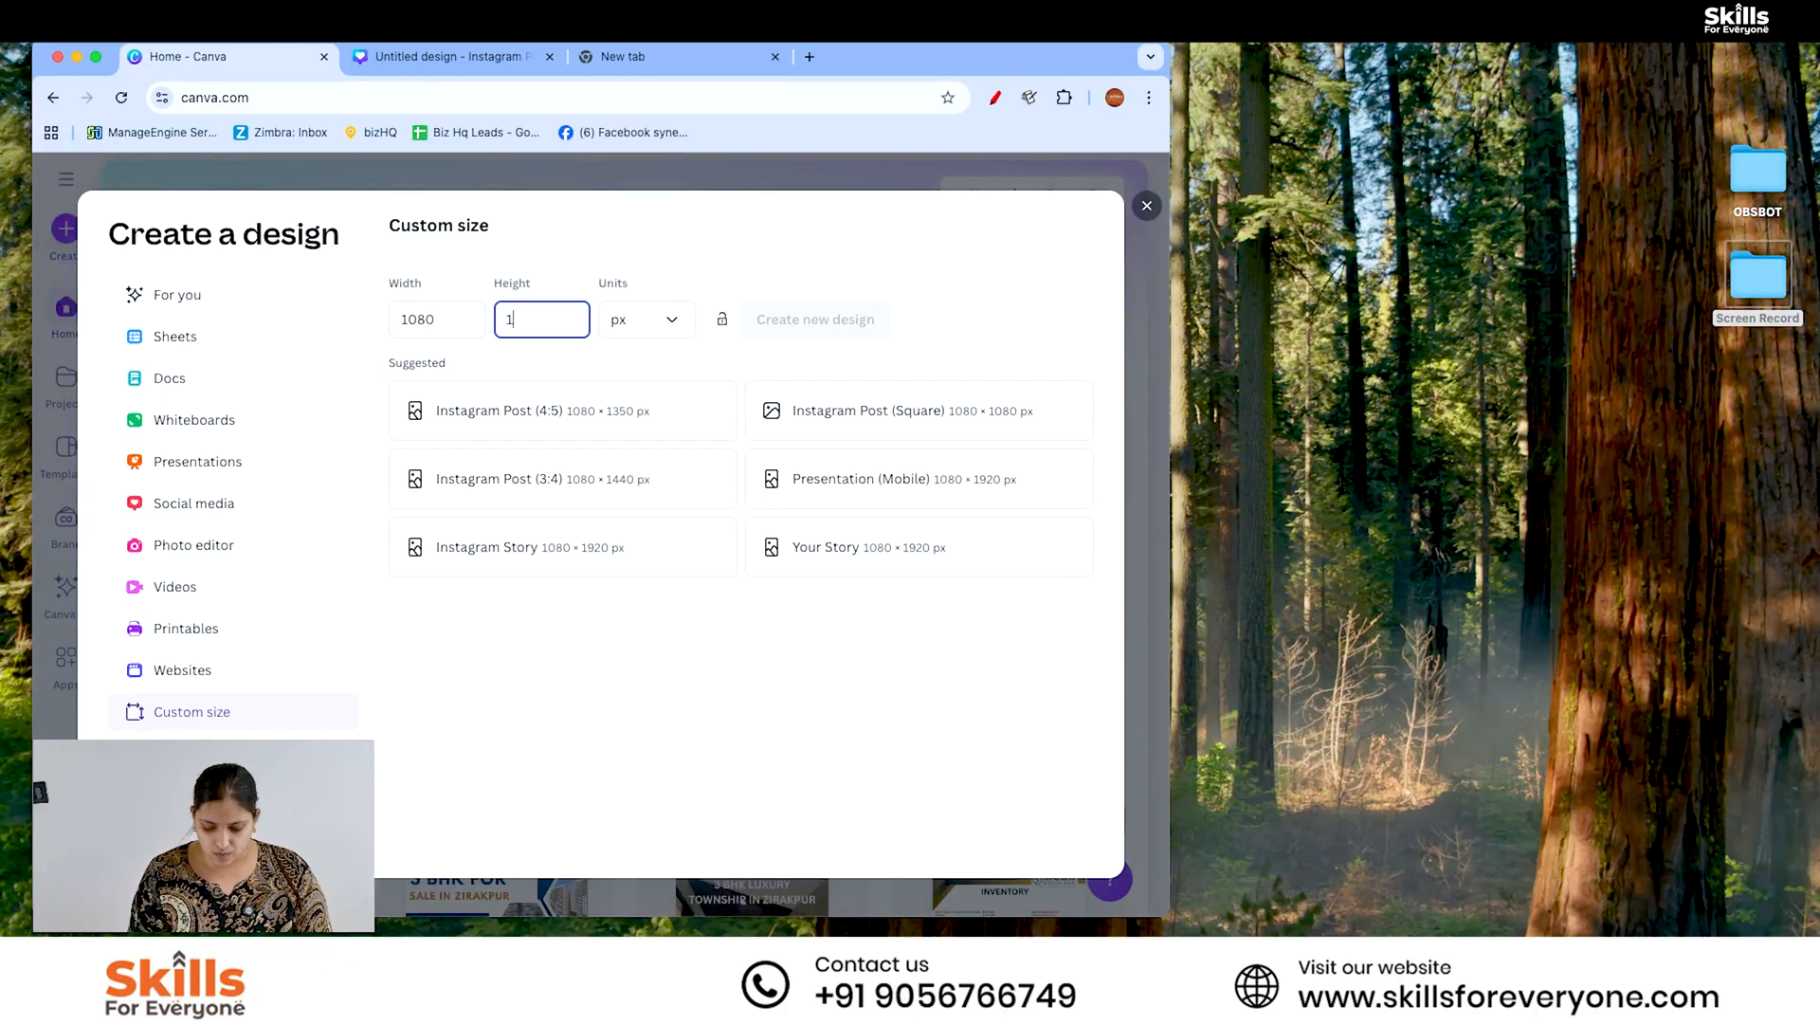
click(766, 315)
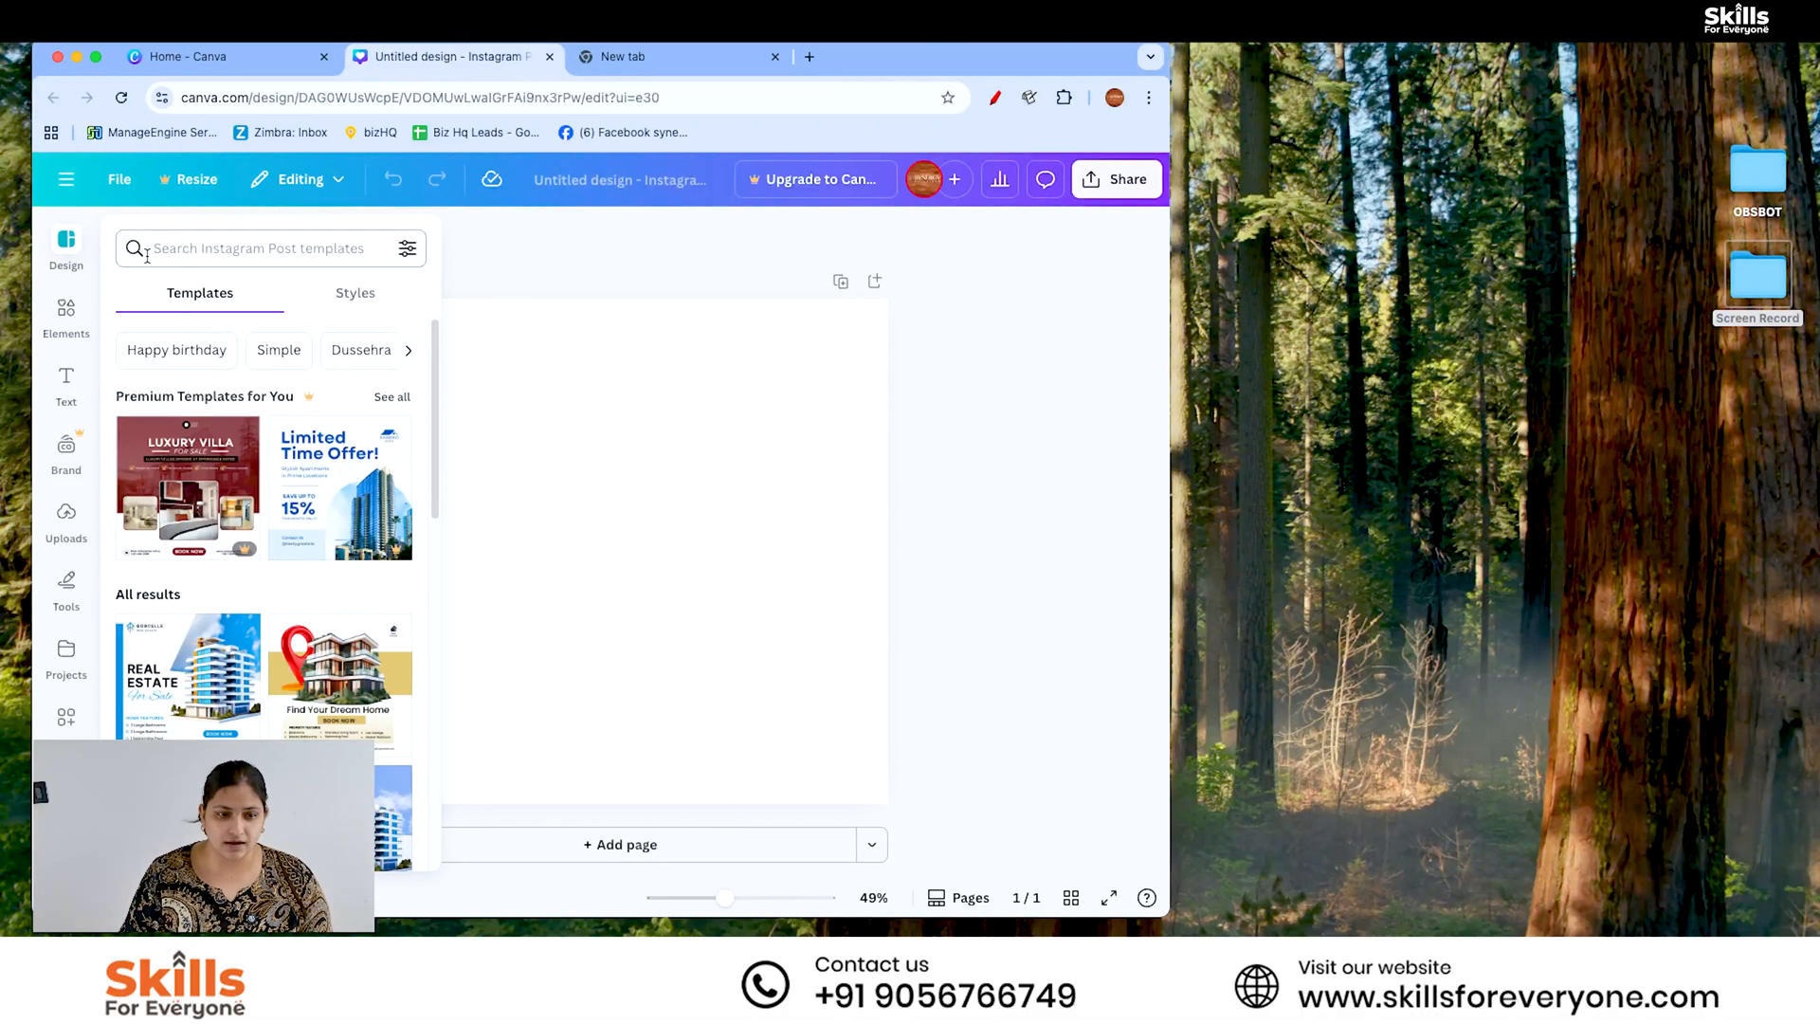
- Search the design templates for DIGITAL MARKETING LEARN
click(217, 246)
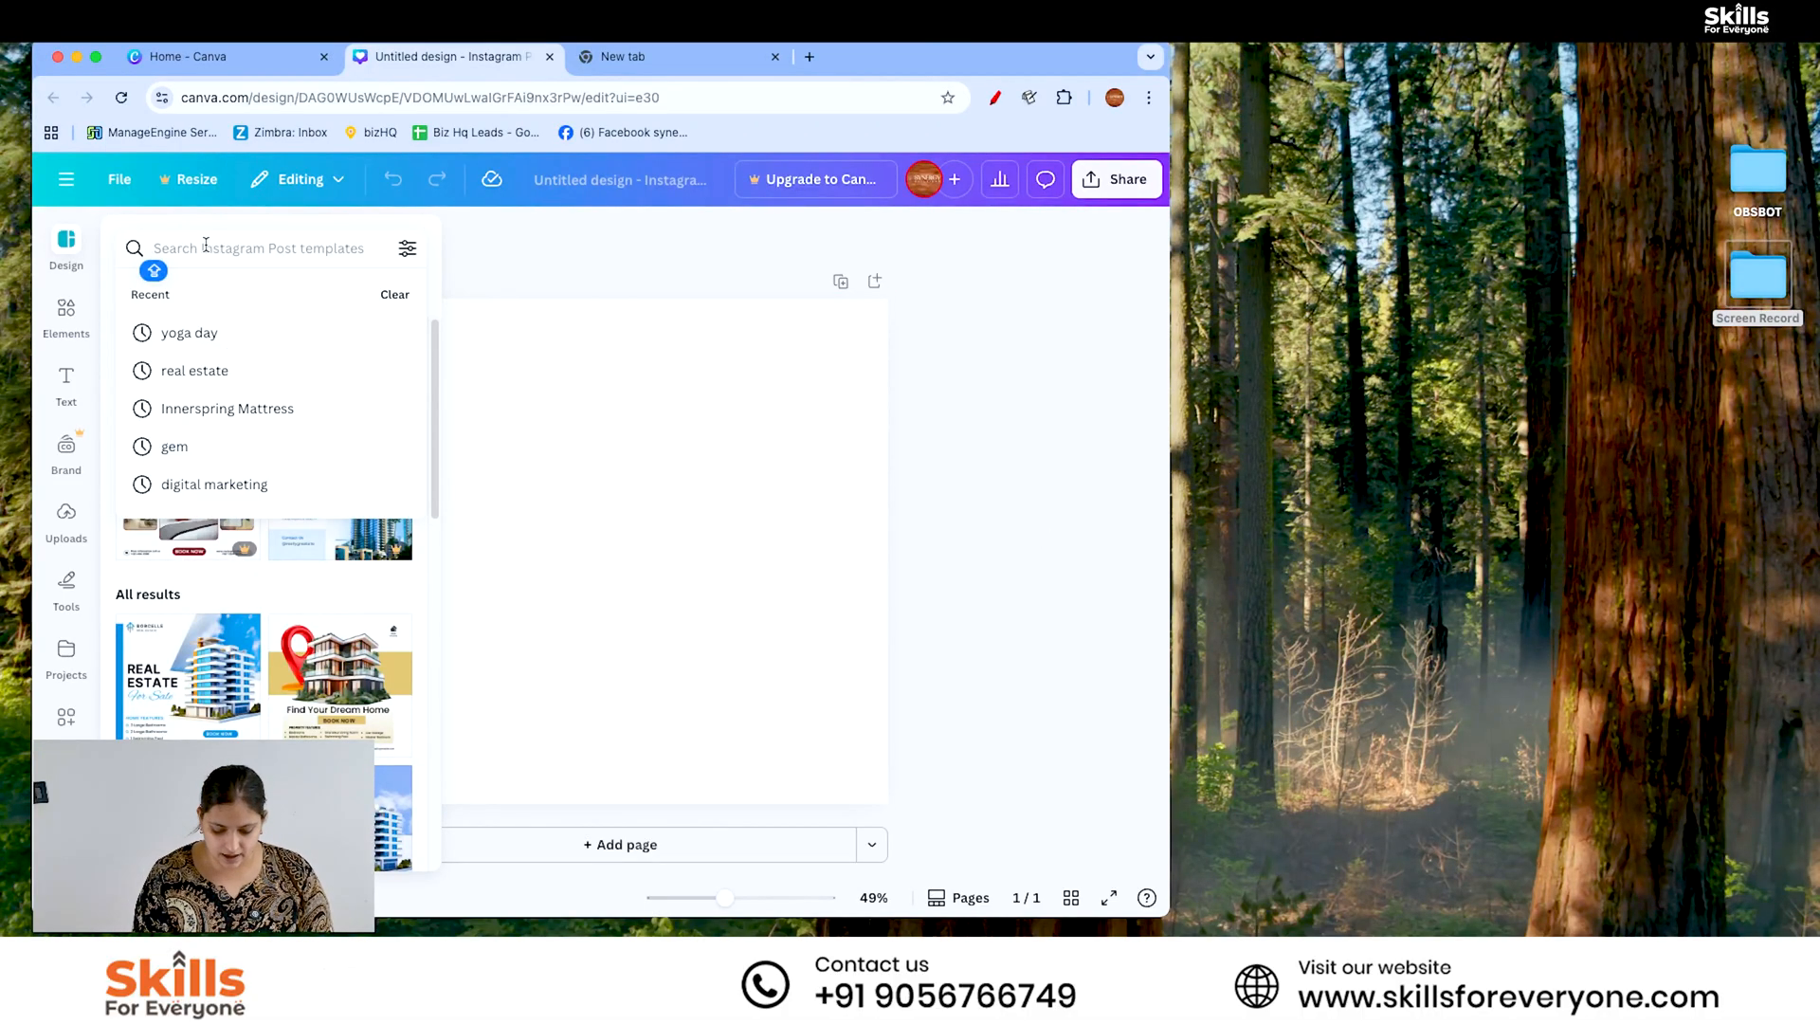
text(DIGITAL)
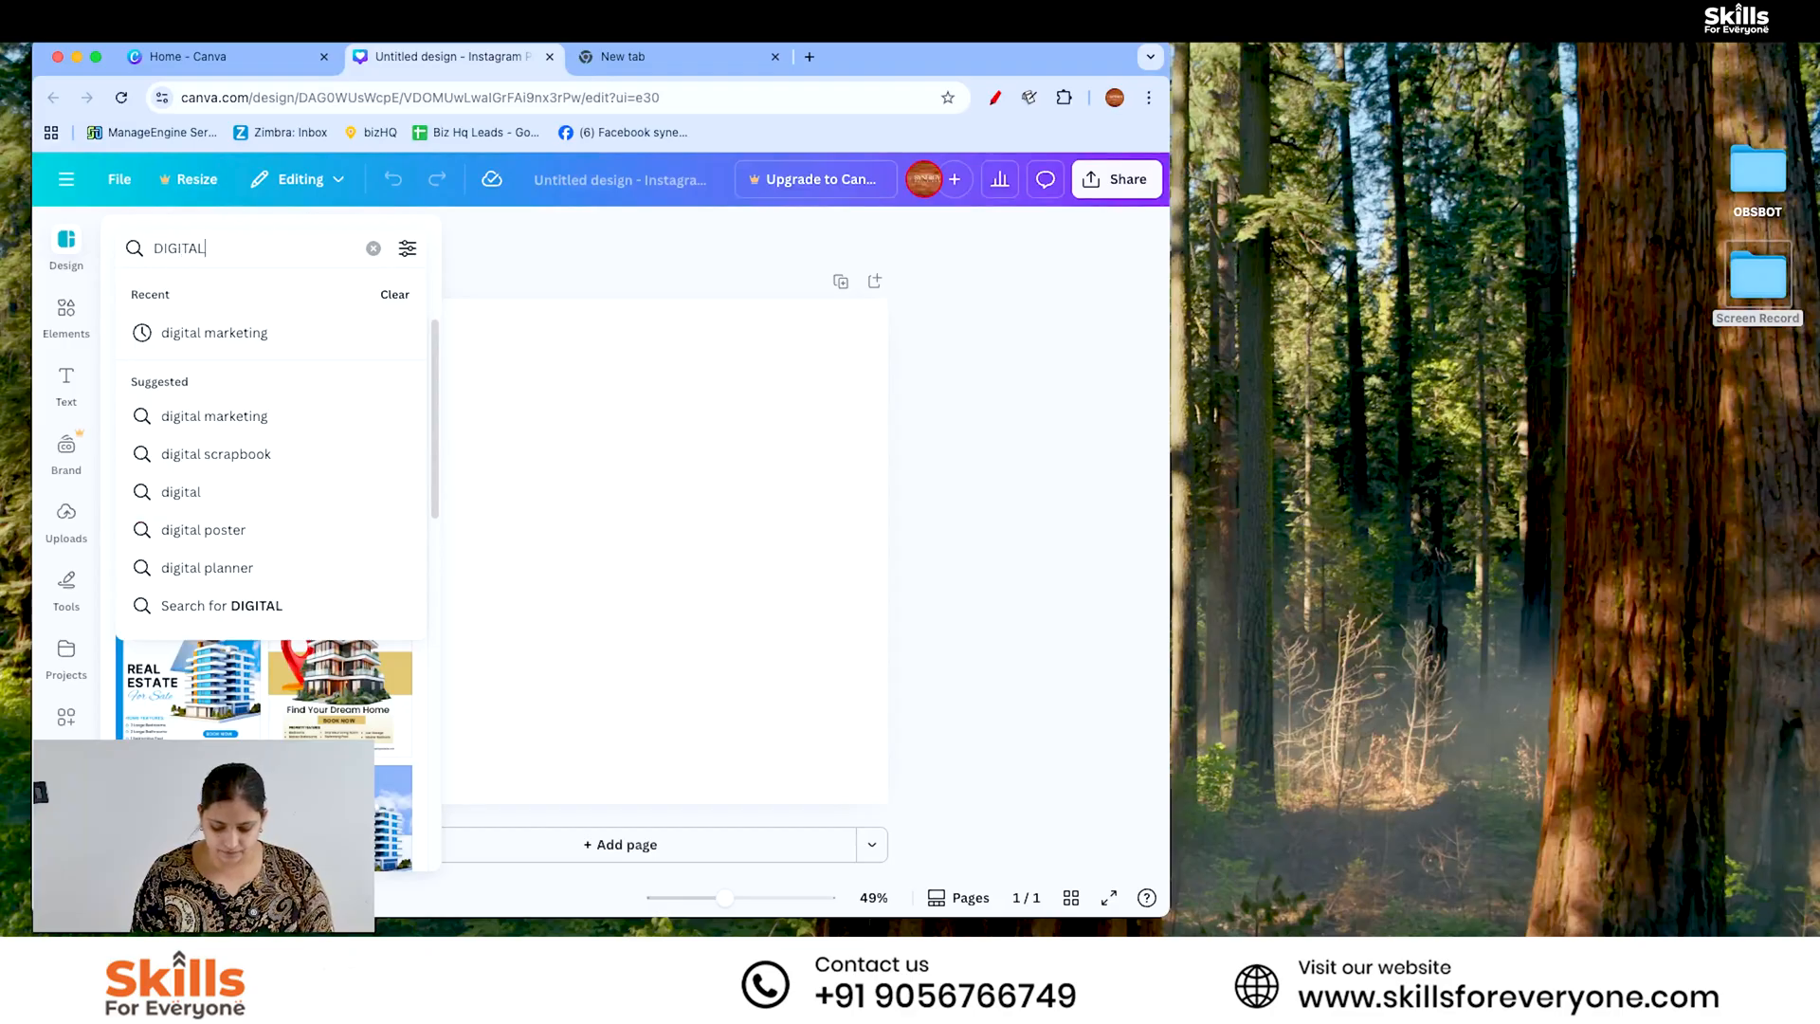
text( MARKETING)
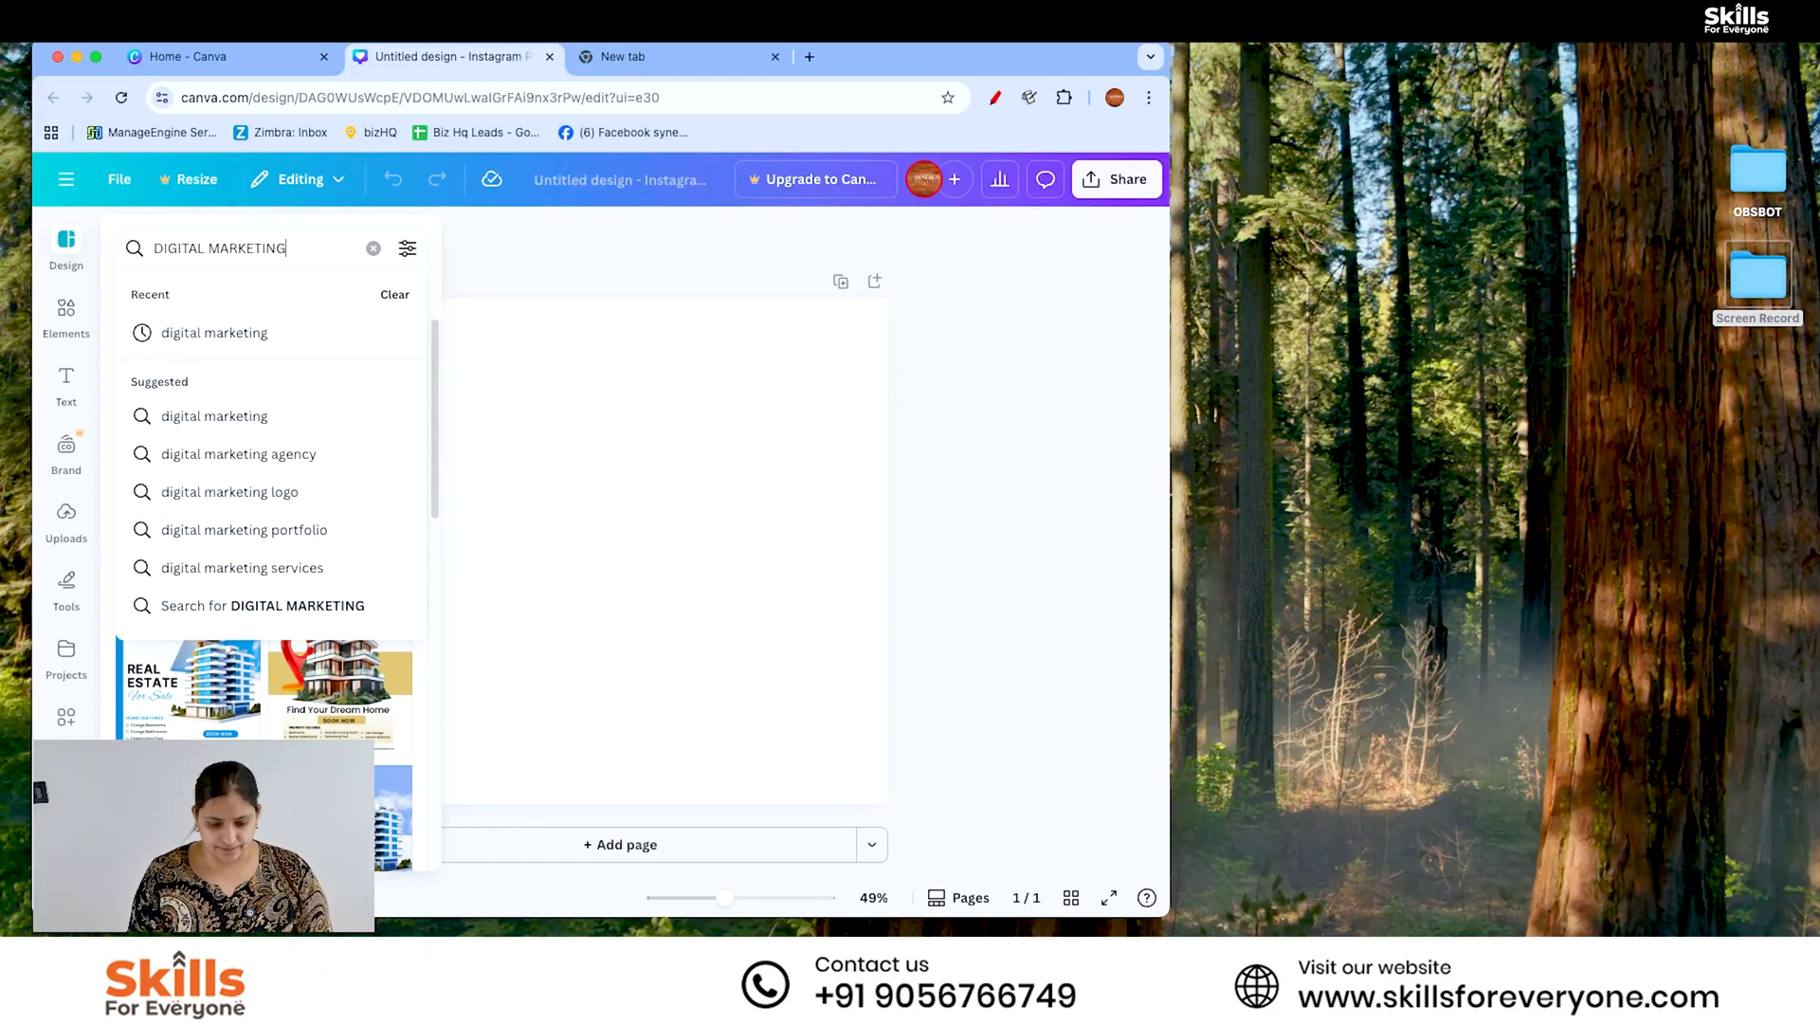
text( LEARN)
key(Return)
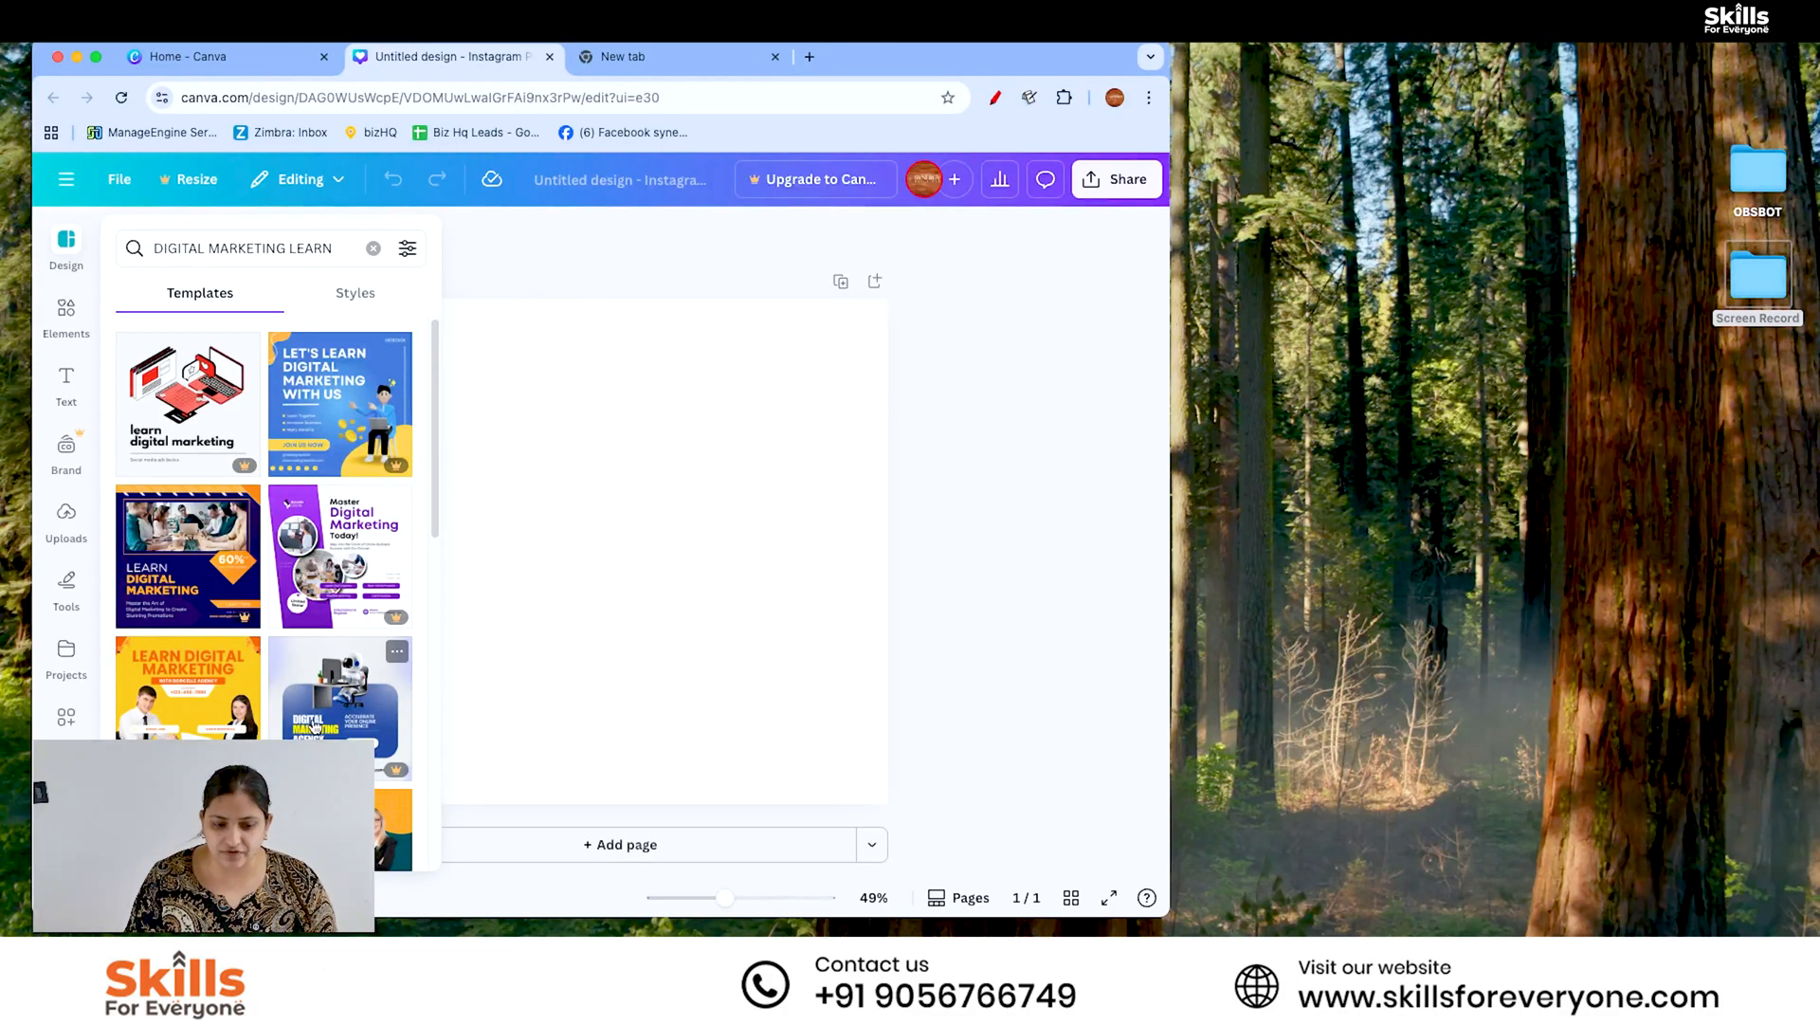
- Add a circle shape to the blank page and enlarge it to nearly fill the whole square
click(69, 327)
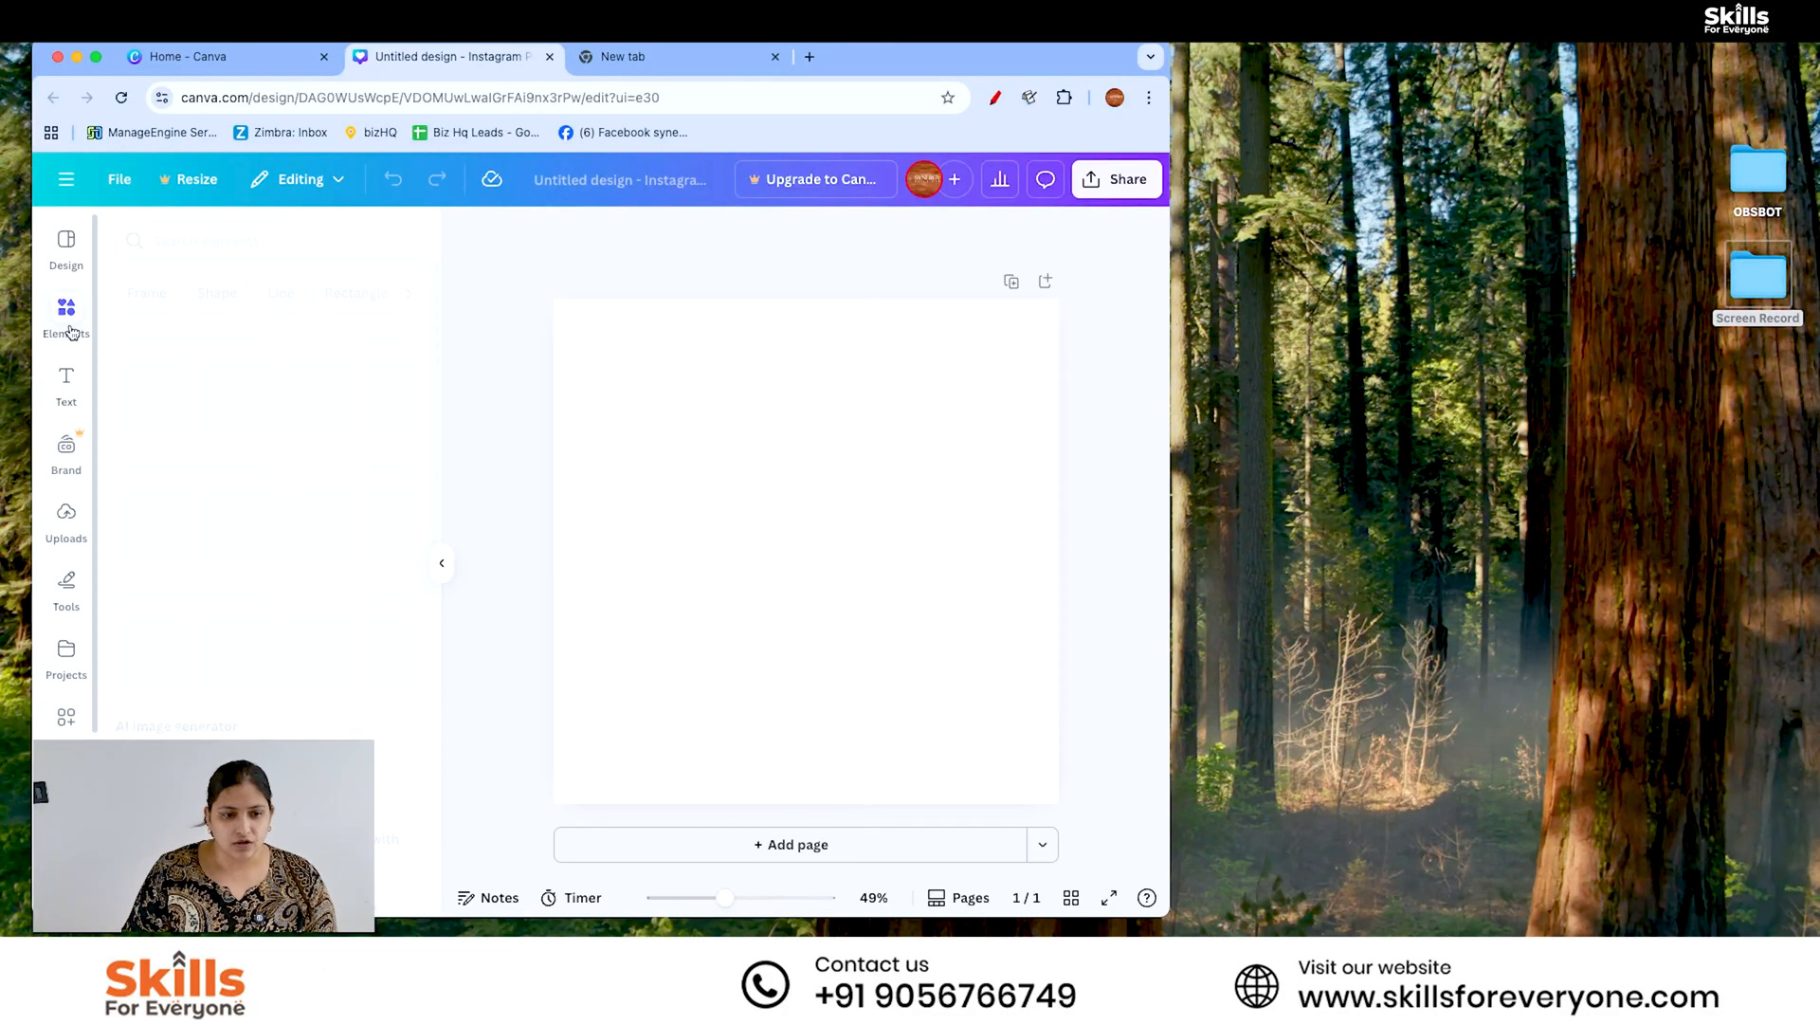
click(188, 520)
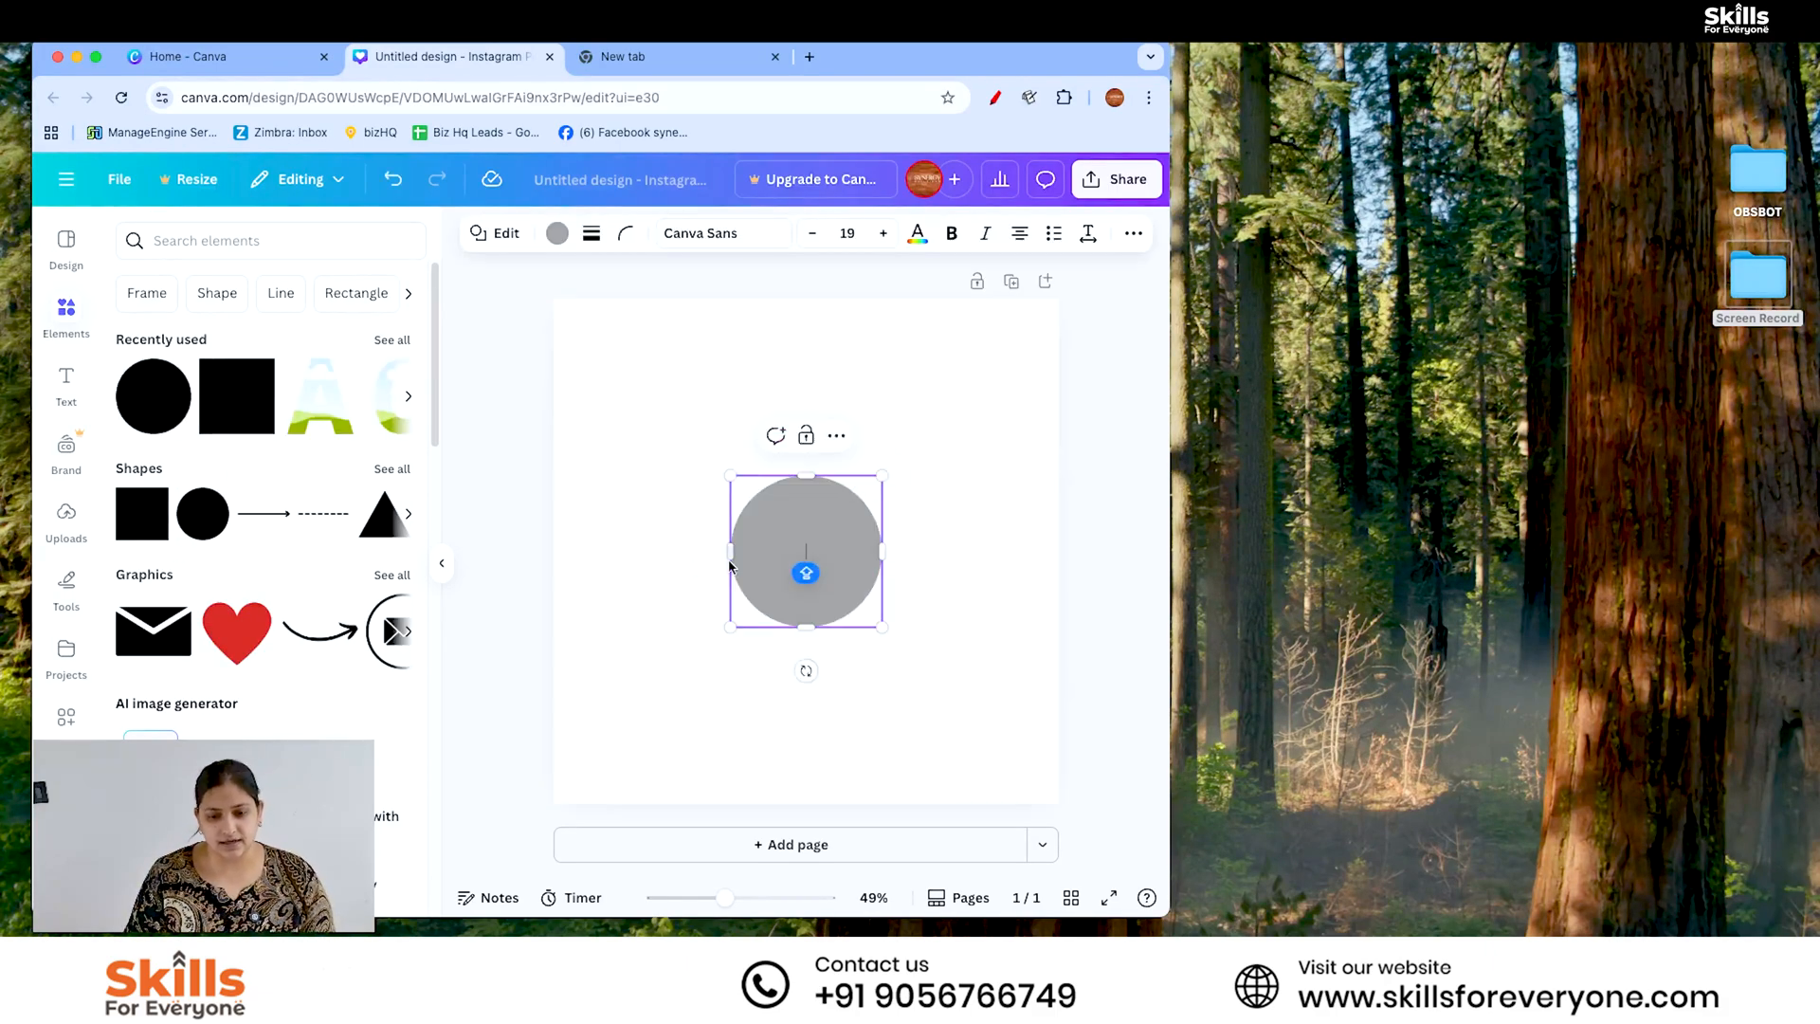
drag(883, 631, 1048, 793)
drag(960, 701, 822, 542)
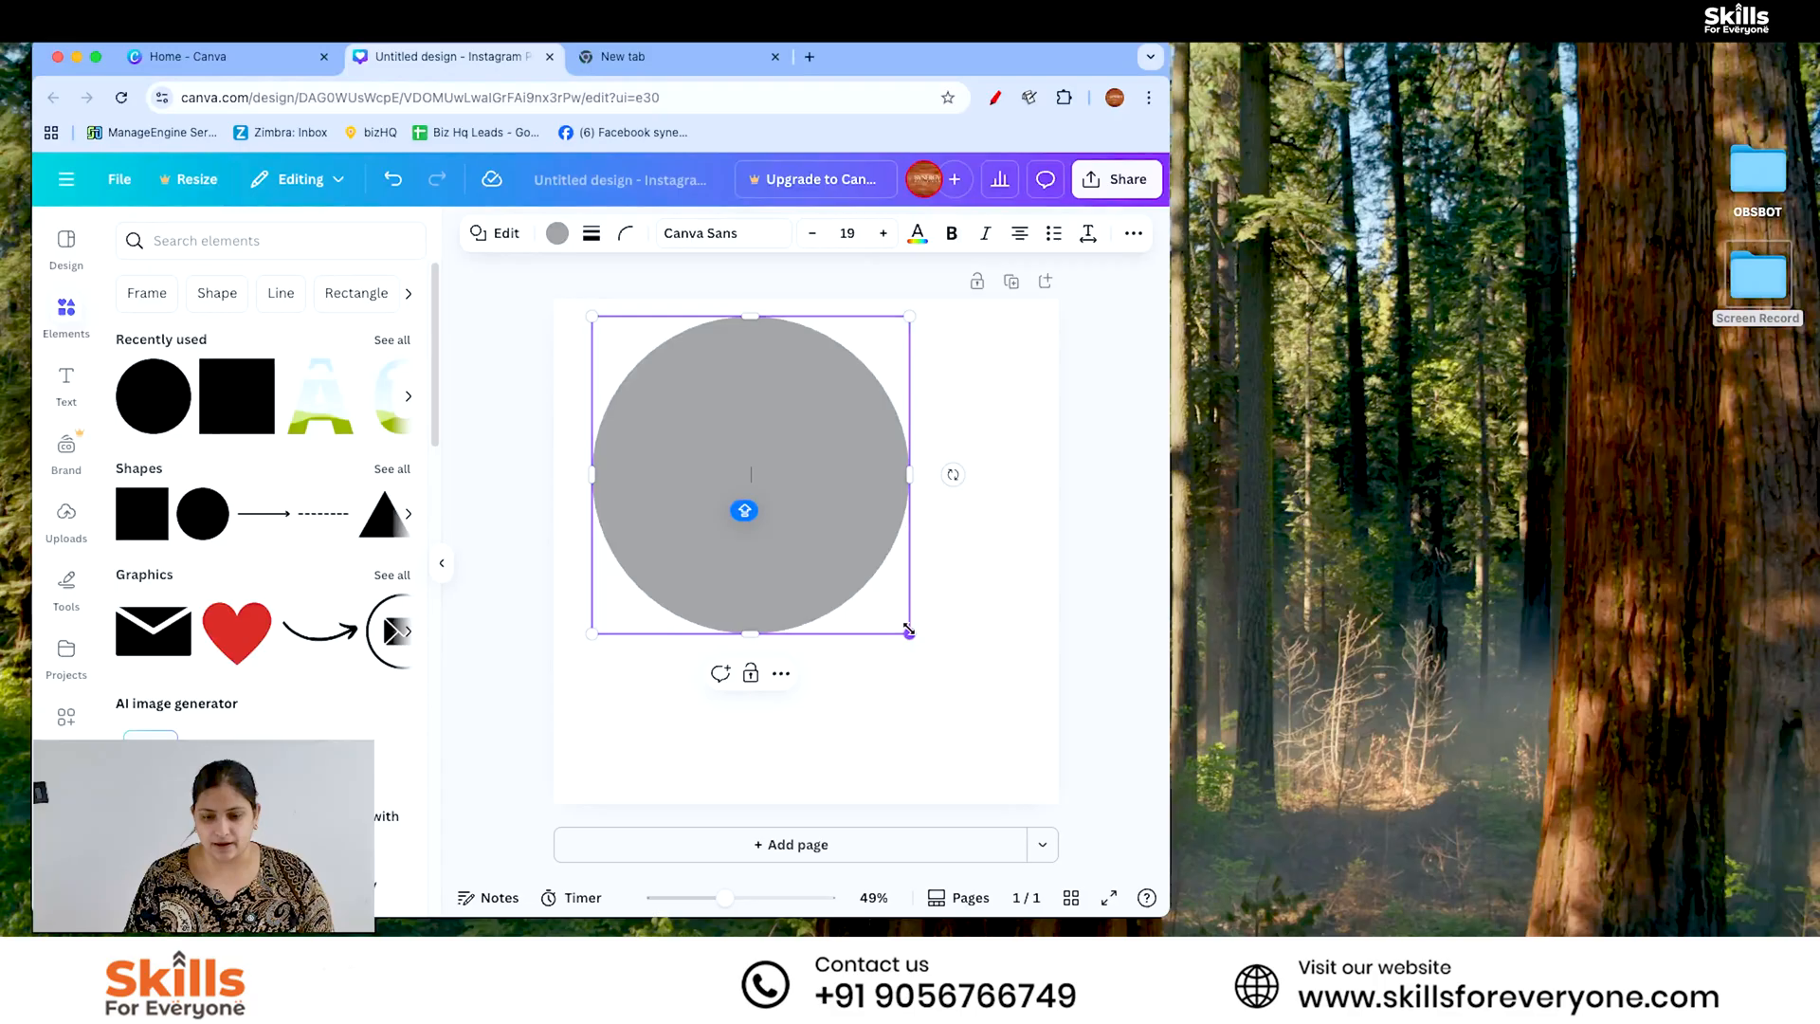
mouse_move(907, 629)
mouse_down()
mouse_move(1083, 806)
mouse_move(875, 639)
mouse_move(887, 648)
mouse_up()
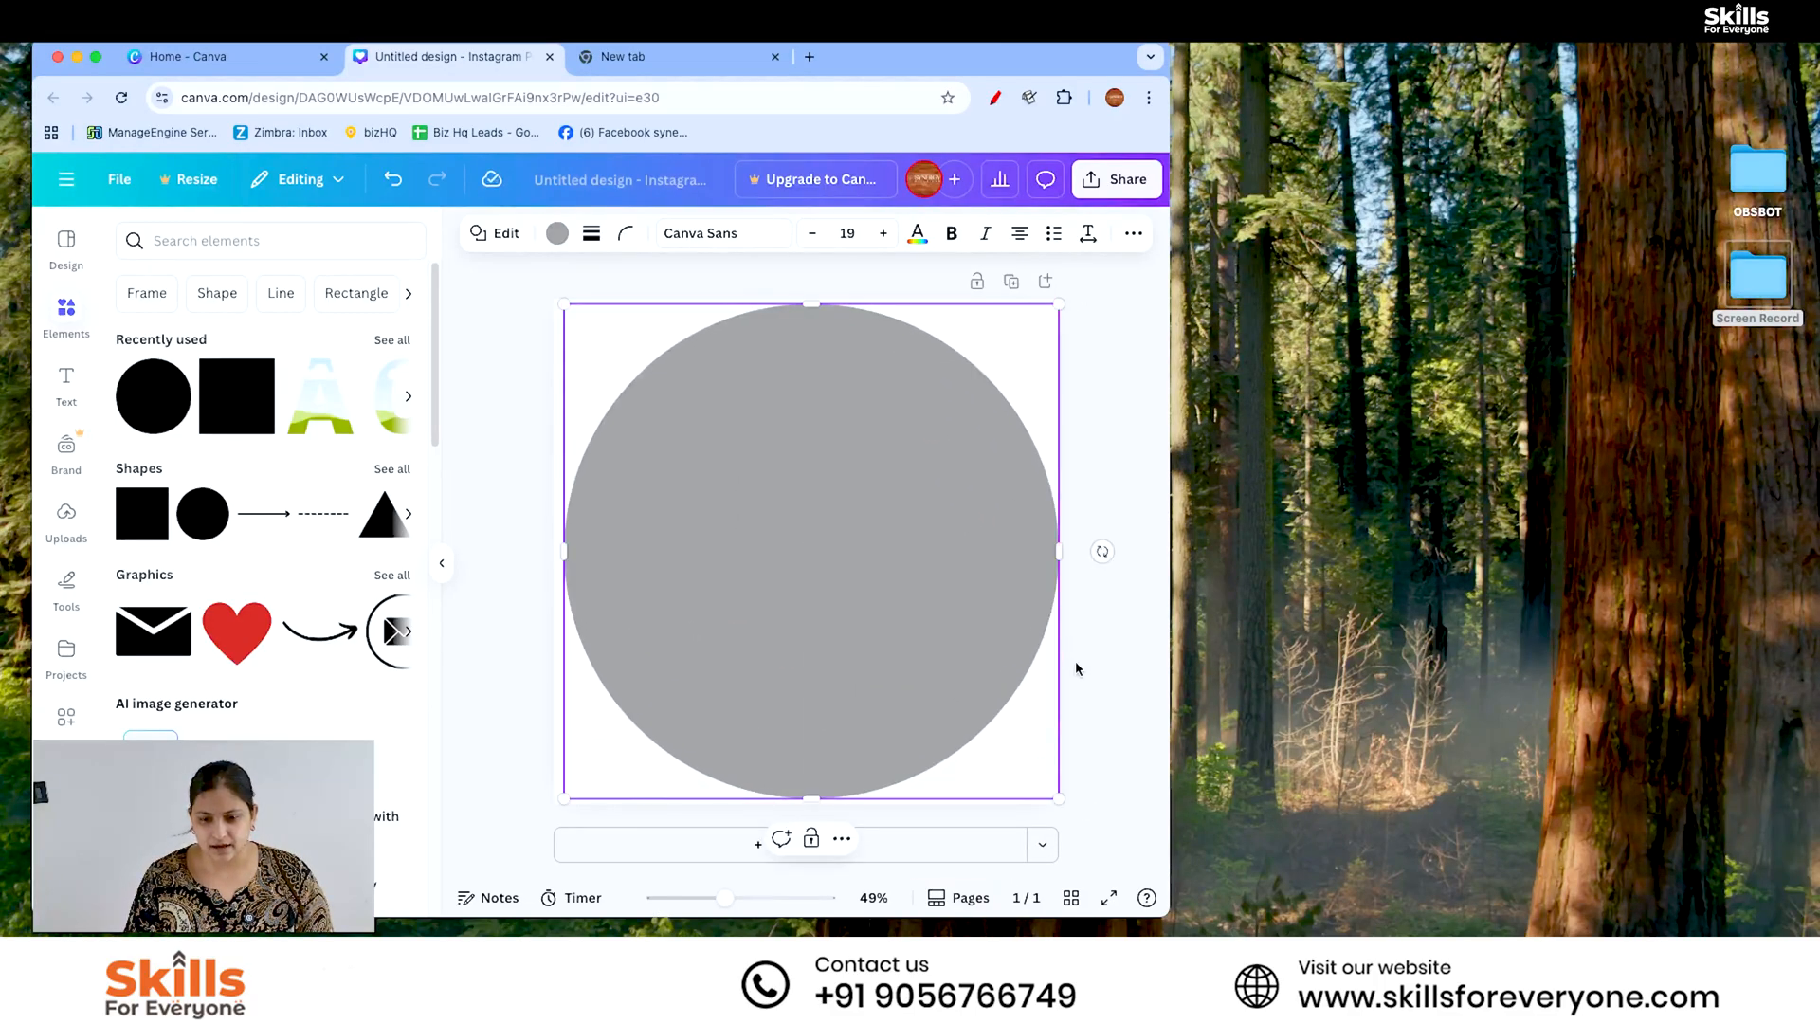
- Fill the large circle with violet from the default solid colors, after trying a pinkish purple
click(557, 234)
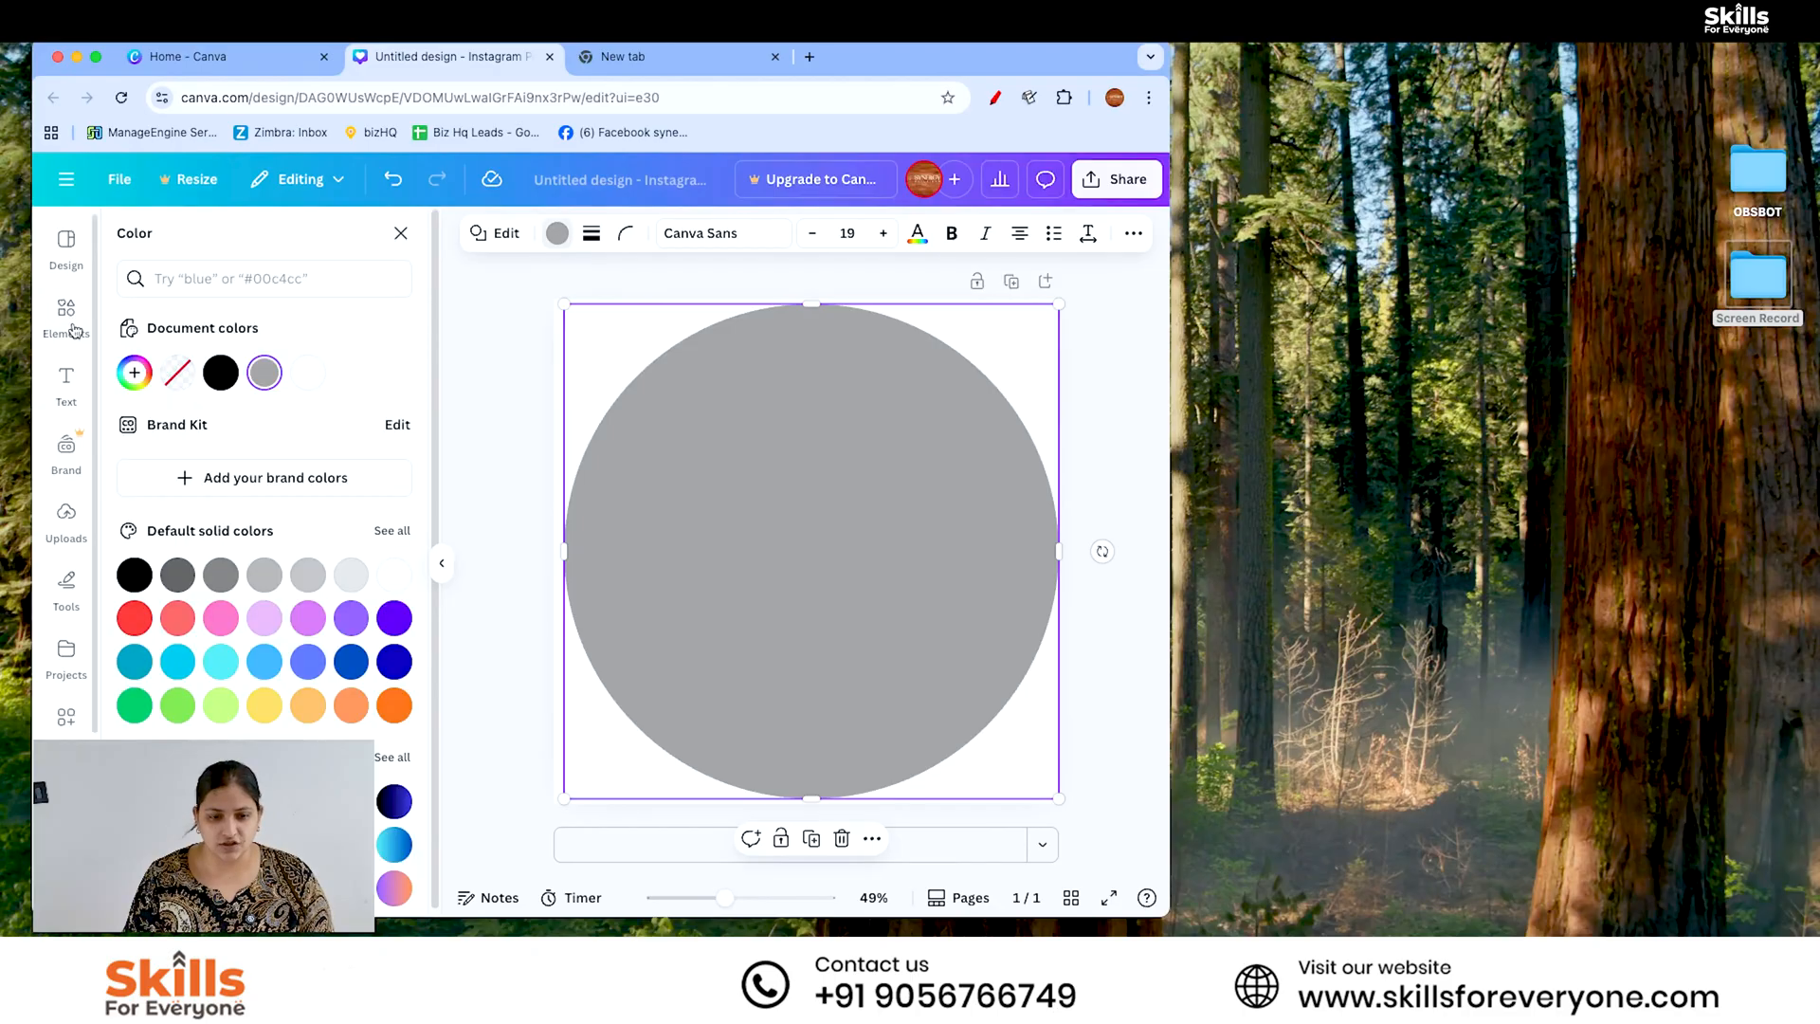
click(309, 620)
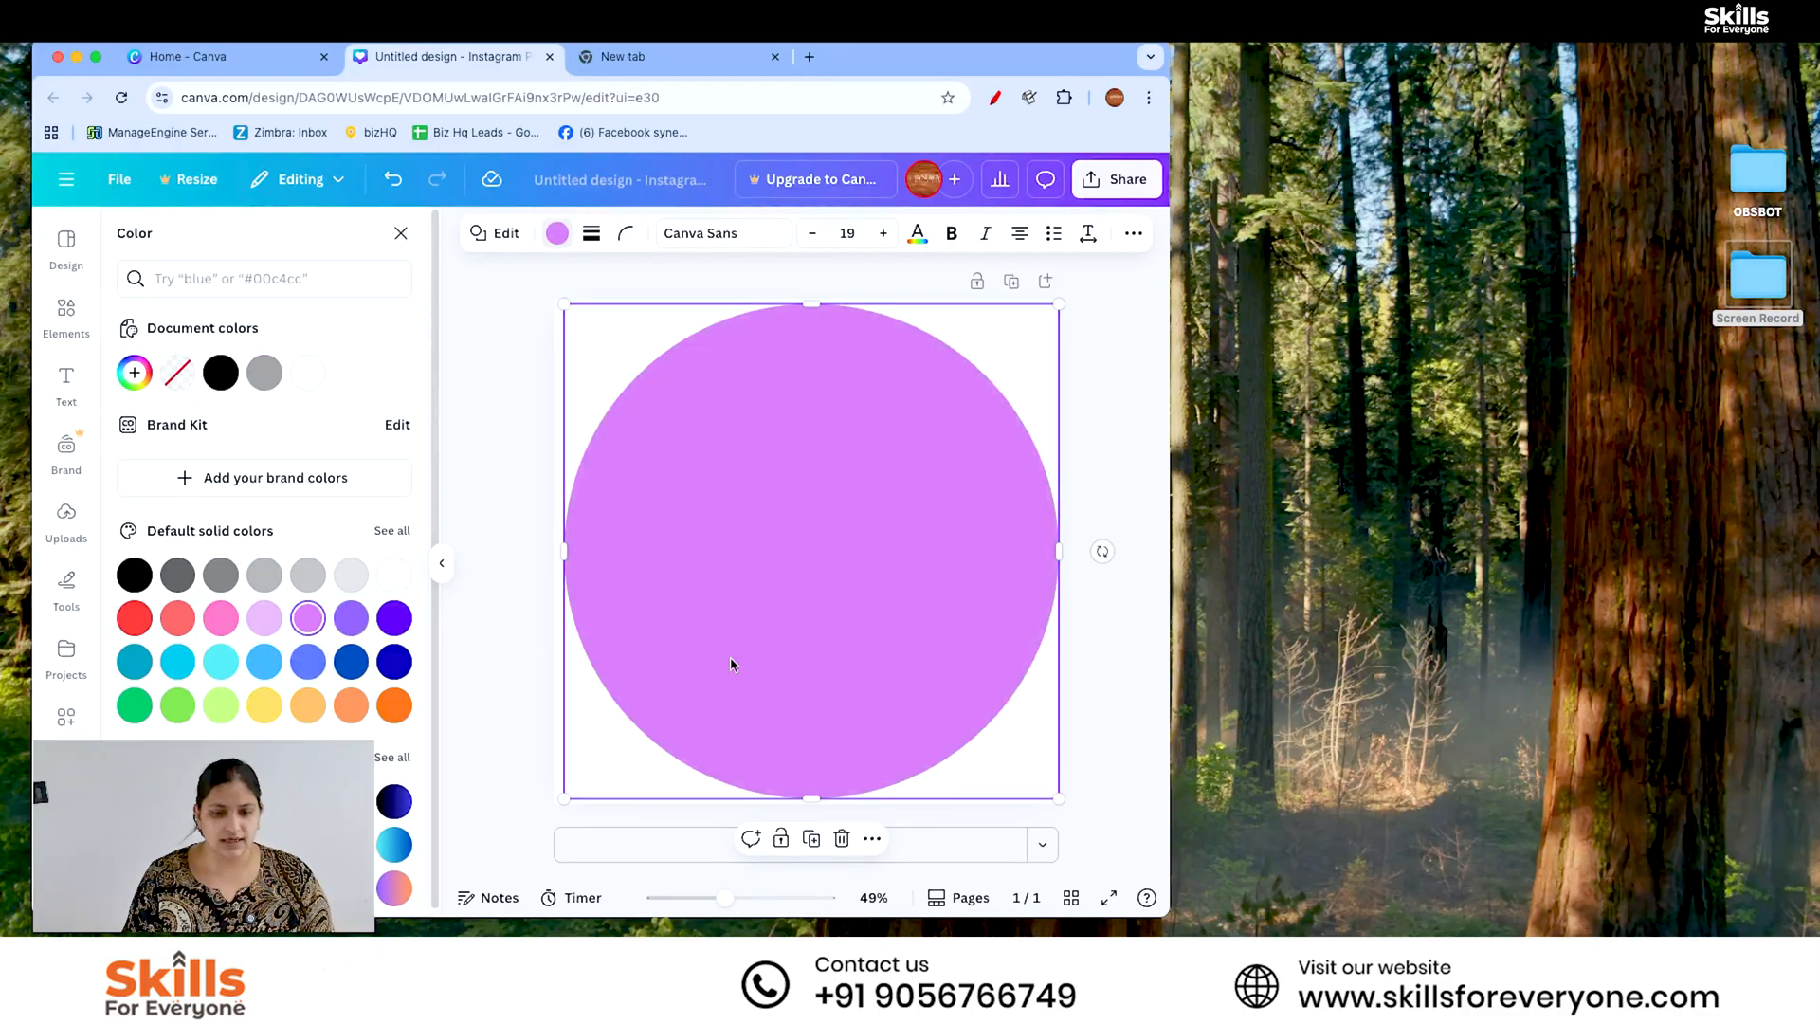
click(351, 618)
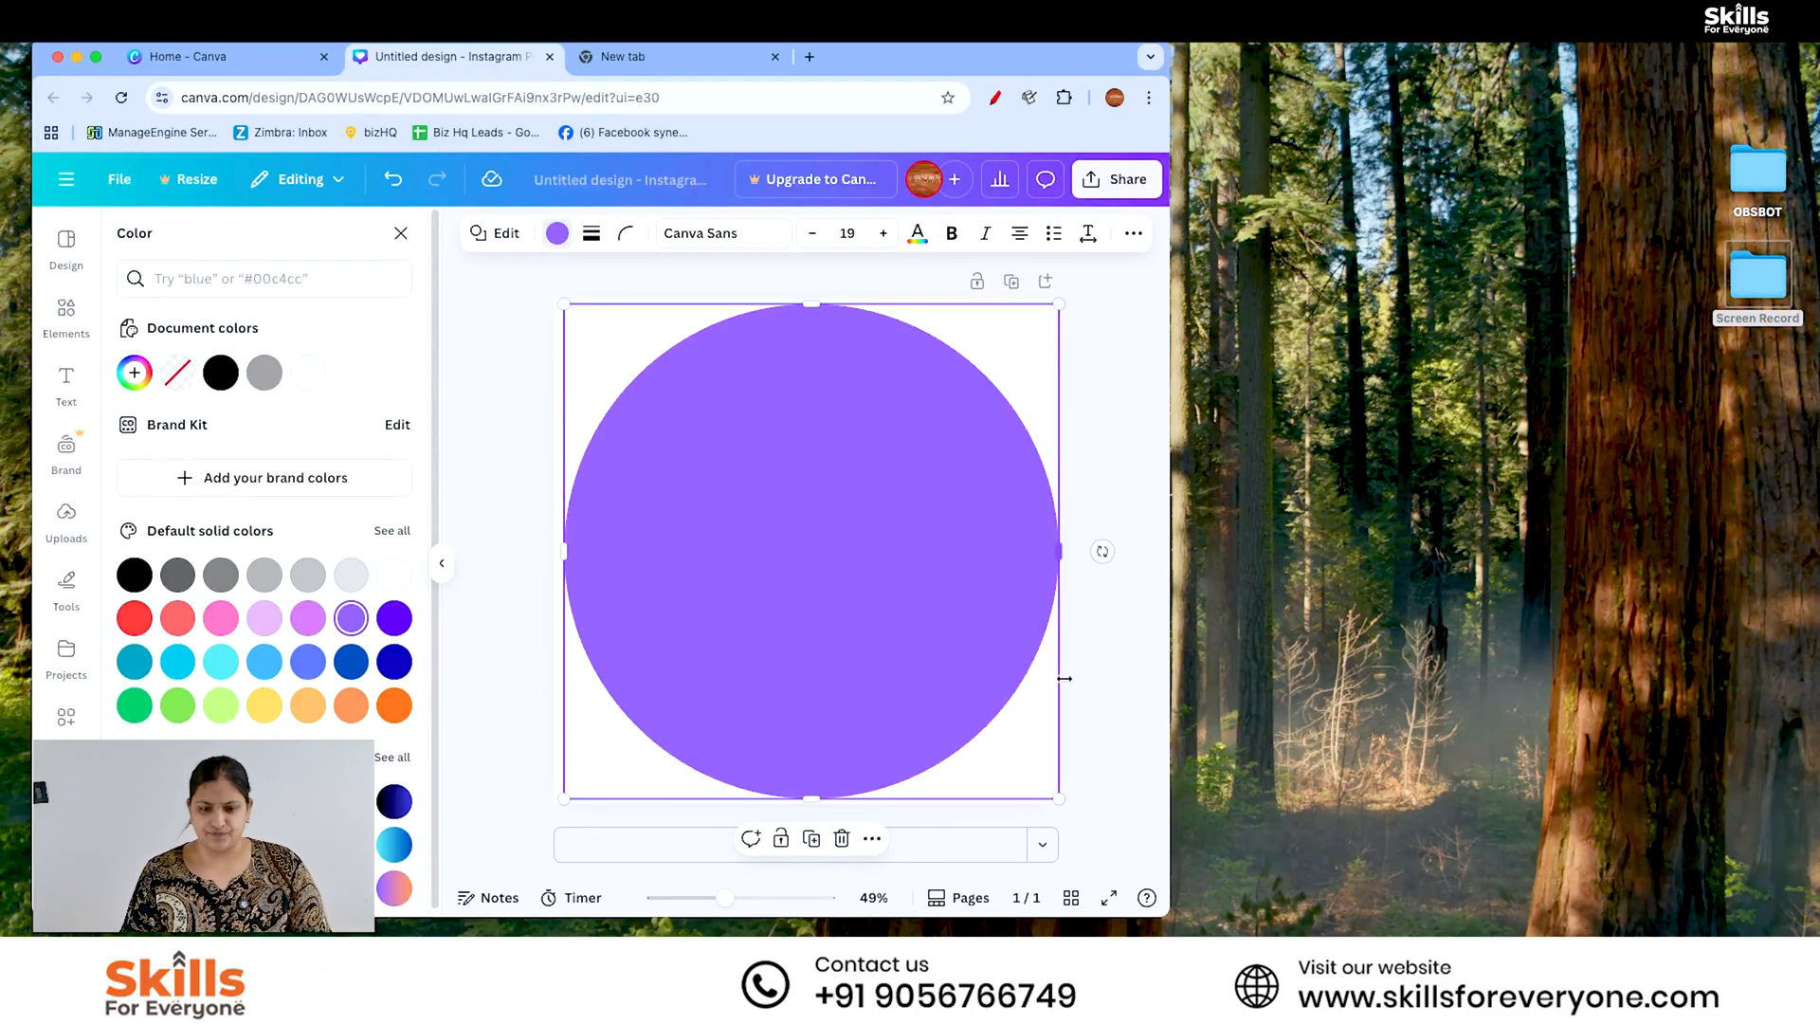
key(Escape)
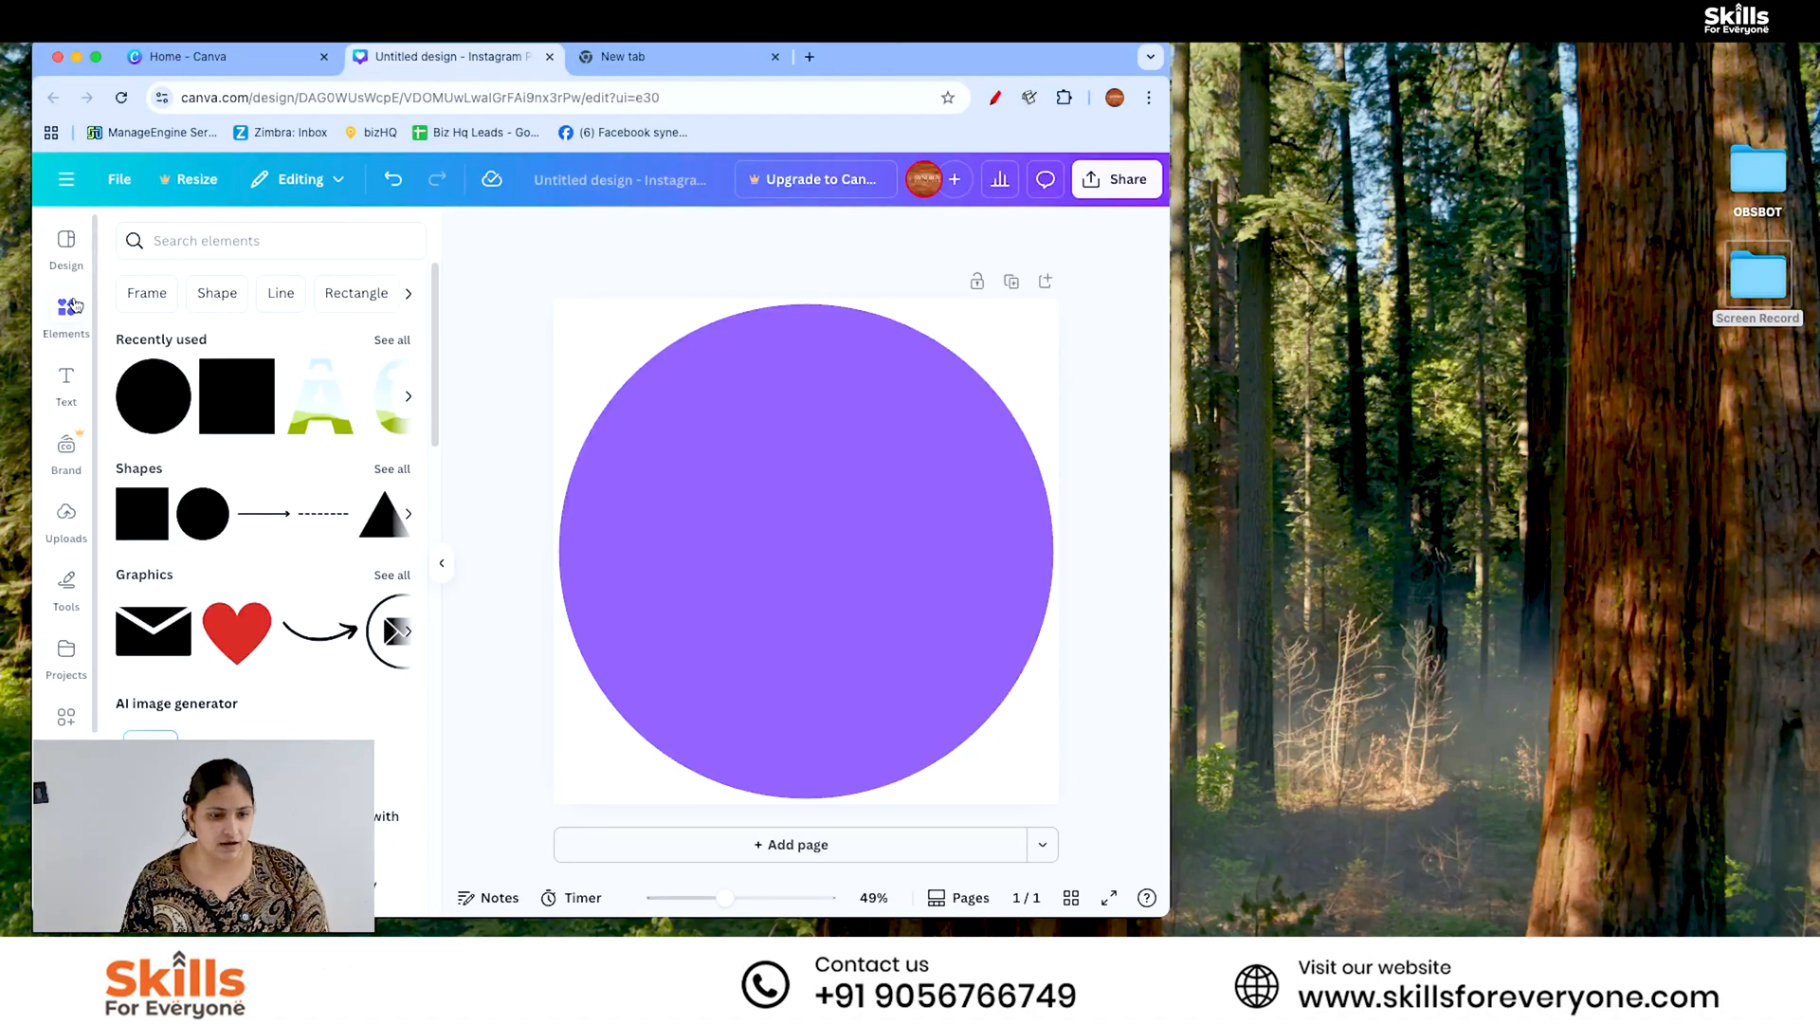
- Search the elements for LEARN DIGITAL MARKETING and browse the matching graphics
click(177, 248)
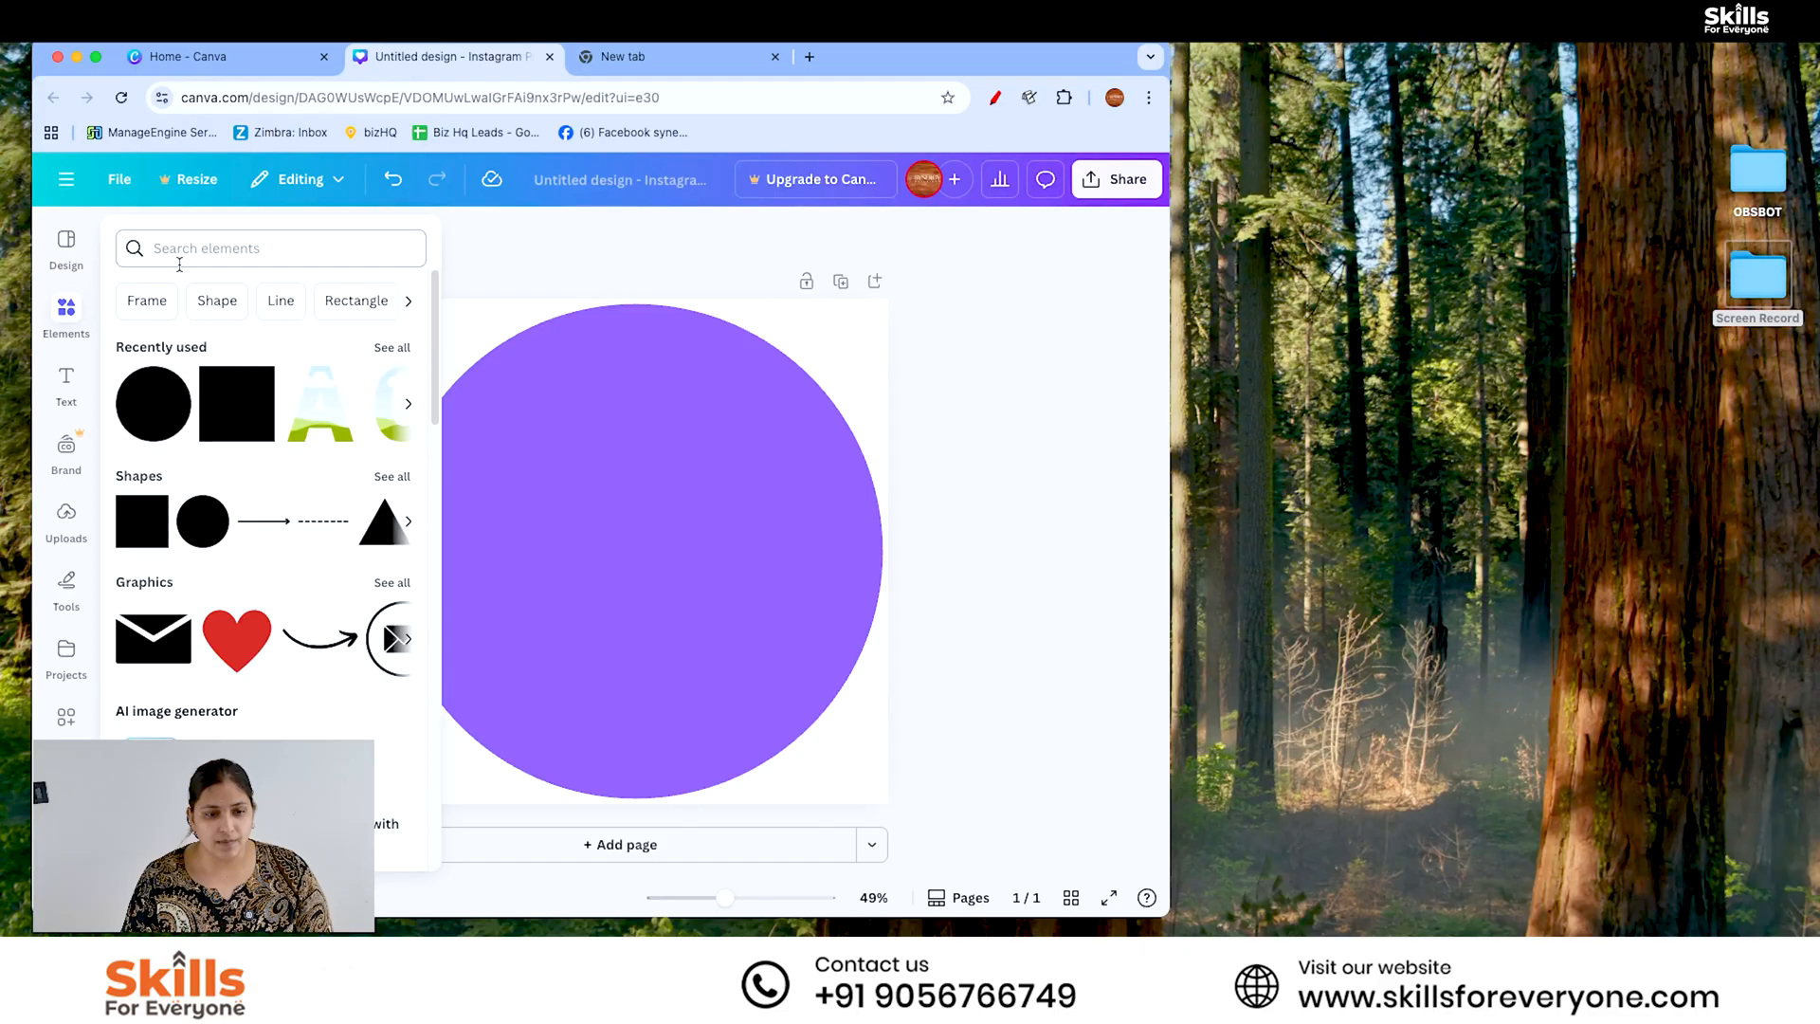
text(LEARN DI)
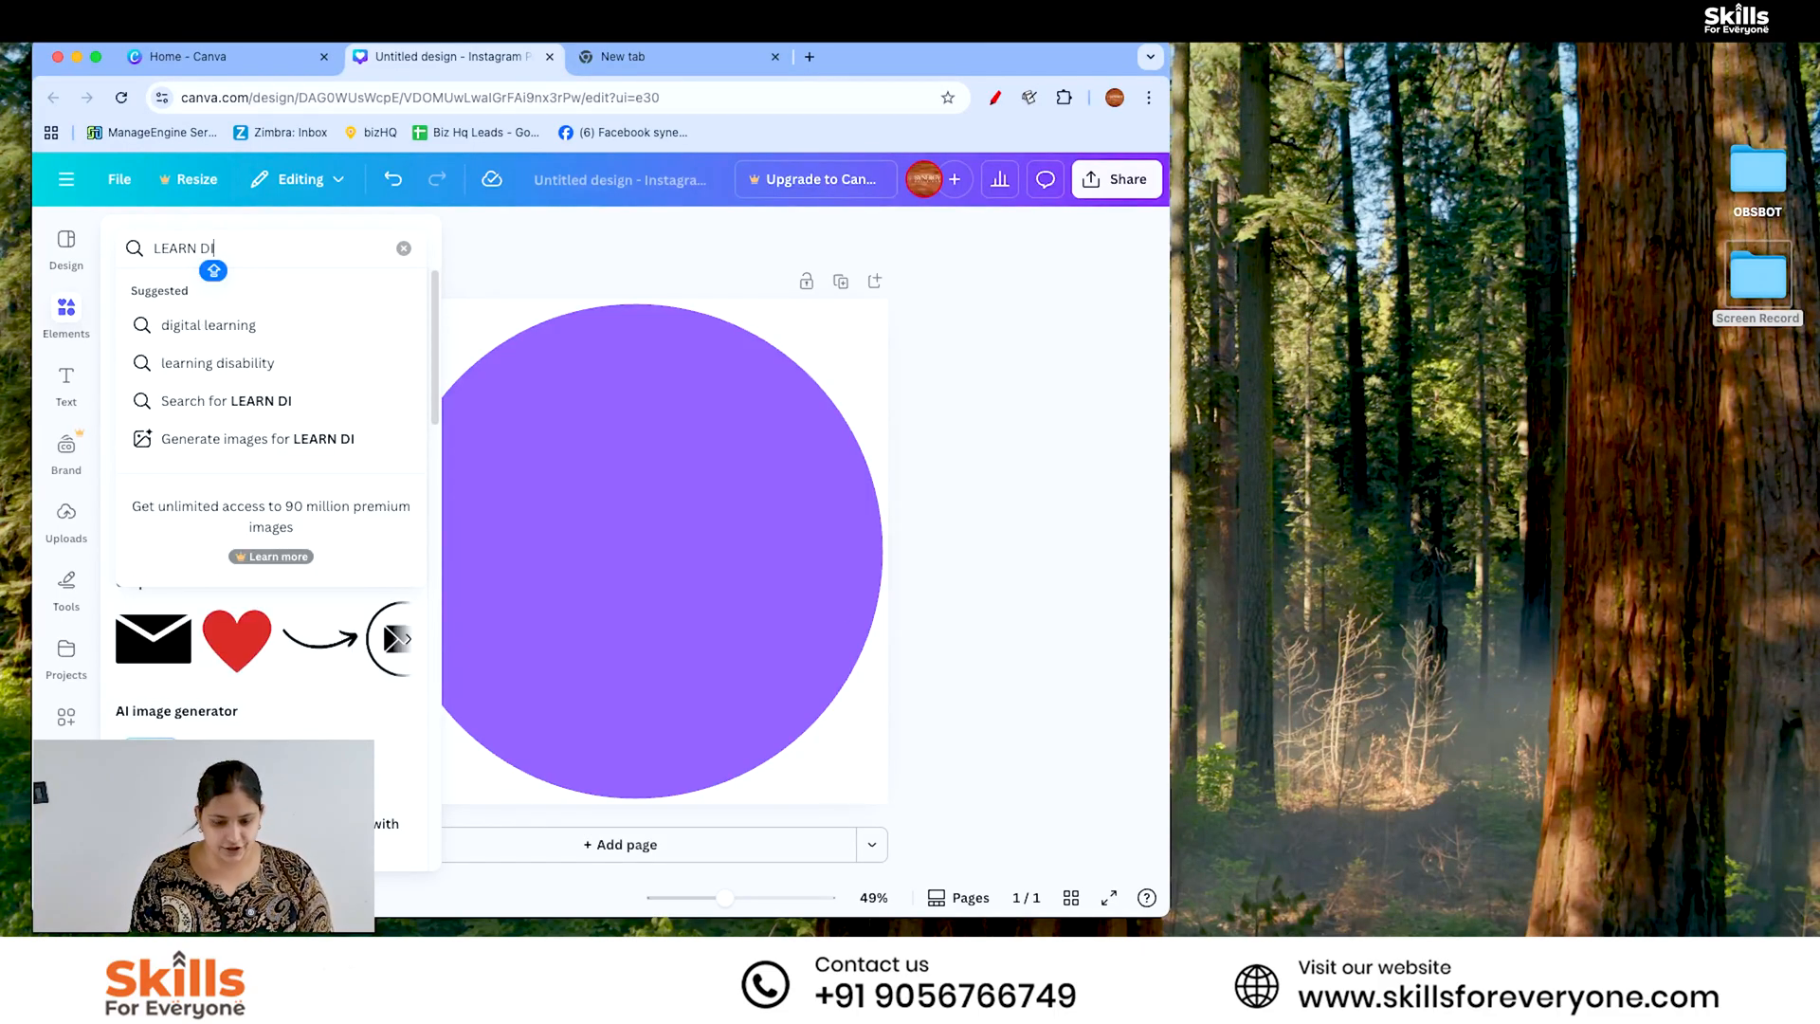
text(G)
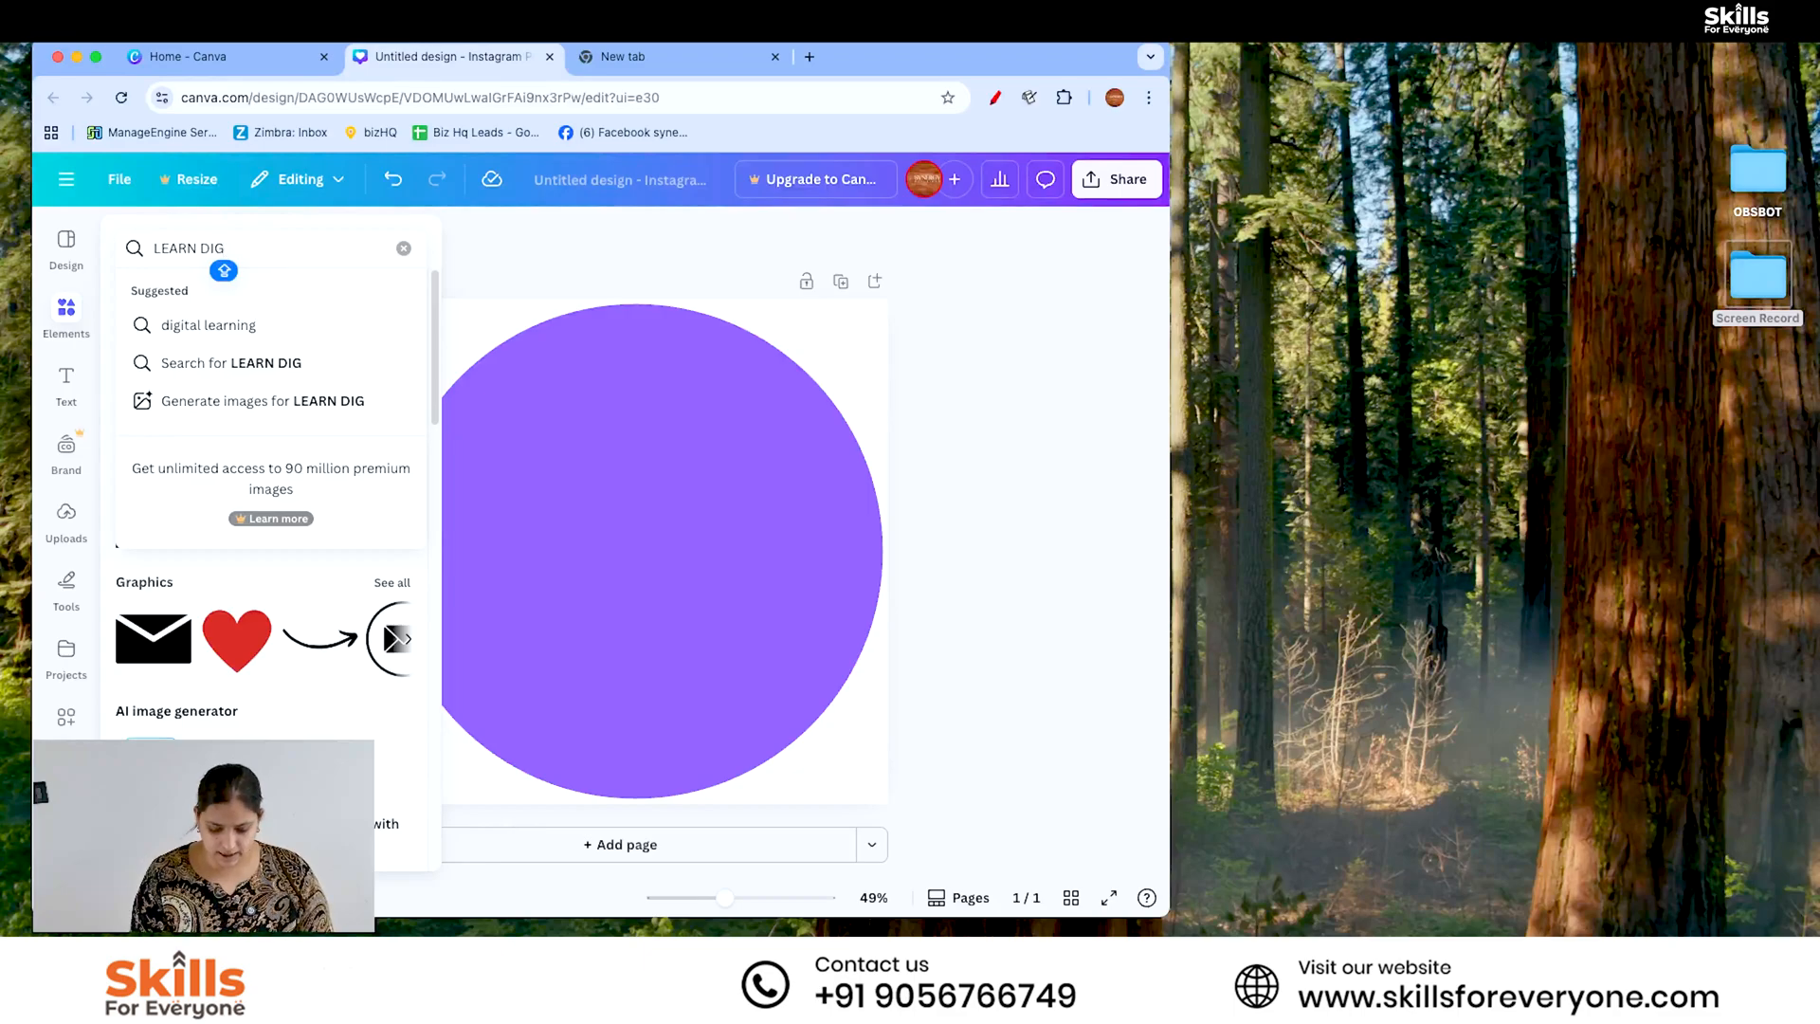
text(ITAL AMRKET)
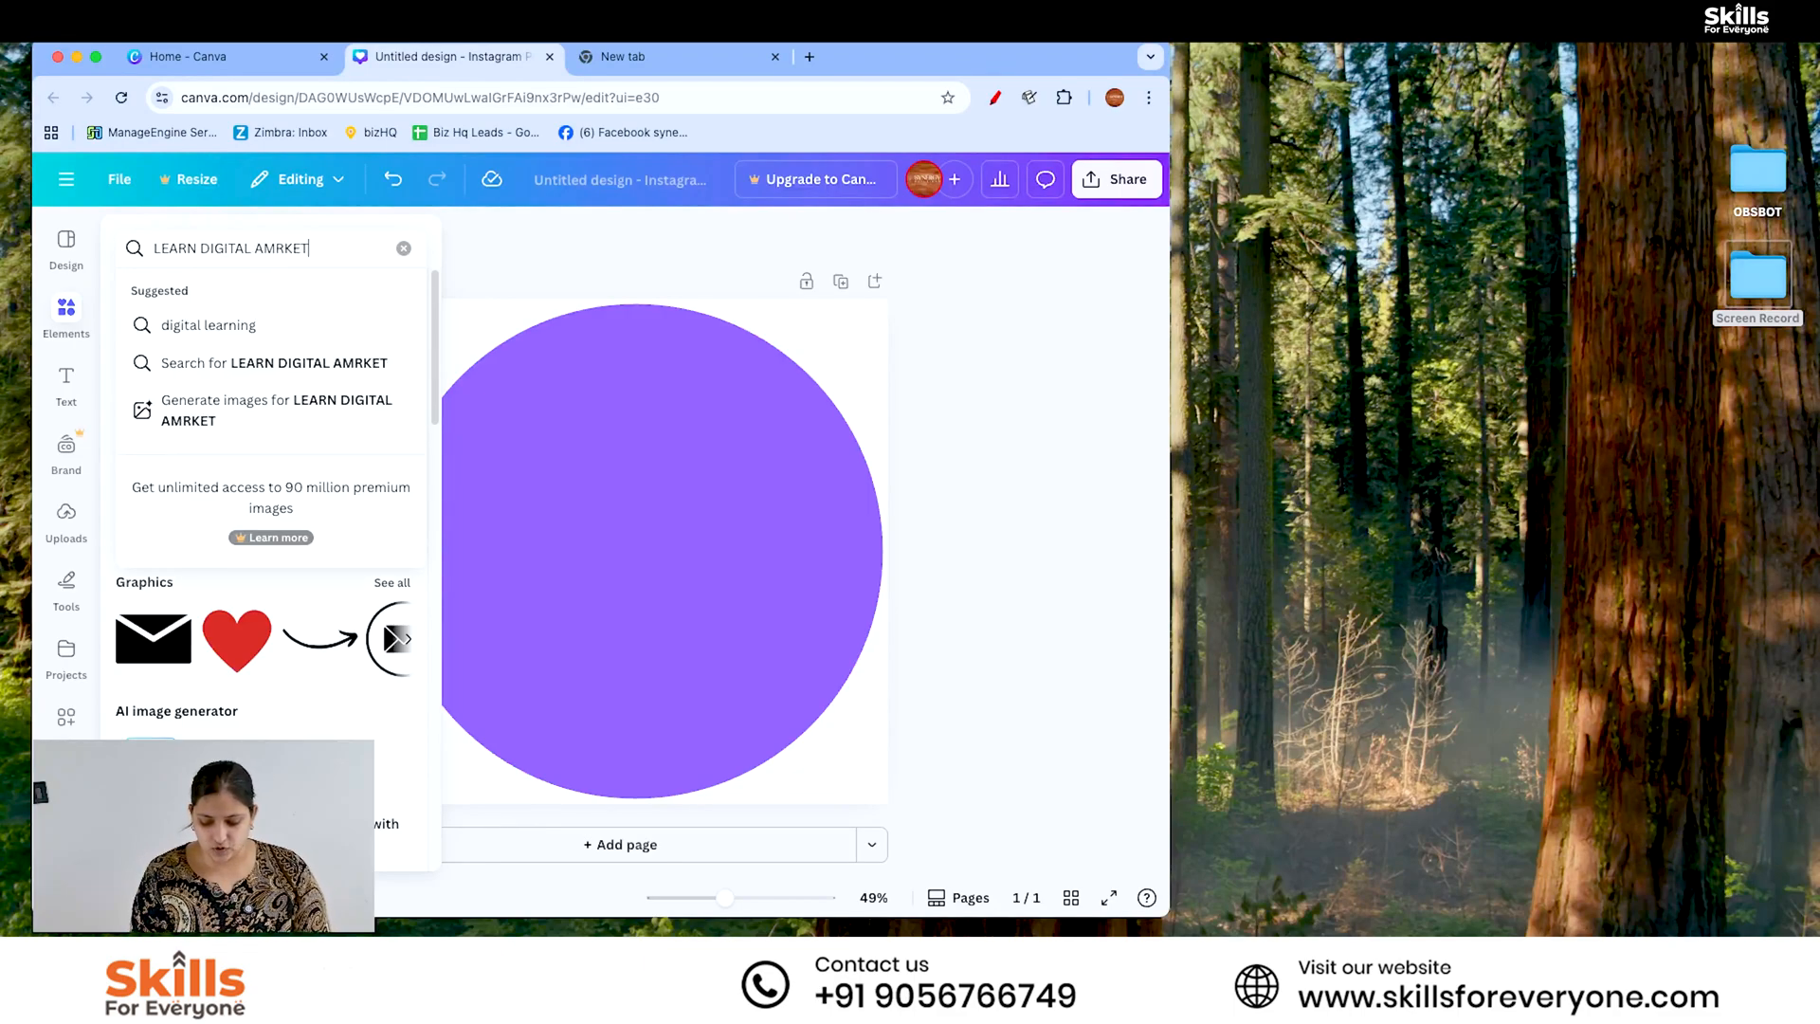
key(BackSpace)
key(BackSpace)
key(BackSpace)
key(BackSpace)
key(BackSpace)
key(BackSpace)
key(BackSpace)
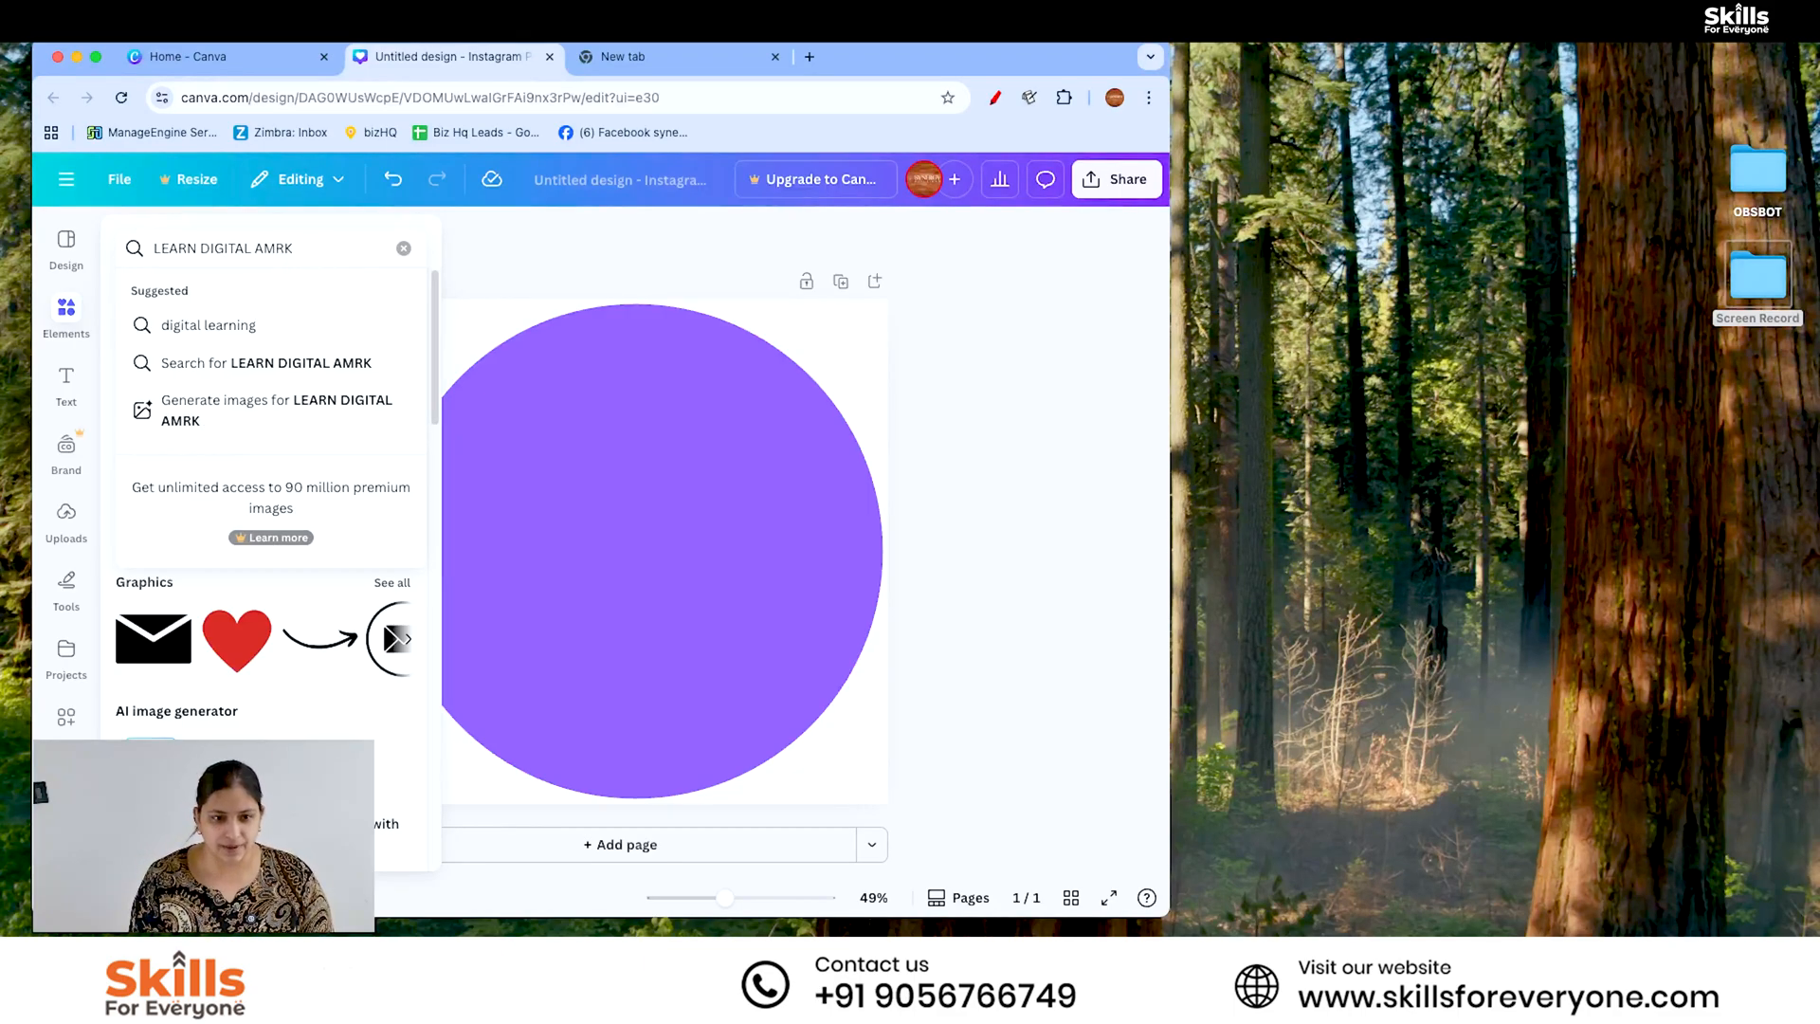
text(MARKETING)
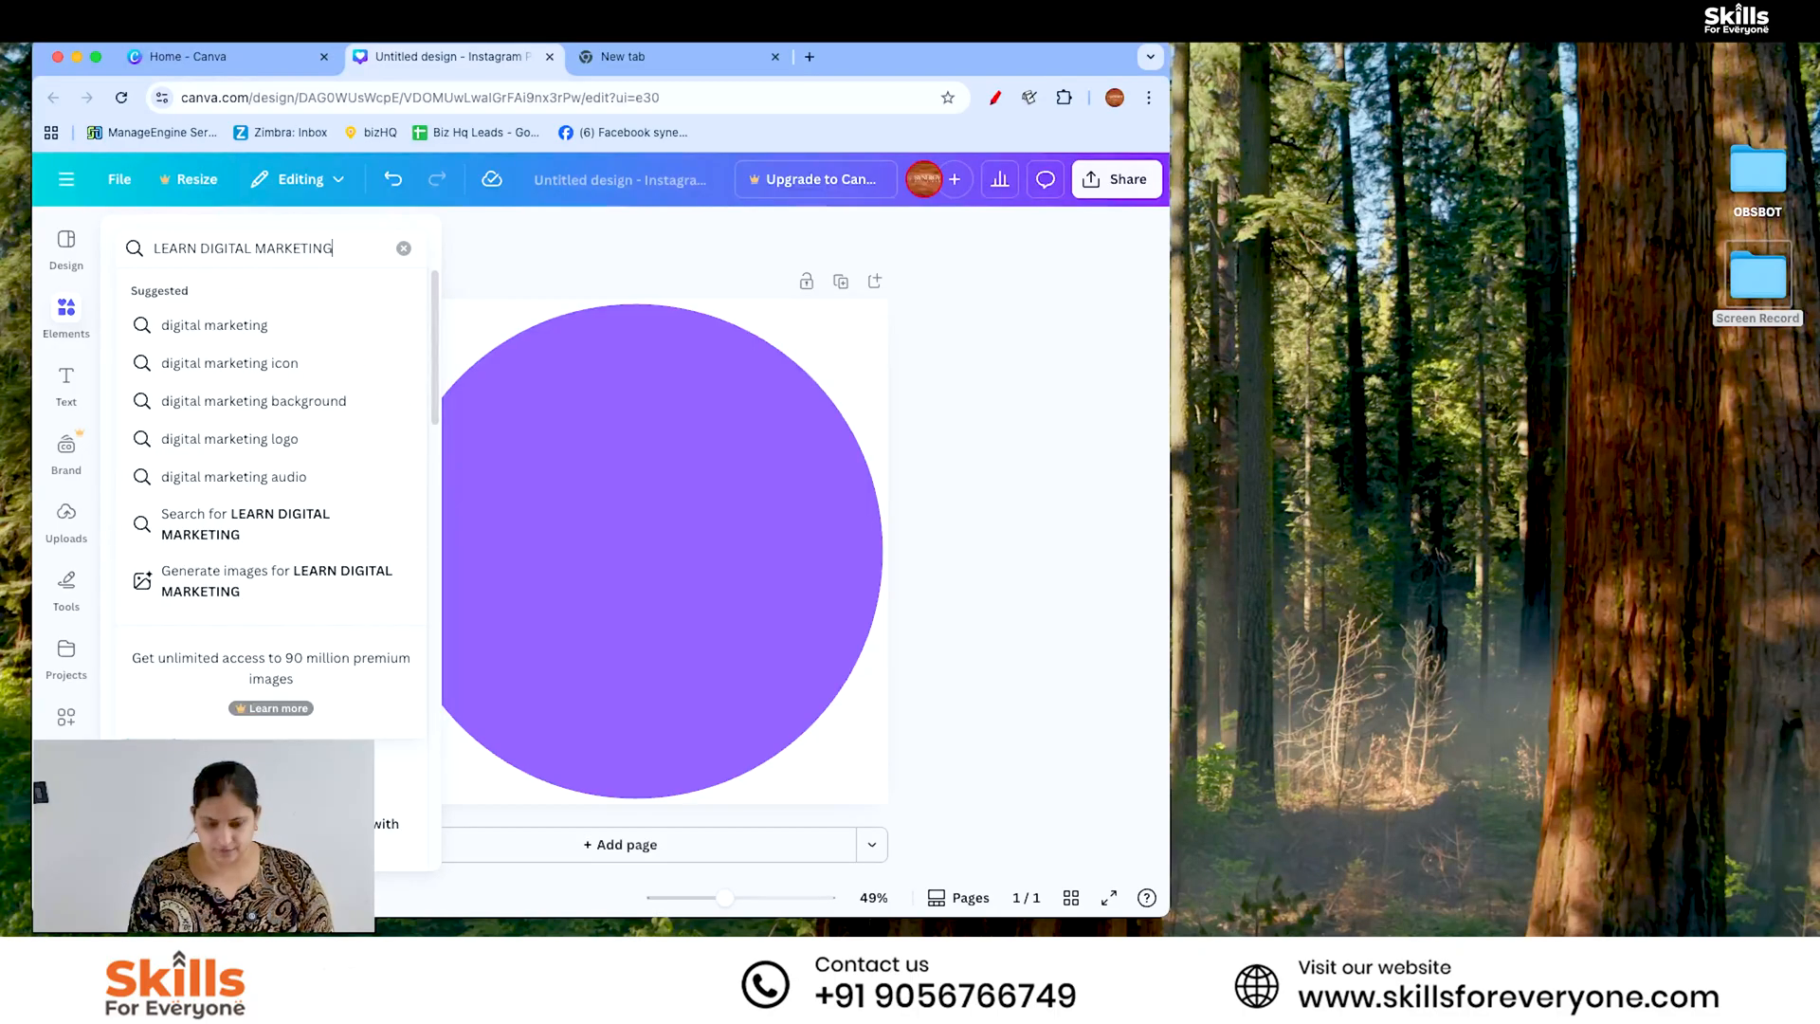
key(Return)
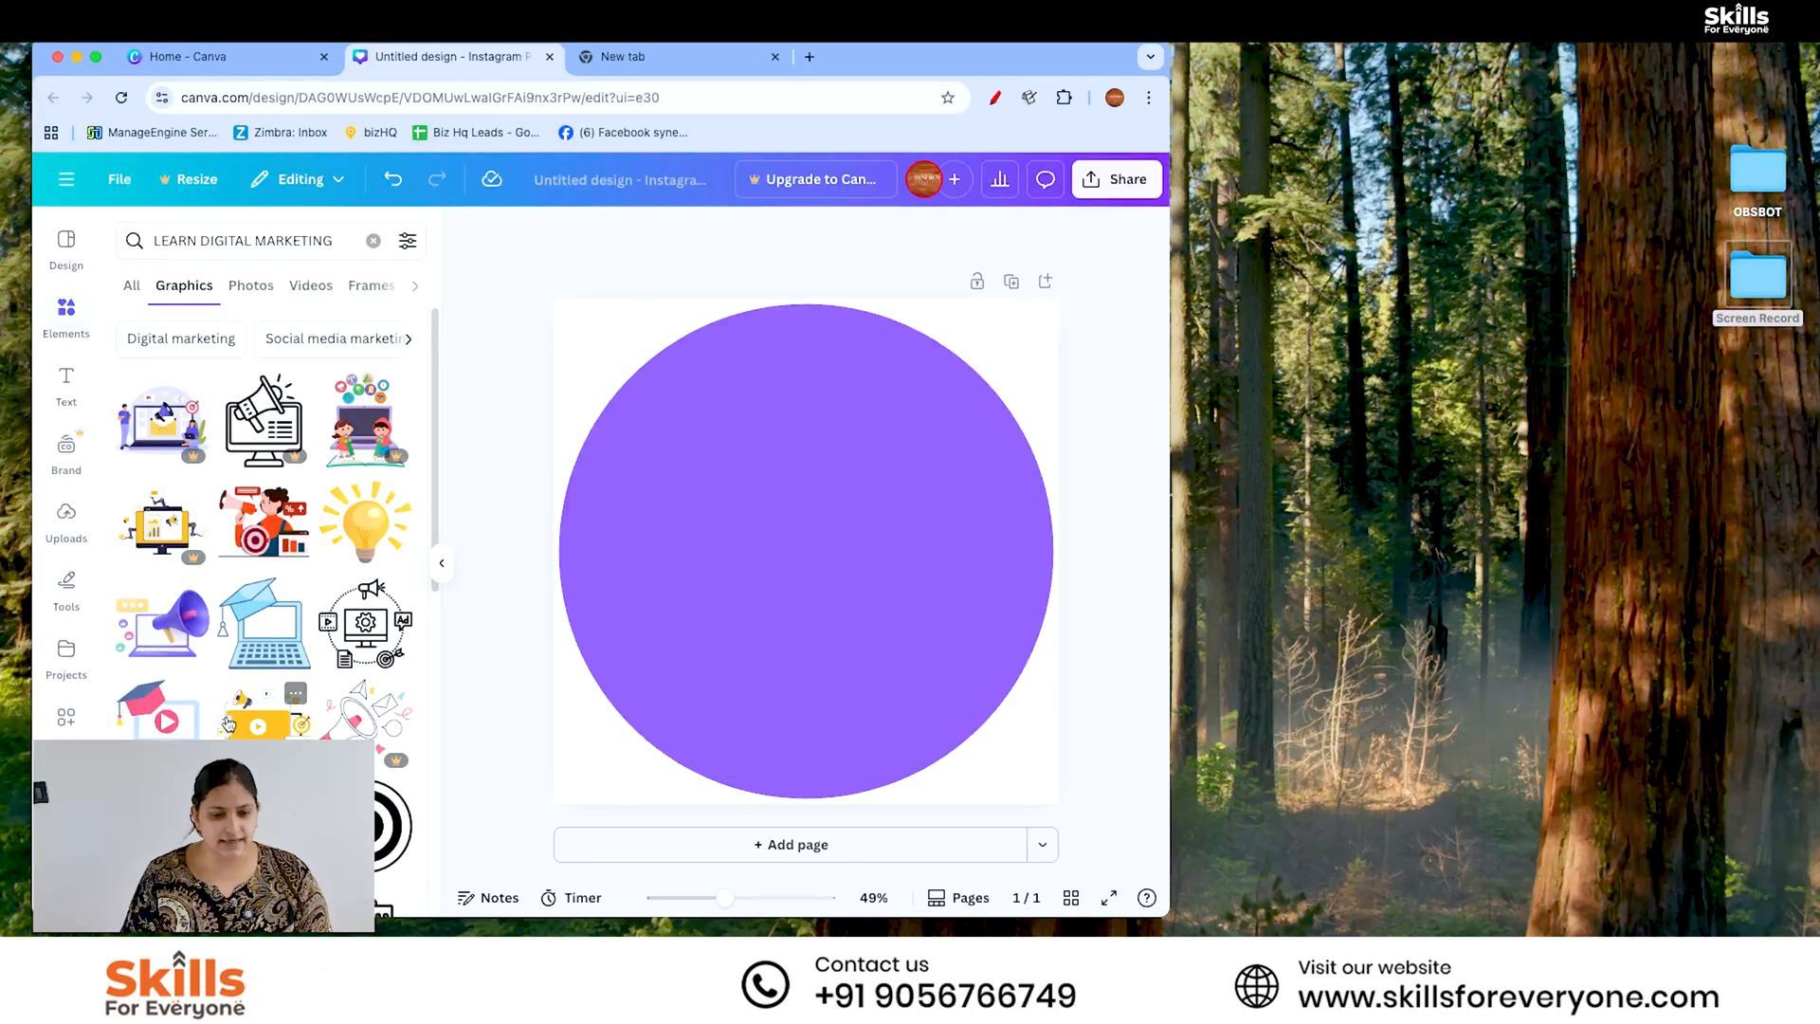
scroll(228, 724, down, 5)
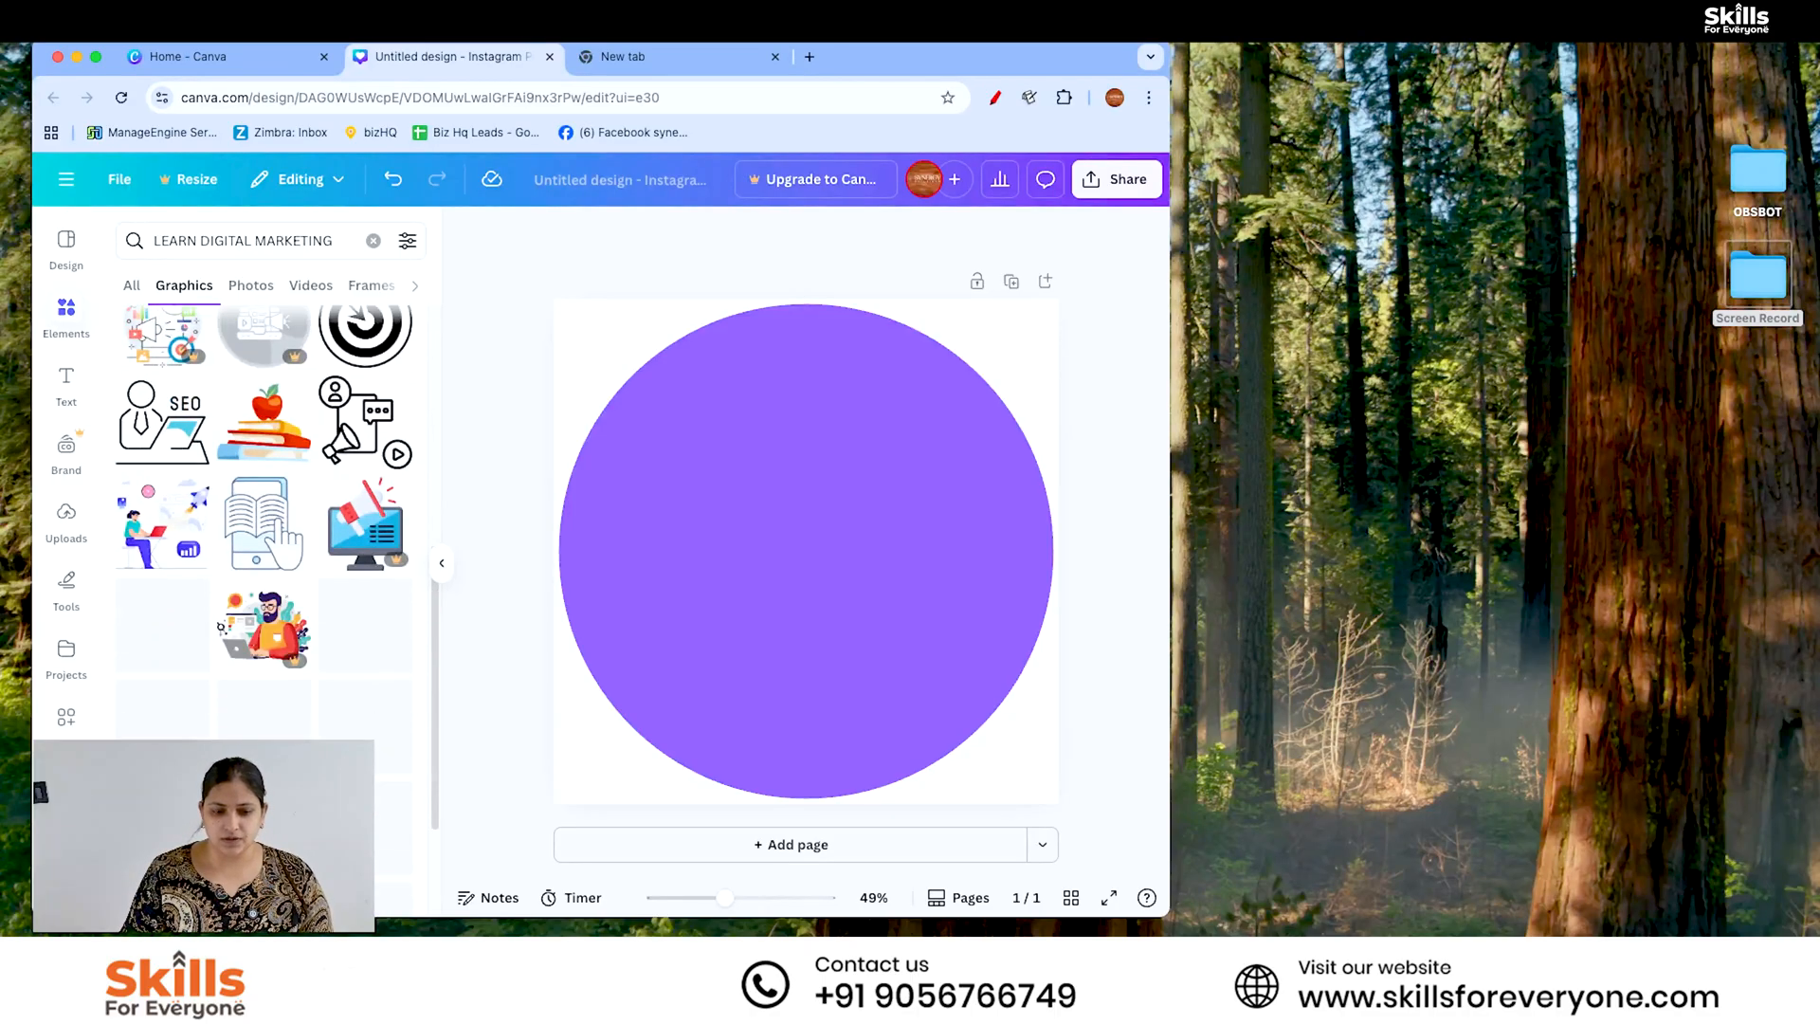
scroll(266, 531, up, 8)
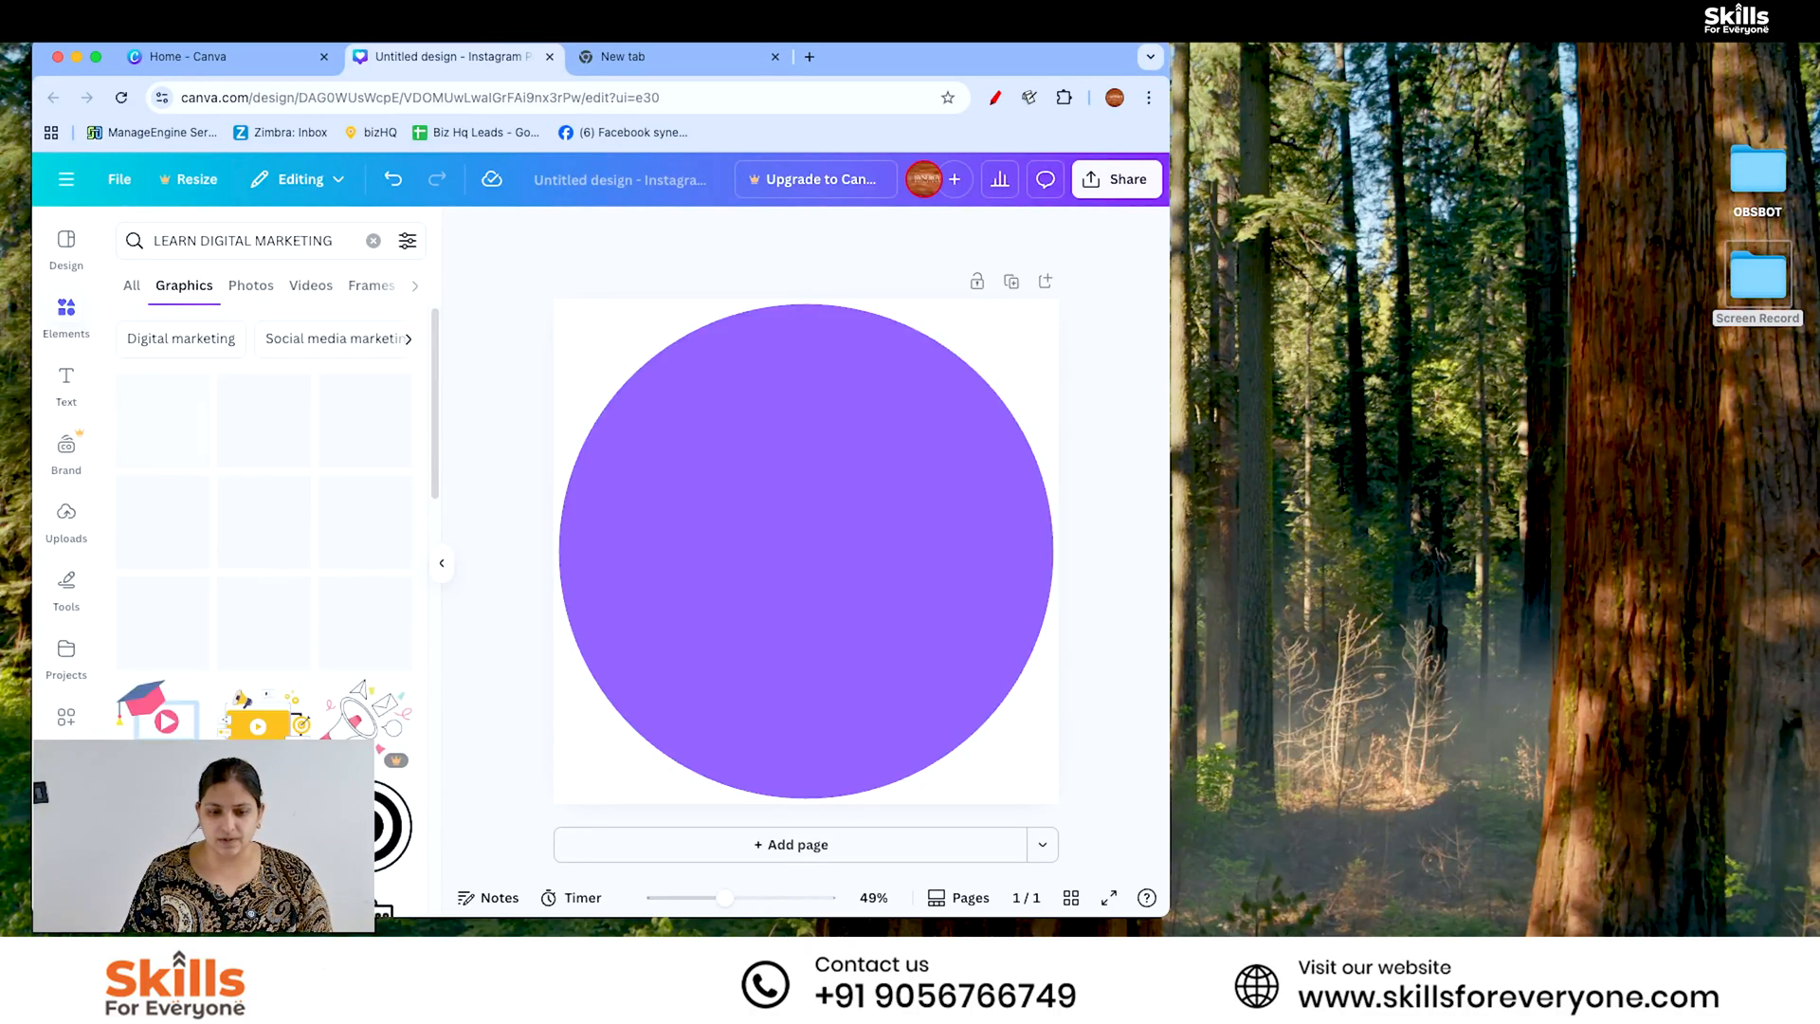
- Search the web for SKILLSFOREVERYONE in the empty browser tab
click(669, 56)
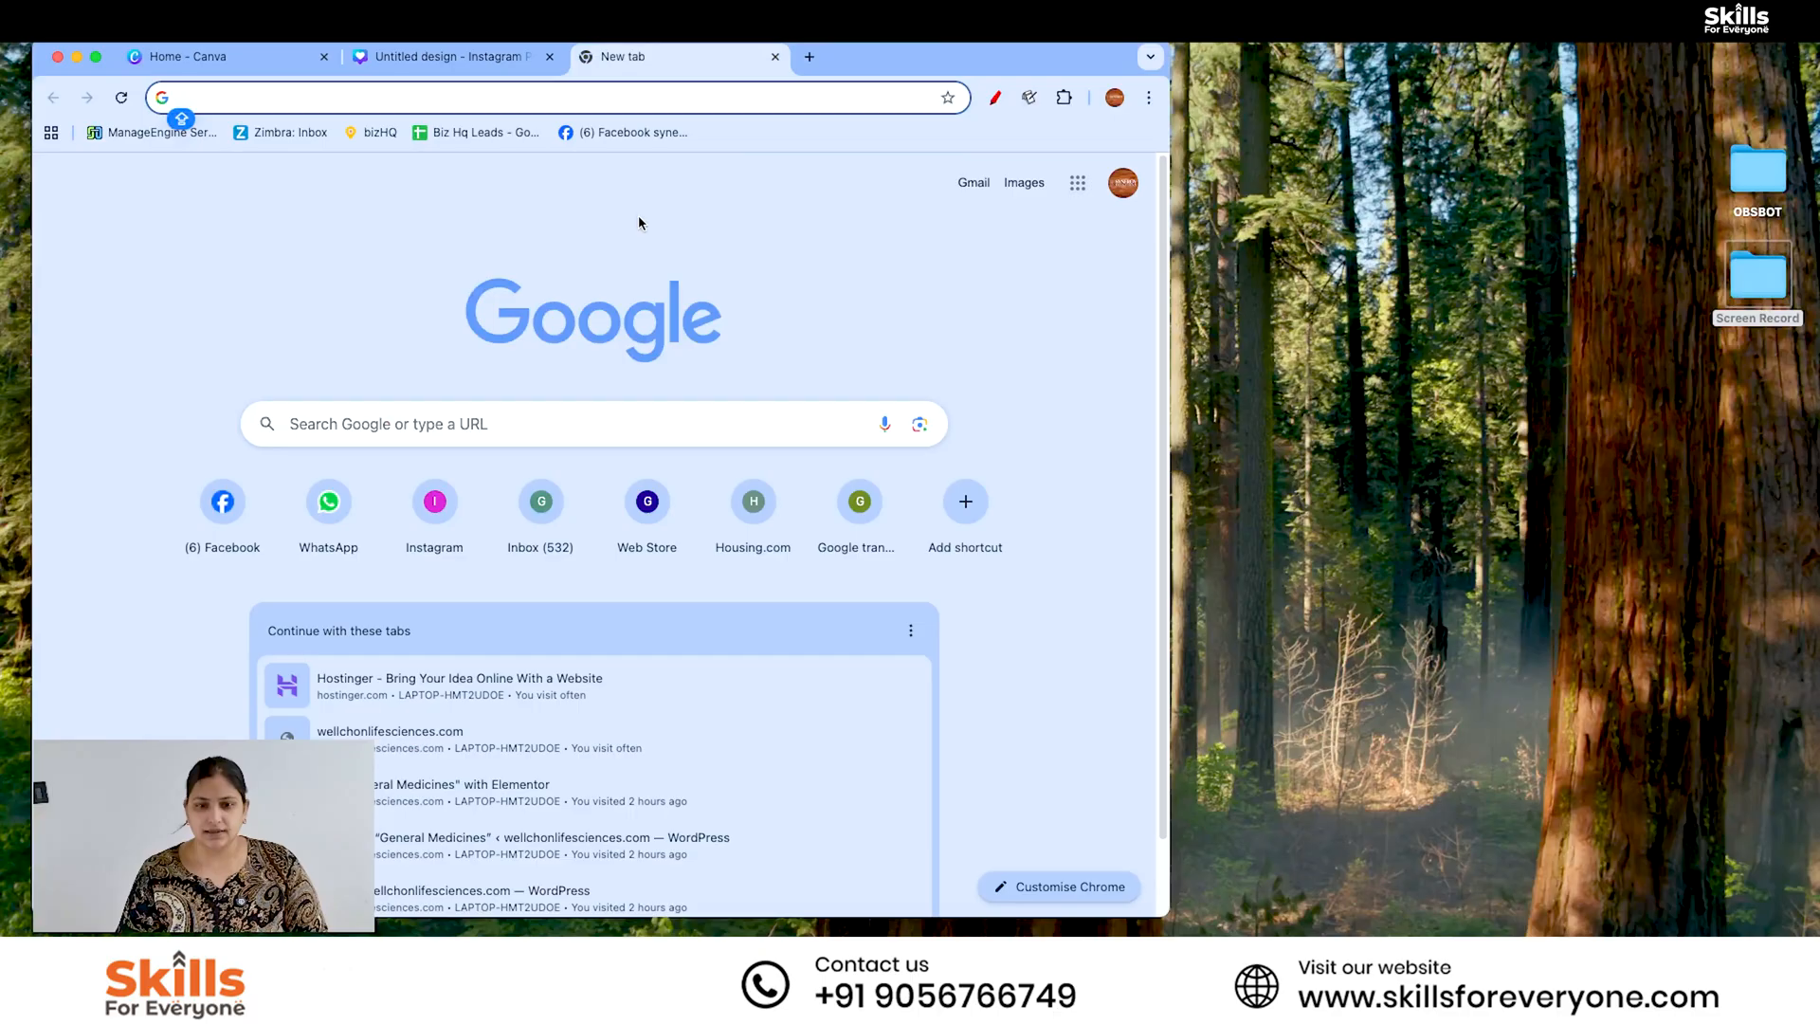
text(SKILLS)
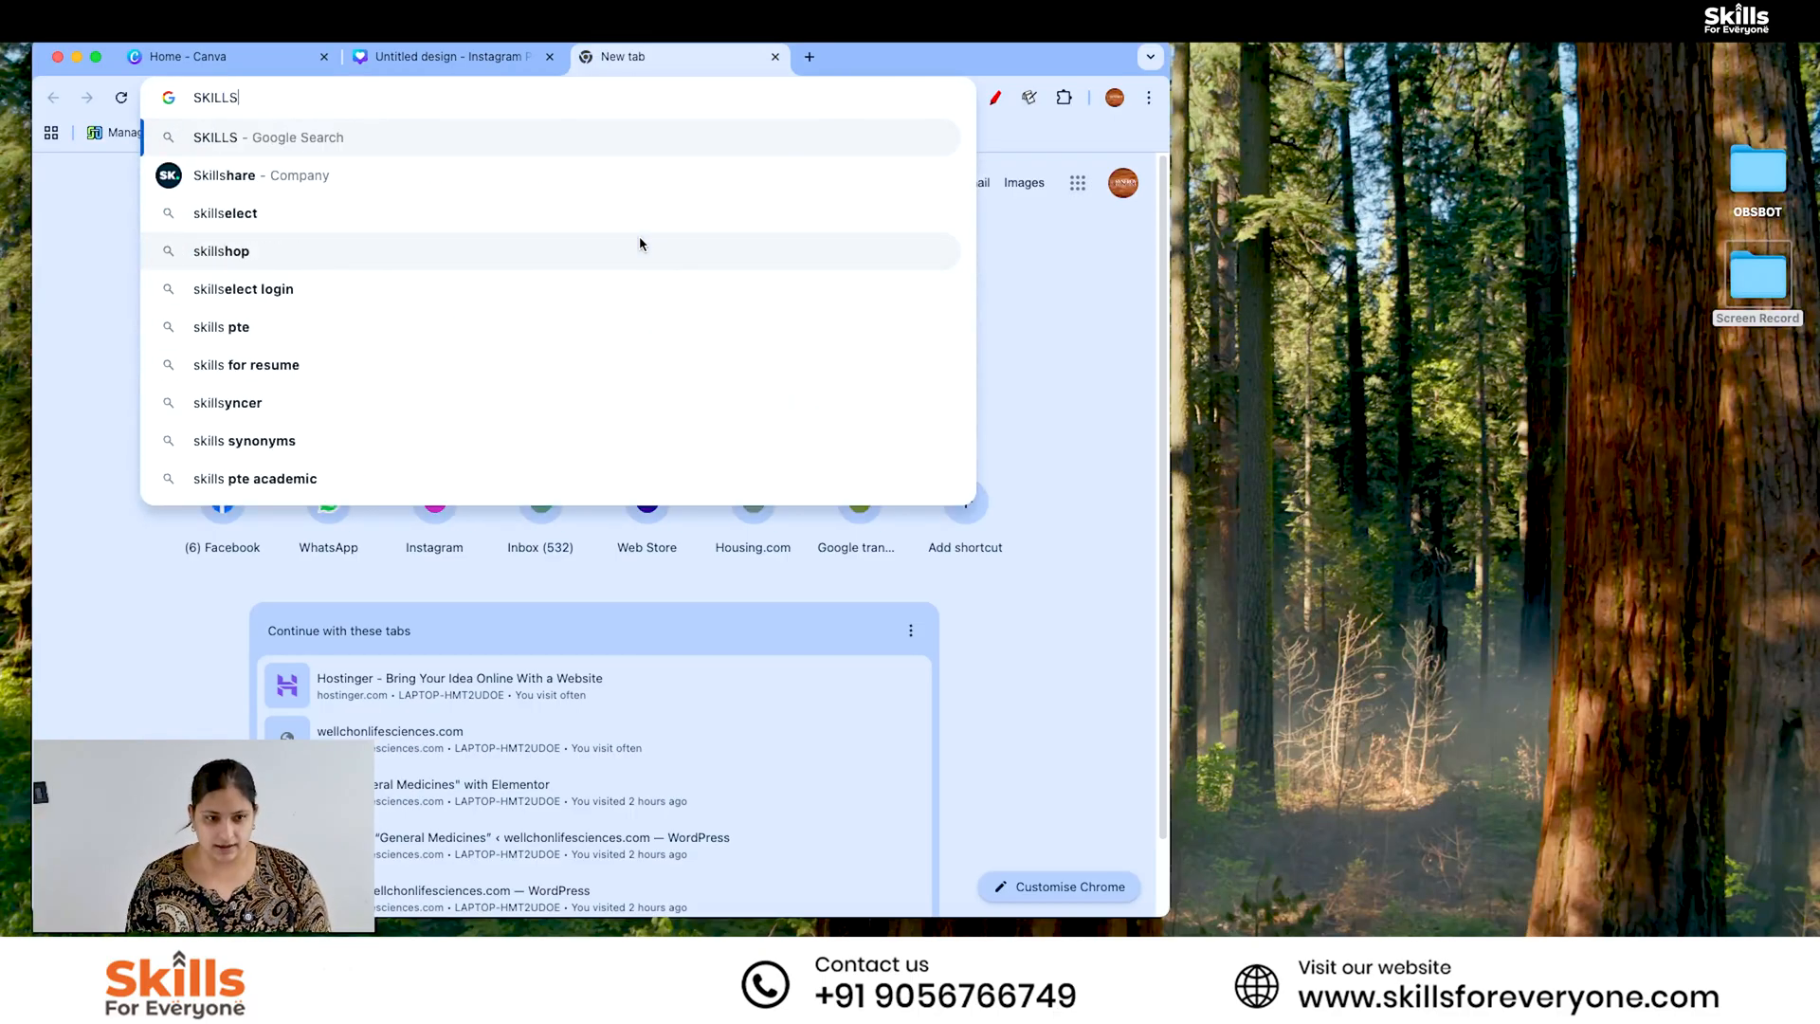
text(FOREVERYONE)
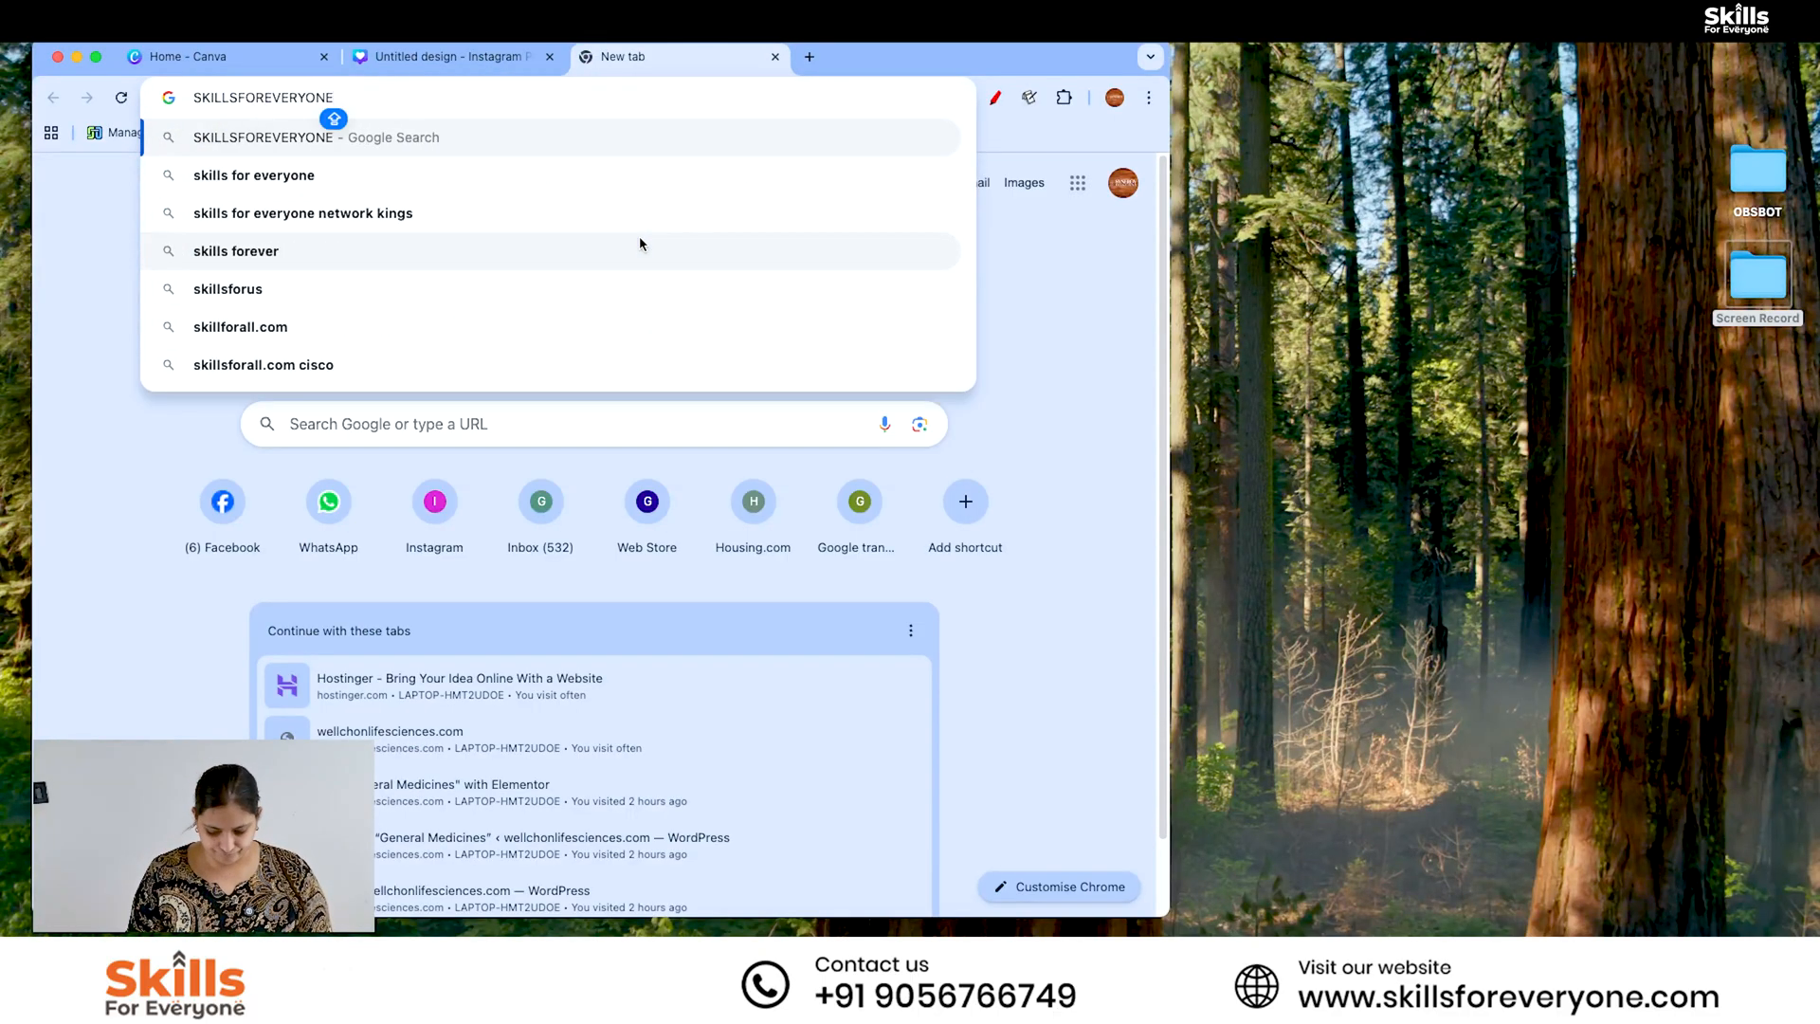
key(Return)
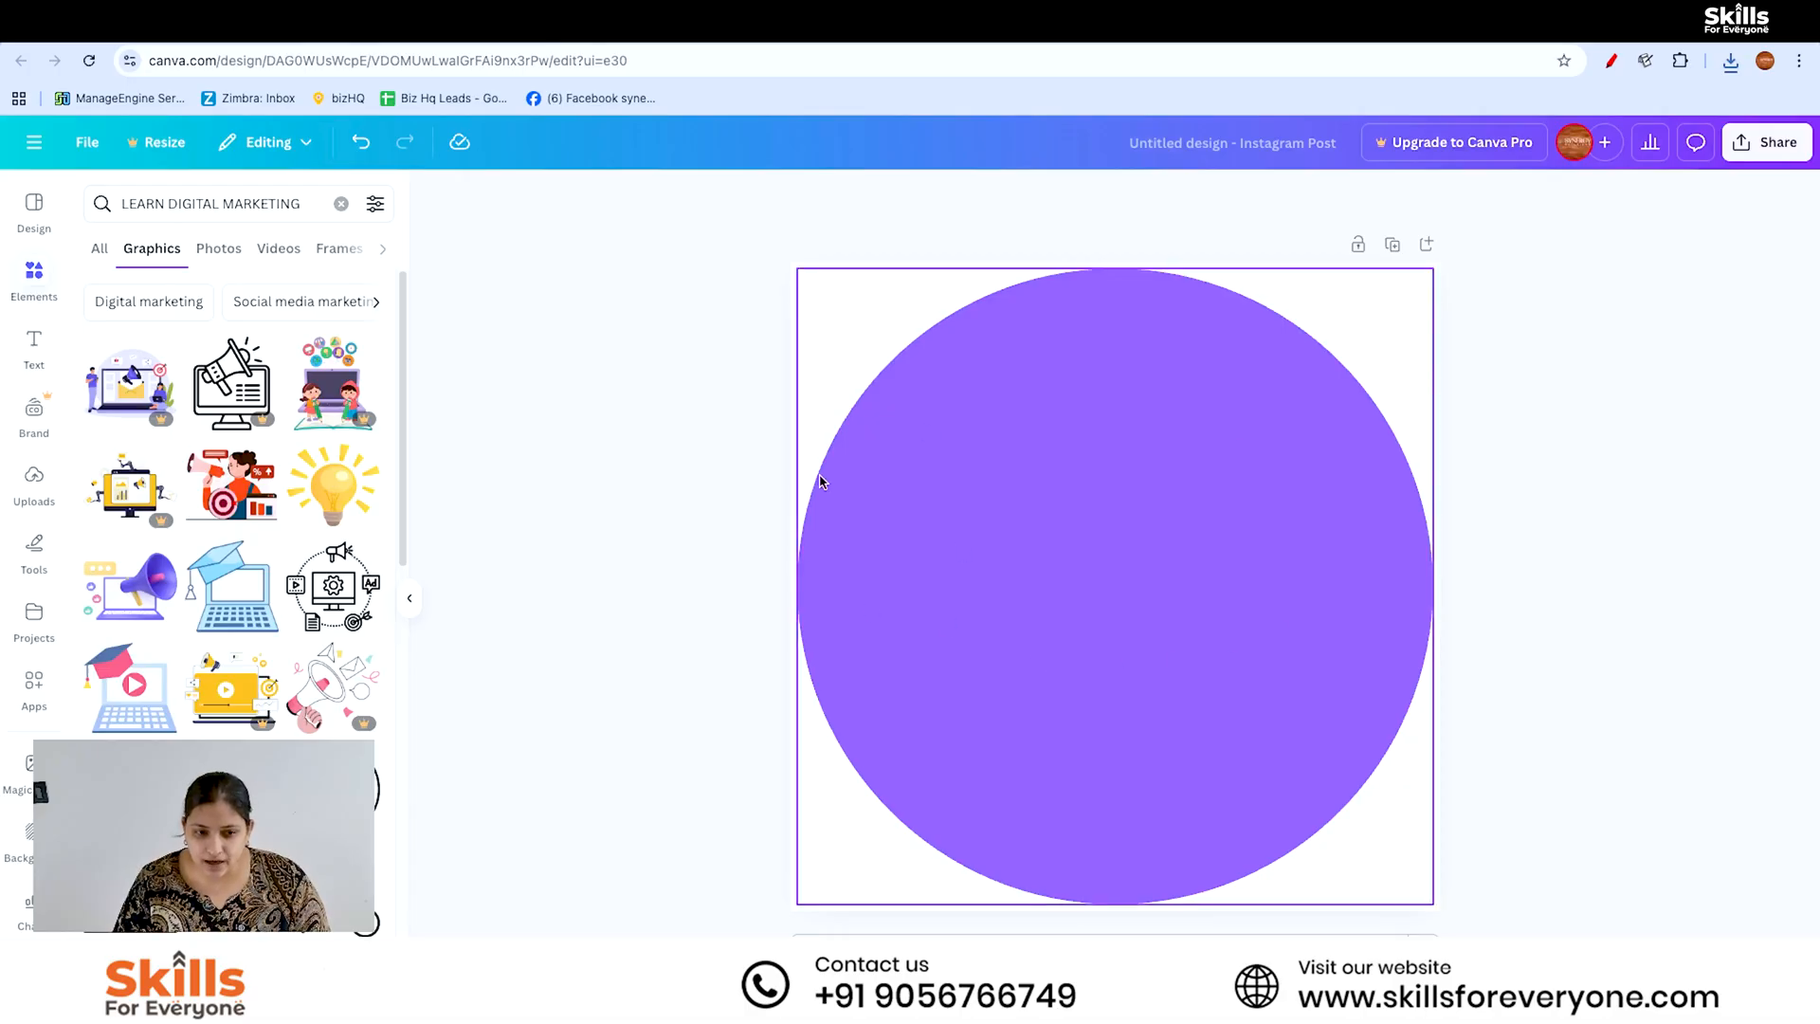
- Upload the .avif image from the Downloads folder to the design's uploads
click(36, 483)
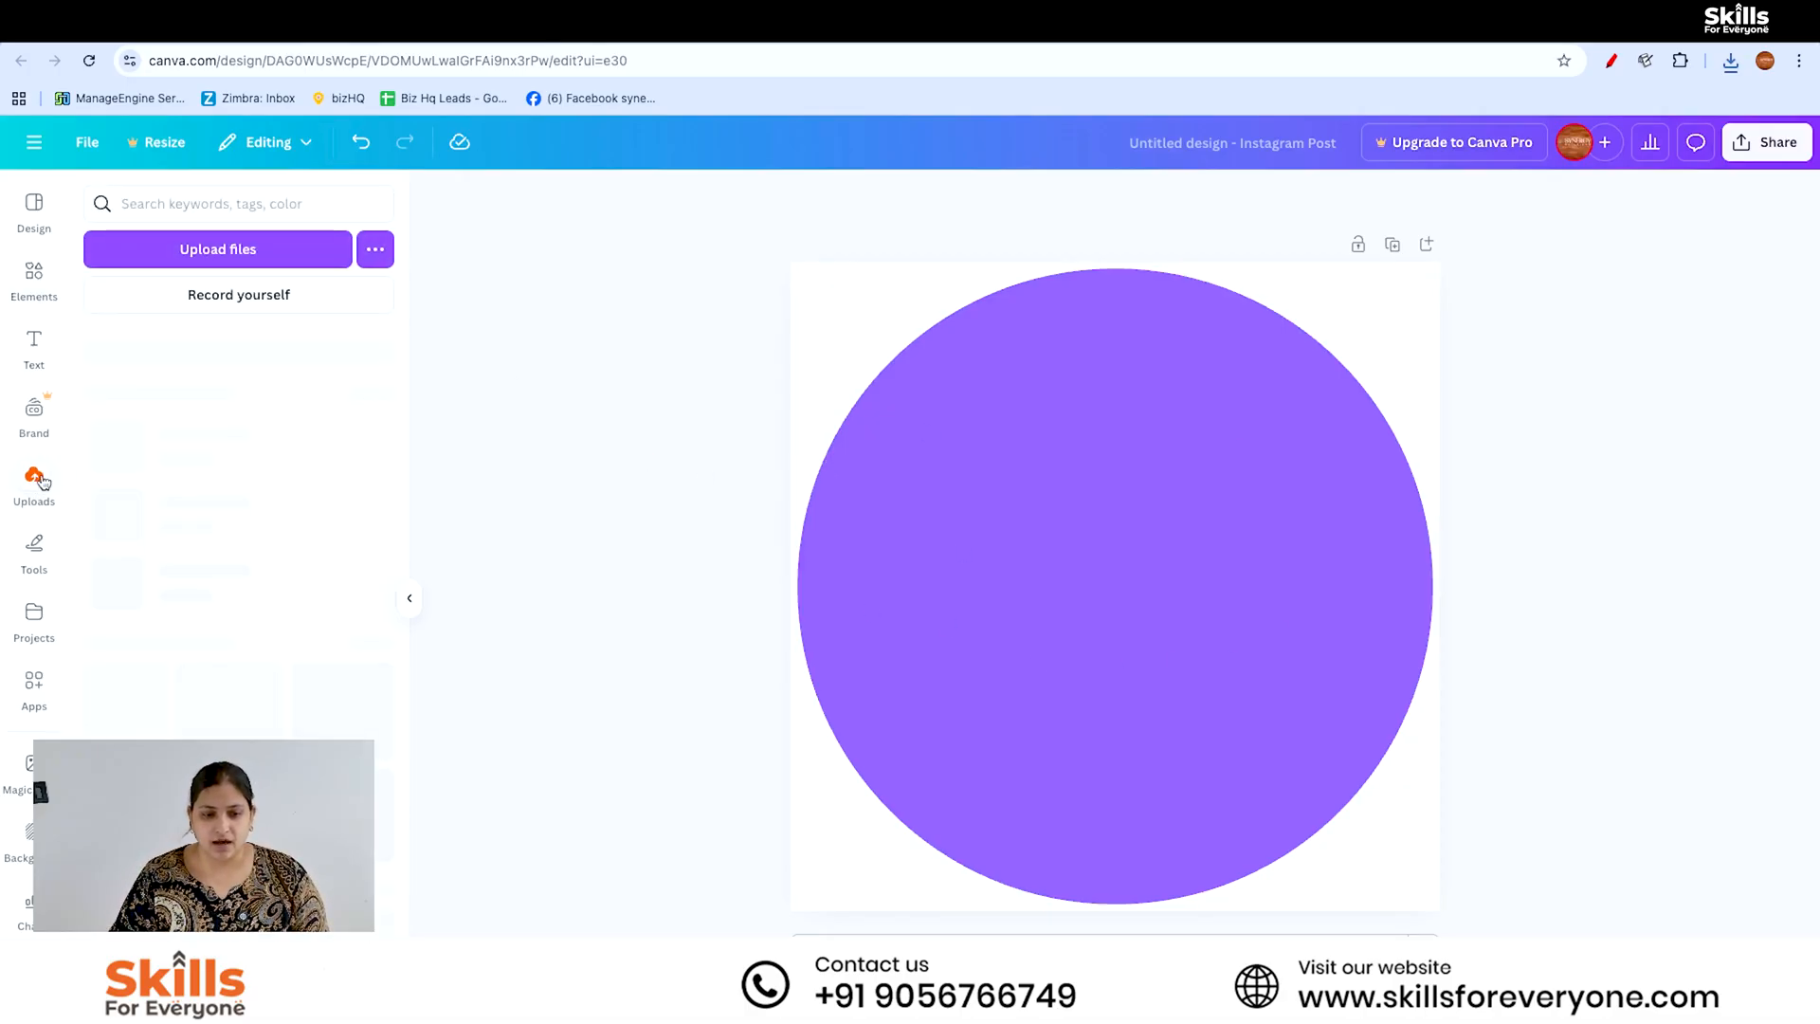
click(217, 248)
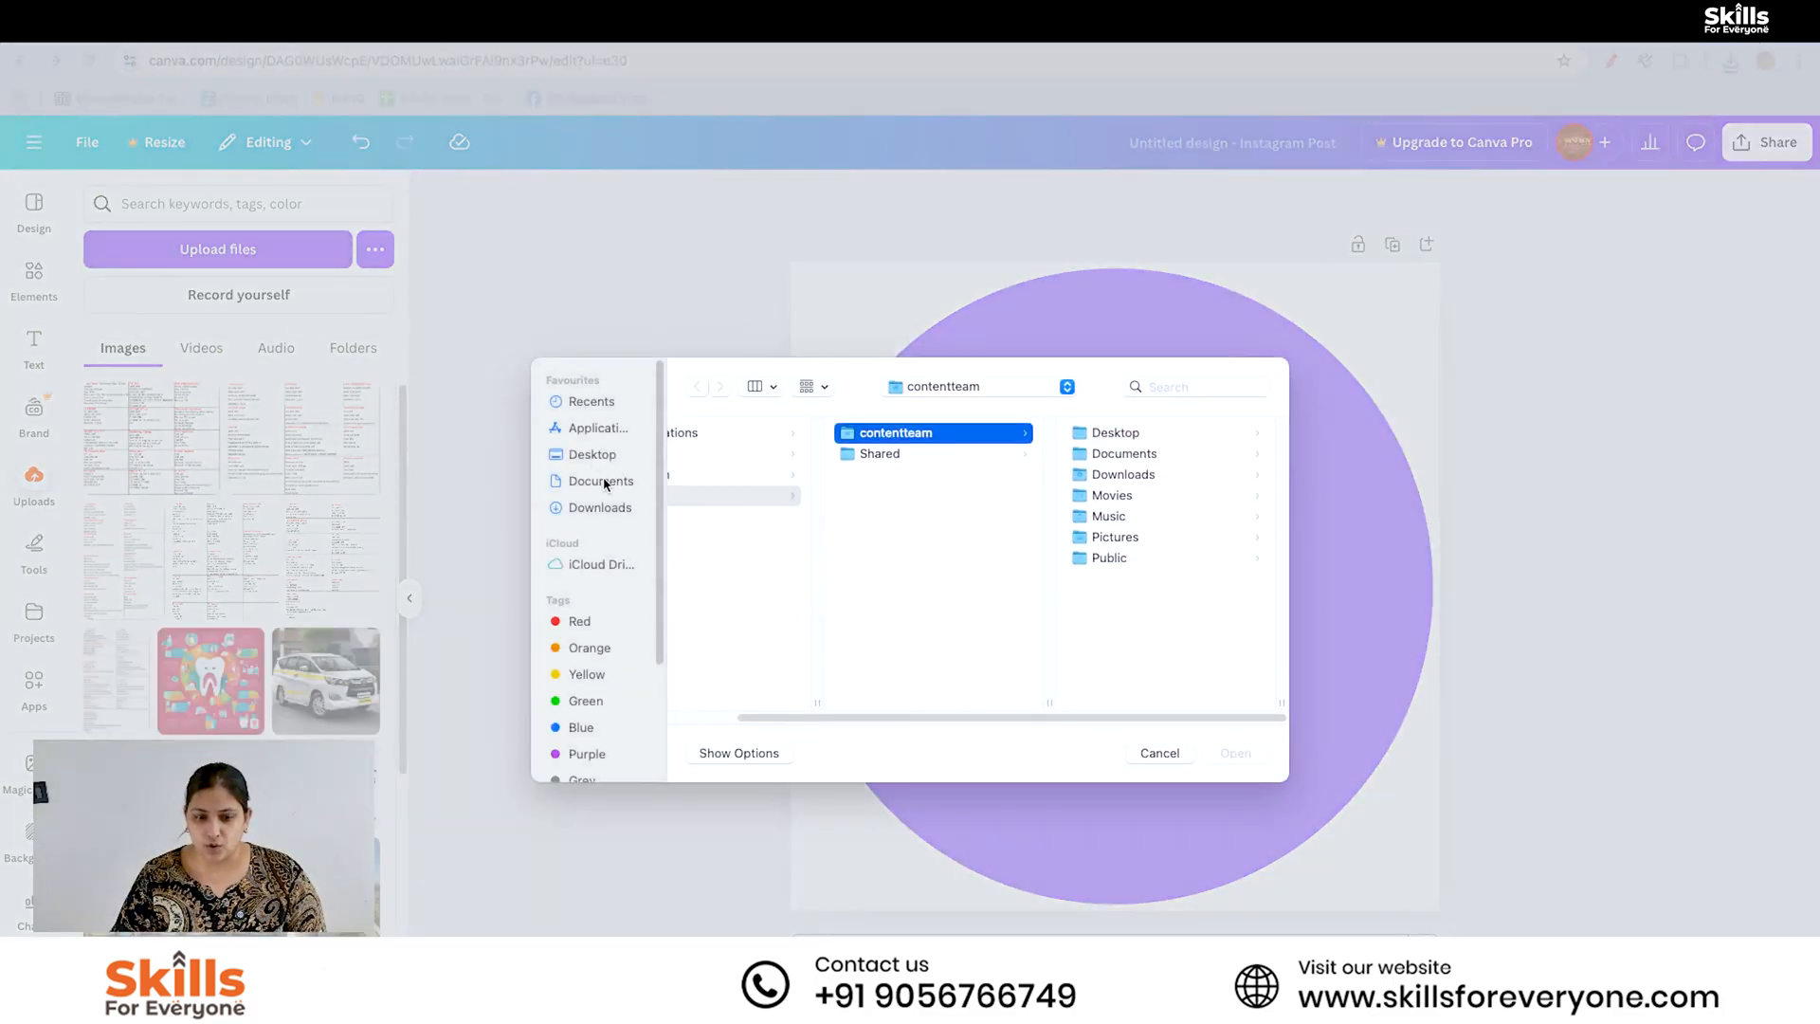
click(603, 505)
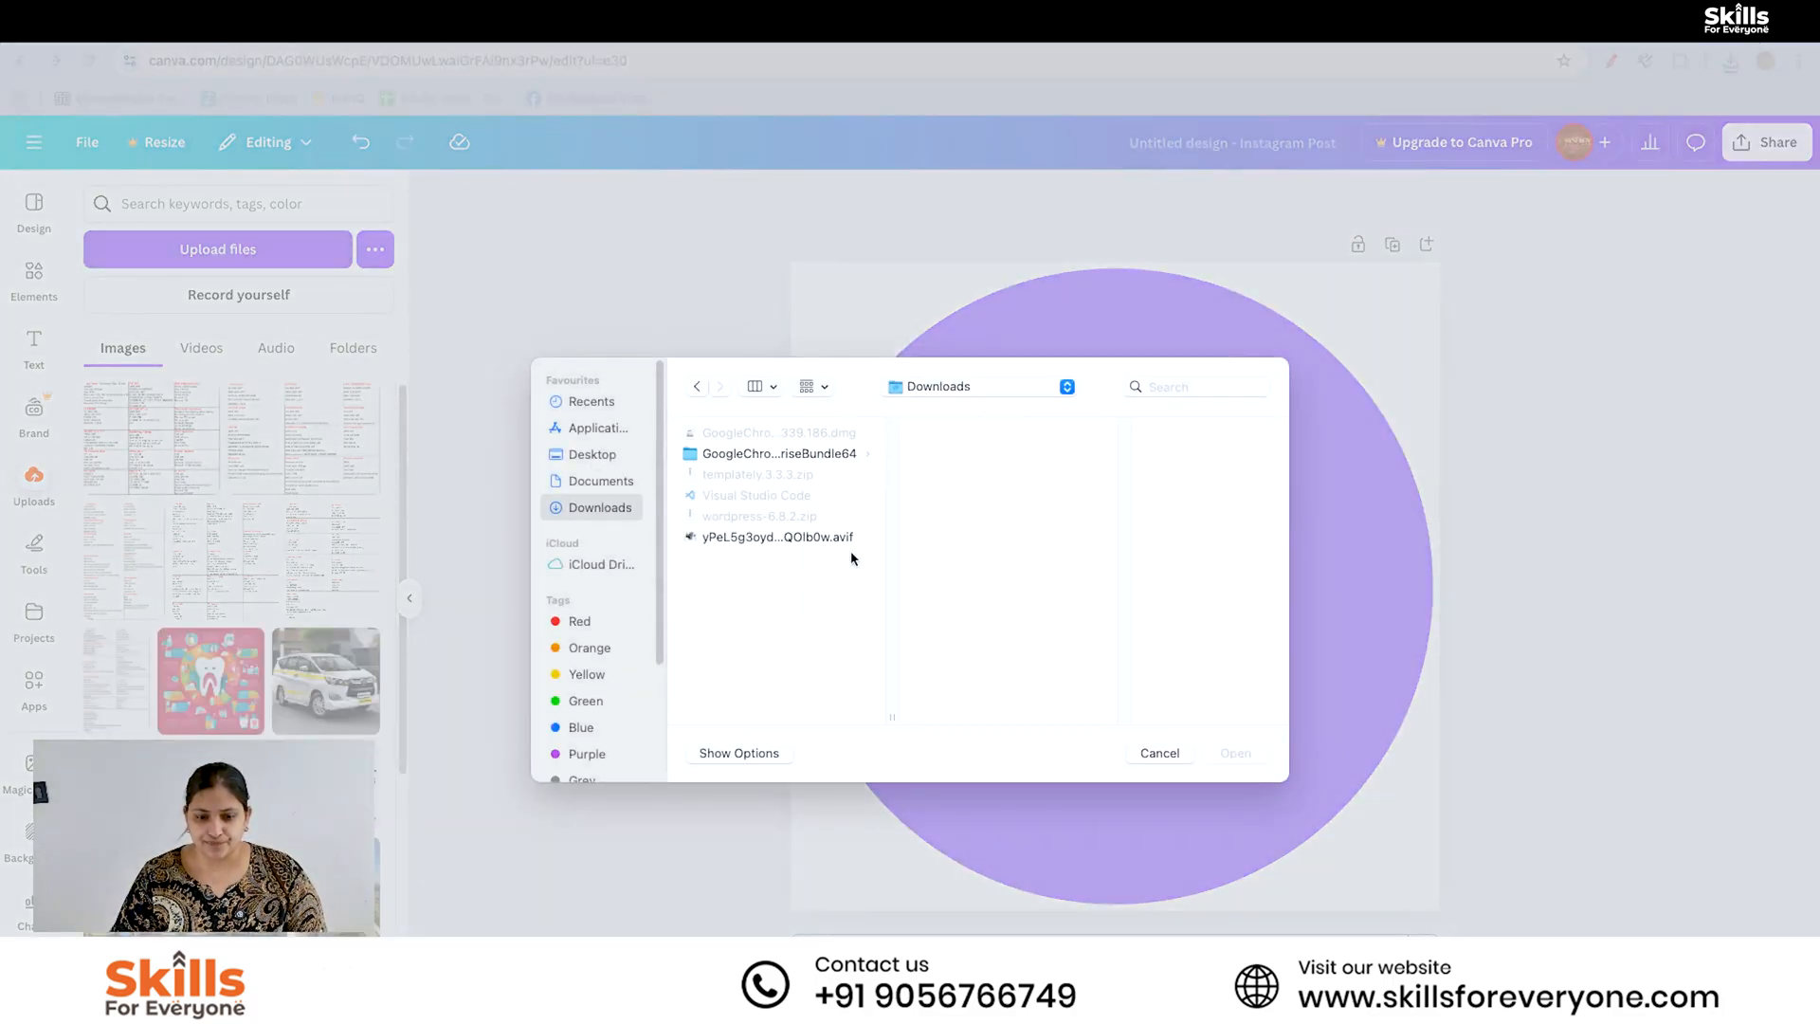
click(794, 536)
click(1236, 753)
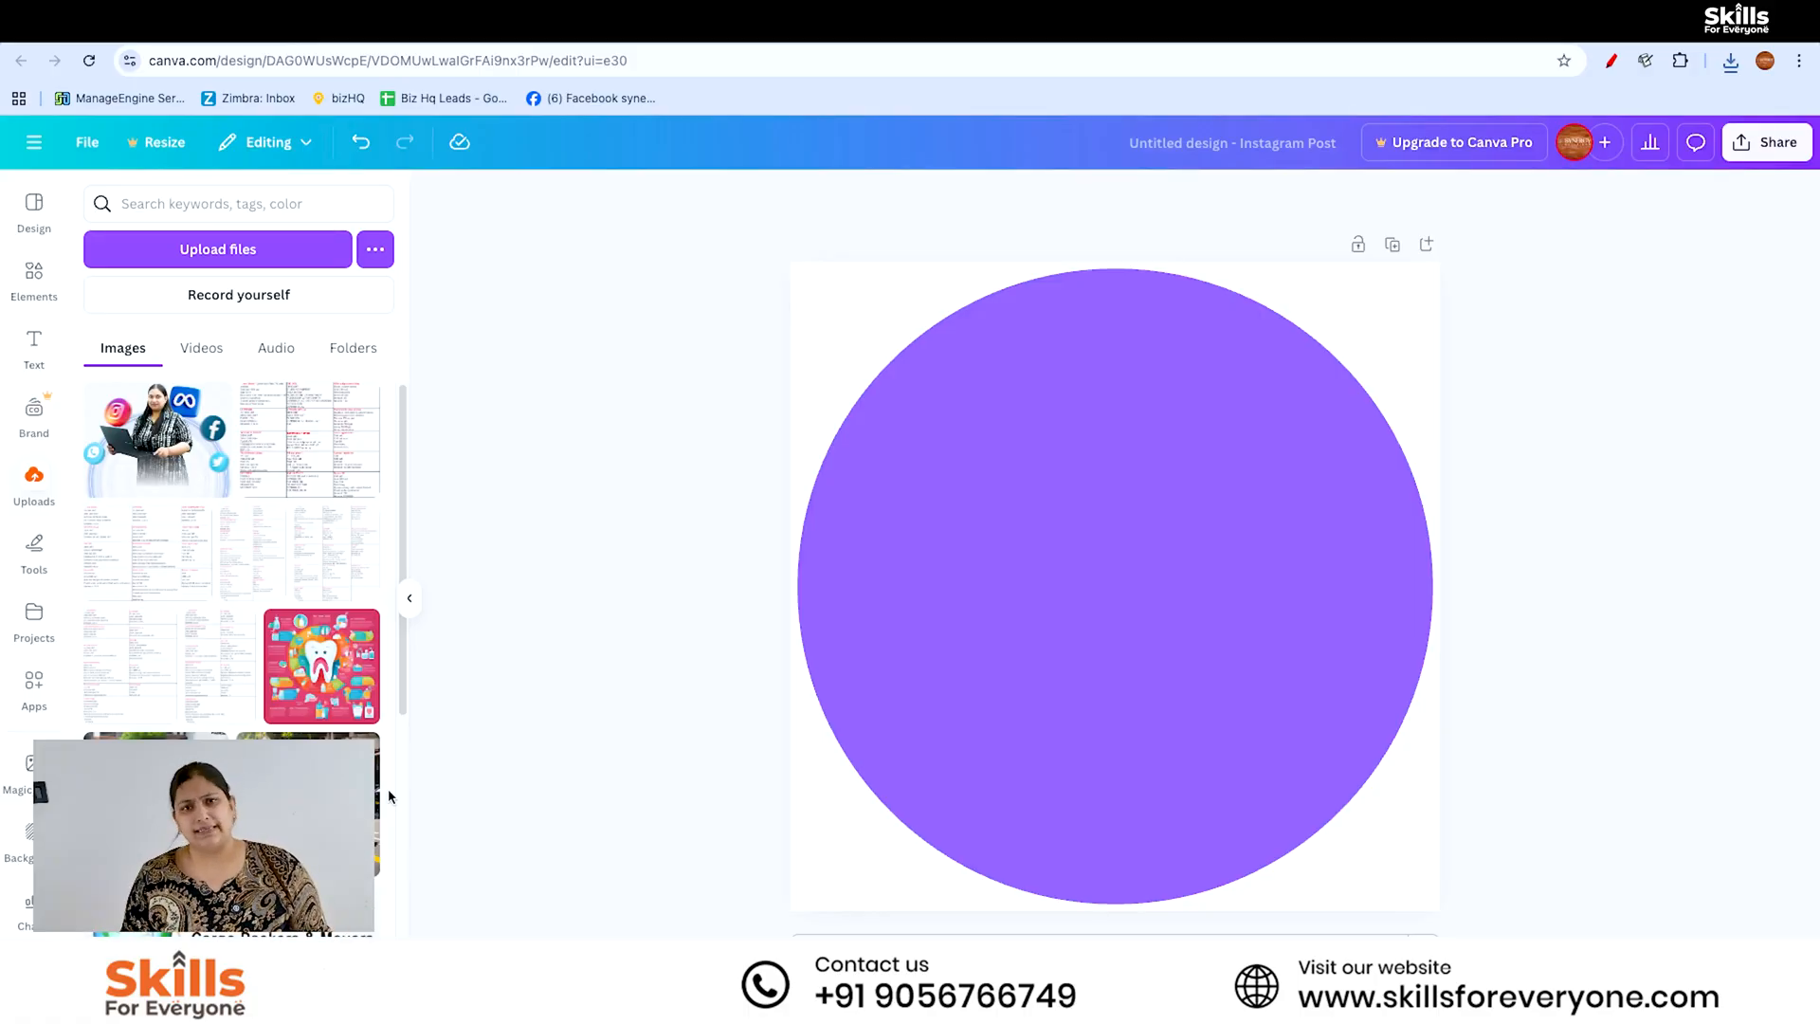
- Place the uploaded photo of the woman with social media icons on the violet circle, enlarge it and centre it horizontally
click(156, 439)
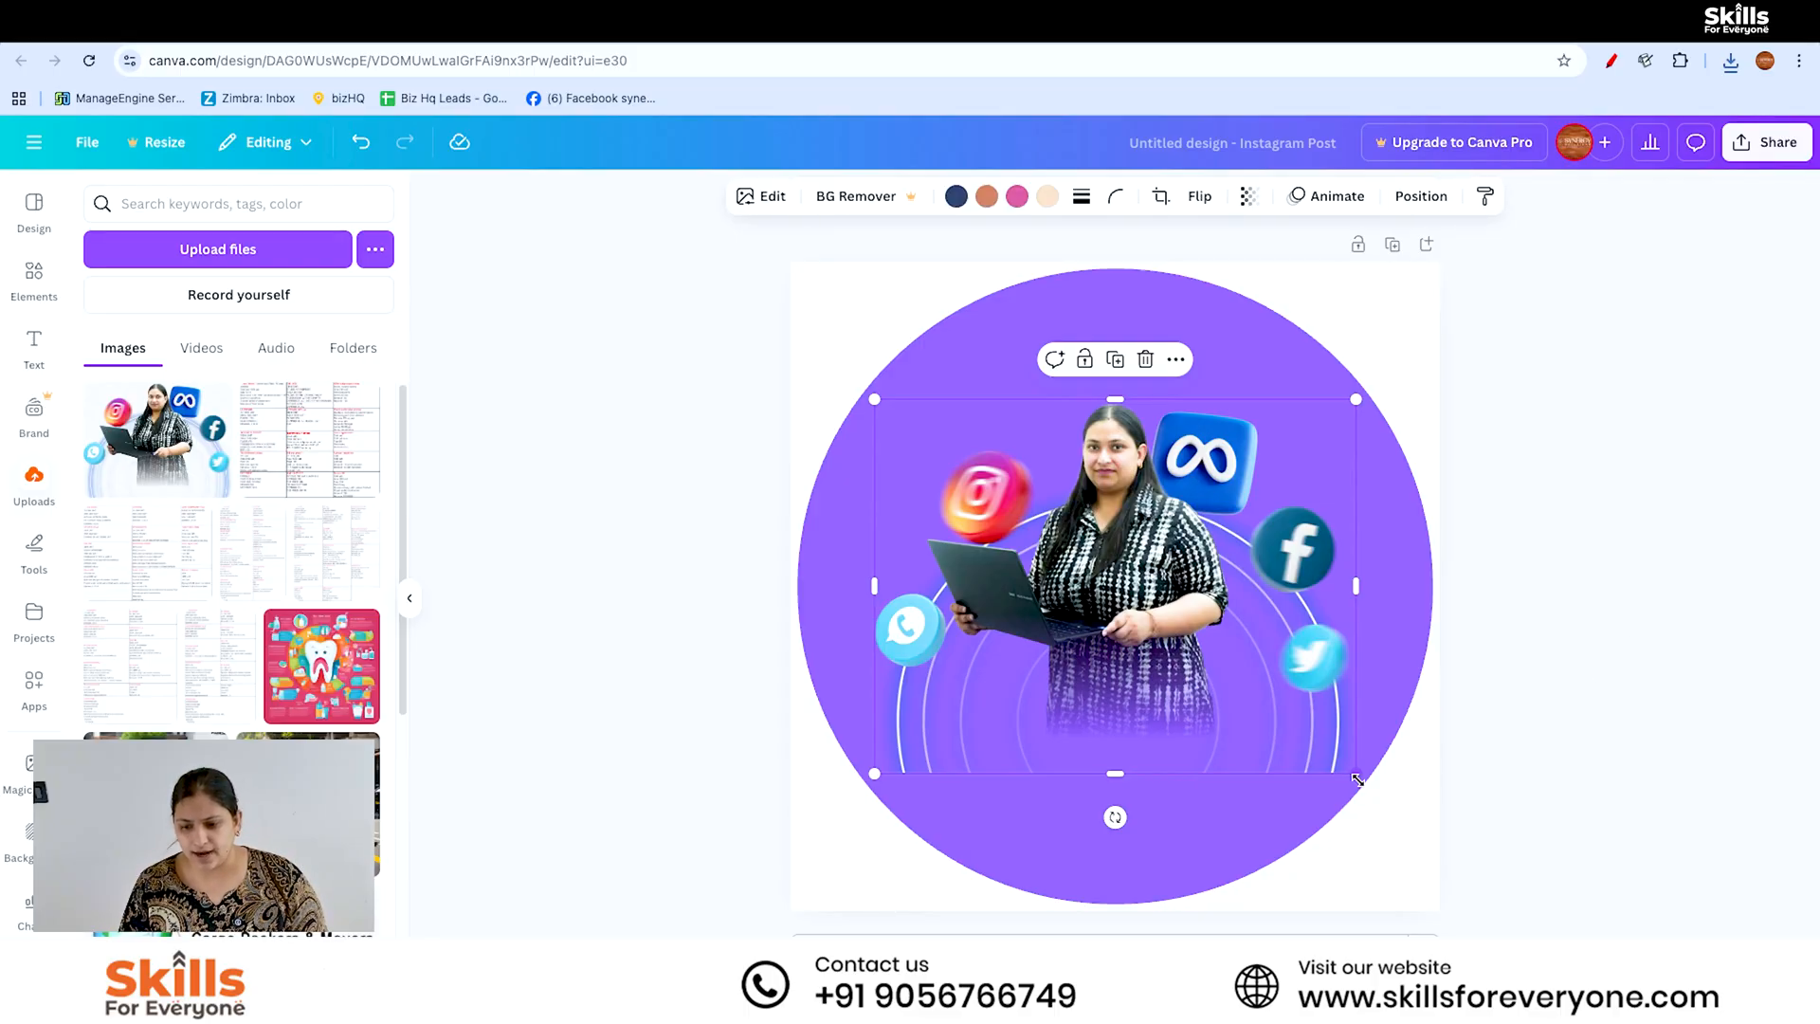
drag(1356, 773, 1369, 796)
drag(1194, 640, 1176, 639)
drag(1355, 399, 1379, 379)
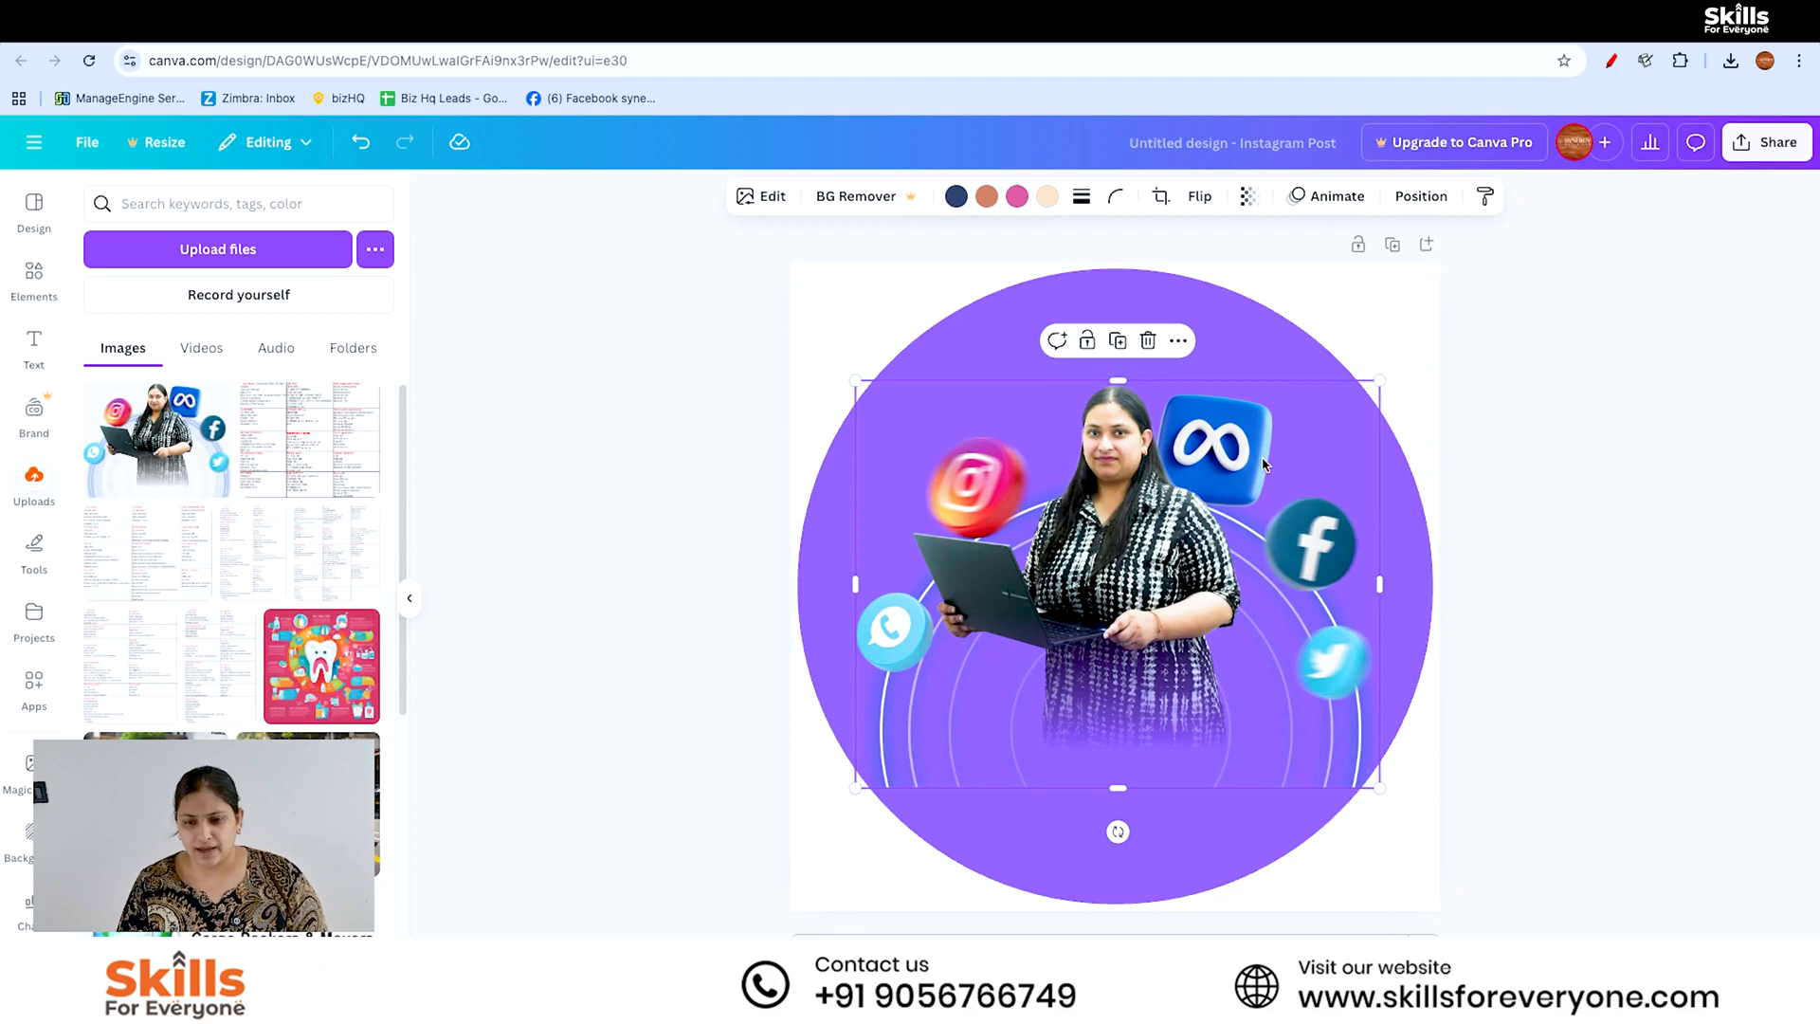
drag(1265, 461, 1258, 452)
drag(850, 372, 804, 339)
drag(1379, 338, 1396, 327)
drag(1271, 454, 1287, 459)
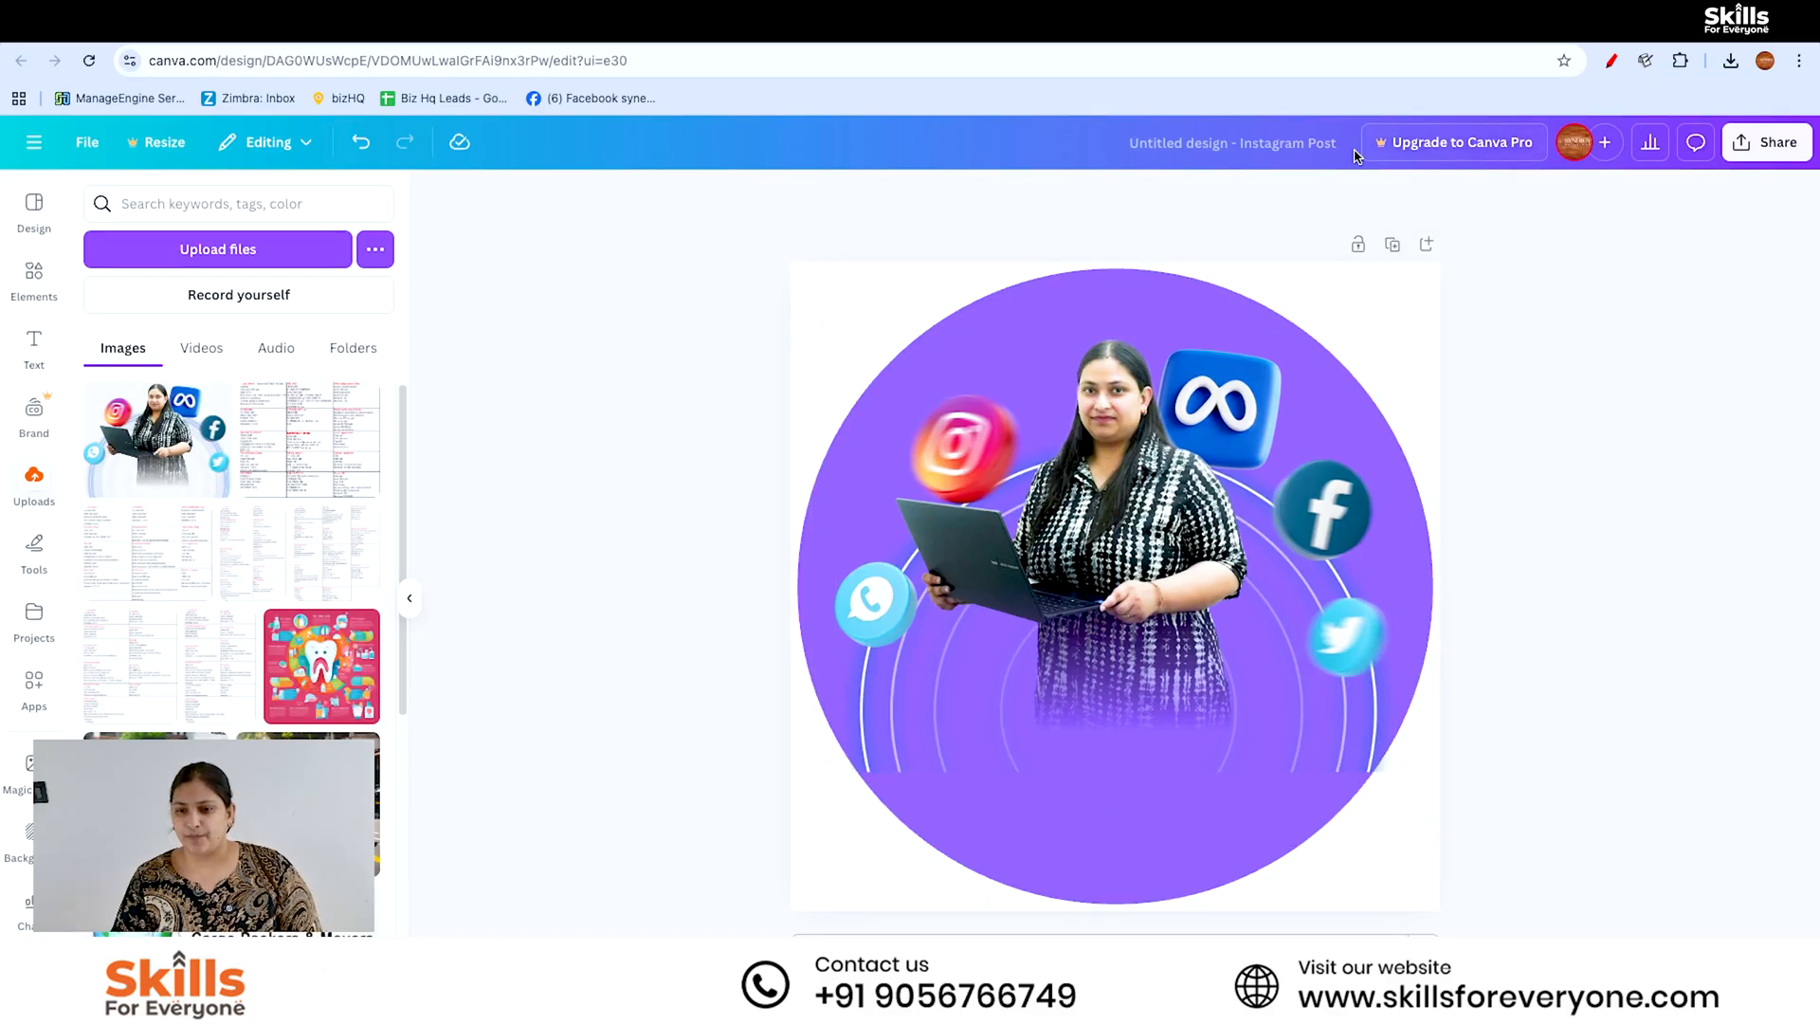
- Rename the design as "my pic for hero slider"
click(1233, 143)
key(BackSpace)
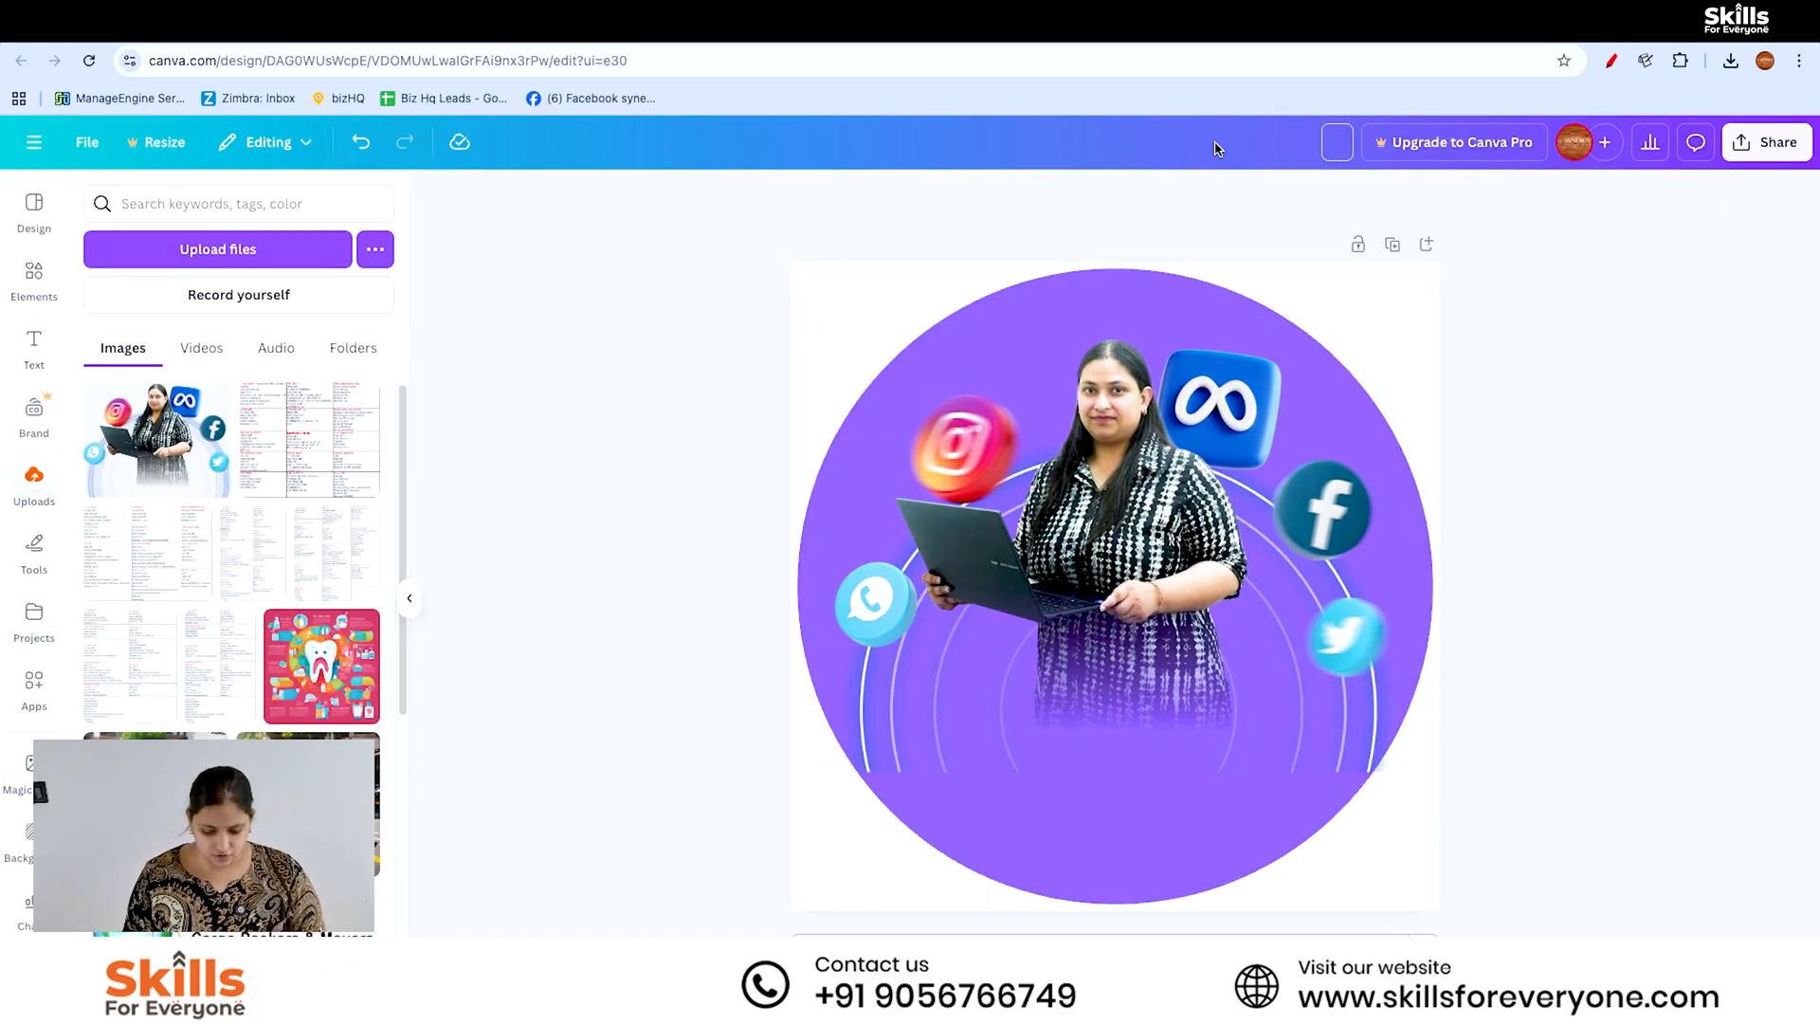
text(m)
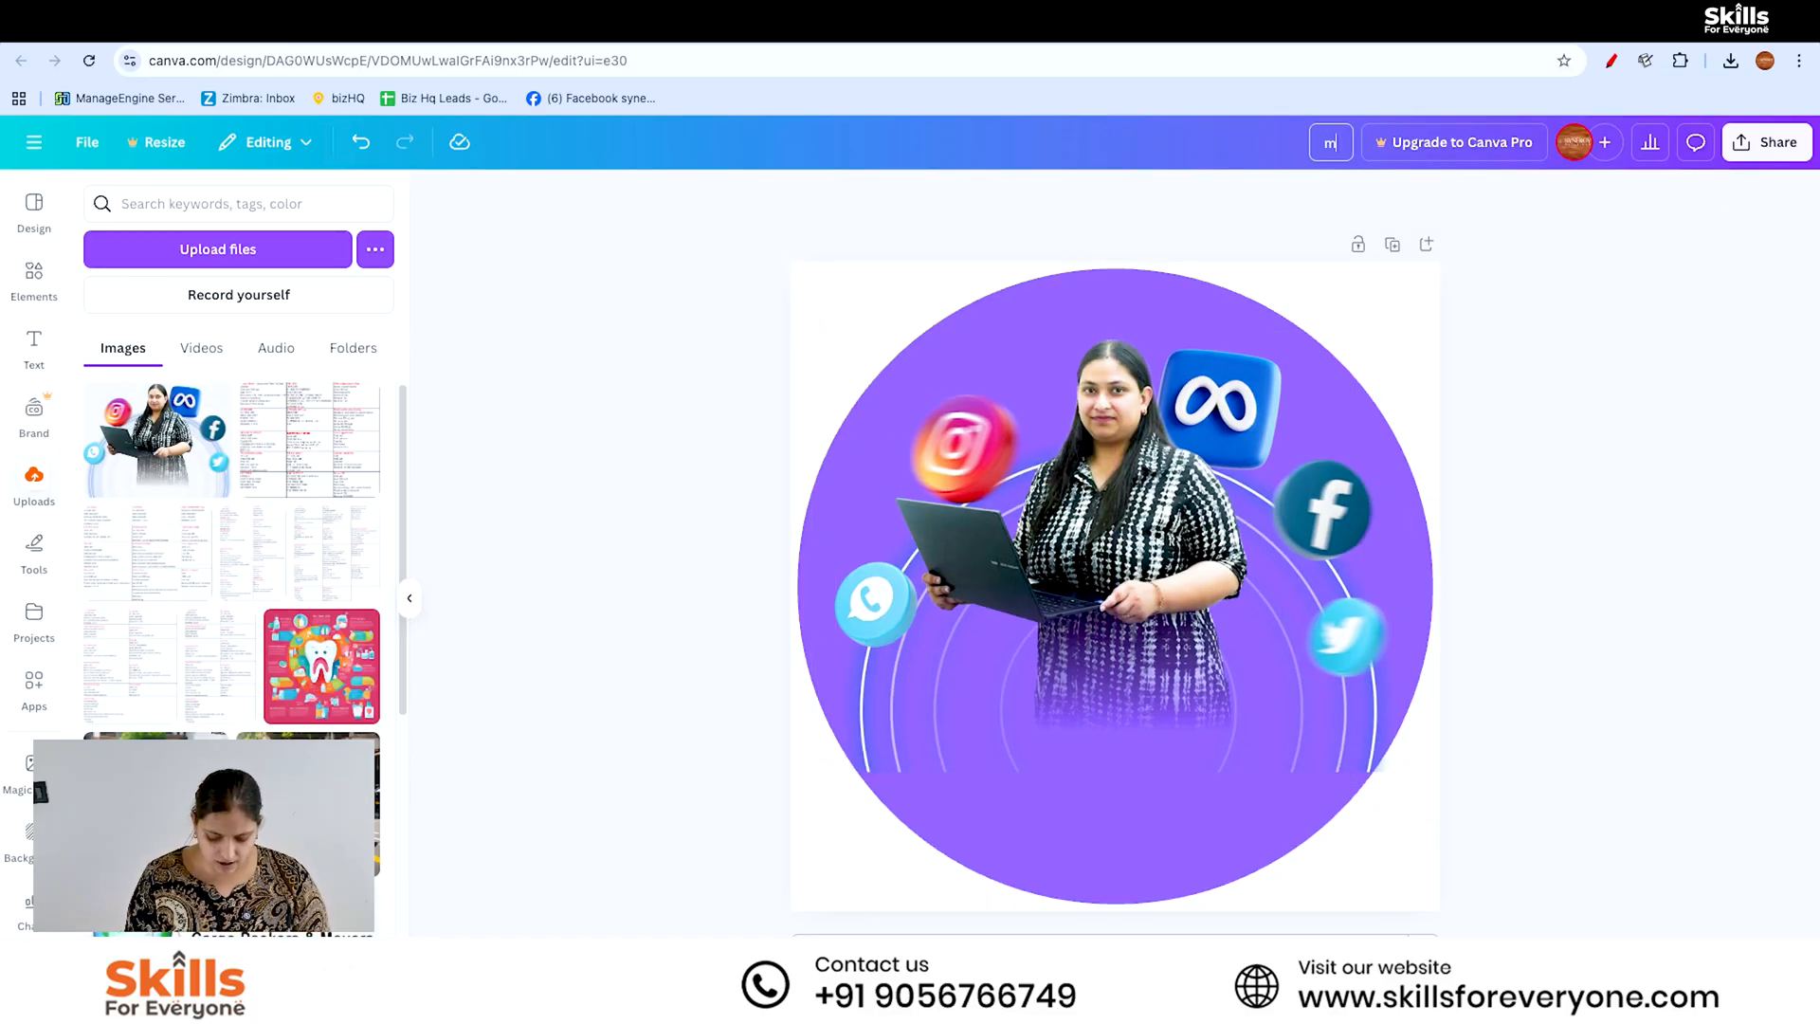
text(y pic for)
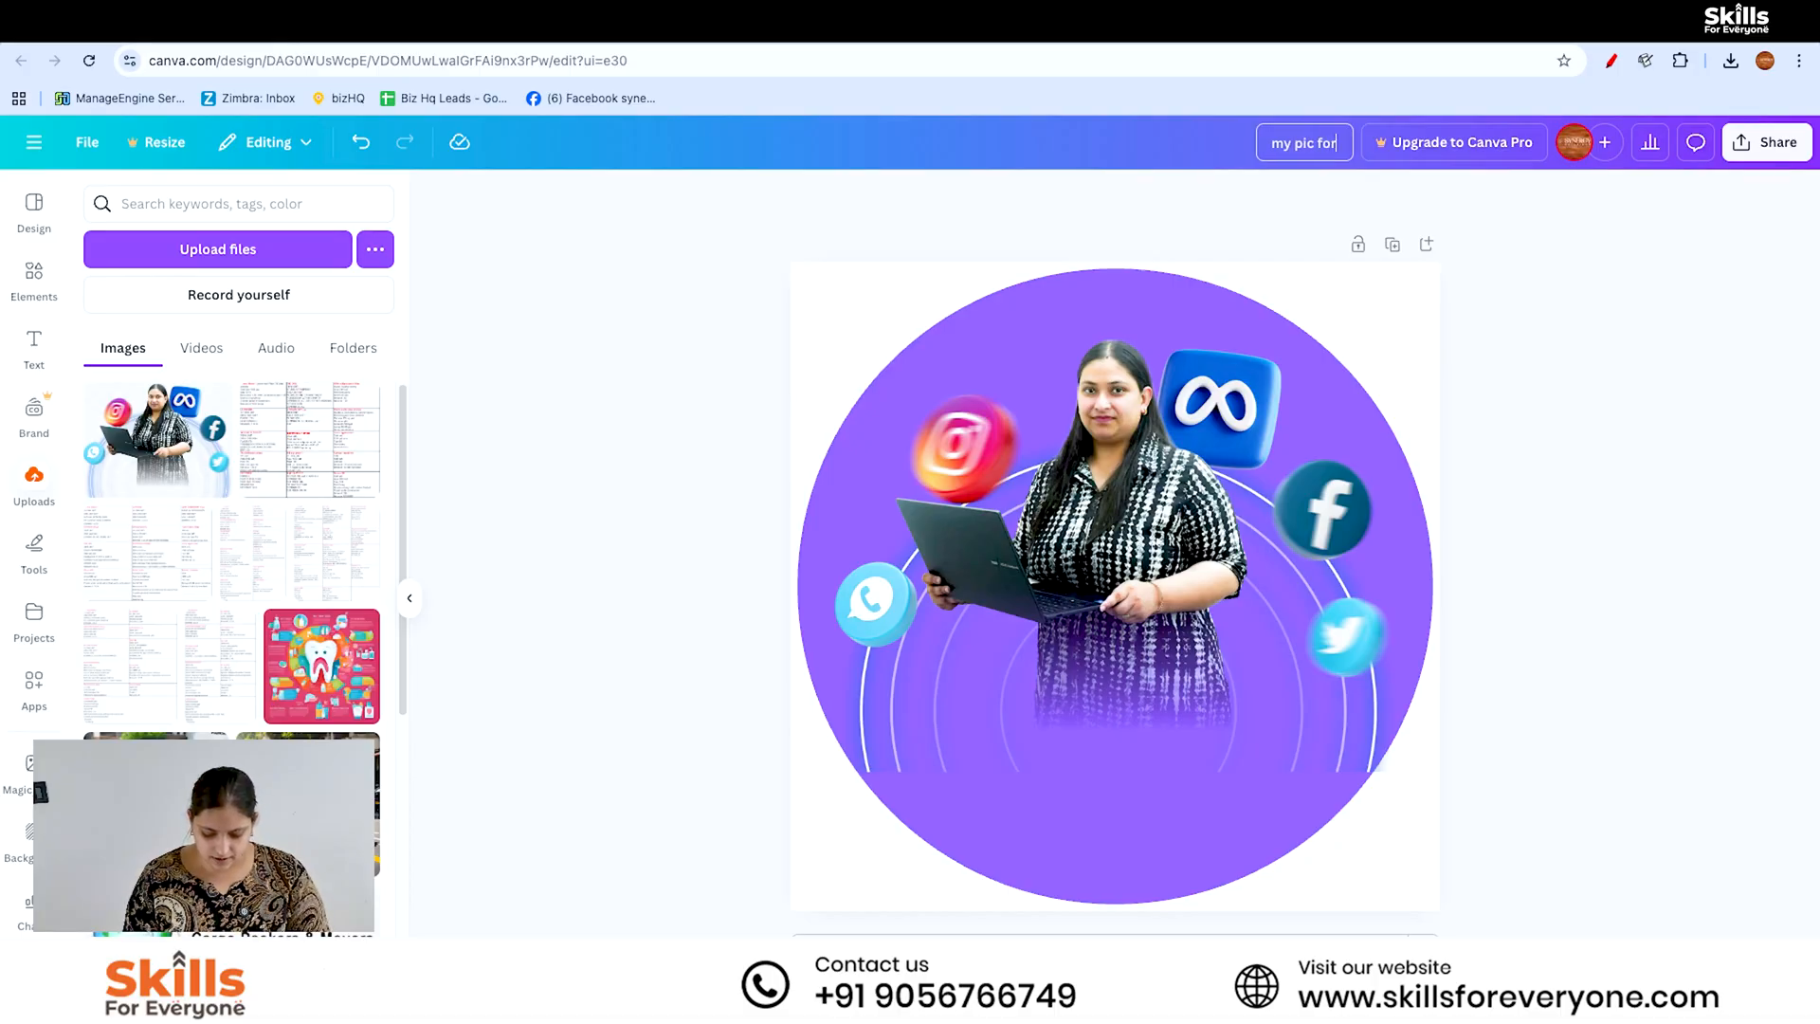
text( hero slider)
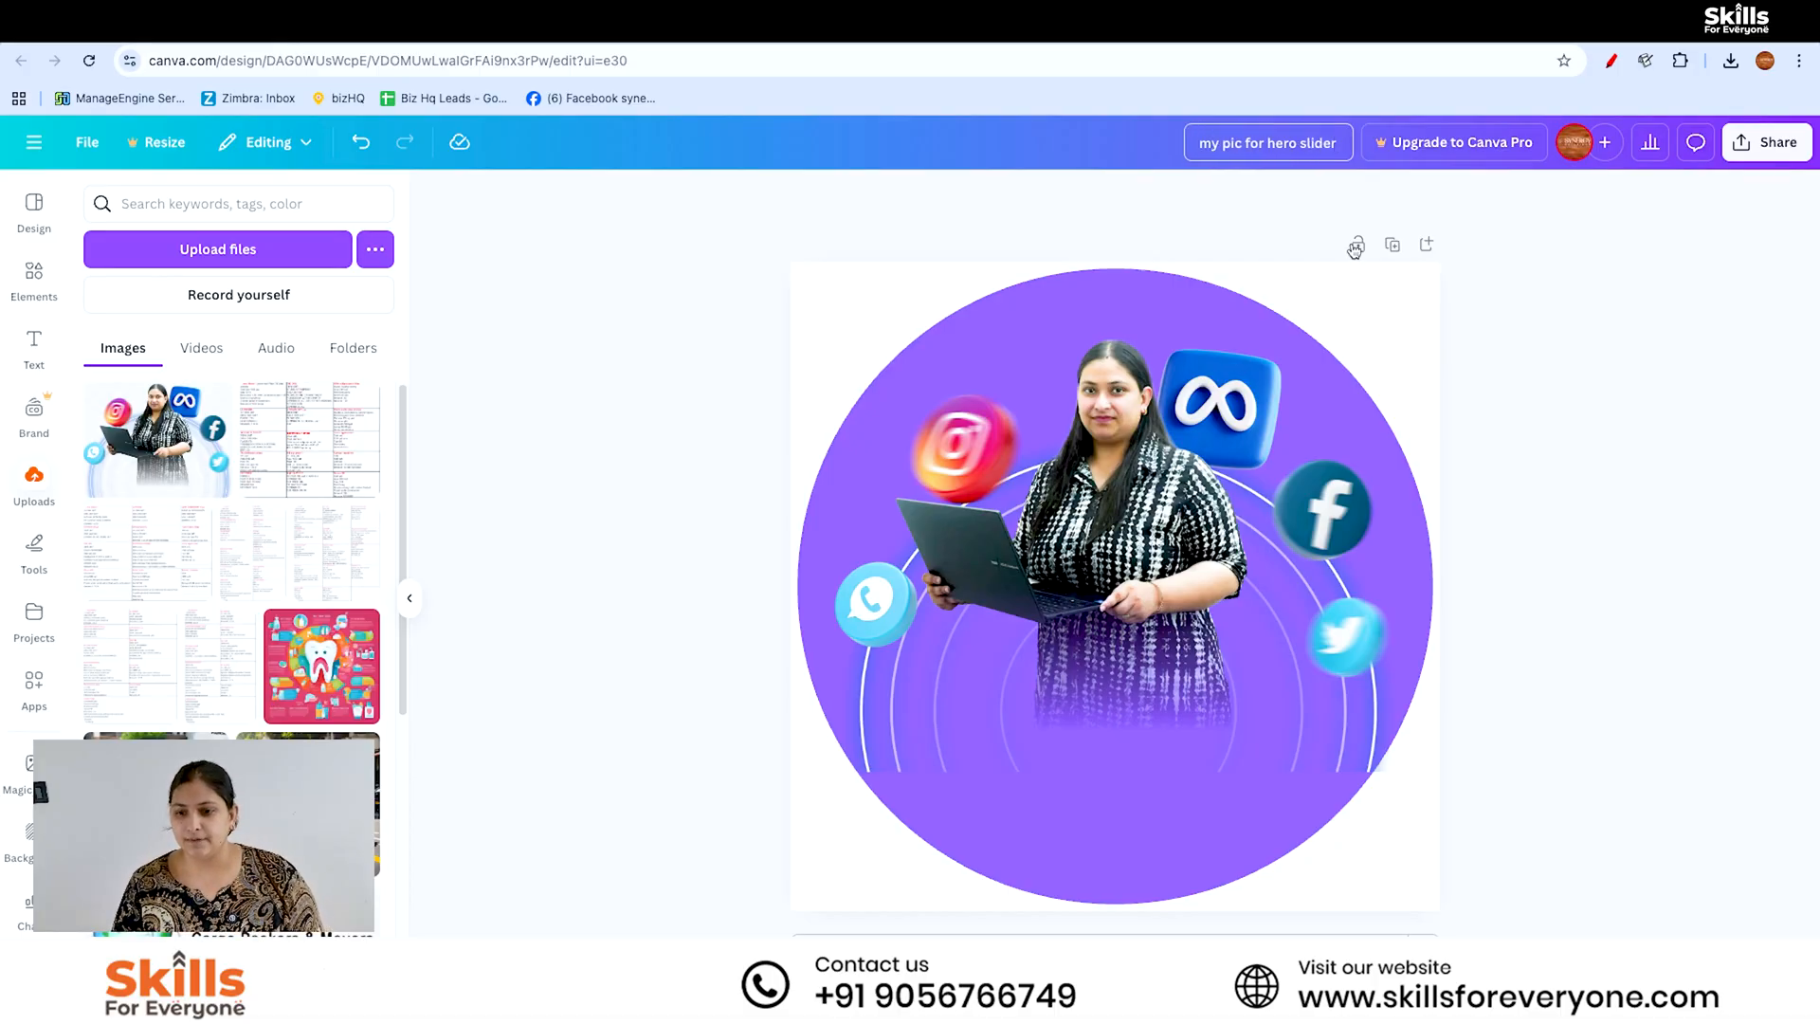
- Download the design as a PNG at 1,080 × 1,080 px, and add a blank second page
click(1766, 143)
click(1471, 521)
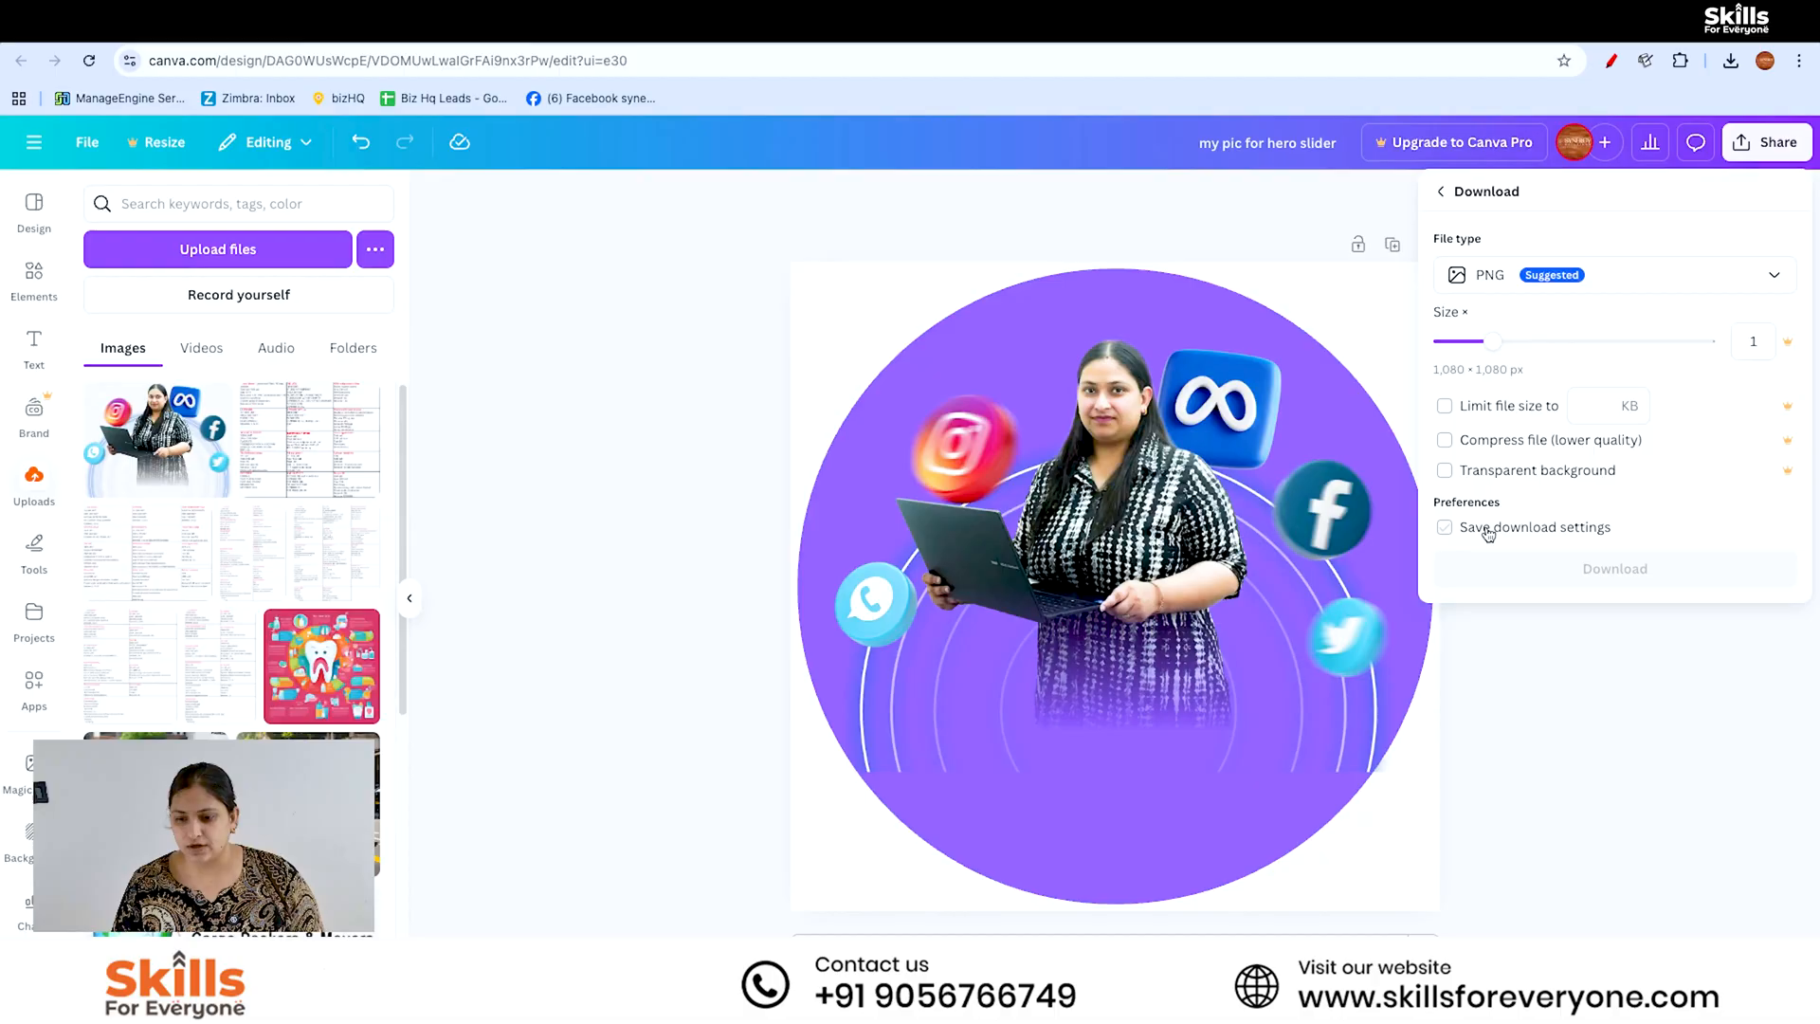
click(1594, 569)
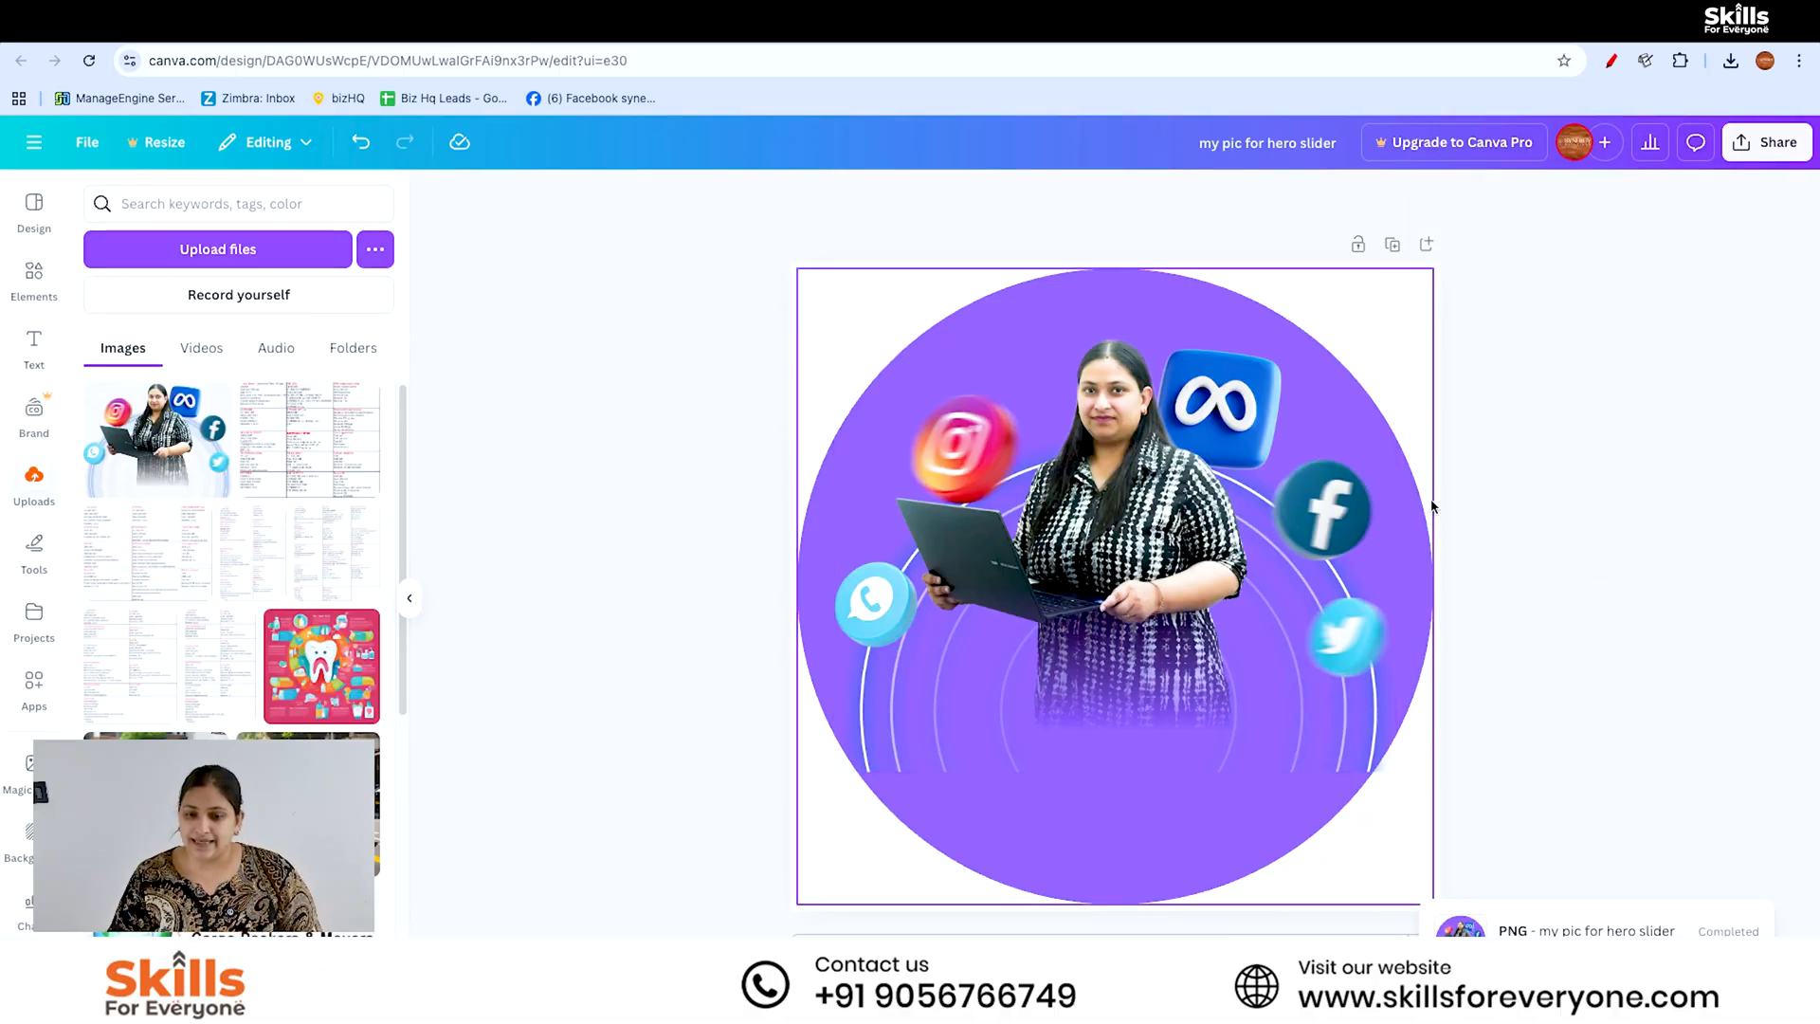
scroll(1456, 802, down, 5)
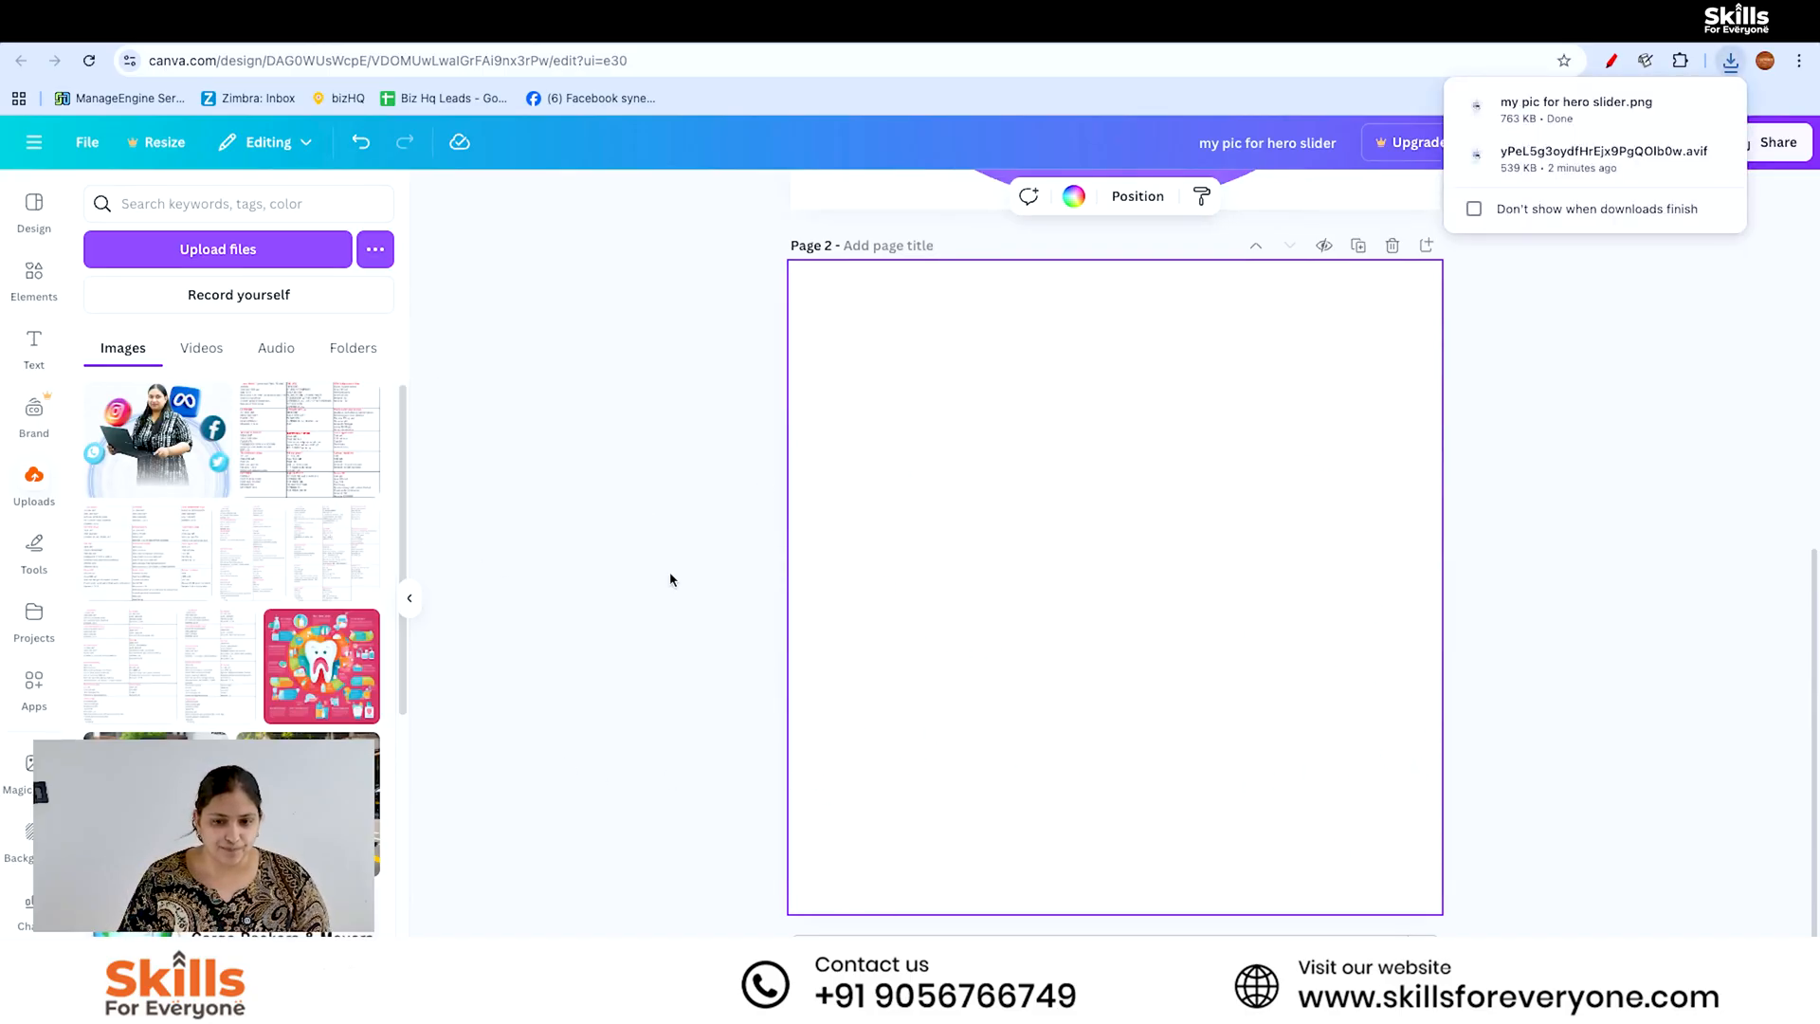
- Delete the blank second page and create a new custom-size design of 200 × 200 px
click(1393, 245)
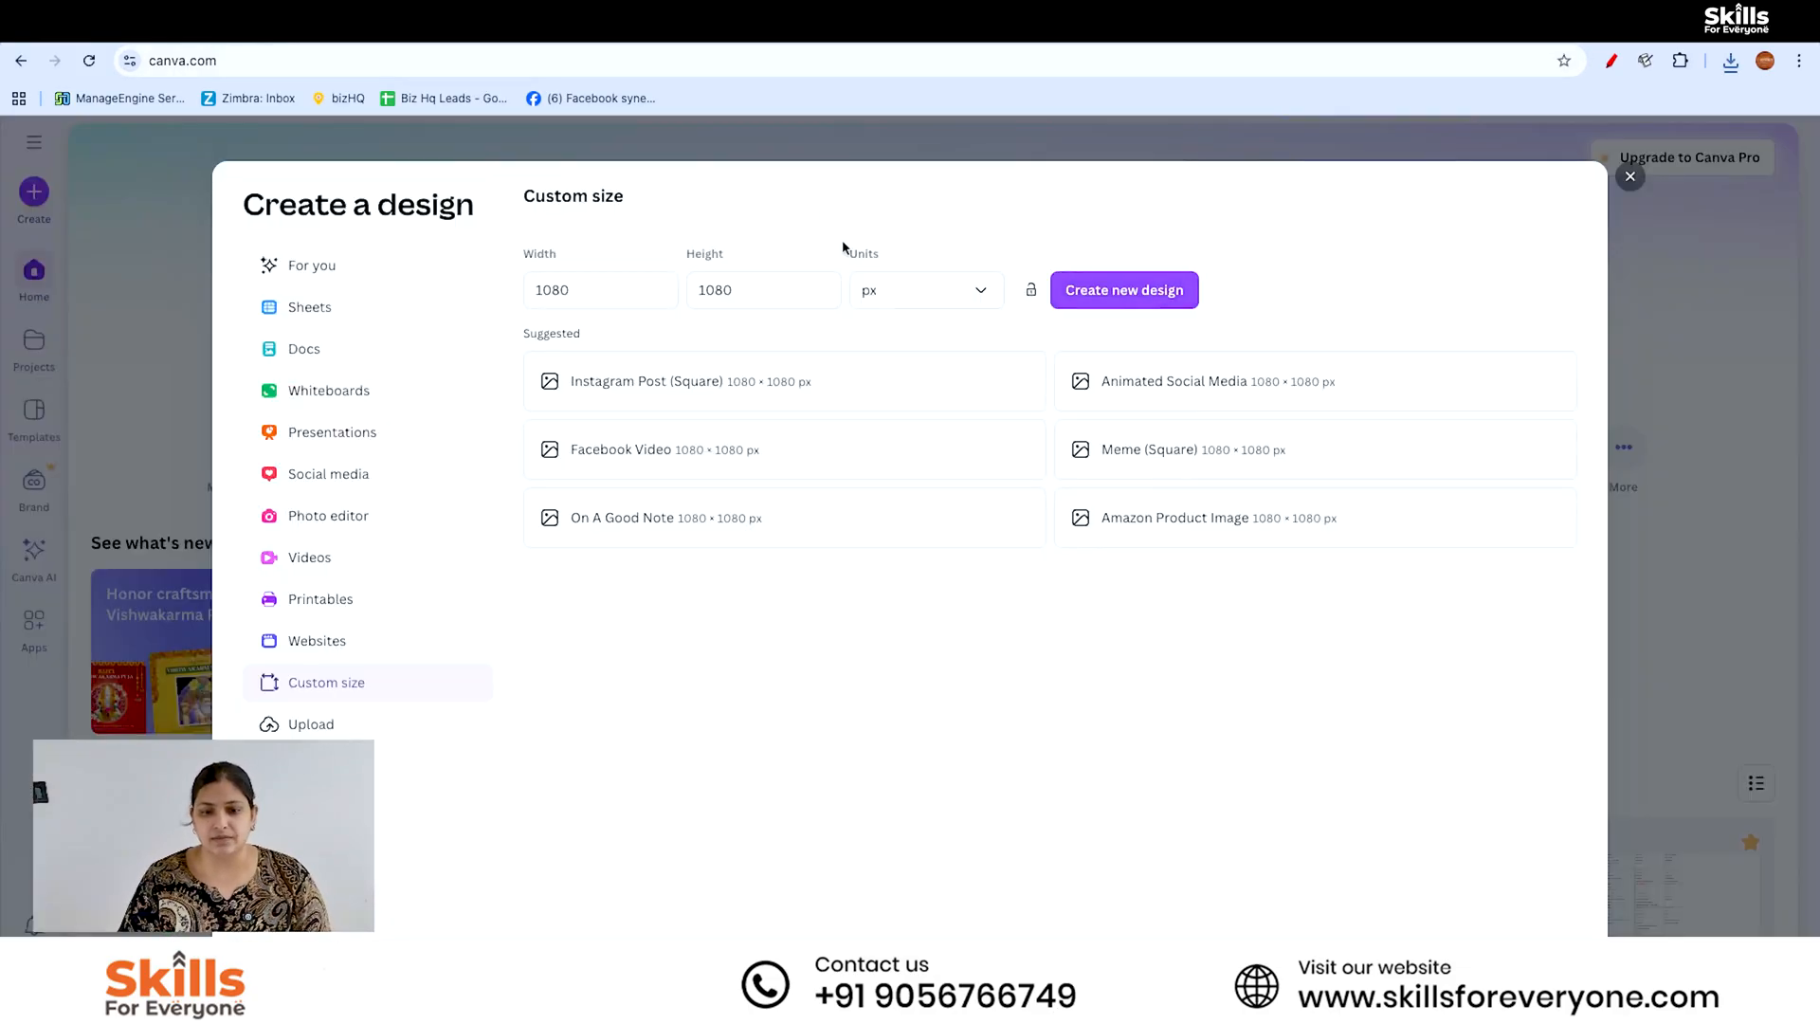
click(601, 292)
double_click(601, 292)
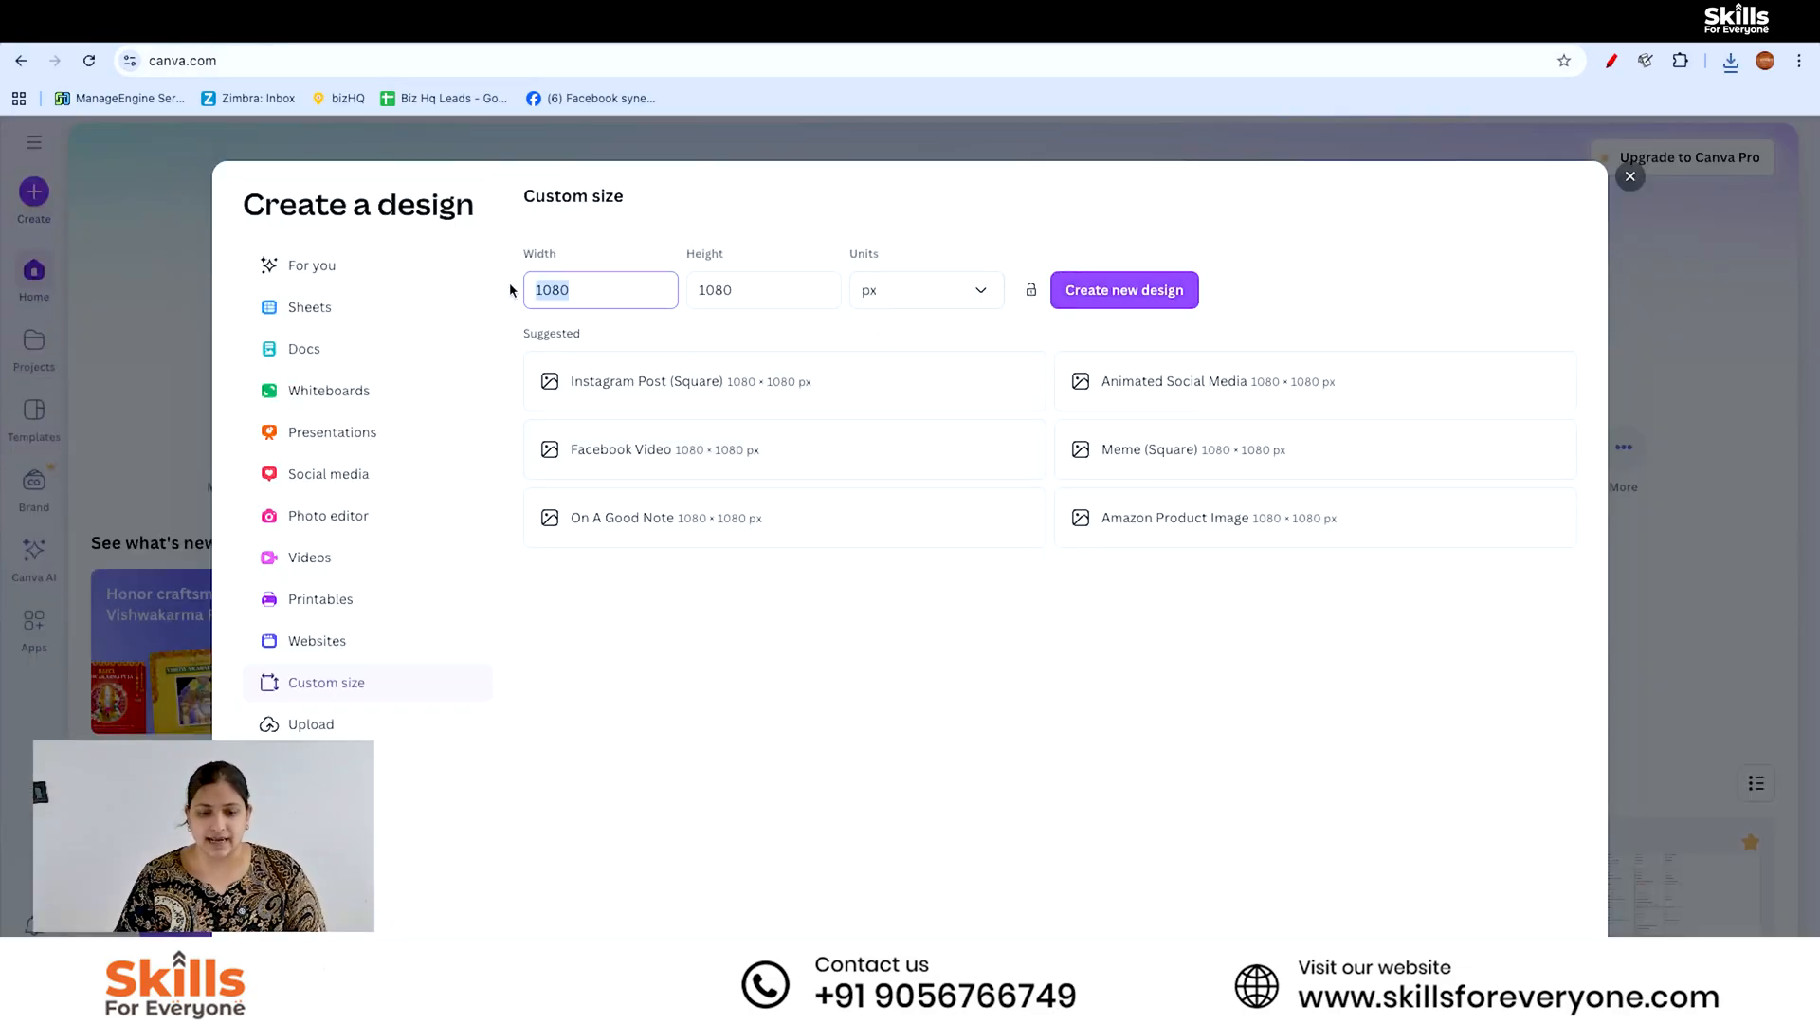
key(BackSpace)
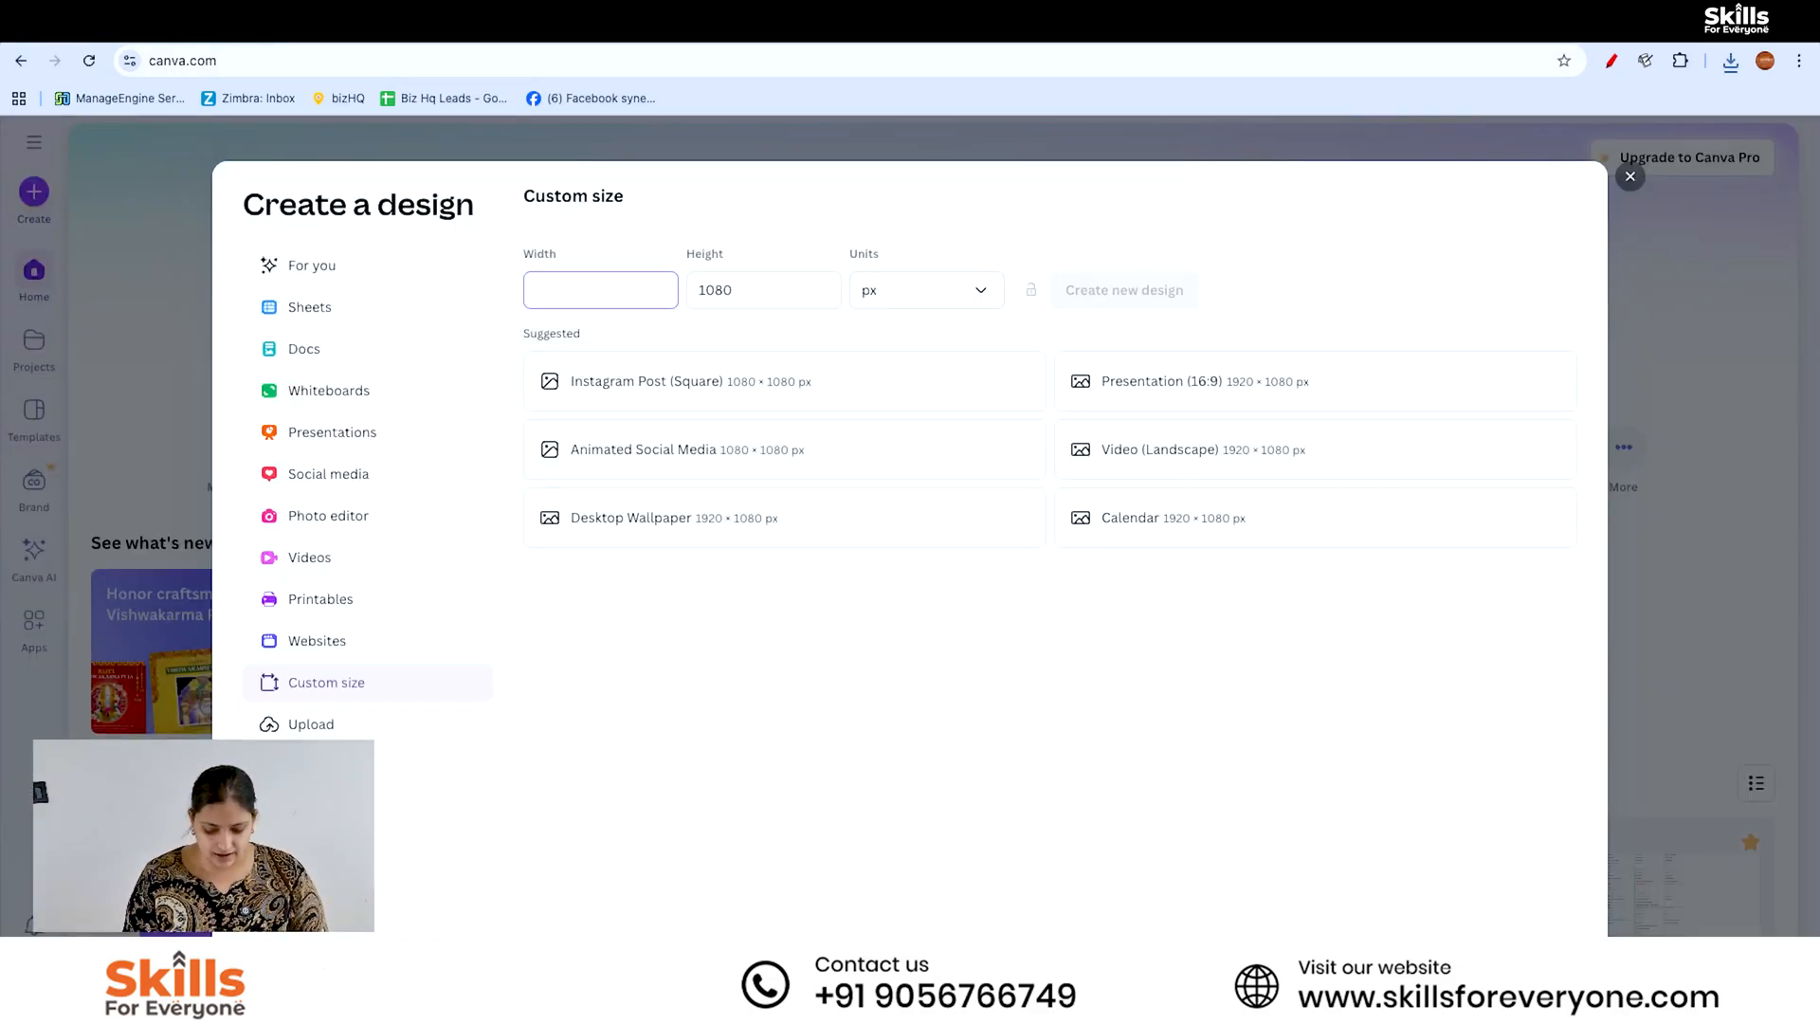
text(200)
key(Tab)
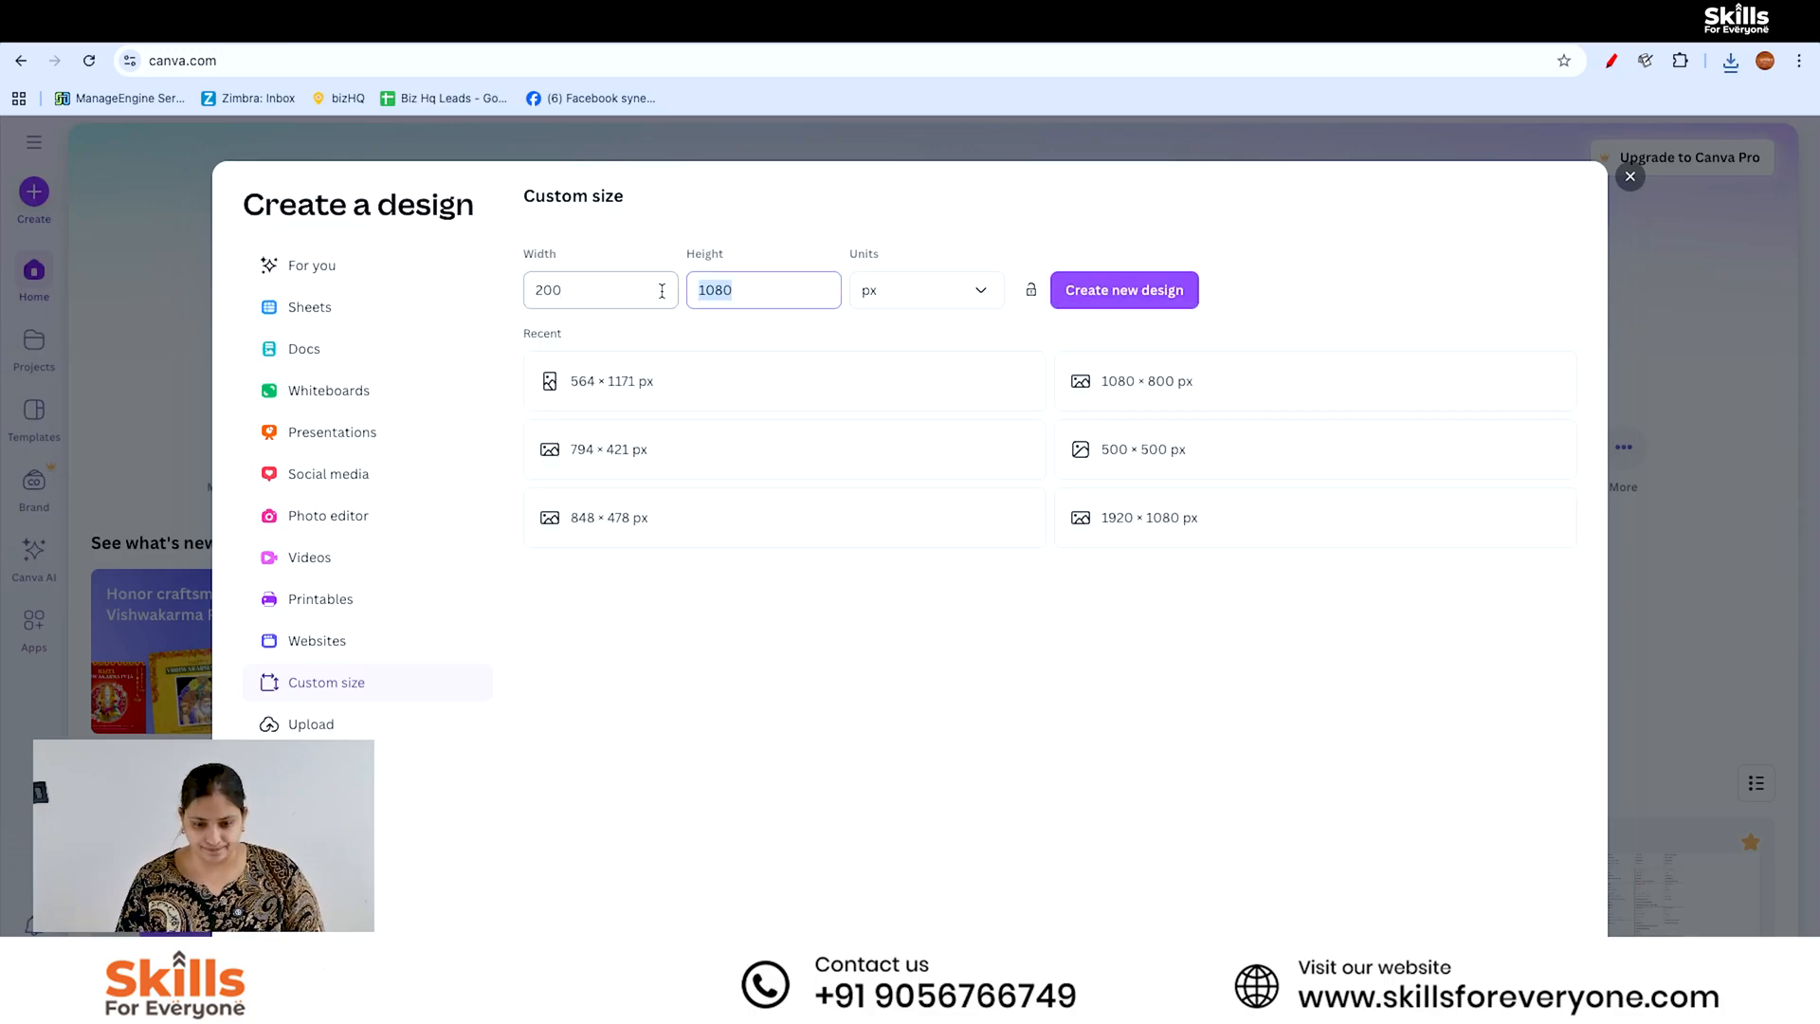
text(2)
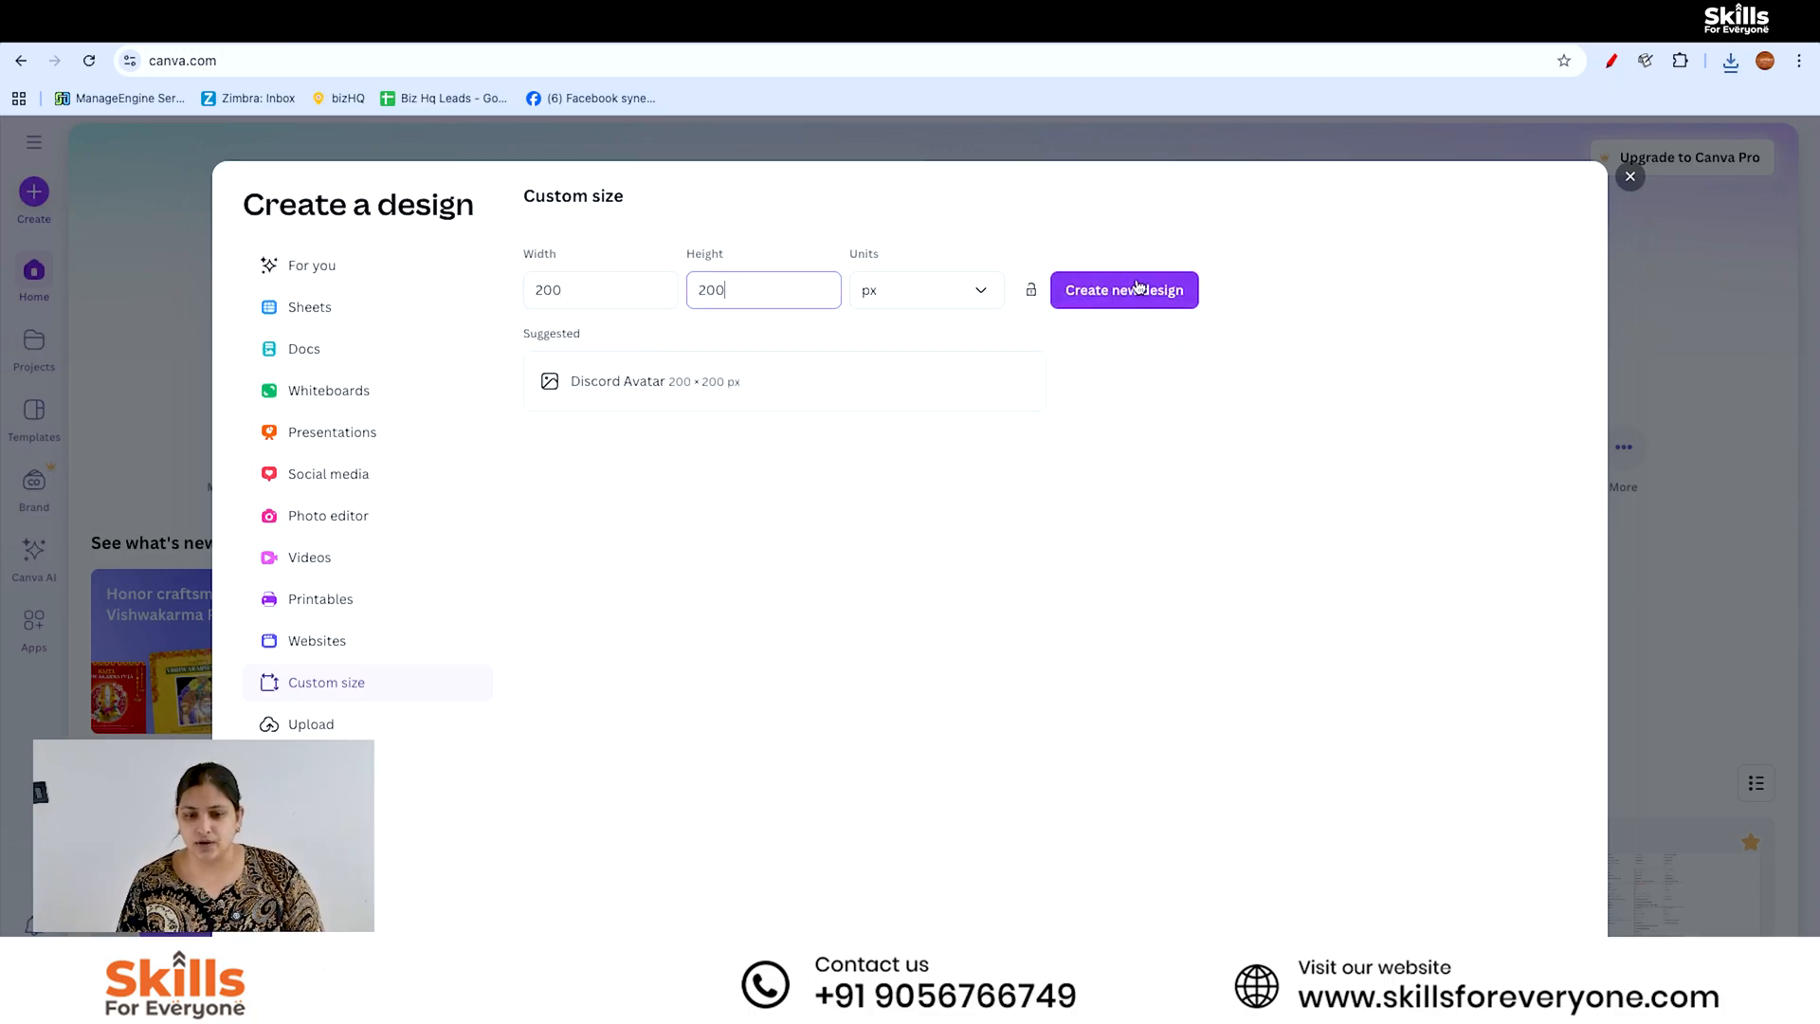
click(1135, 282)
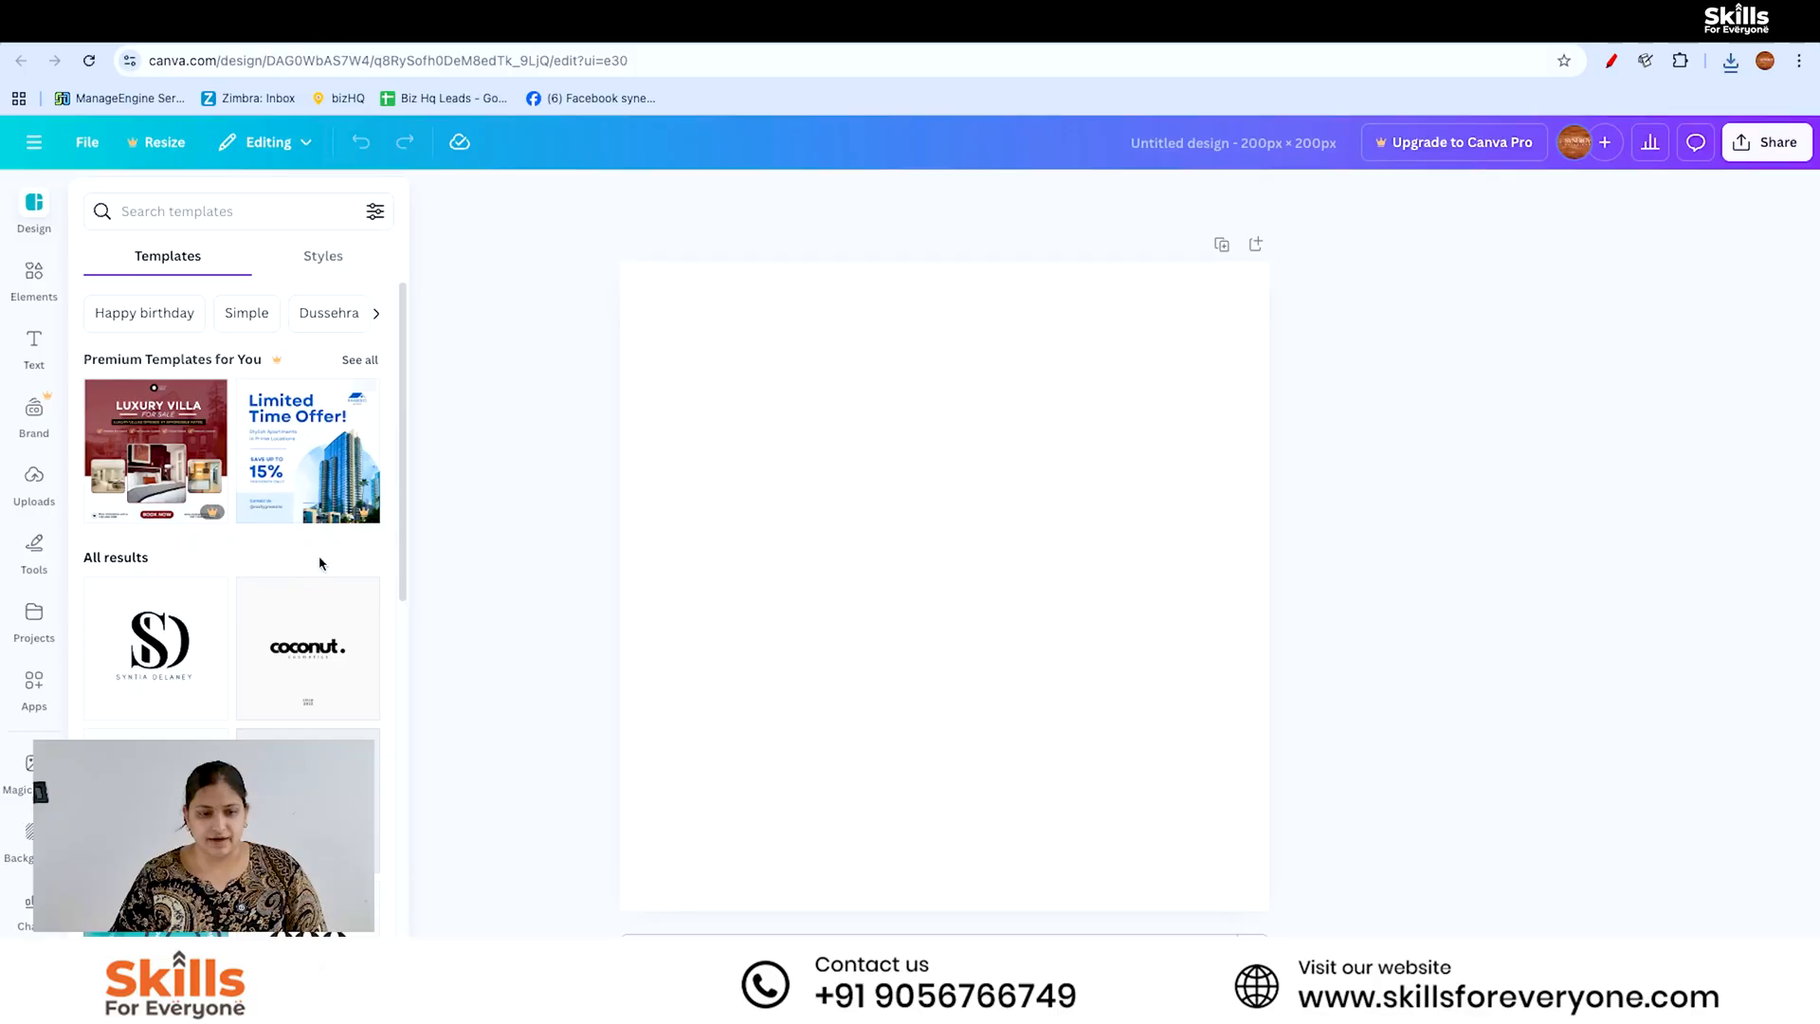
- Add a circle shape to the blank page and enlarge it to fill the whole page
click(59, 300)
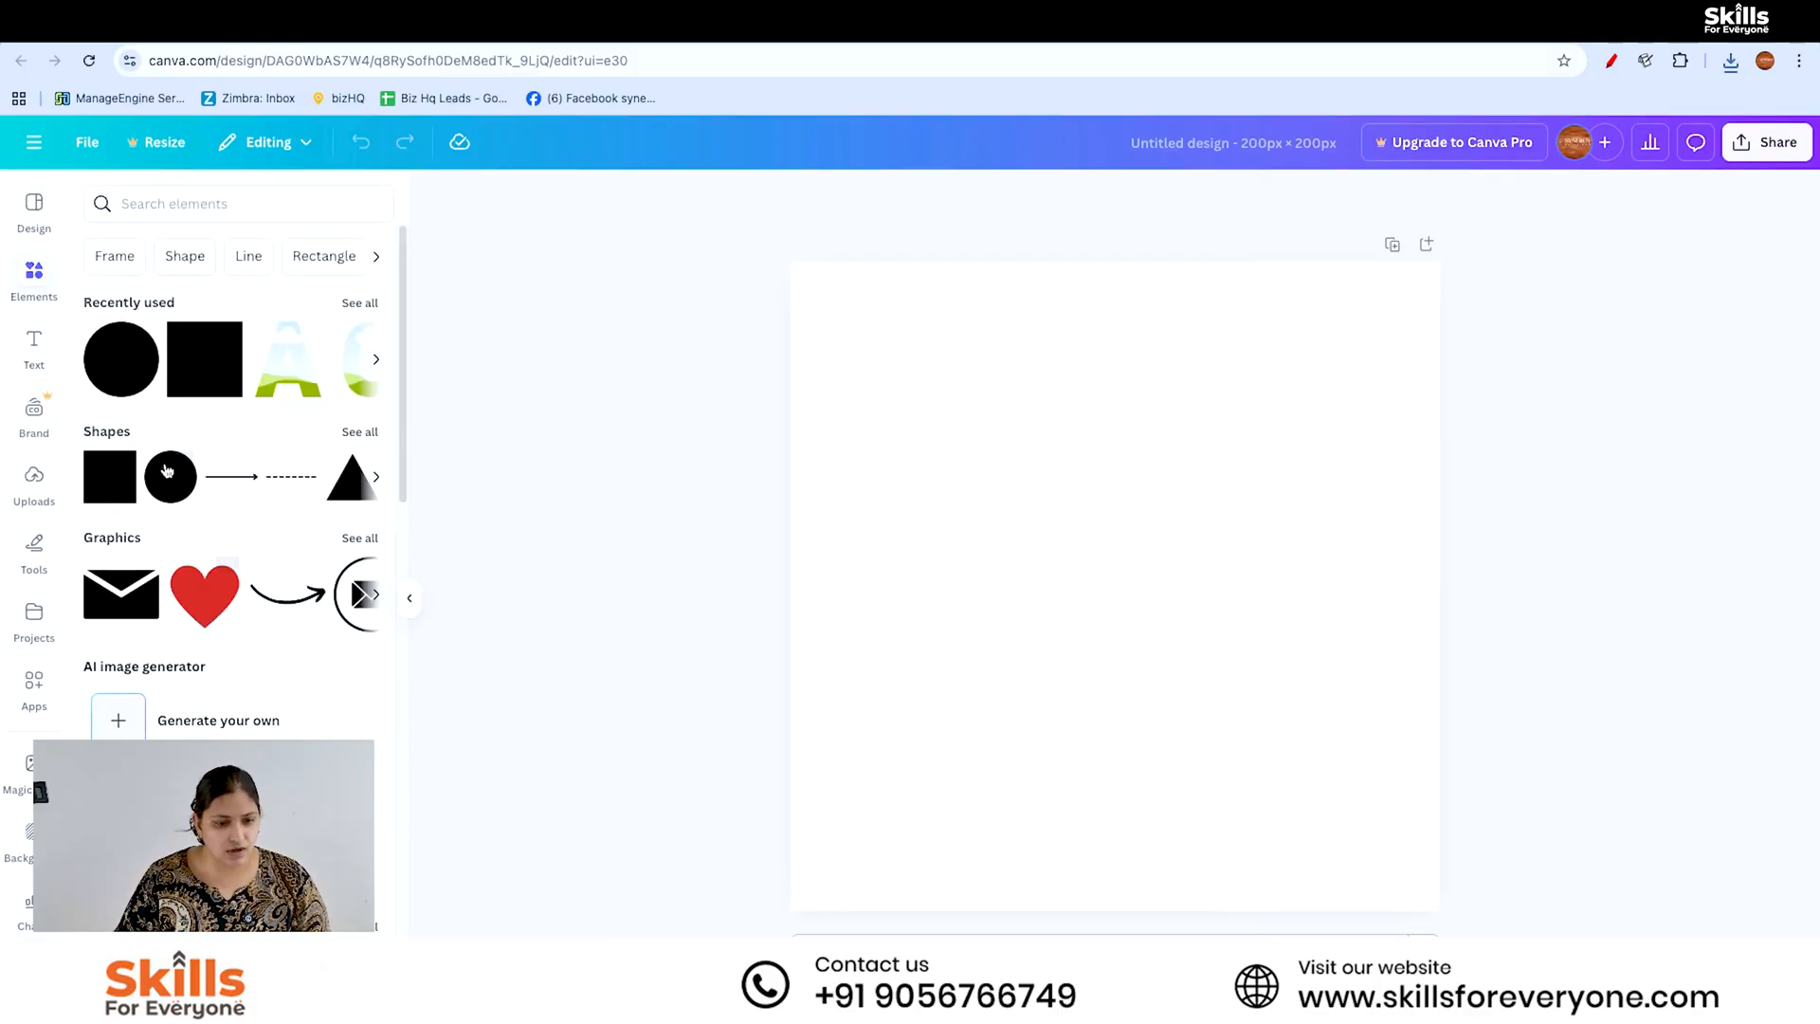
click(171, 476)
drag(1215, 683, 1439, 910)
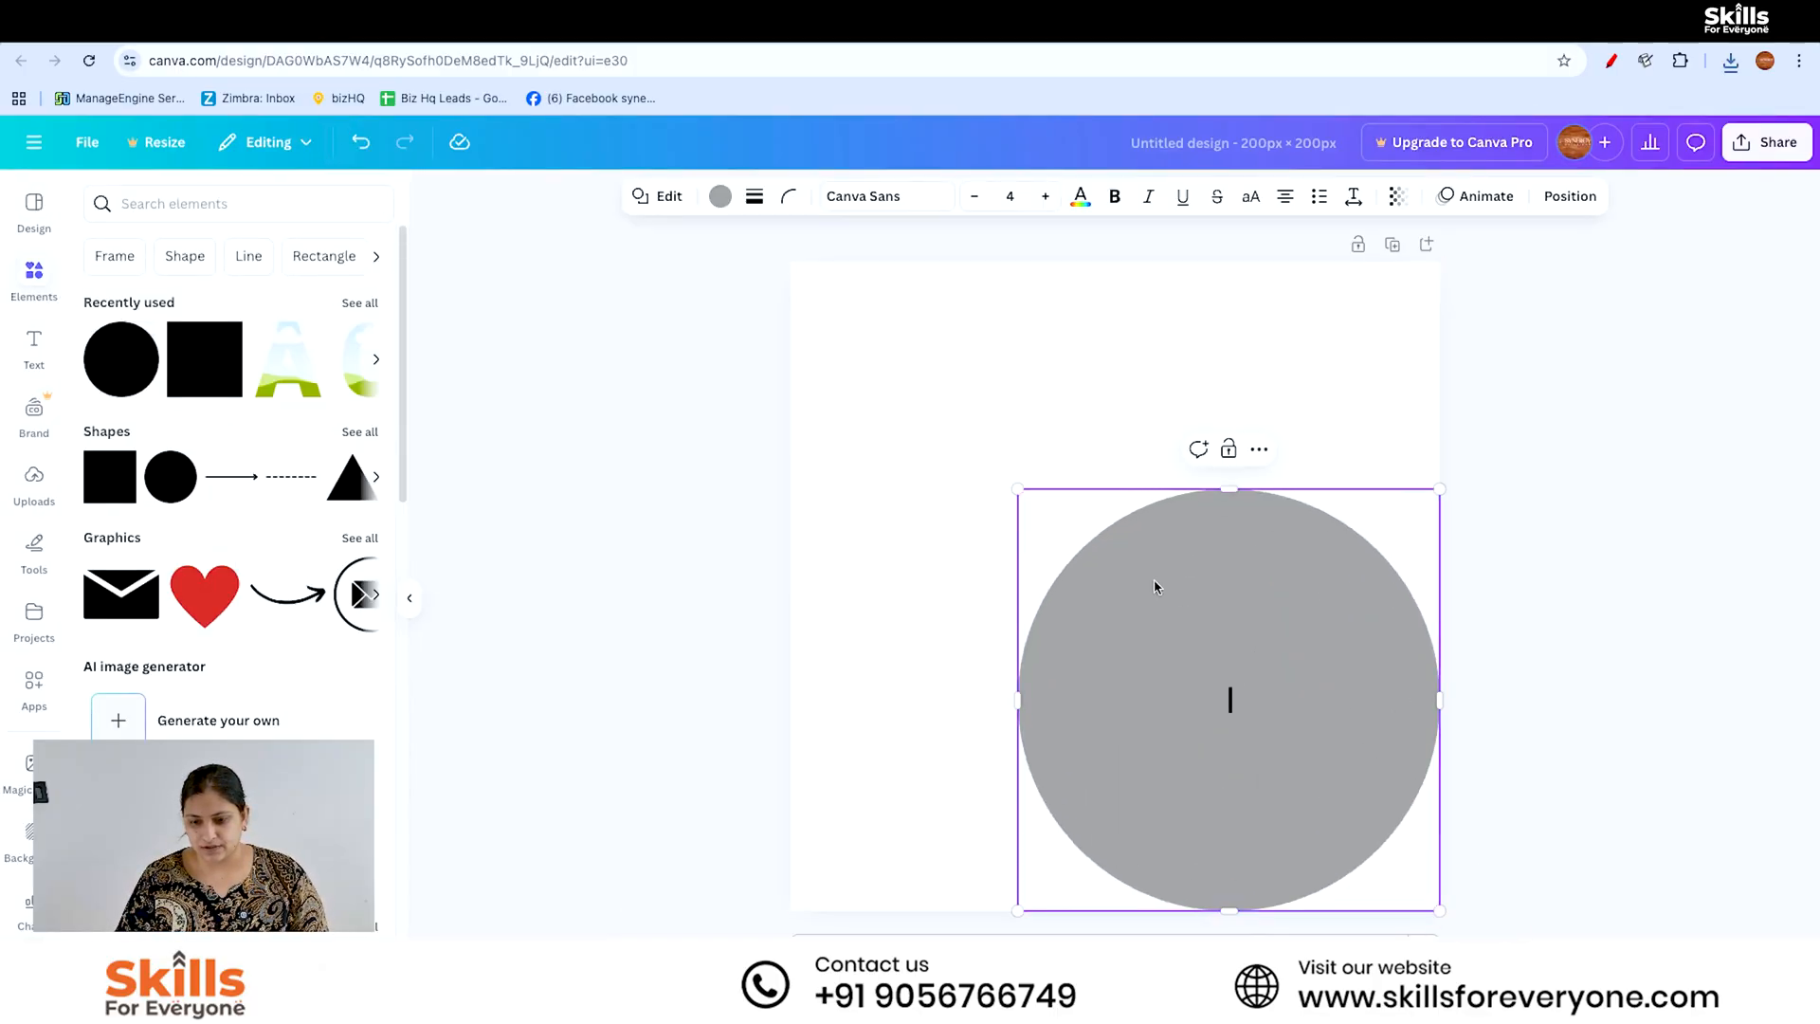
drag(1018, 484, 708, 345)
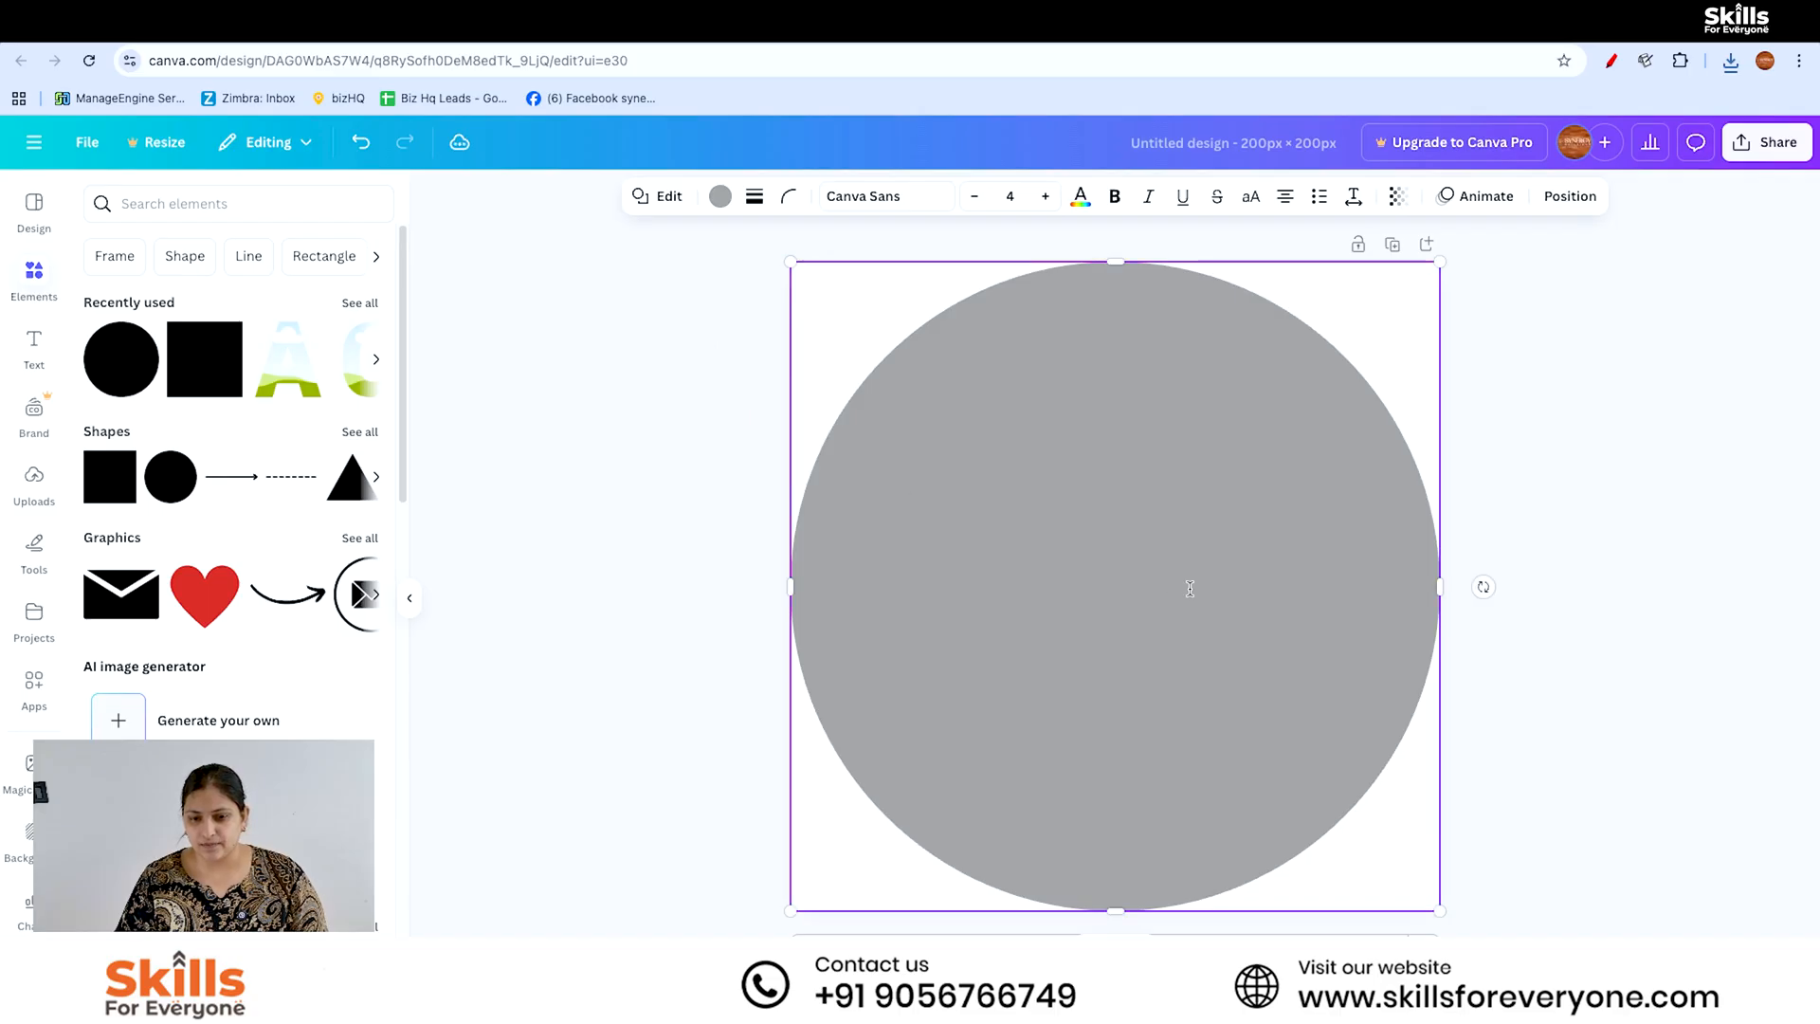
- Fill the circle with the light orange default solid colour
click(720, 197)
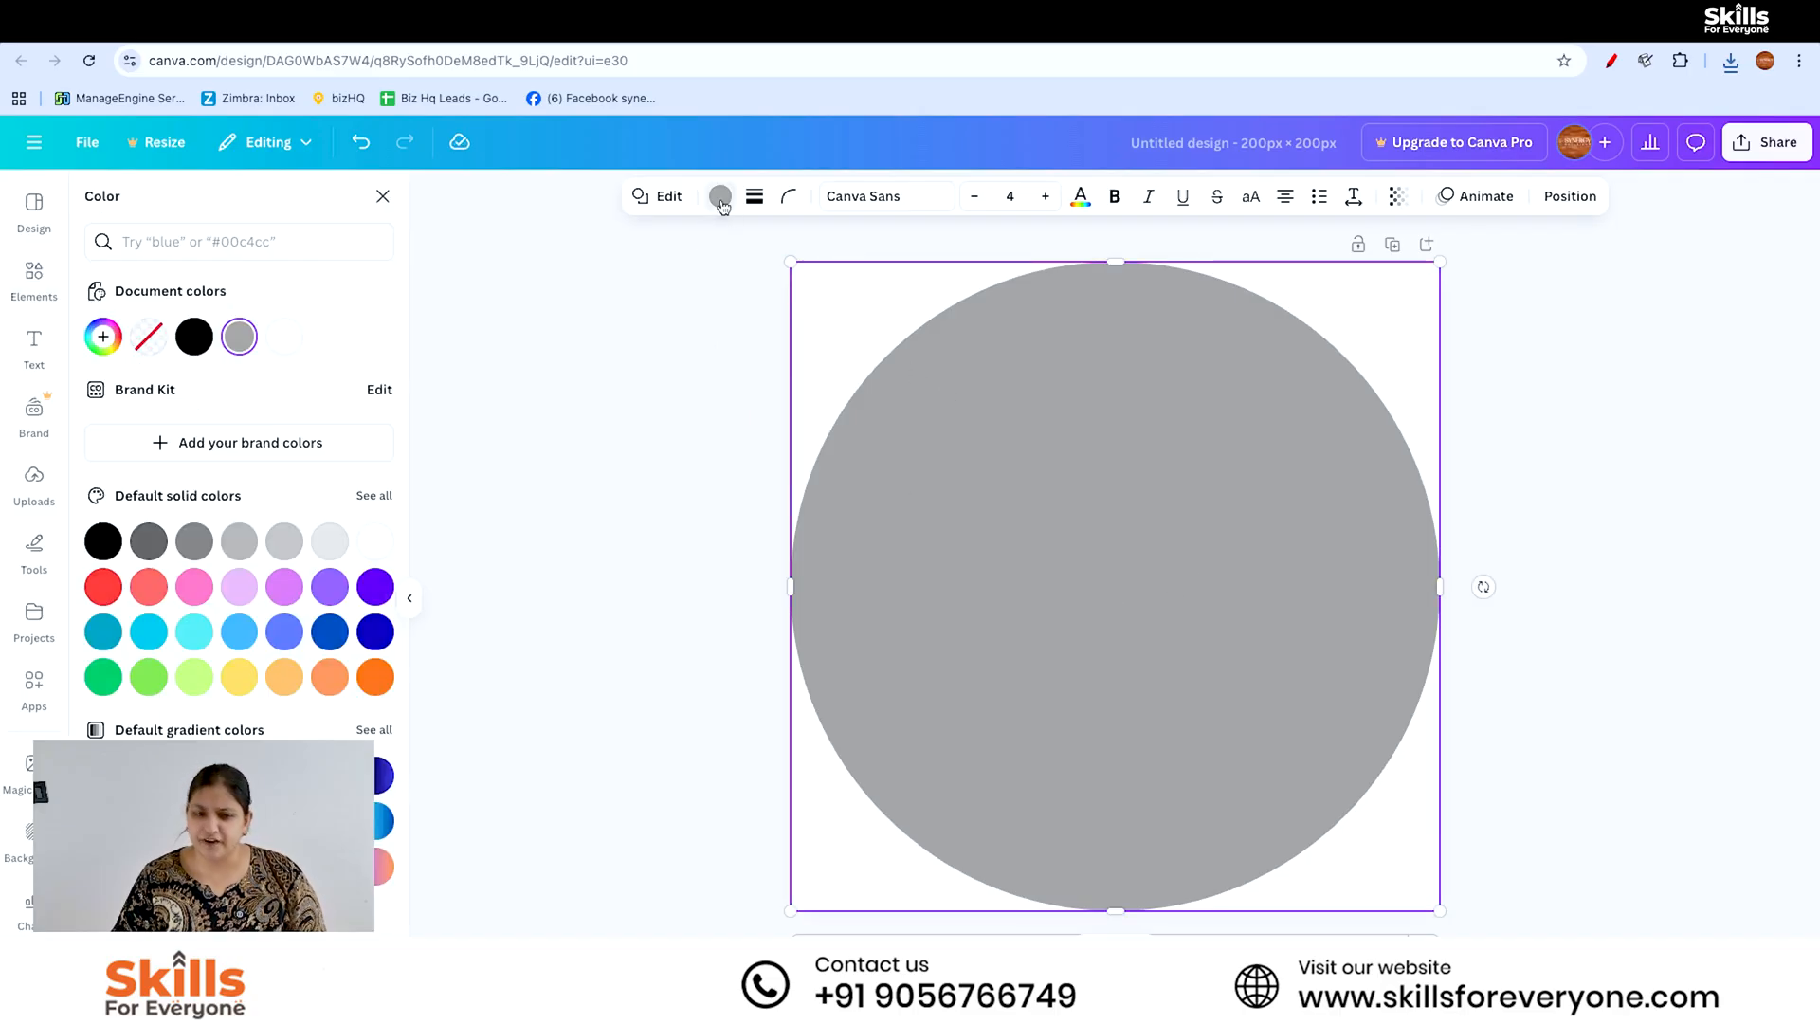
click(240, 587)
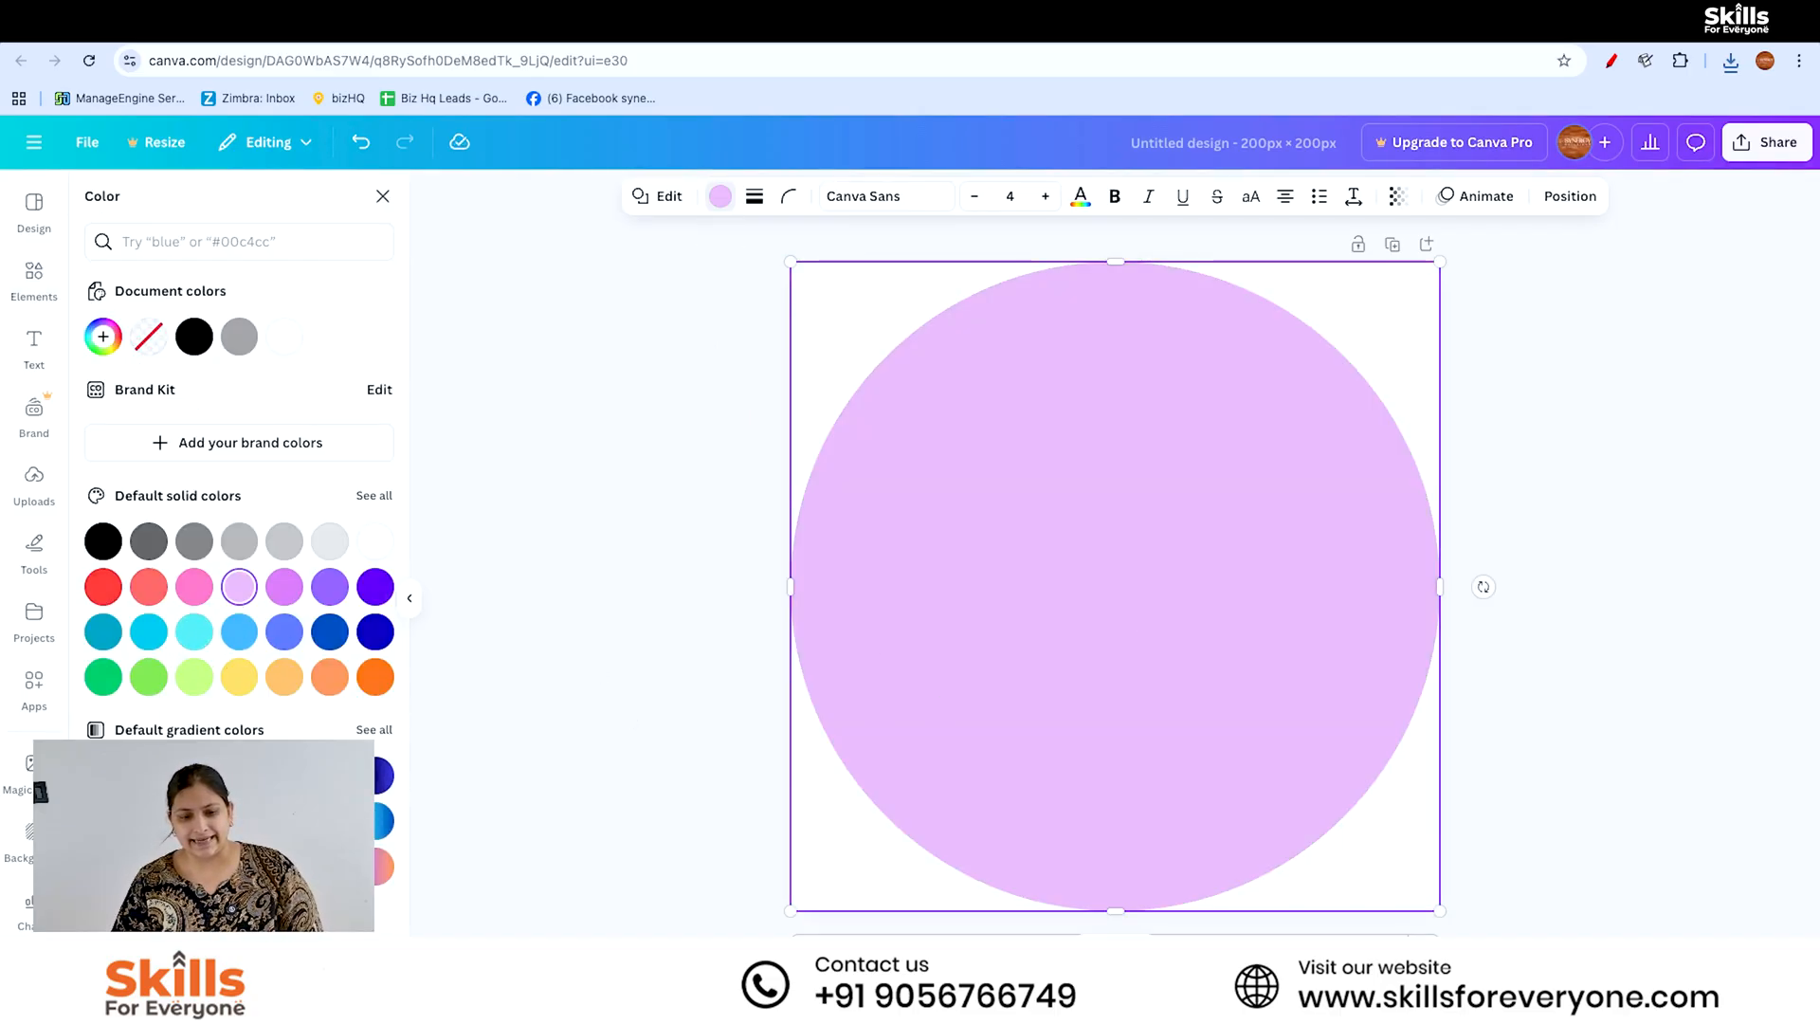
click(274, 684)
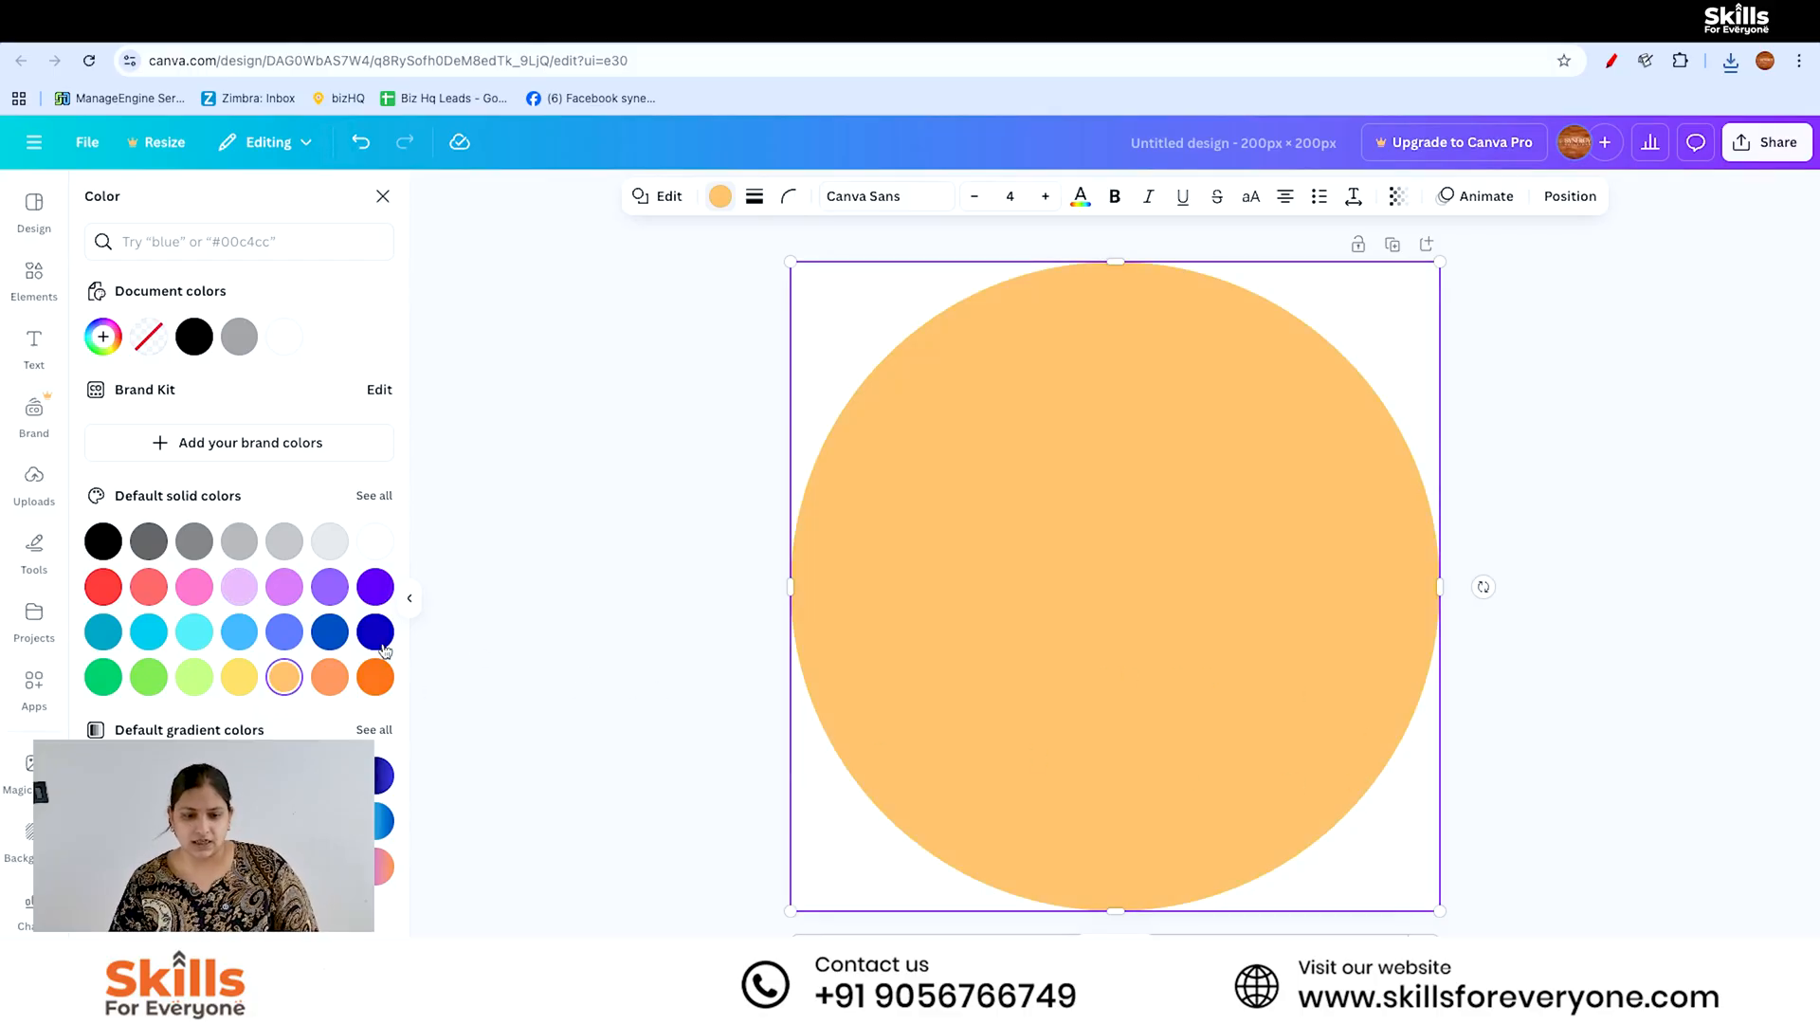
click(1038, 698)
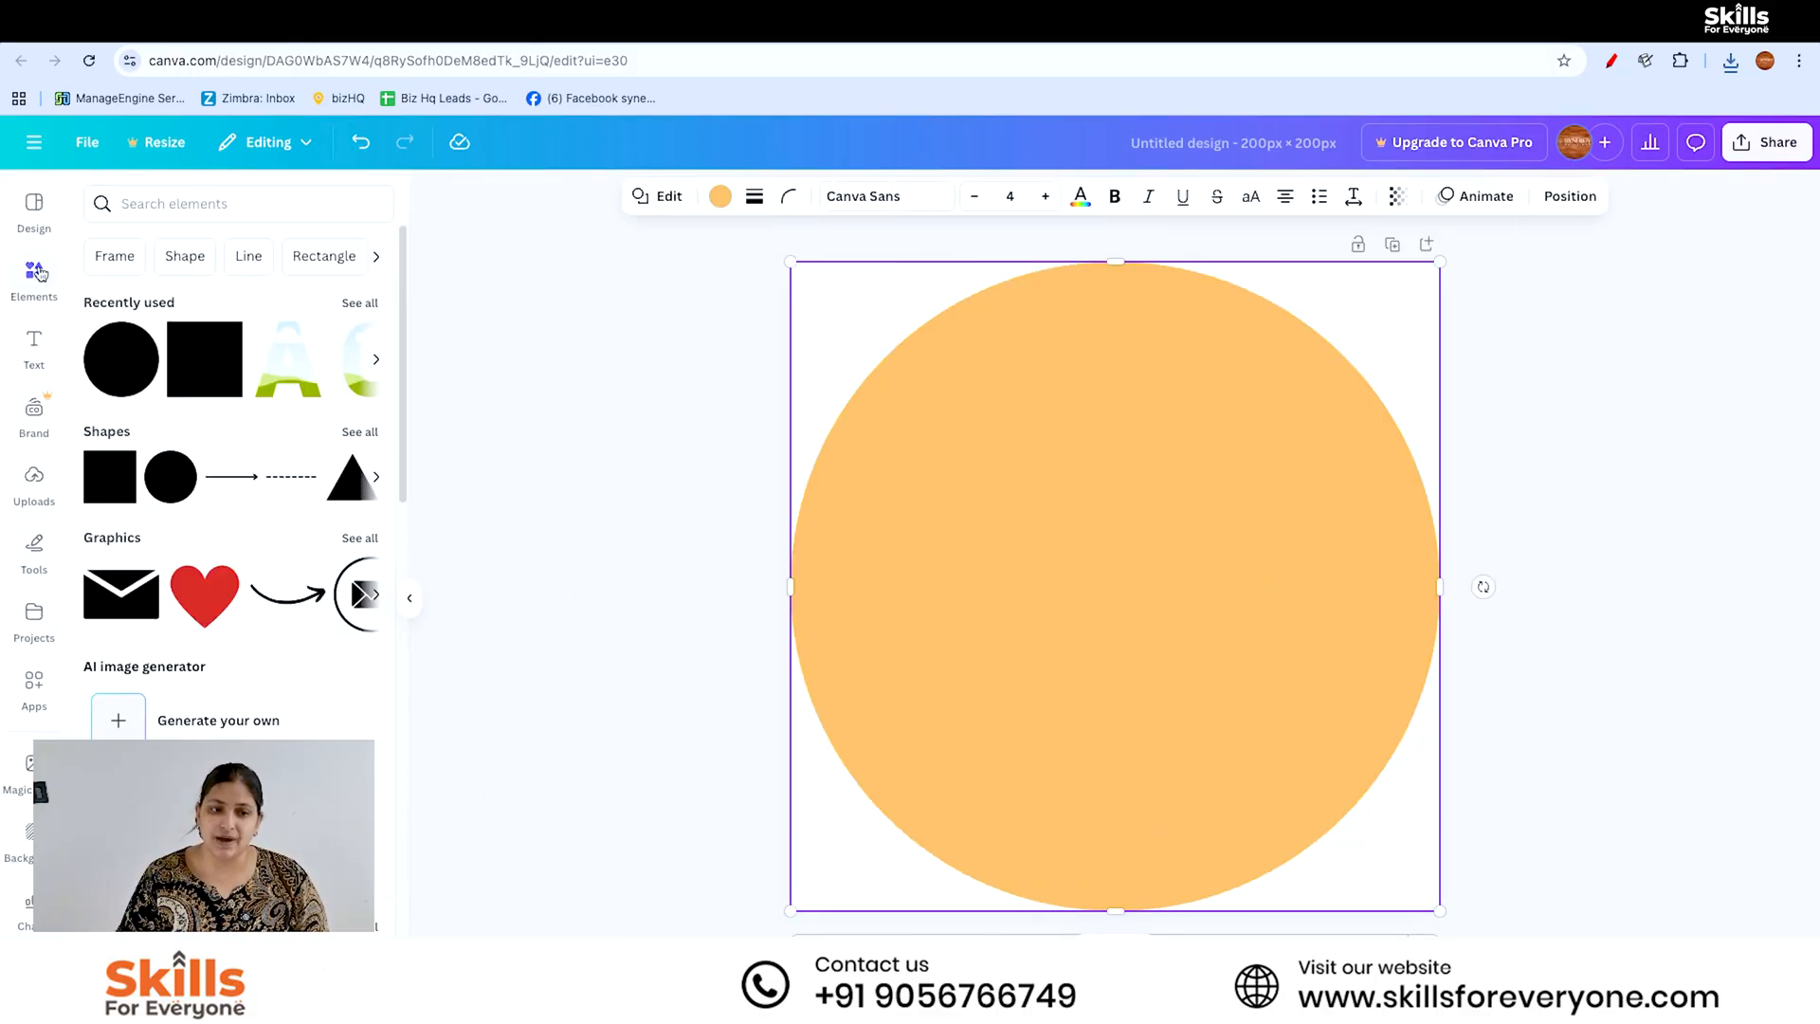
- Search the elements for "social media" and show all graphics results
click(164, 212)
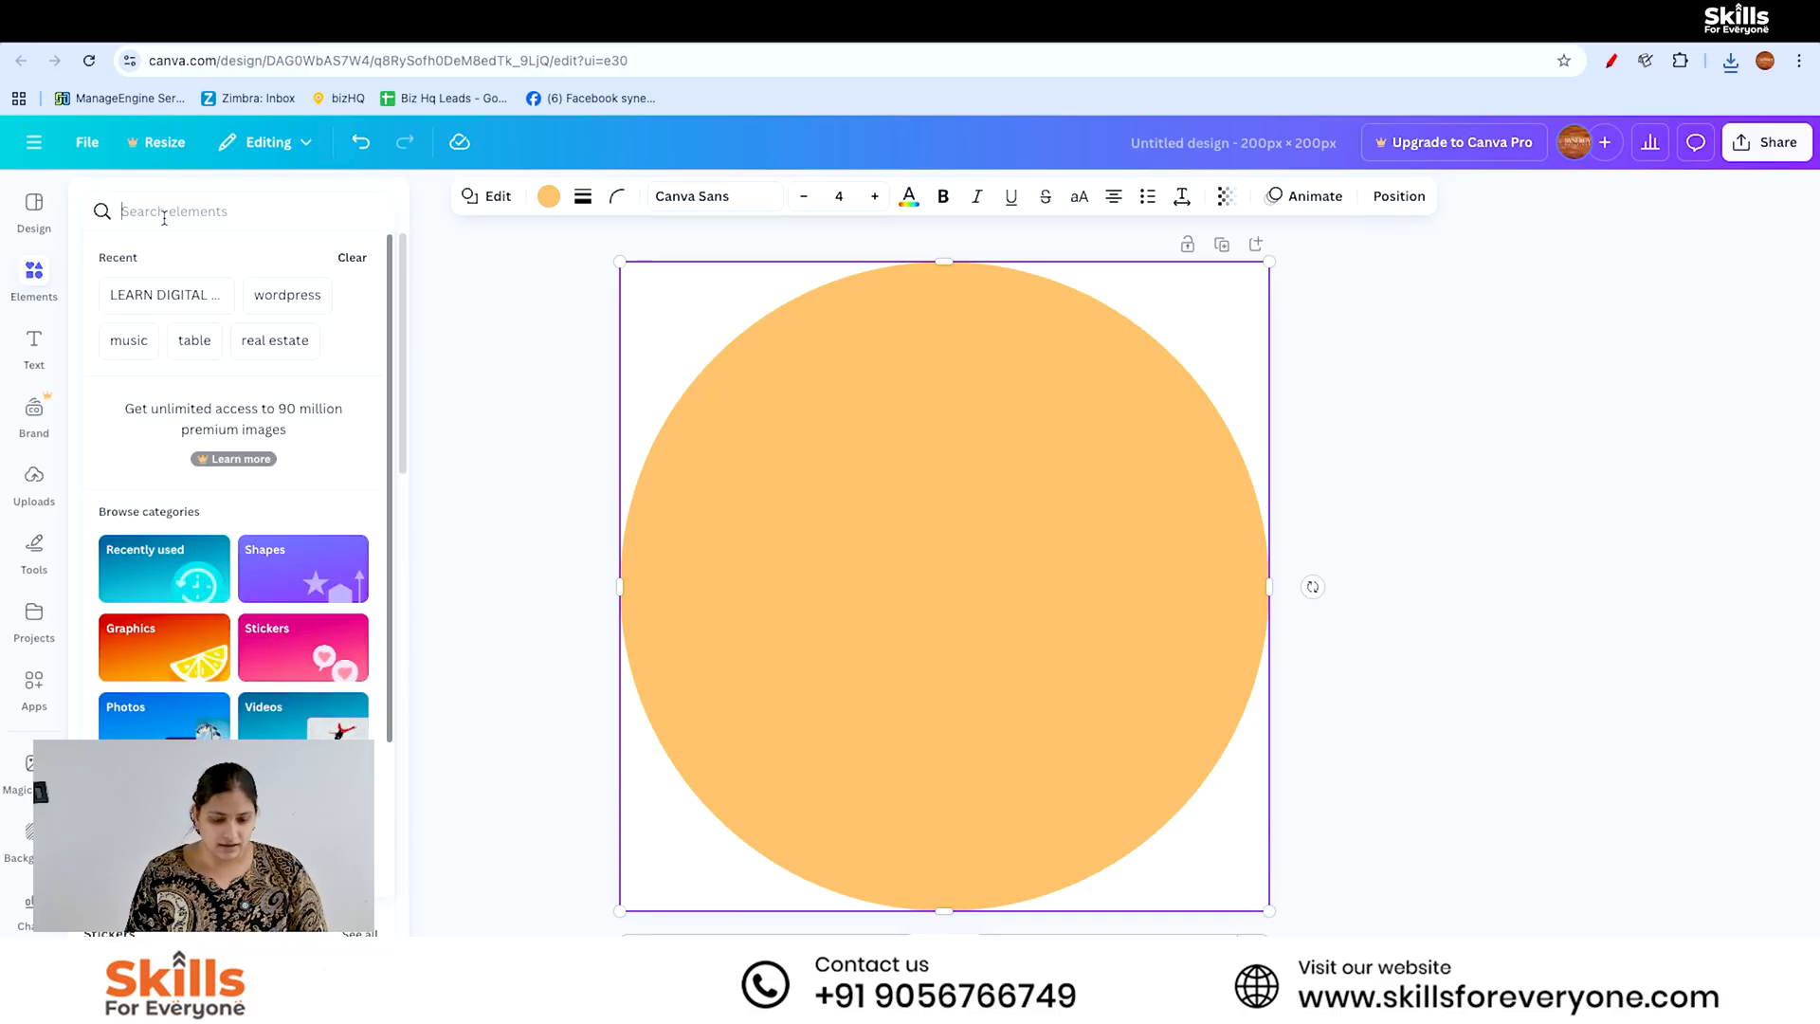
text(social)
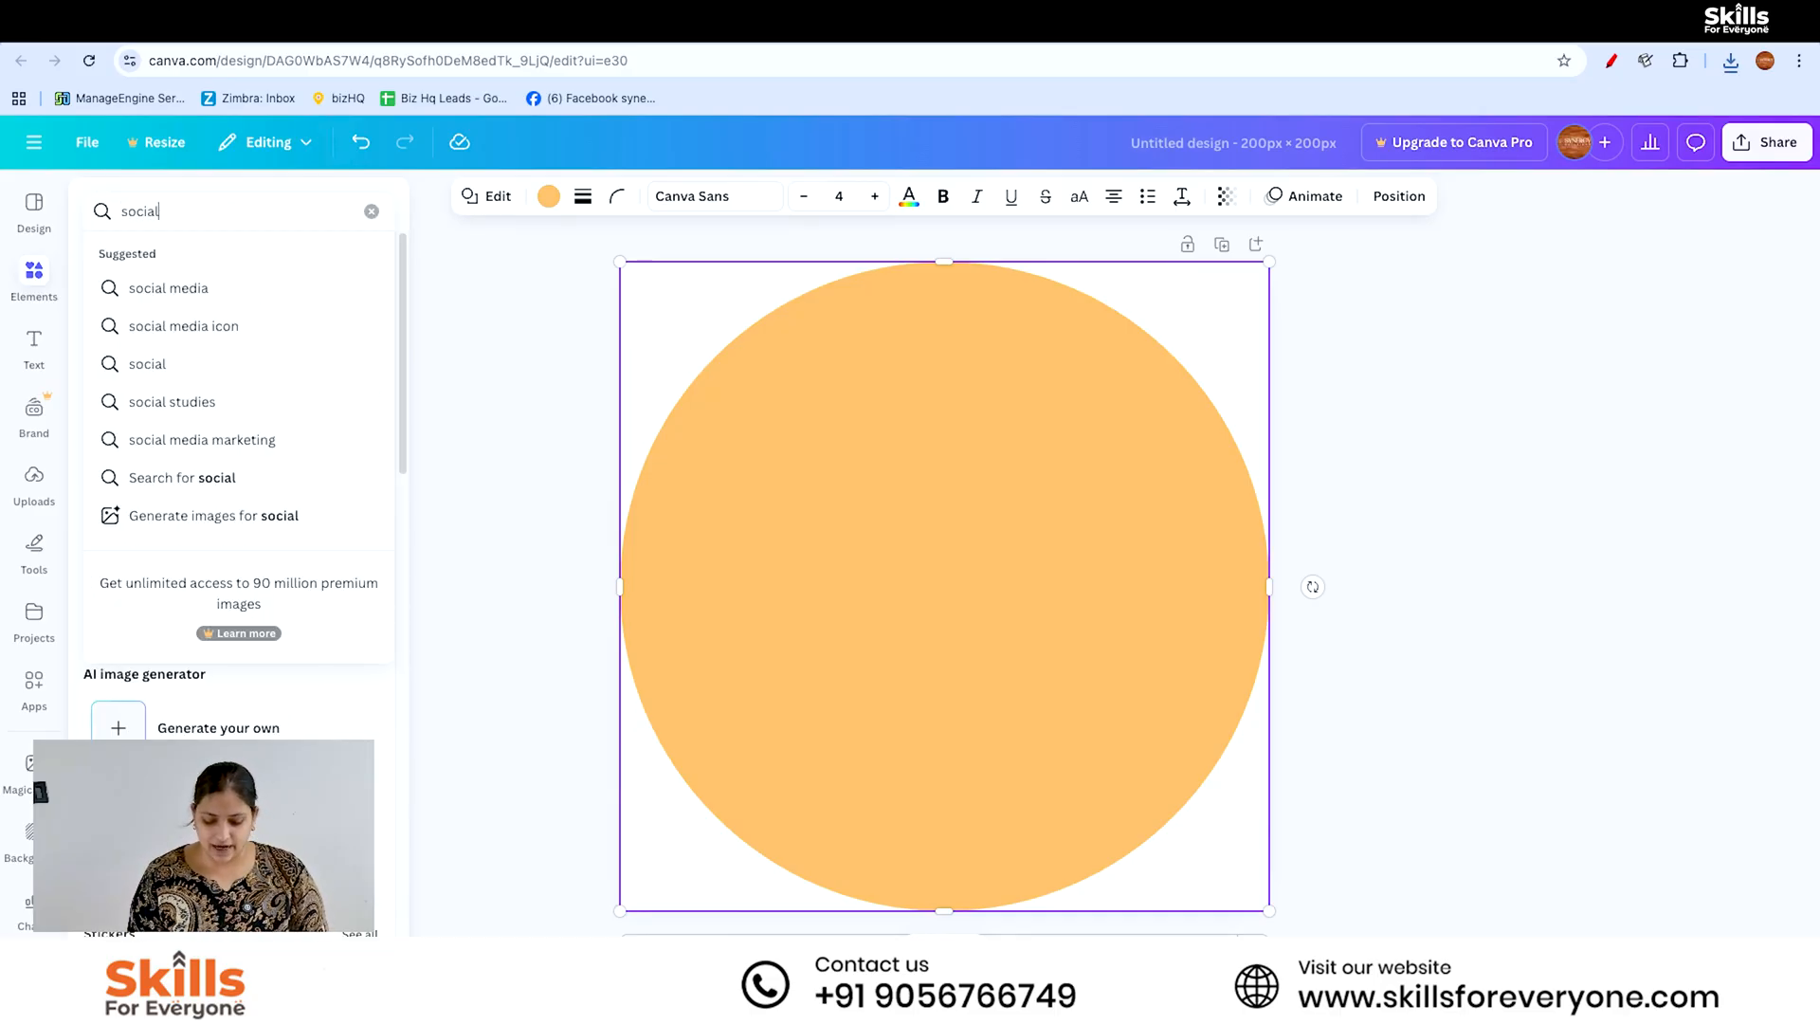
text( media)
key(Return)
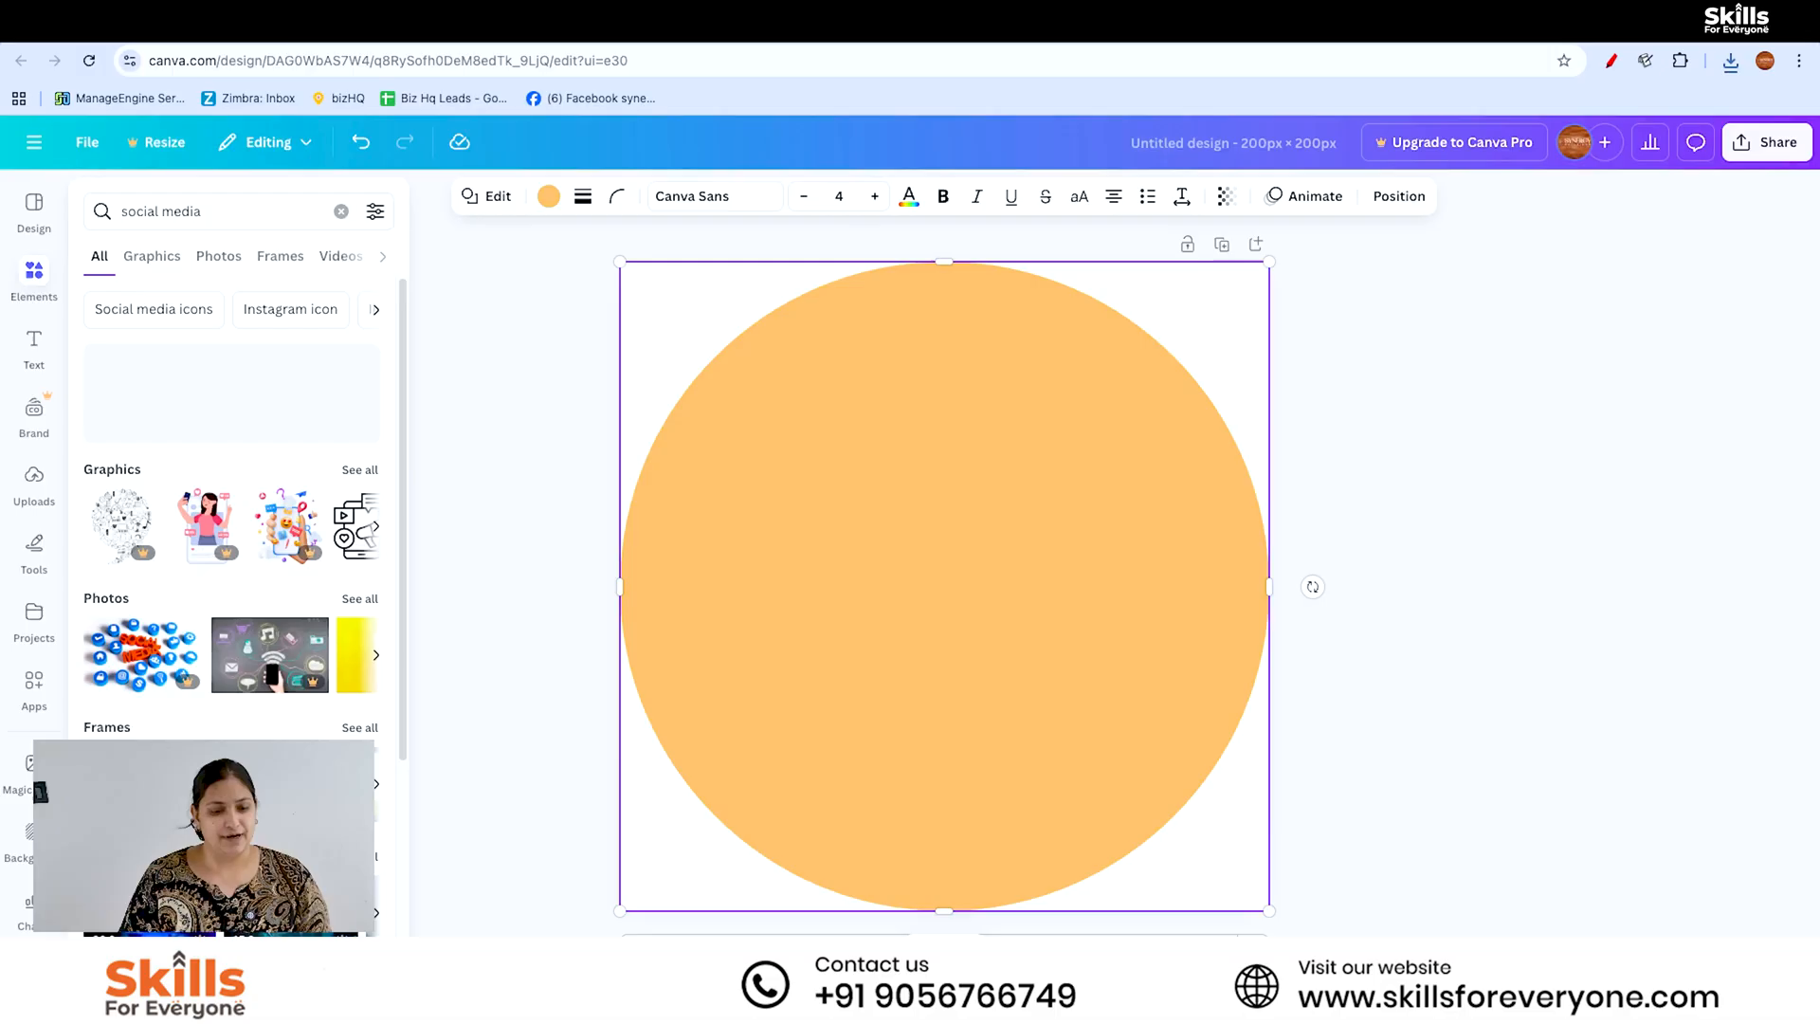
click(209, 358)
click(36, 280)
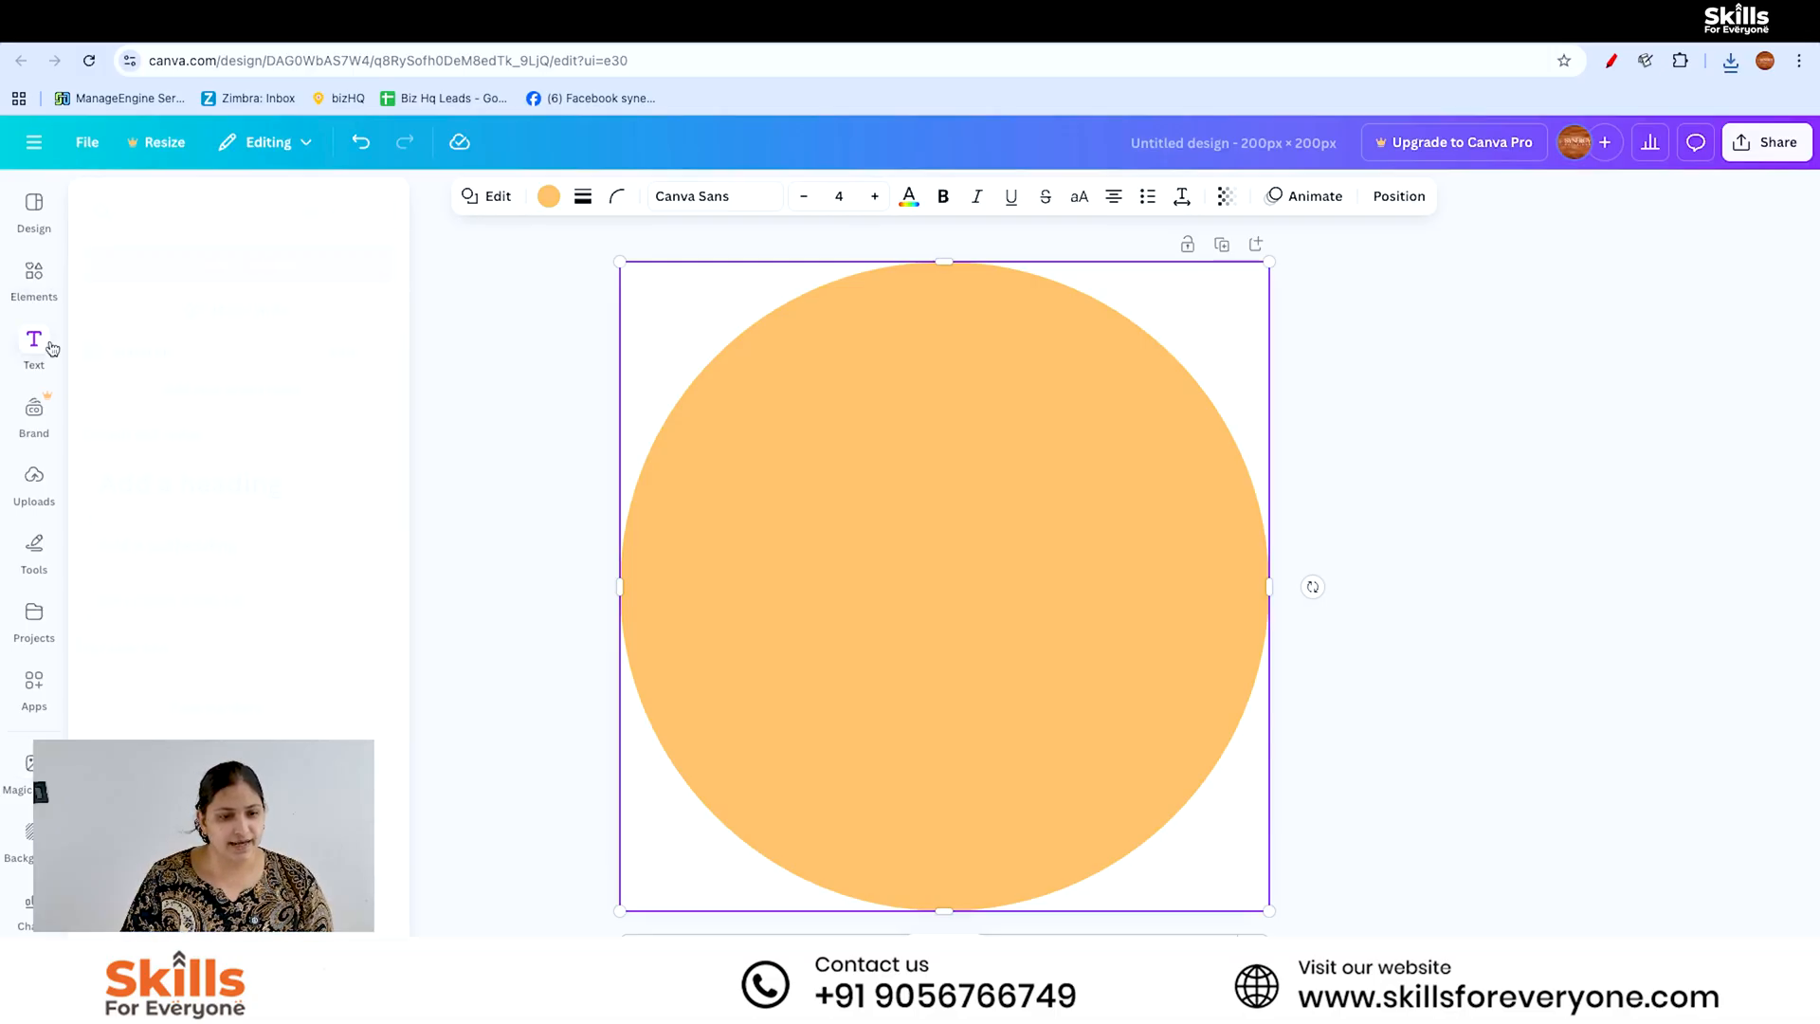
click(365, 463)
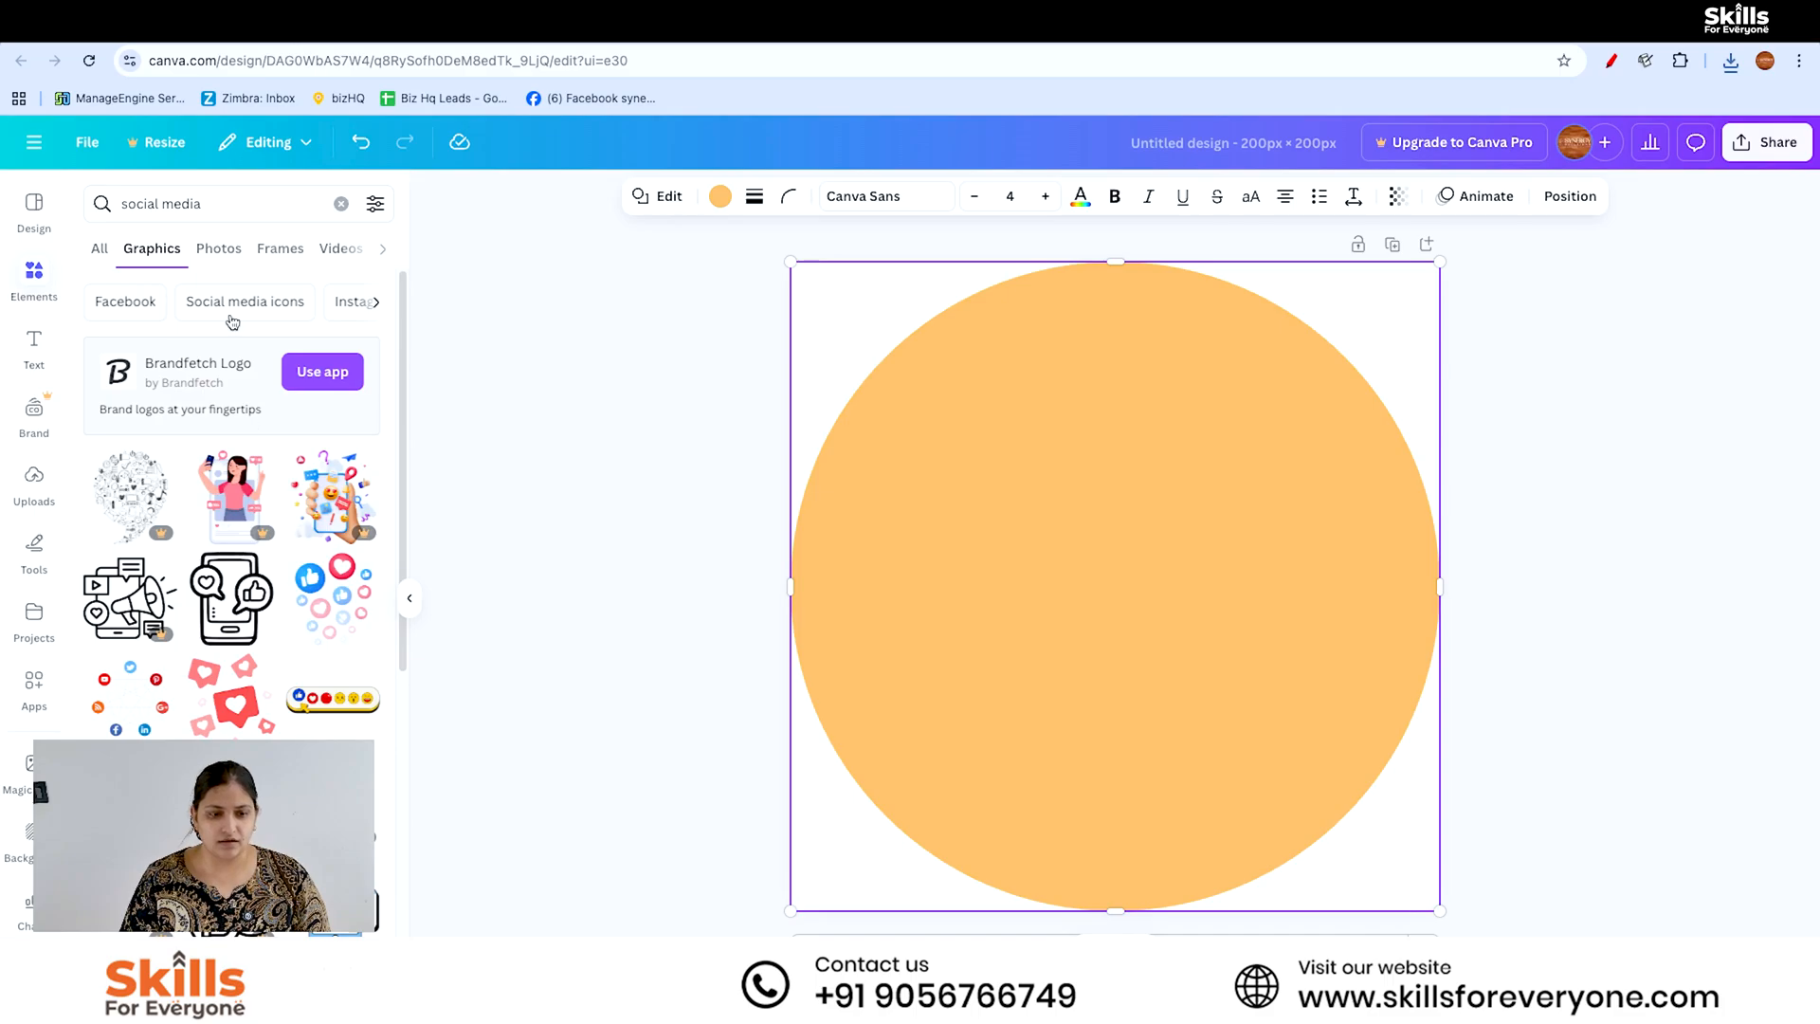
- Search the graphics for "facebbok" and add the round blue Facebook logo to the page
click(218, 203)
key(ctrl+a)
text(f)
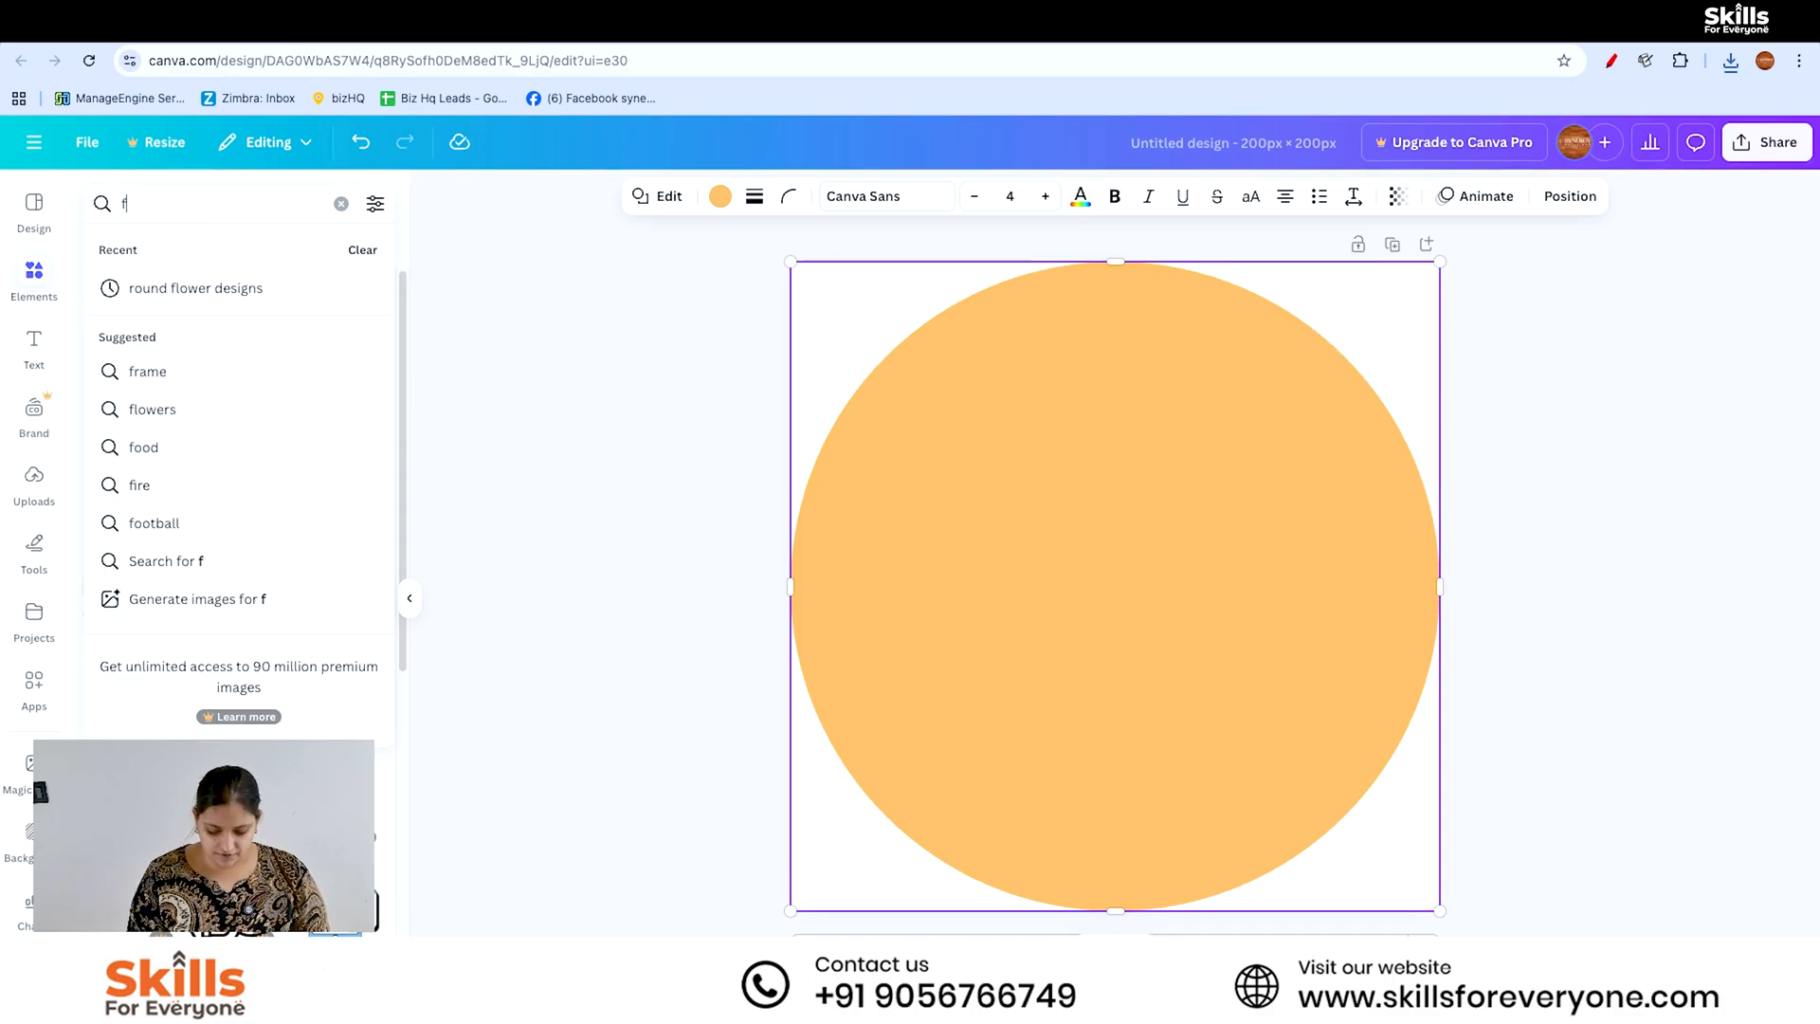
text(acebbok)
key(Return)
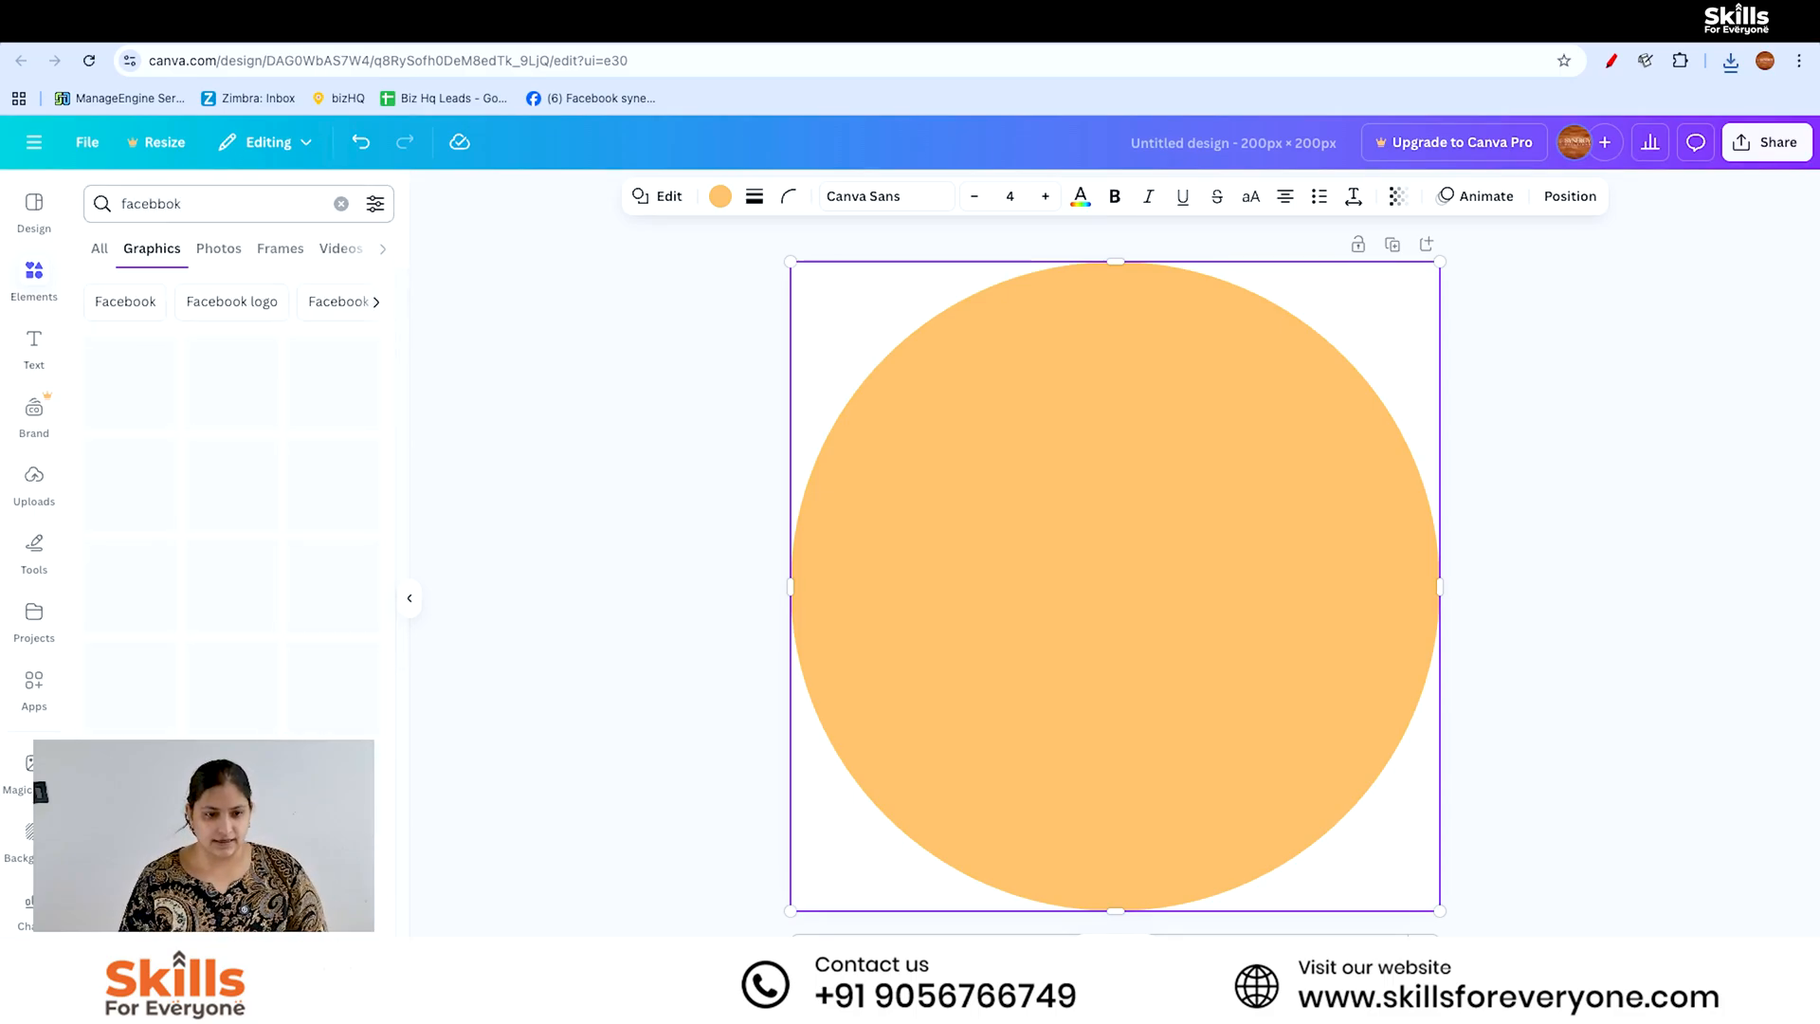
click(231, 541)
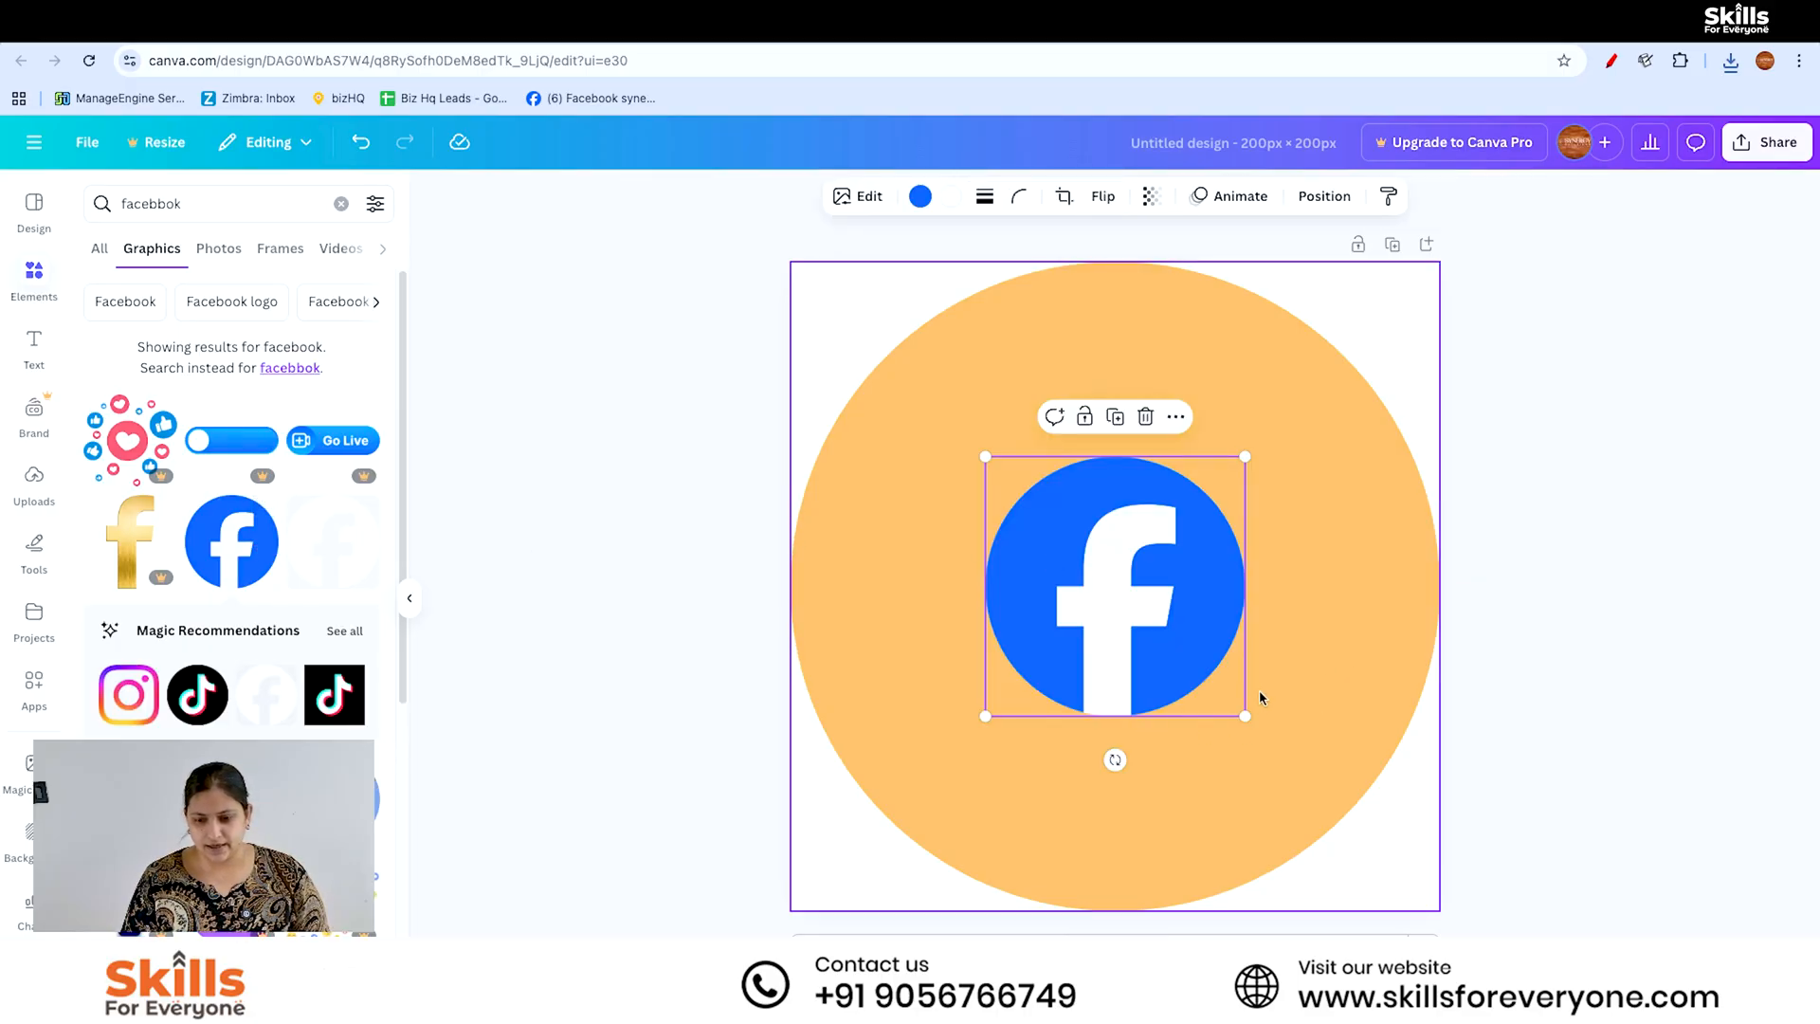
- Enlarge the Facebook logo and centre it on the orange circle, leaving a thin orange ring around it
click(1373, 554)
click(1164, 607)
drag(1241, 457, 1364, 339)
drag(986, 715, 835, 866)
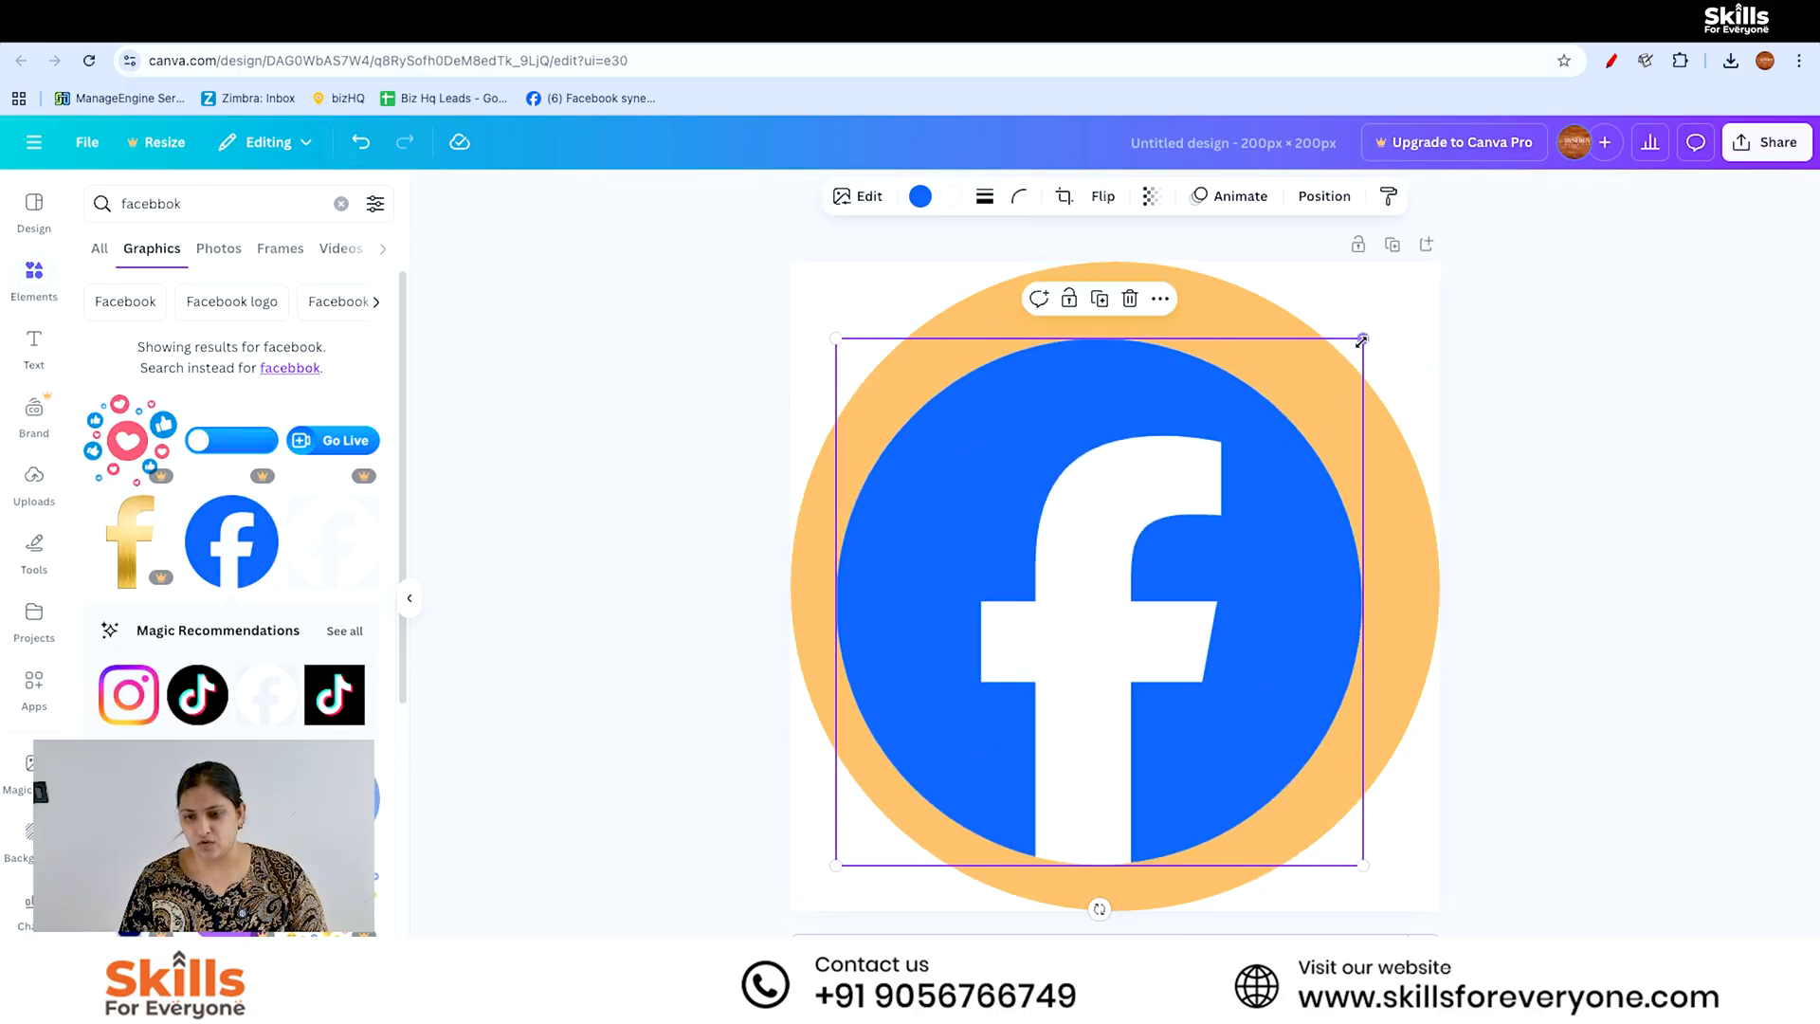
drag(1364, 339, 1415, 287)
drag(1189, 522, 1209, 565)
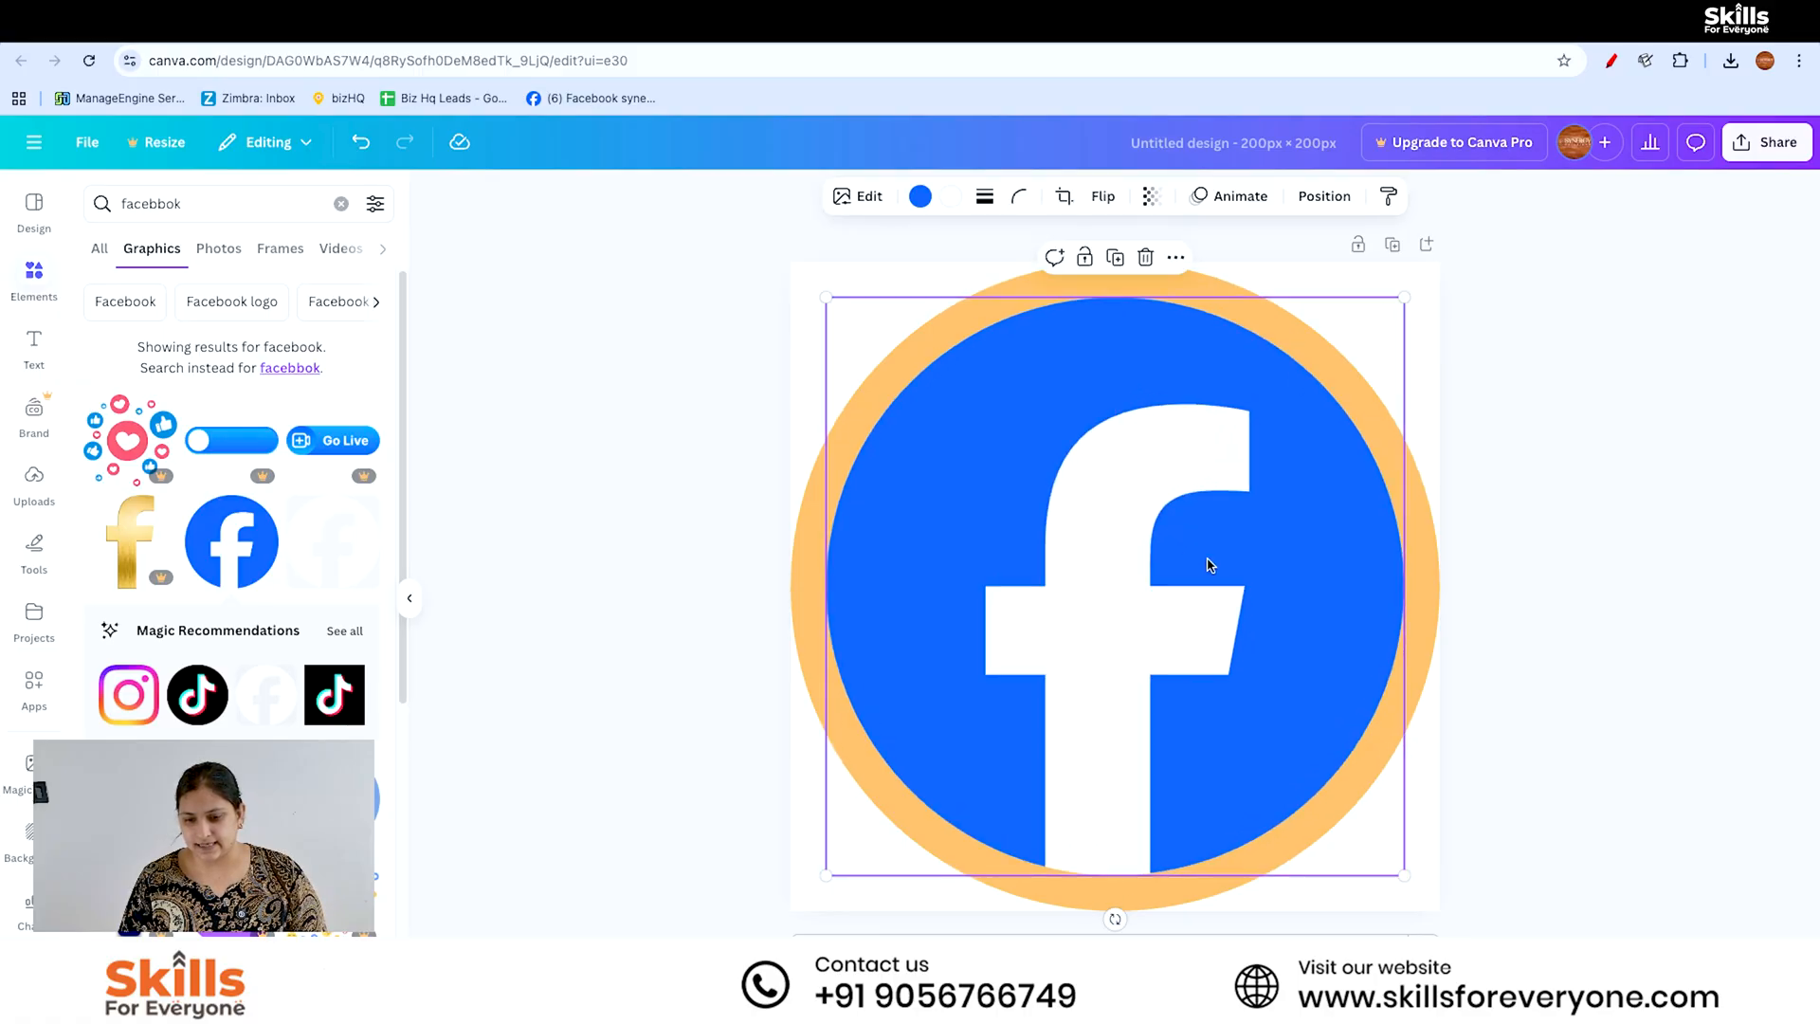
drag(1403, 874, 1425, 895)
drag(1232, 764, 1219, 745)
click(1292, 926)
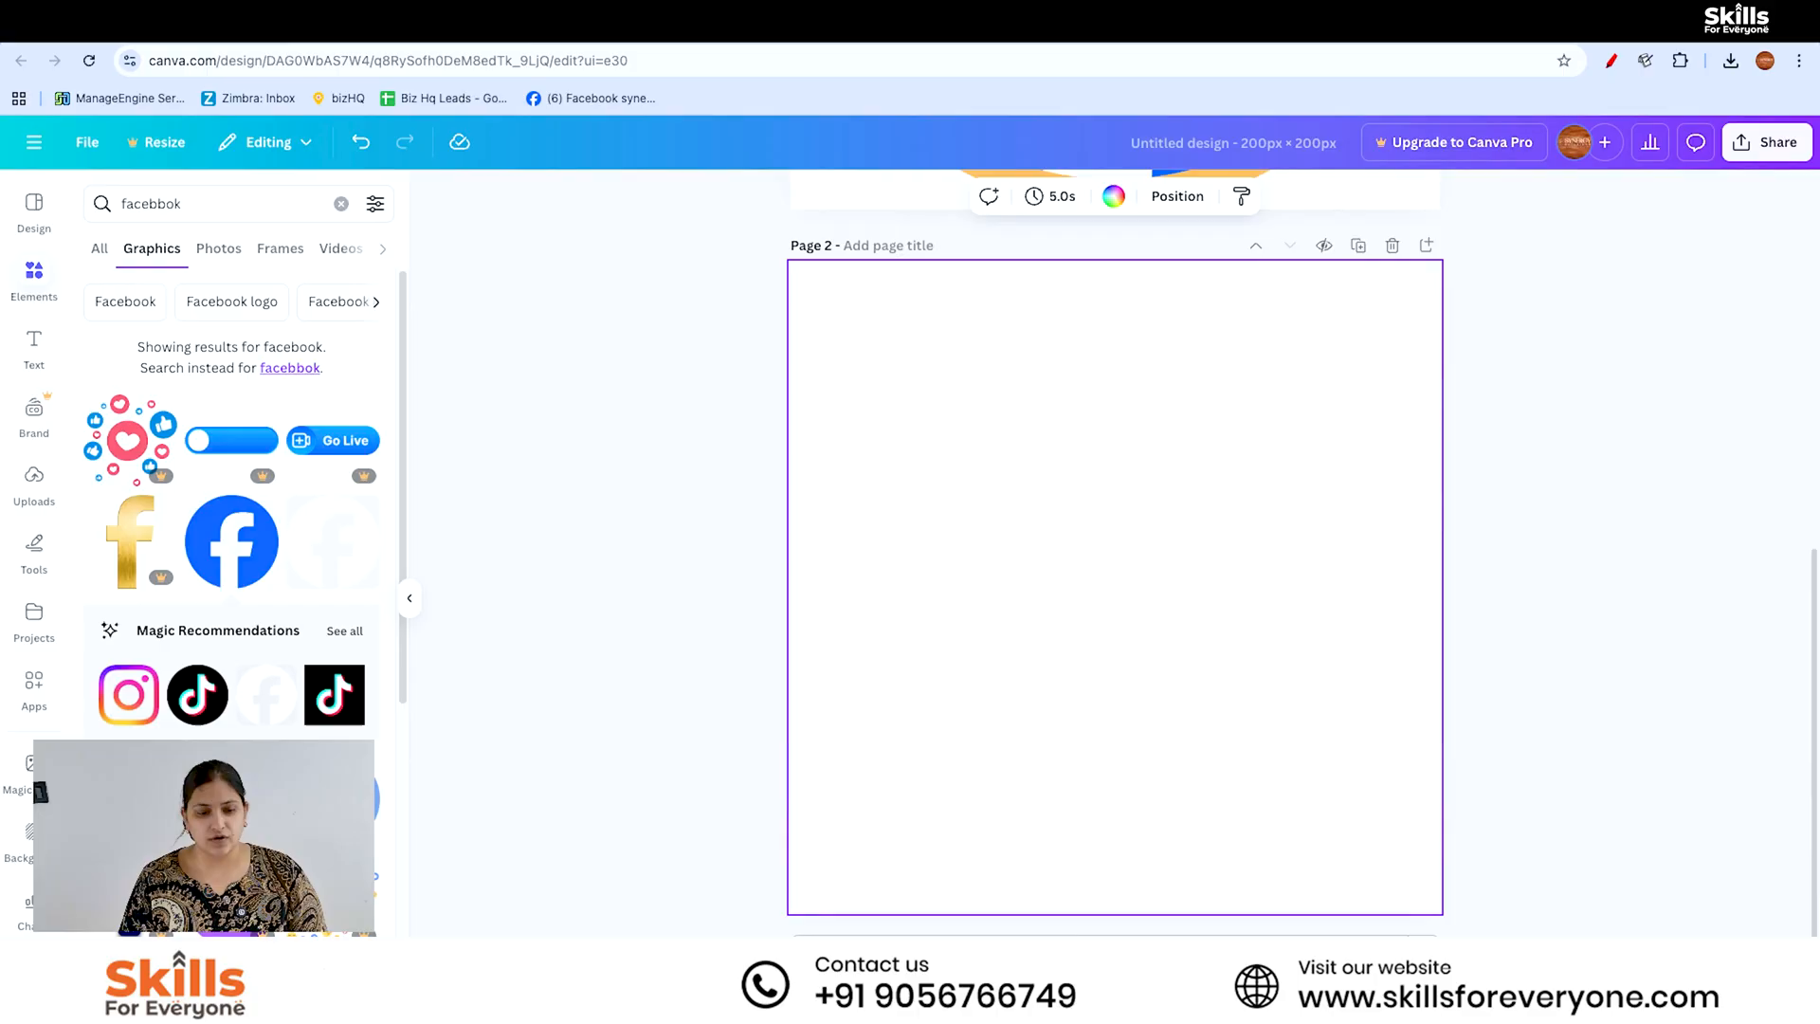
click(341, 204)
text(wordp)
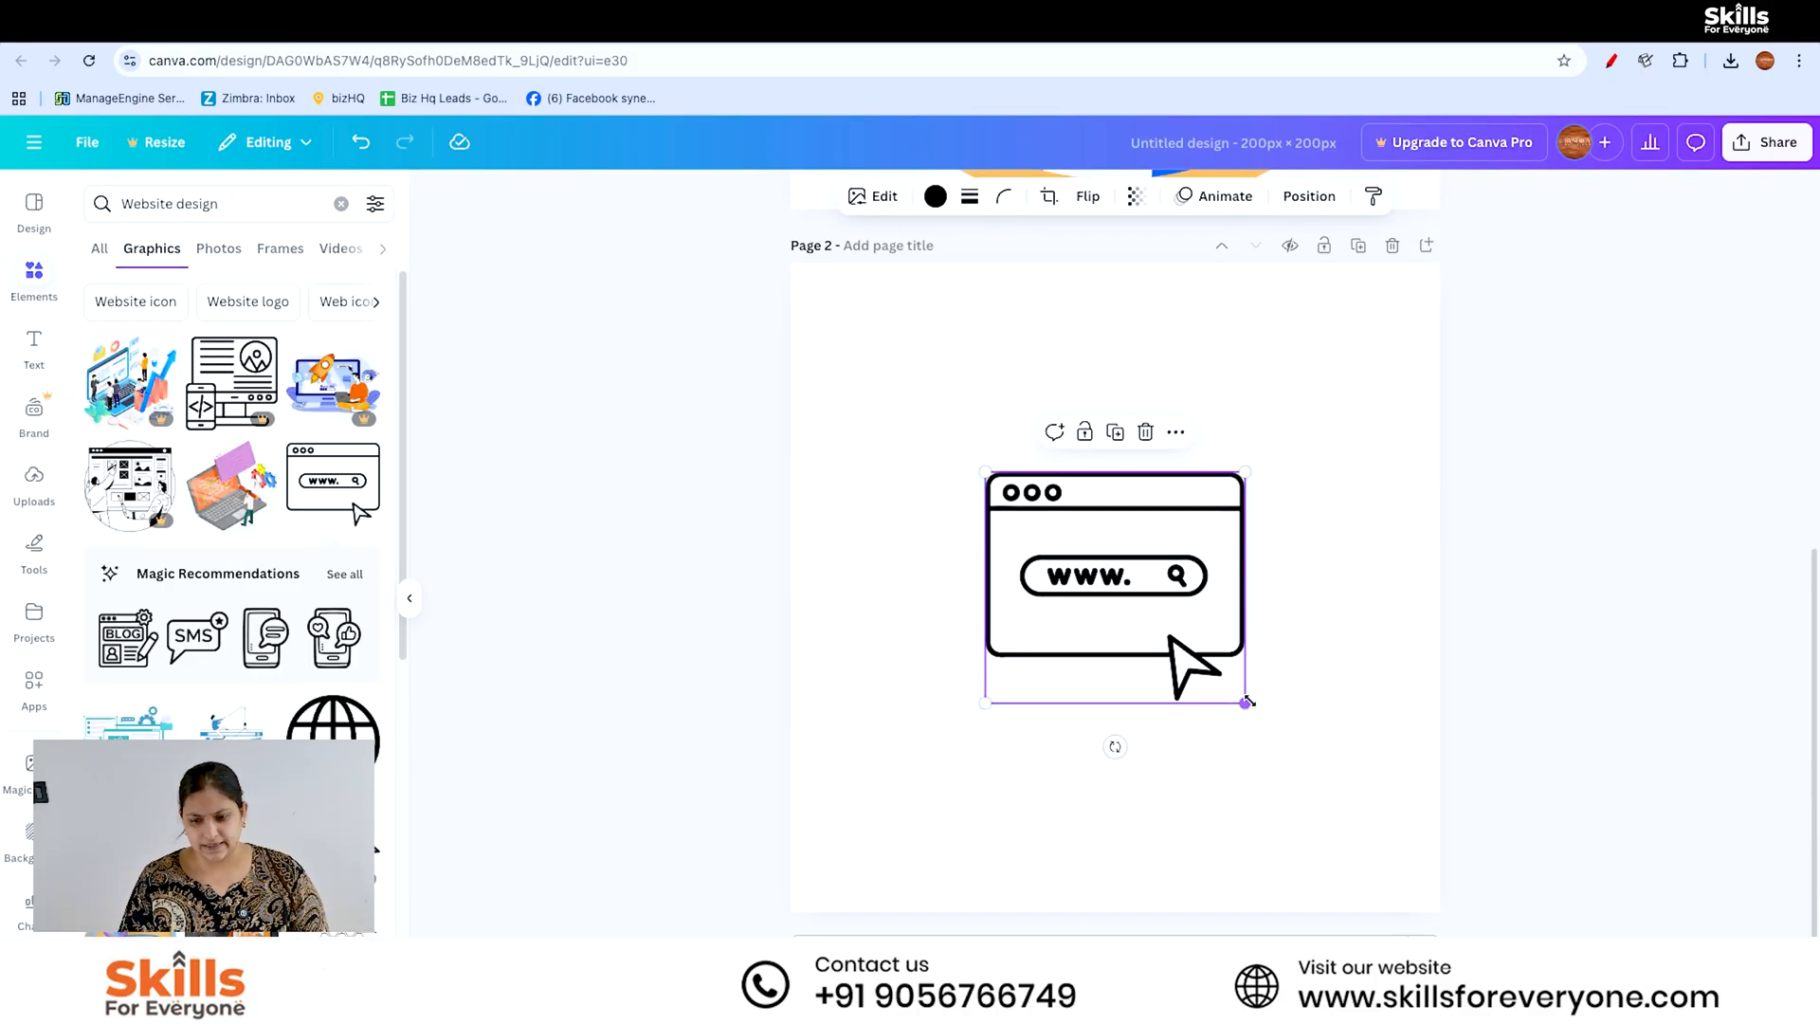
drag(1248, 701, 1383, 827)
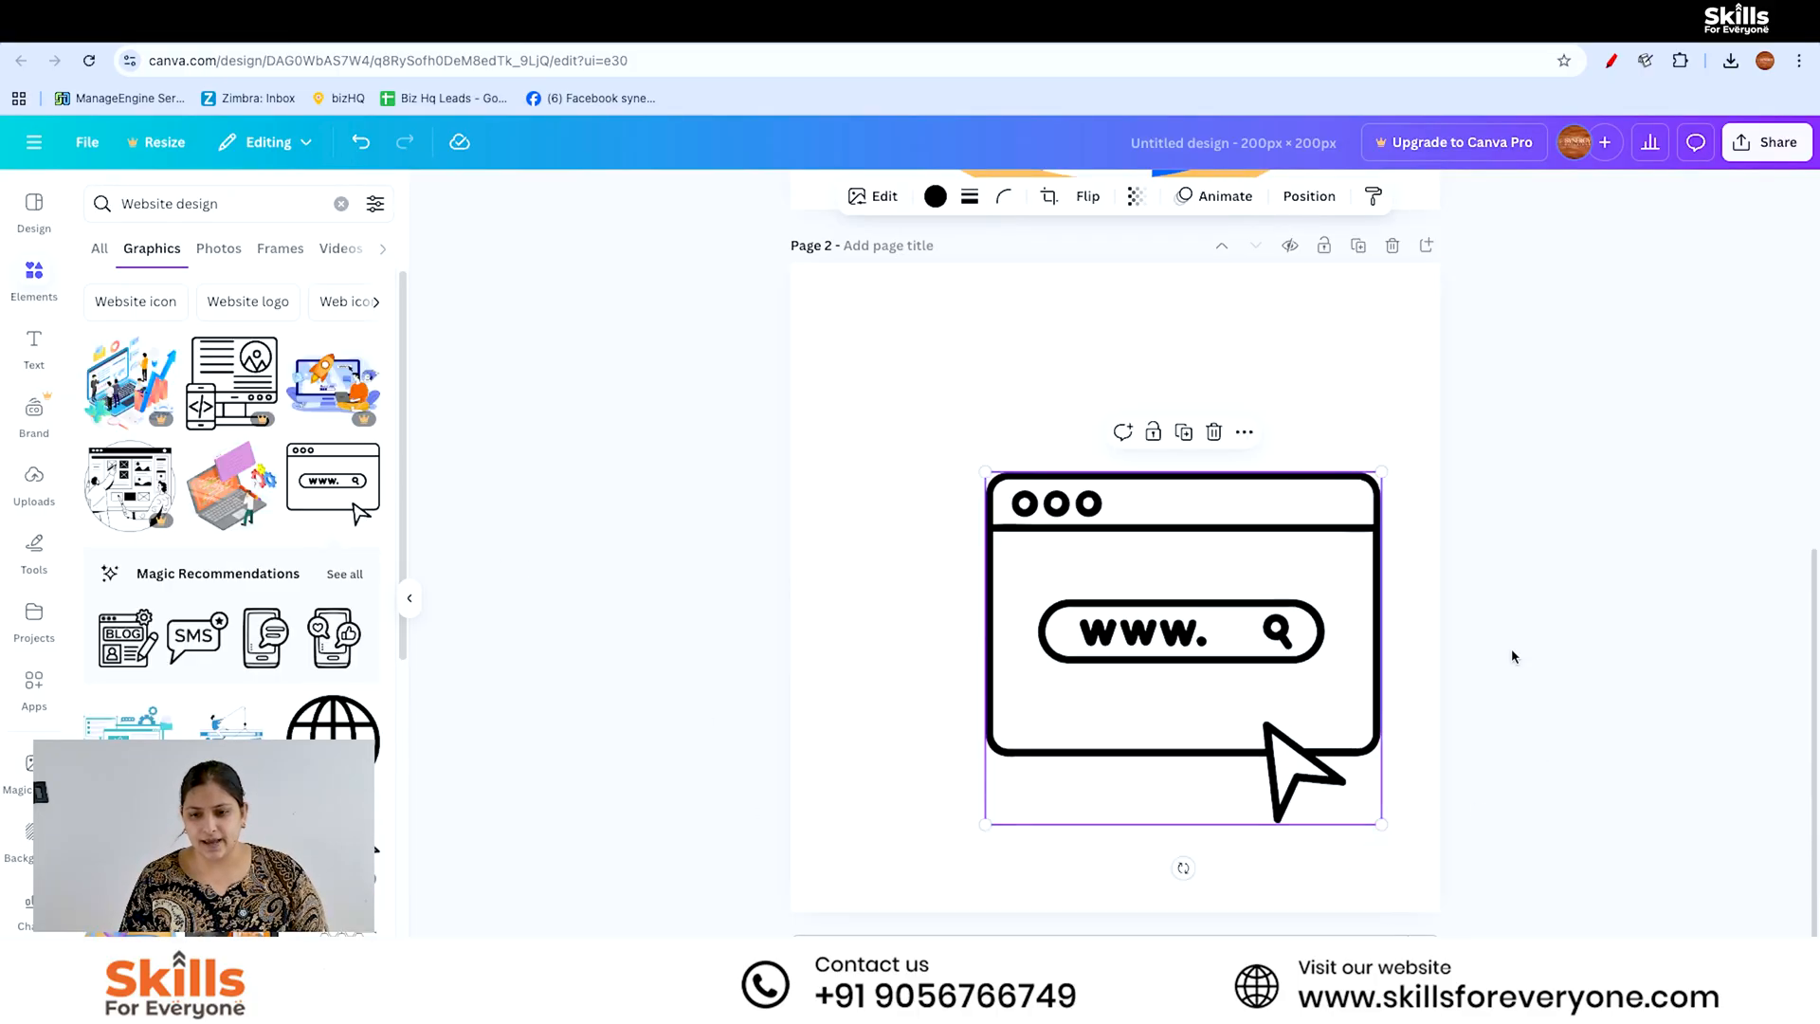
- Copy the orange circle from page 1 to page 2 and move it backward behind the browser window graphic
click(1624, 578)
drag(1818, 683, 1818, 452)
click(1425, 399)
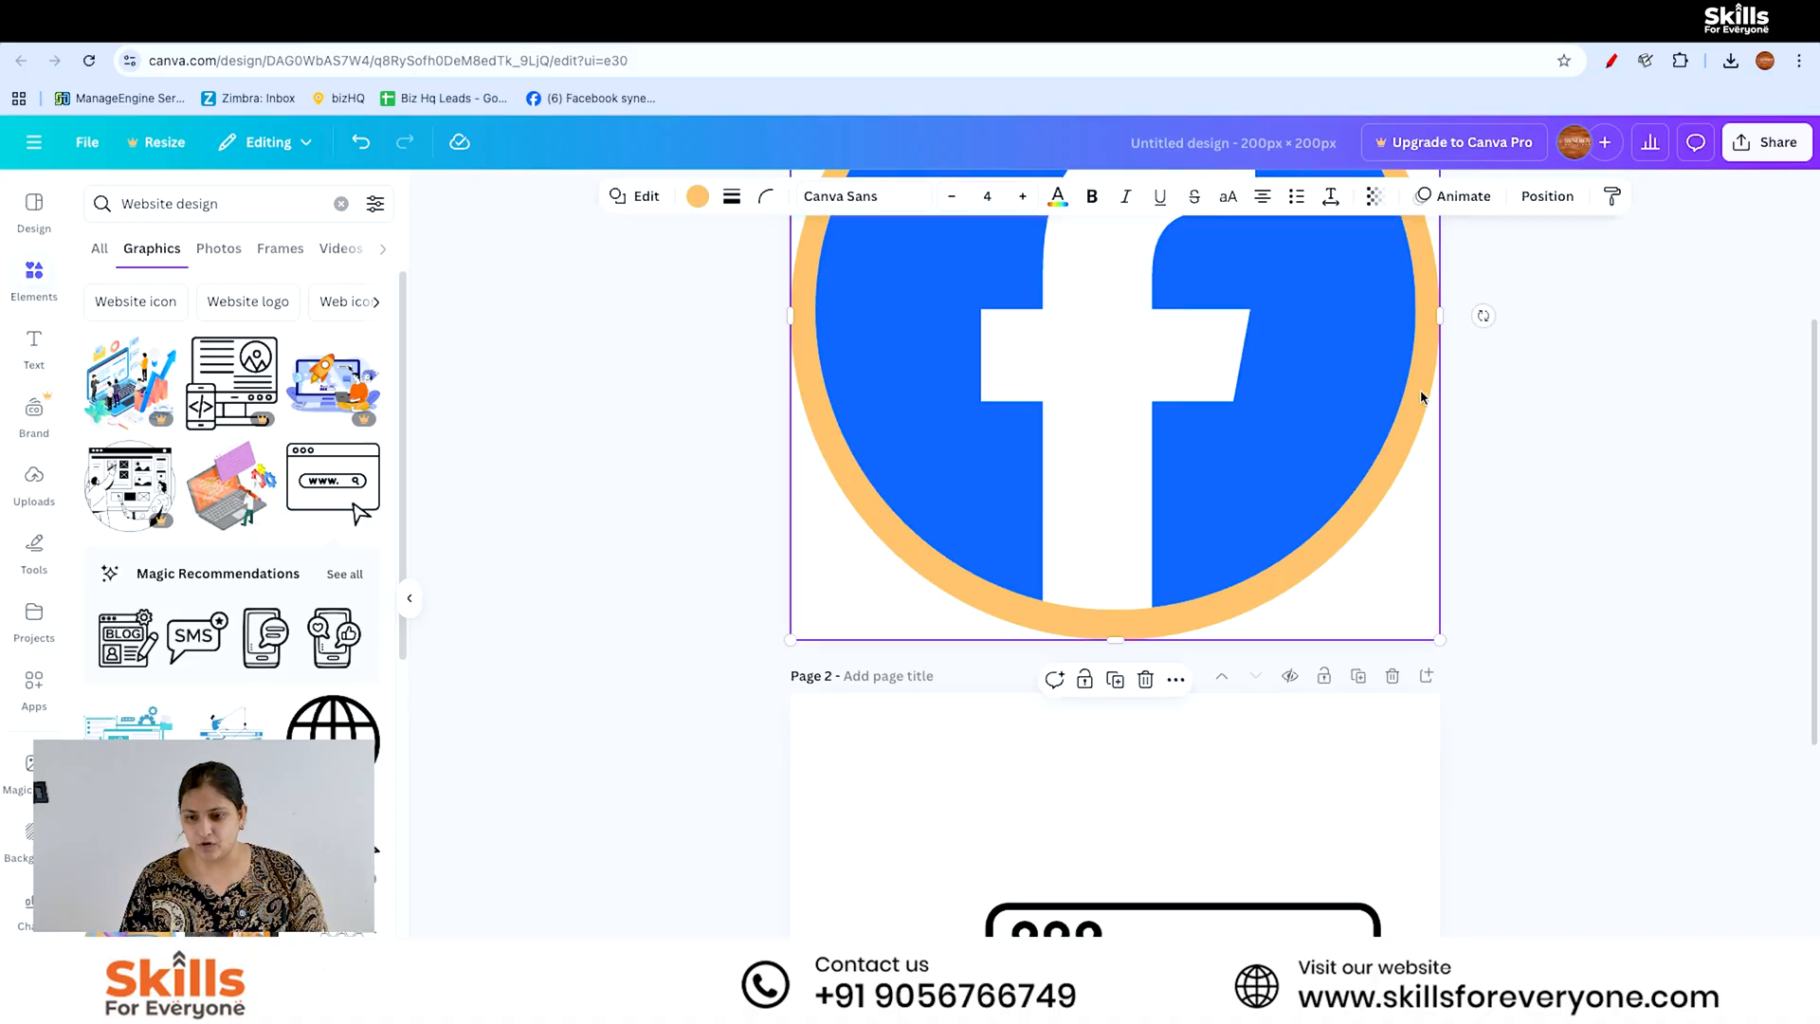
scroll(1337, 727, up, 3)
click(1308, 759)
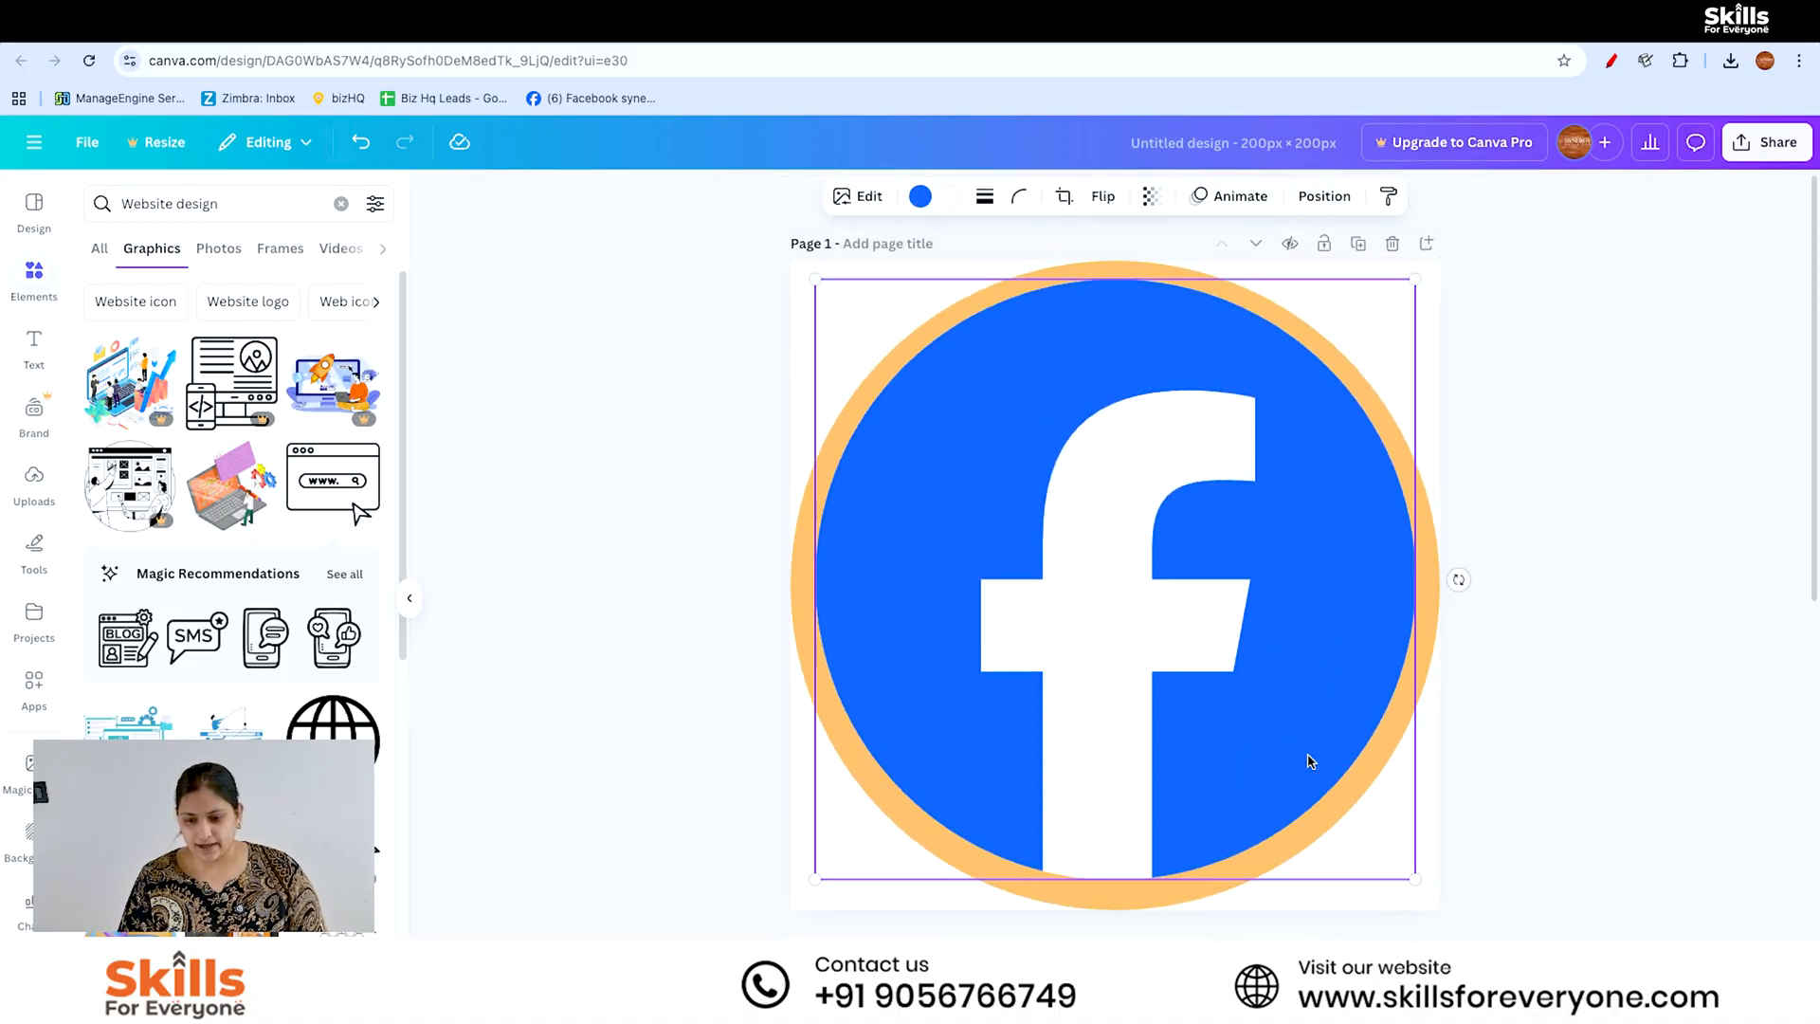
click(1532, 771)
scroll(1817, 596, down, 6)
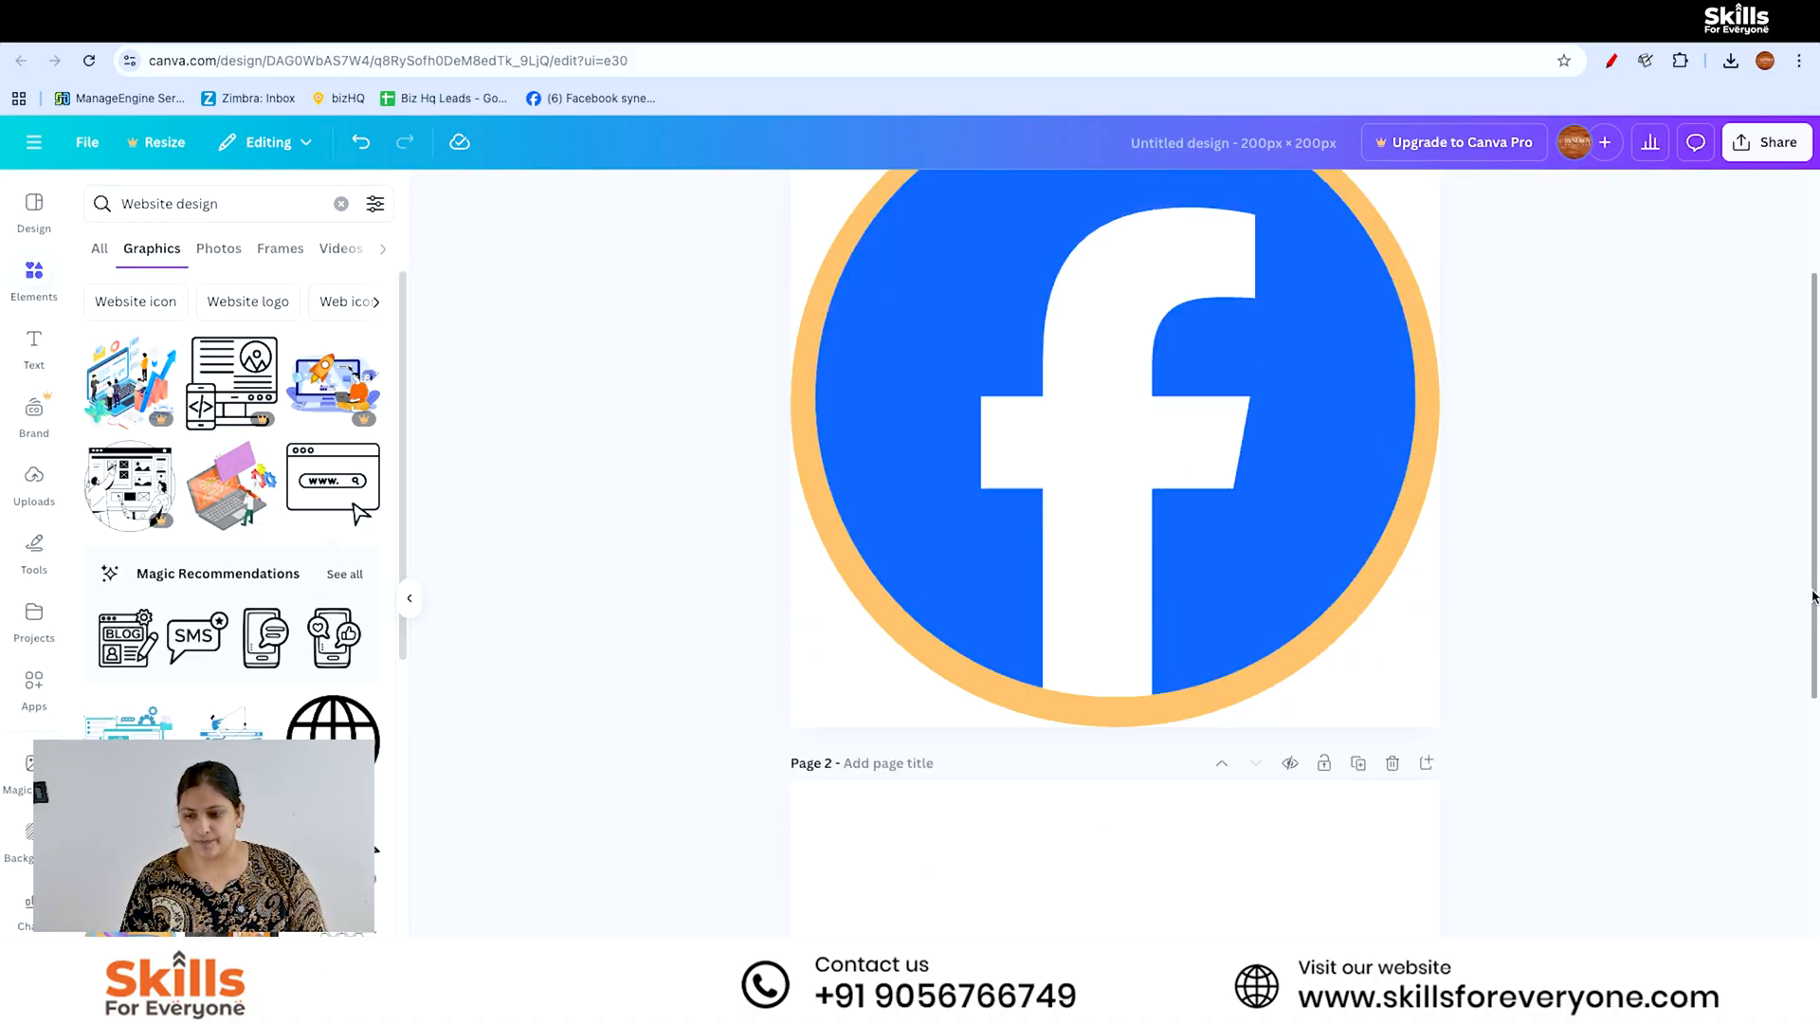
click(1392, 464)
key(super+v)
click(1547, 195)
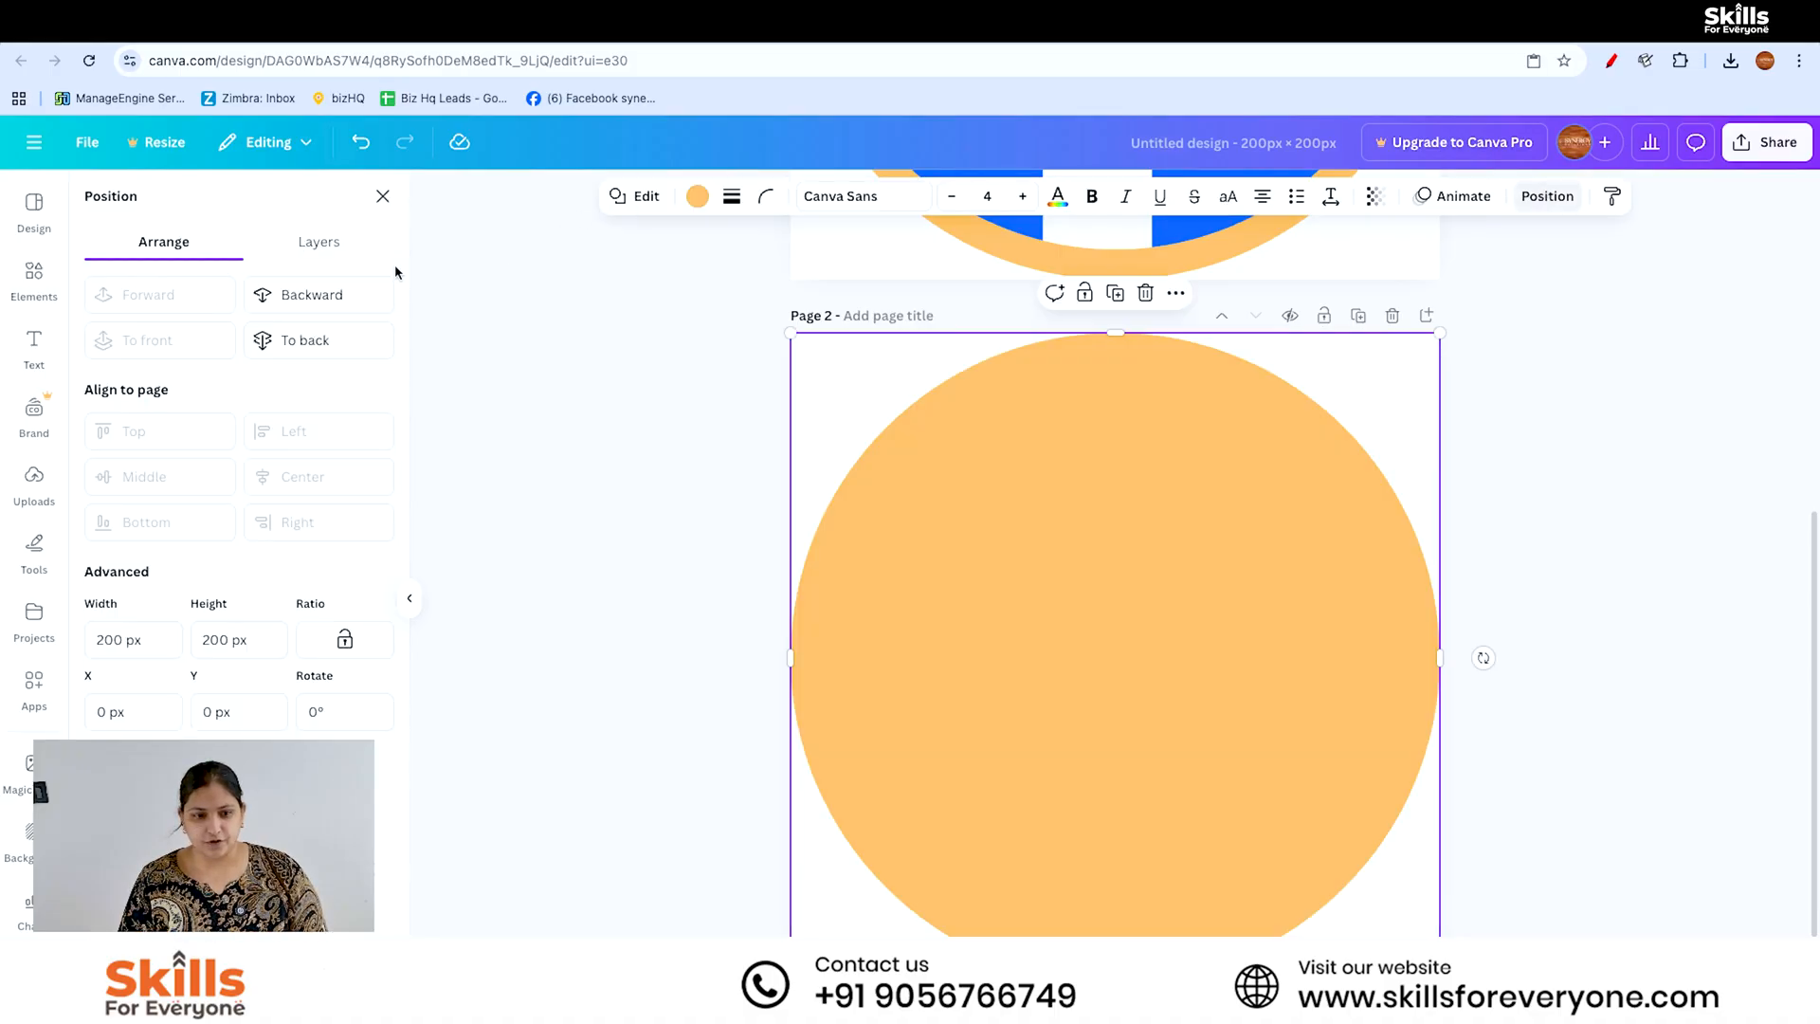
click(353, 295)
- Enlarge the browser window graphic to about 161 × 143 px and centre it on page 2's orange circle
drag(1211, 661, 1111, 564)
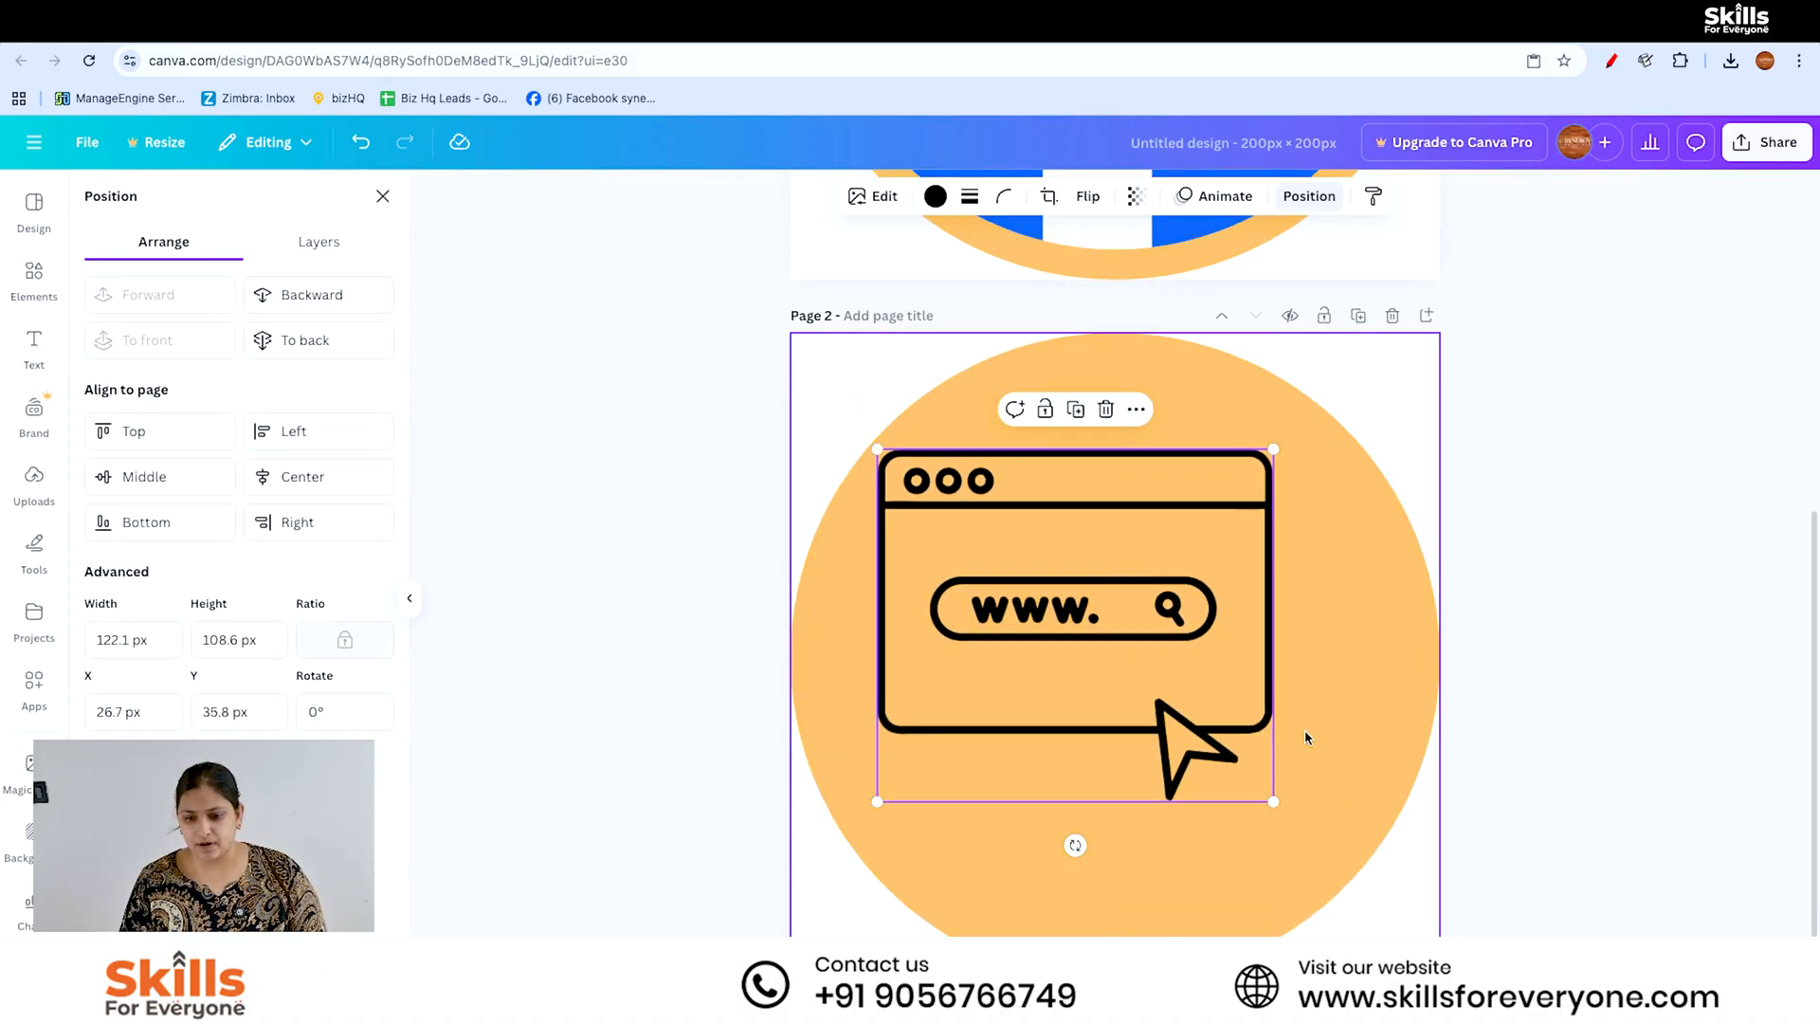
drag(1273, 801, 1387, 902)
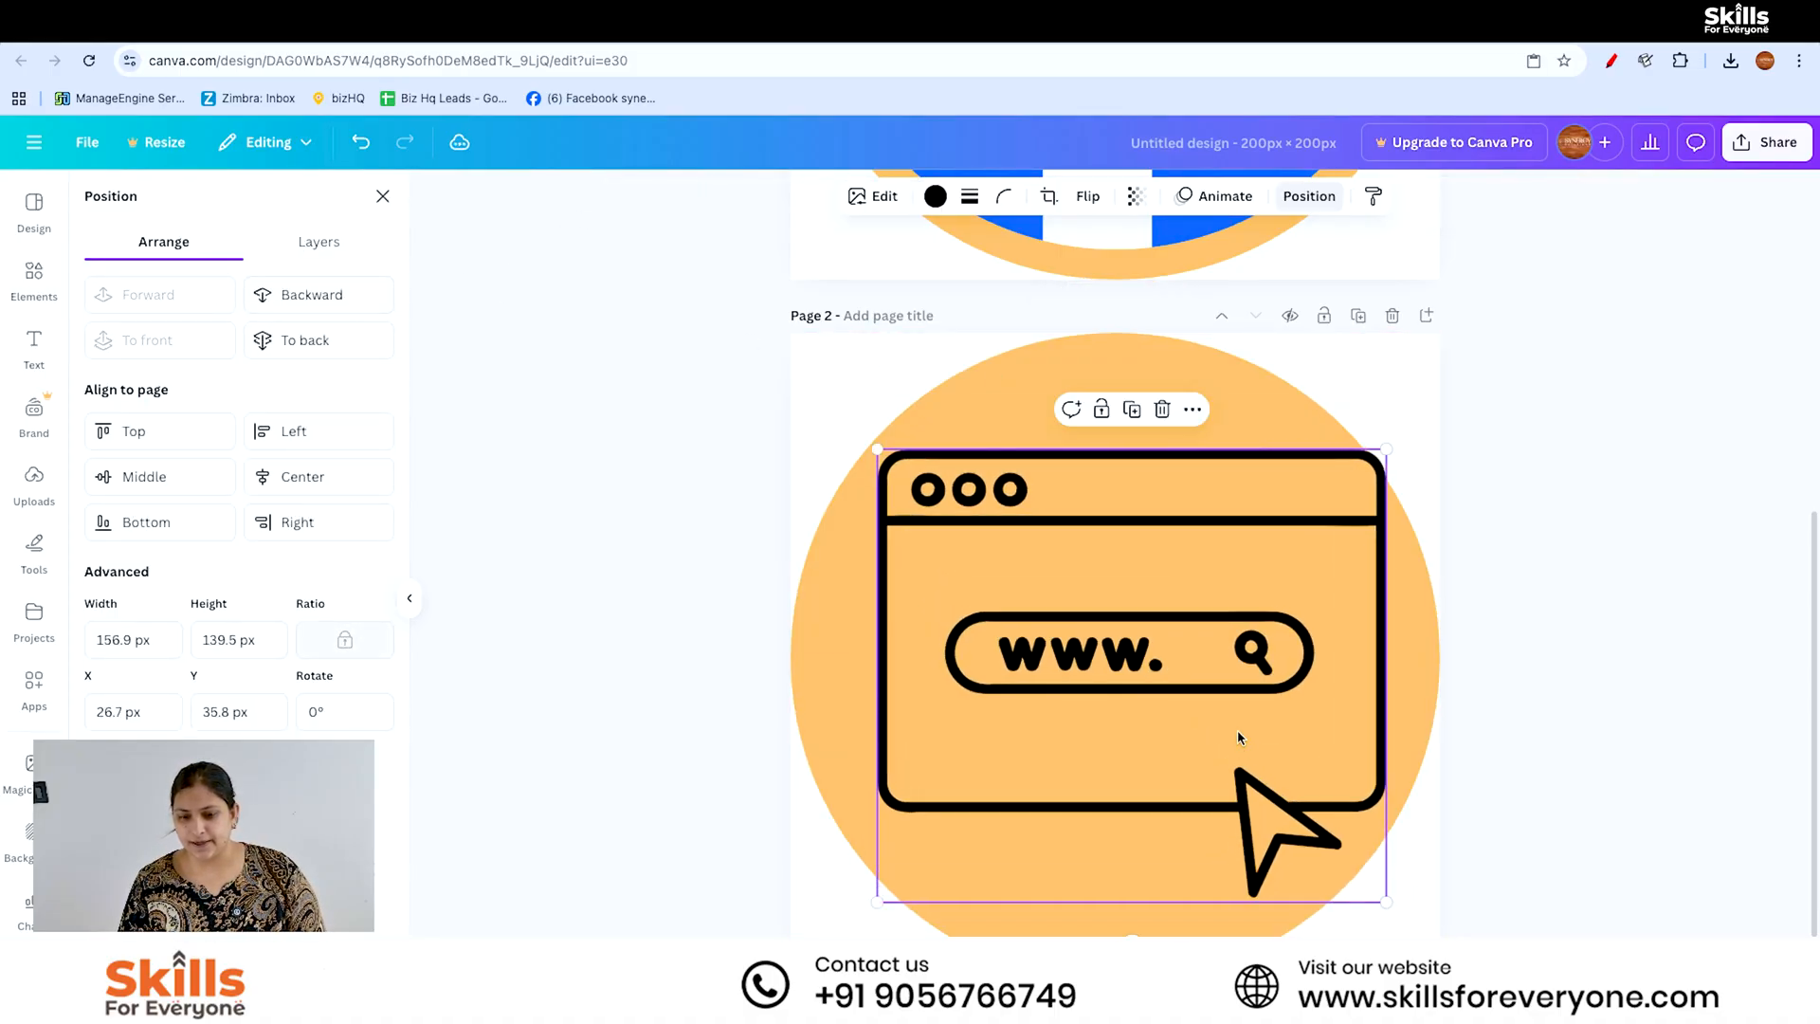
drag(1237, 730, 1226, 727)
drag(1377, 897, 1392, 912)
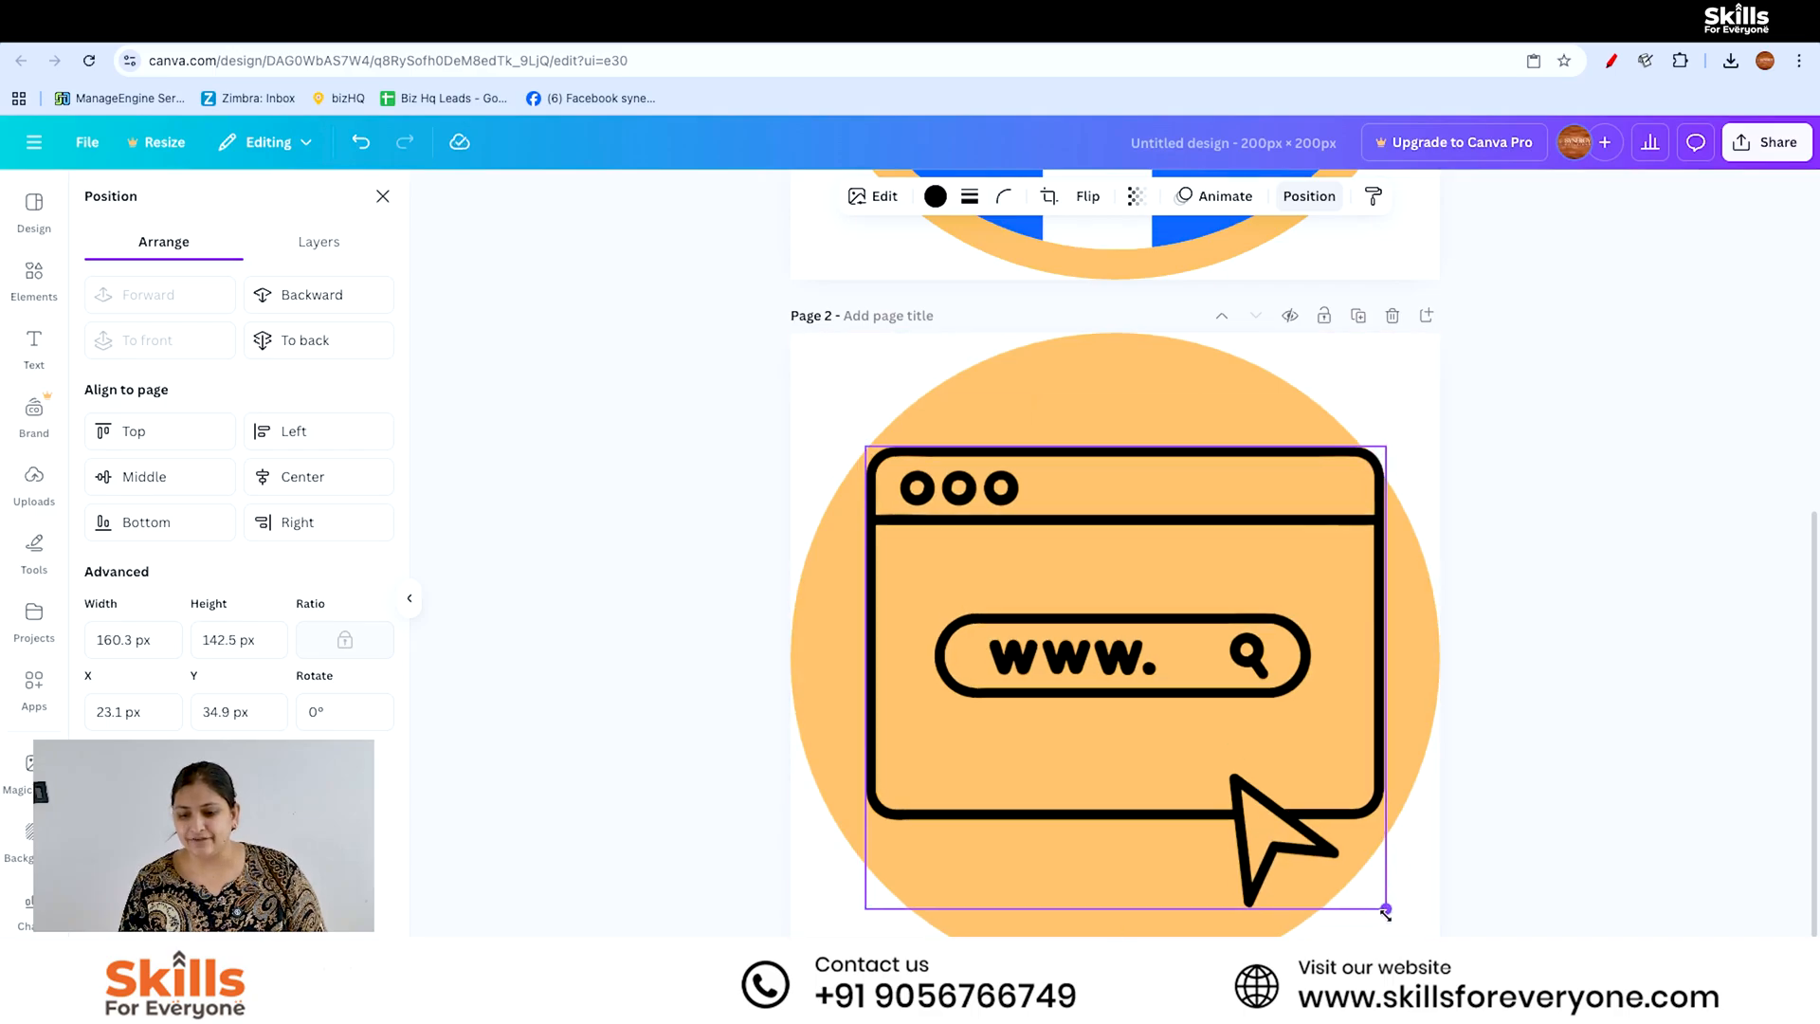
drag(1221, 711, 1209, 713)
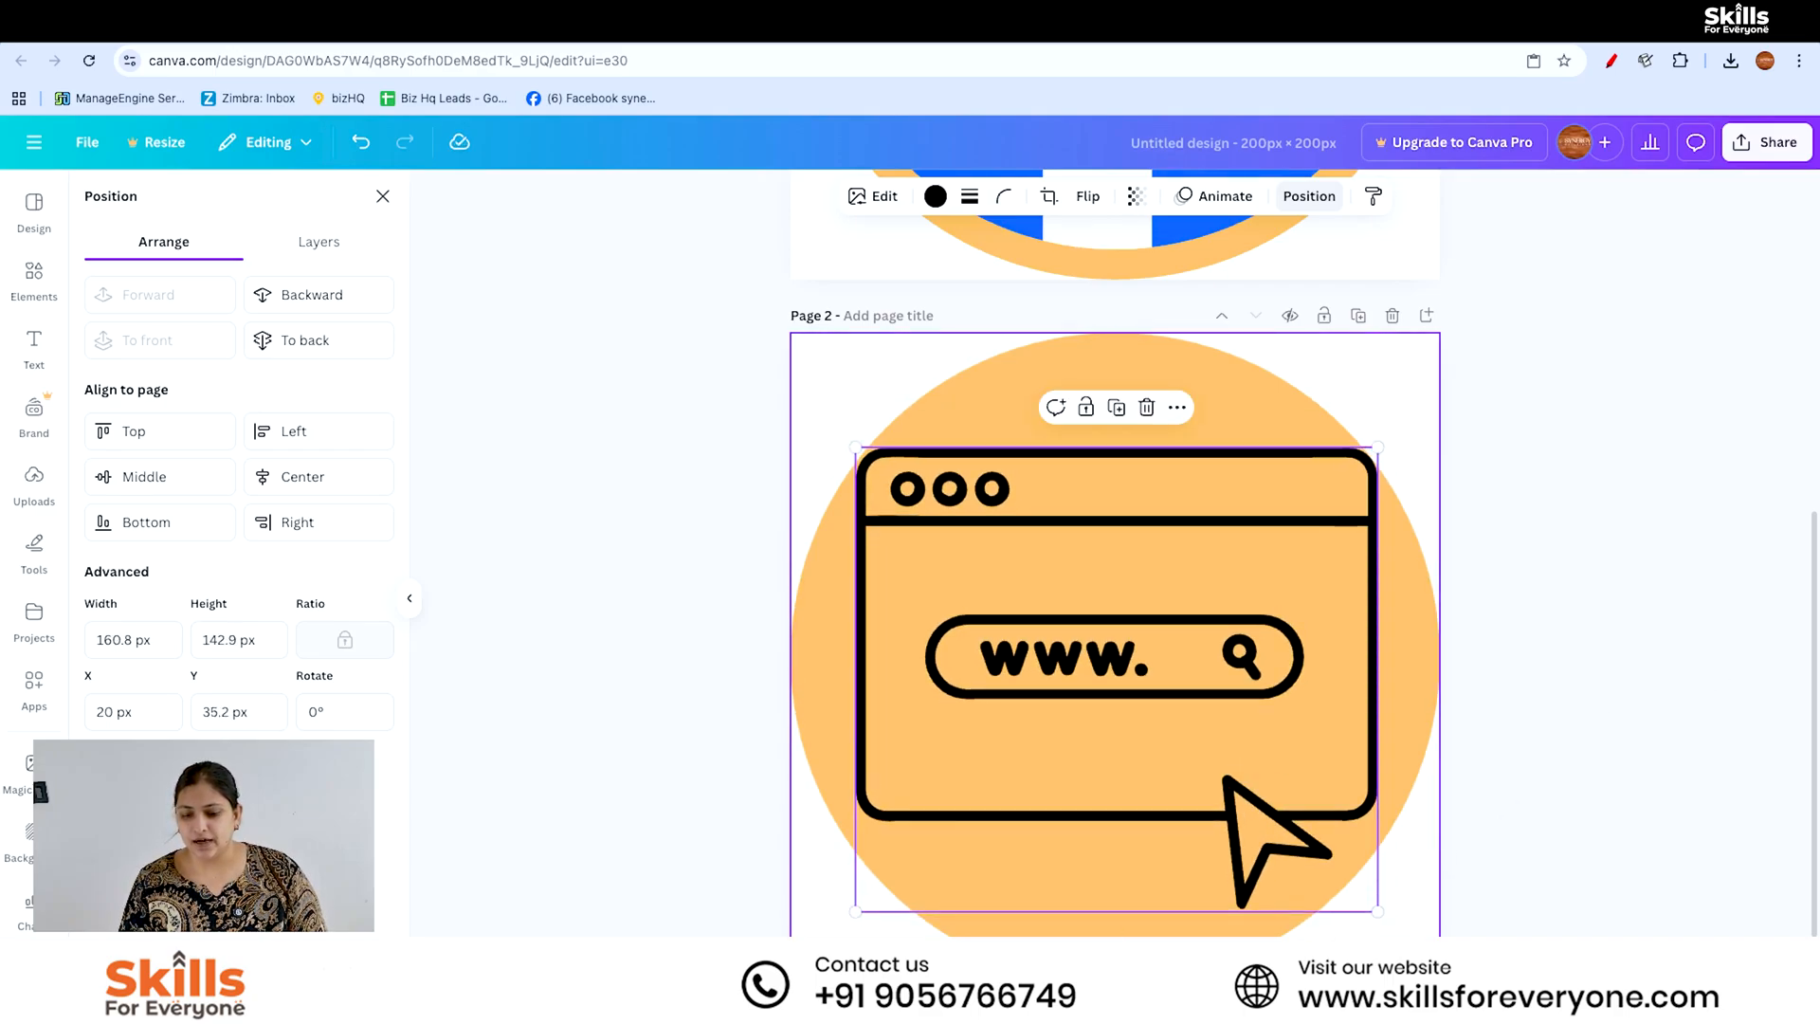
click(1549, 747)
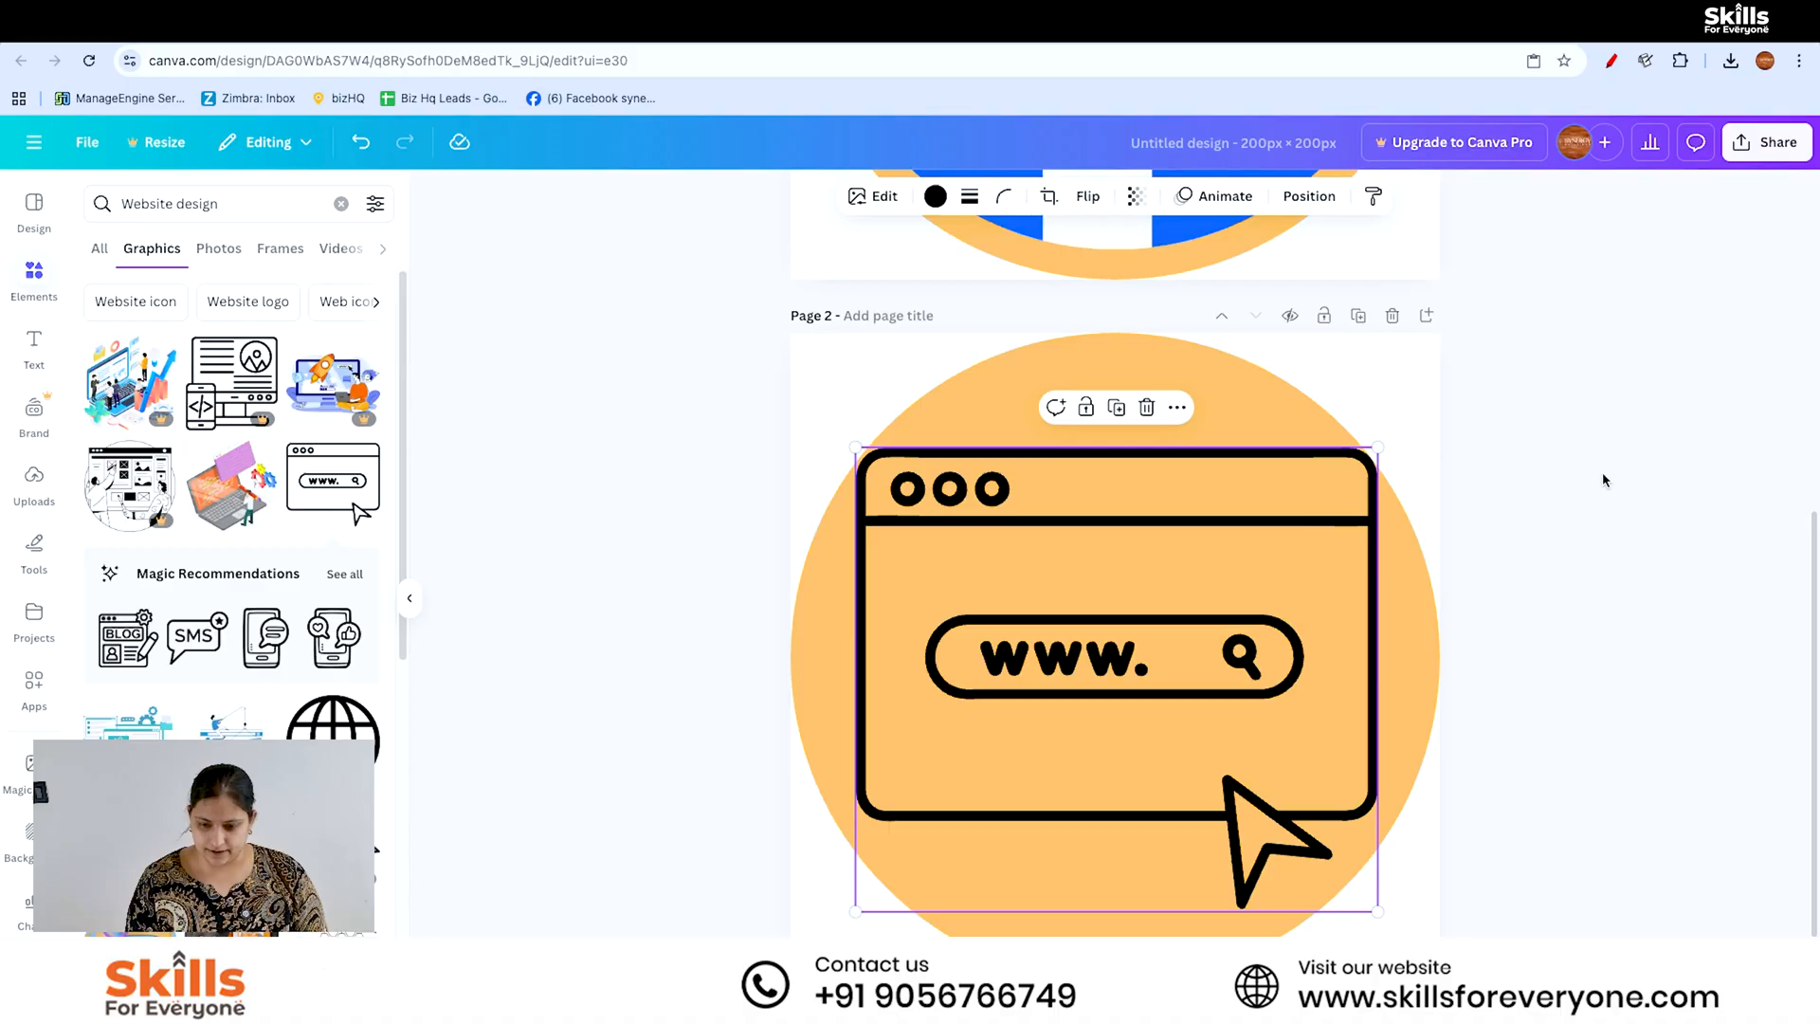
- Add a third page and paste the copied orange circle onto it
drag(1809, 639, 1809, 679)
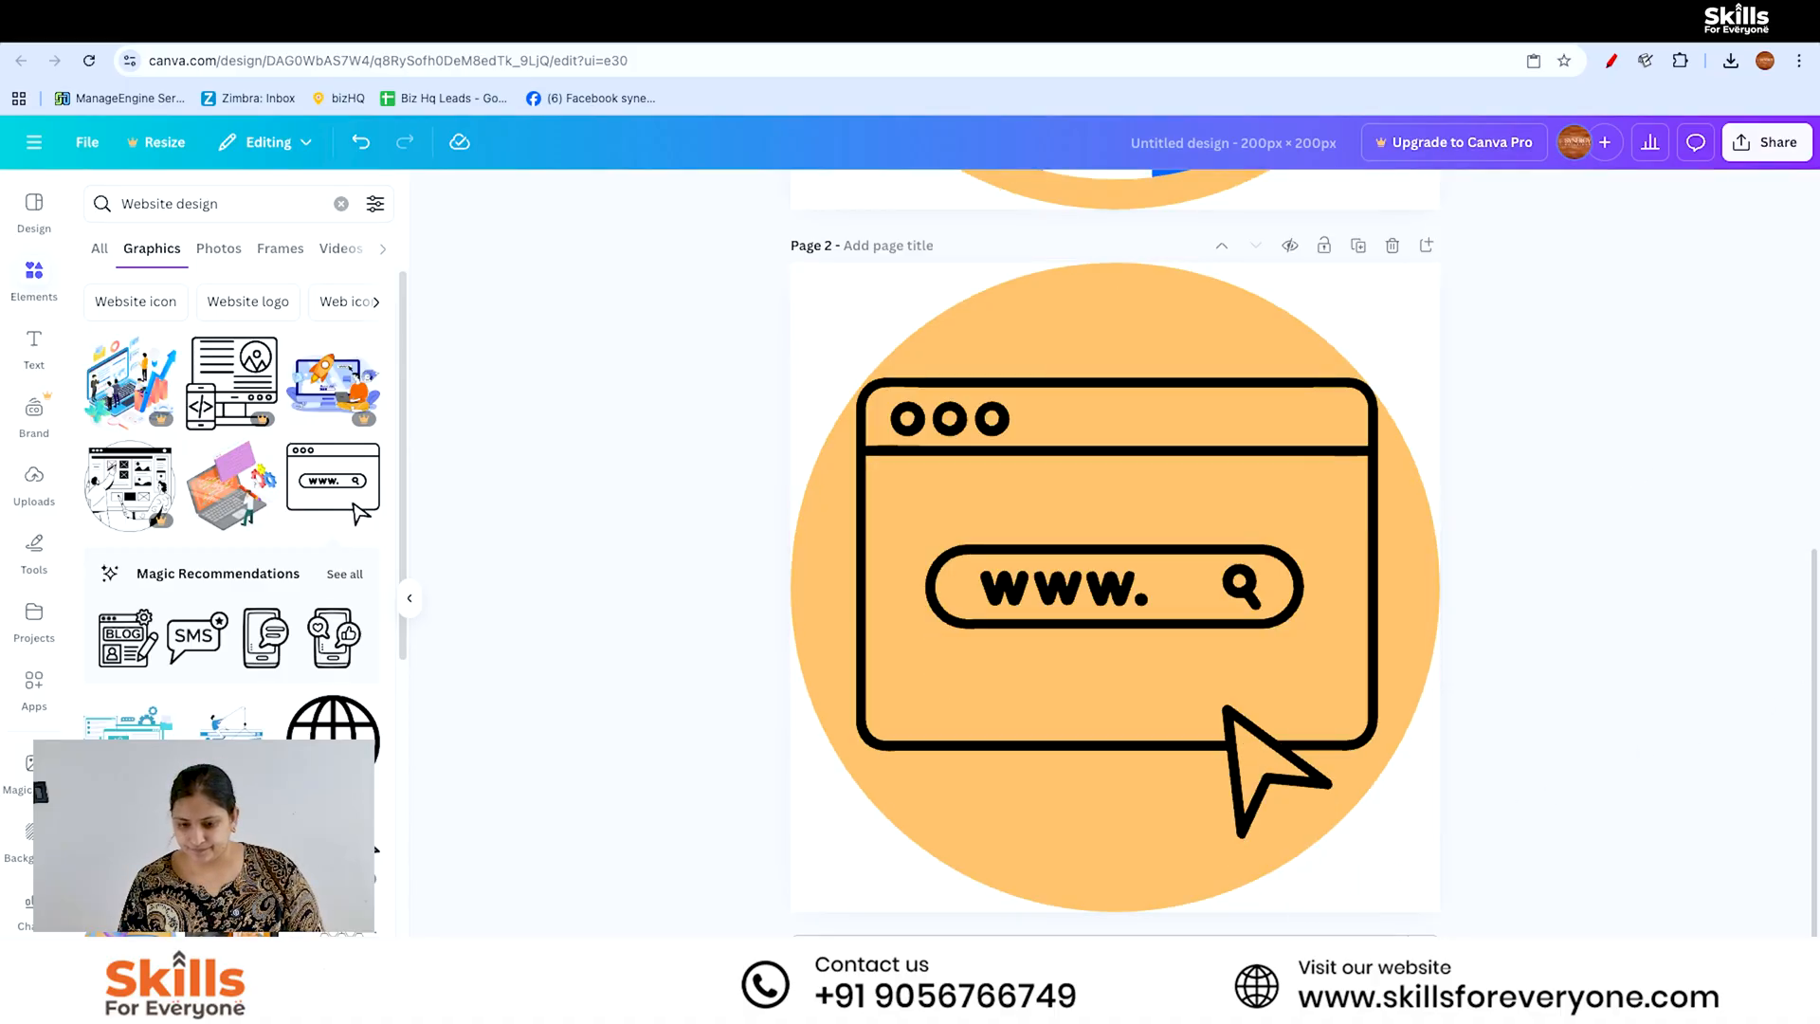
click(1299, 952)
right_click(1199, 786)
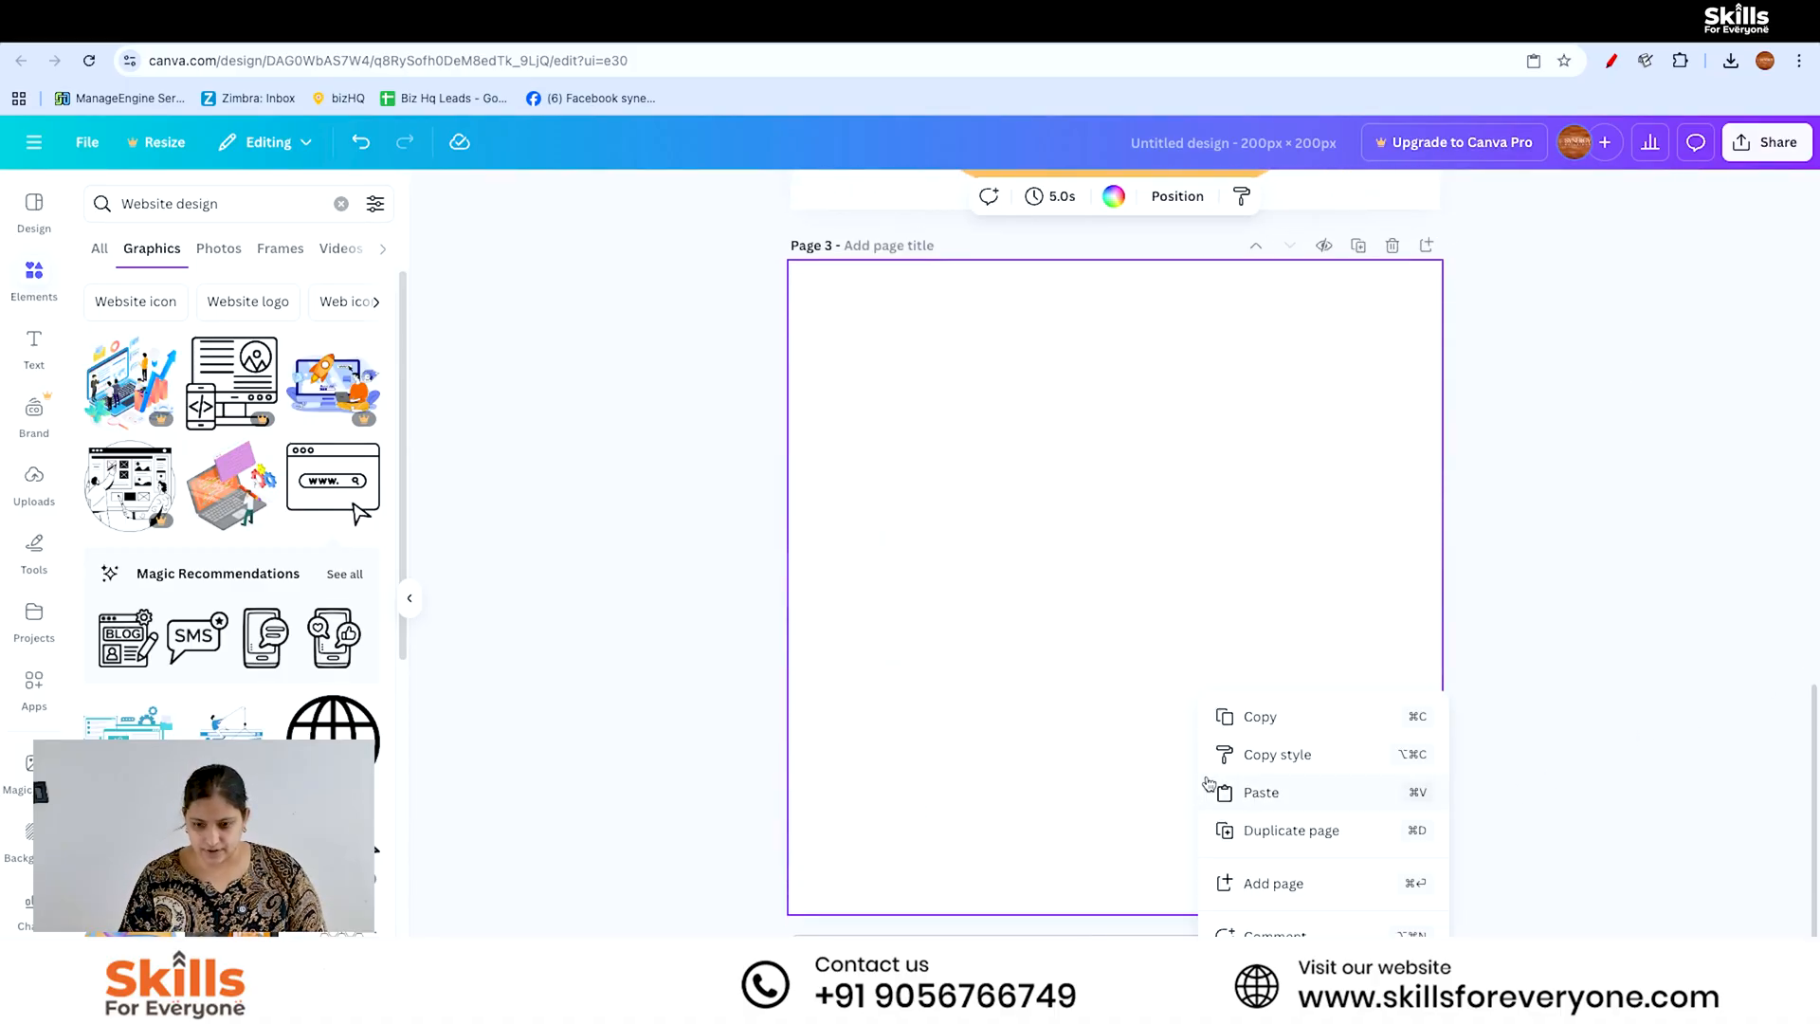
click(1318, 799)
- Search the elements for "google" and place the green cartoon letter G graphic on page 3
scroll(237, 426, down, 5)
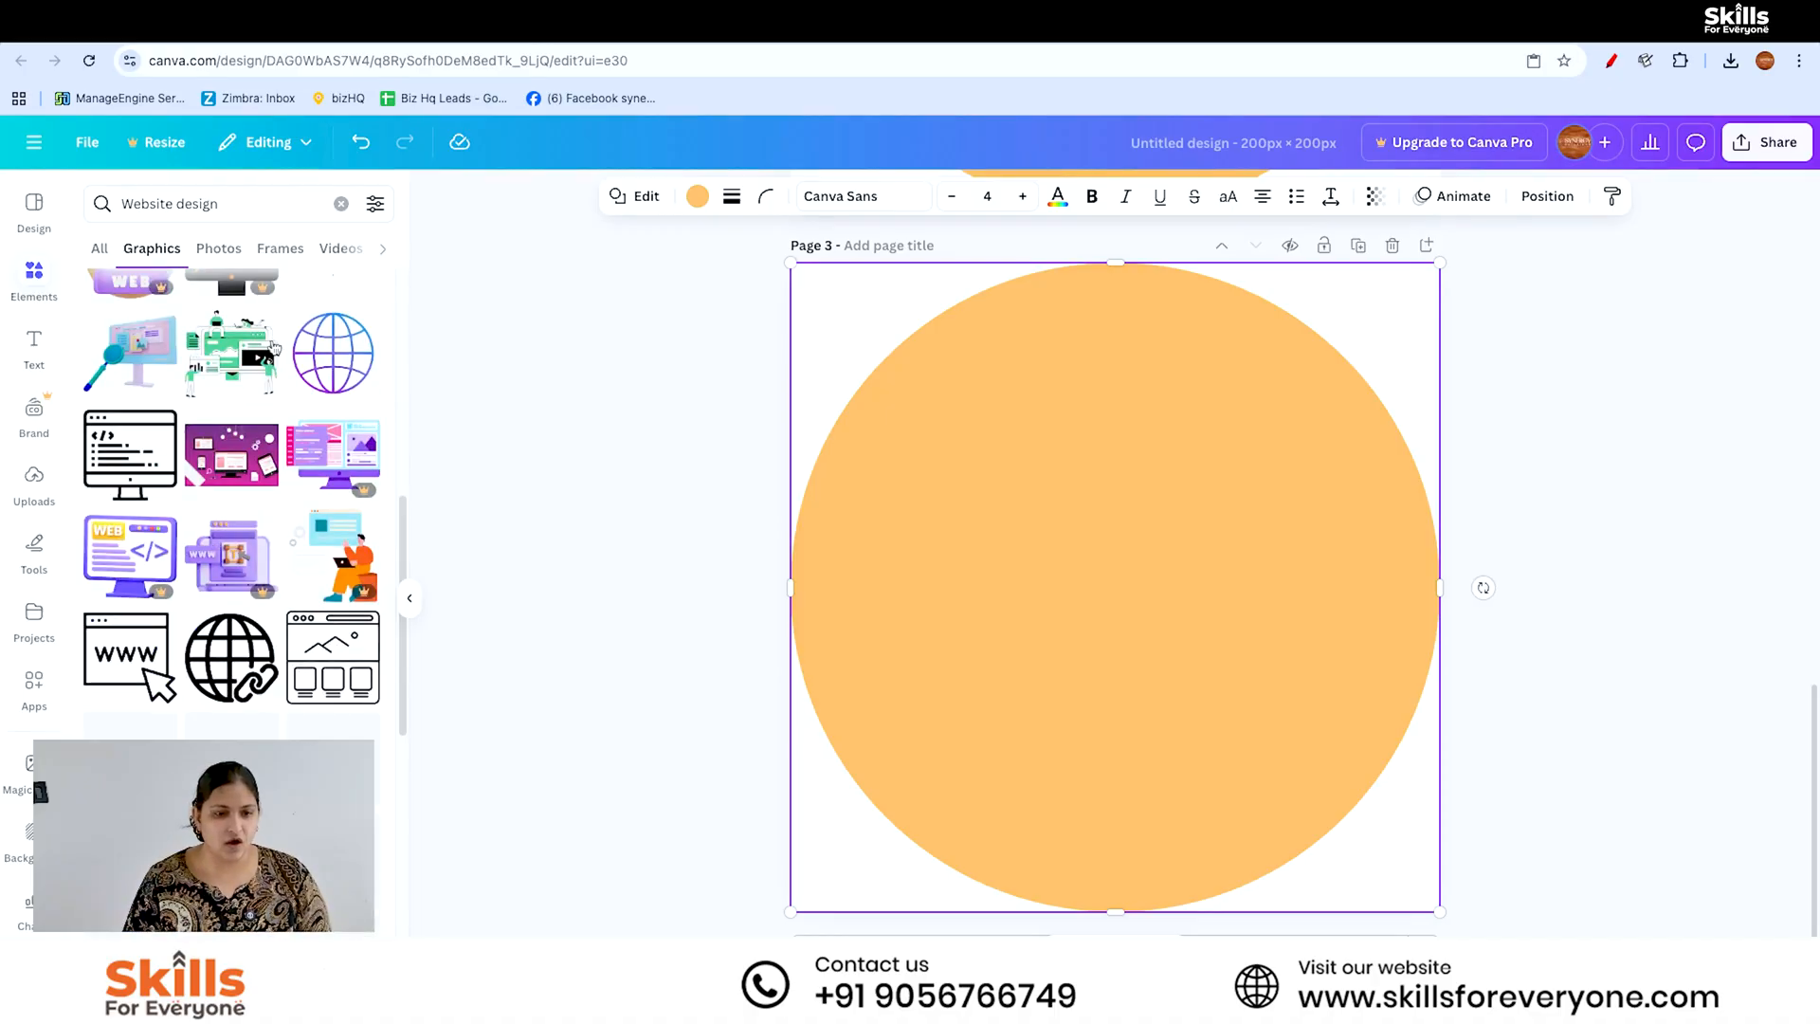
click(340, 204)
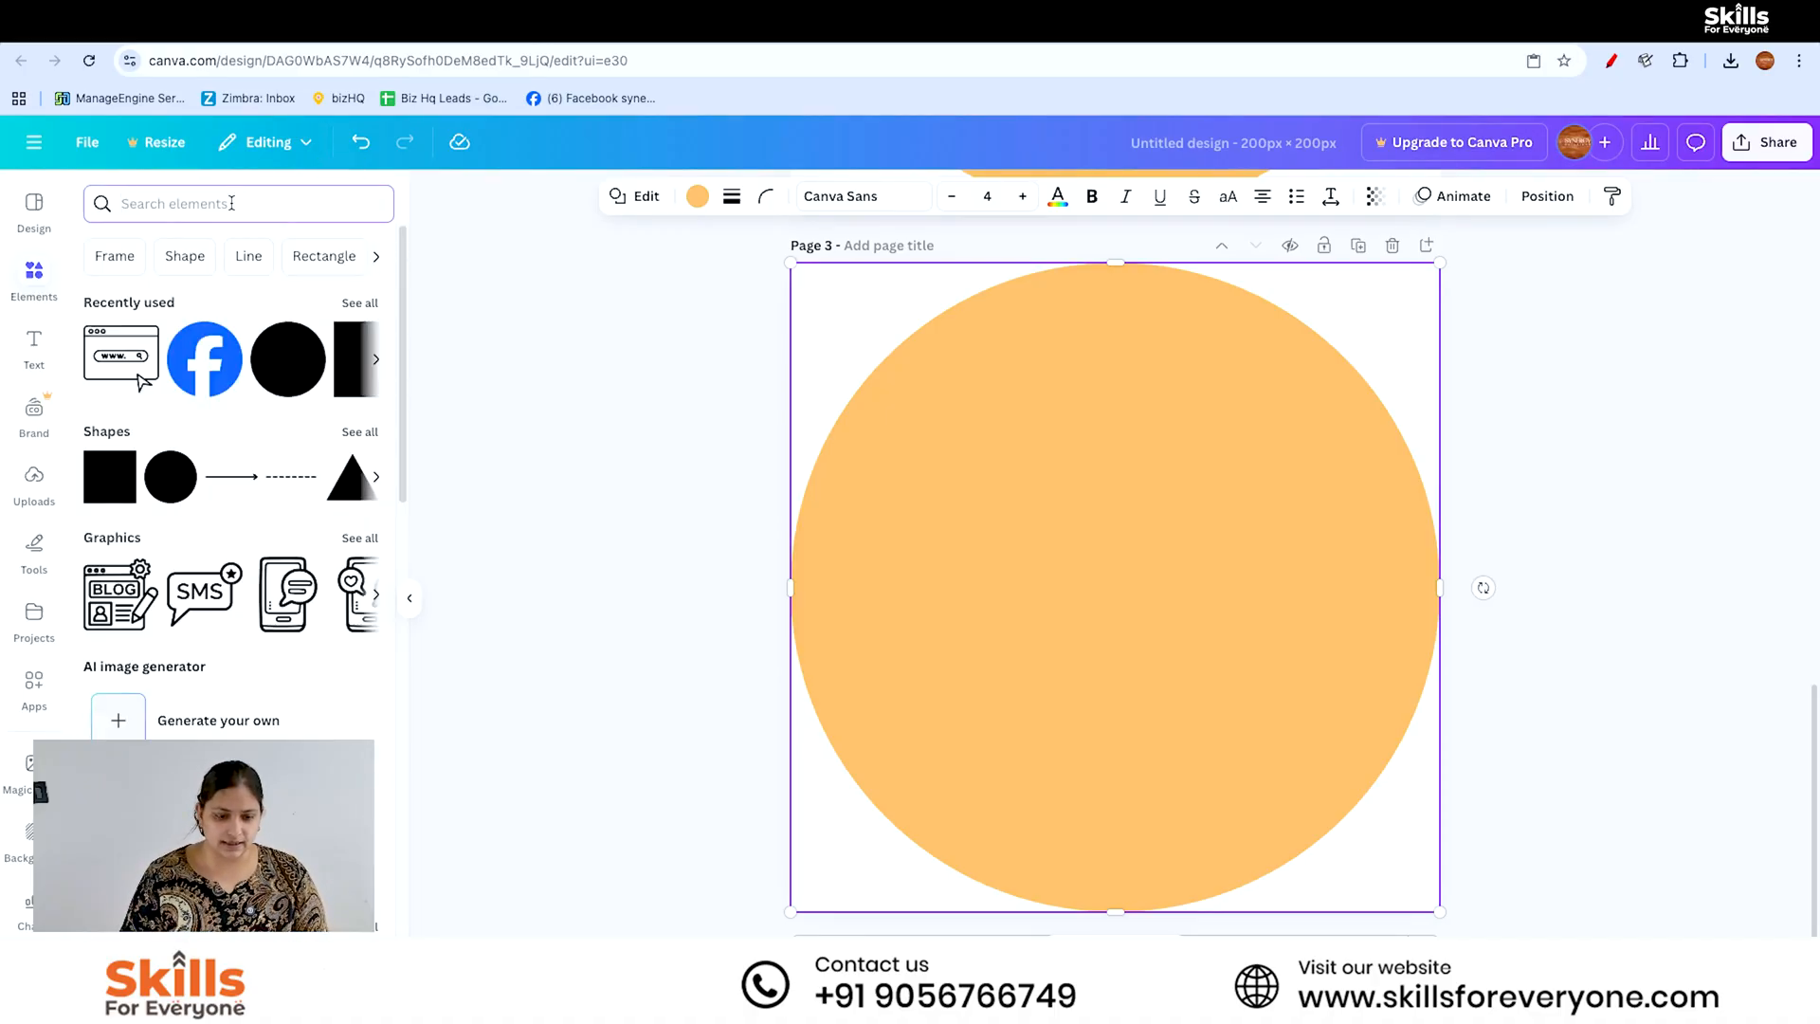
text(google)
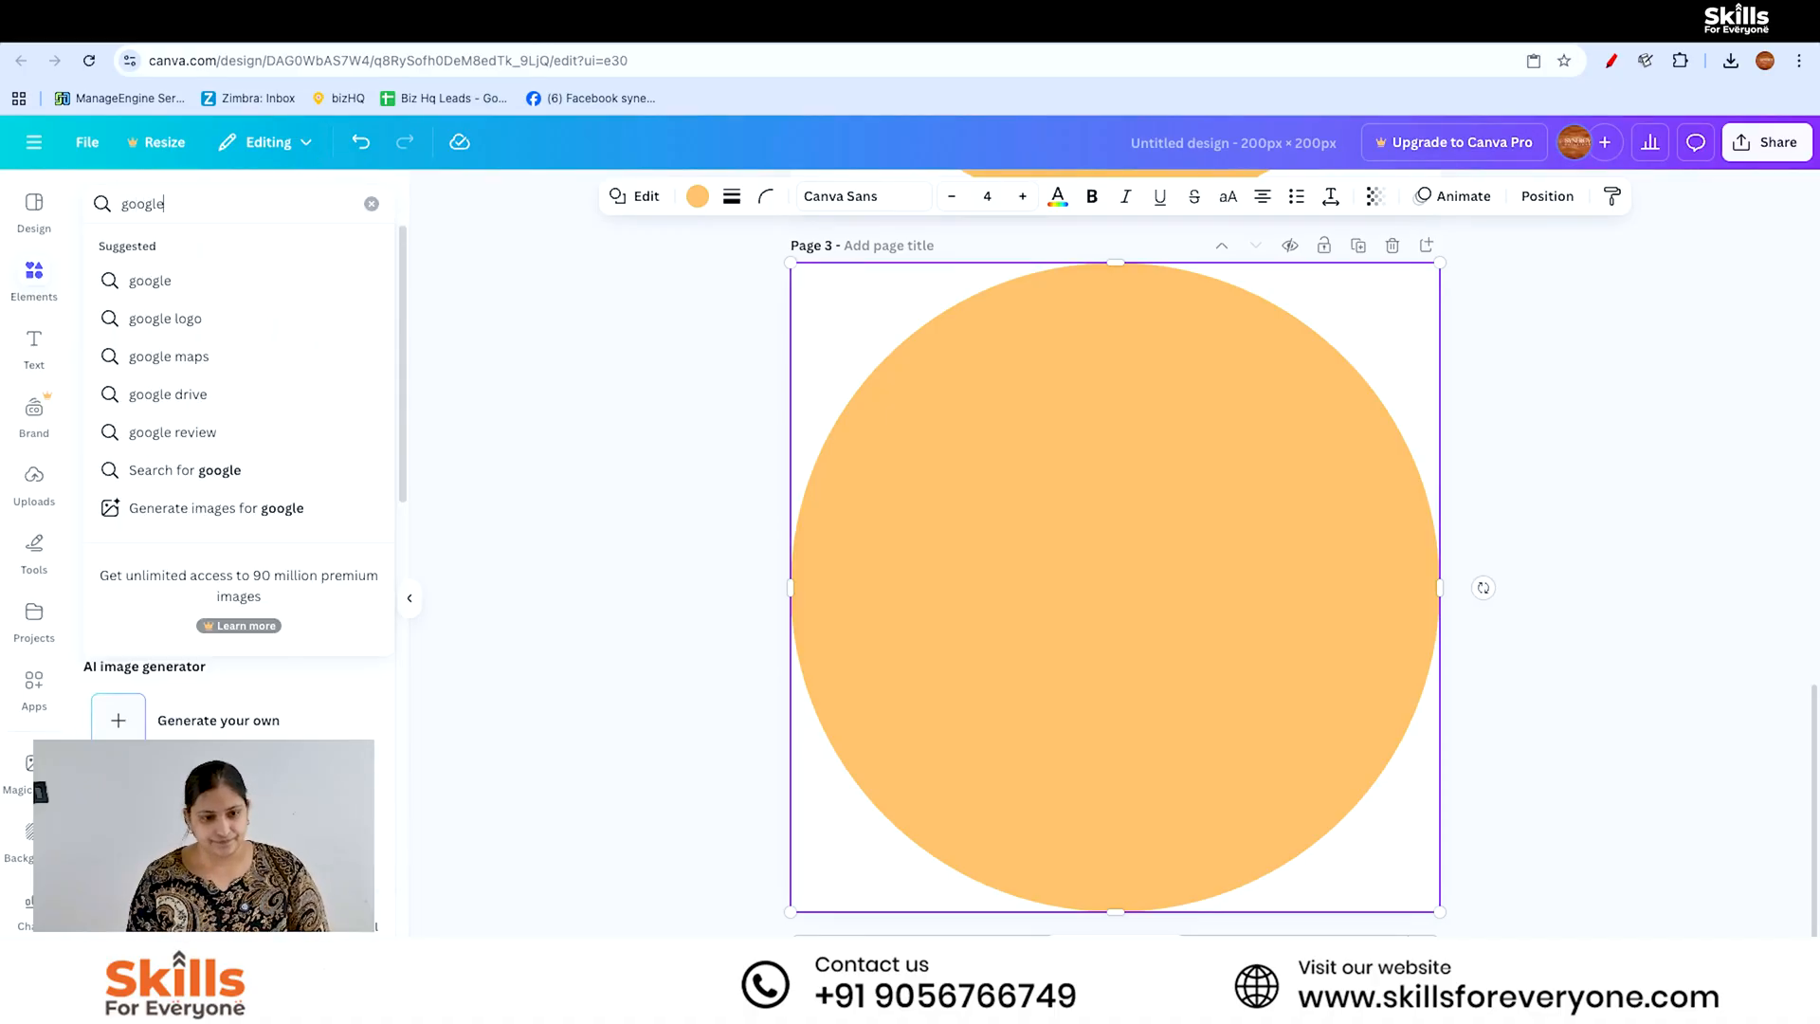
key(Return)
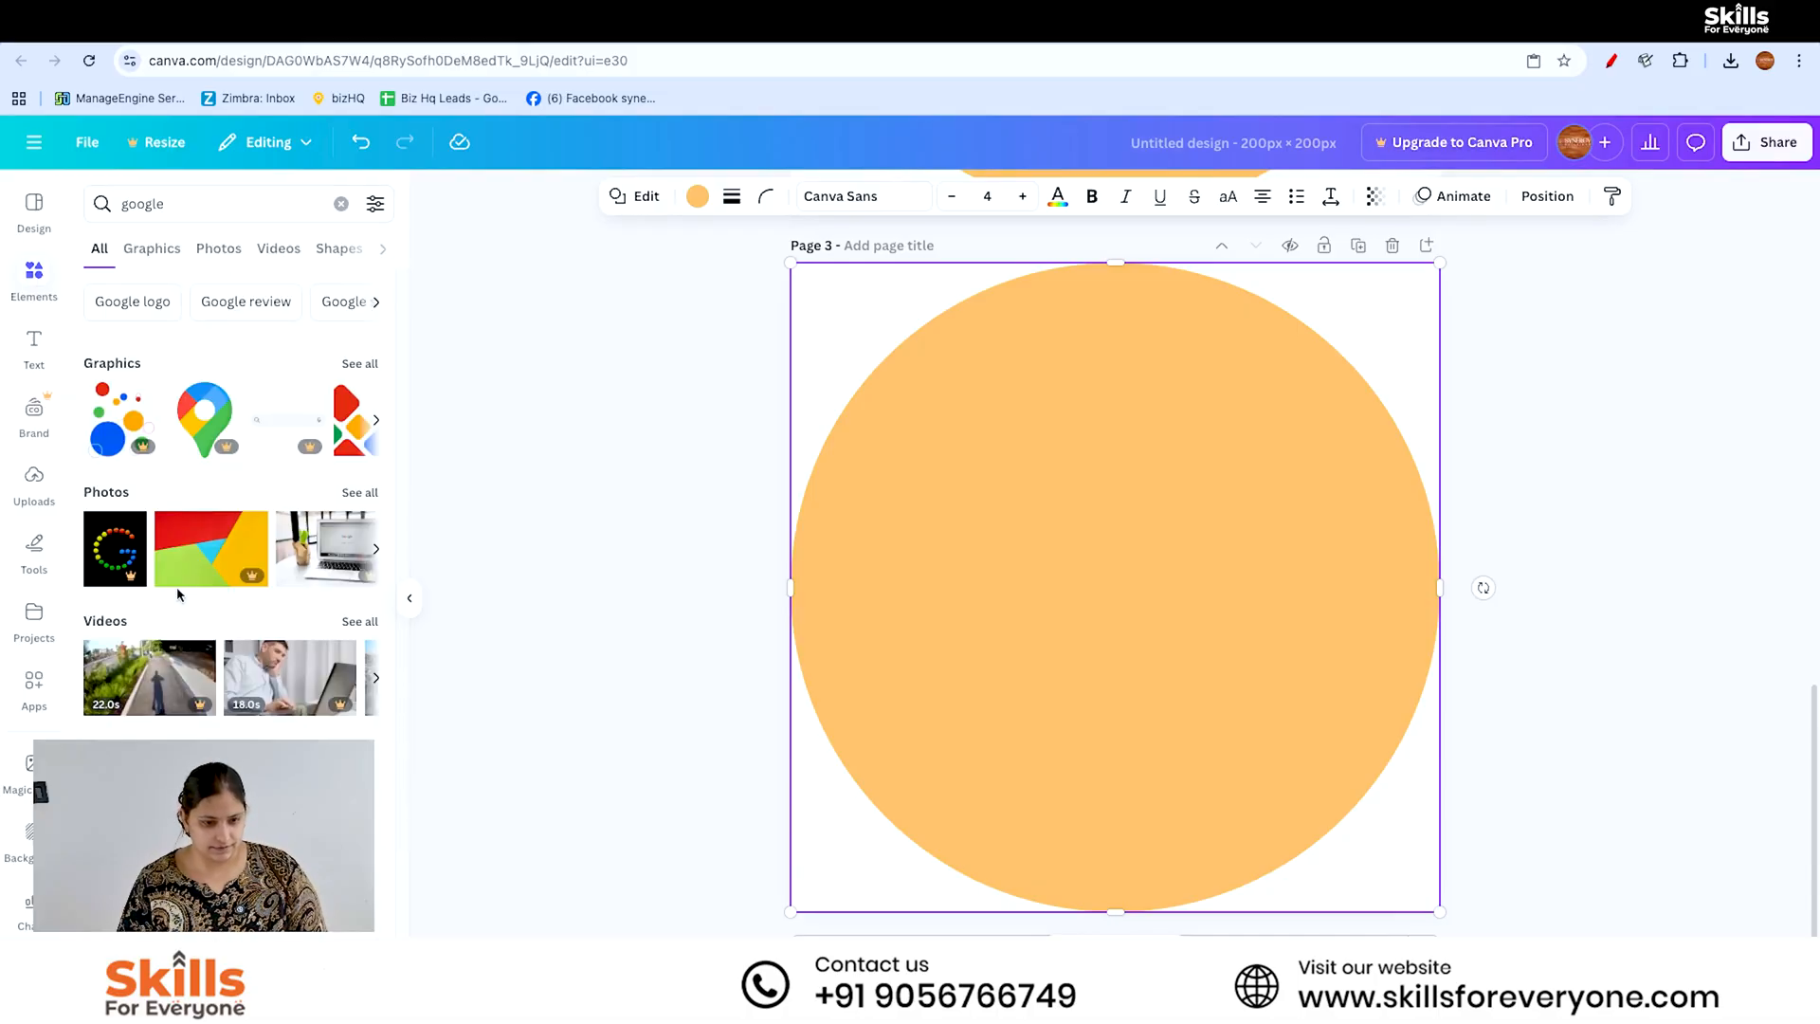
click(359, 363)
click(334, 501)
drag(1322, 884, 1328, 889)
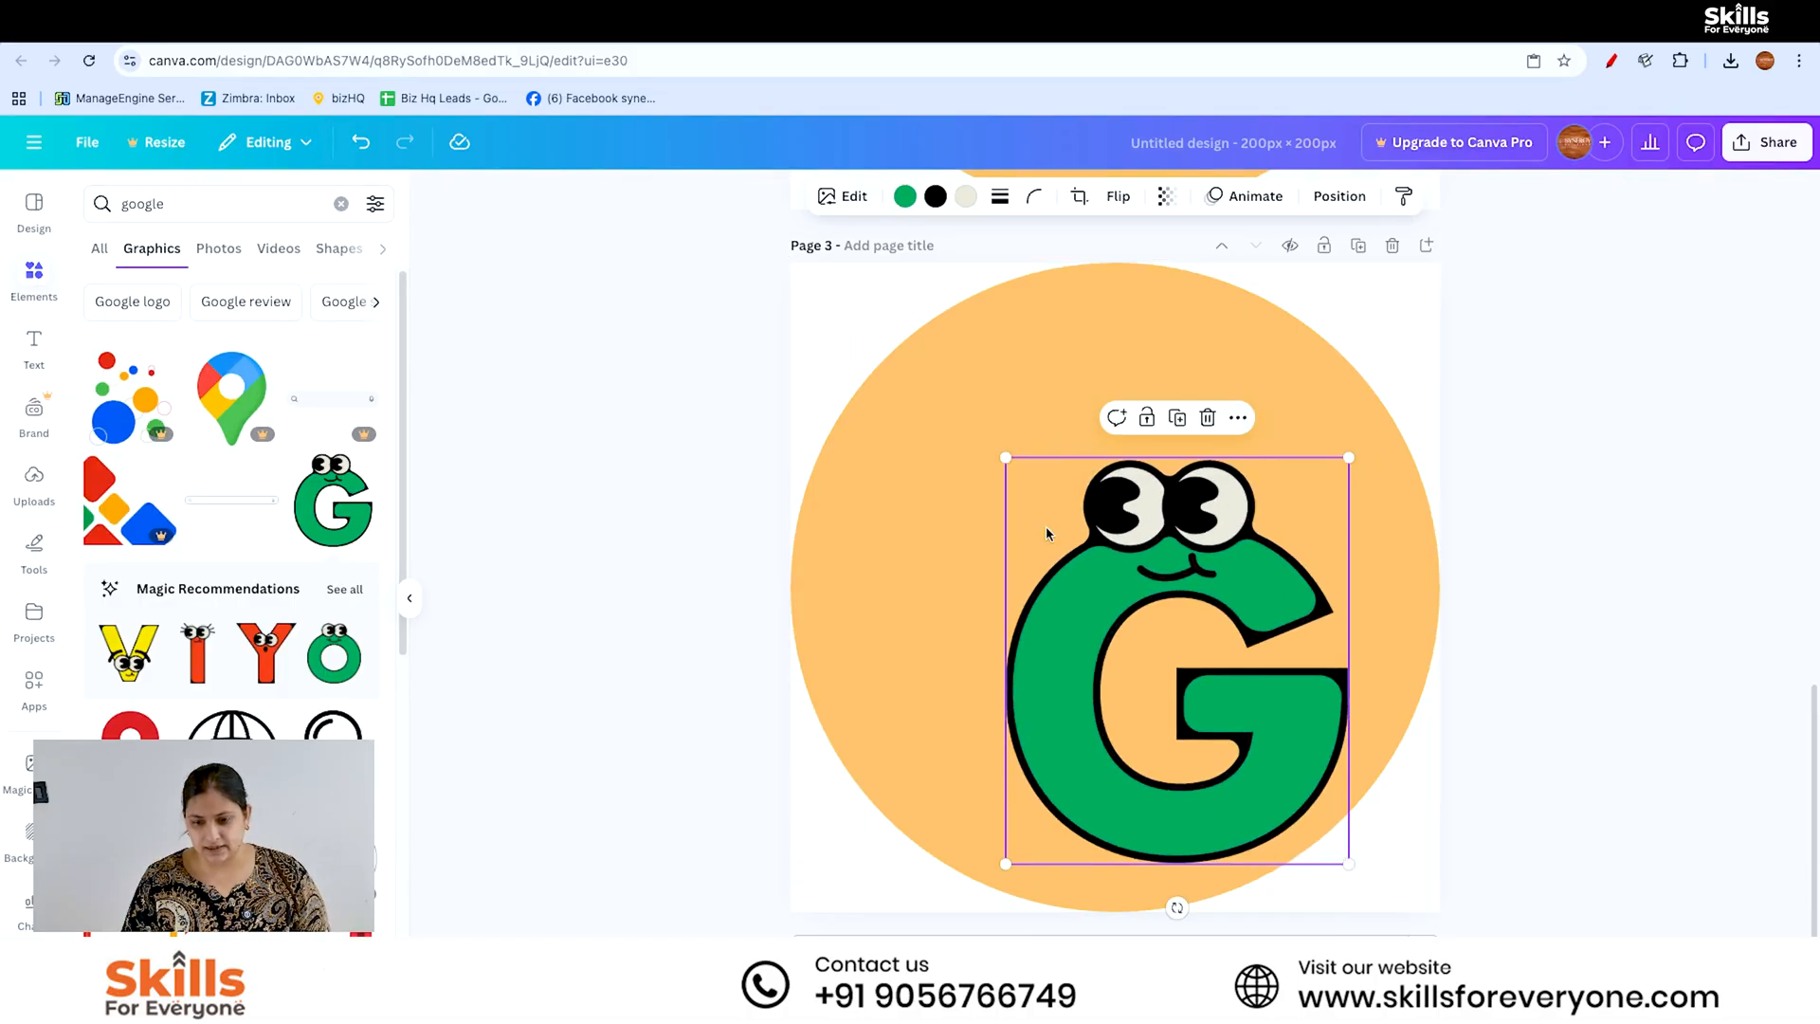
- Enlarge the green G on page 3 until it nearly fills the orange circle's height, roughly centred
drag(1005, 458, 855, 280)
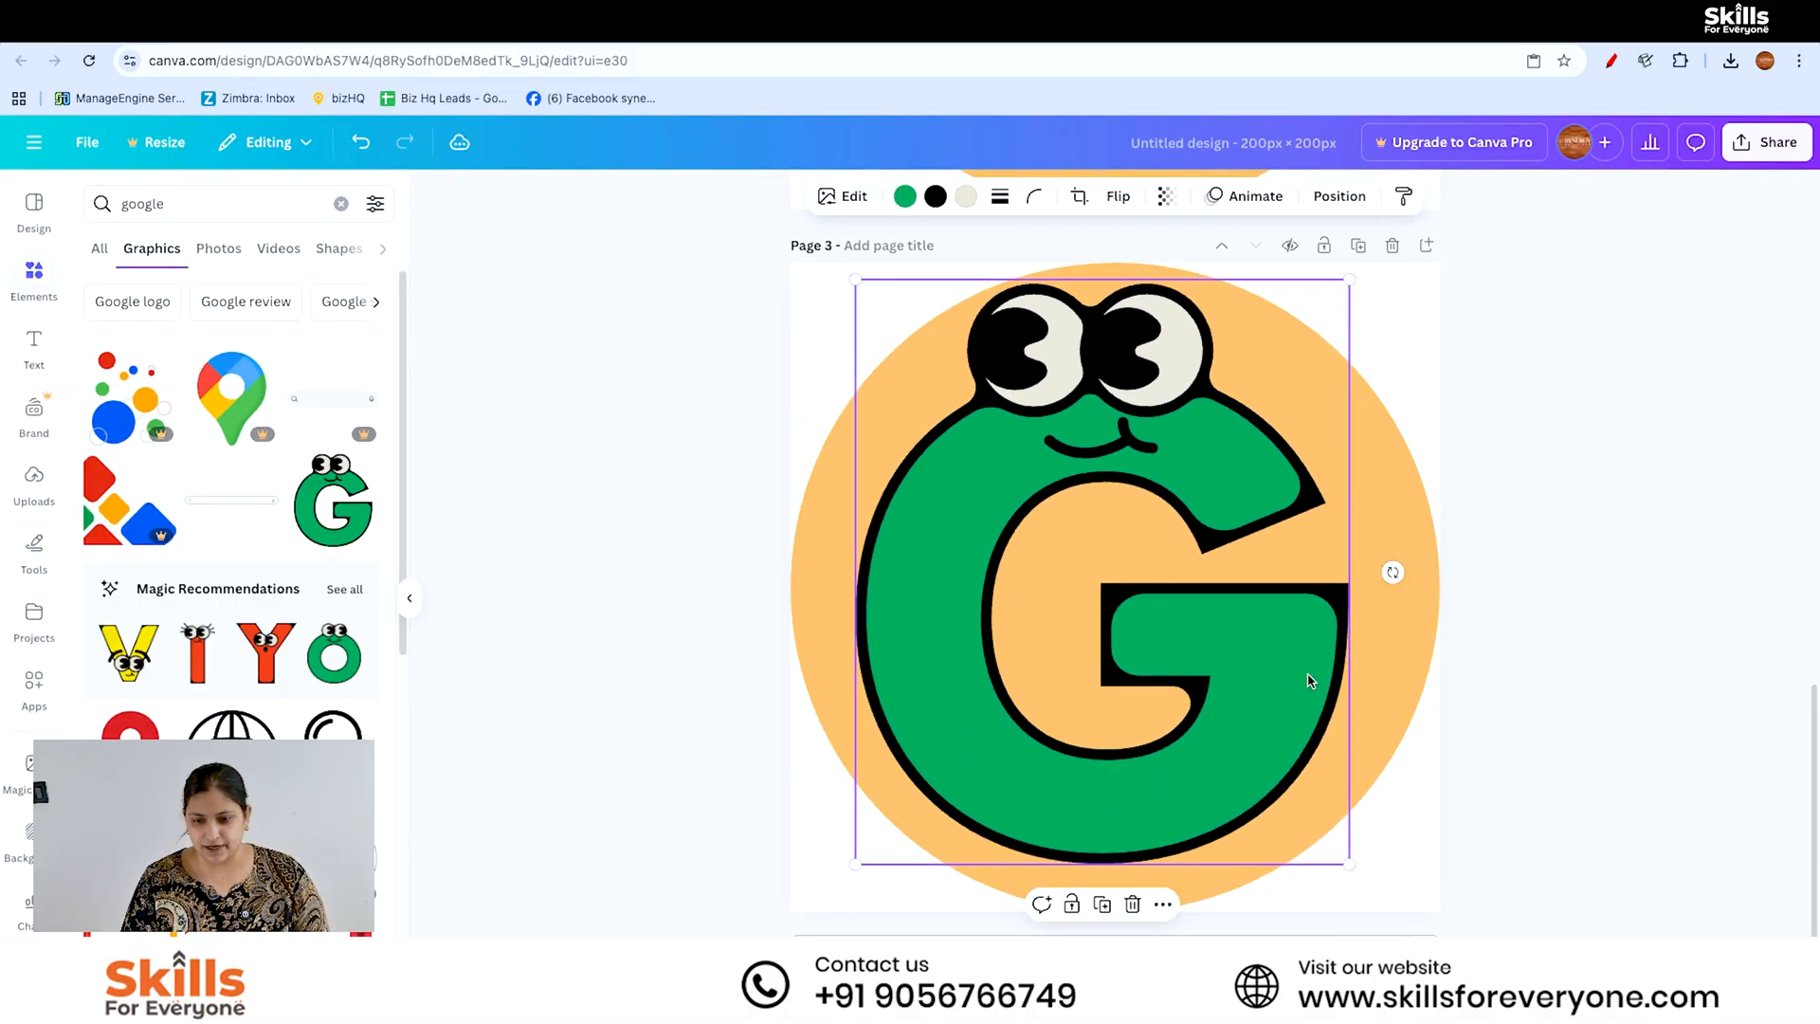
drag(1350, 867, 1369, 890)
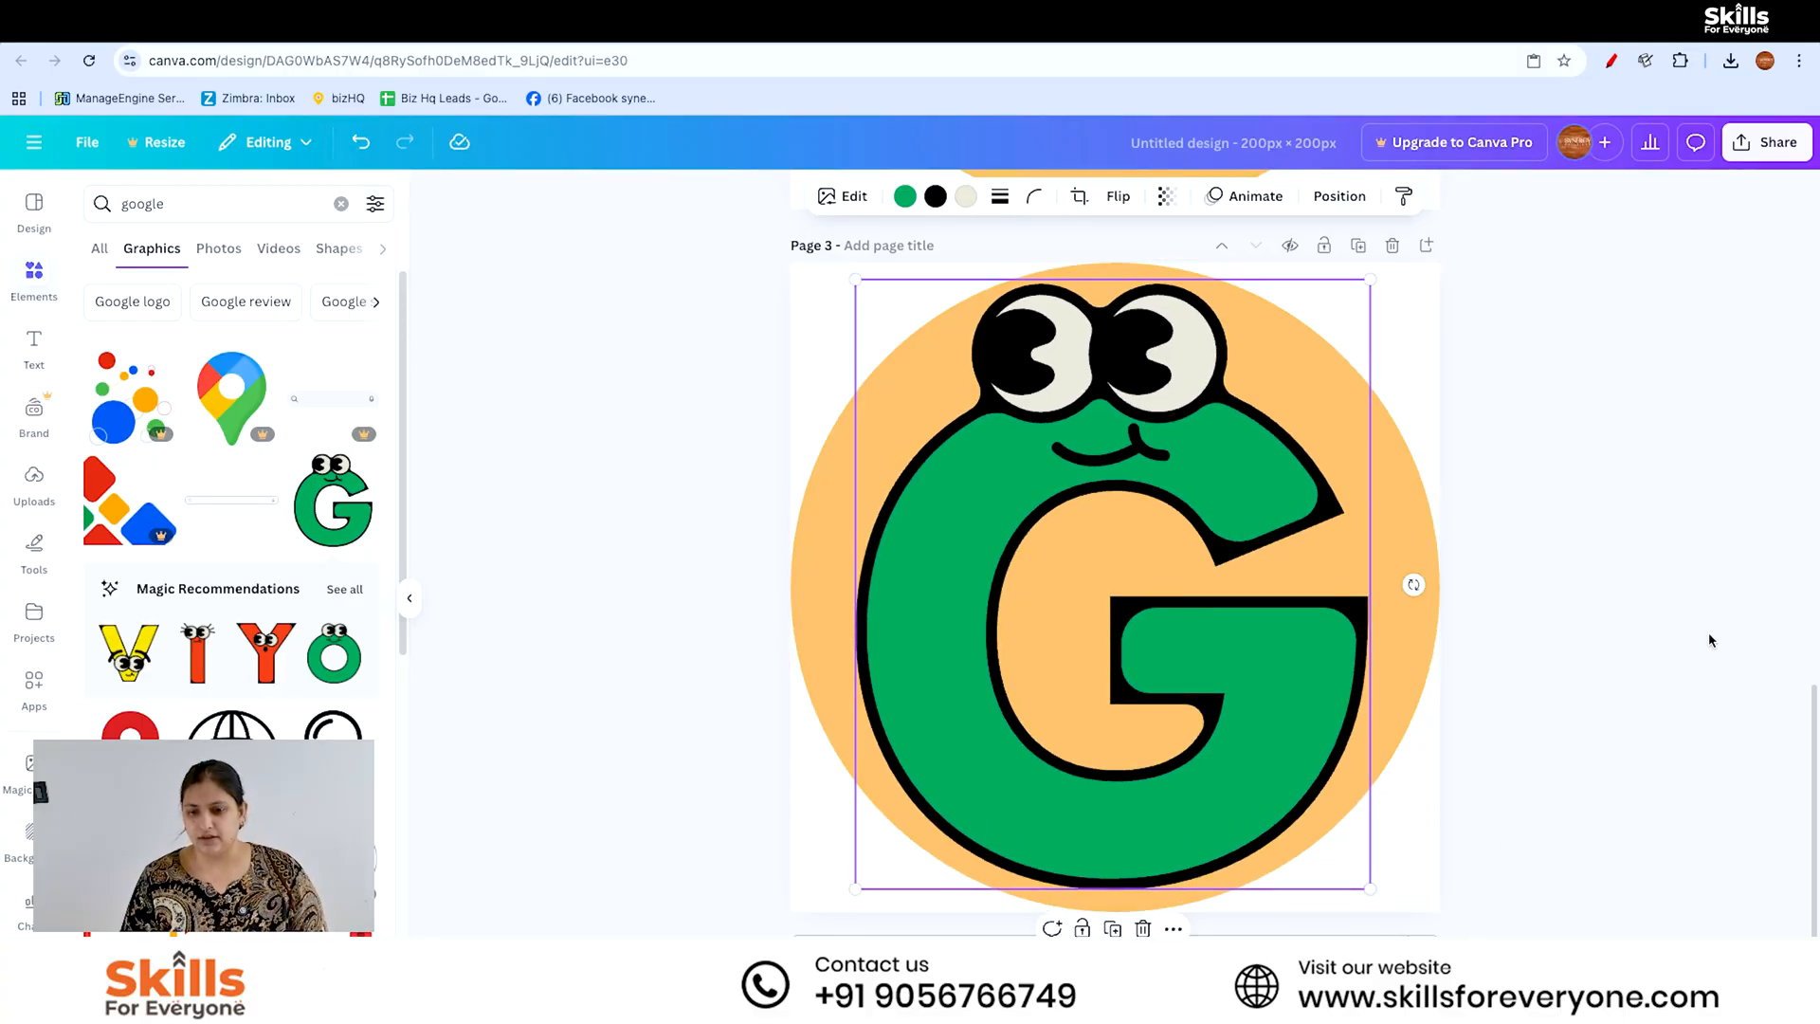
click(1593, 594)
- Name the untitled design "logos"
click(1313, 149)
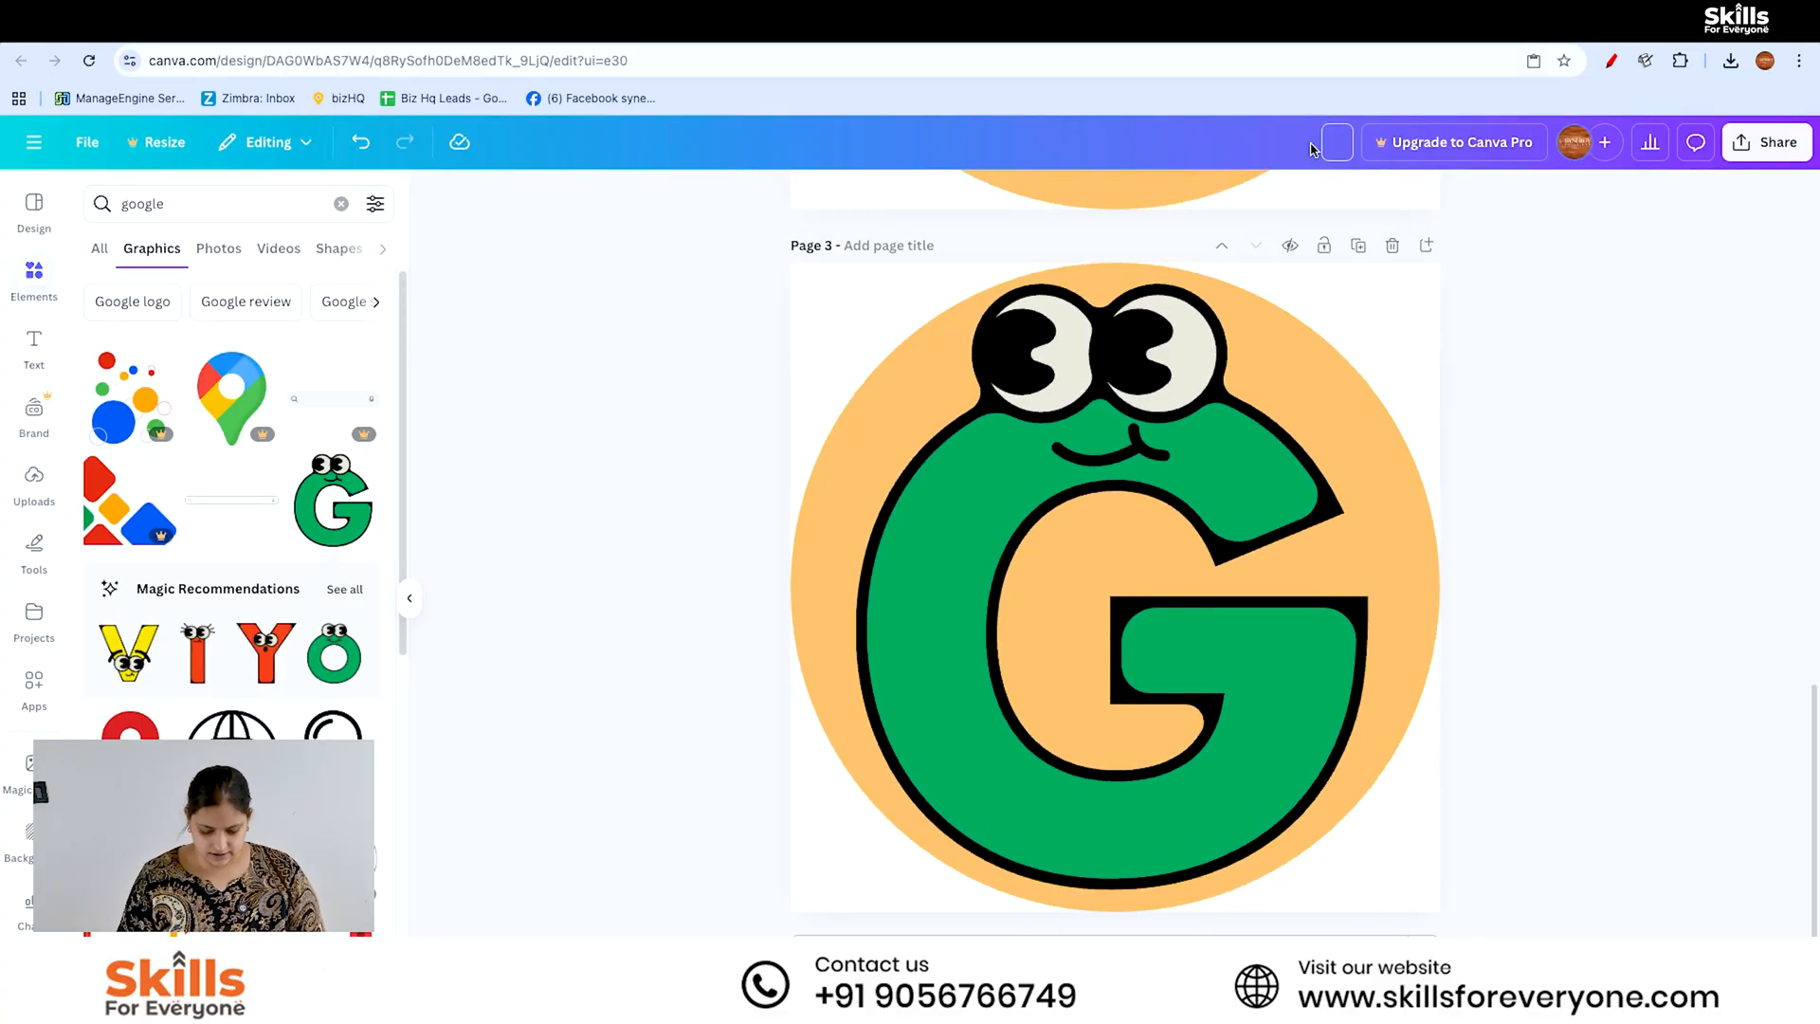
text(logos)
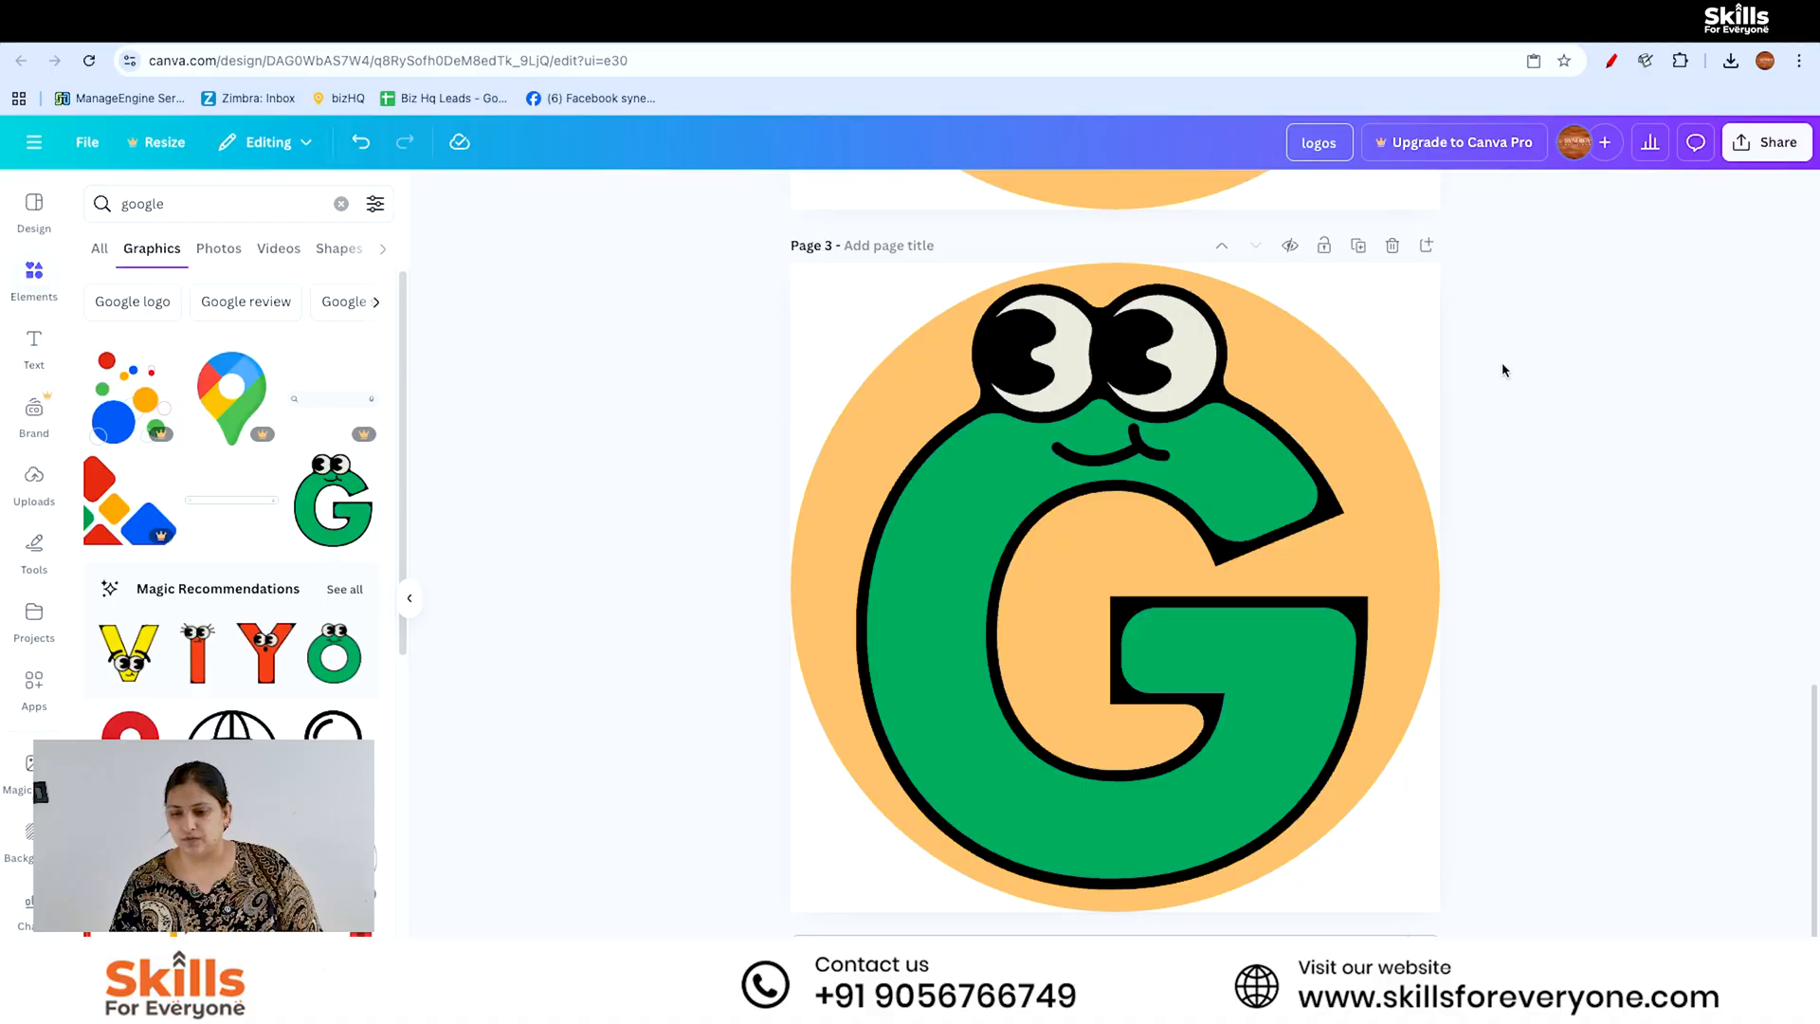
key(Return)
- Download pages 1–3 of the design as 200 × 200 px PNG images
click(1733, 155)
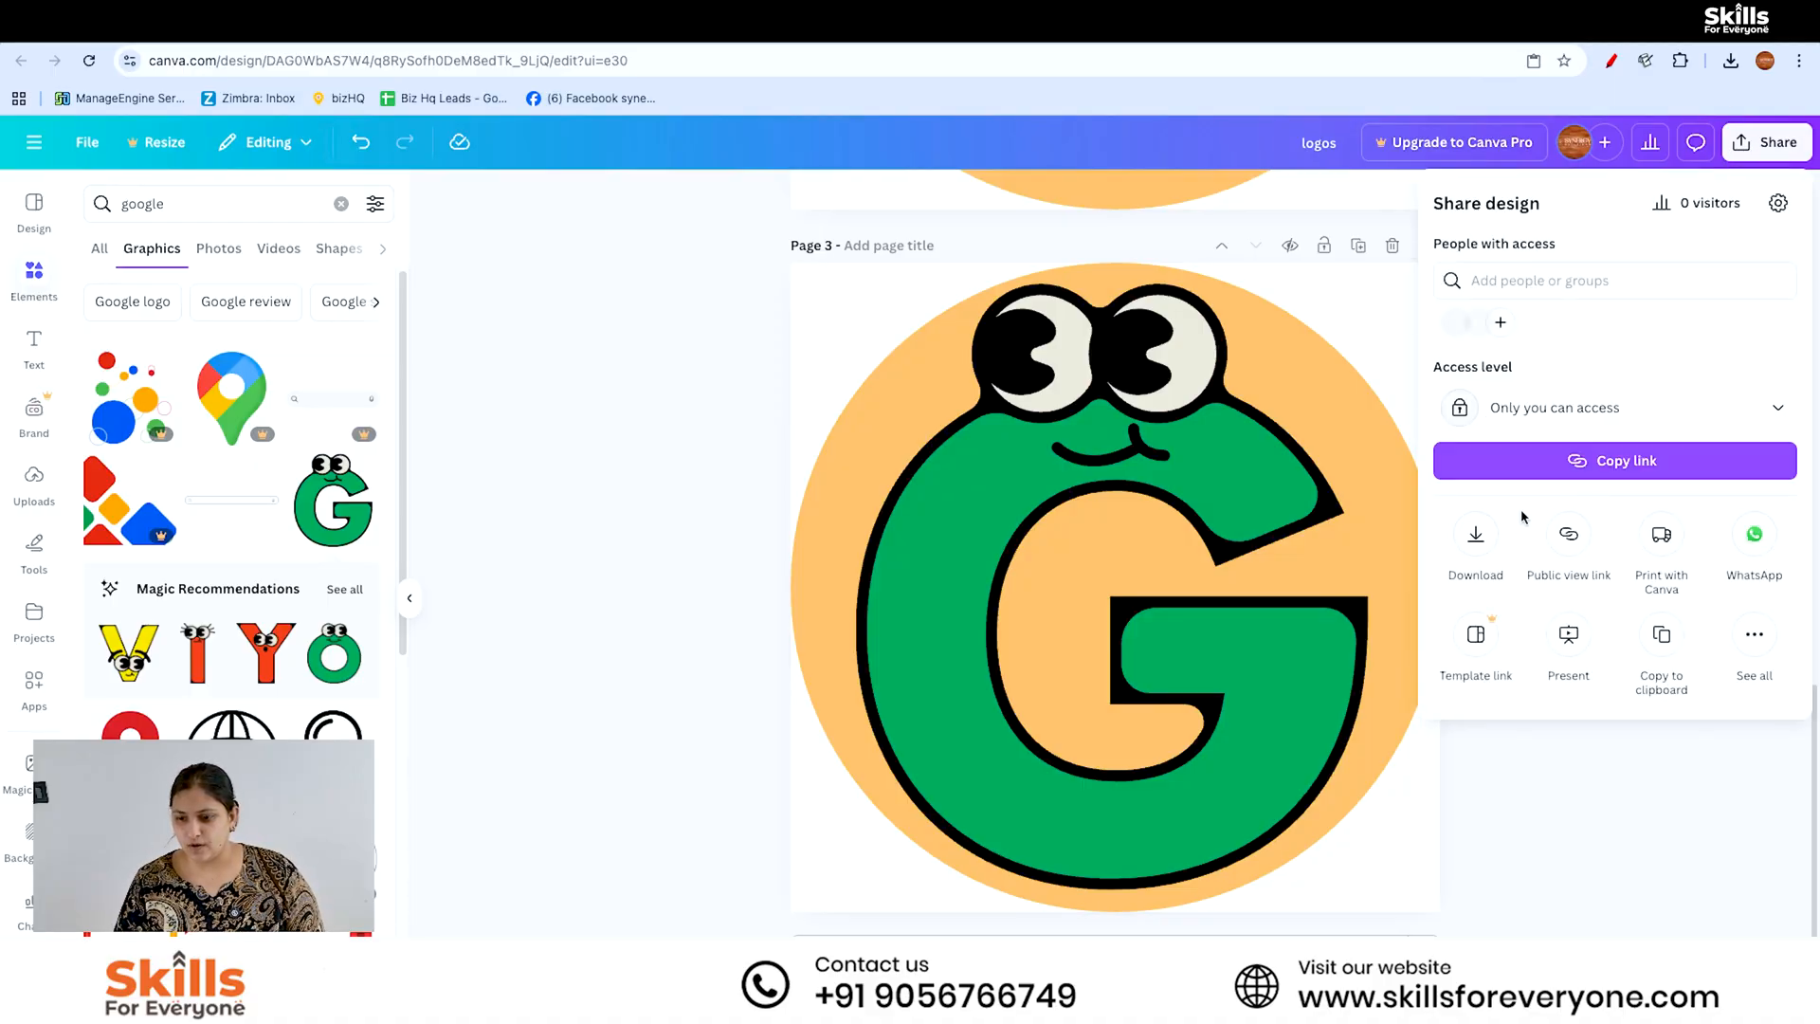
click(1479, 536)
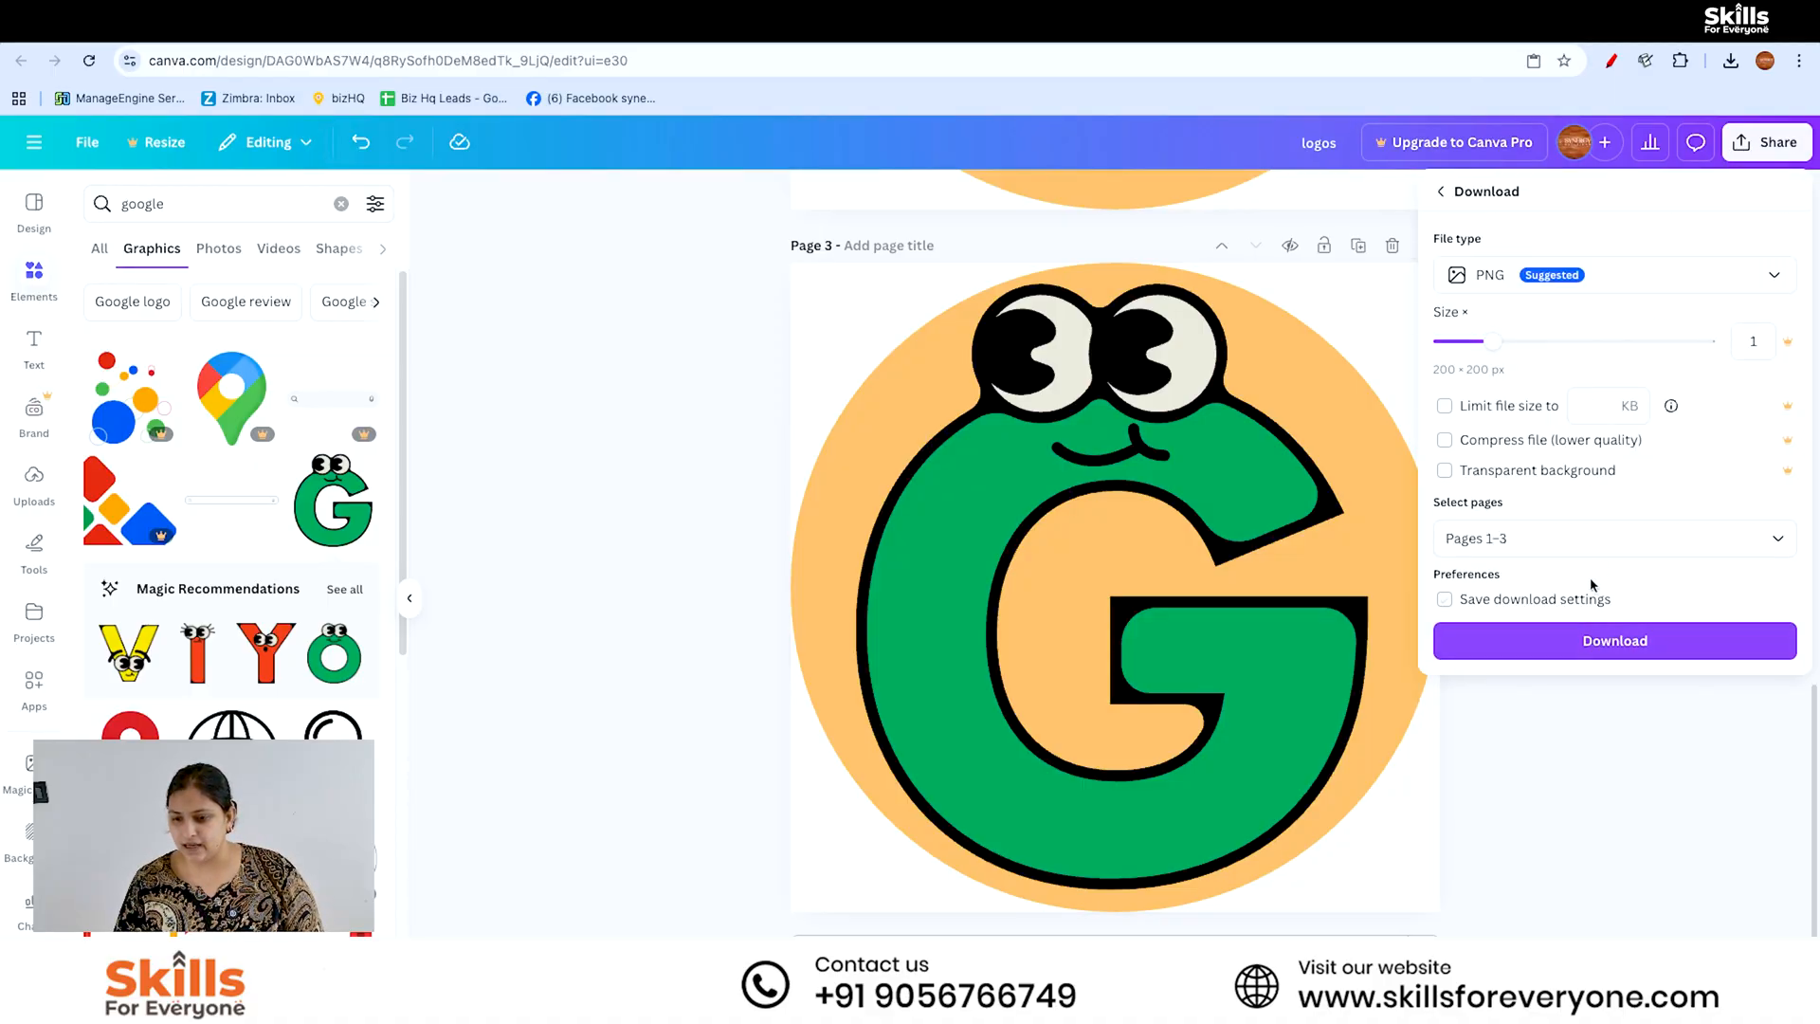
click(1591, 536)
click(1614, 472)
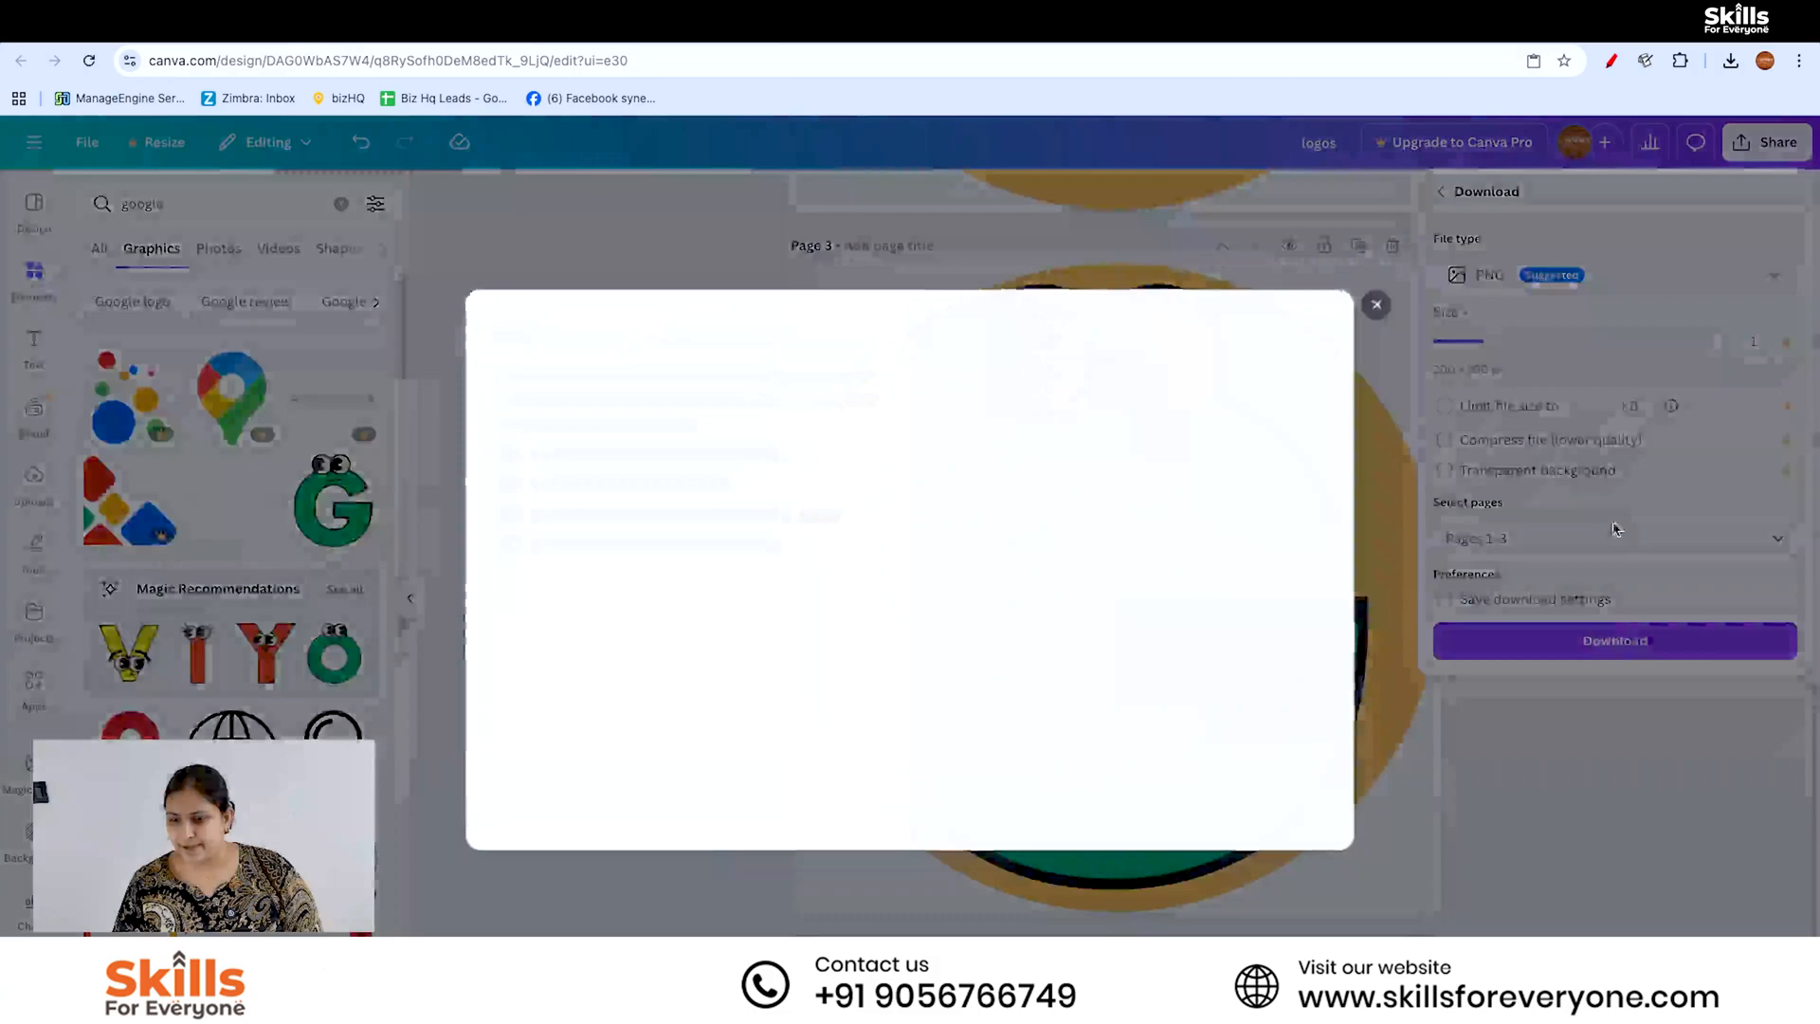
click(1374, 305)
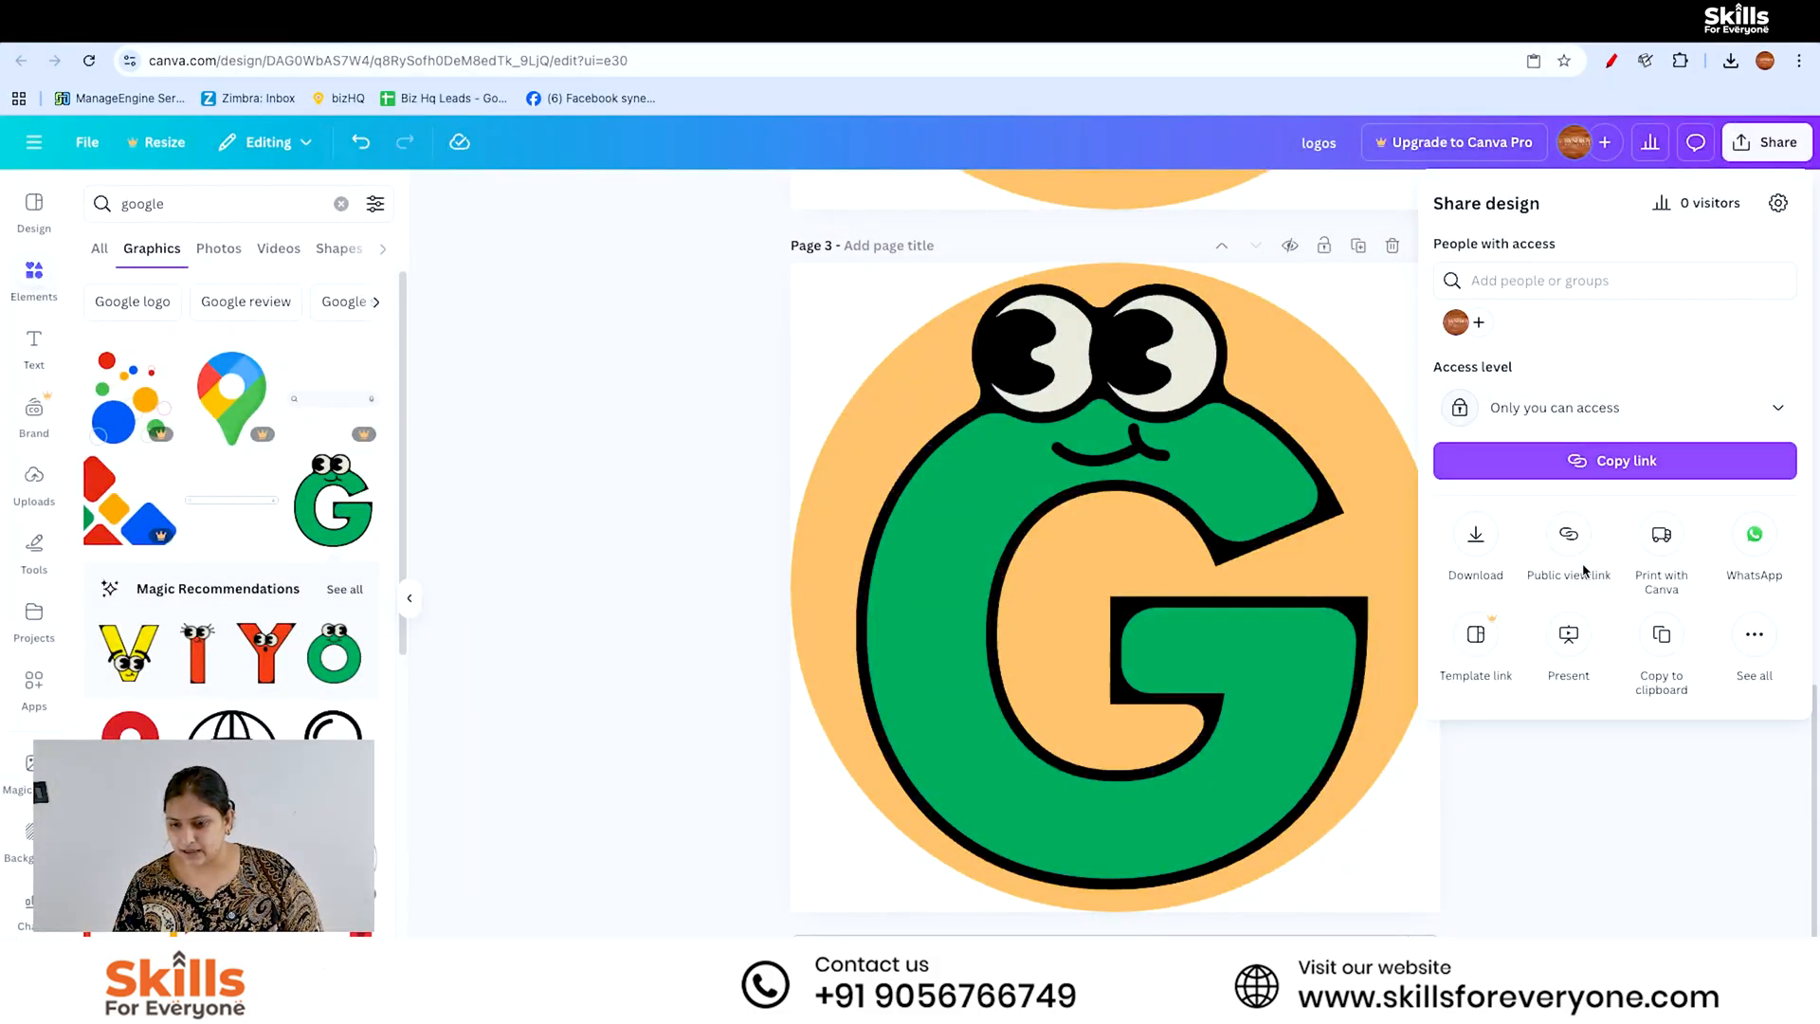
click(1481, 554)
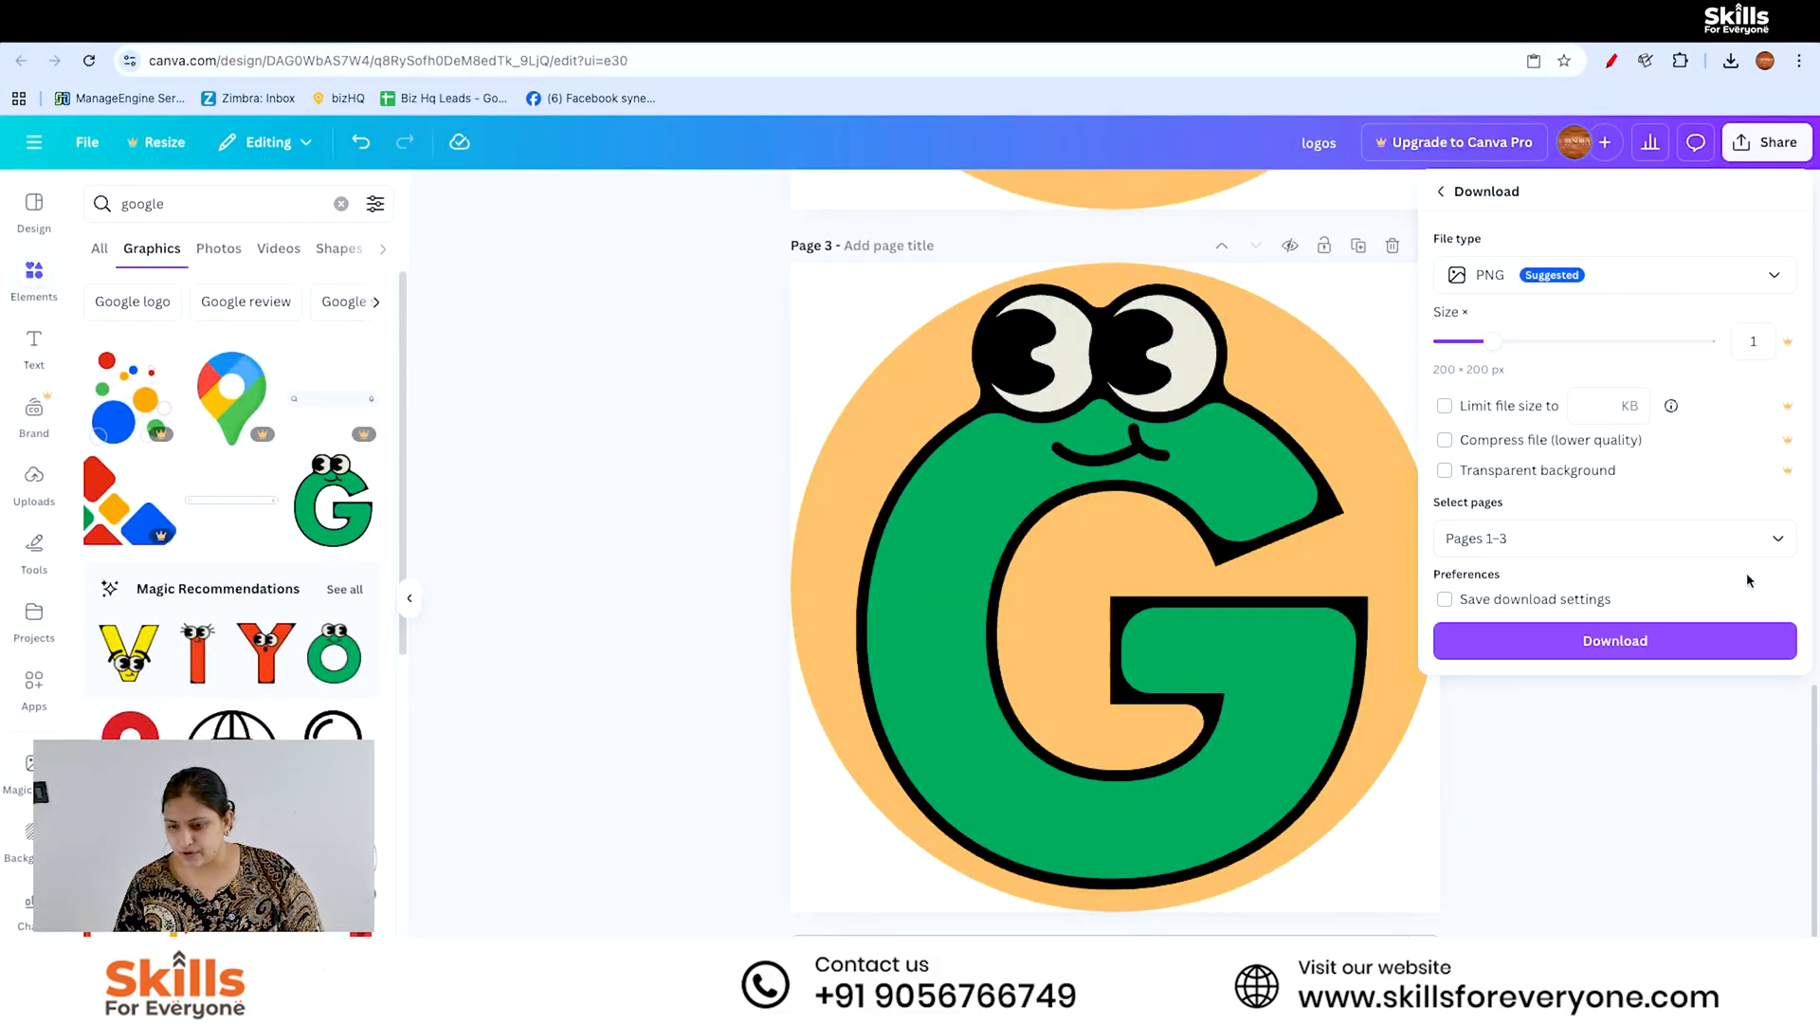
click(1597, 642)
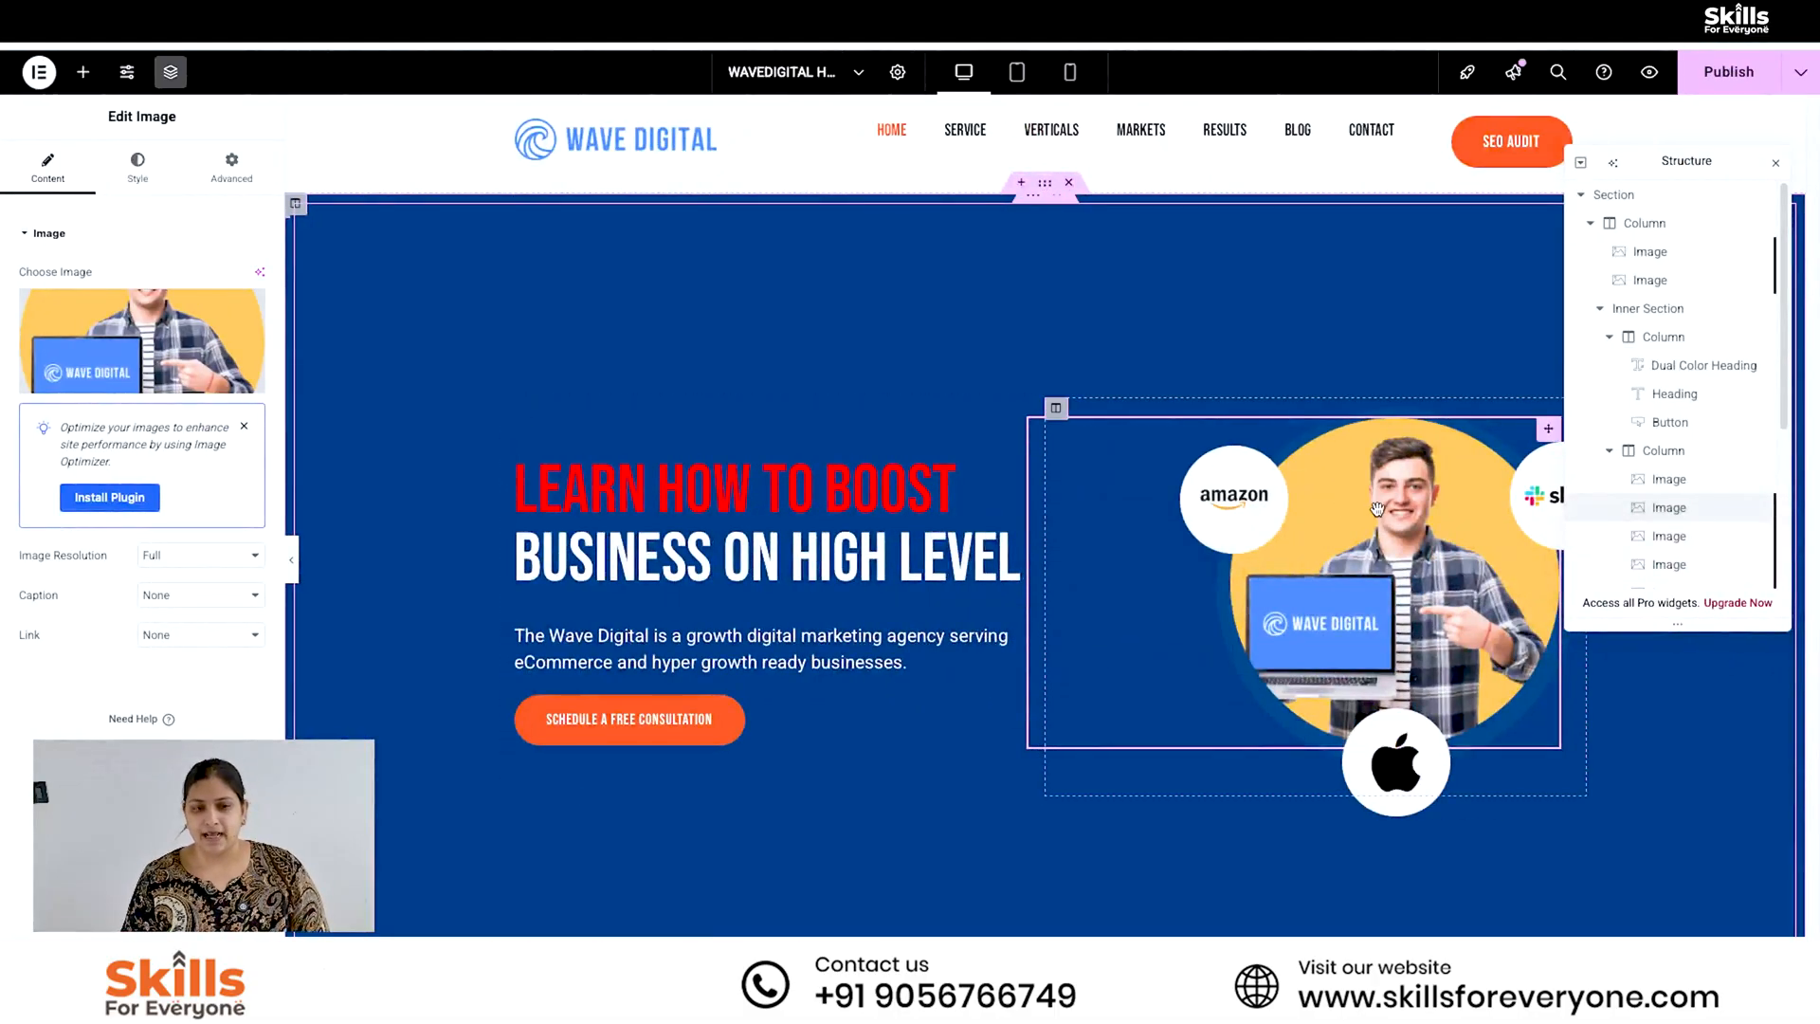
- In Elementor, upload "my pic for hero slider.png" from the Downloads folder as the replacement for the hero section's main image
click(208, 303)
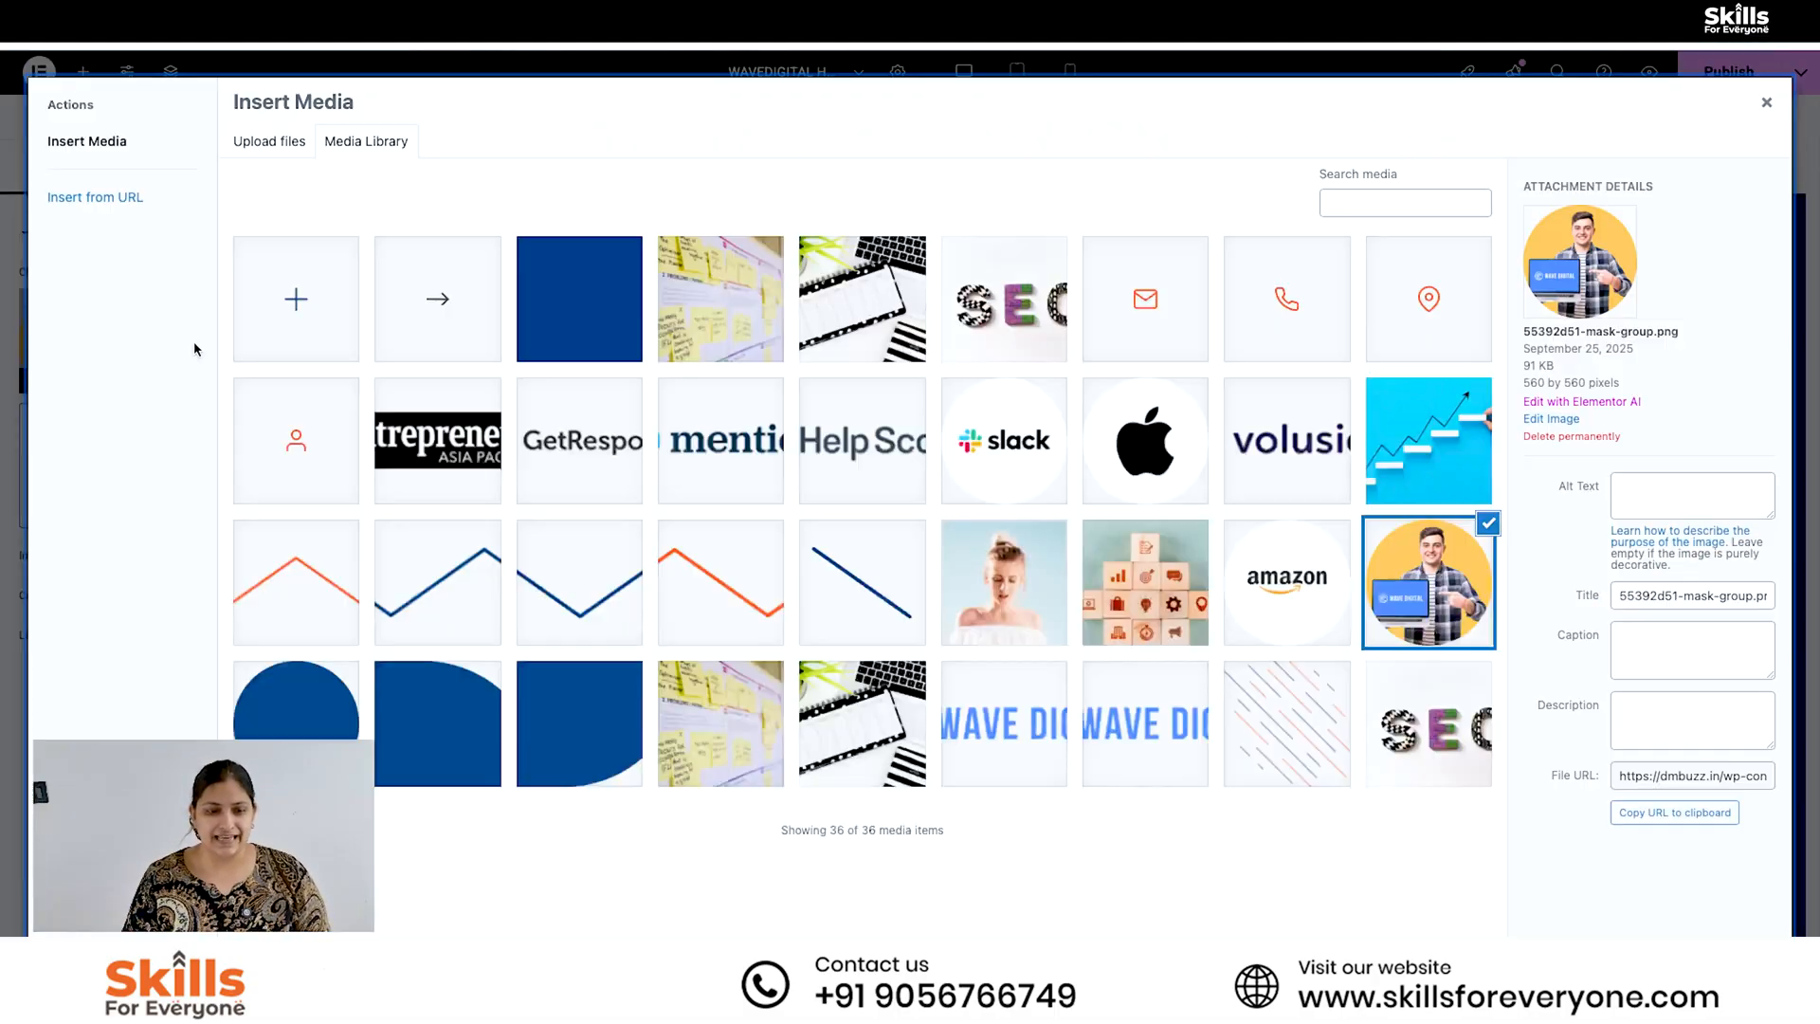
click(305, 293)
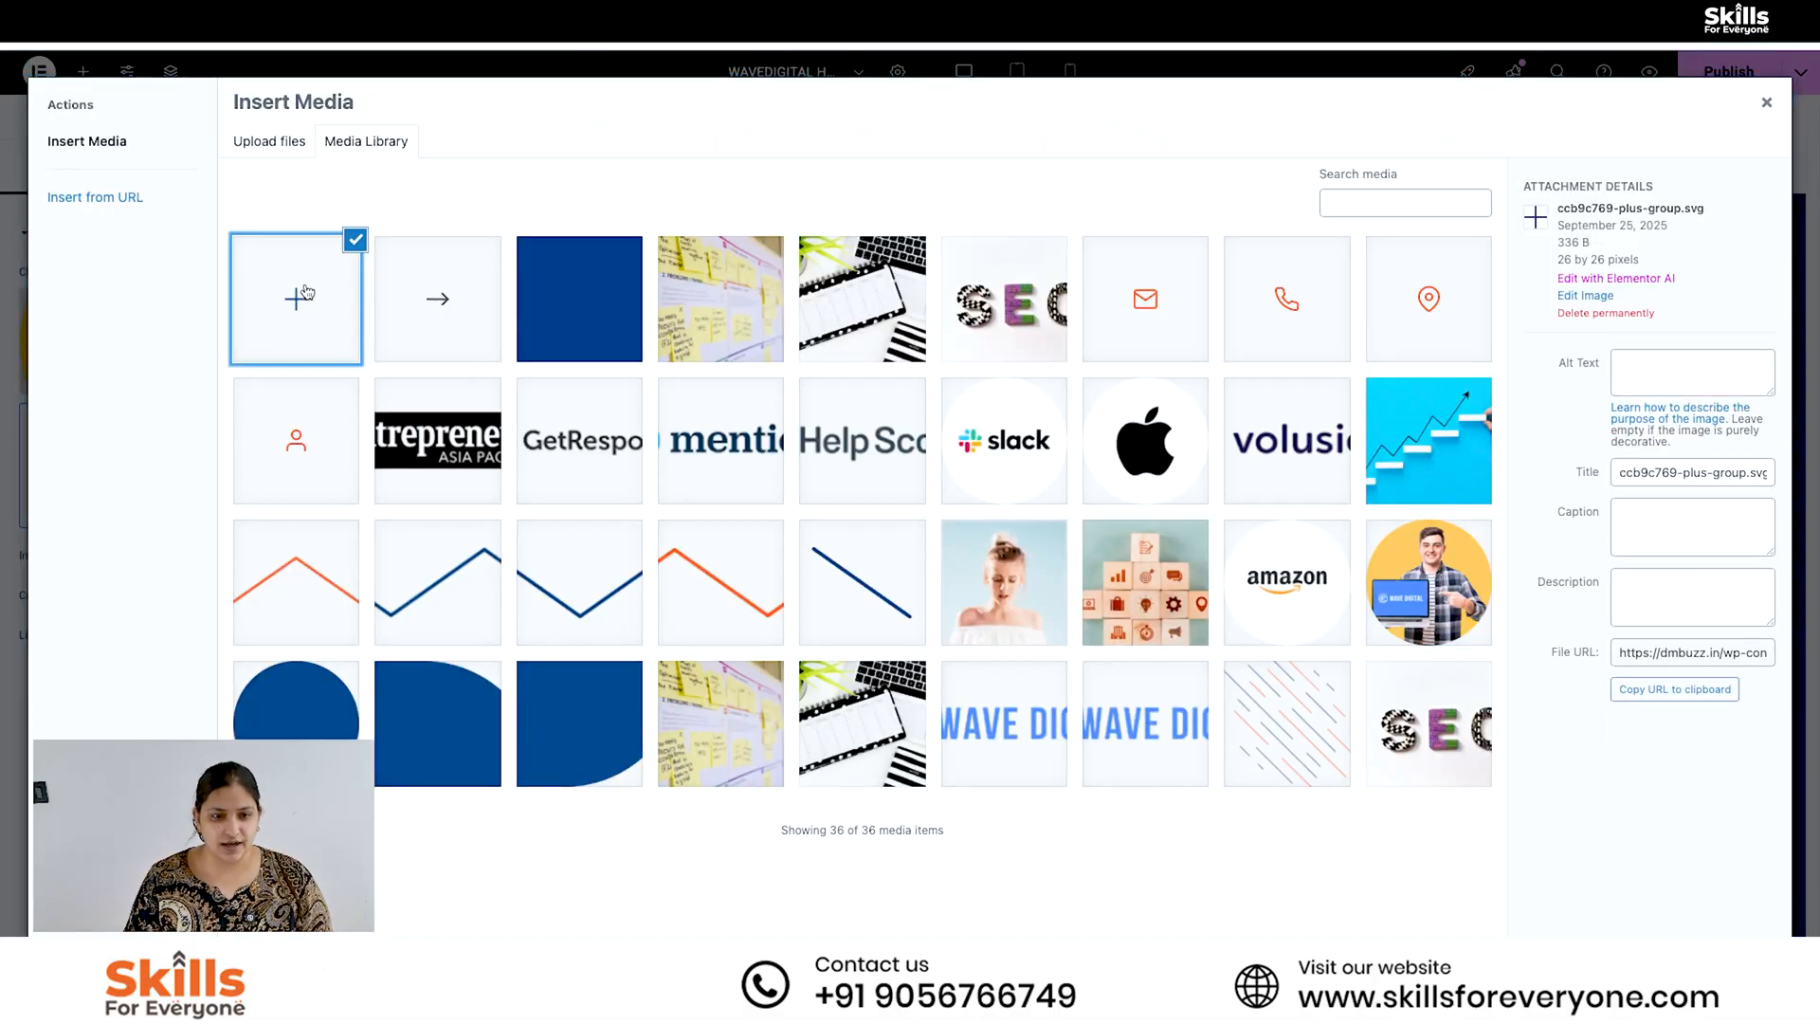
click(355, 241)
click(271, 142)
click(1005, 497)
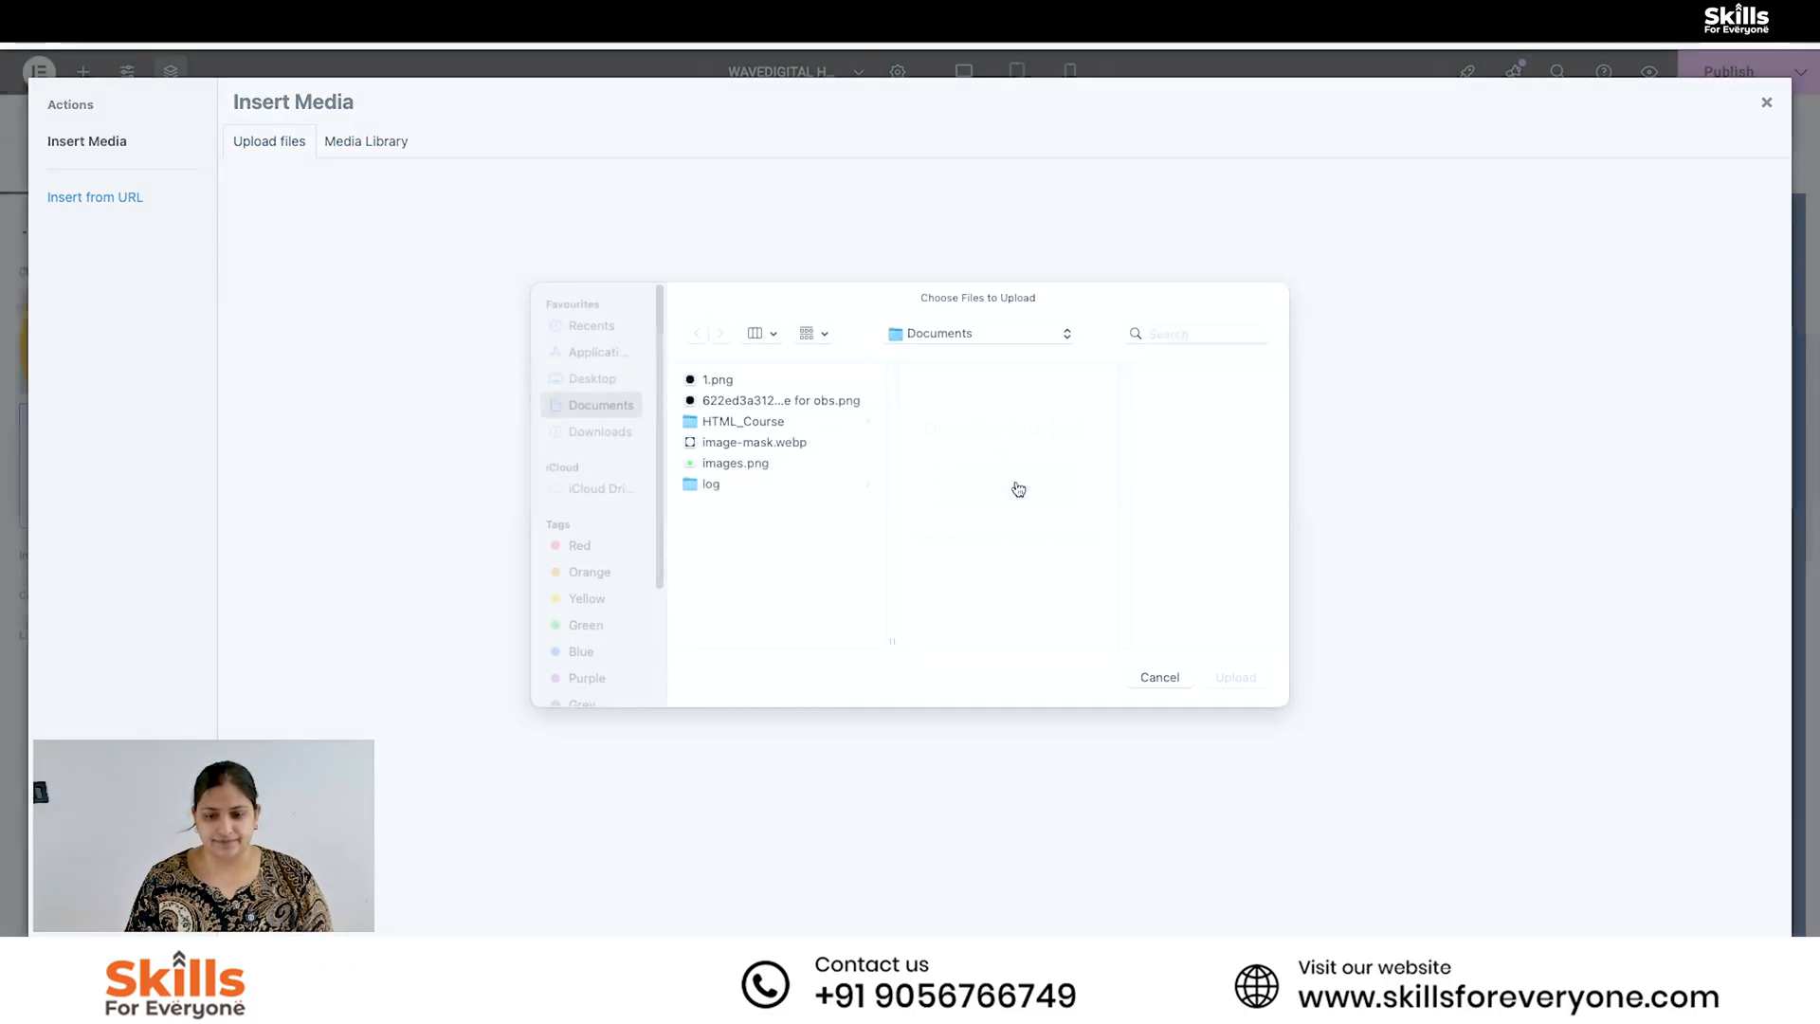
click(618, 452)
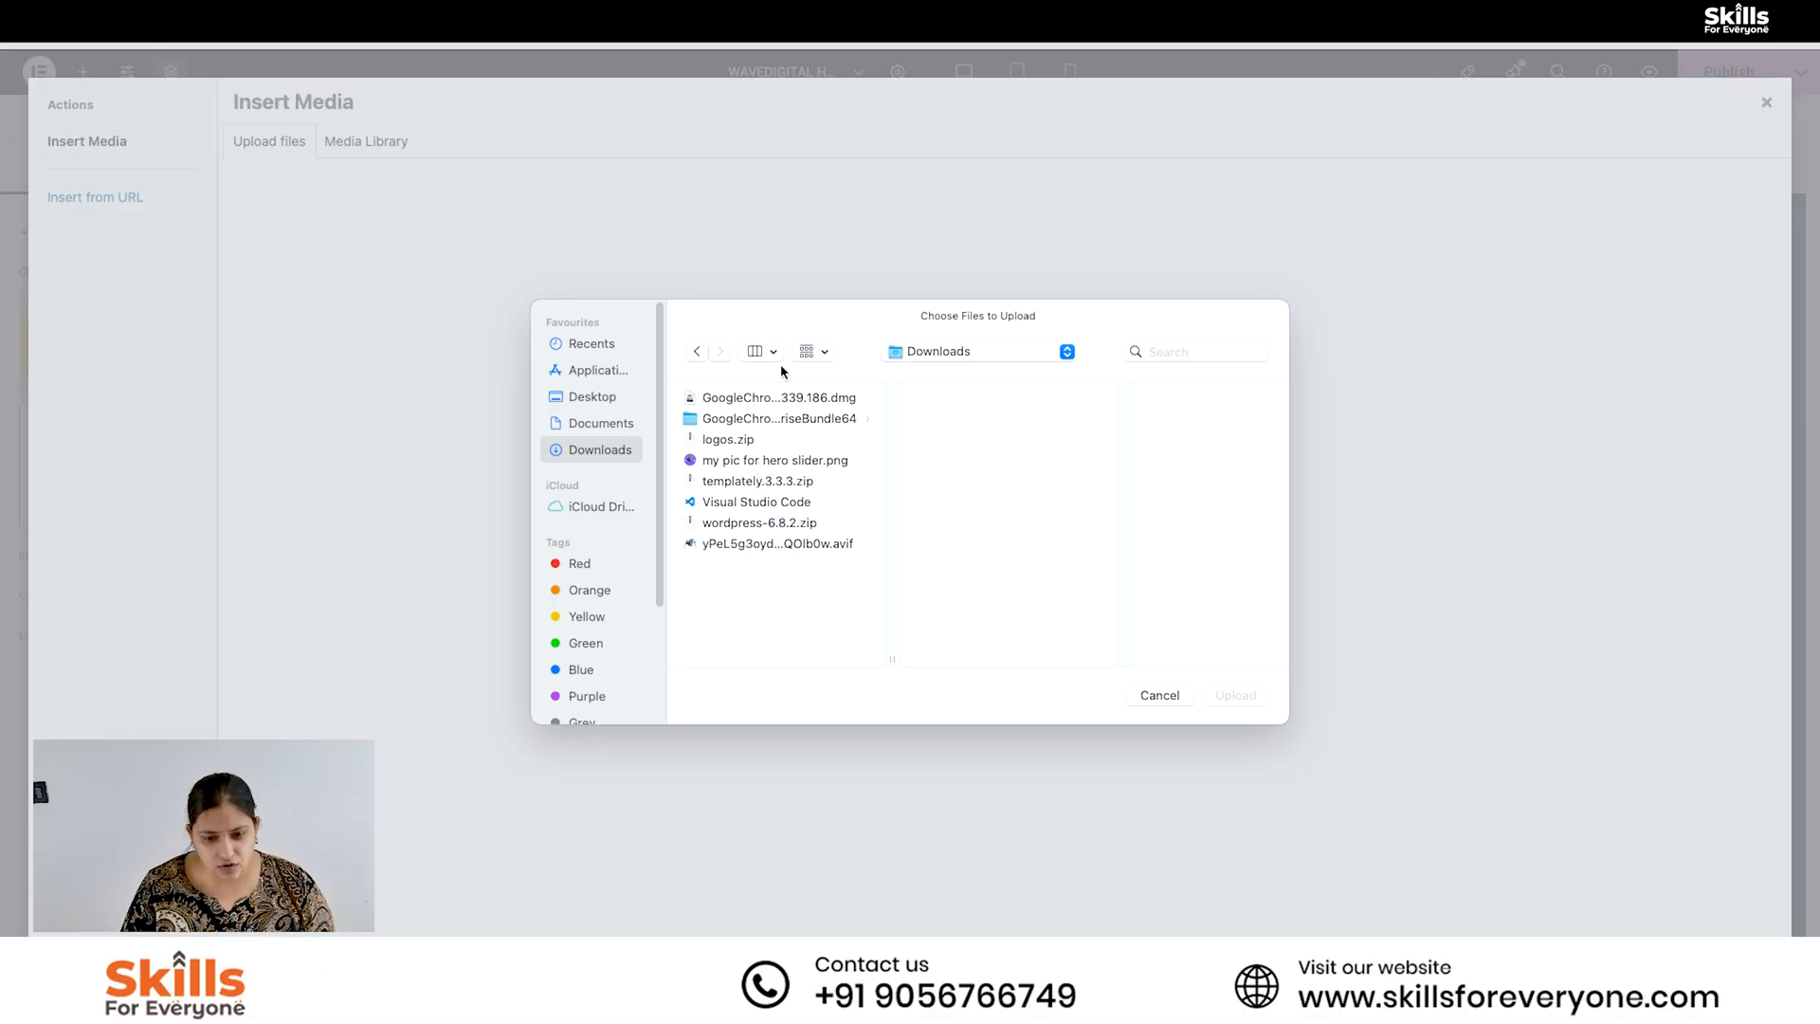
click(760, 543)
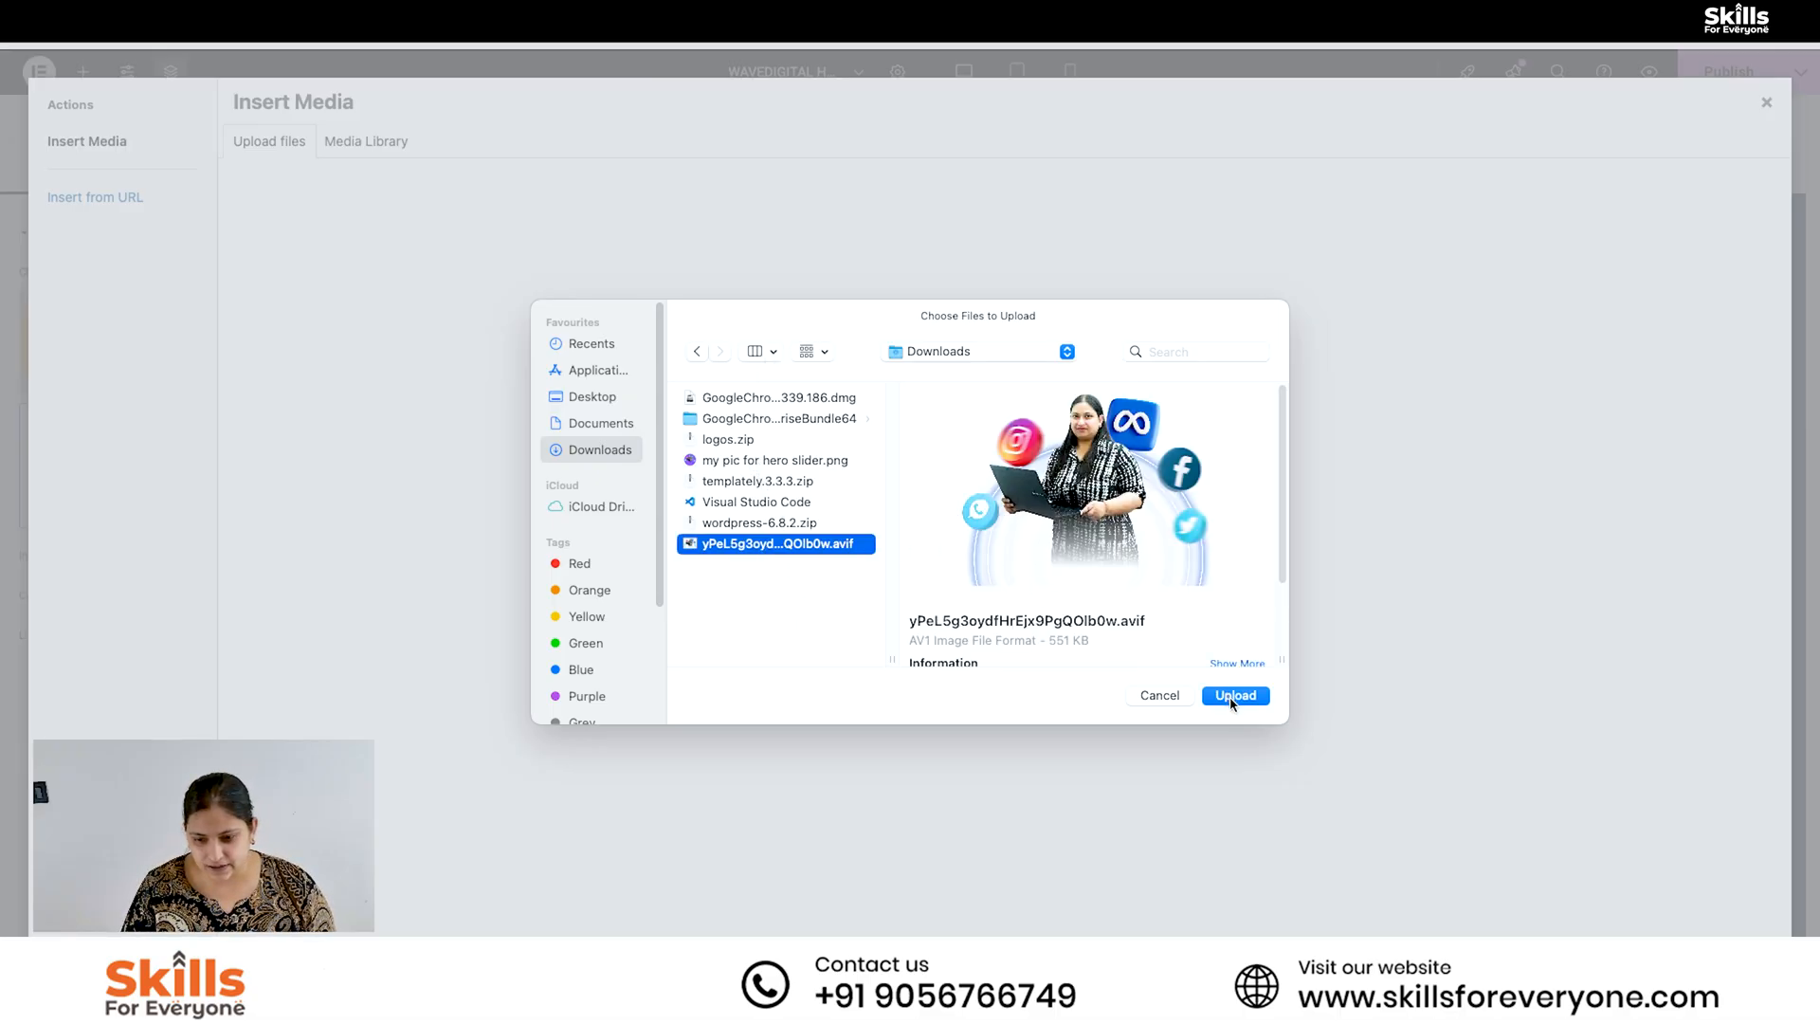
click(789, 401)
click(787, 420)
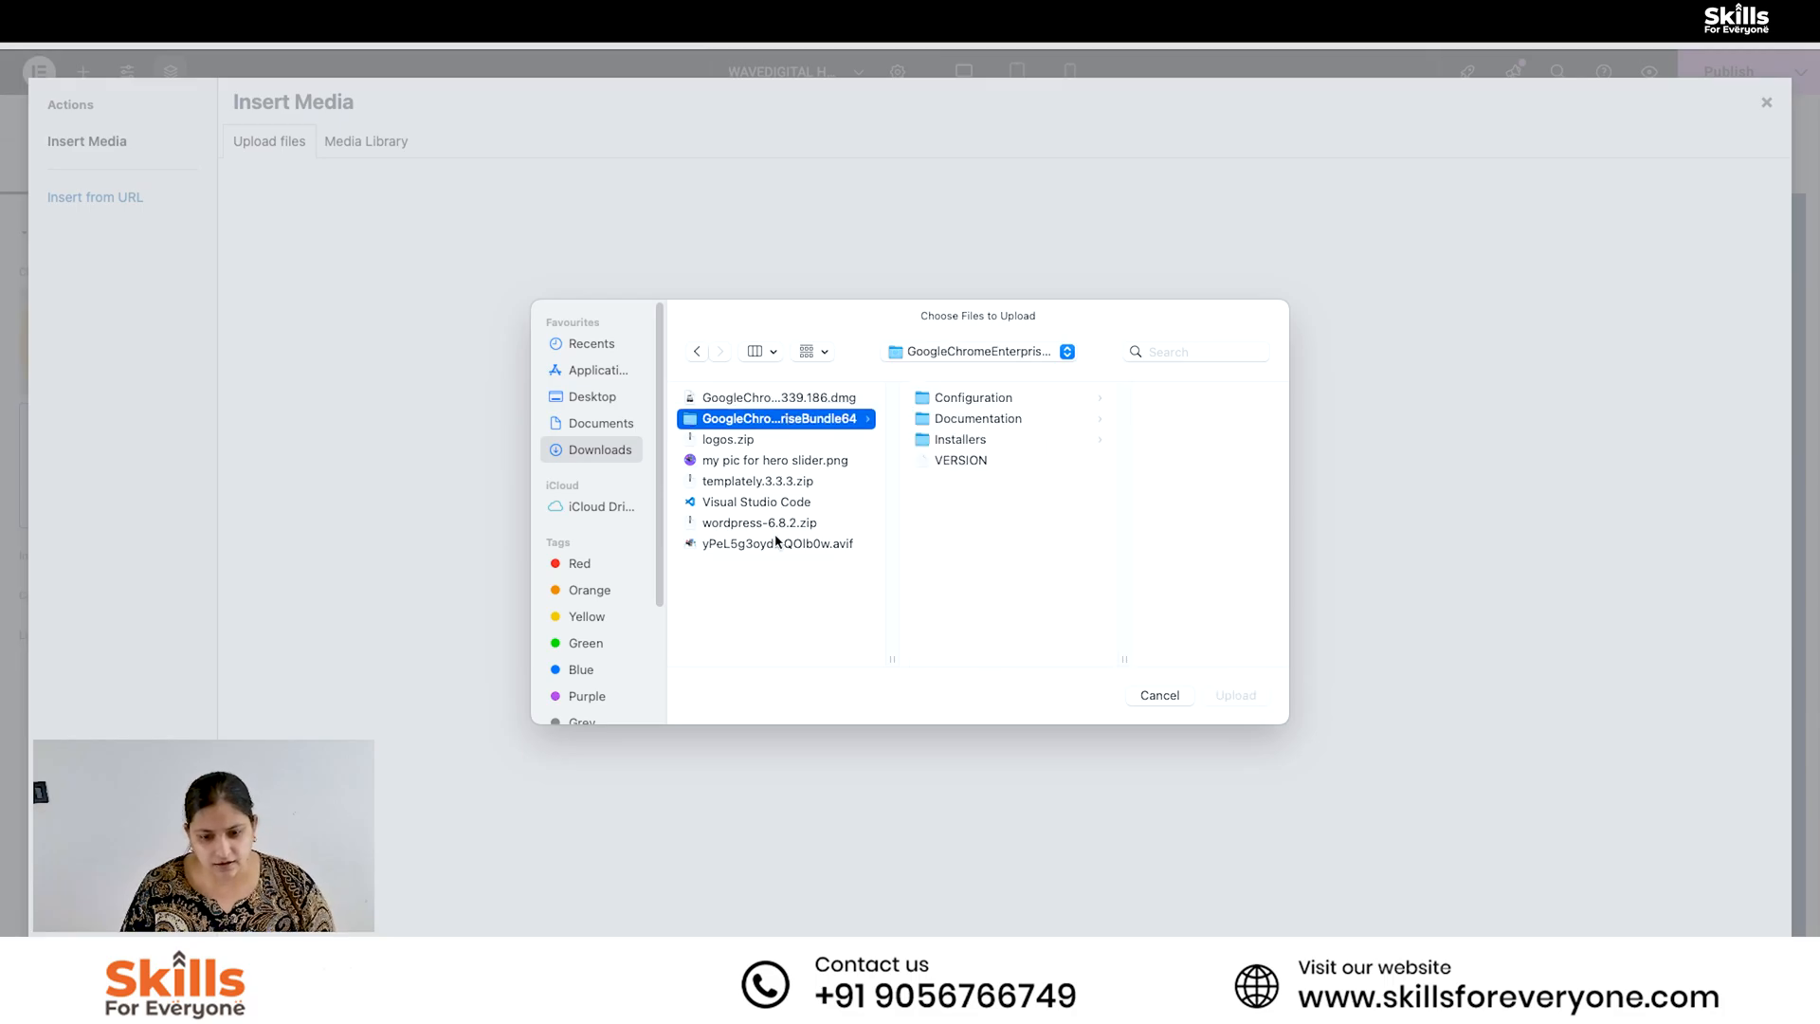
click(782, 525)
click(775, 463)
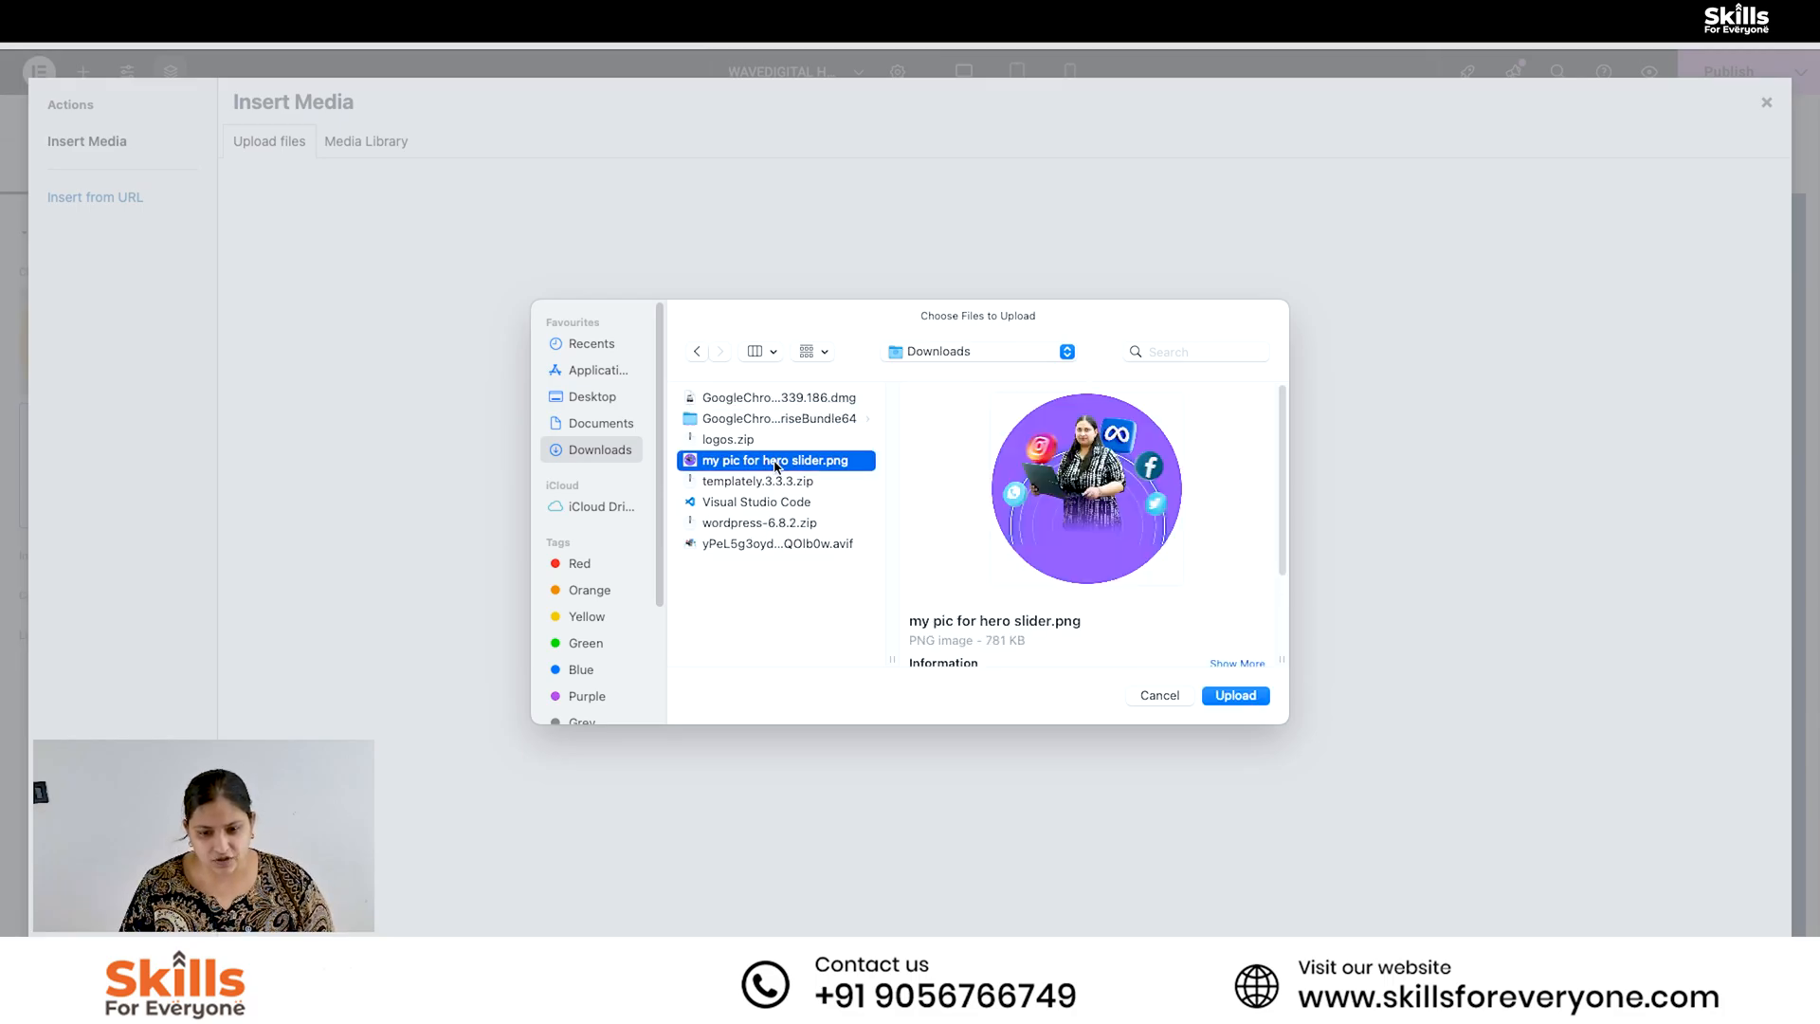
click(1237, 695)
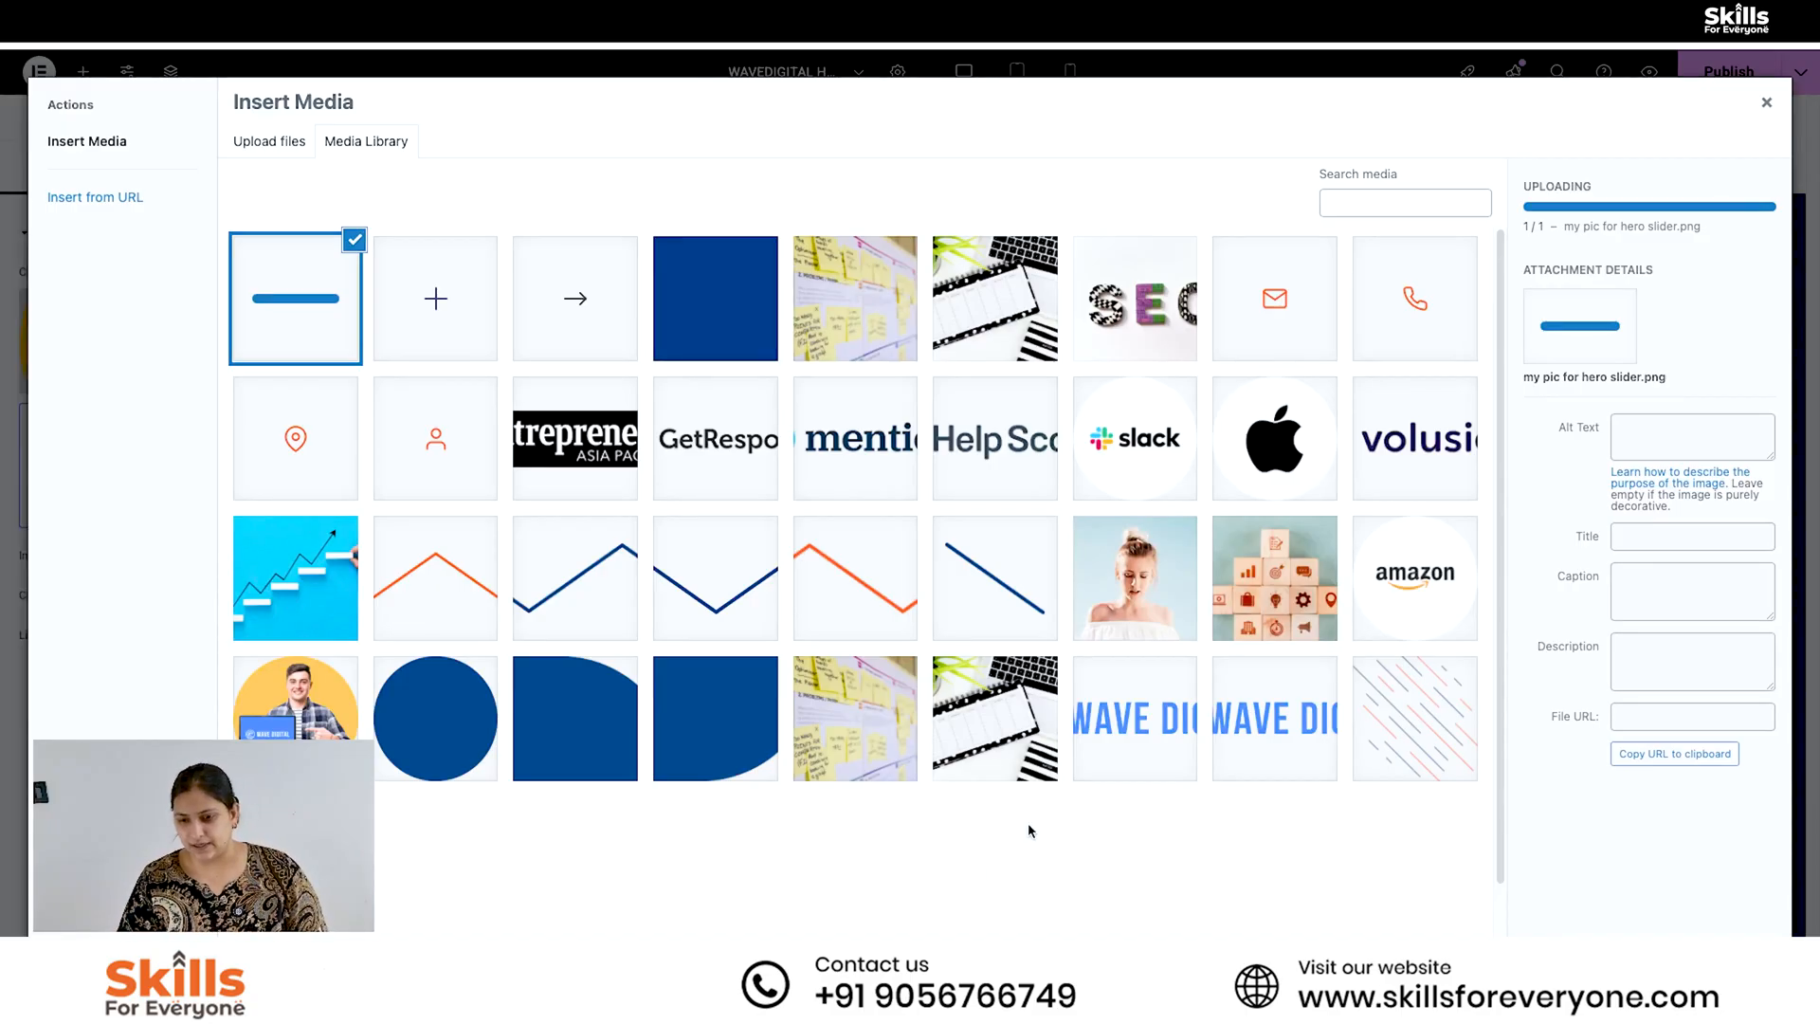
- Insert the uploaded "my pic for hero slider" picture into the hero section's image widget, leaving its alt text empty
drag(1744, 581, 1624, 584)
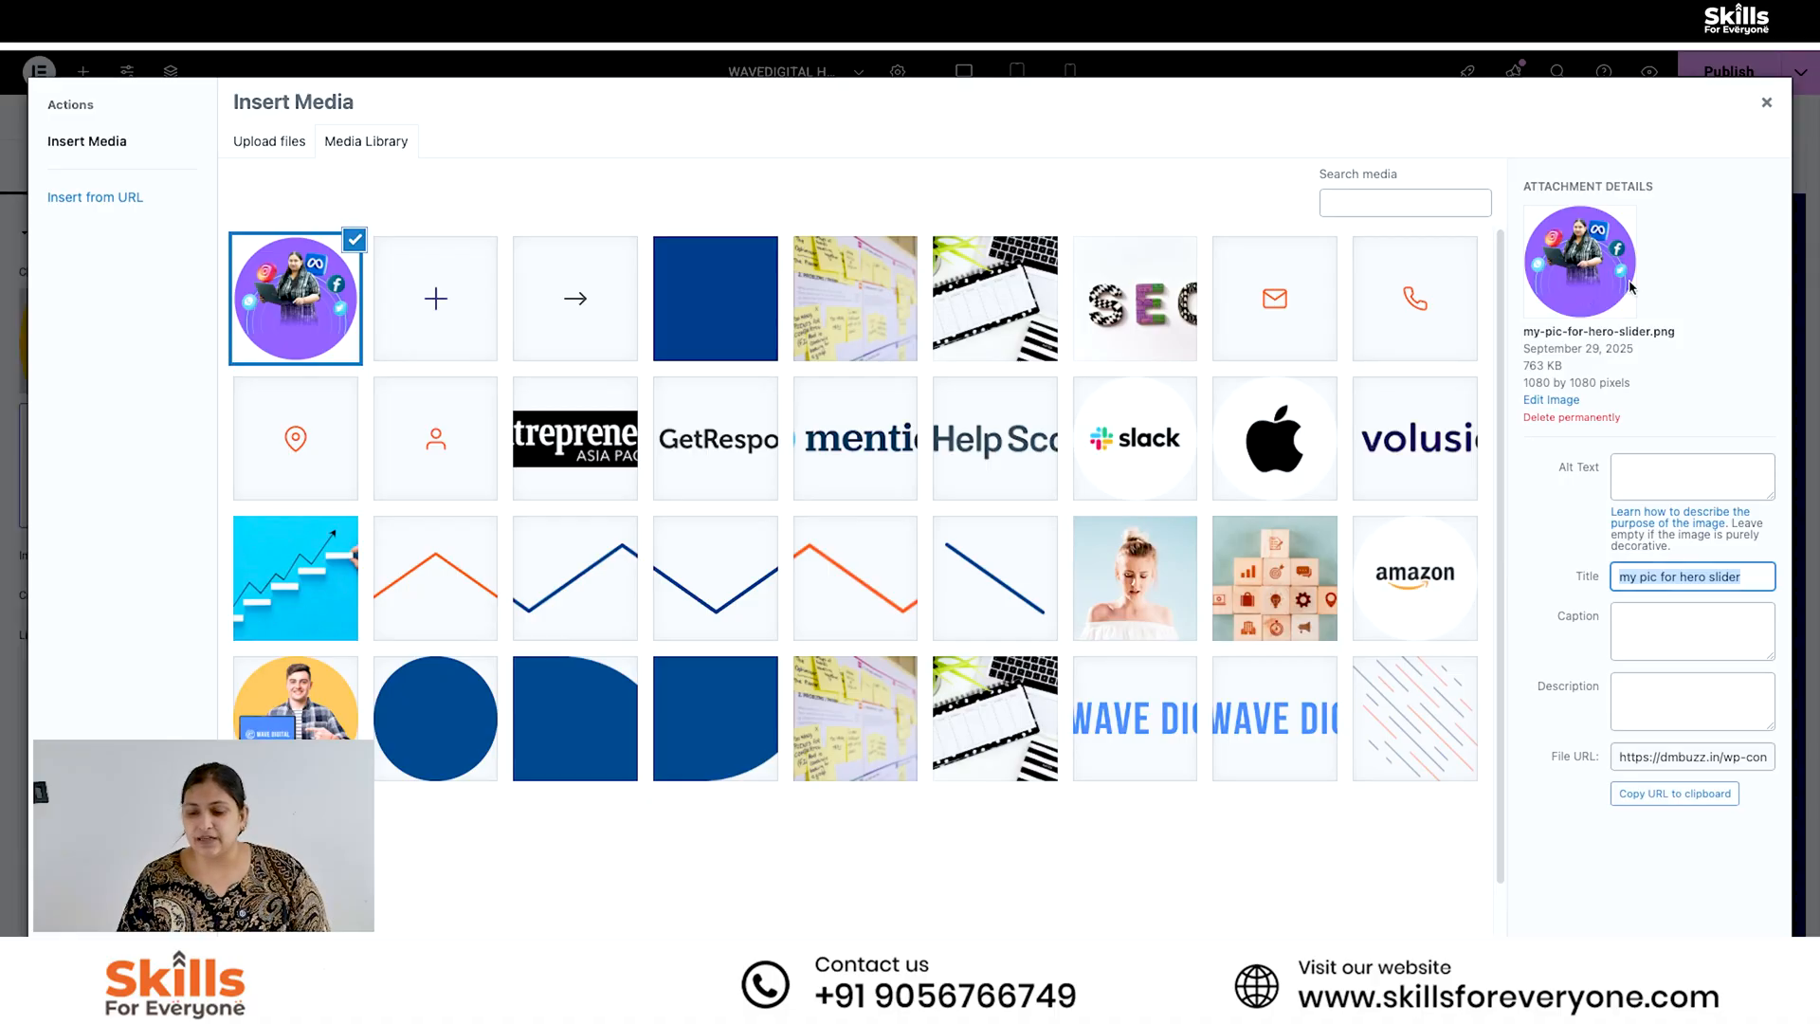
click(1675, 464)
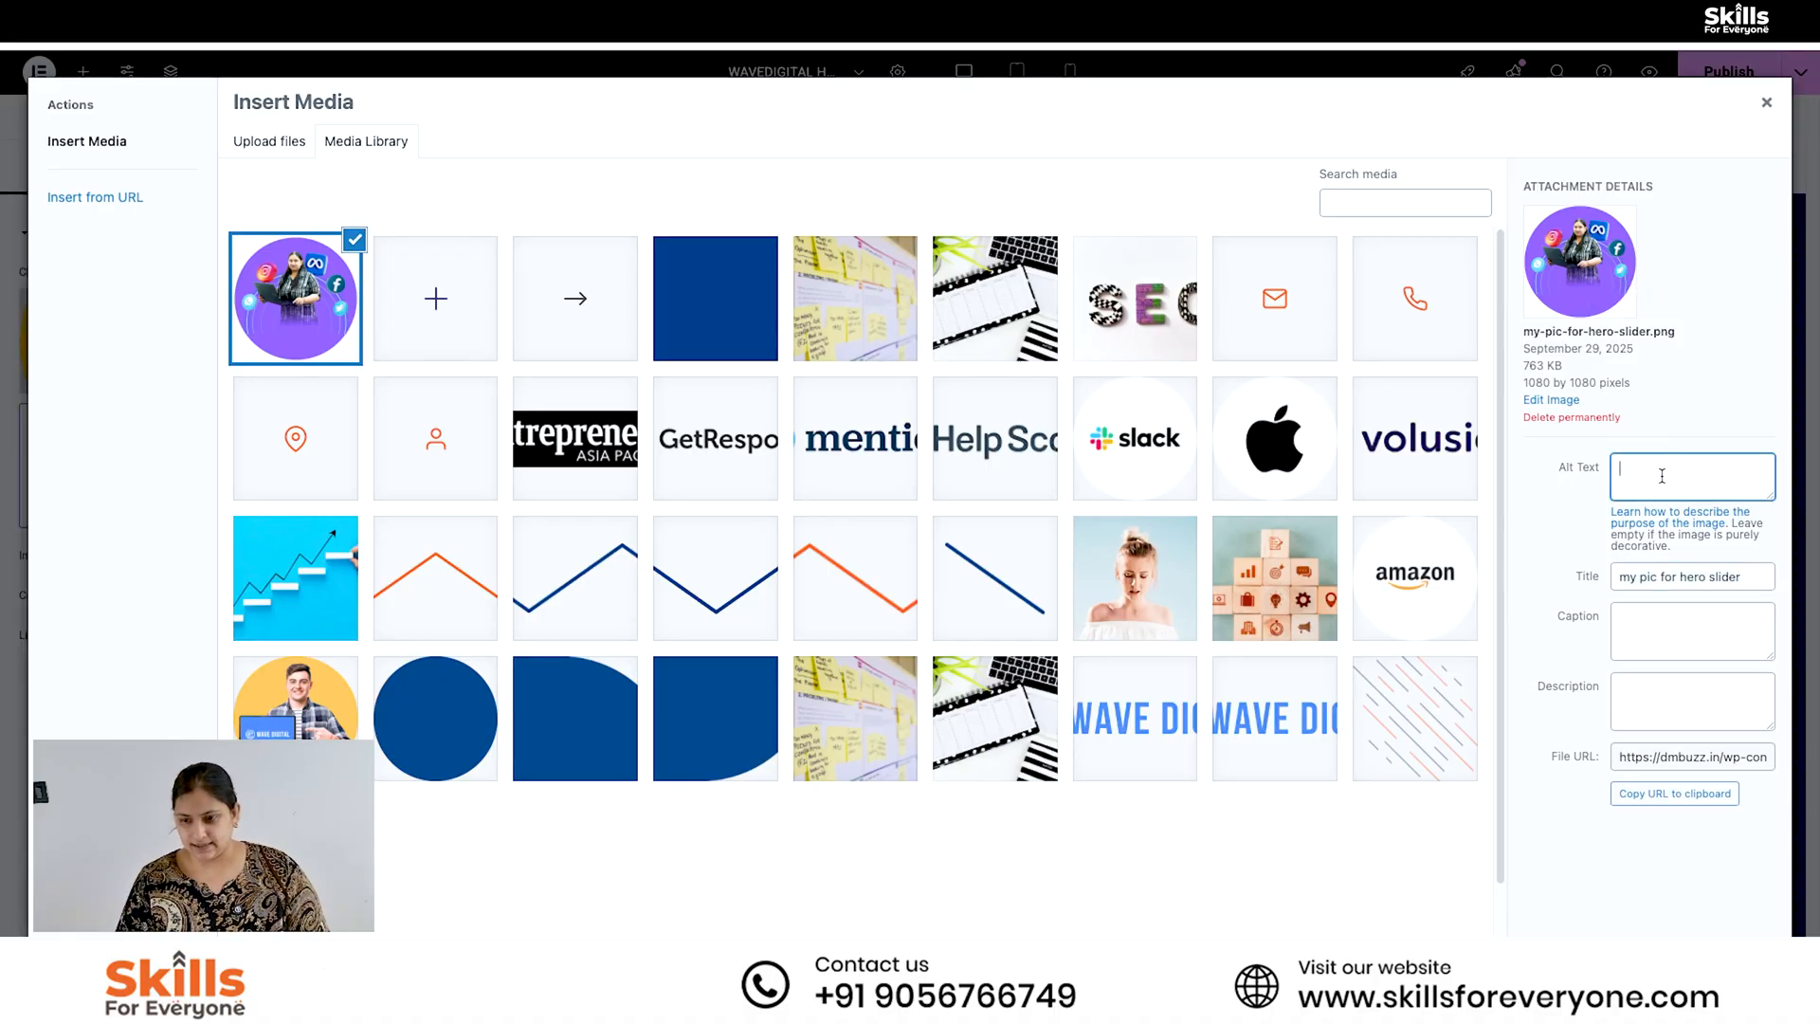
click(1764, 884)
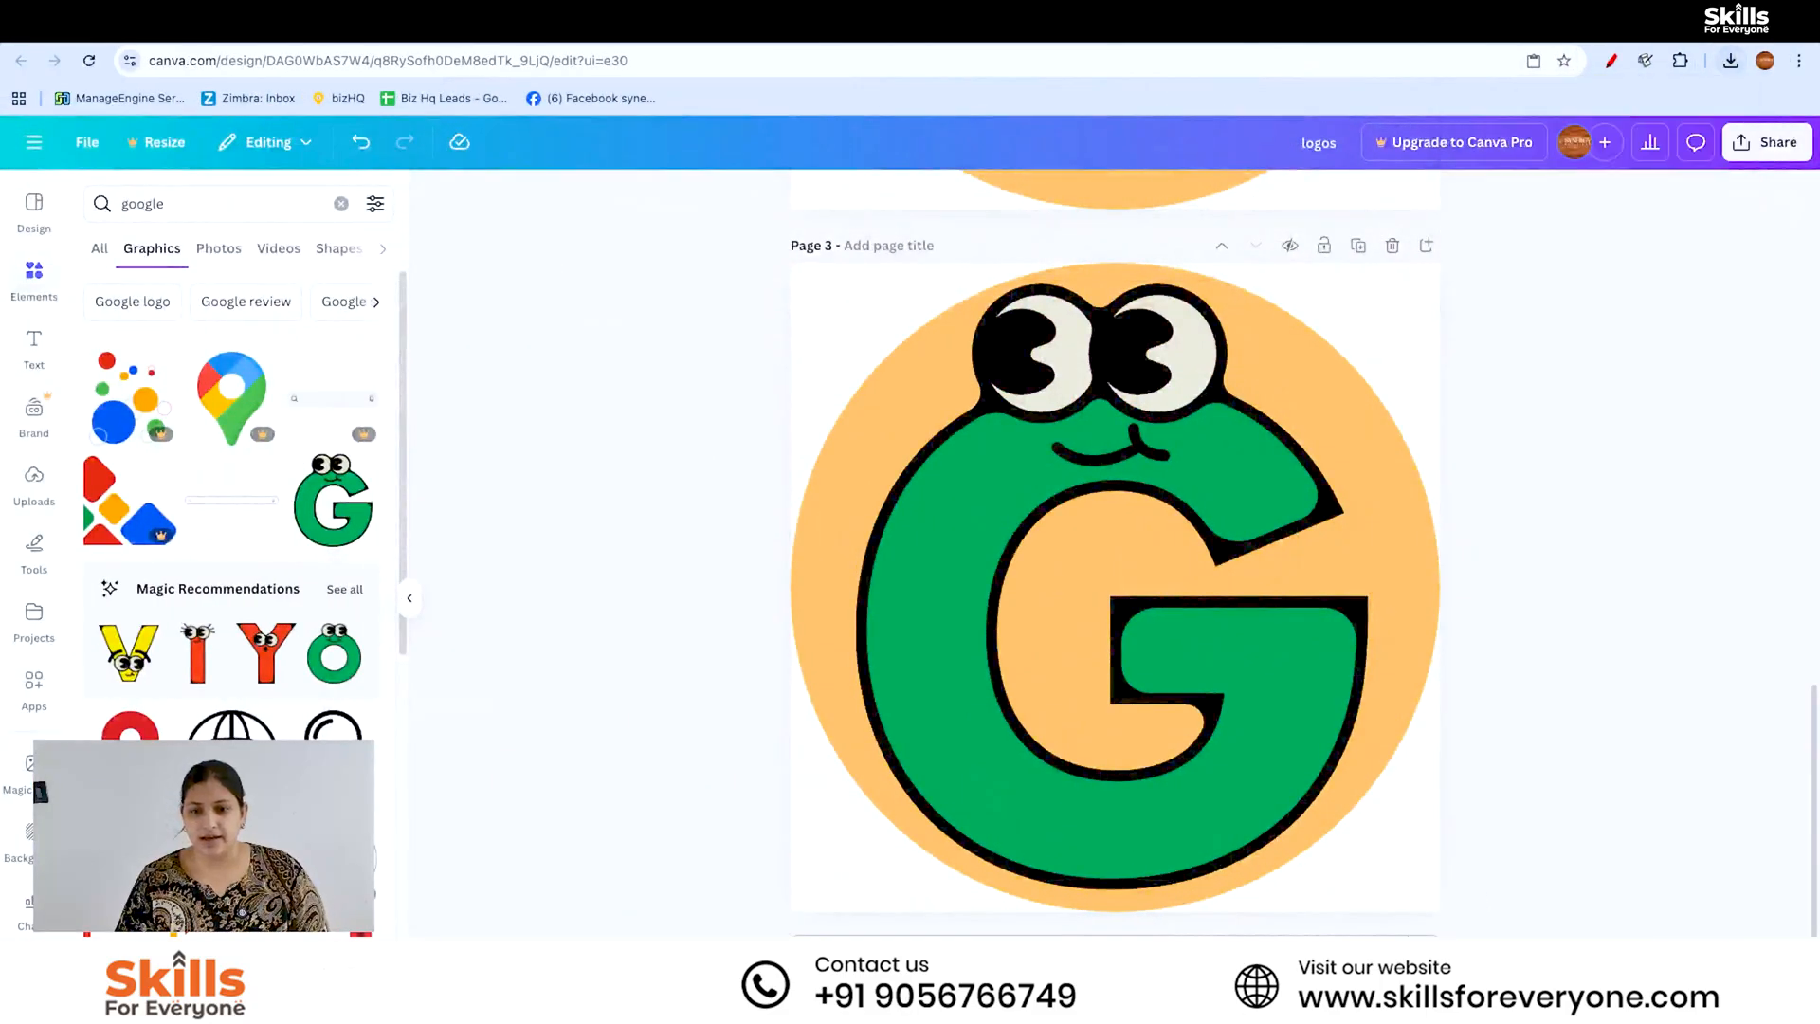
- Open remove.bg in a new browser tab and remove the hero picture's background
click(1251, 29)
text(remove.bg)
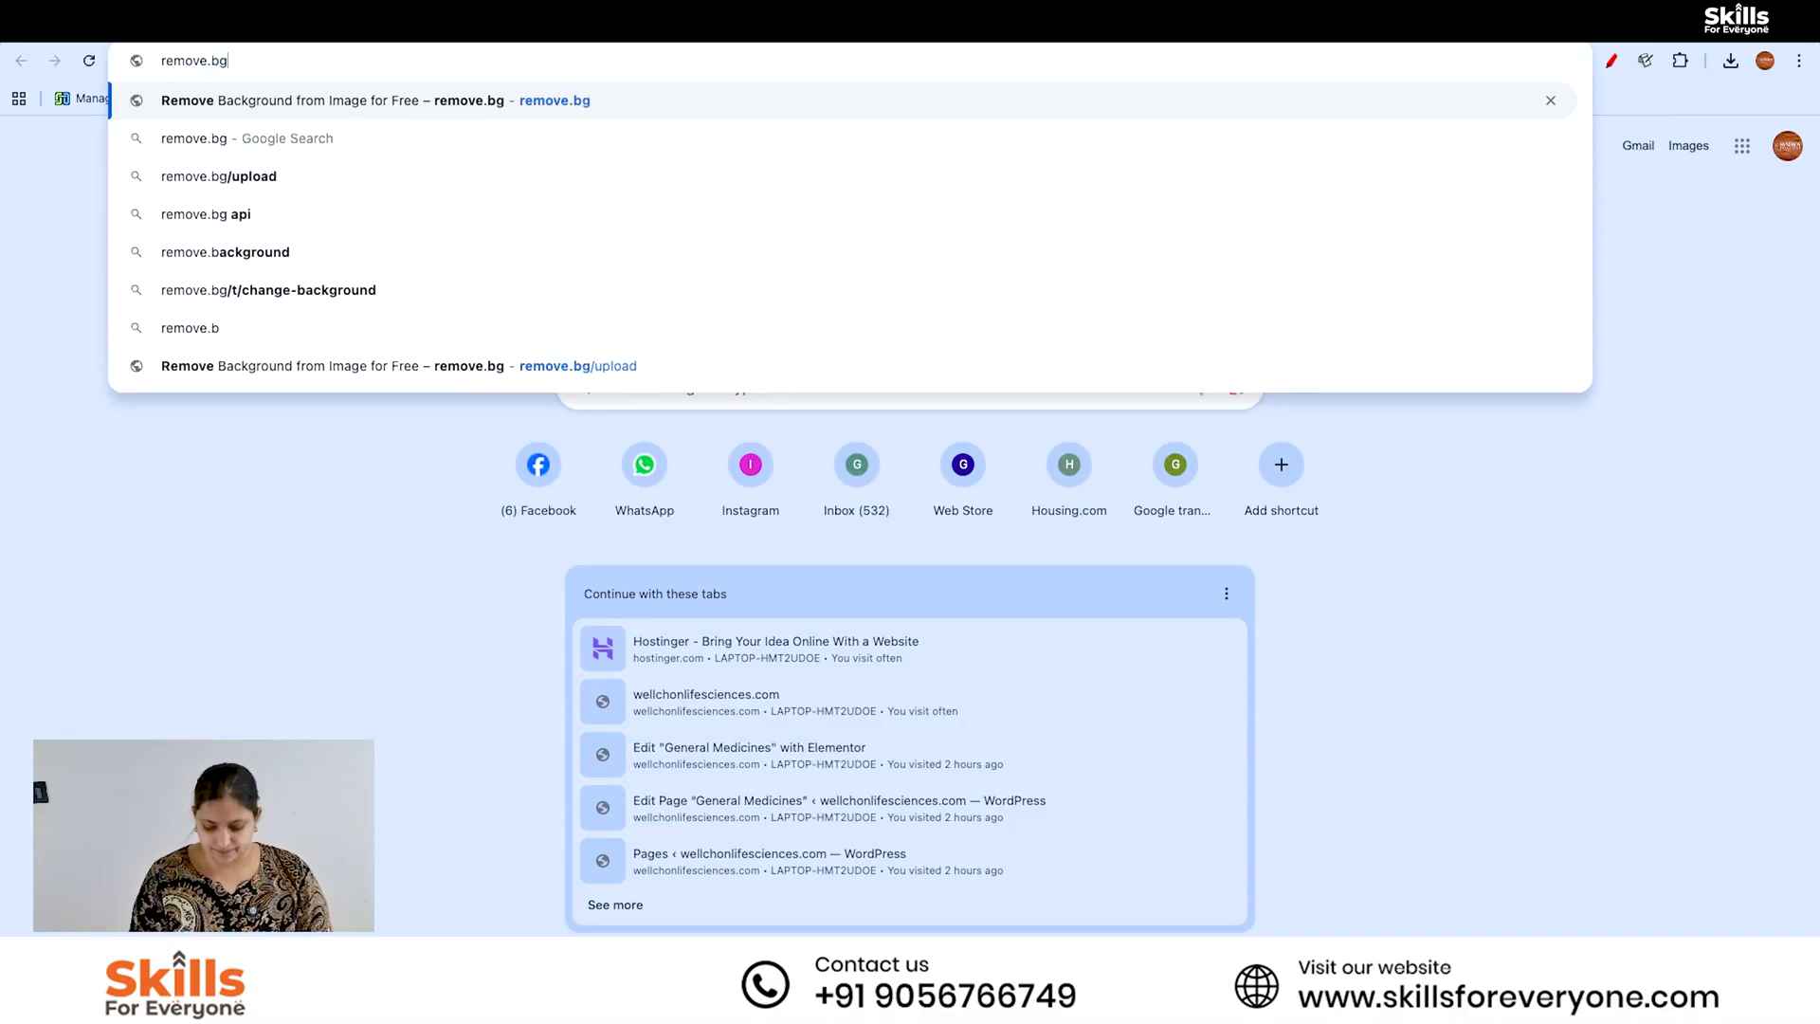
key(Return)
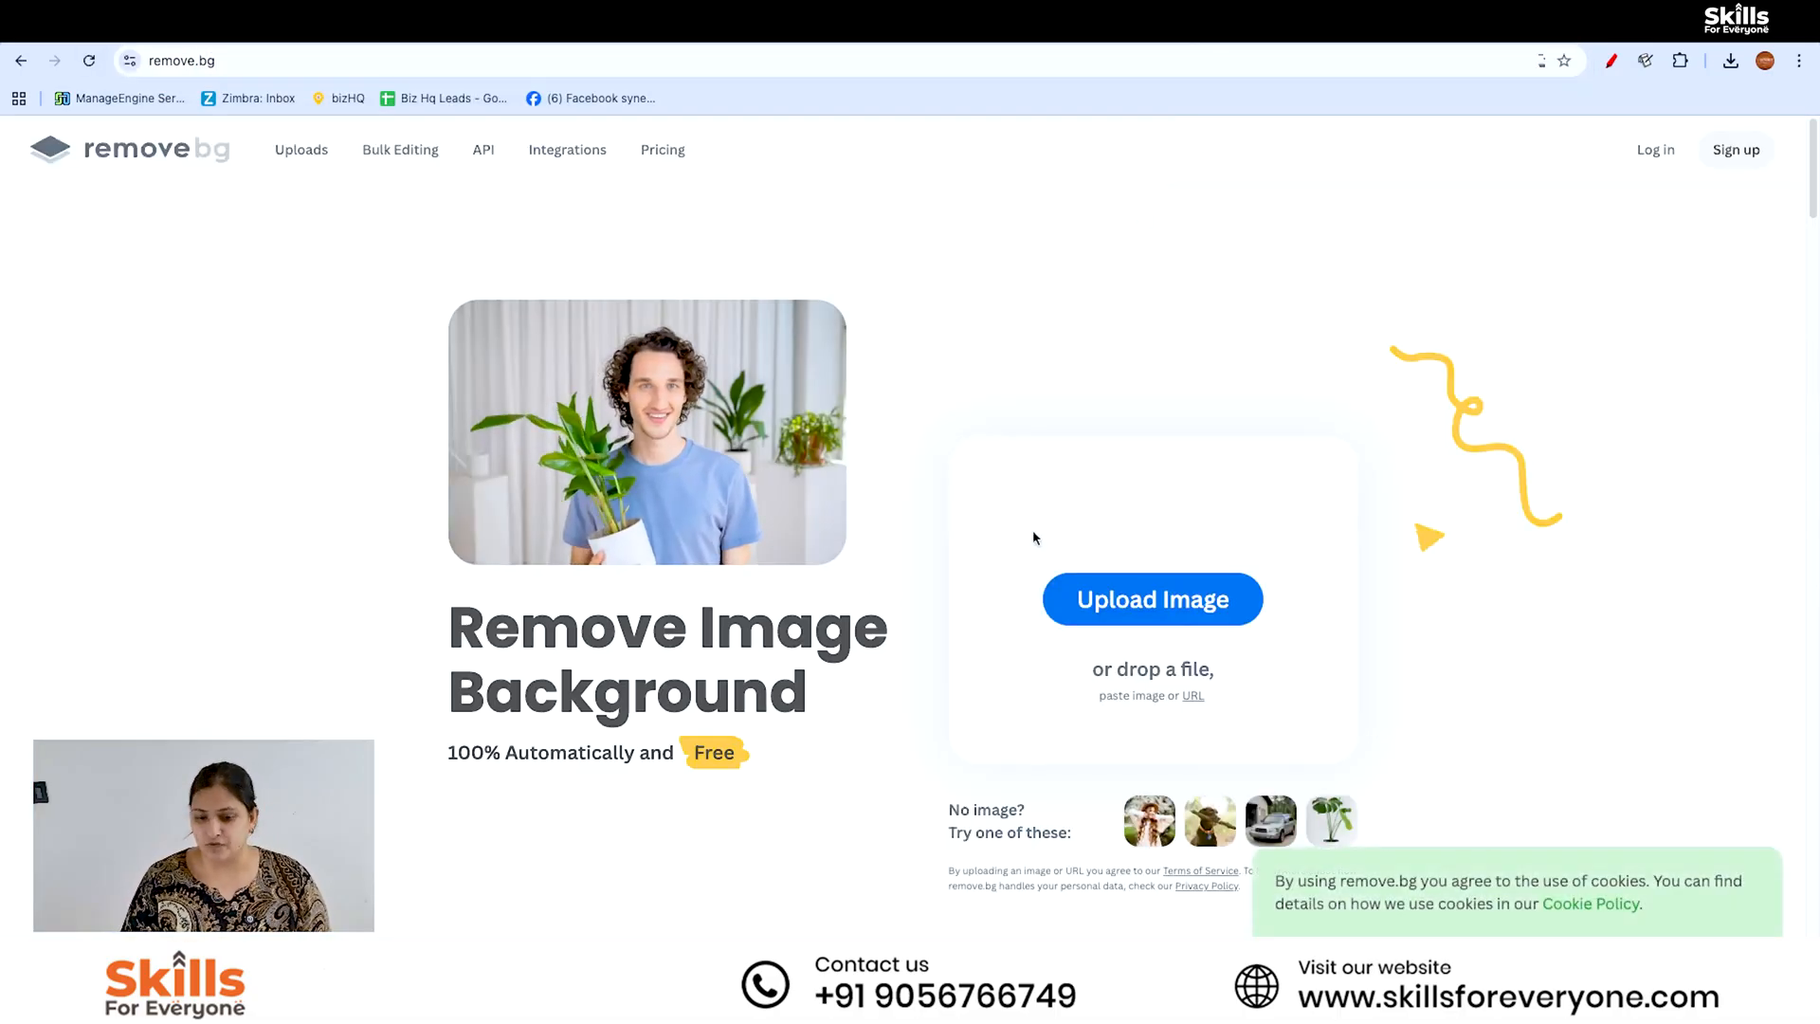
click(1180, 607)
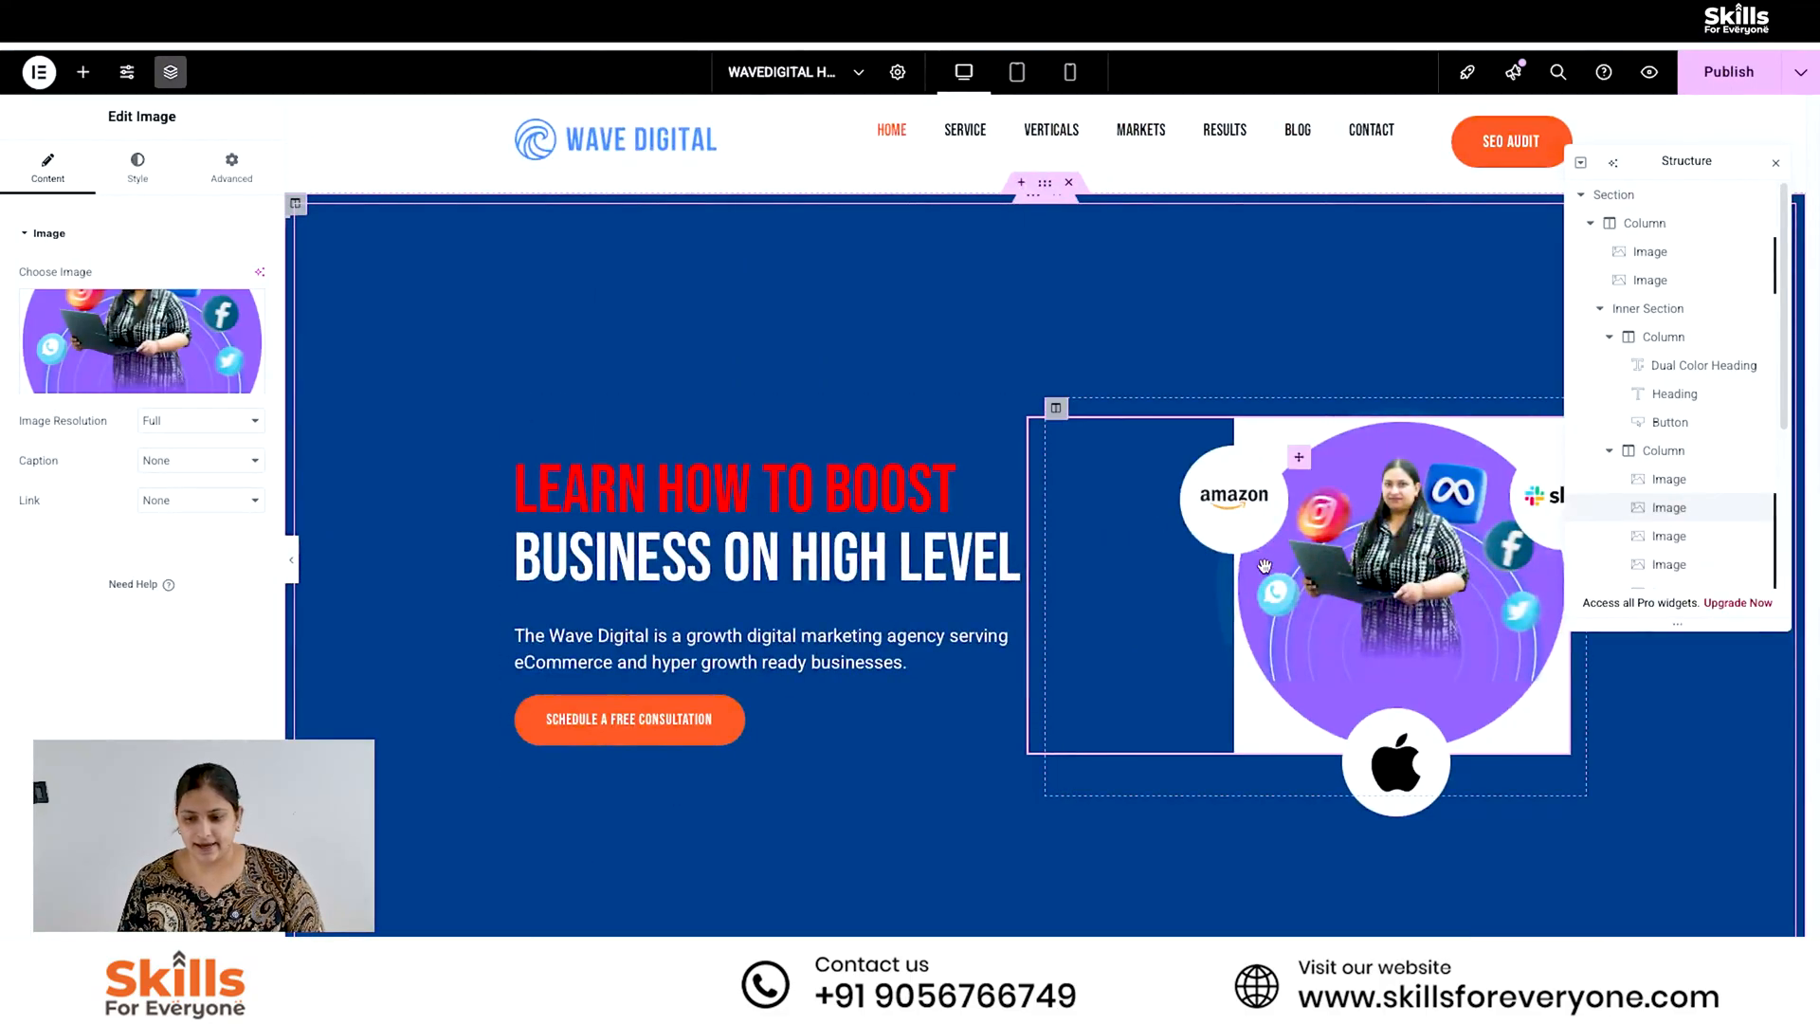
- In Elementor, upload "my_pic_for_hero_slider-removebg-preview.png" and insert it as the hero section's main image
click(128, 343)
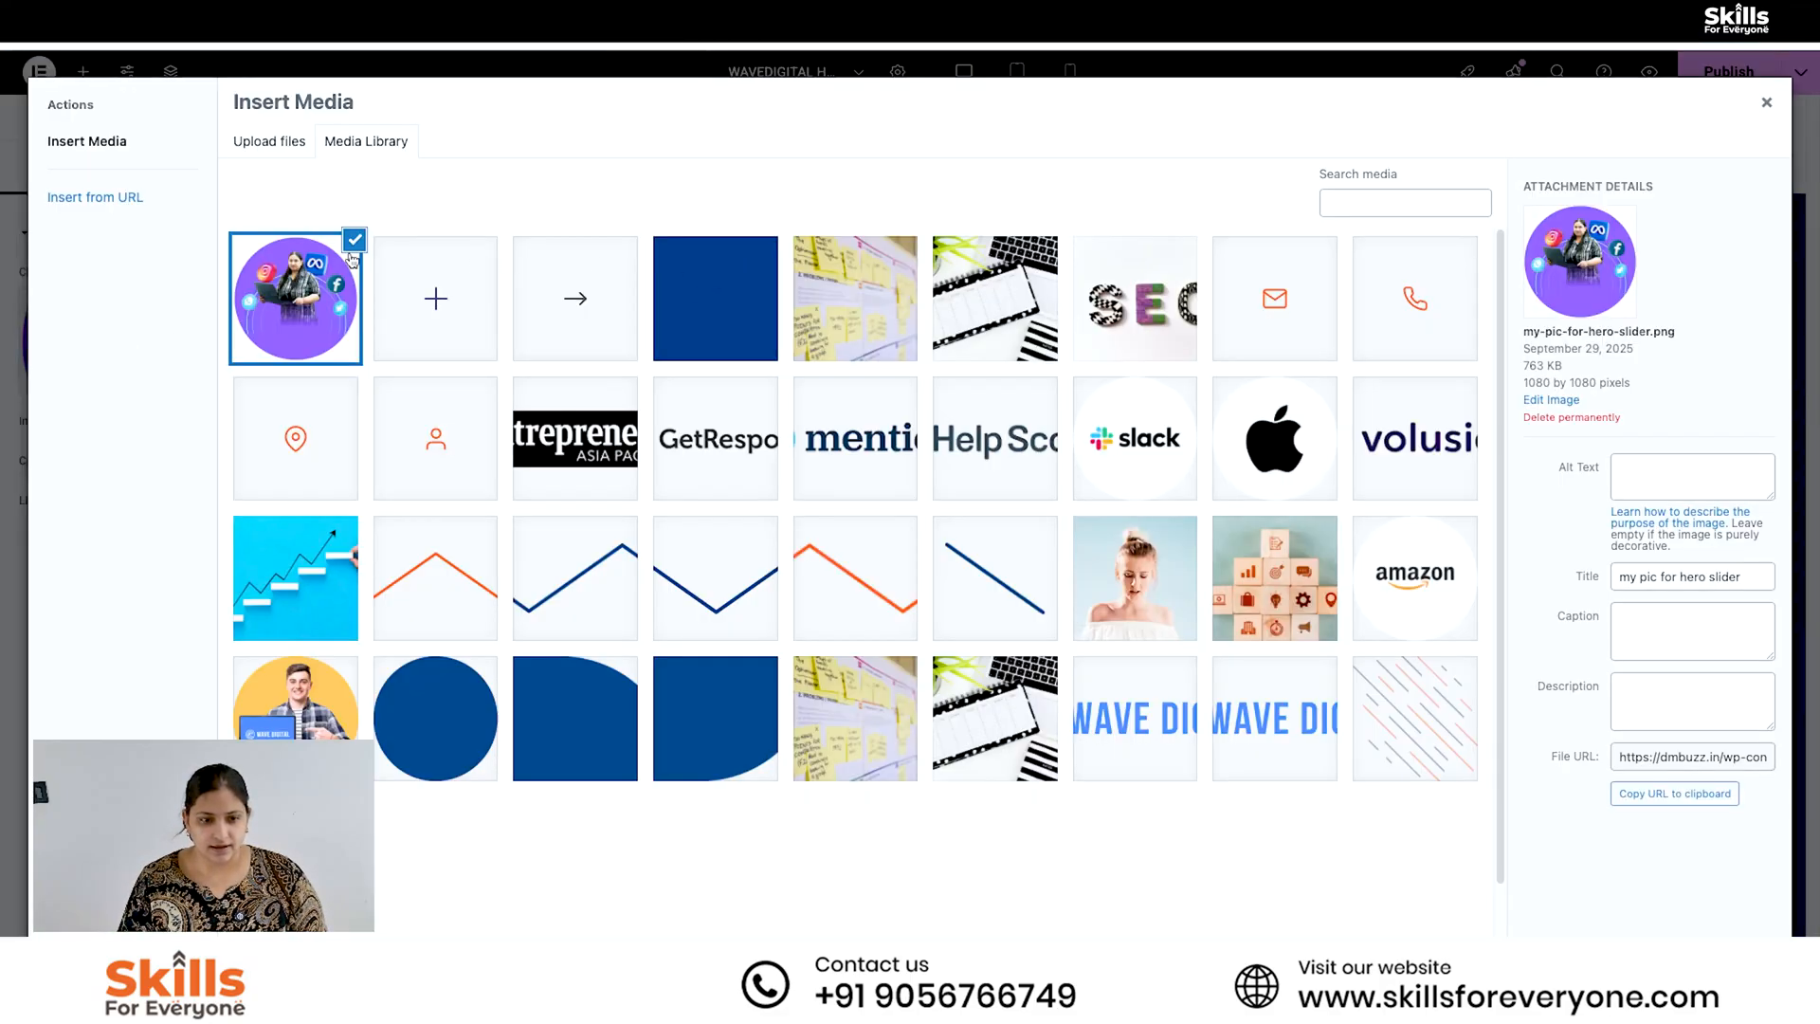
click(269, 140)
click(953, 485)
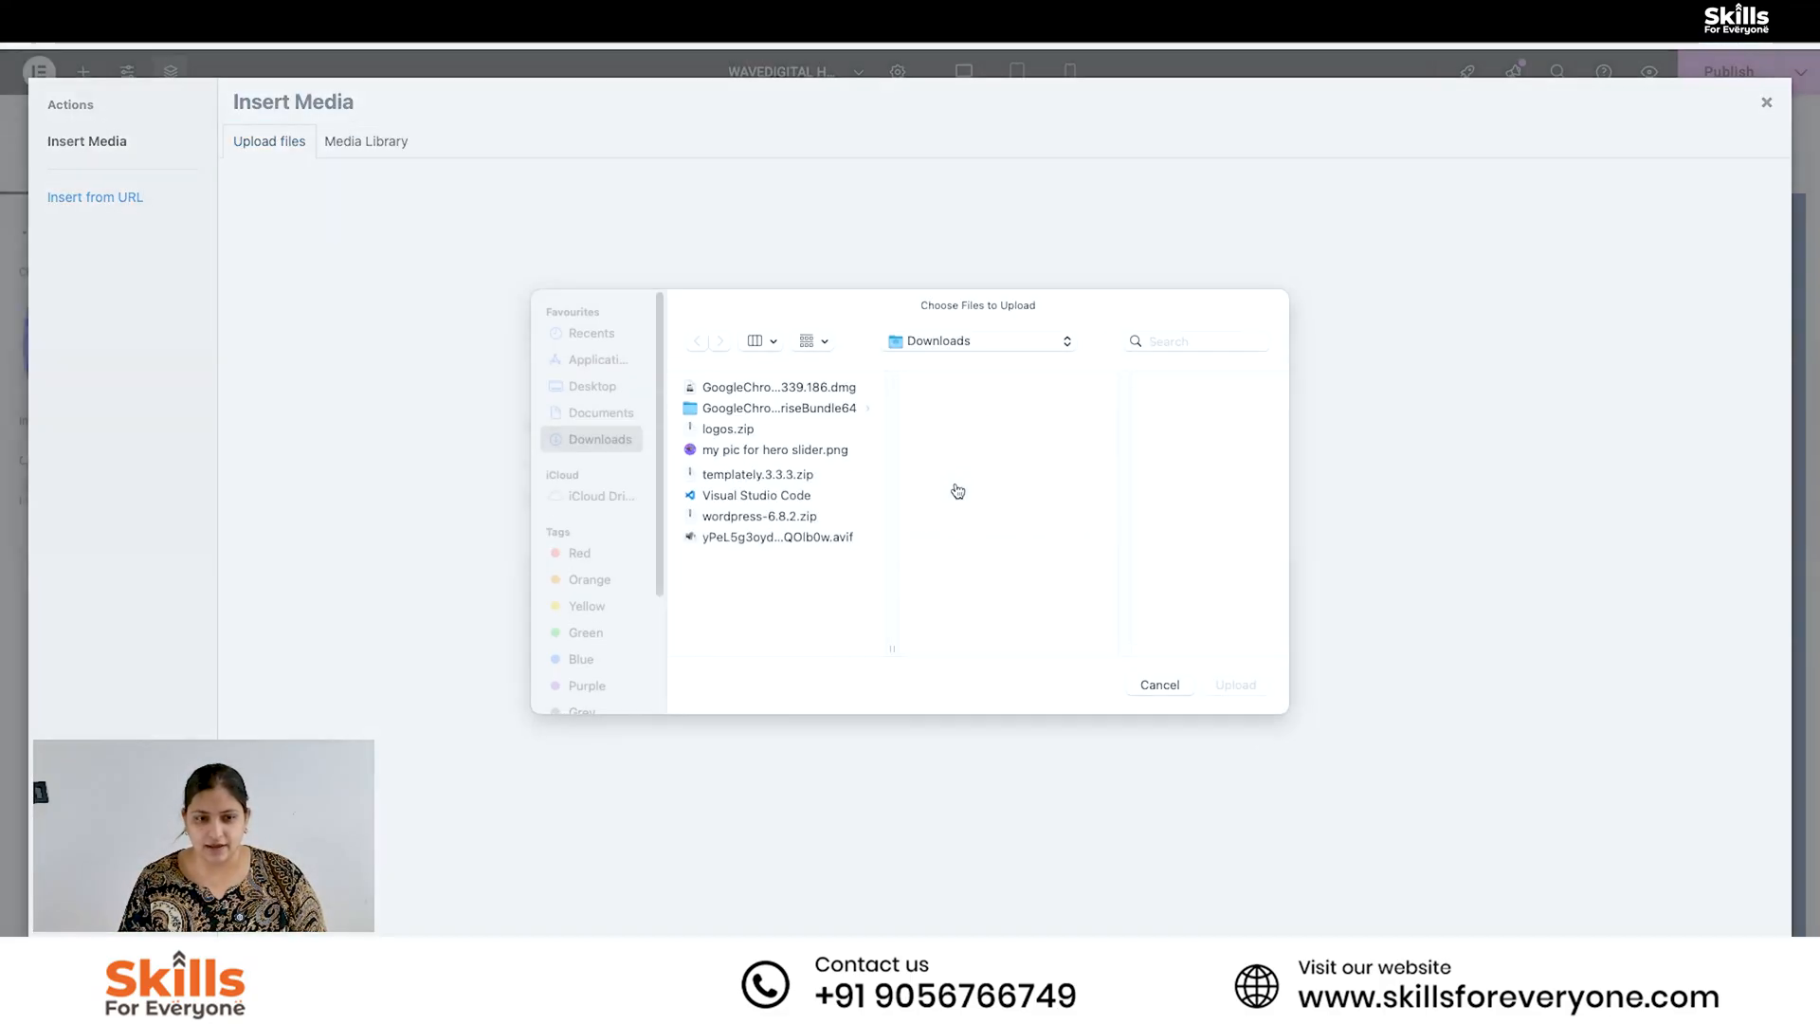
double_click(801, 481)
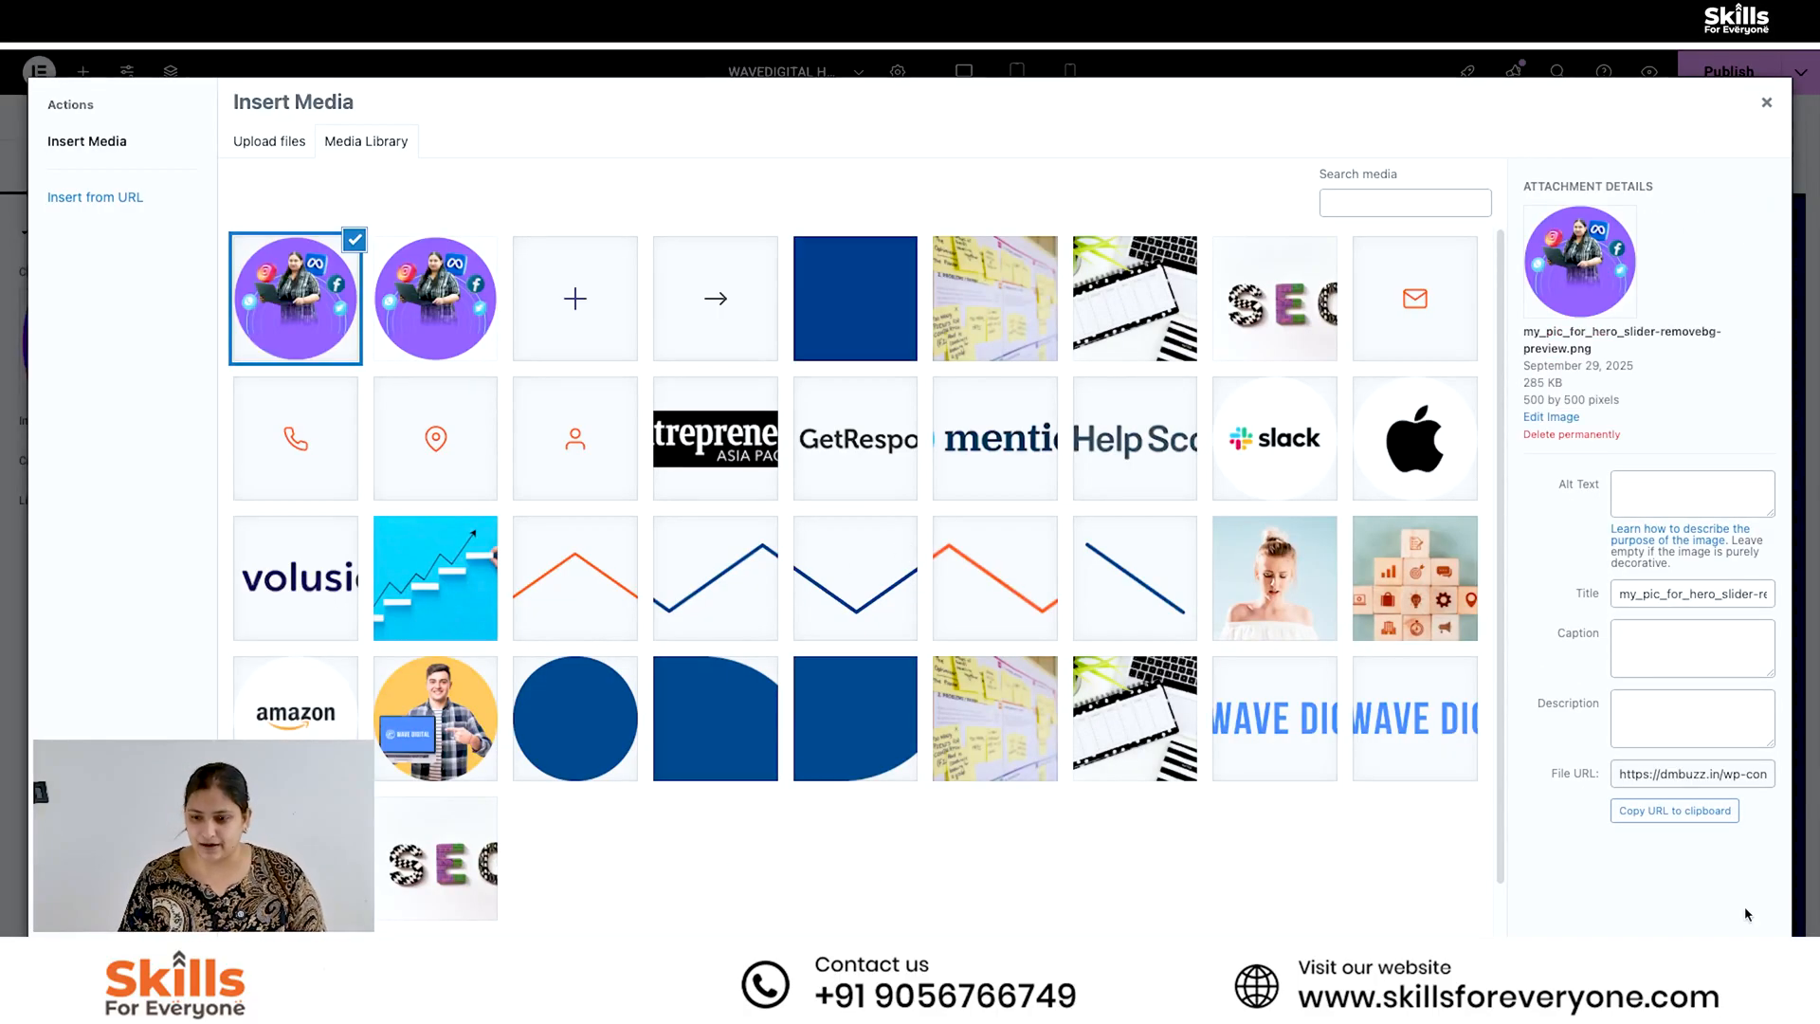
click(1743, 967)
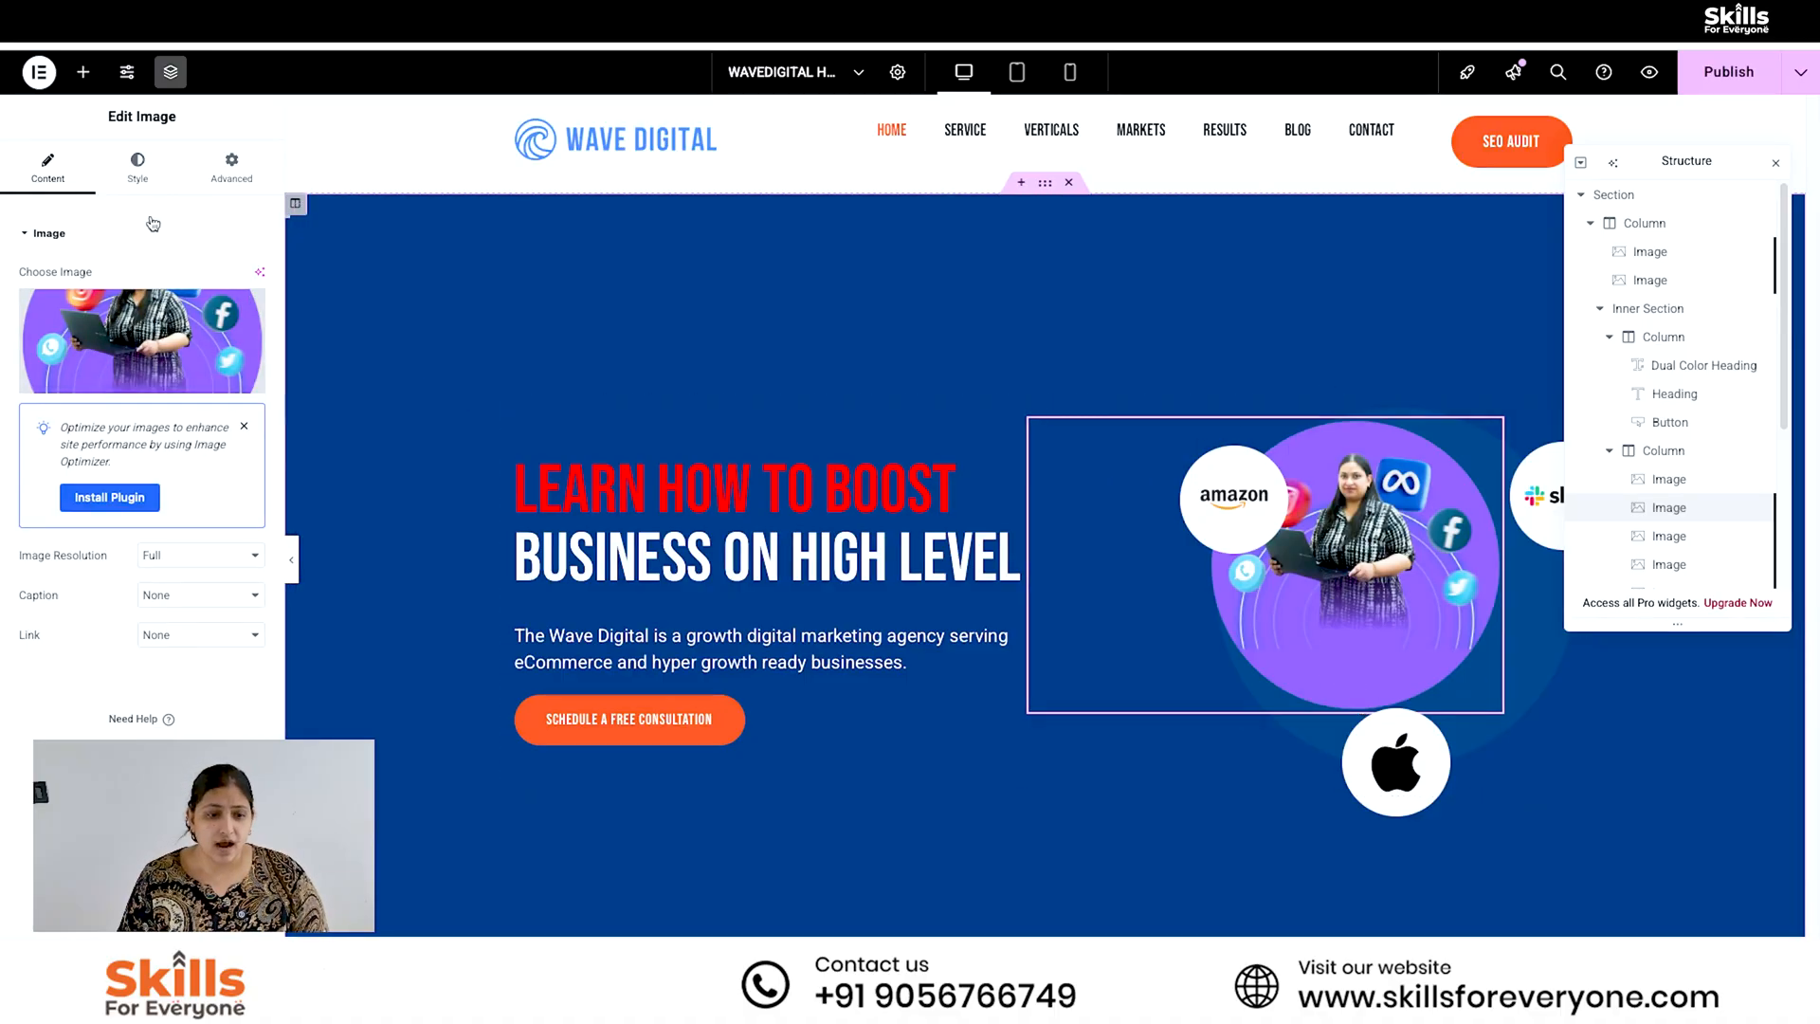
- Enlarge the hero picture to 100% width, shift it right, and place the Amazon logo on its circle's upper-left edge
click(140, 170)
drag(132, 338, 201, 339)
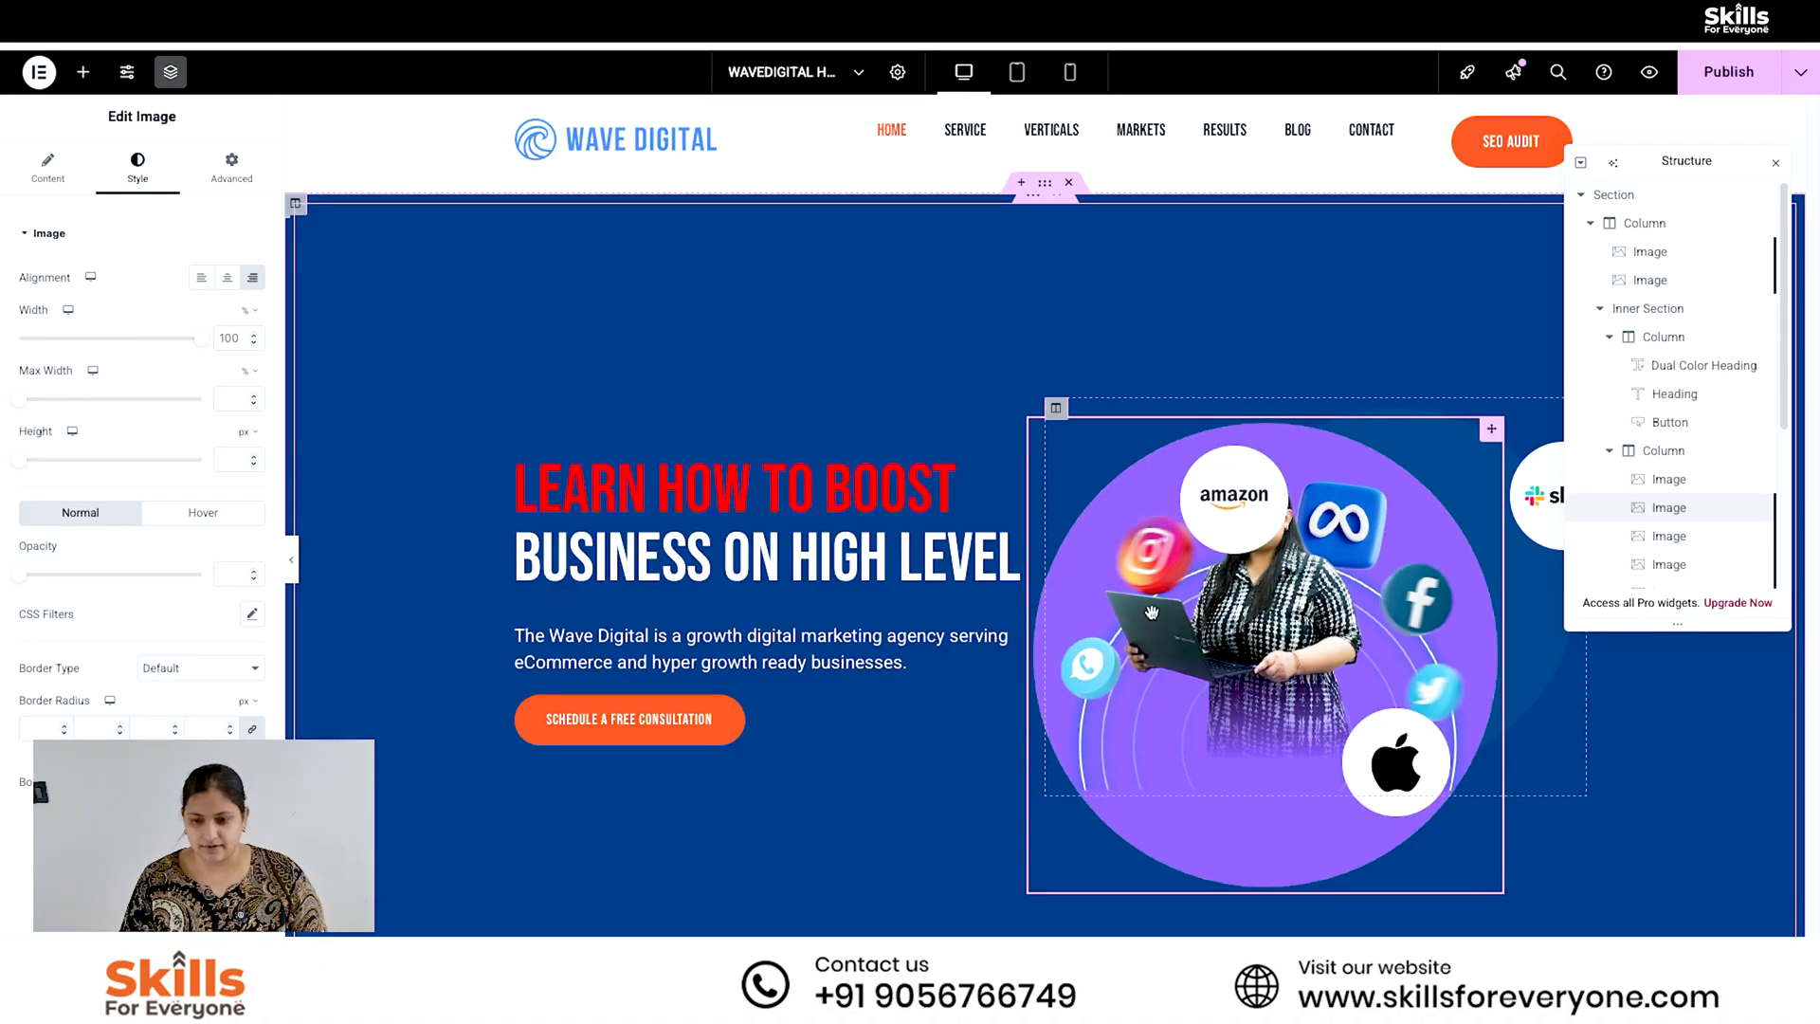
drag(1153, 616, 1262, 609)
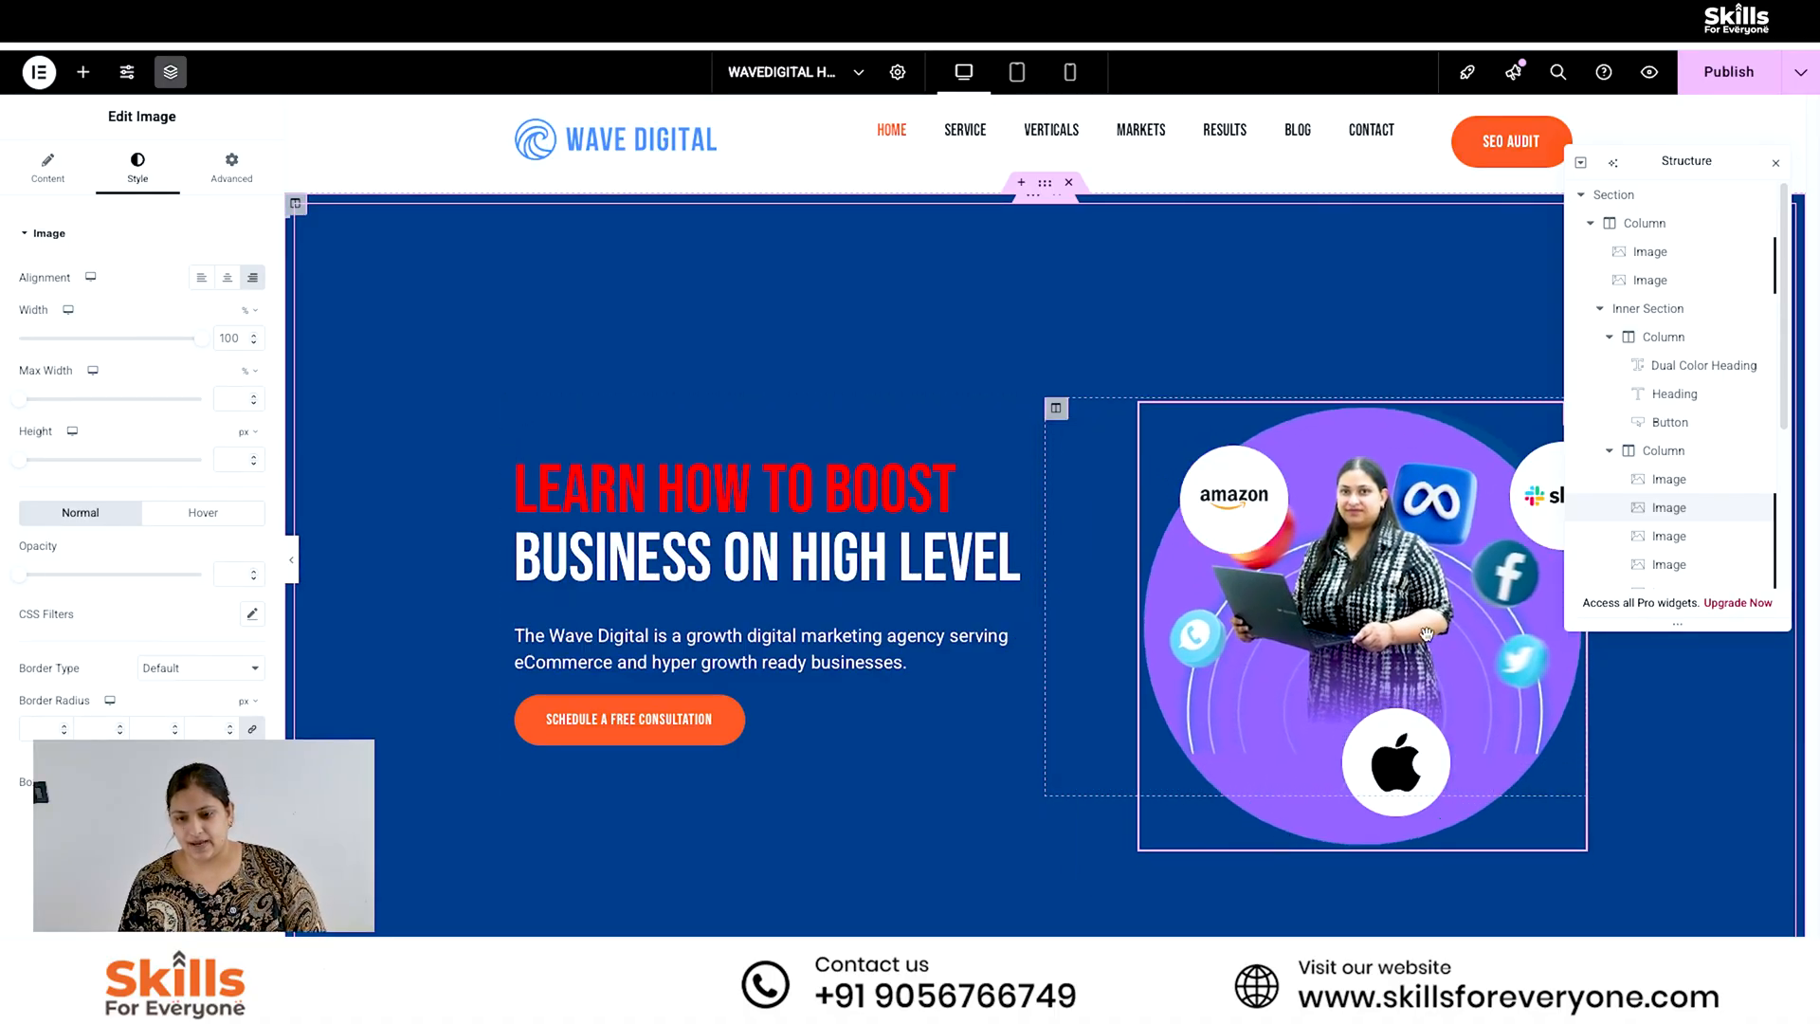
drag(1237, 494, 1197, 459)
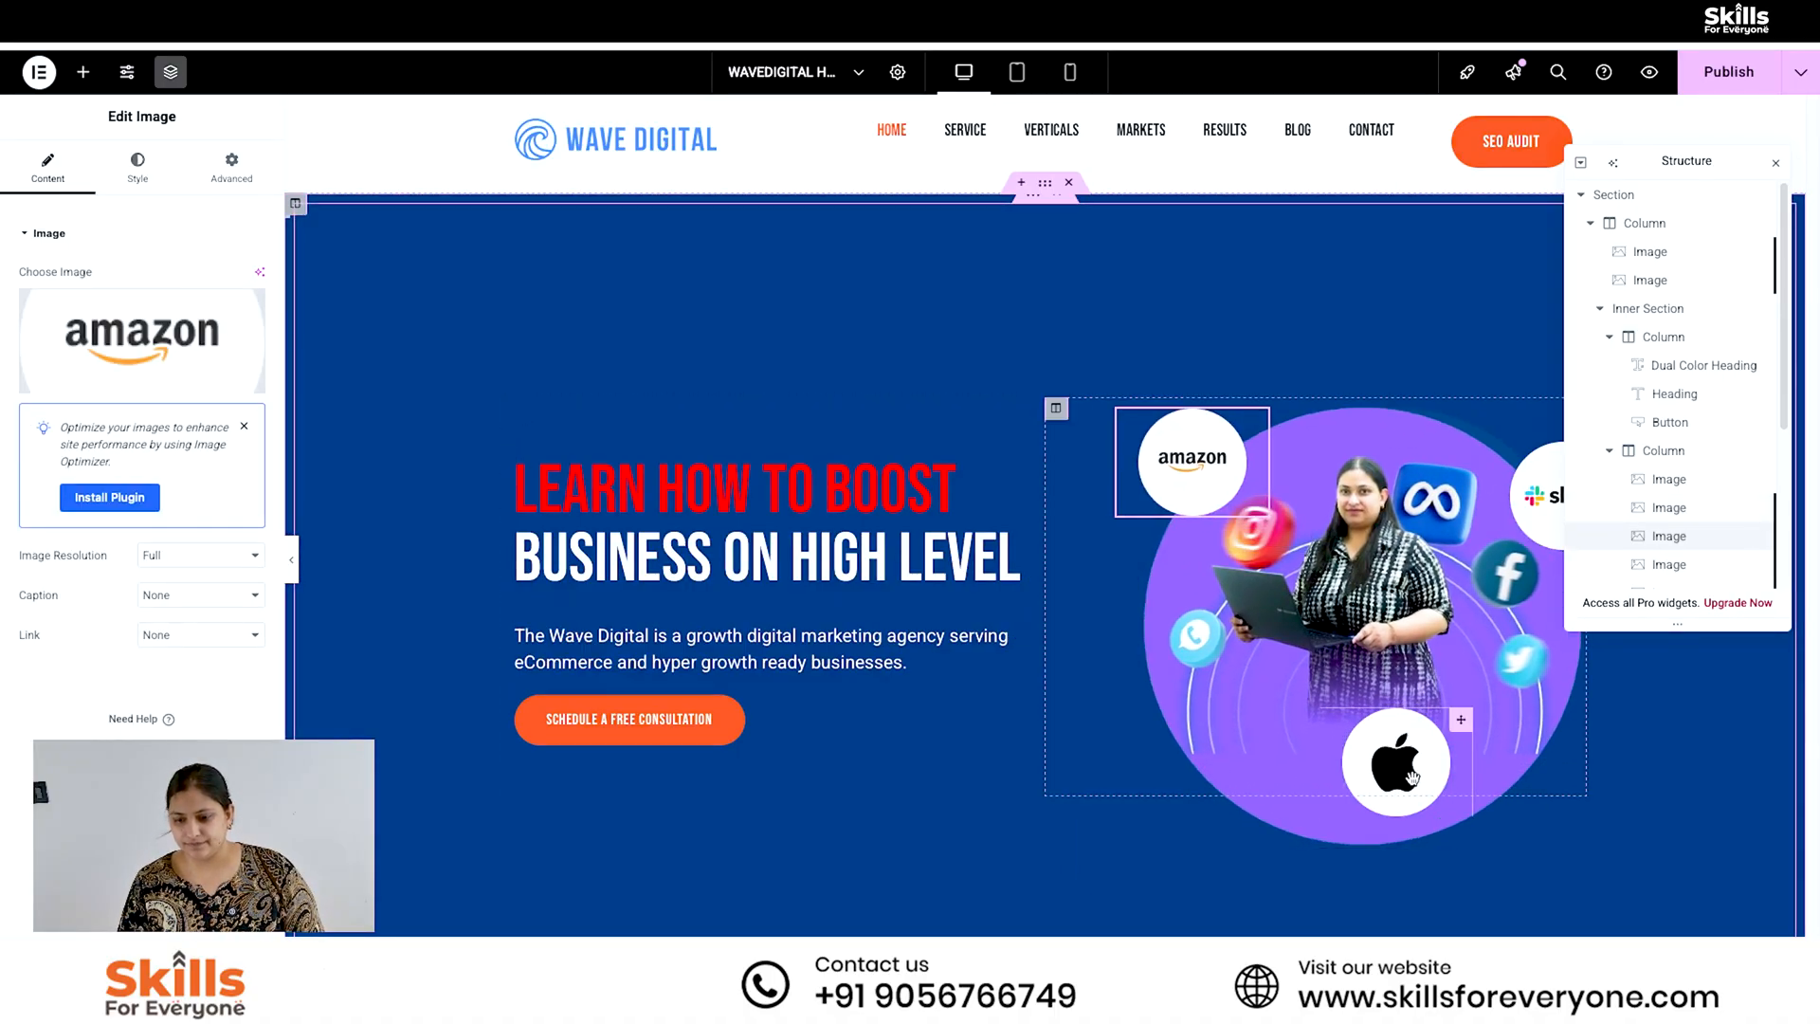
- Delete the Apple logo from the hero section and publish the page
drag(1404, 768, 1401, 688)
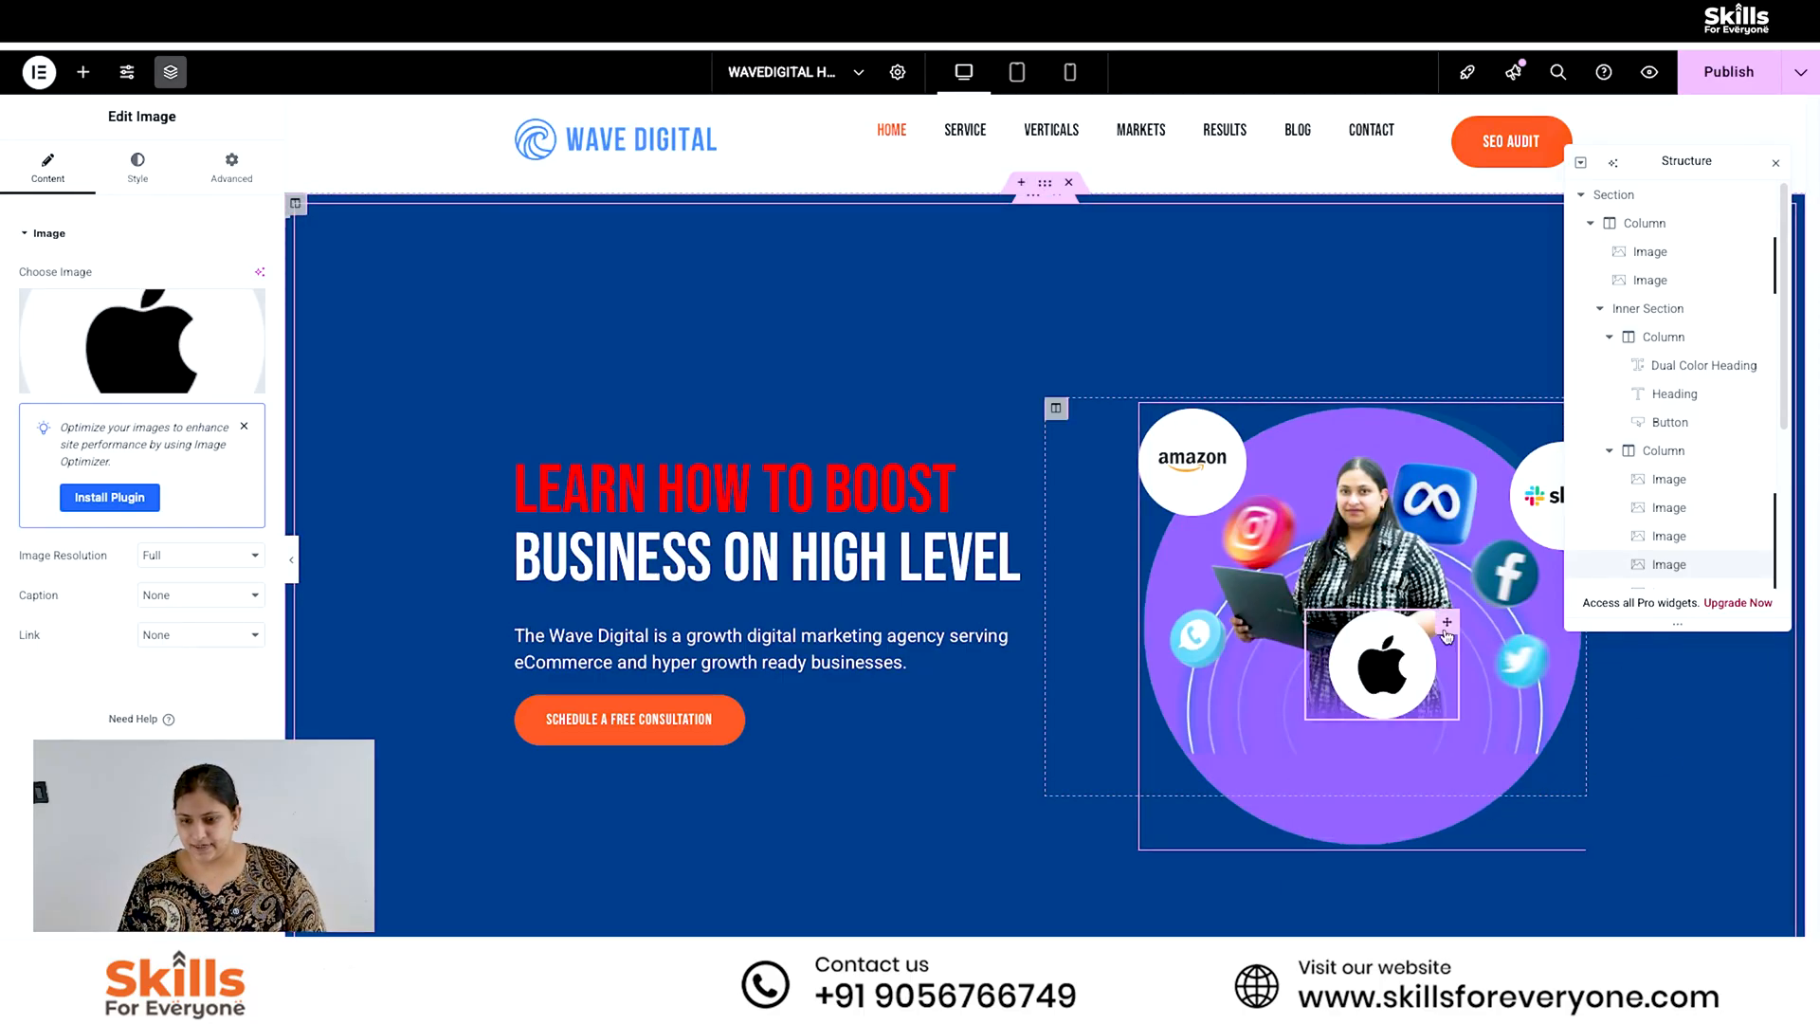
right_click(1439, 682)
click(1482, 963)
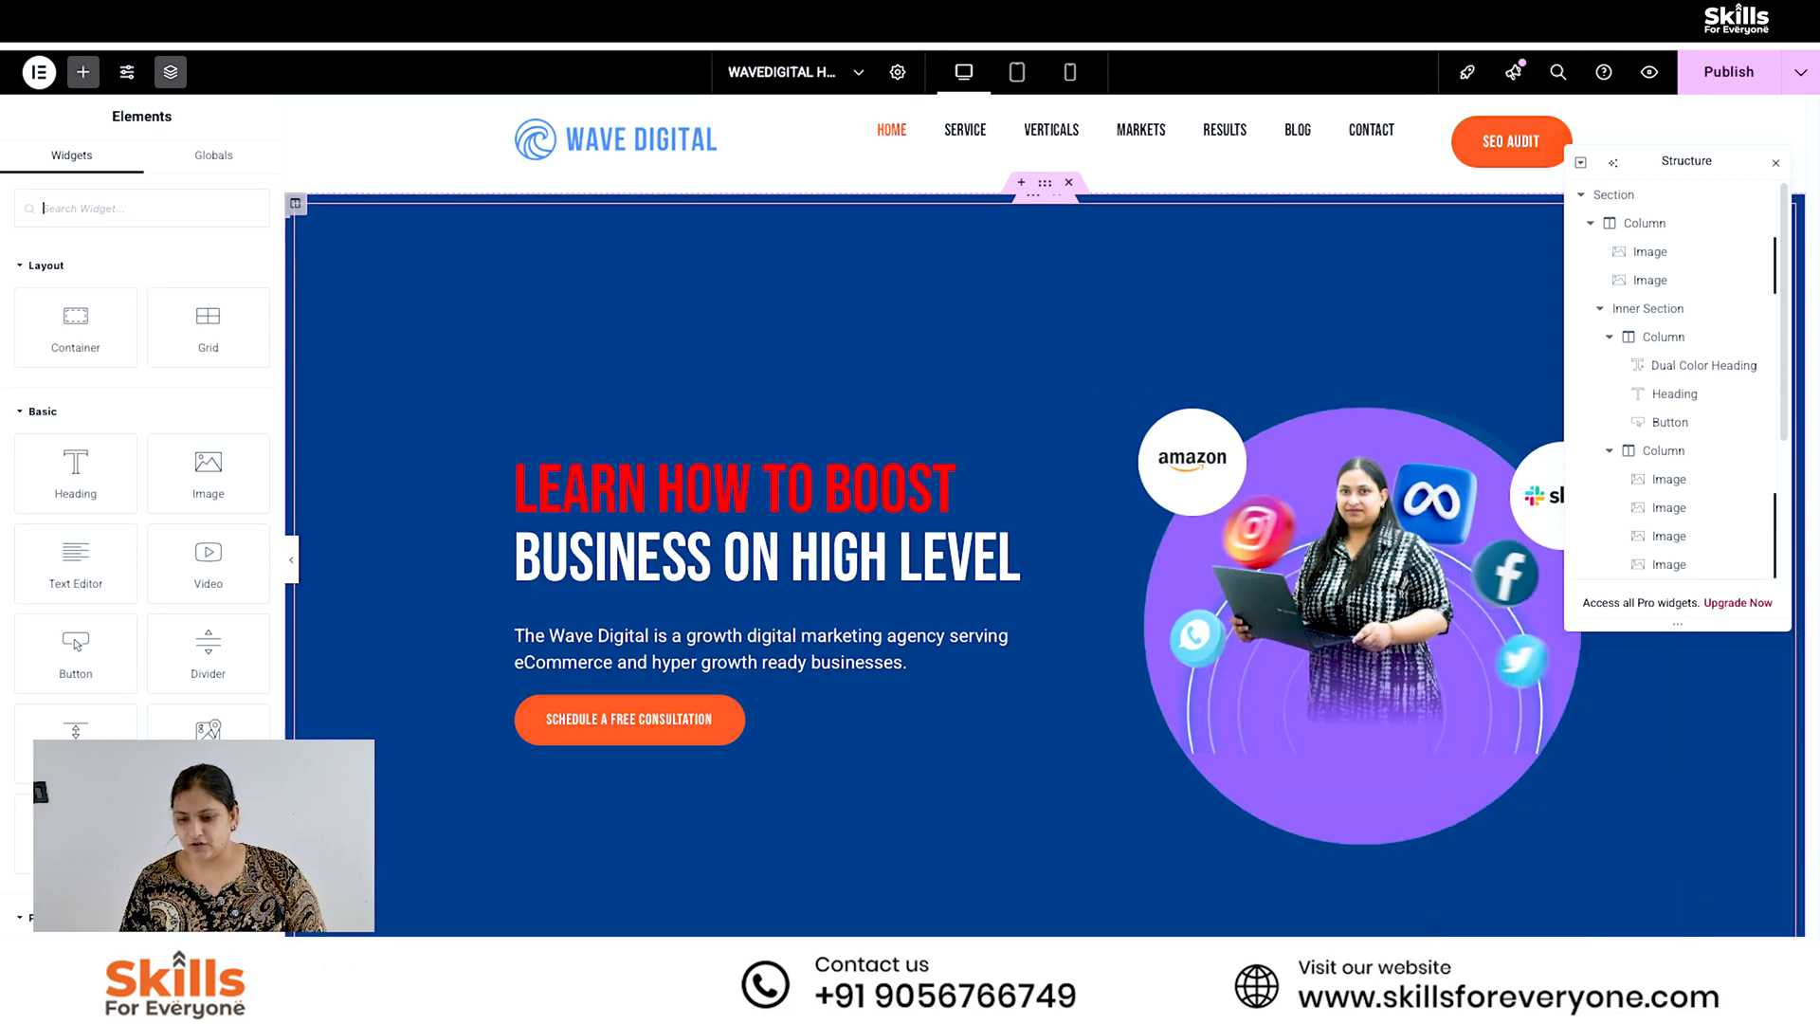
click(1777, 163)
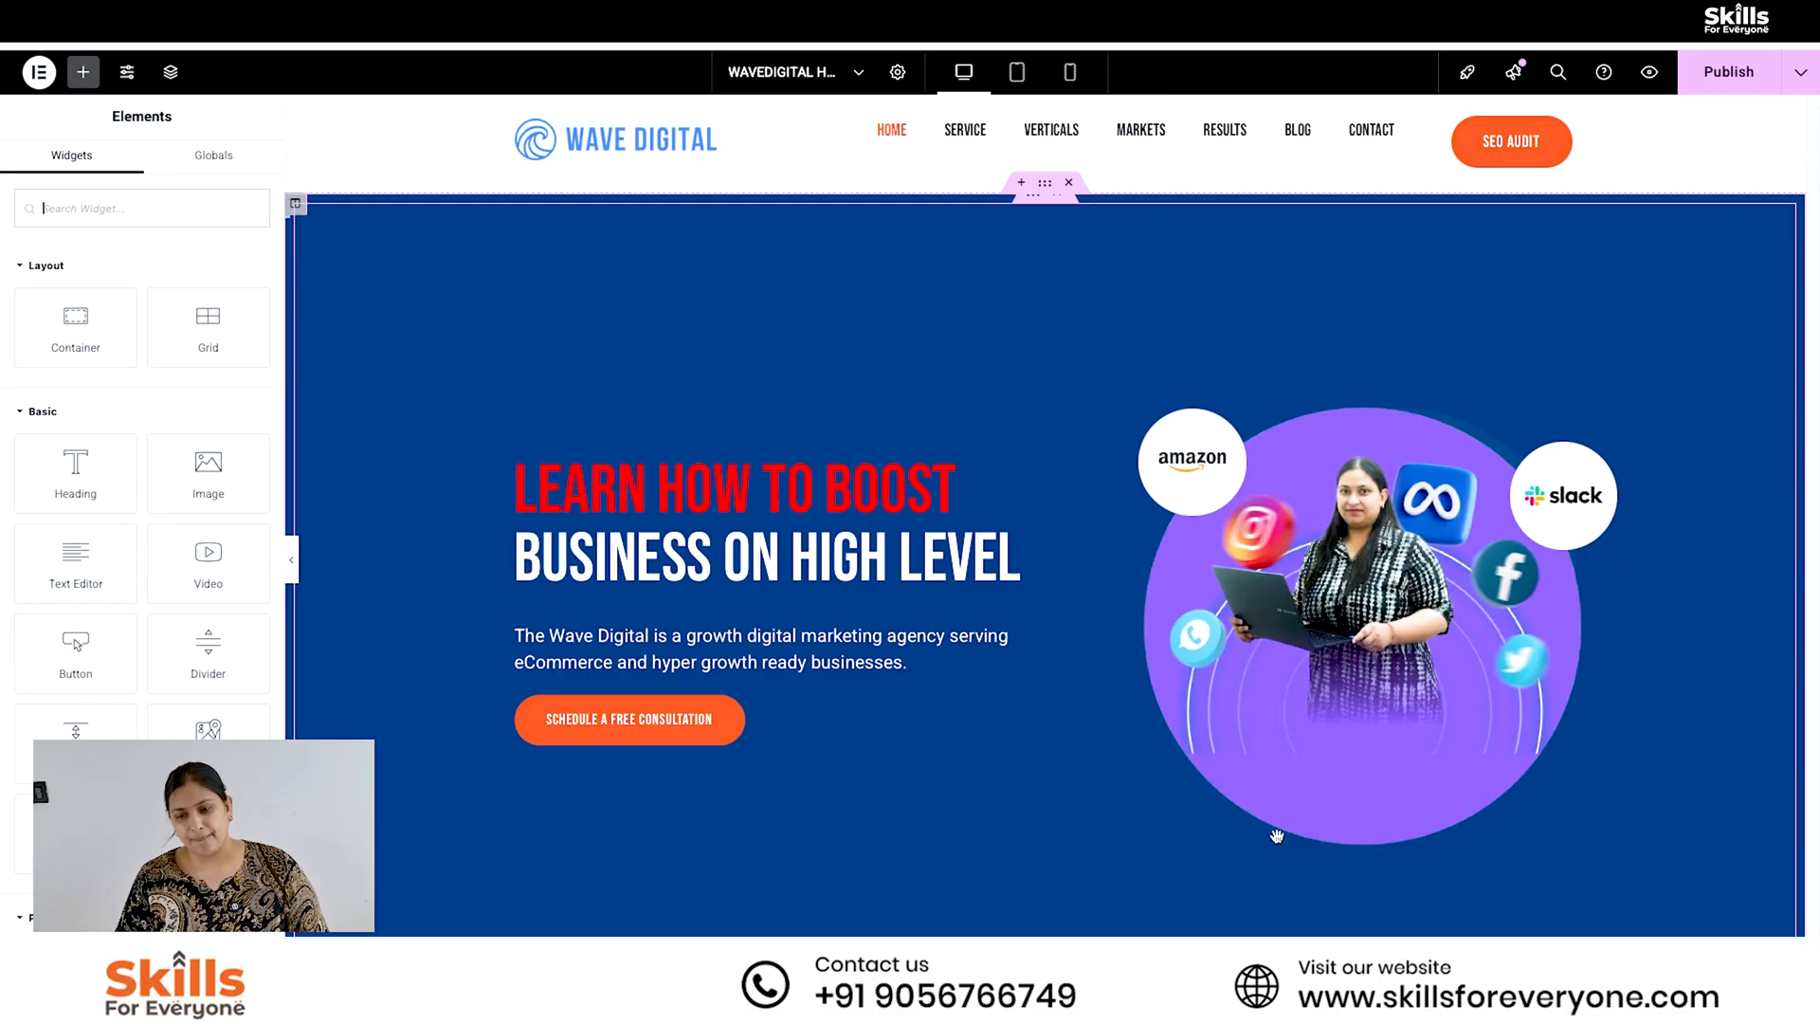
click(1720, 75)
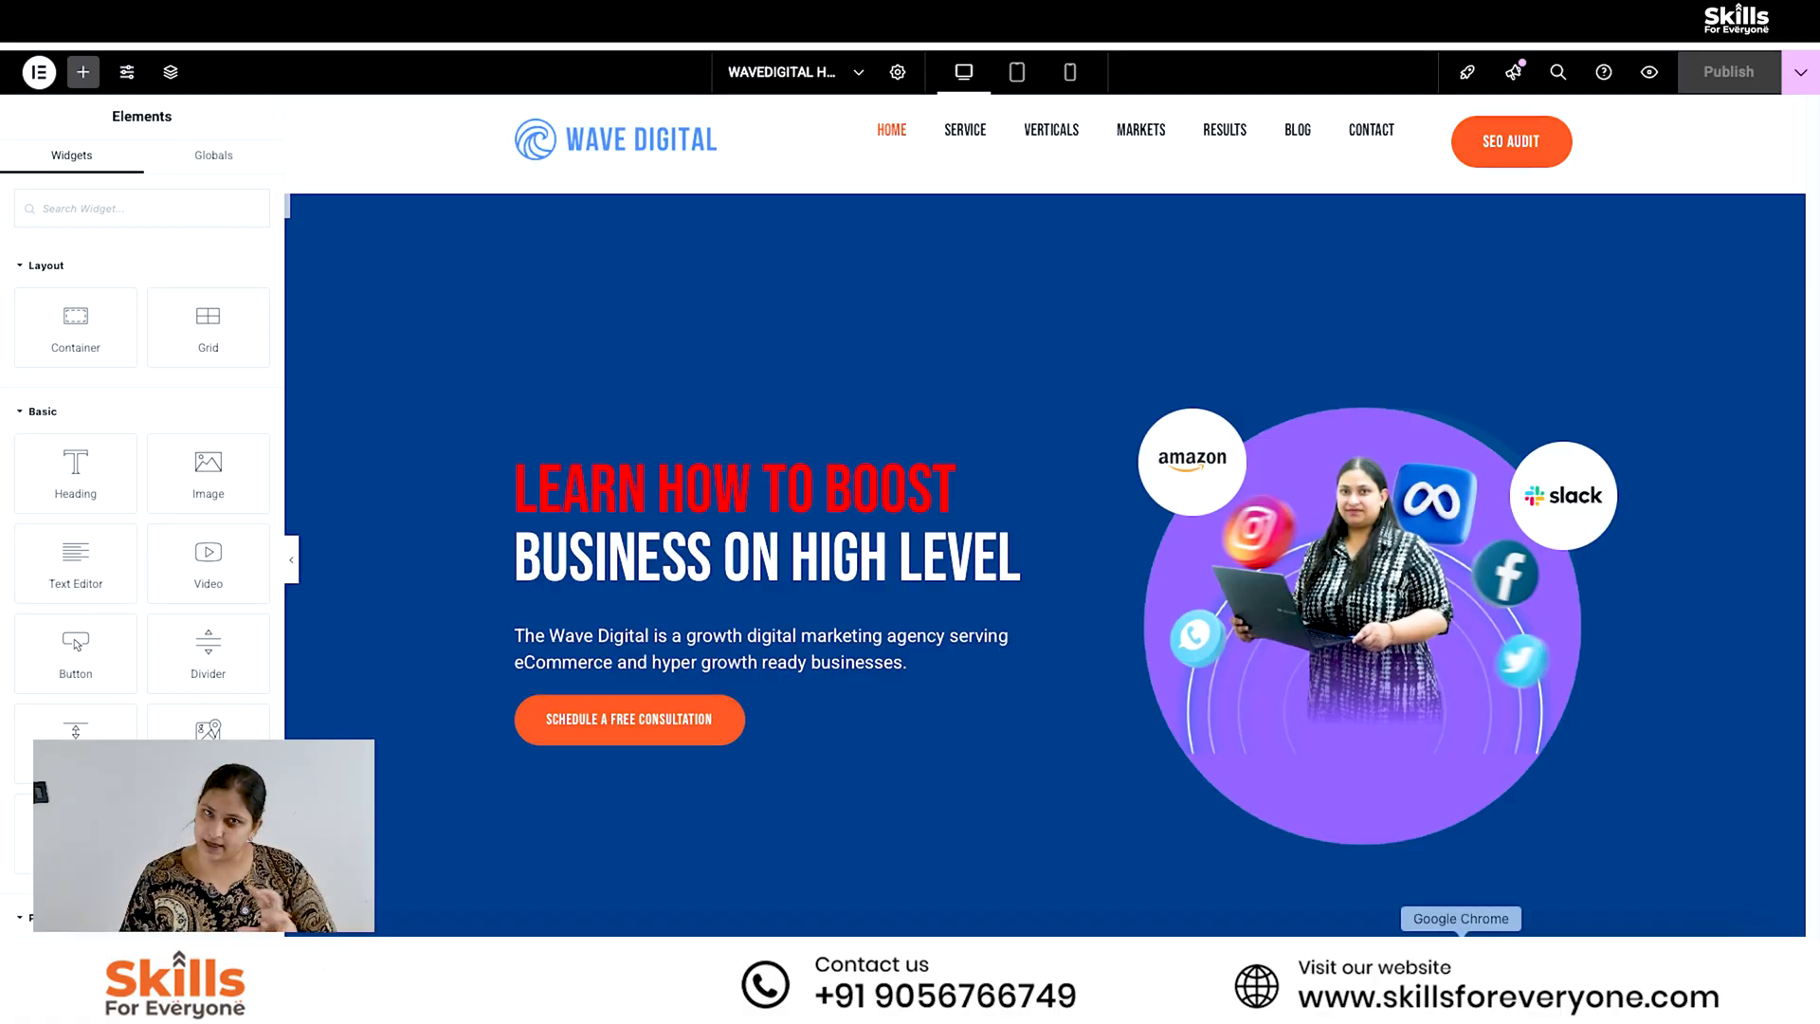
- In Finder, extract logos.zip in Downloads and try to bring the three PNGs from "logos 2" into remove.bg in Chrome
click(1461, 952)
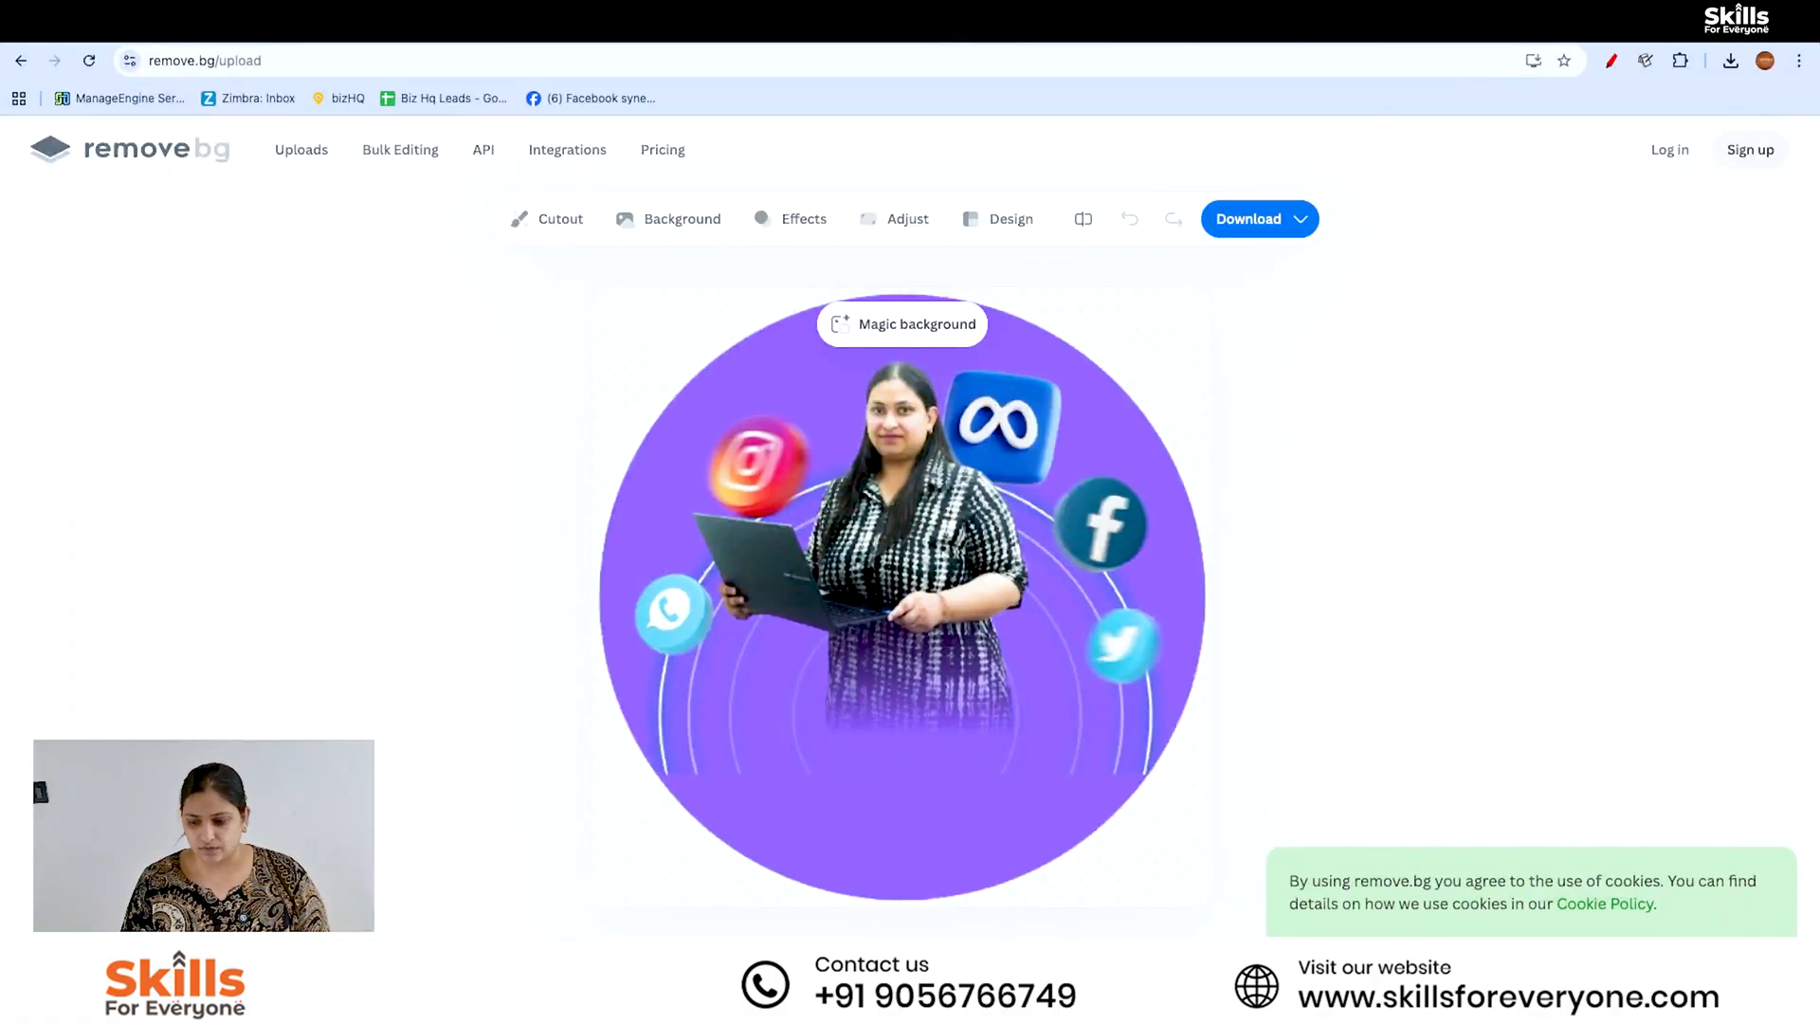
key(super+shift+a)
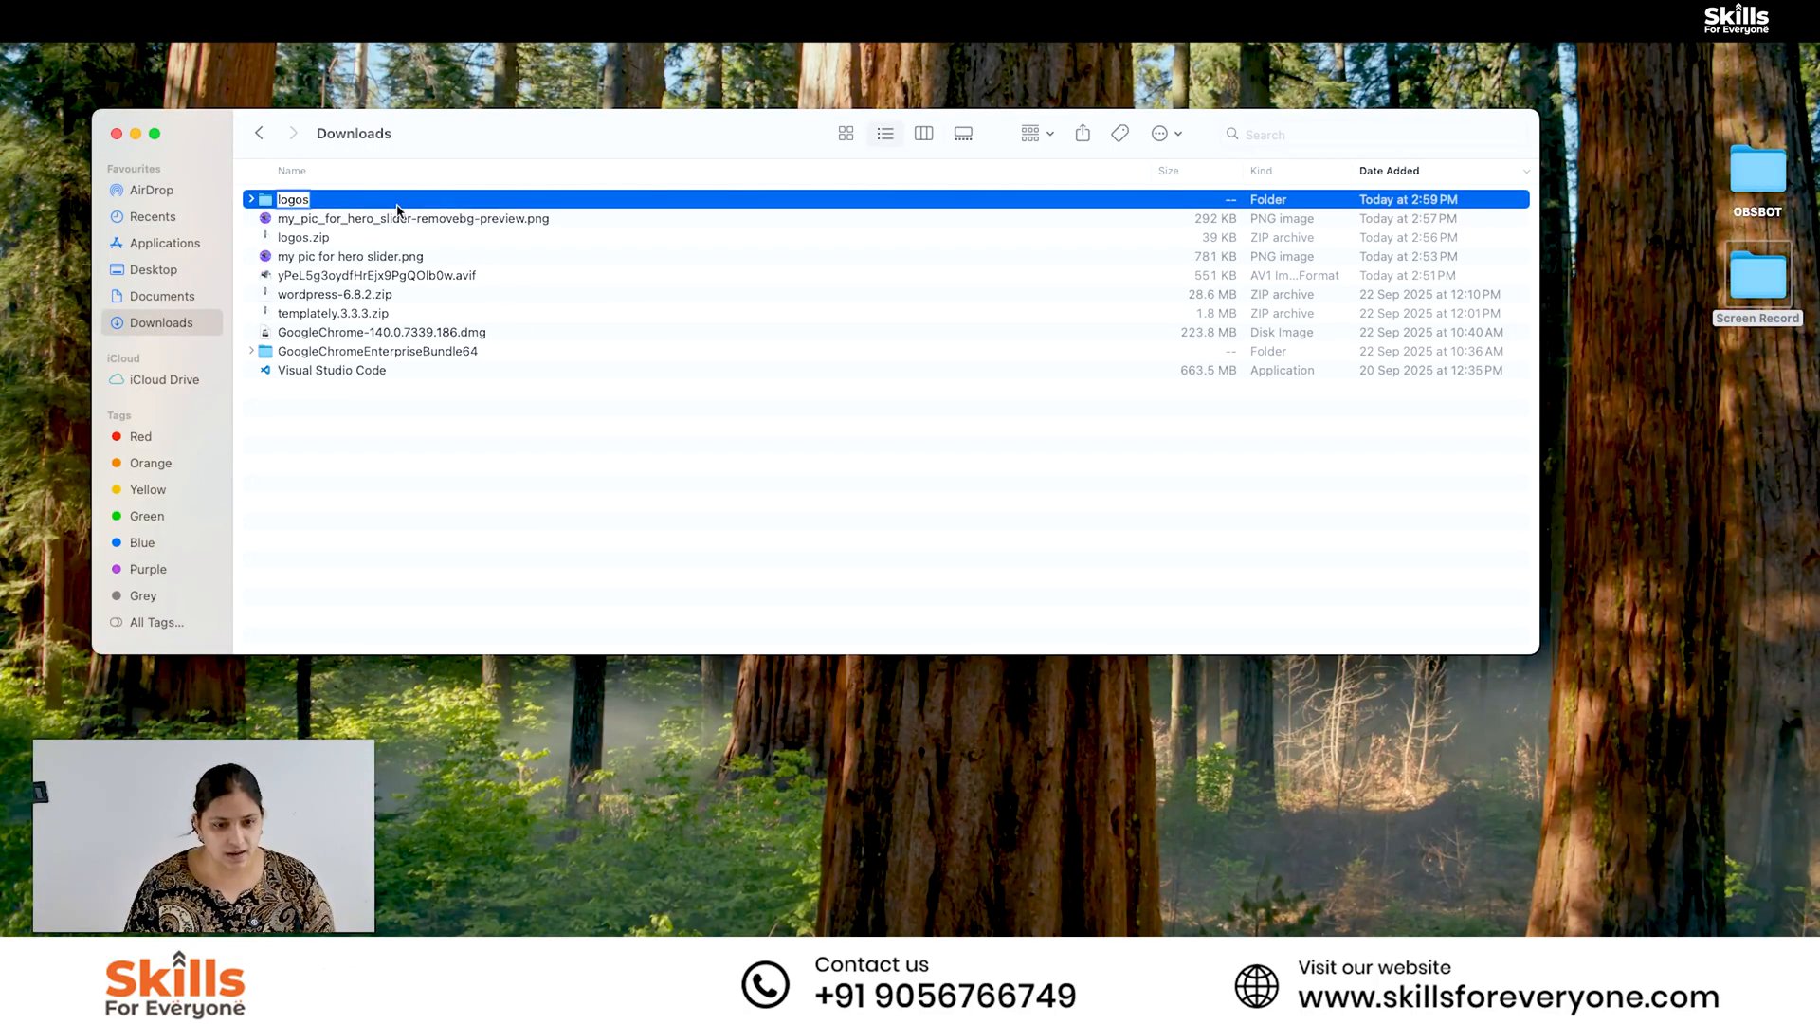
key(Return)
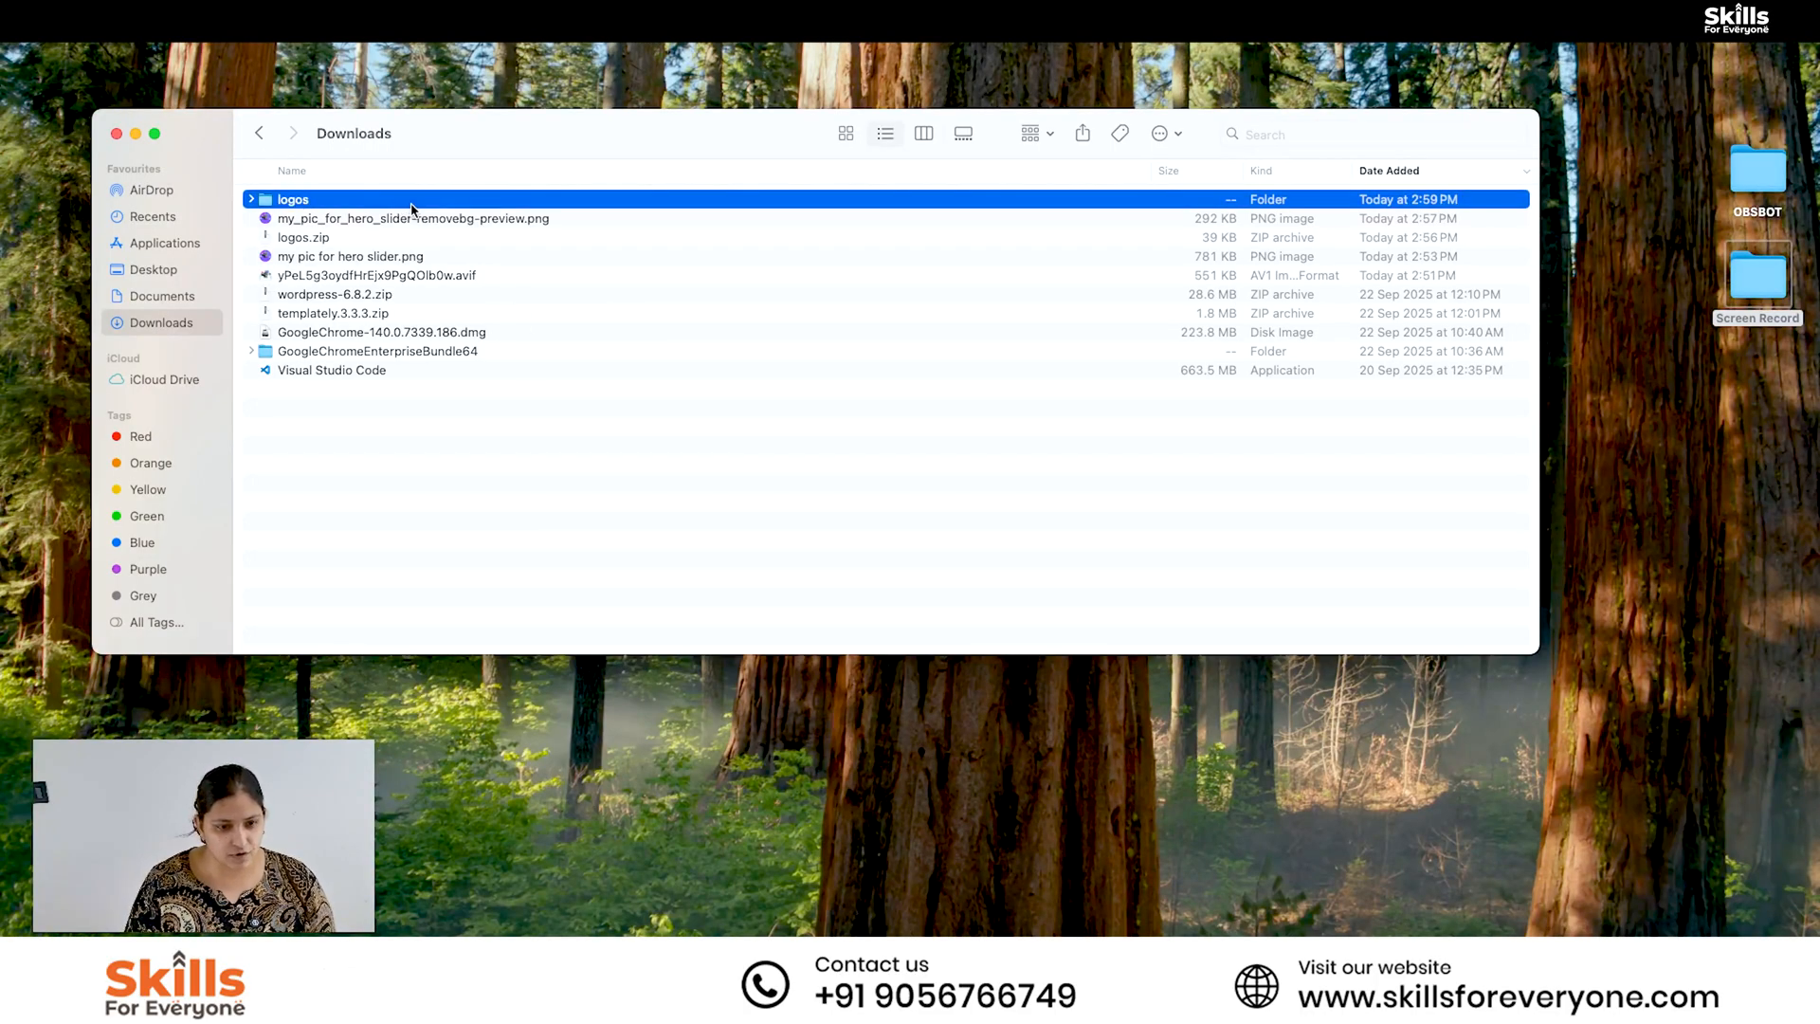
double_click(372, 238)
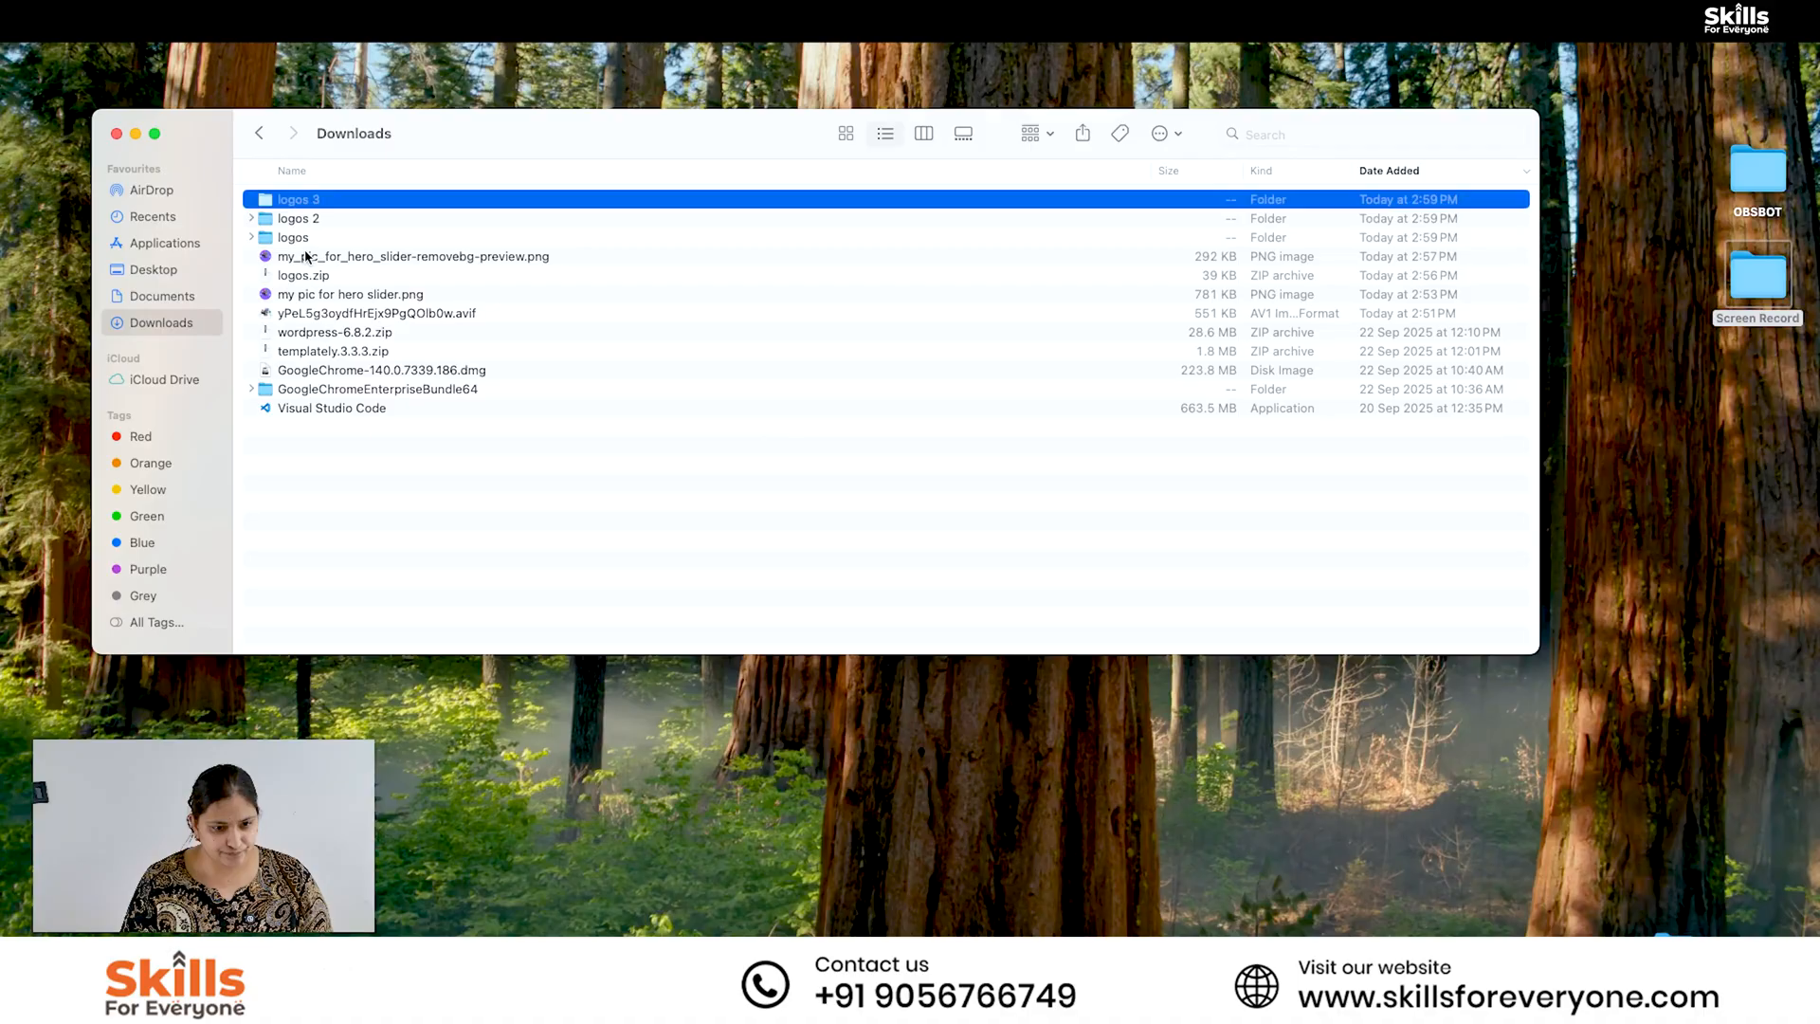
double_click(350, 220)
key(super+a)
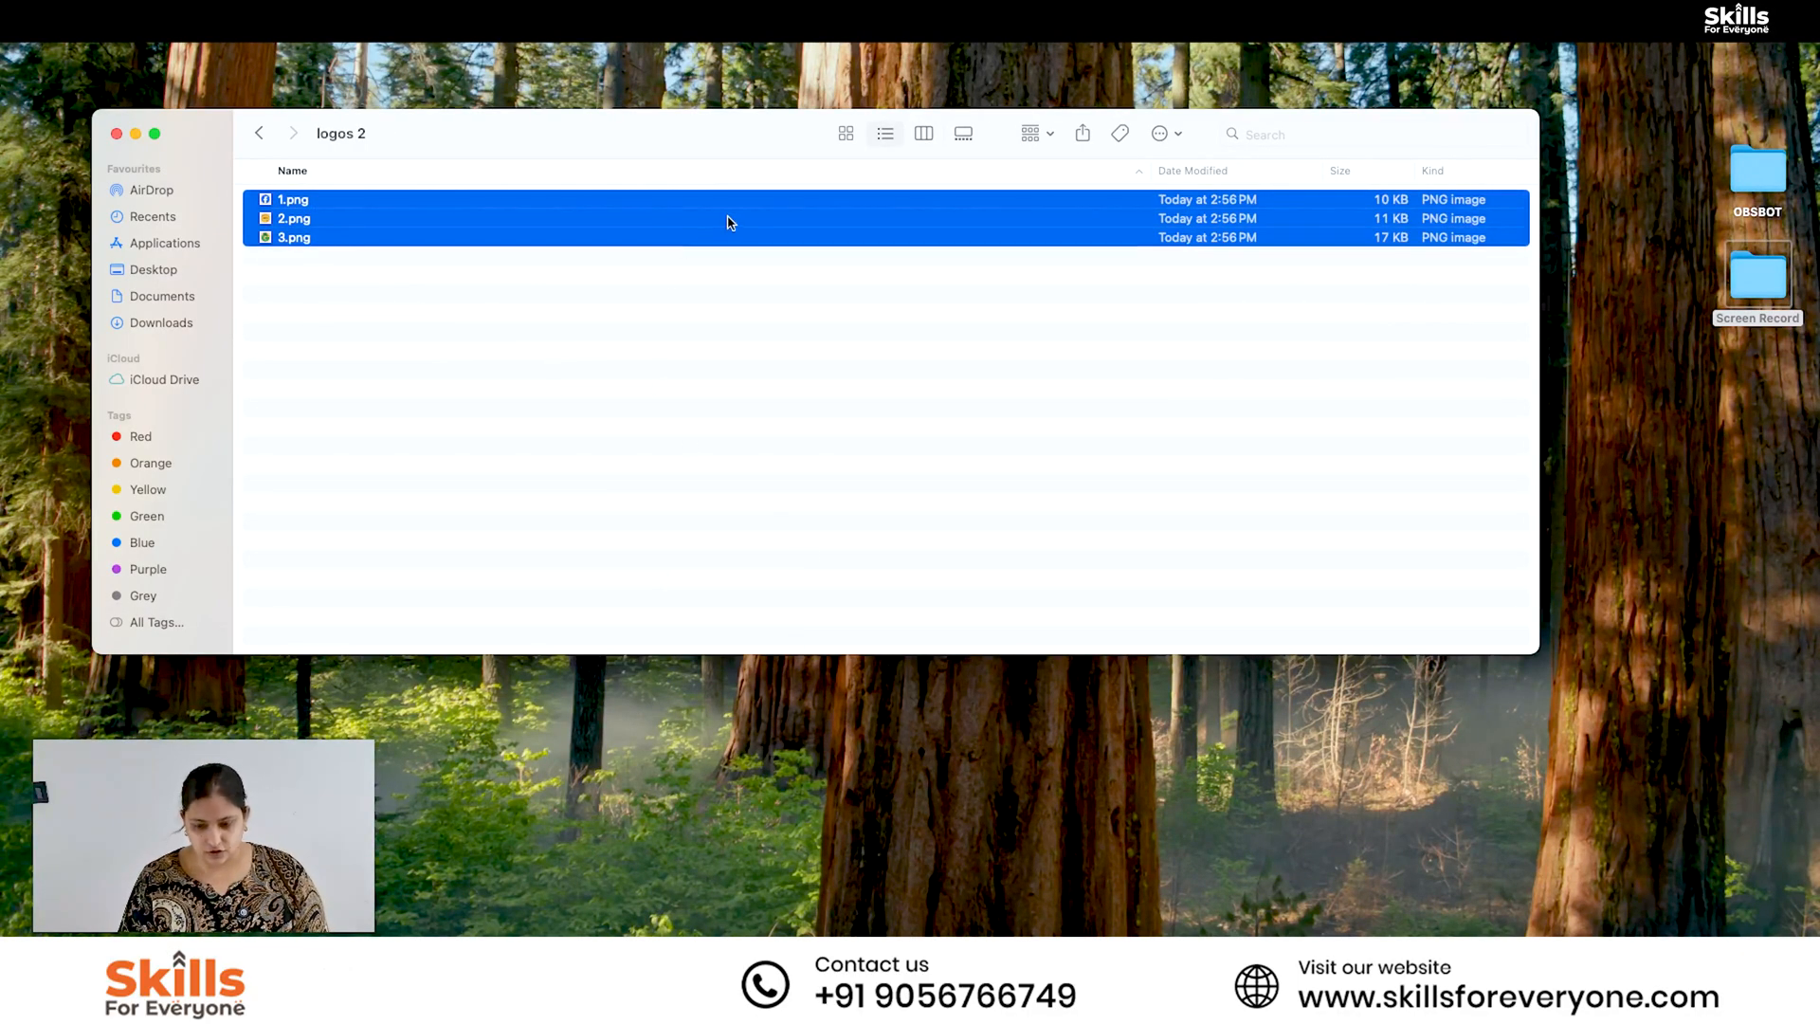
drag(729, 228, 1441, 915)
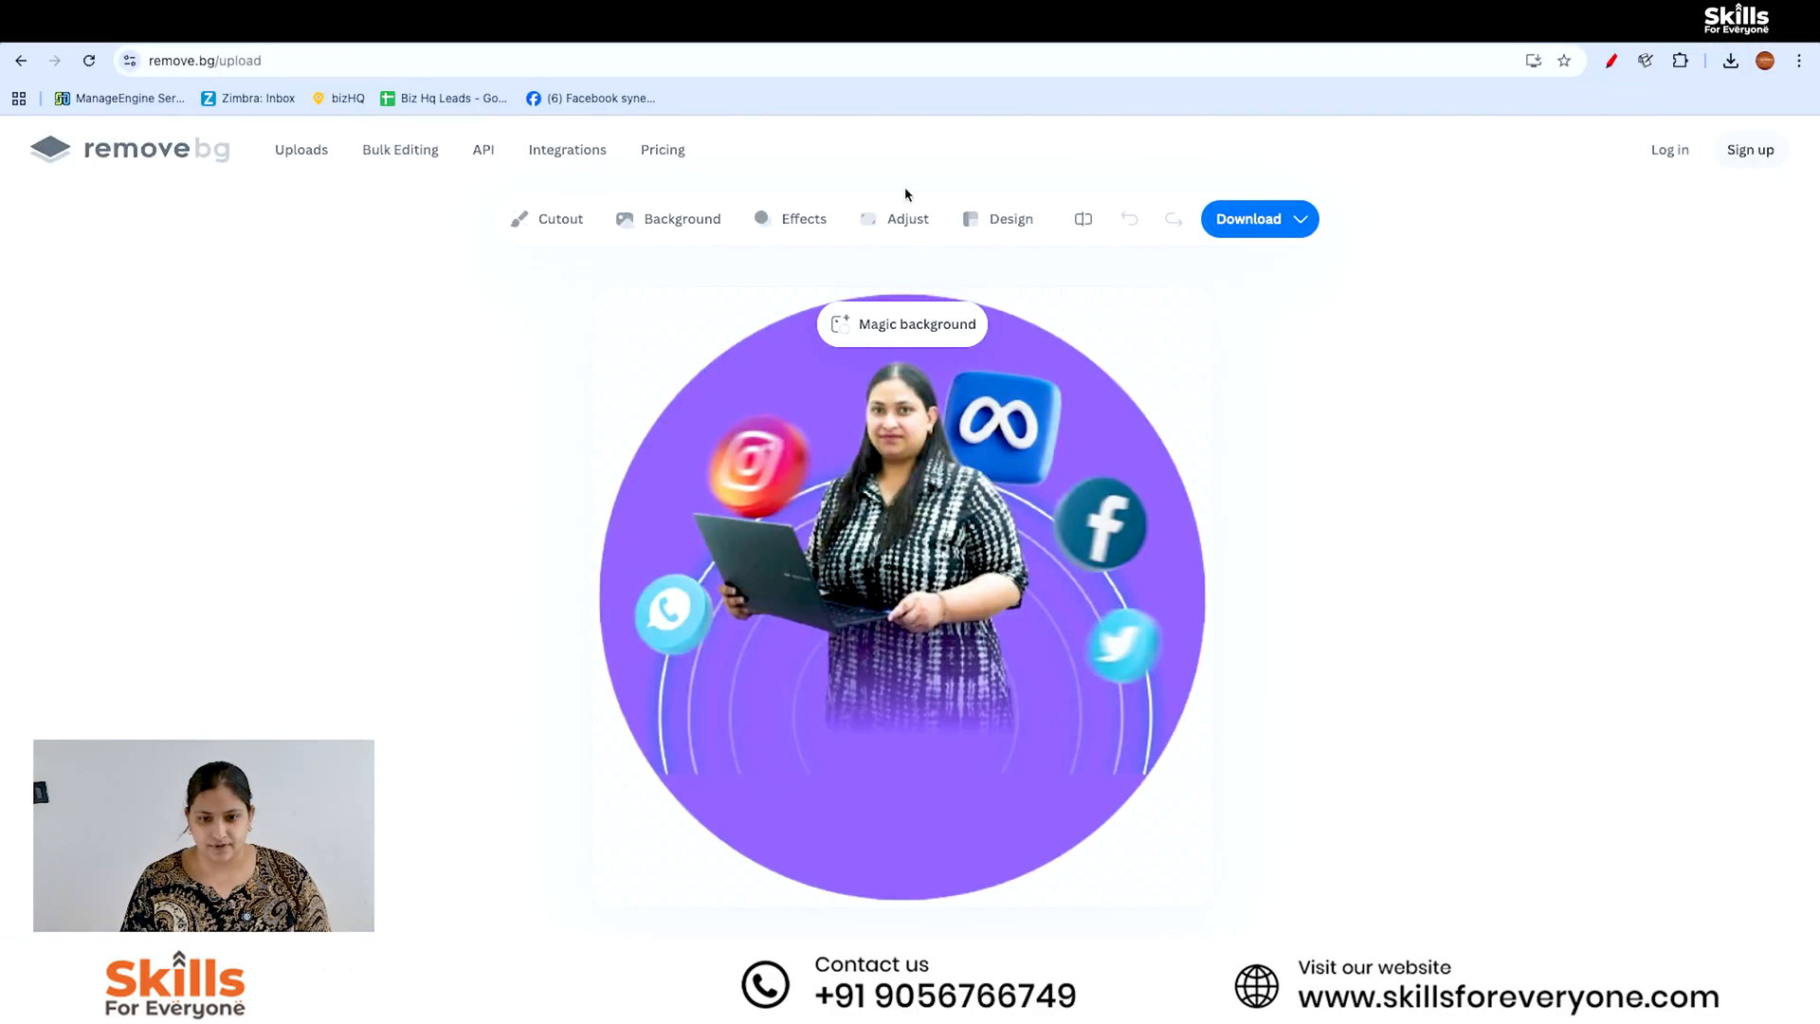
- Return to the remove.bg start page and upload 1.png, 2.png and 3.png from the "logos 2" folder for background removal
click(223, 60)
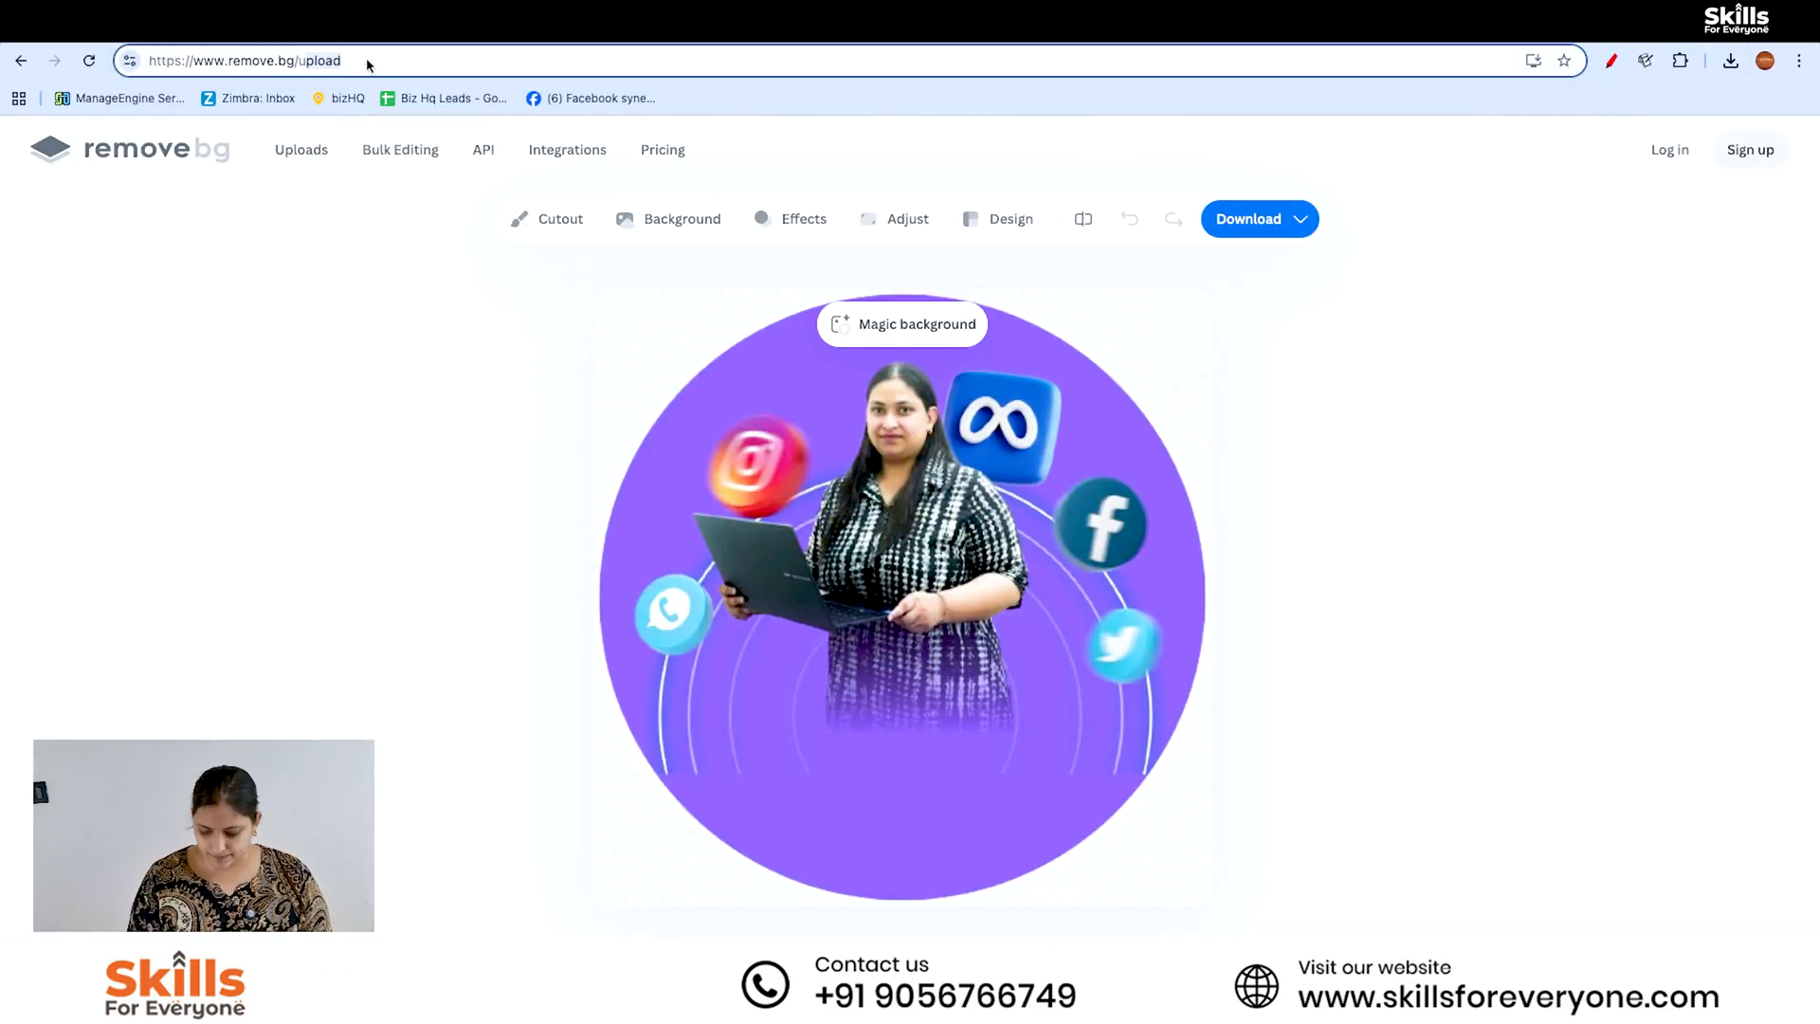
key(BackSpace)
key(BackSpace)
key(Return)
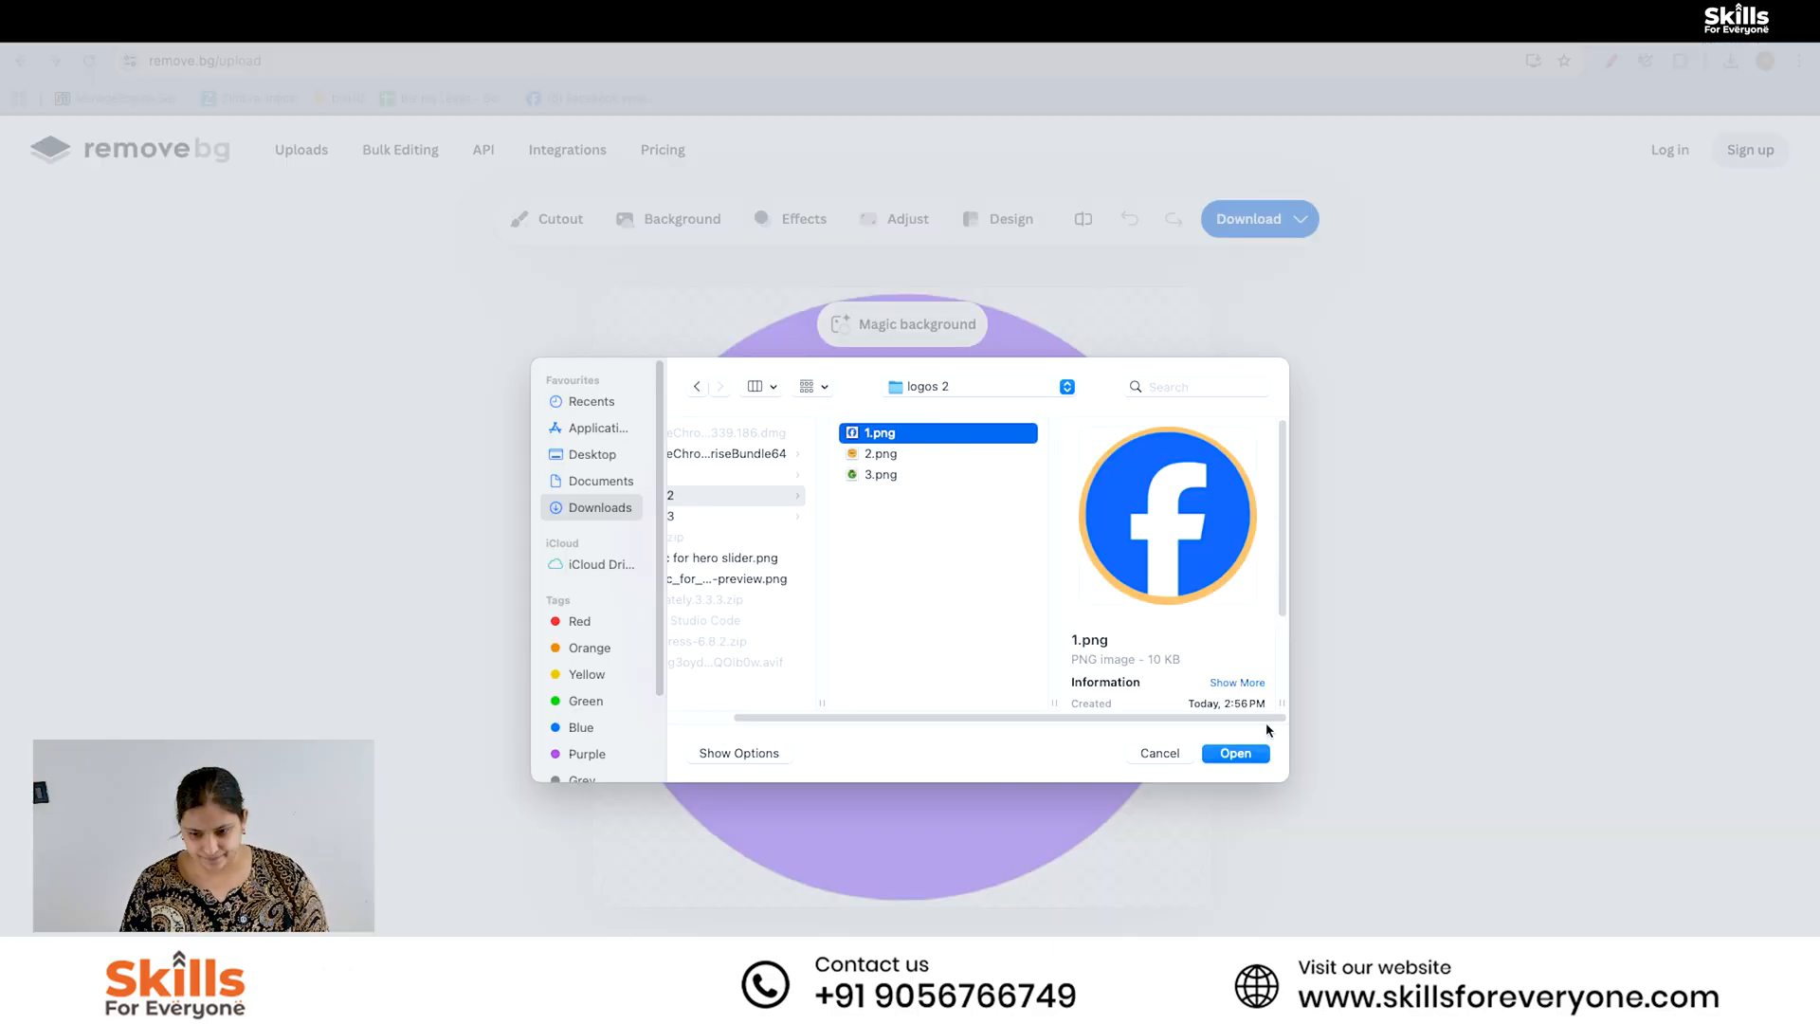
click(1235, 753)
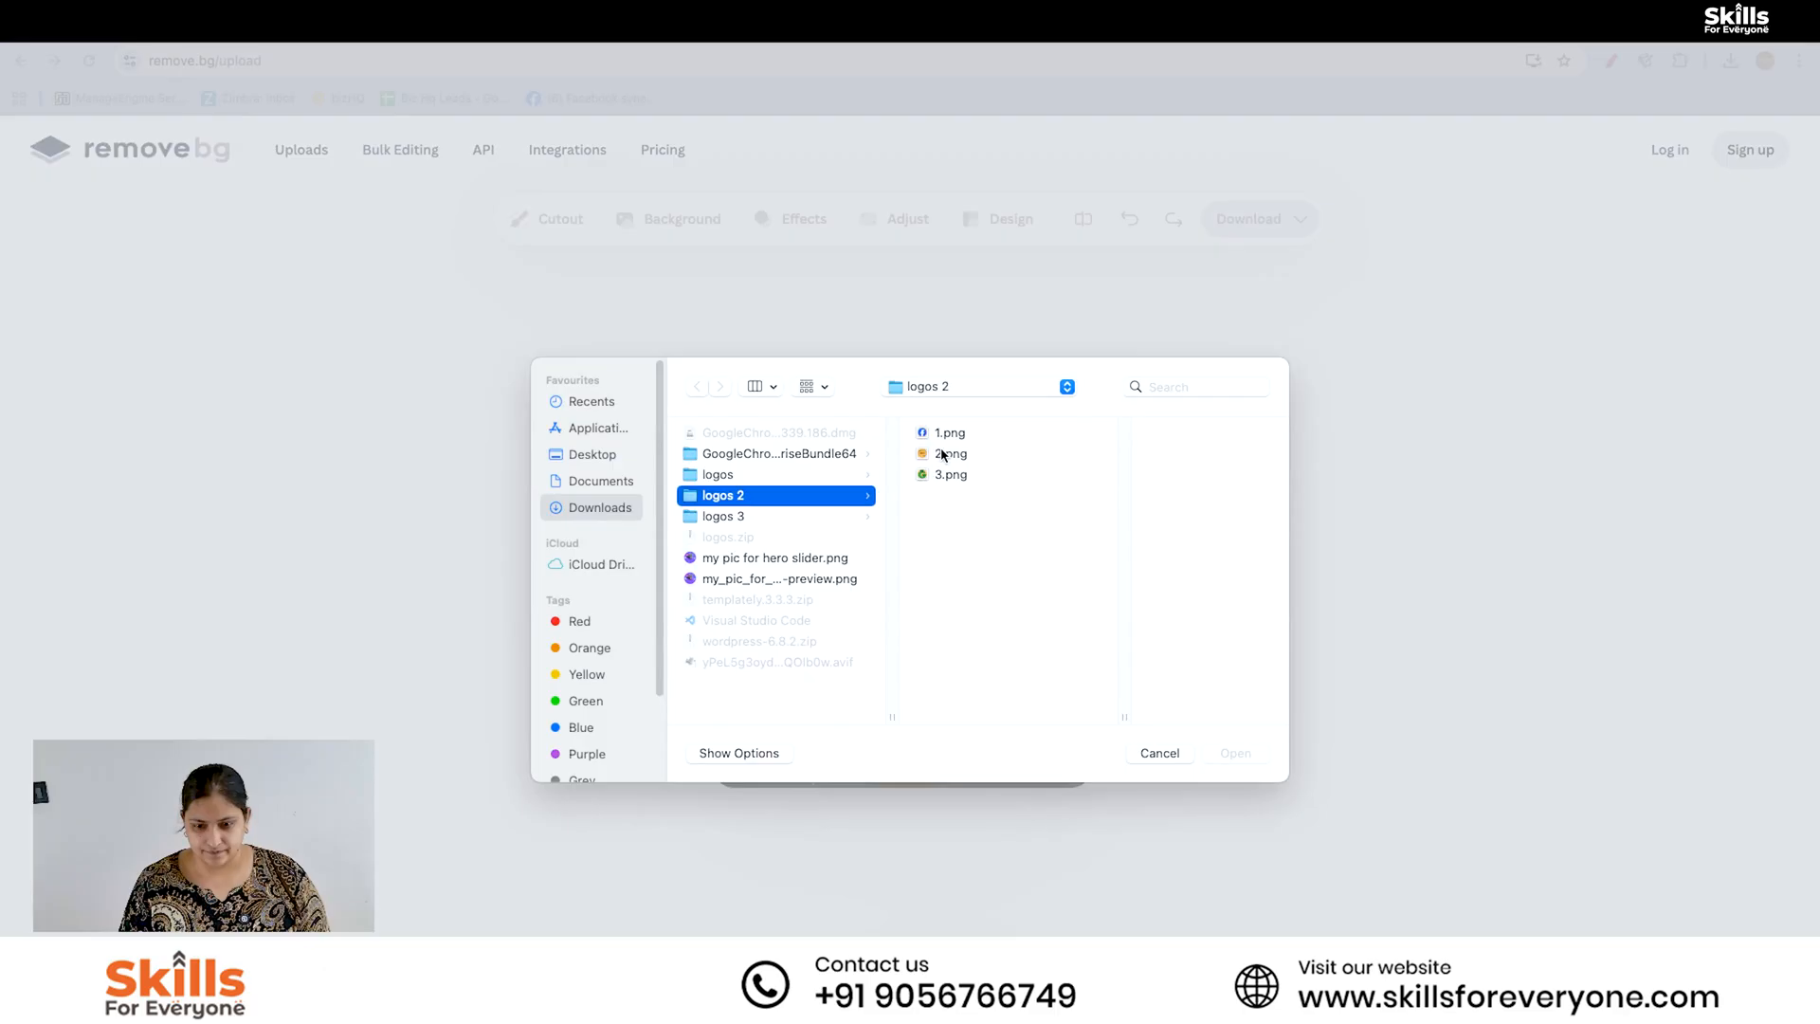
double_click(943, 455)
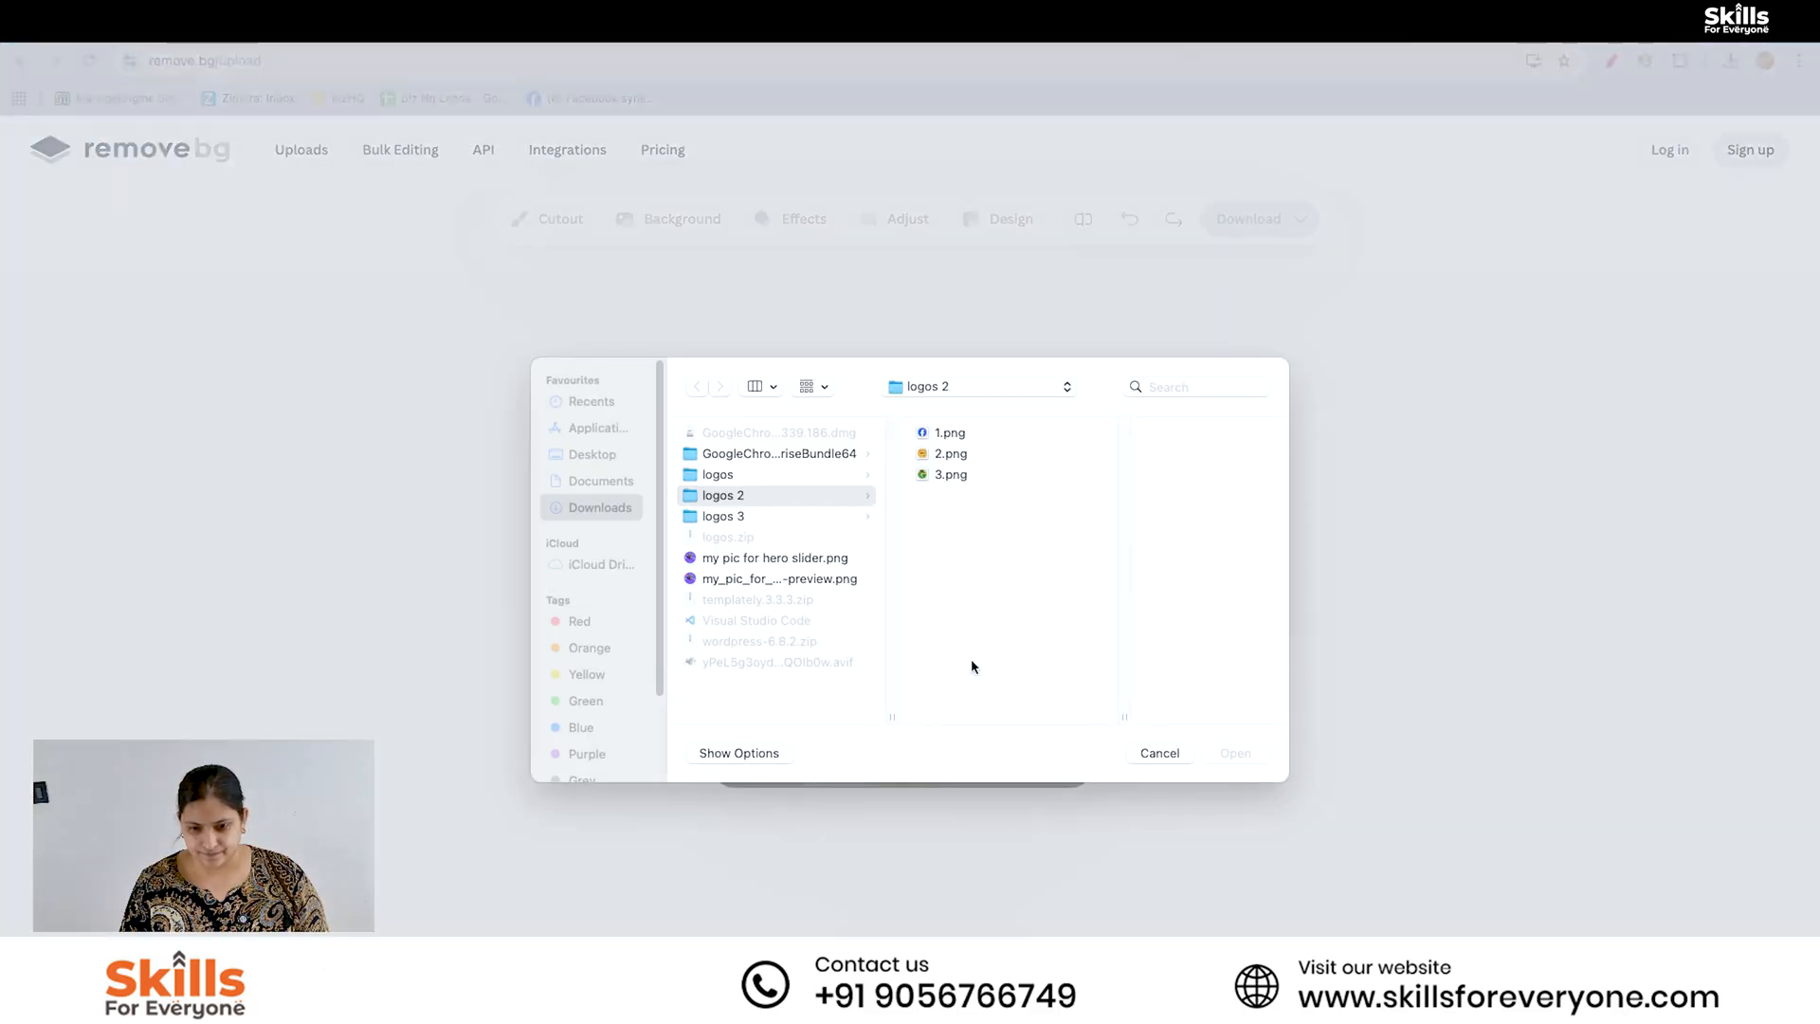
click(951, 474)
click(1213, 755)
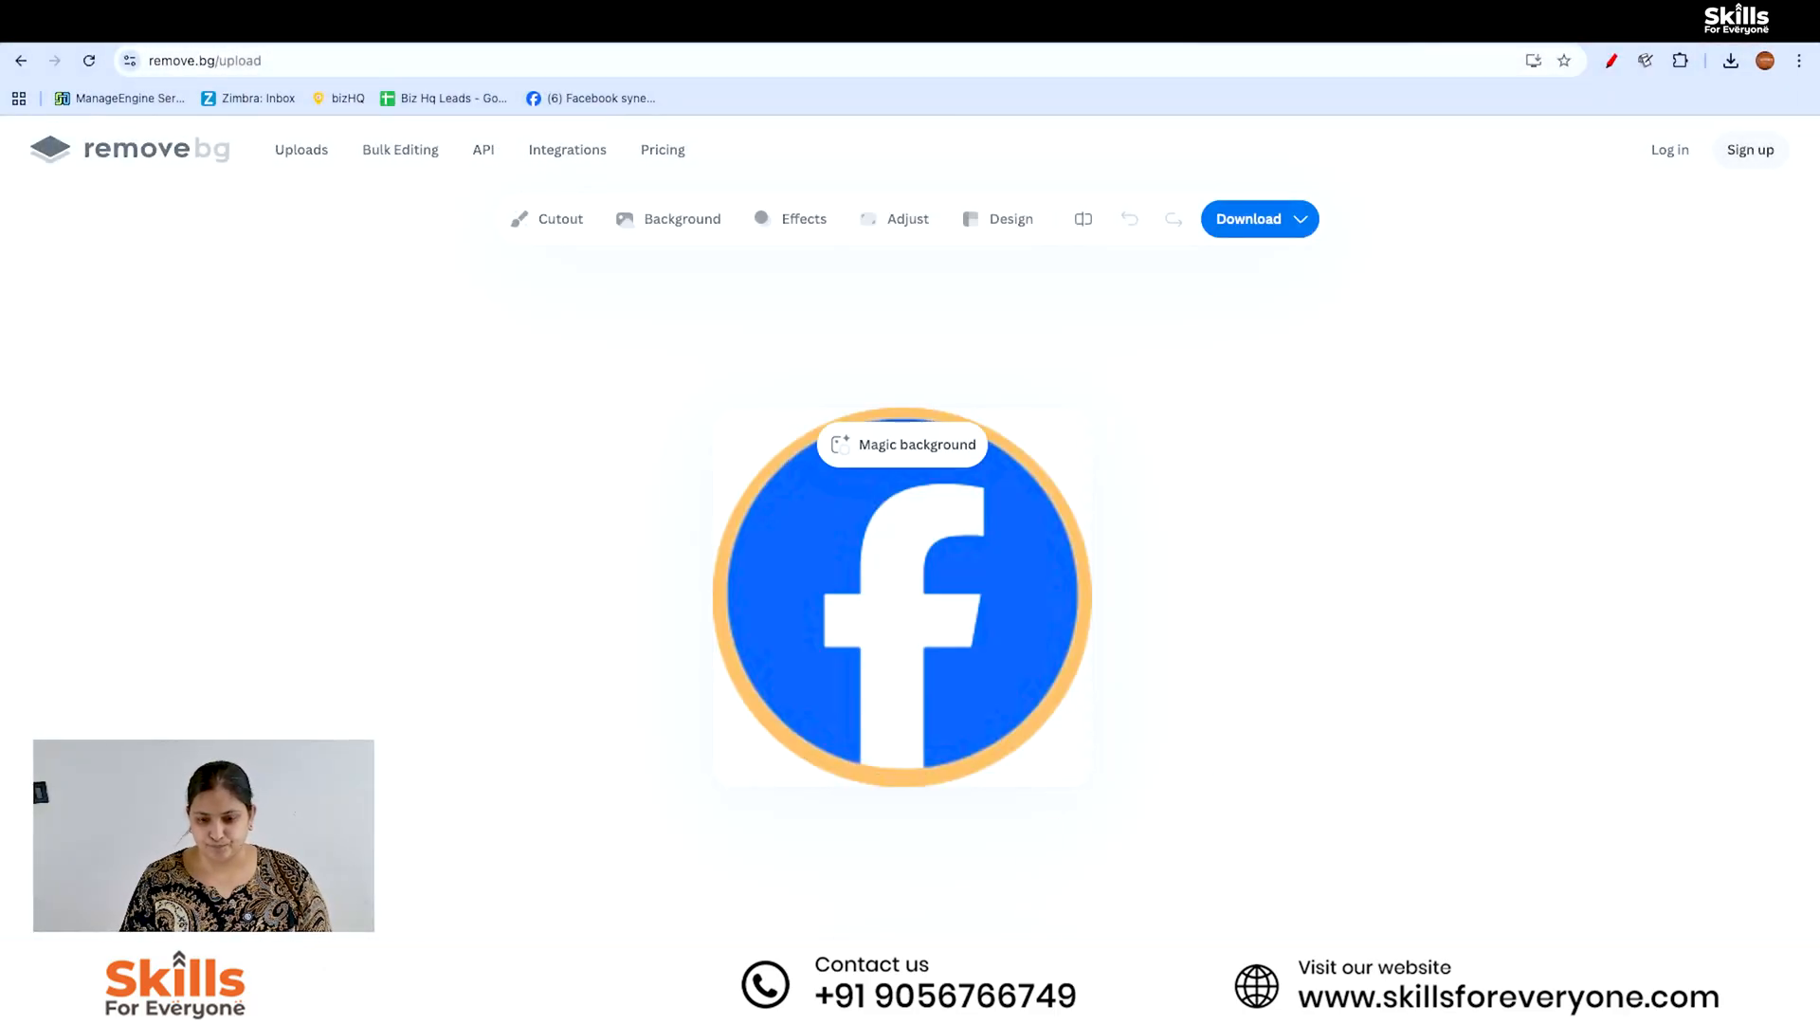
- Download the free 200 x 200 preview versions of all three background-free logos
click(1266, 222)
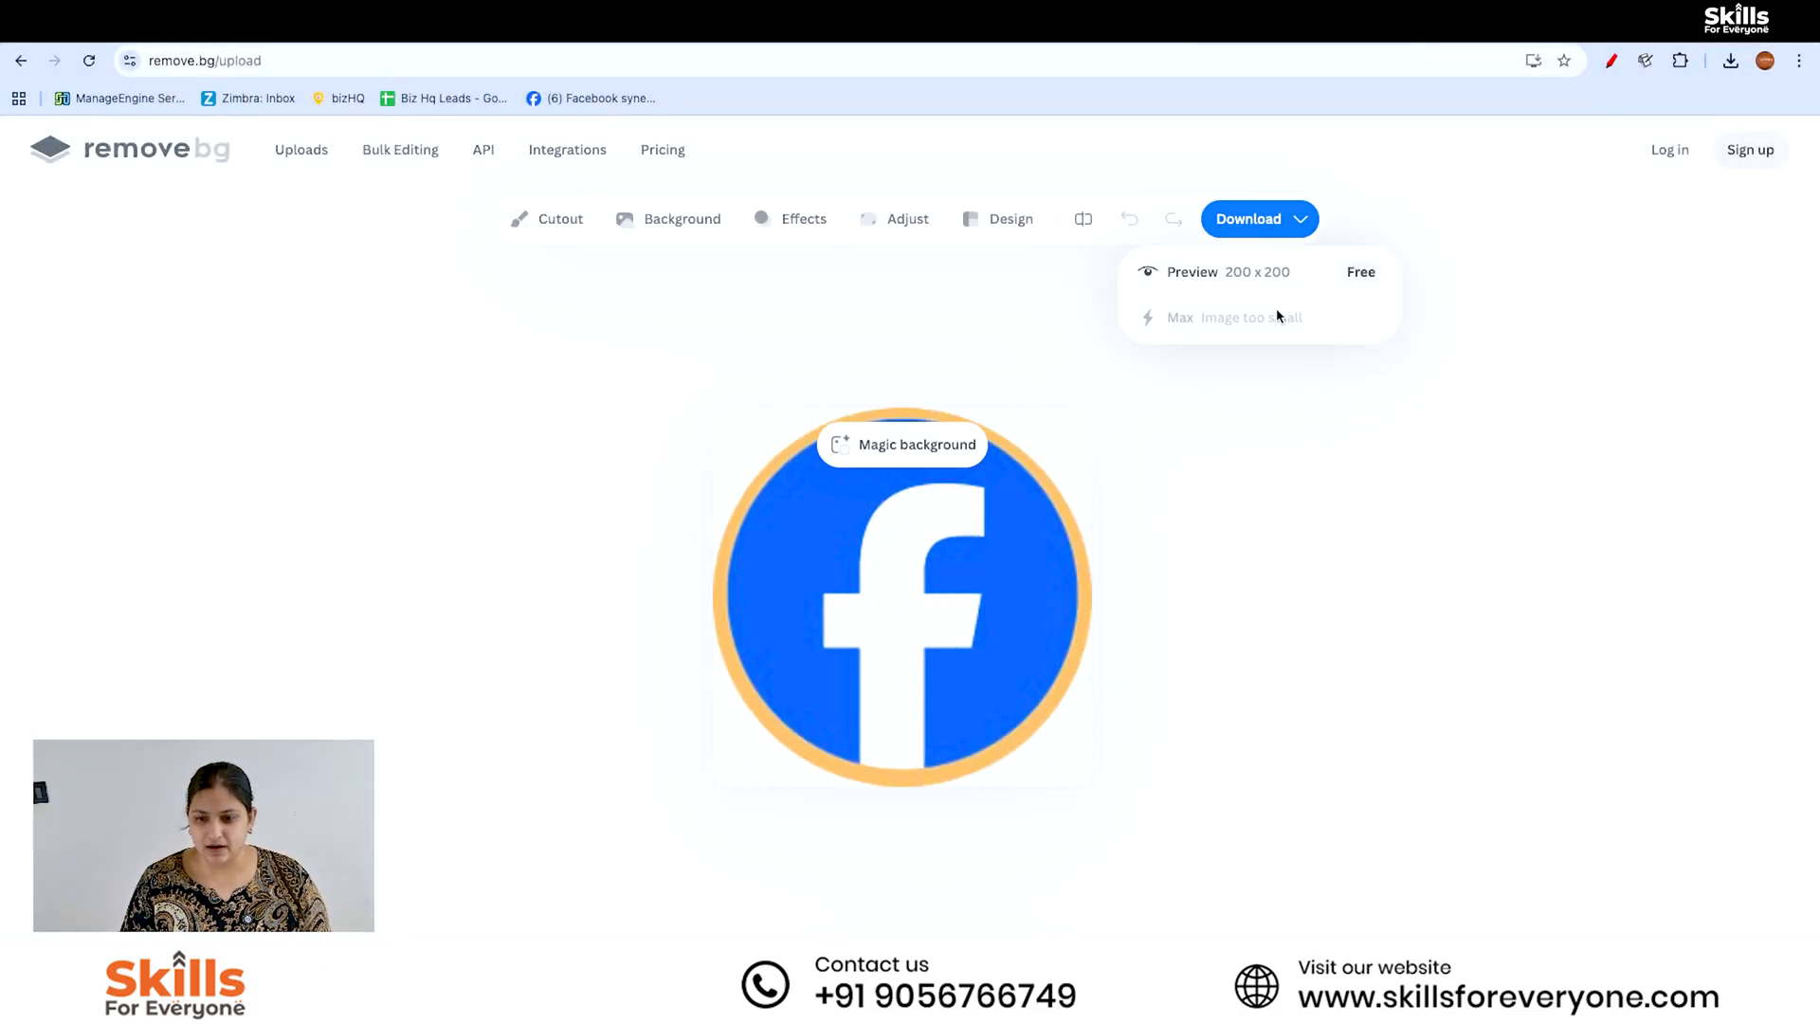
click(1259, 276)
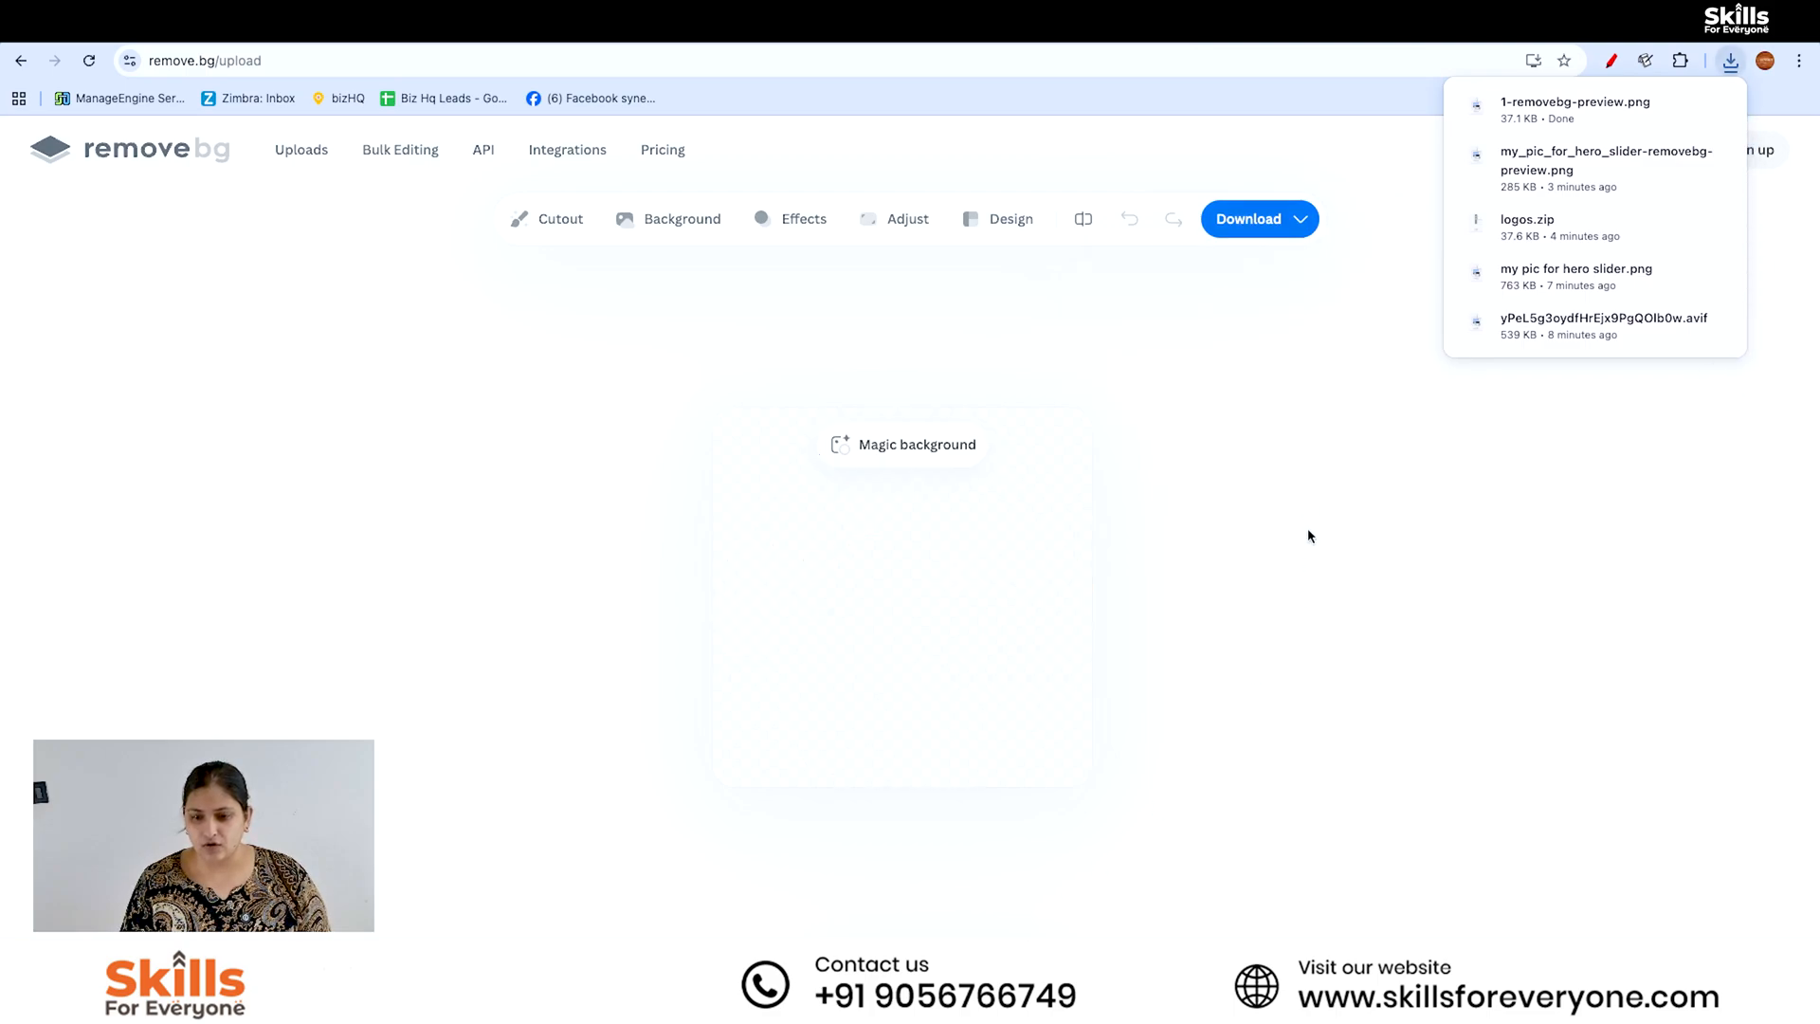
click(1252, 219)
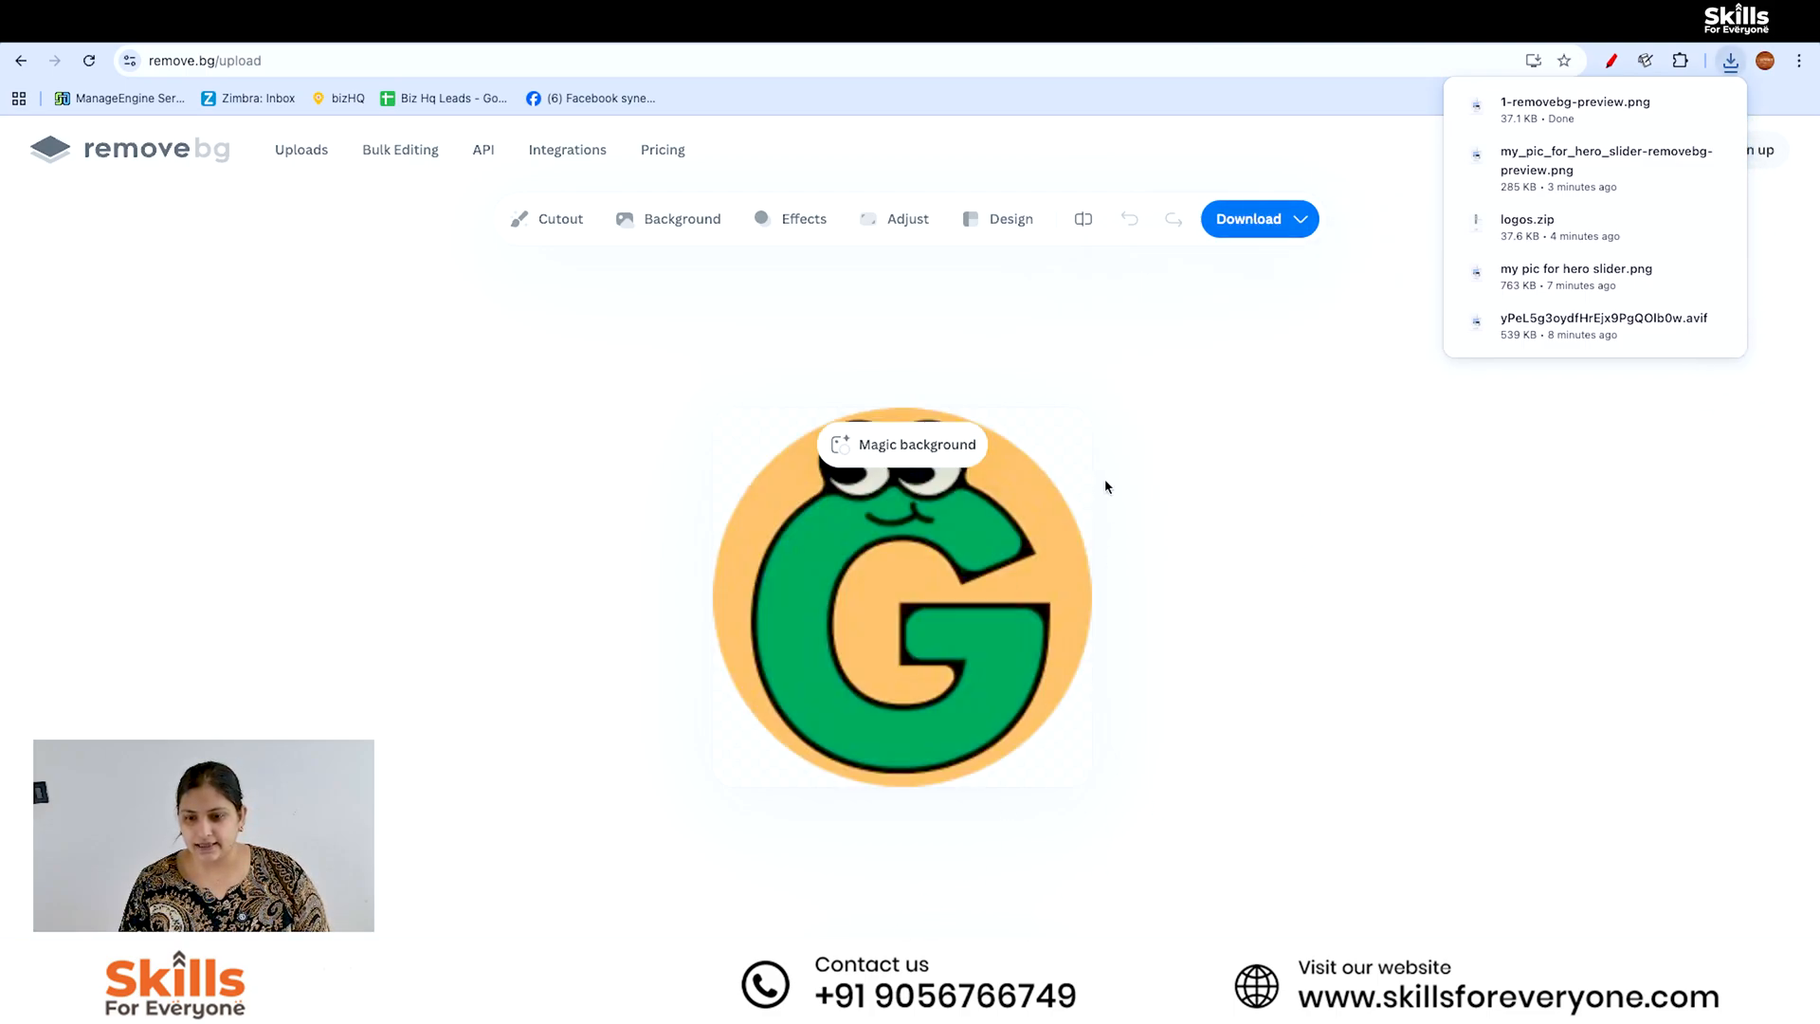
click(1109, 488)
click(1261, 219)
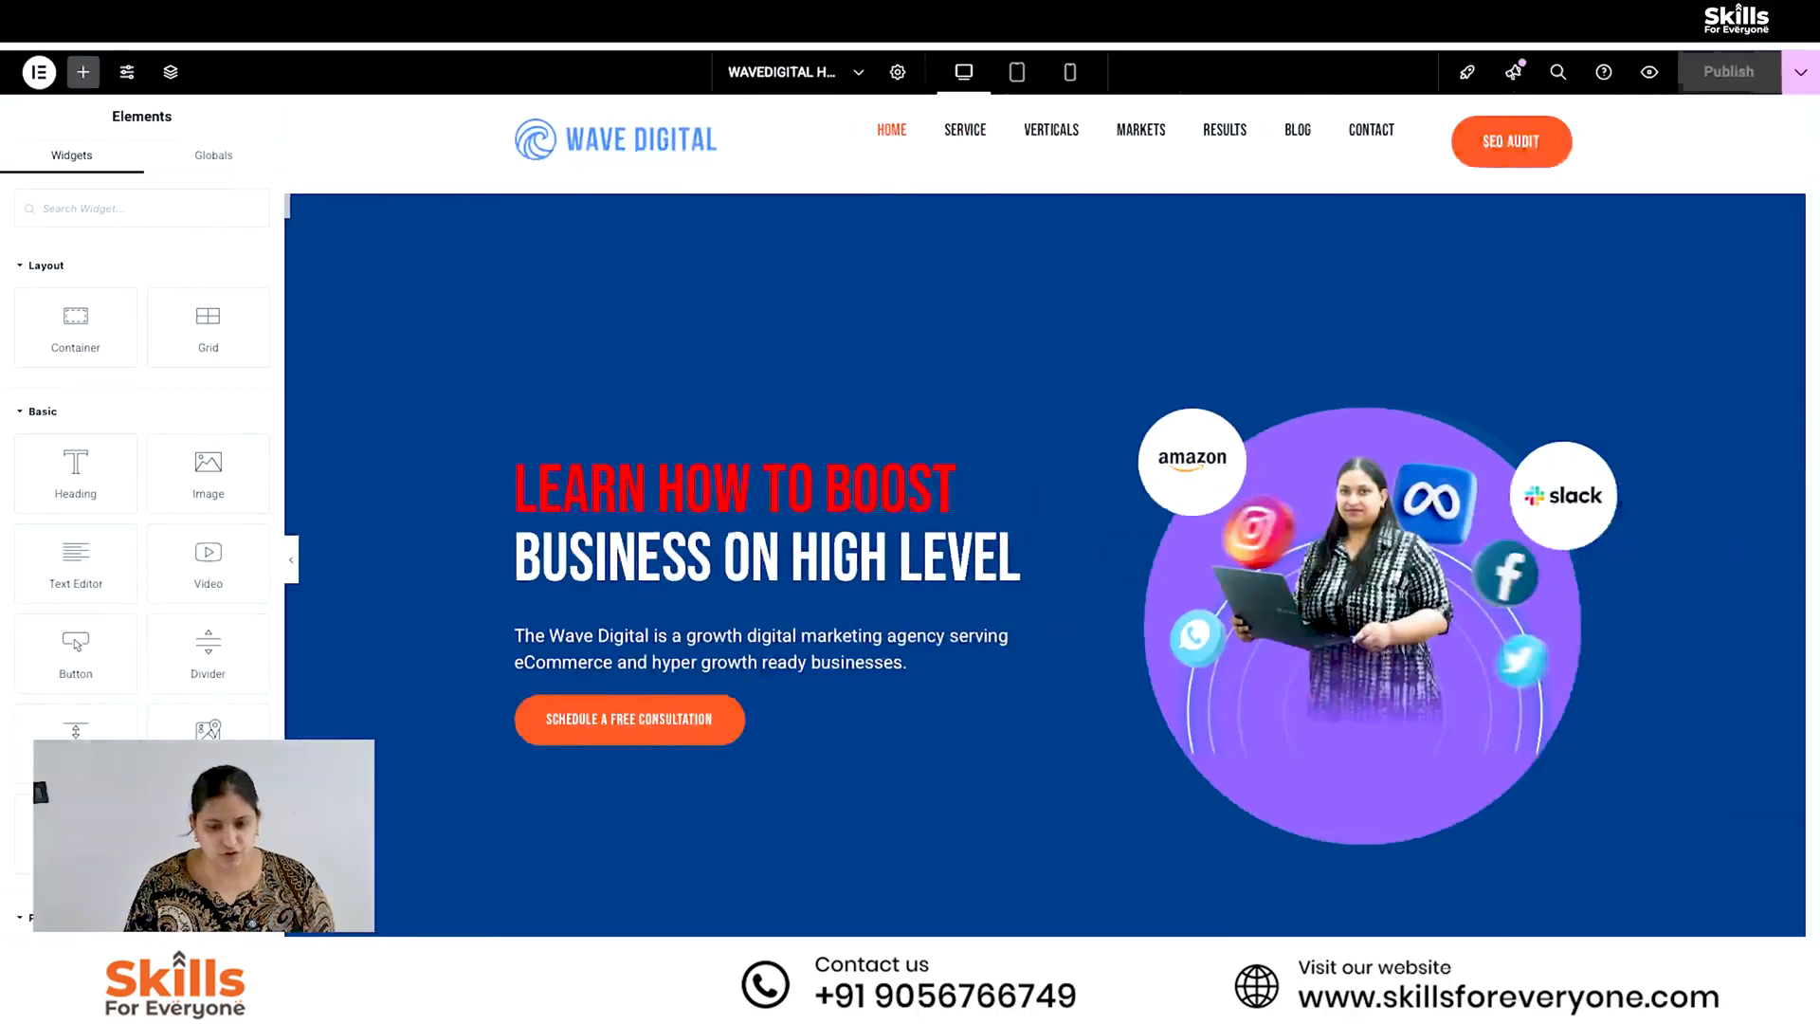
- In Elementor, replace the hero section's Amazon logo with an upload of "1-removebg-preview.png" from Downloads
click(1176, 458)
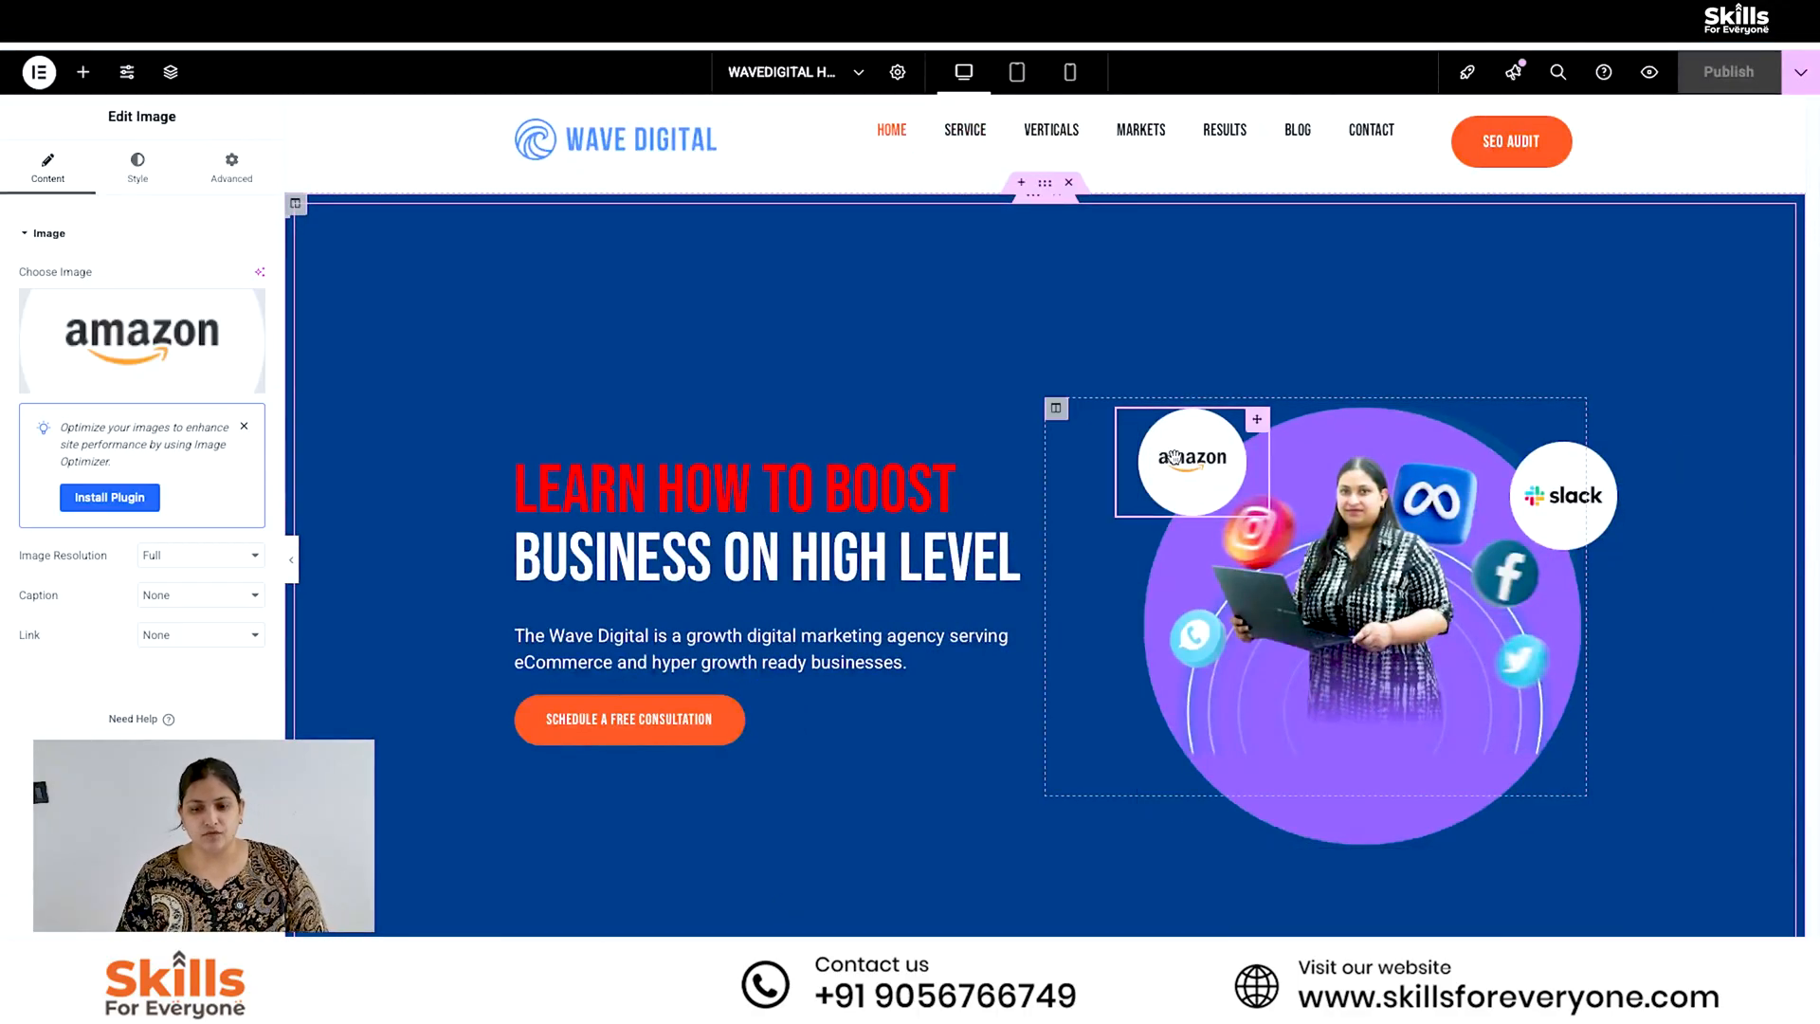
click(180, 349)
click(269, 140)
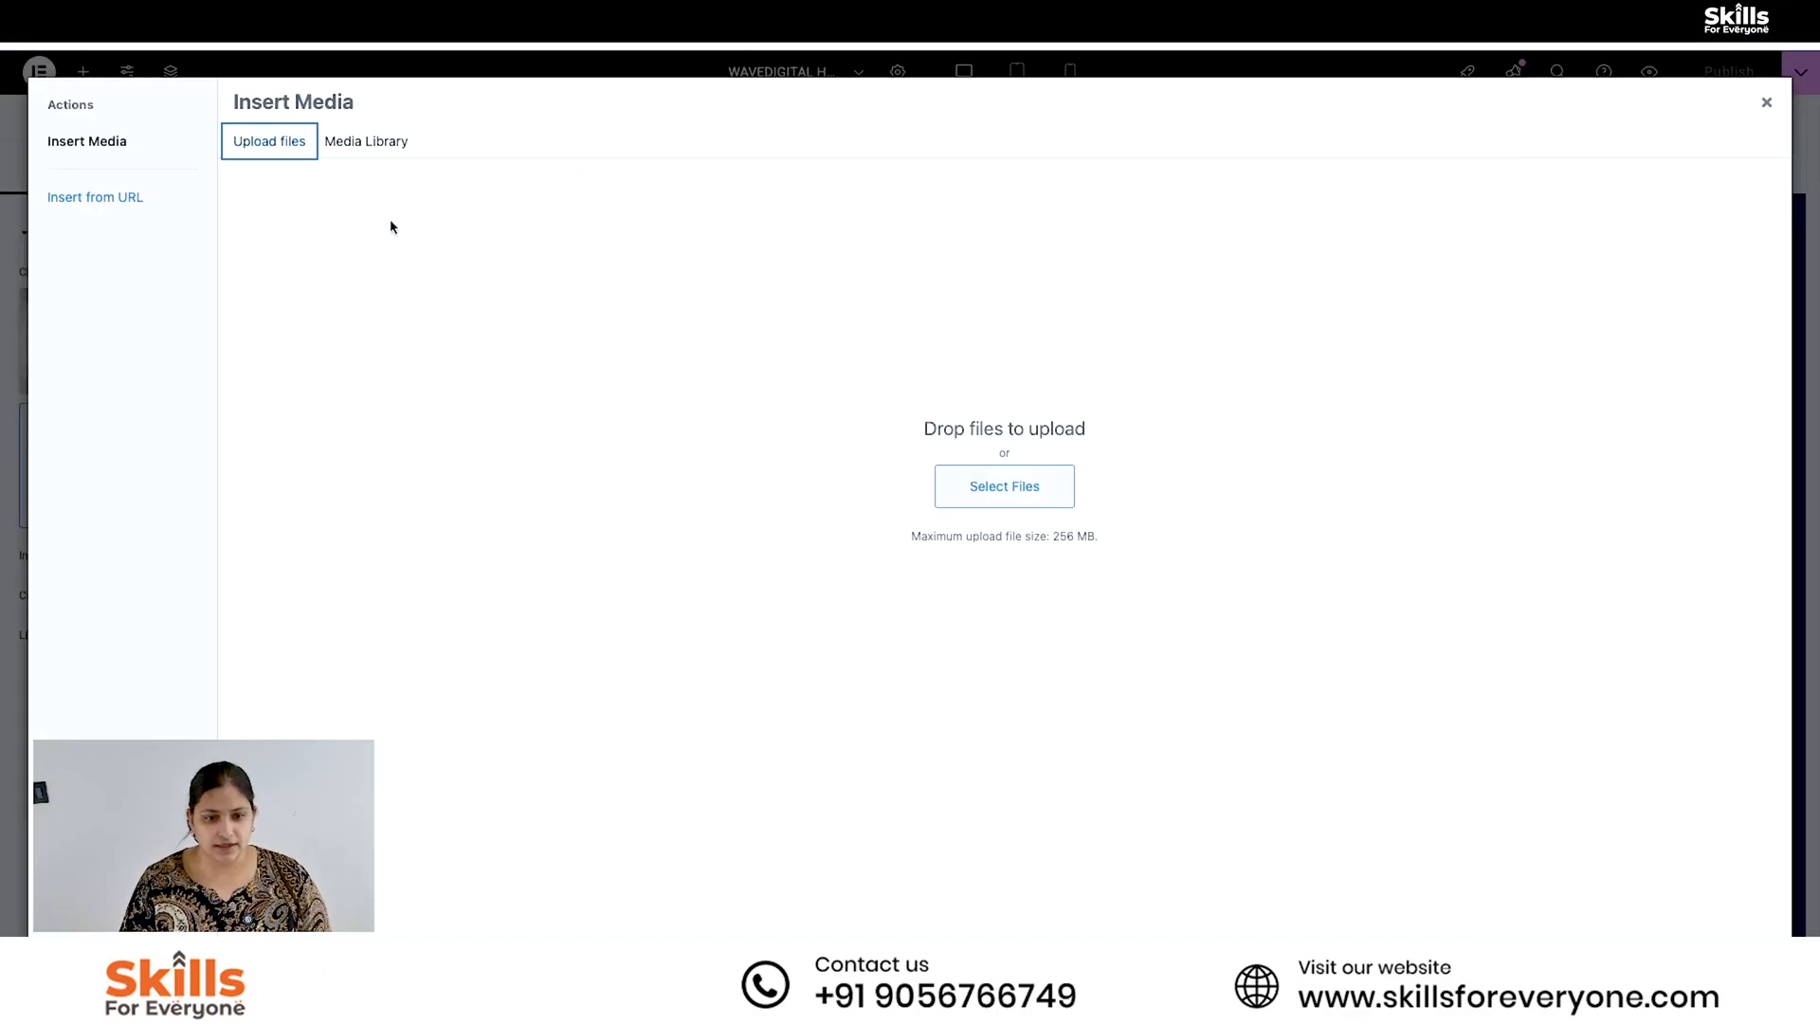
click(999, 501)
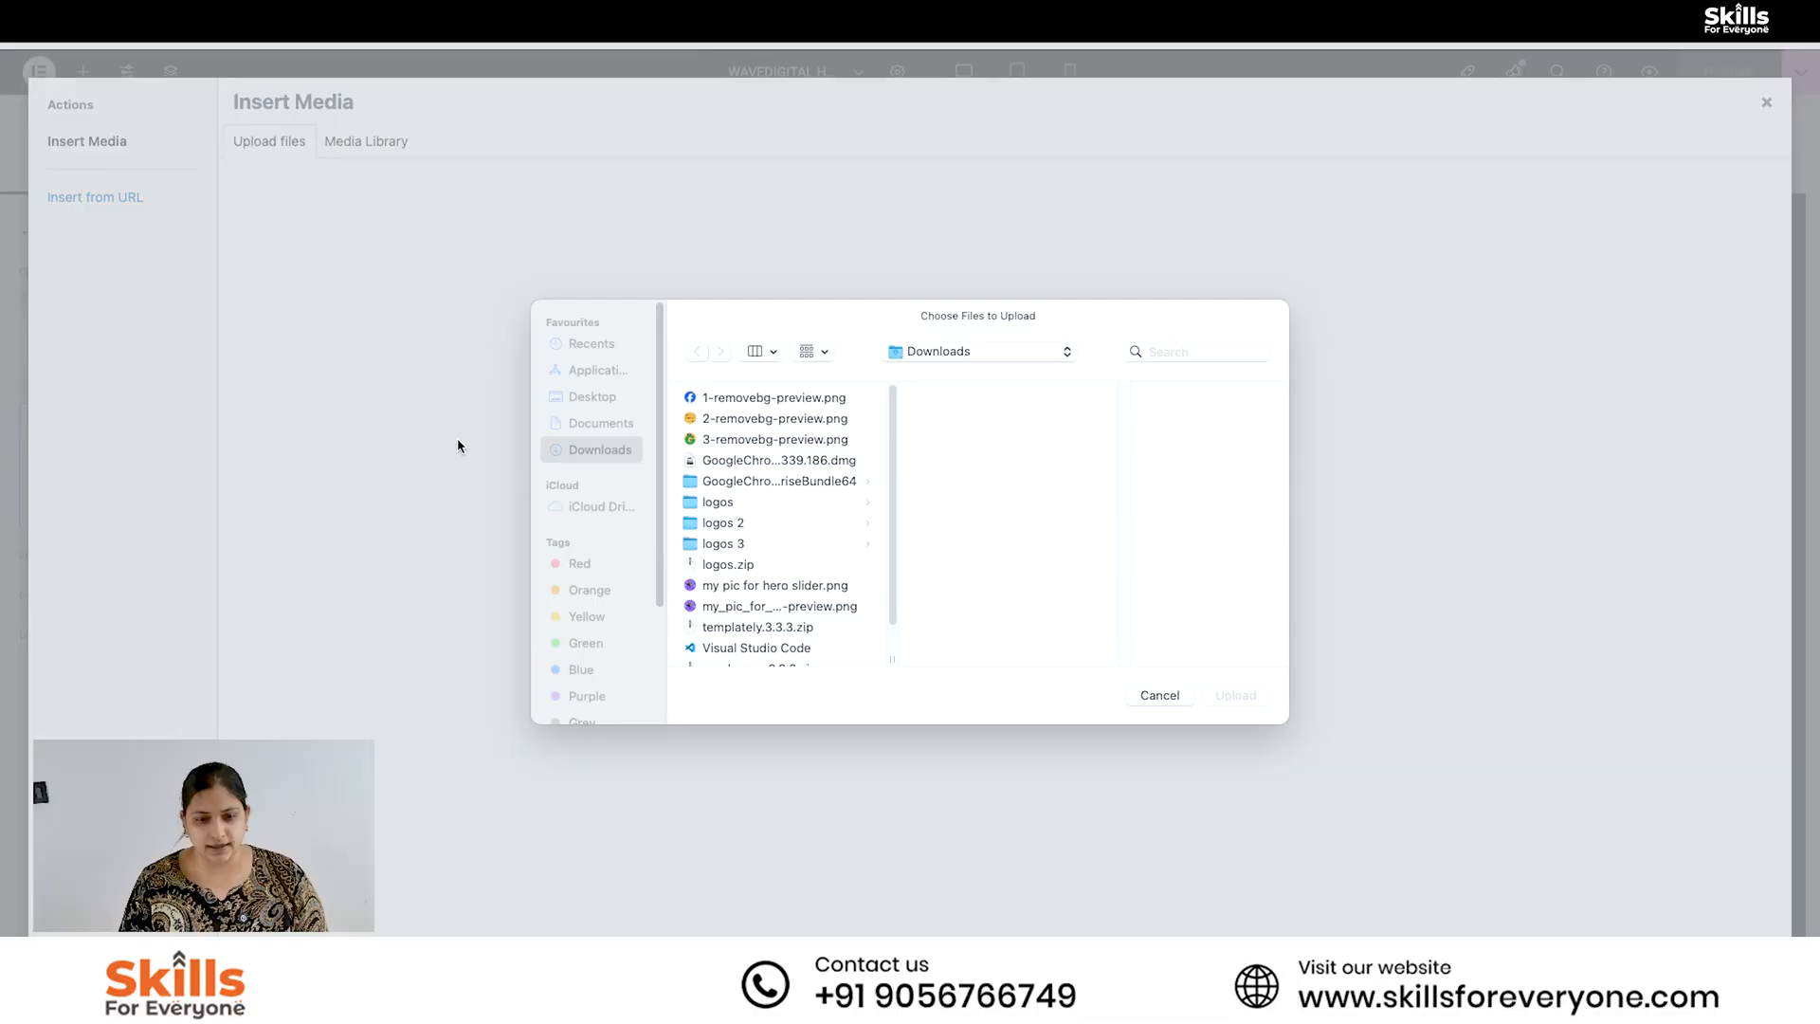
click(800, 402)
click(1236, 695)
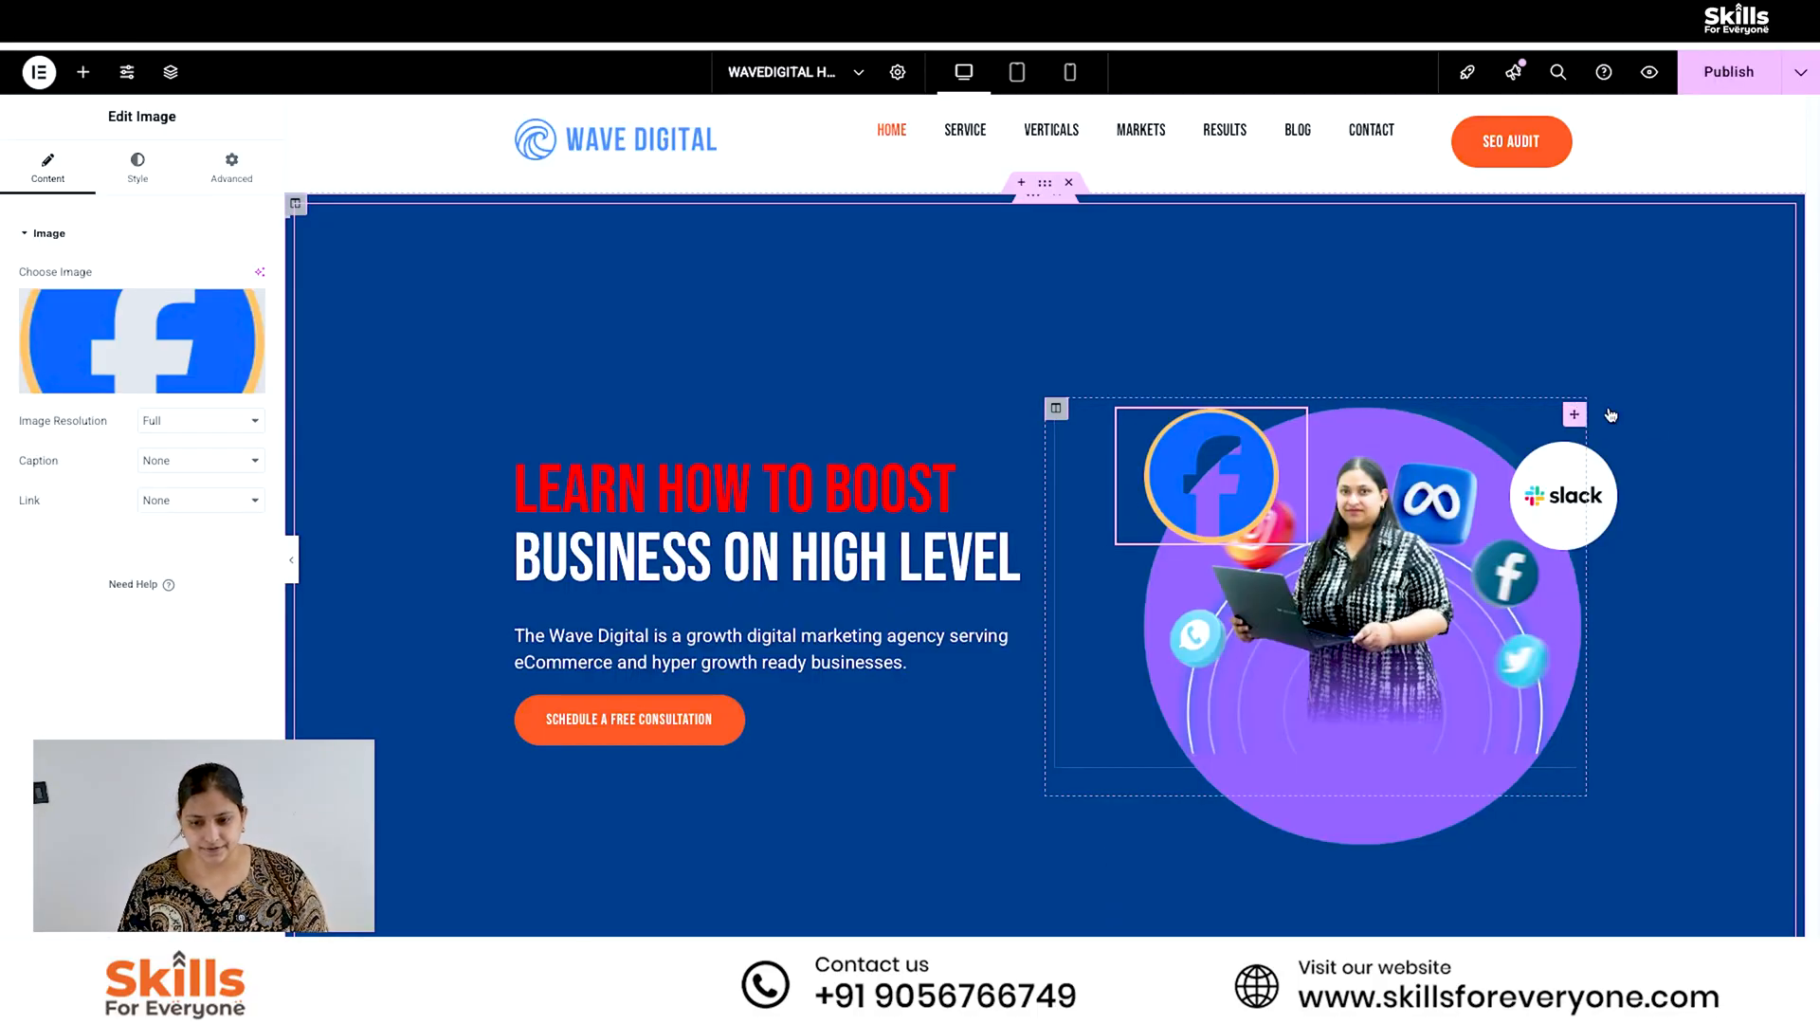
- Replace the hero section's Slack logo with an upload of "3-removebg-preview.png" from Downloads
click(1213, 474)
click(1005, 484)
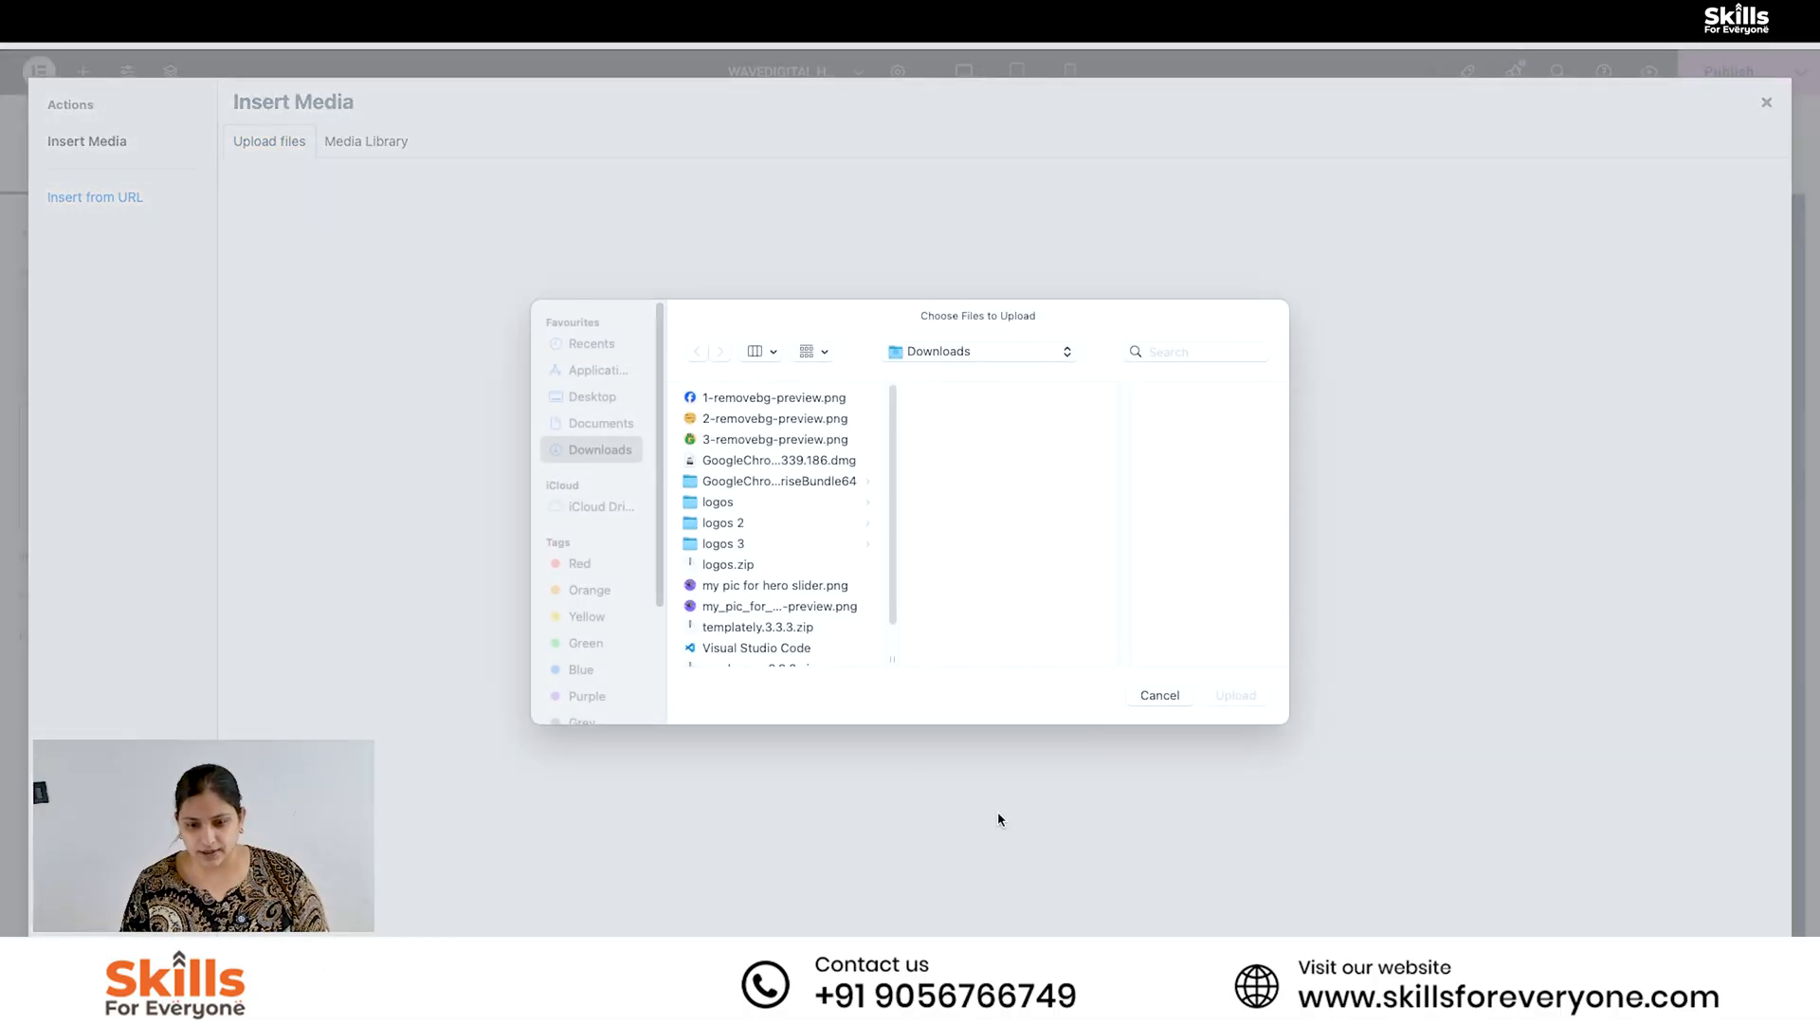
click(775, 439)
click(1236, 695)
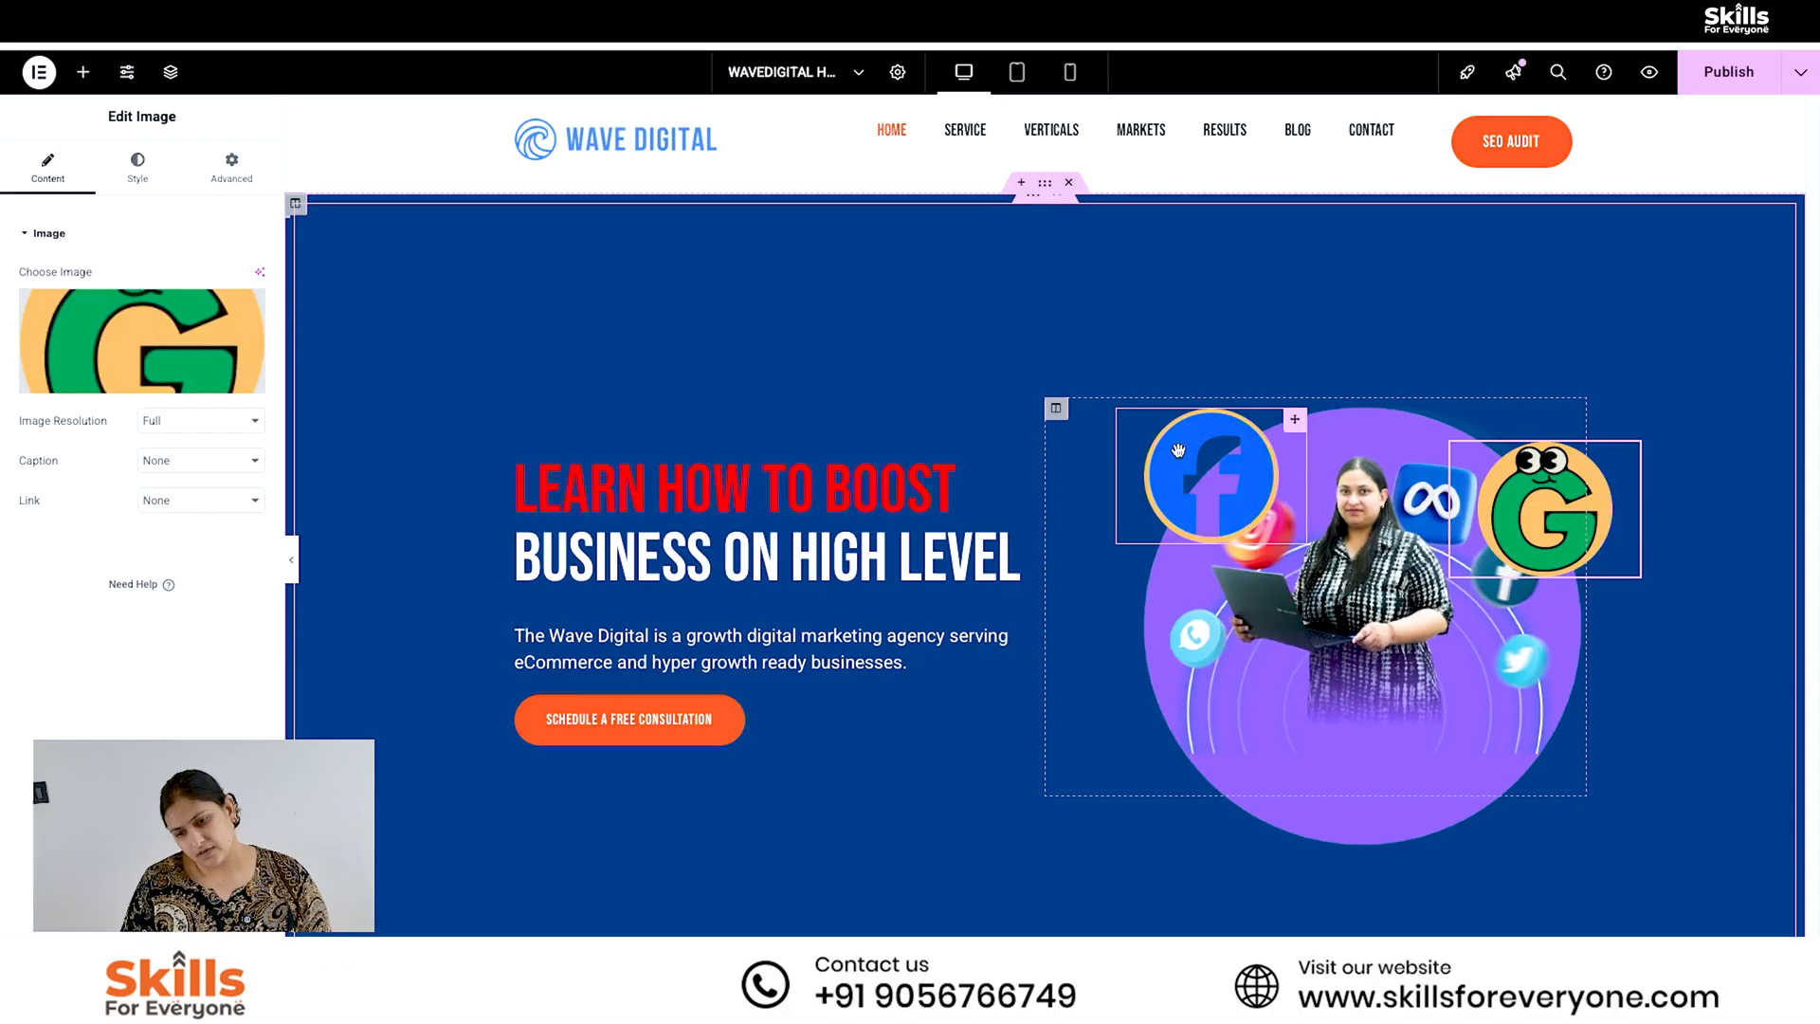
- Move the Facebook logo up above the hero circle's upper-left edge and replace its image with an upload of "2-removebg-preview.png"
mouse_move(1178, 450)
mouse_down()
mouse_move(1135, 531)
mouse_move(1138, 706)
mouse_move(1125, 697)
mouse_move(1306, 845)
mouse_move(1278, 837)
mouse_move(1133, 497)
mouse_move(1205, 444)
mouse_up()
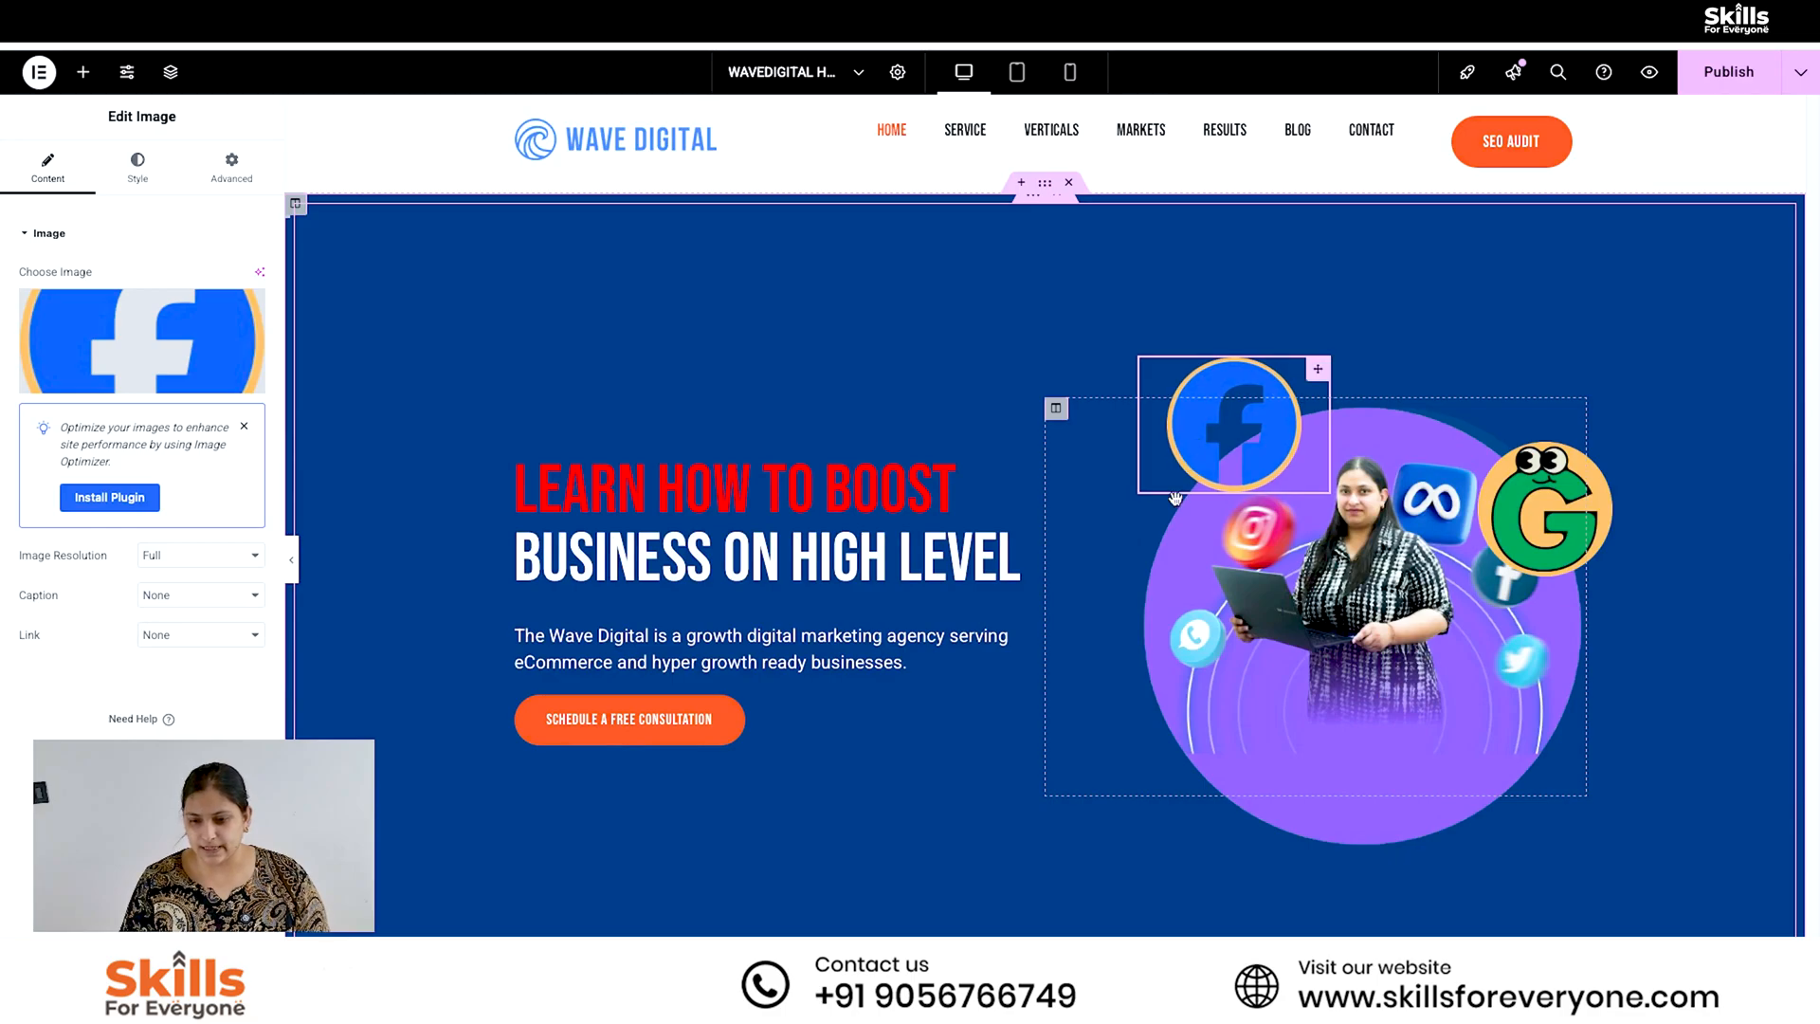
click(163, 354)
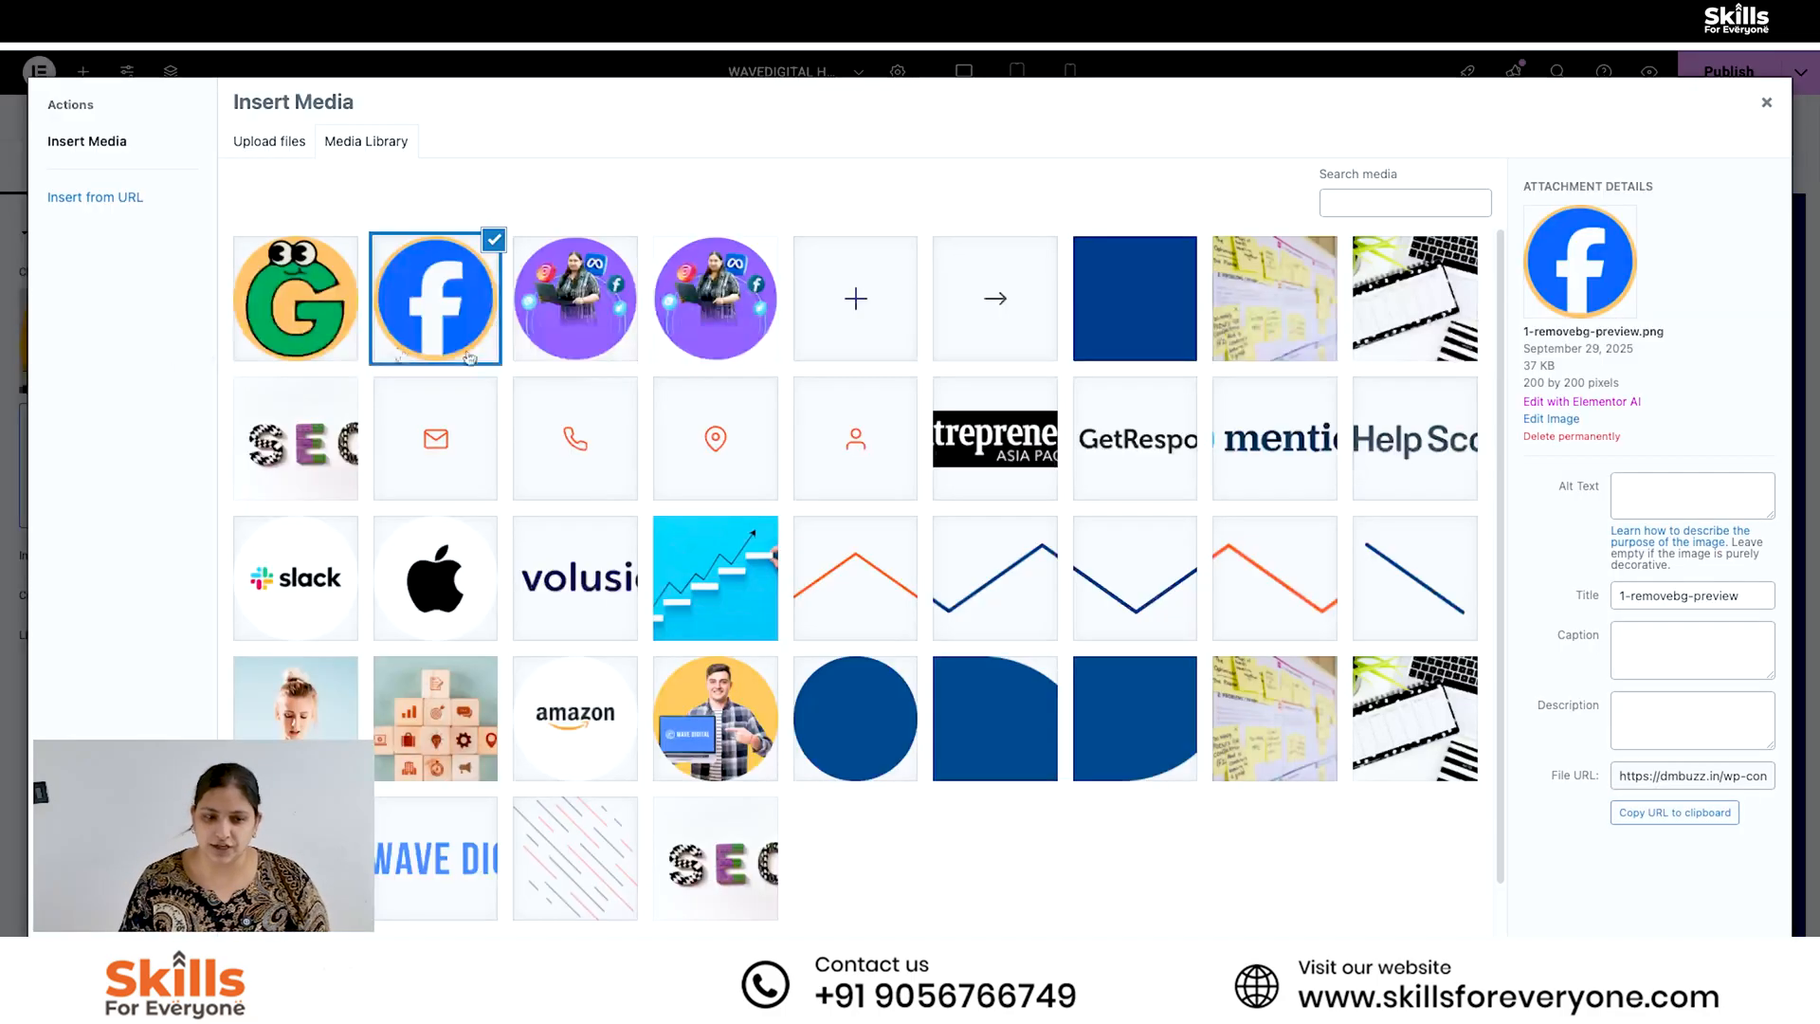
click(269, 140)
click(1051, 488)
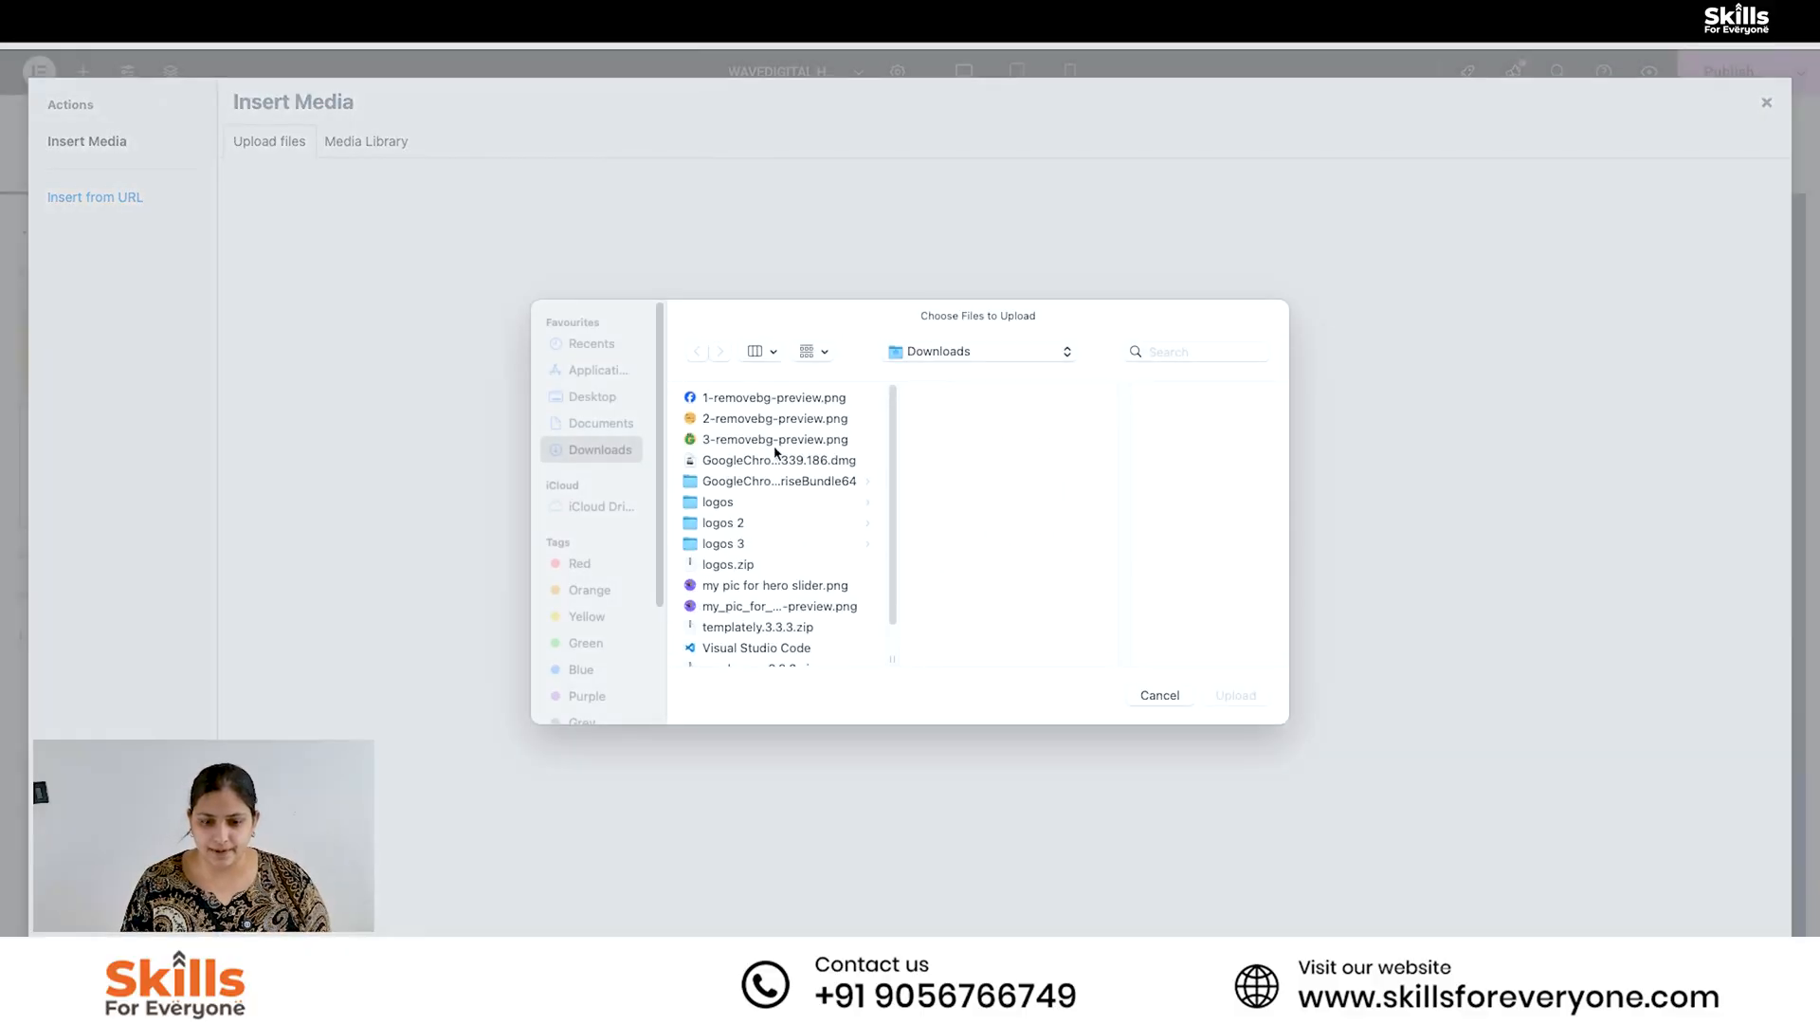
click(775, 417)
click(1242, 704)
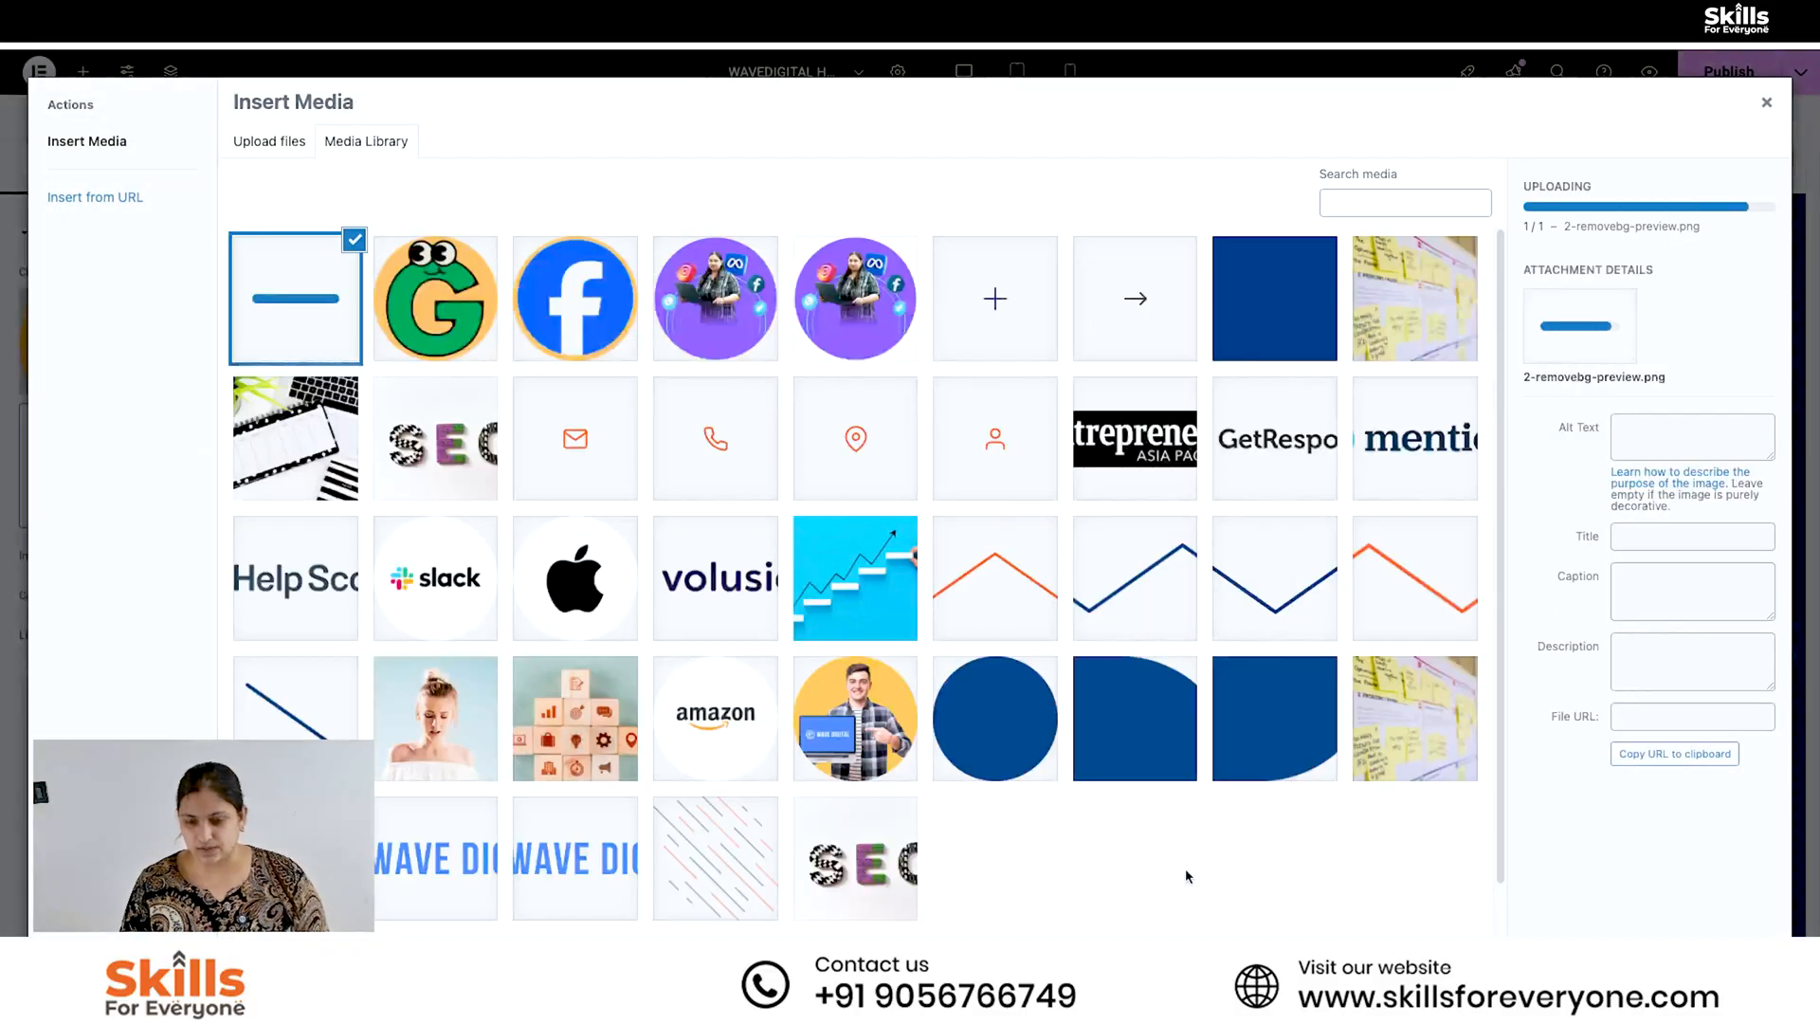
click(1740, 959)
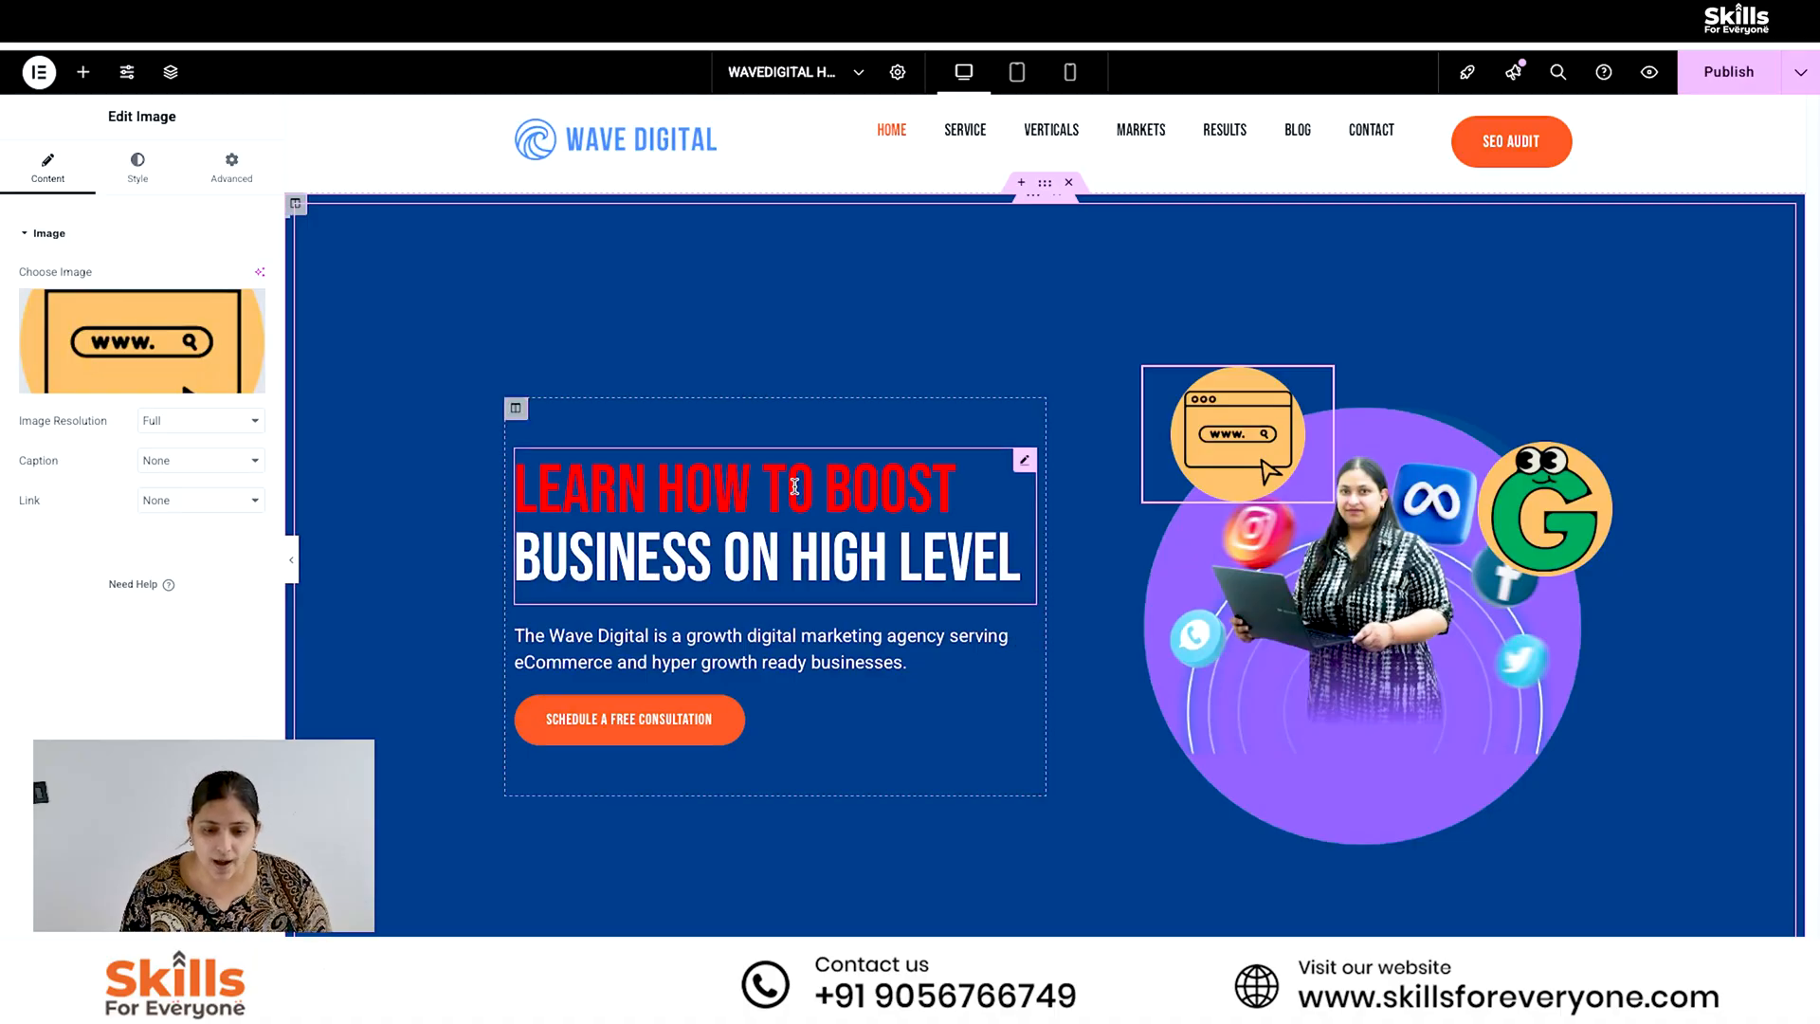
- Examine the editing settings of the hero's dual color heading, description text and "Schedule a free consultation" button
click(794, 487)
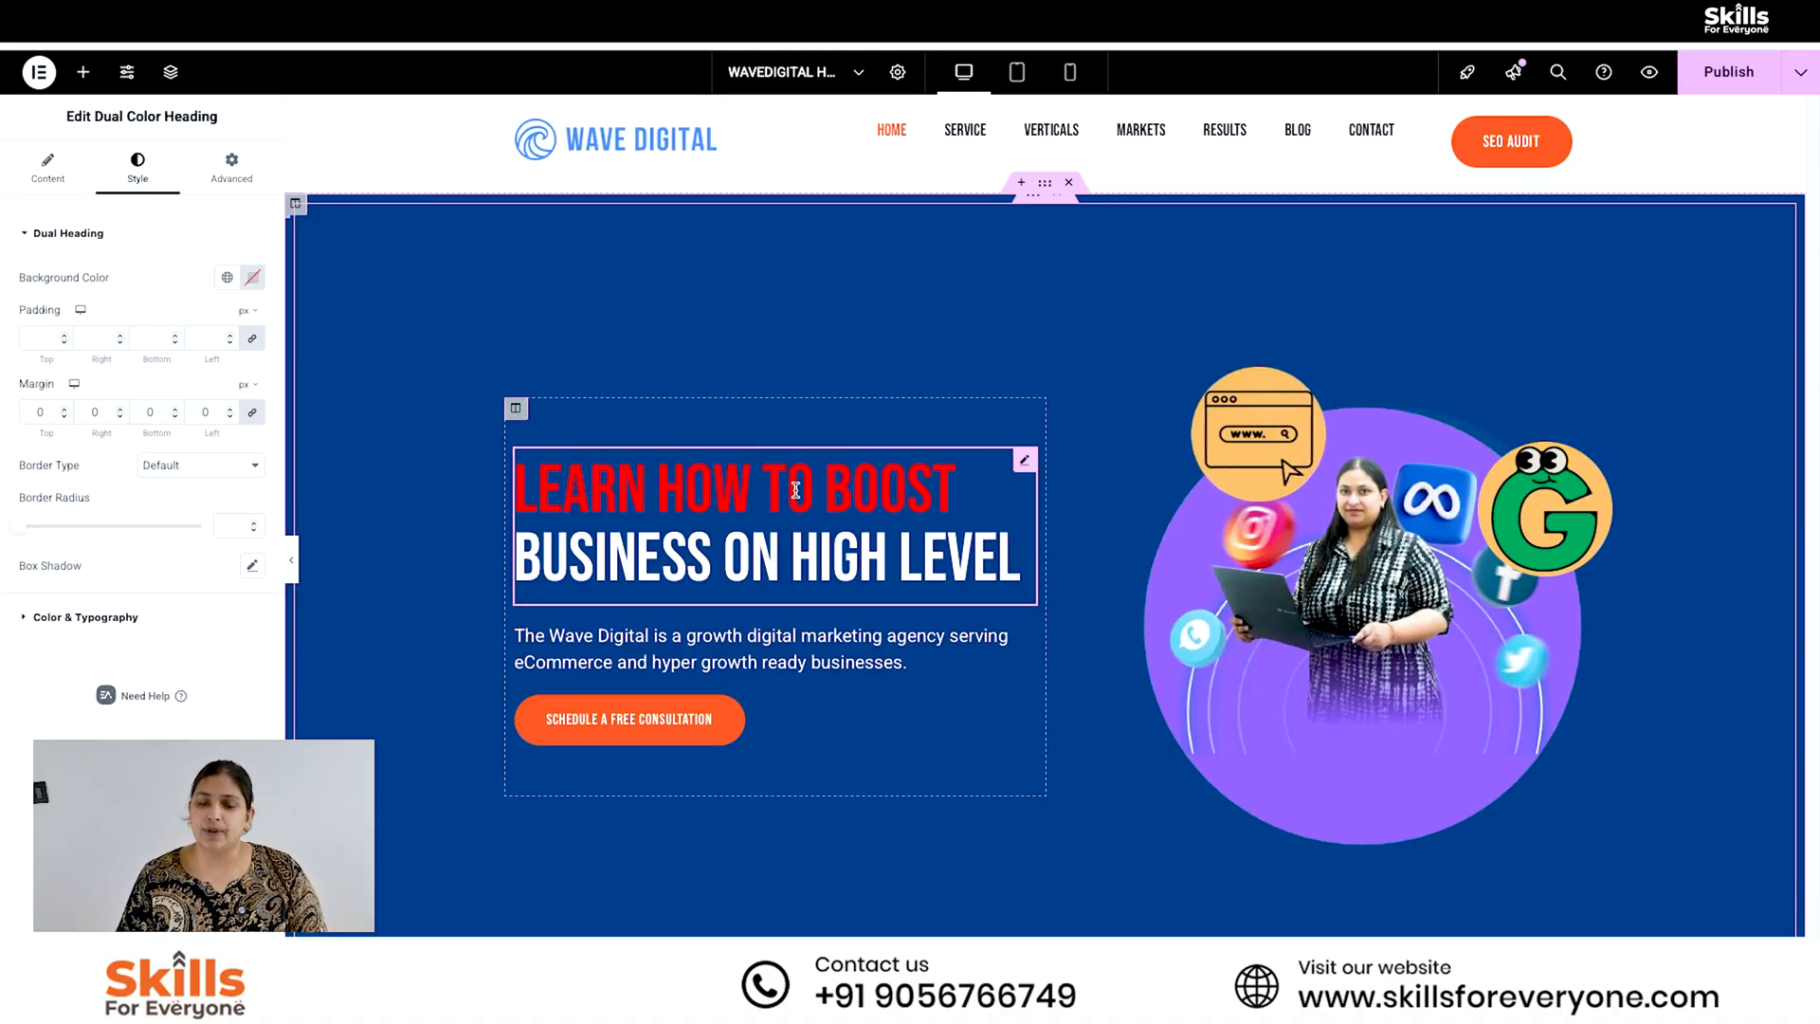
click(807, 635)
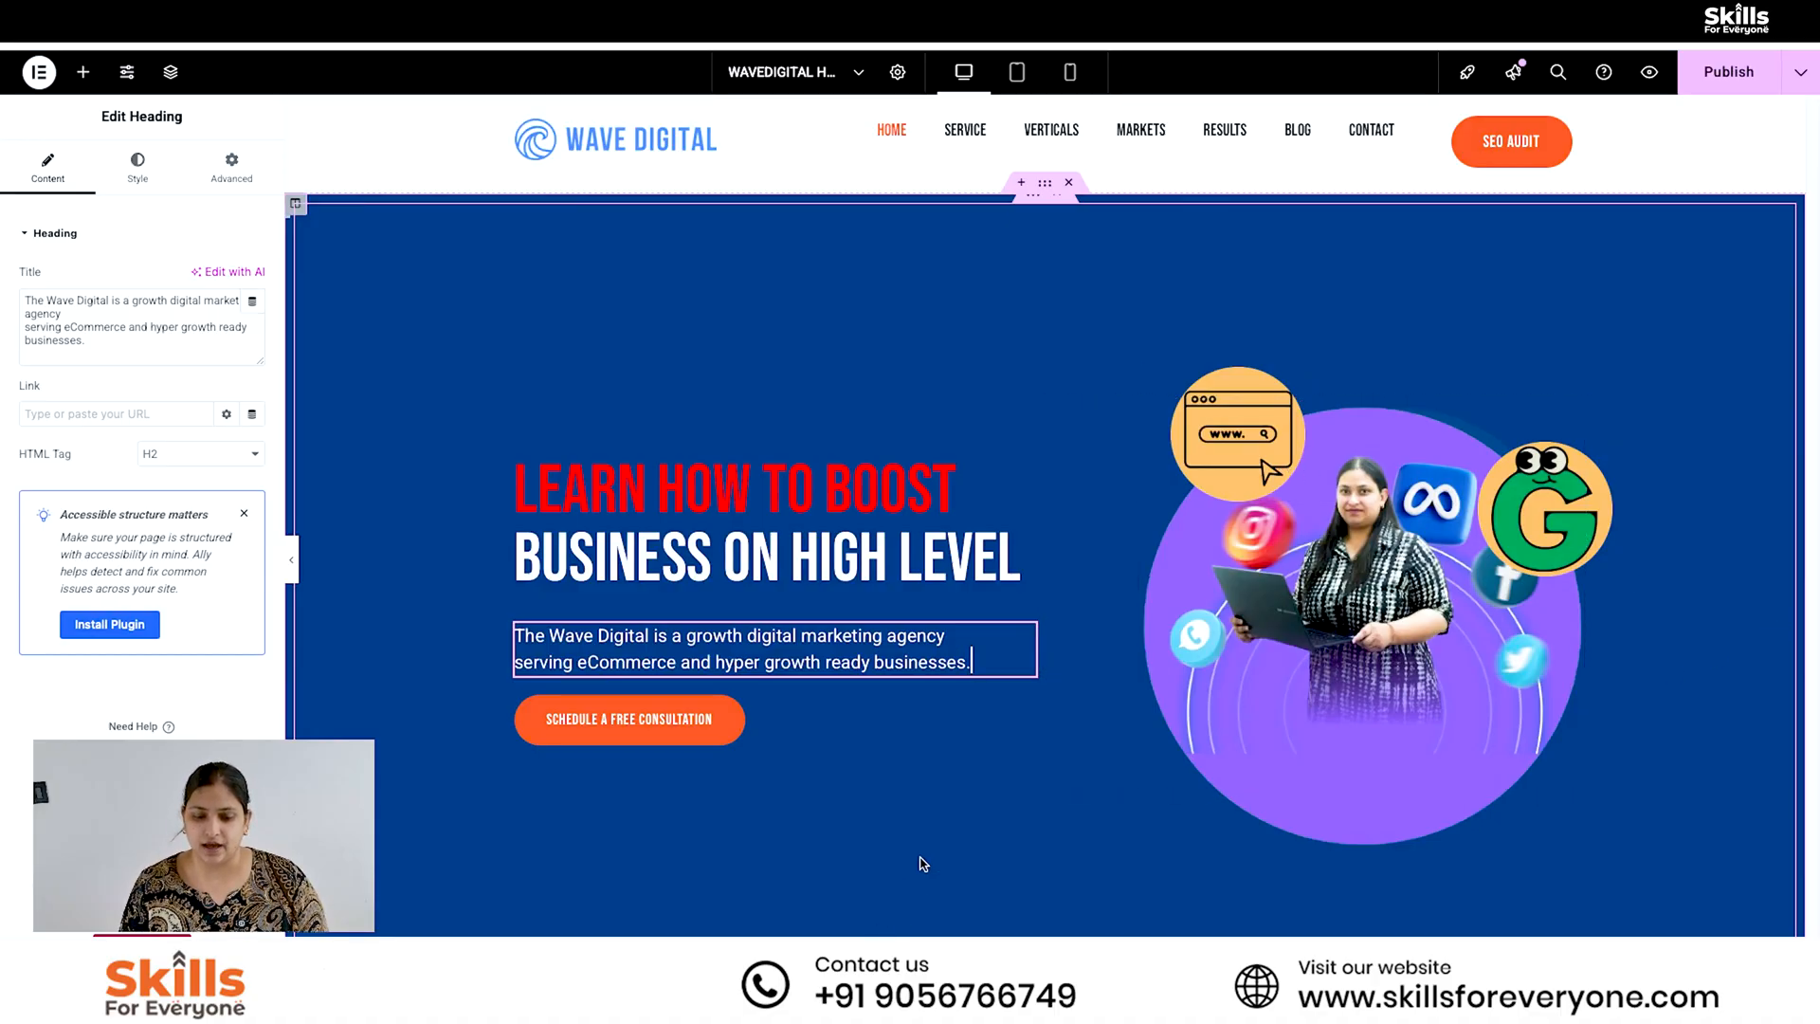
click(680, 739)
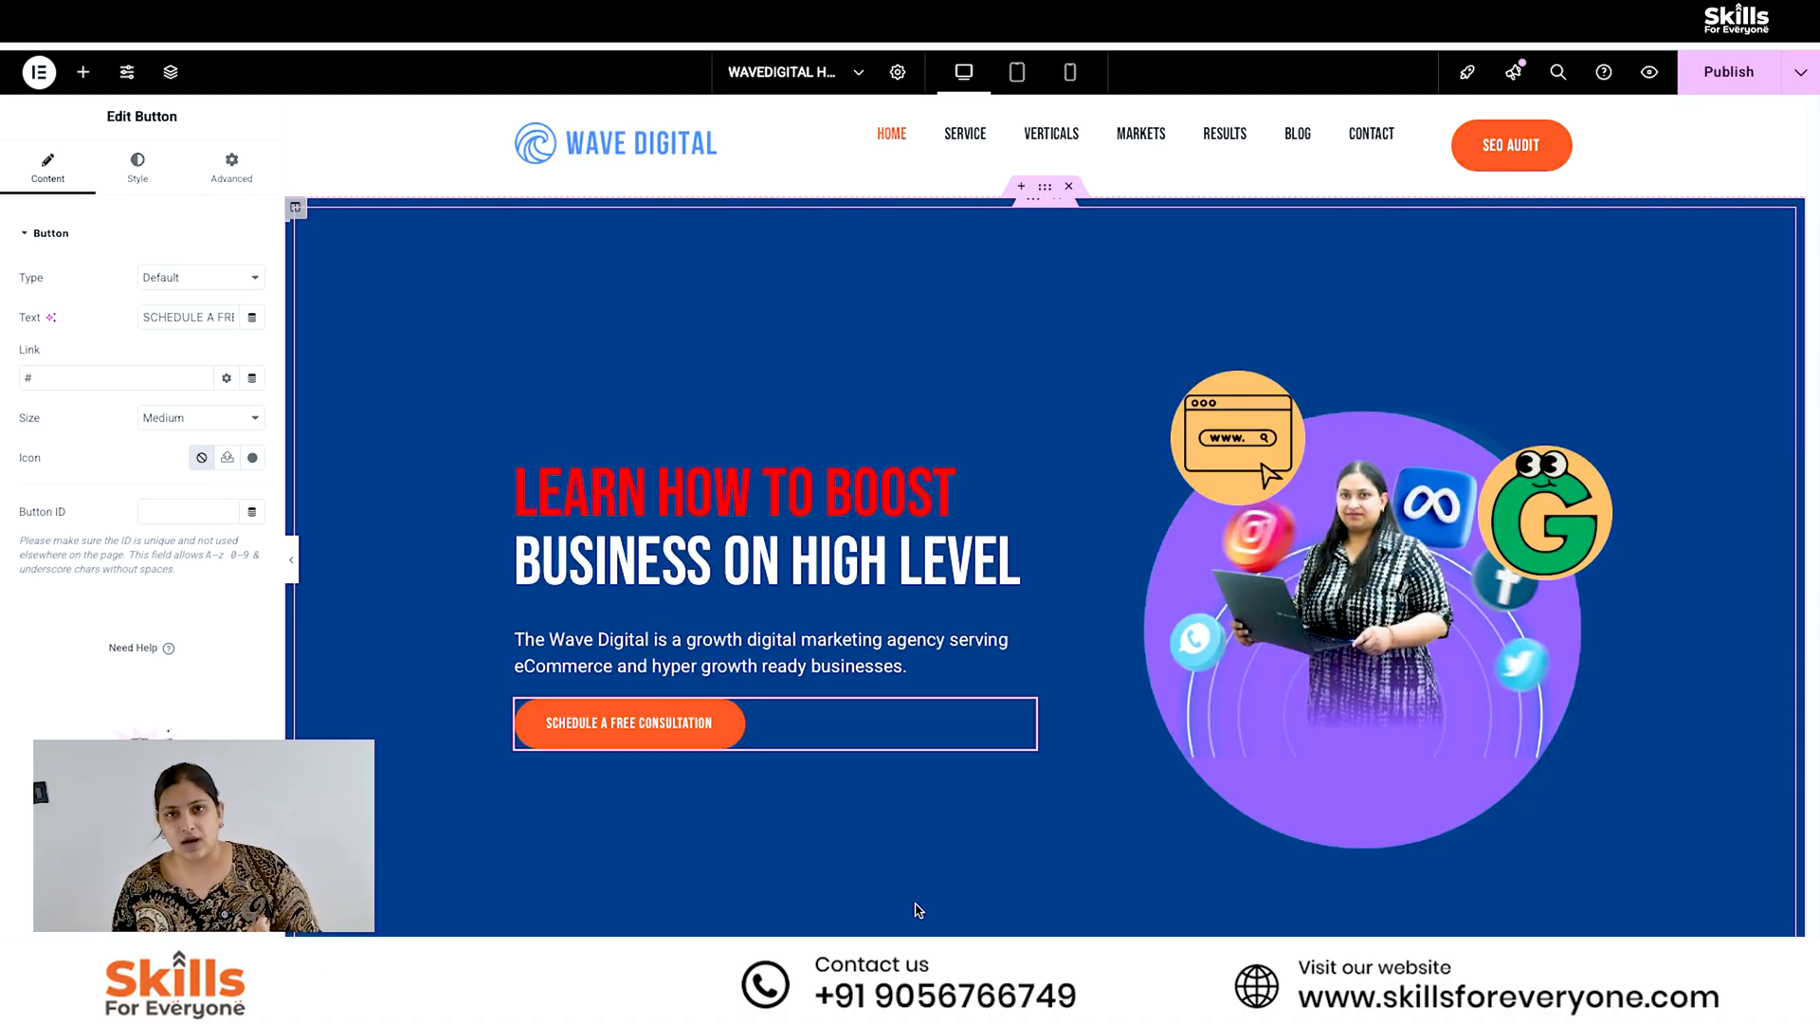
- Change the hero section button's text to "Consult Now"
triple_click(184, 314)
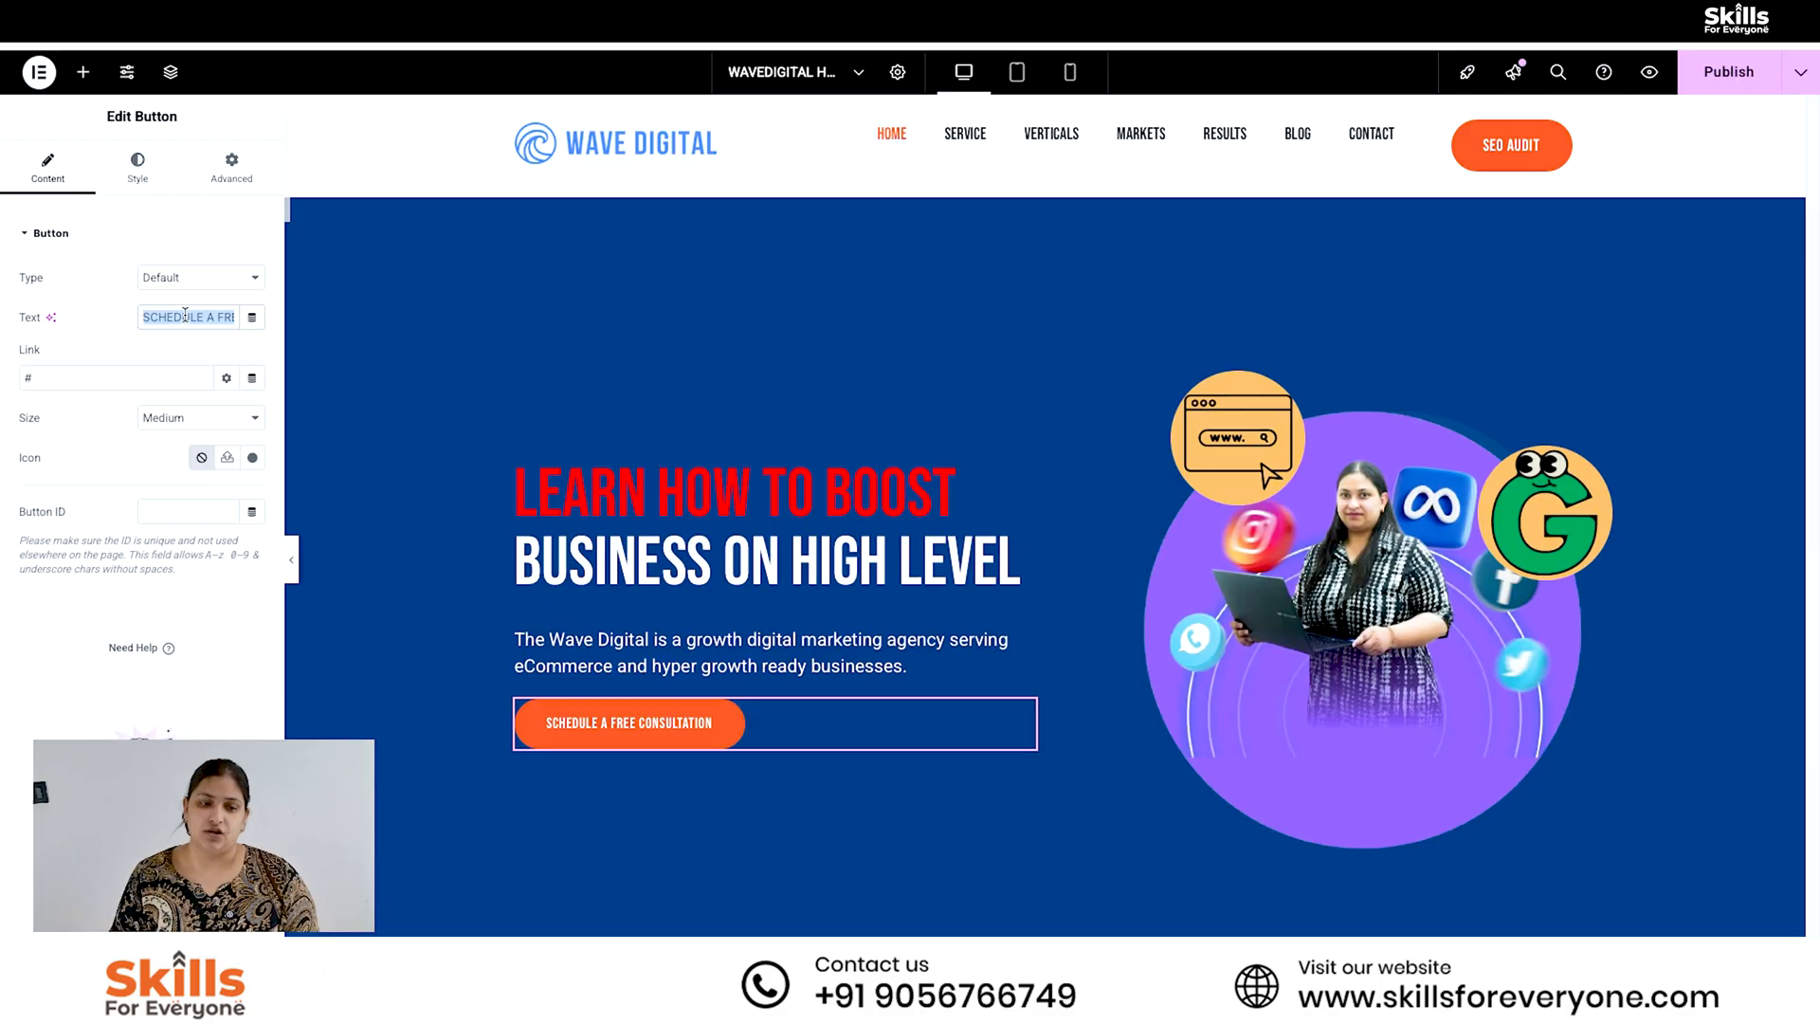
key(BackSpace)
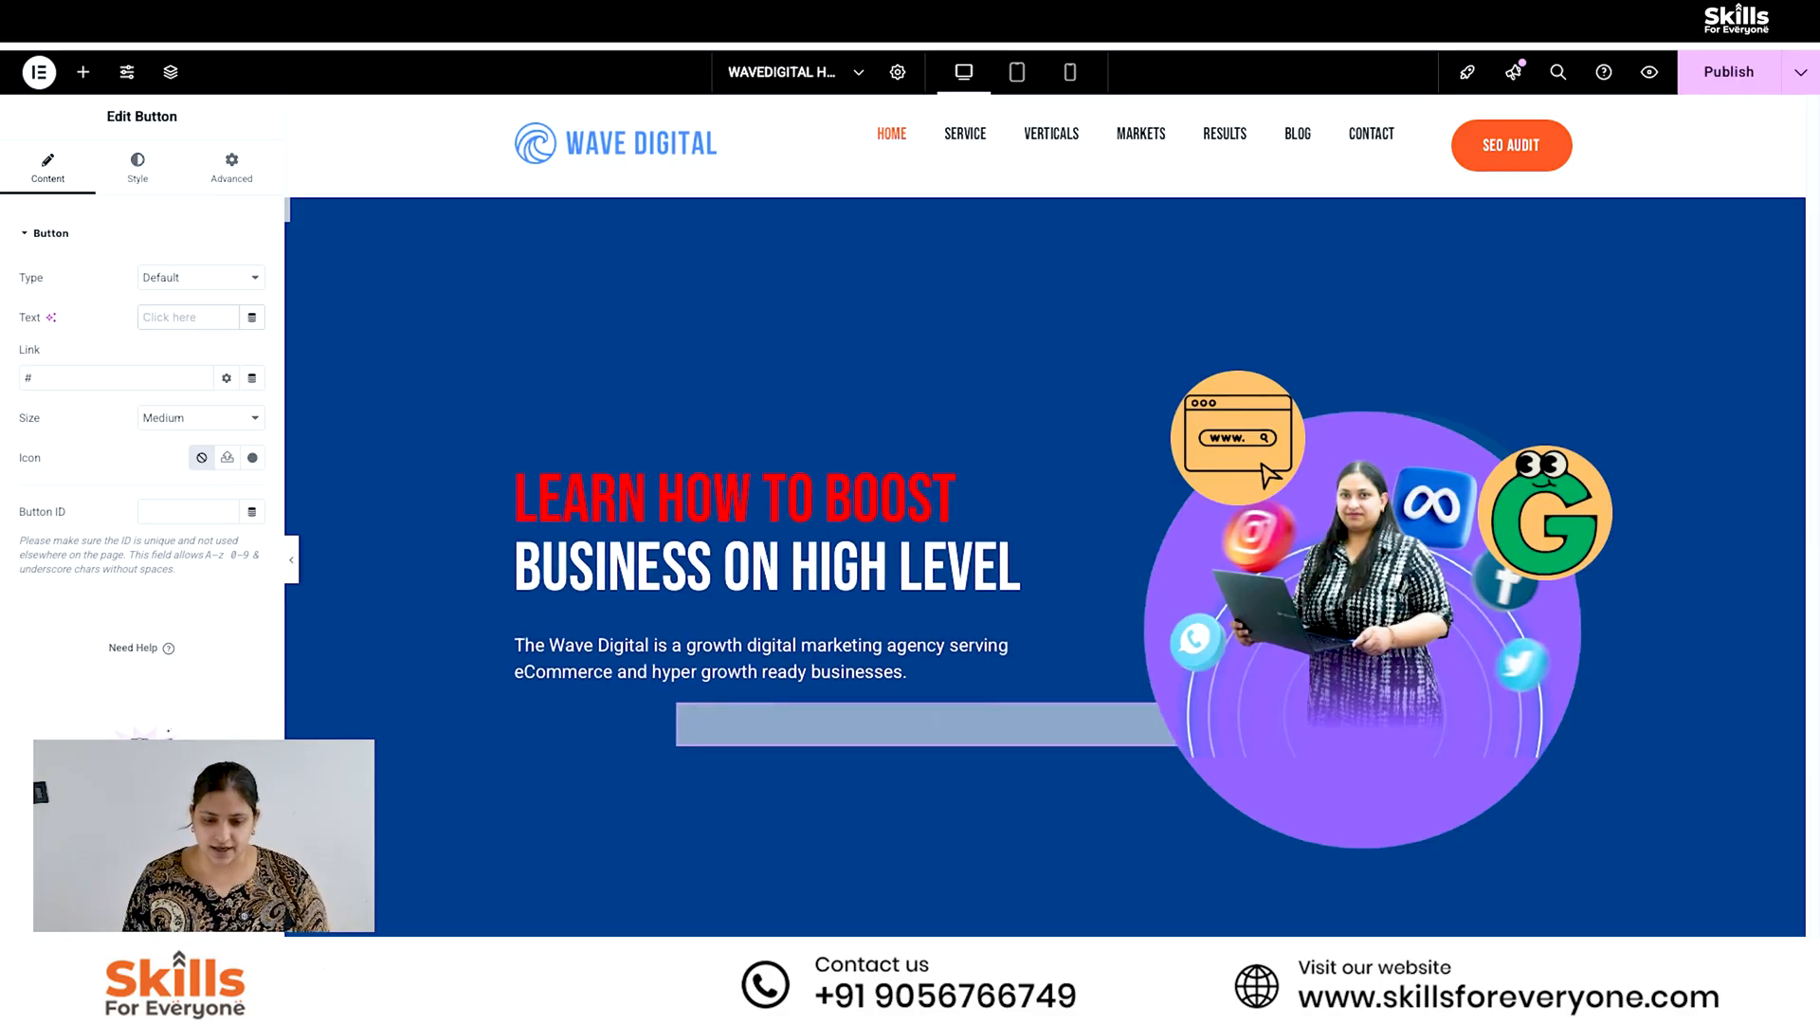
text(Consult)
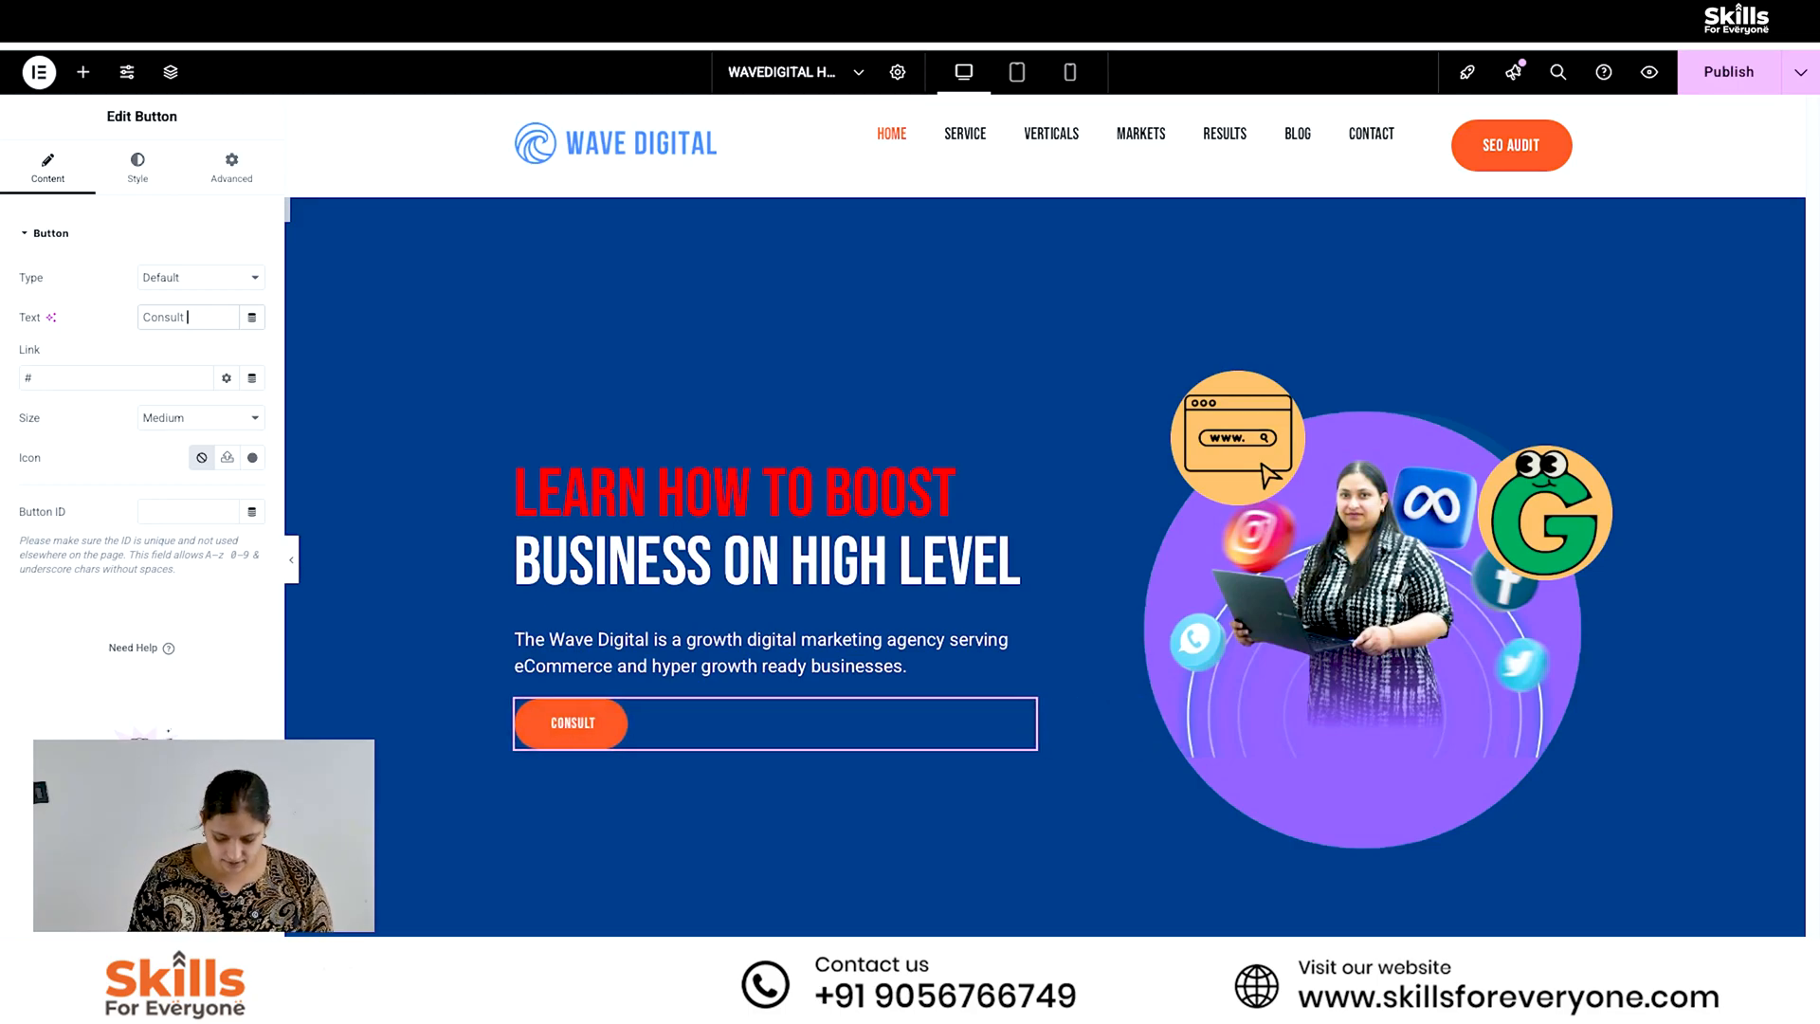
text( Now)
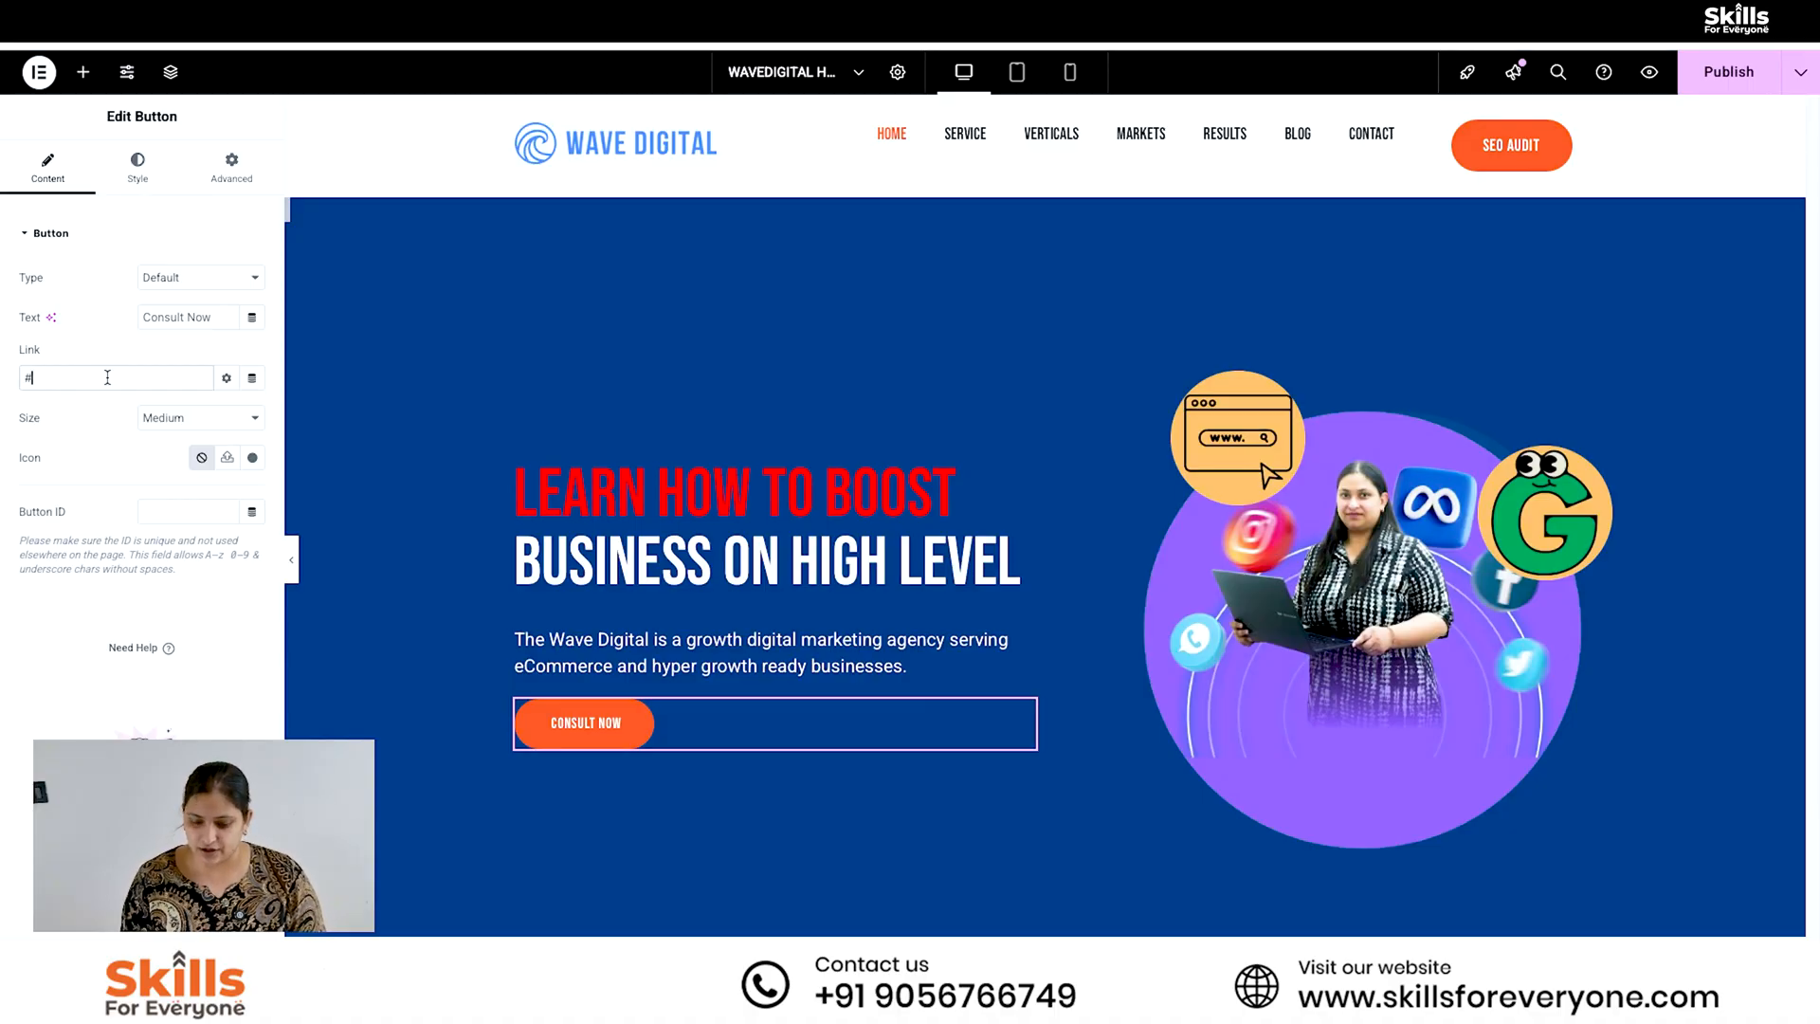
- Replace the Consult Now button's link with a "tel:" link to the business phone number and publish the page
key(BackSpace)
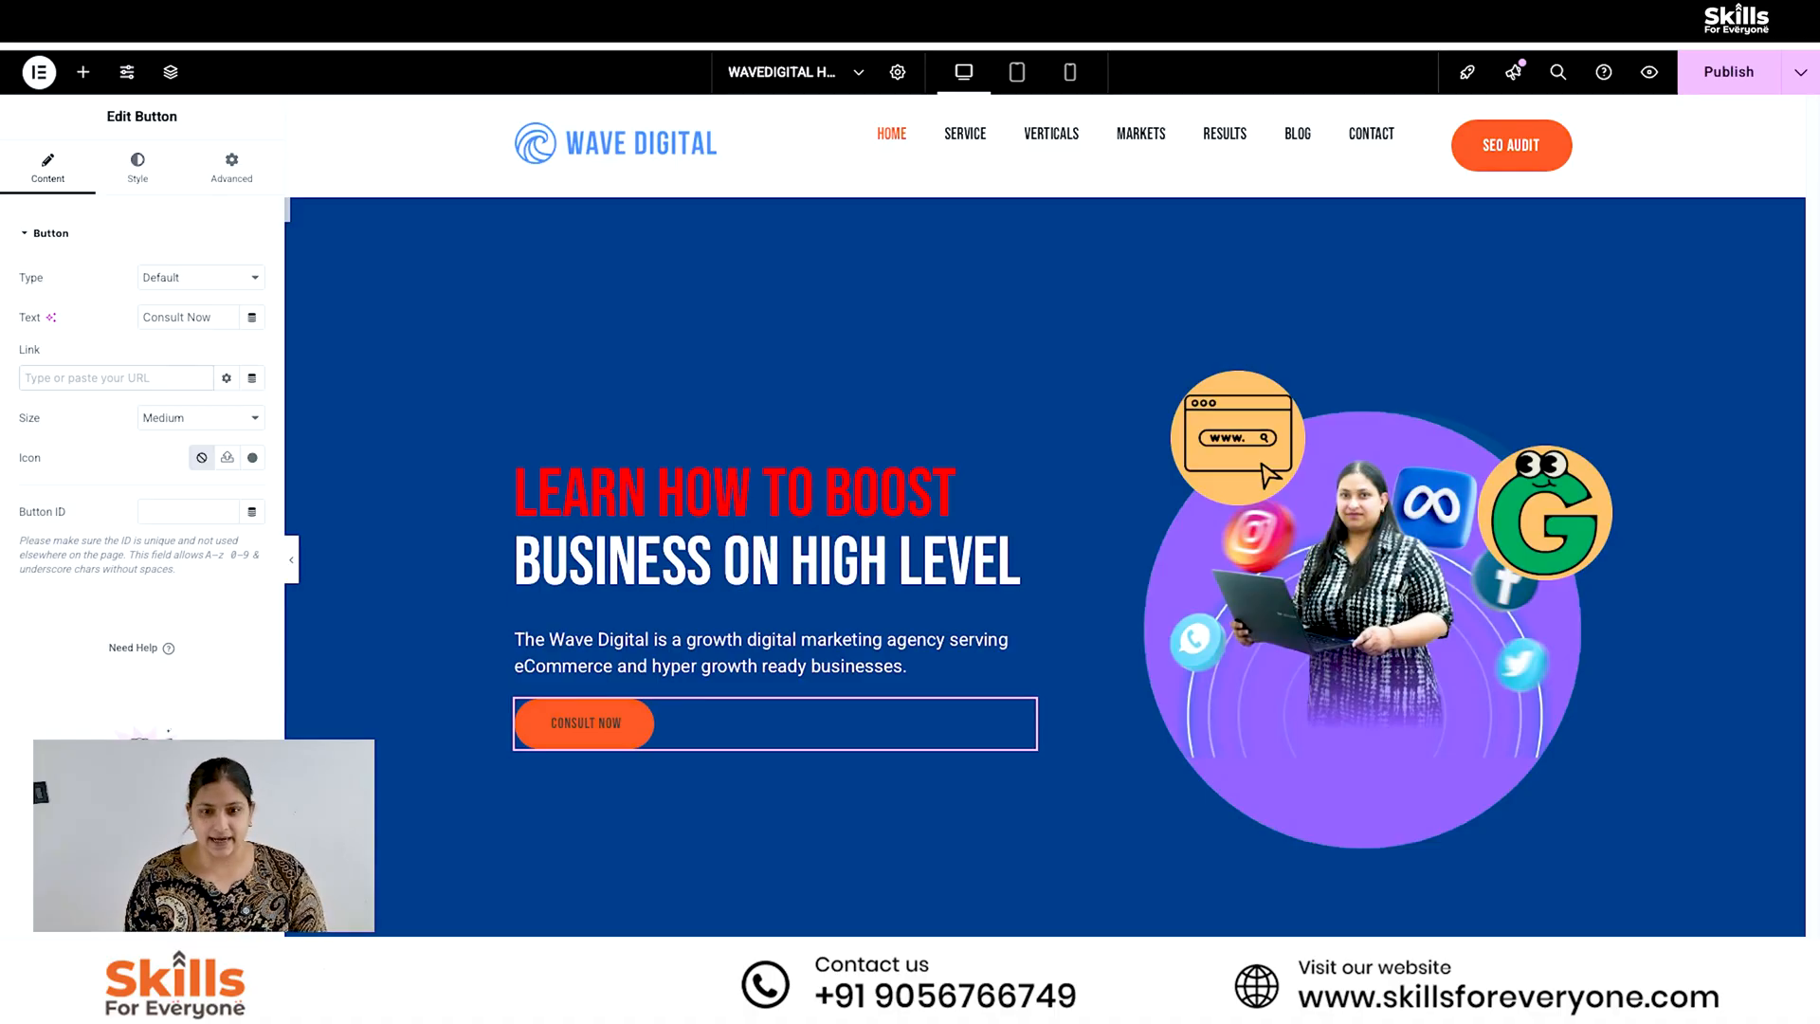
text(tel)
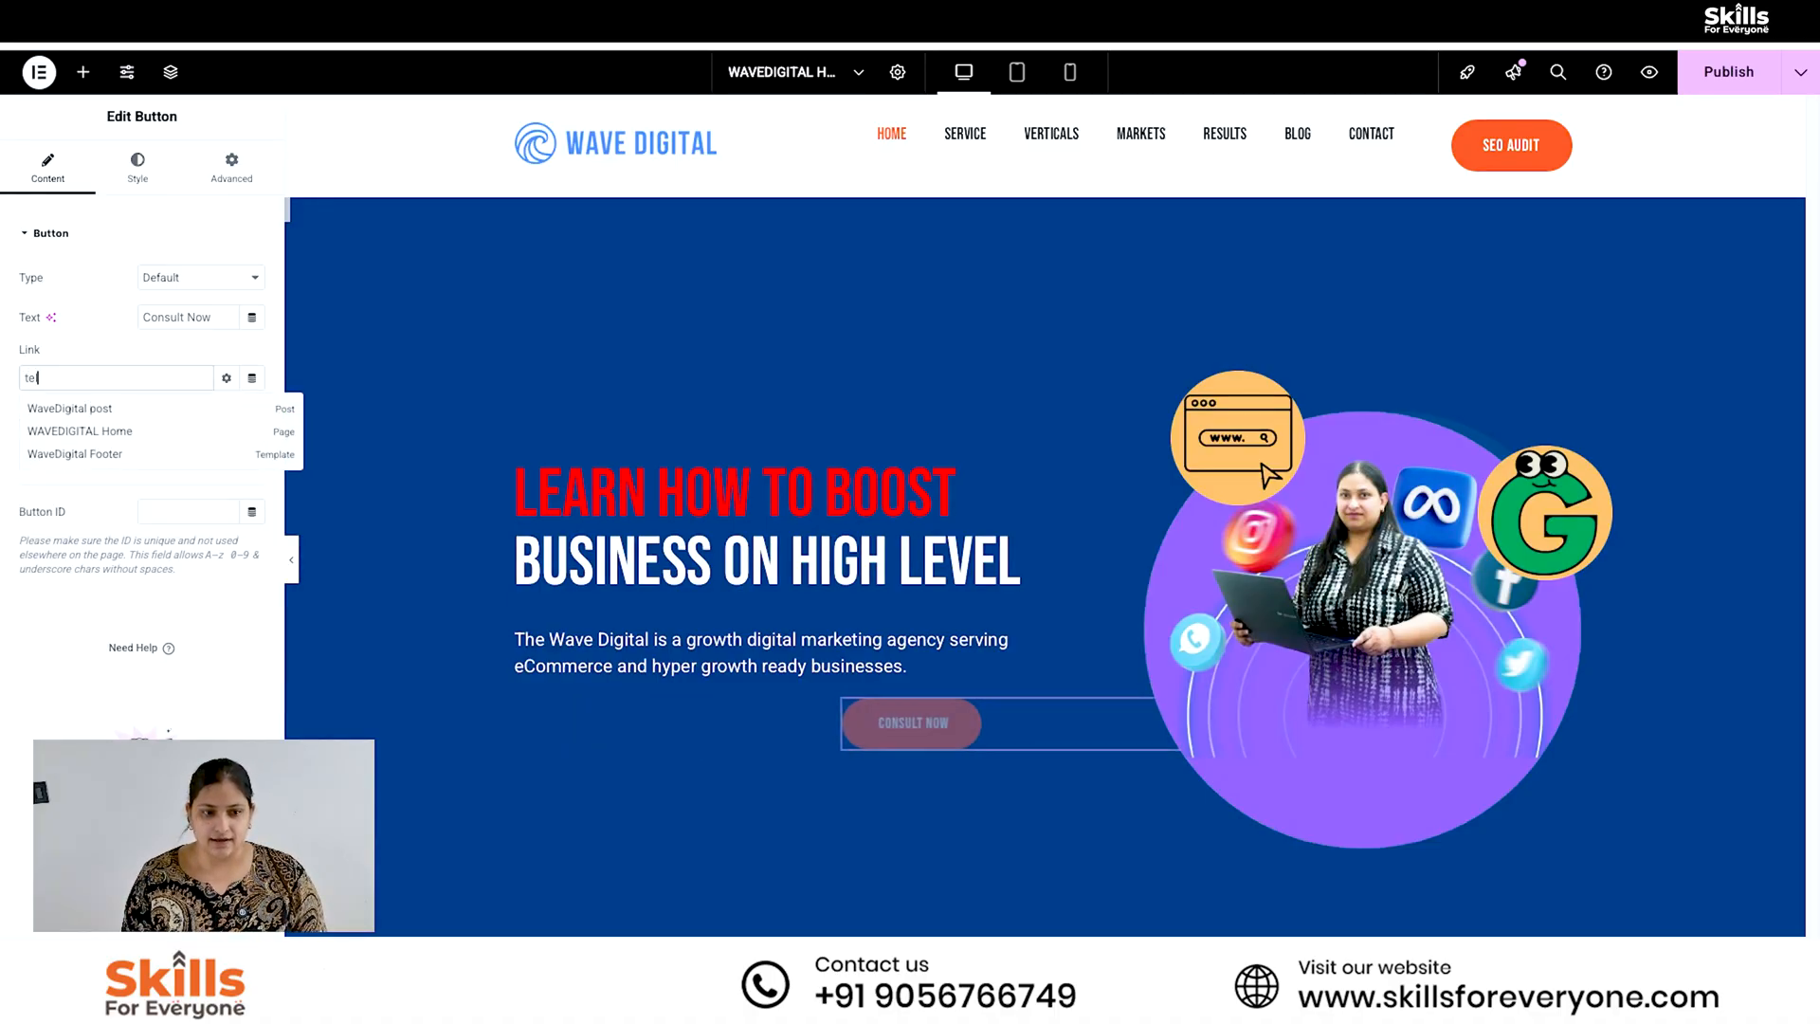
text(:)
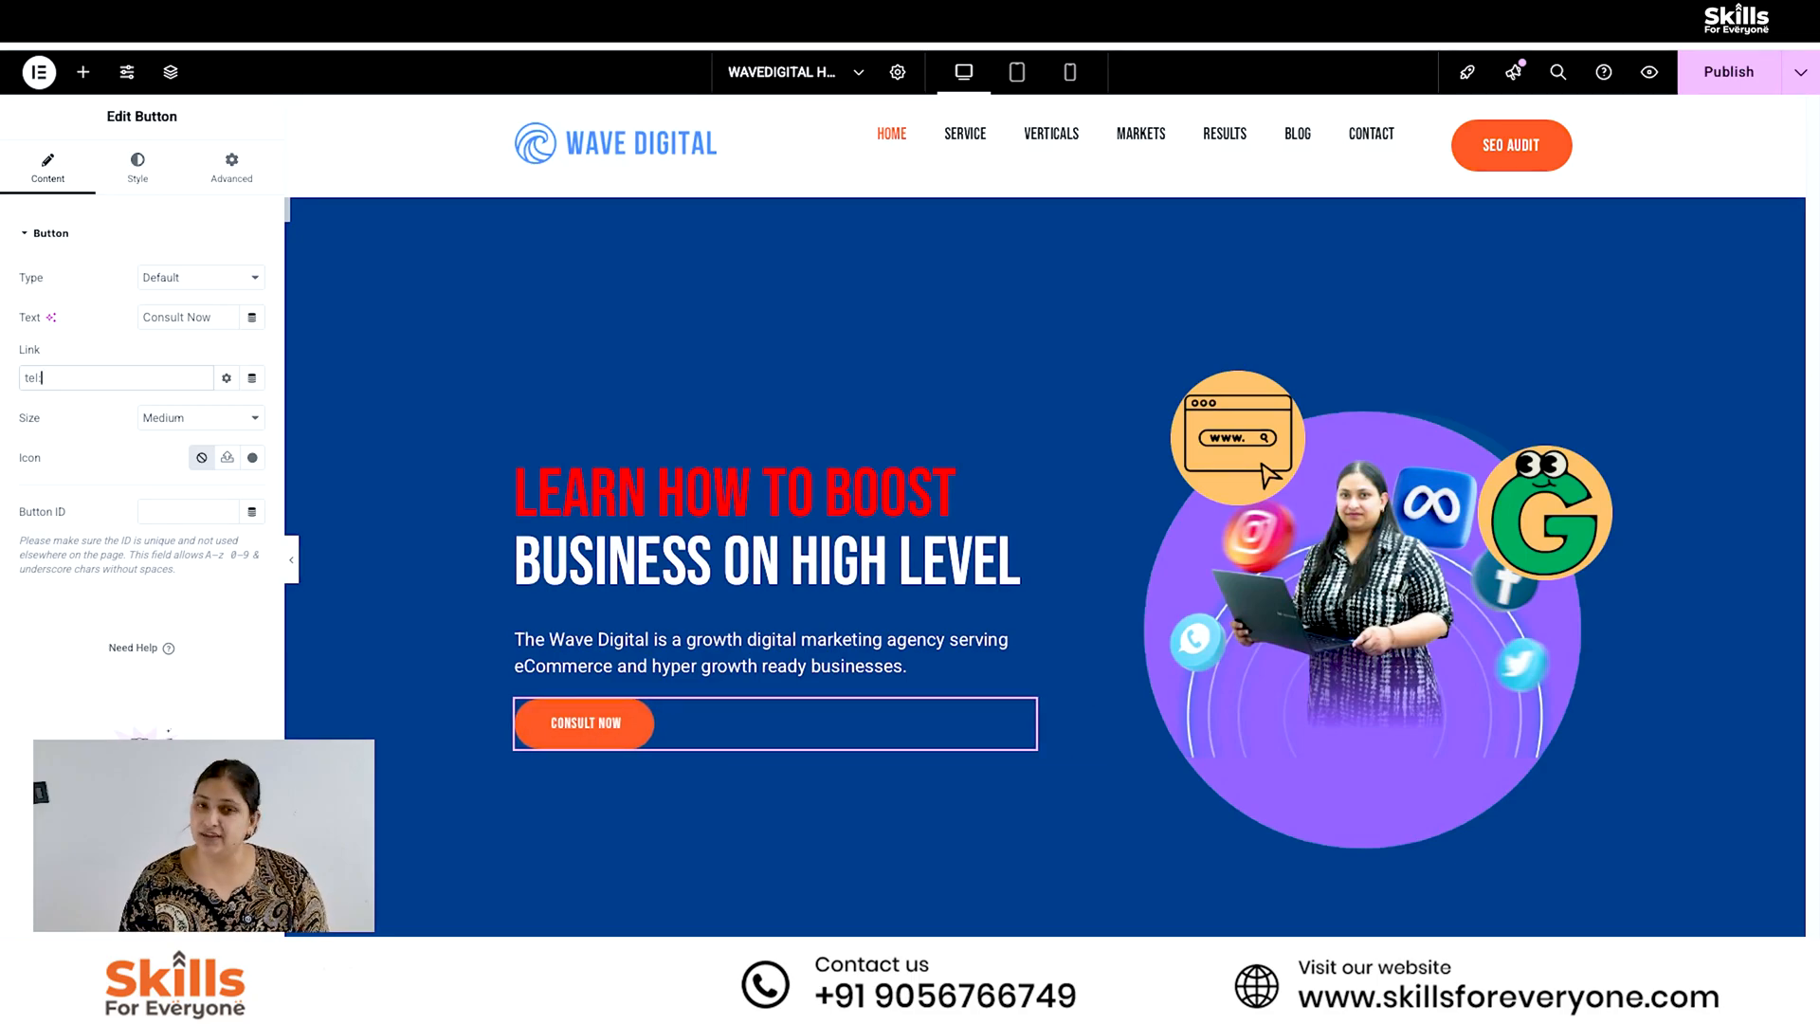
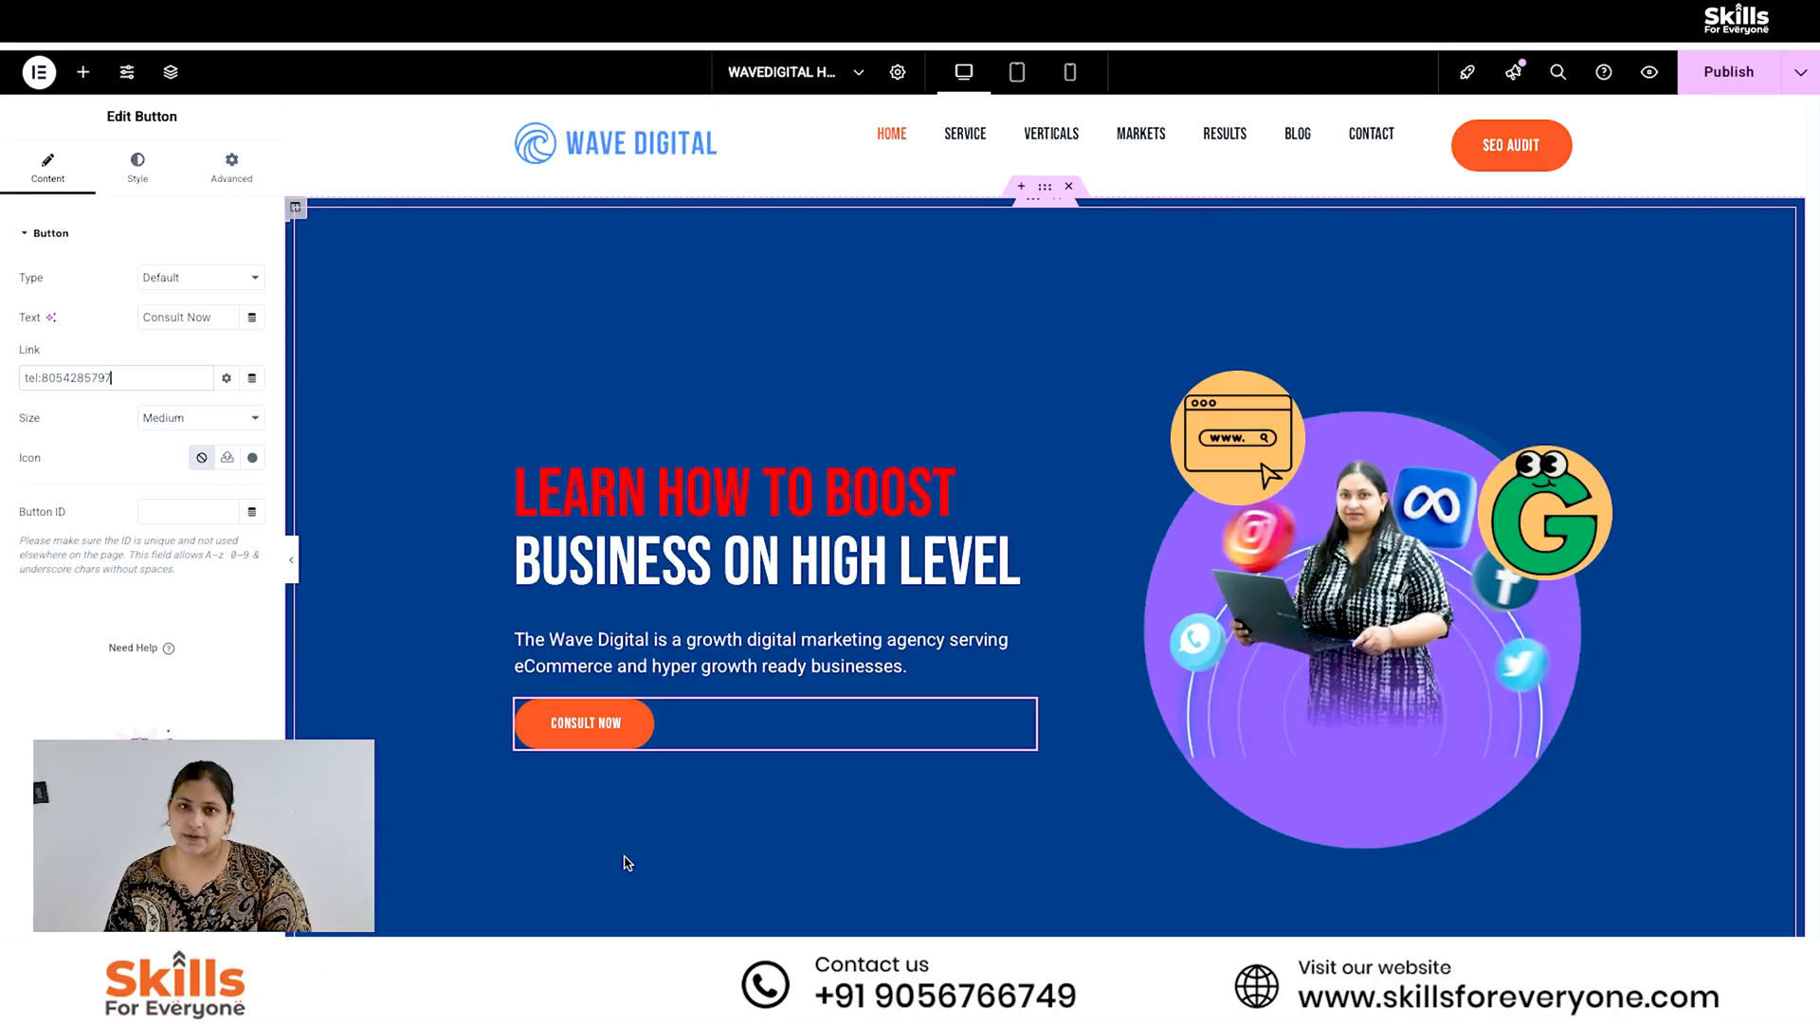
click(1727, 76)
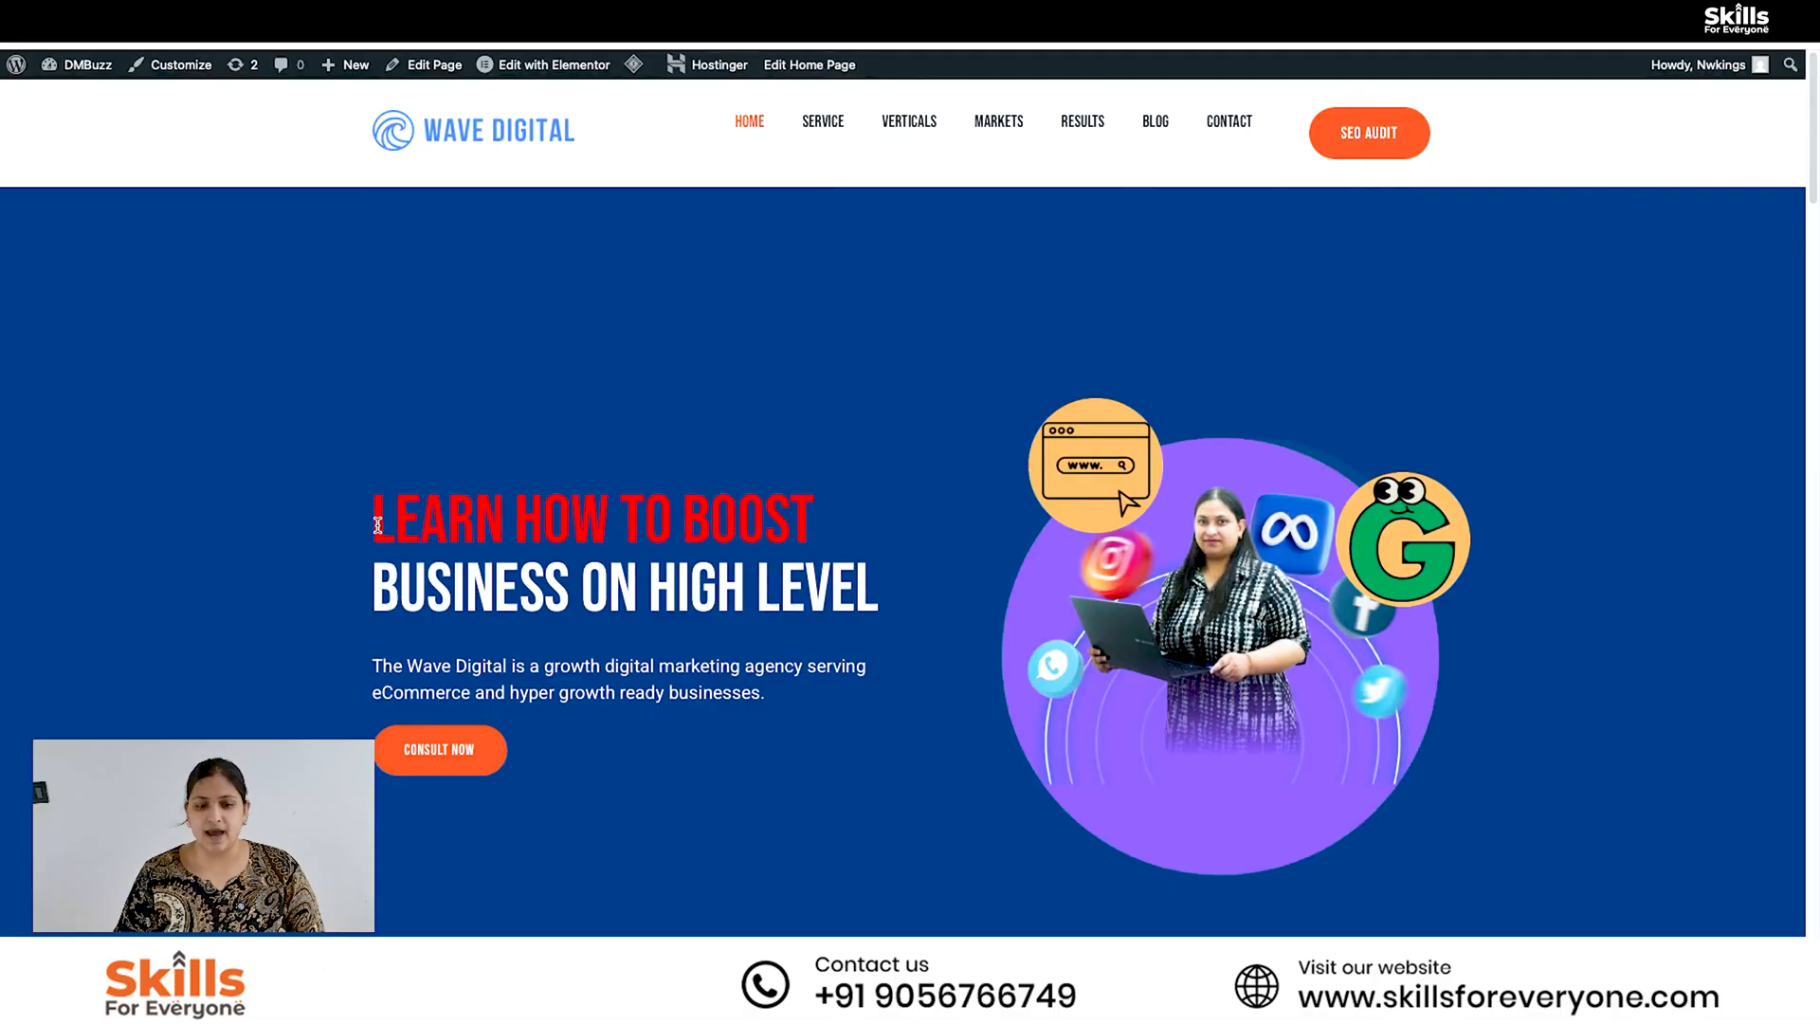
- Check the hero heading on the published home page, test the Consult Now button's call link, and cancel the FaceTime sign-in
drag(374, 523, 879, 584)
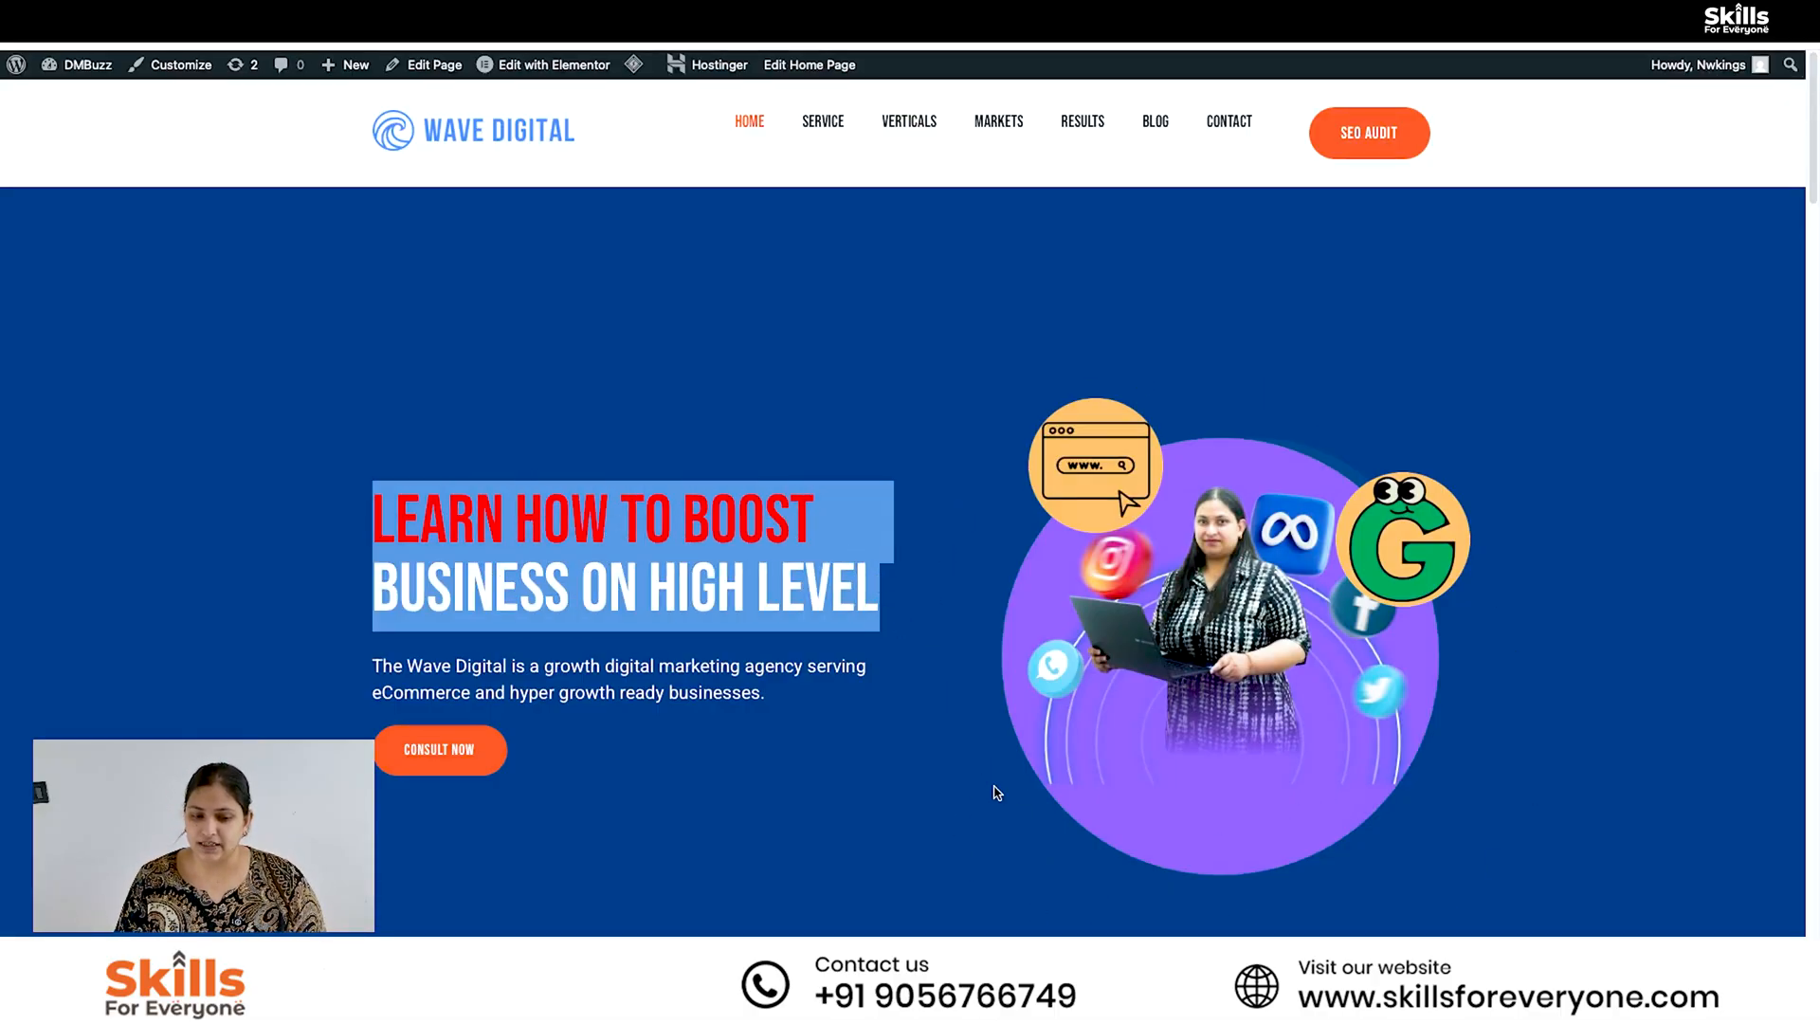
click(669, 777)
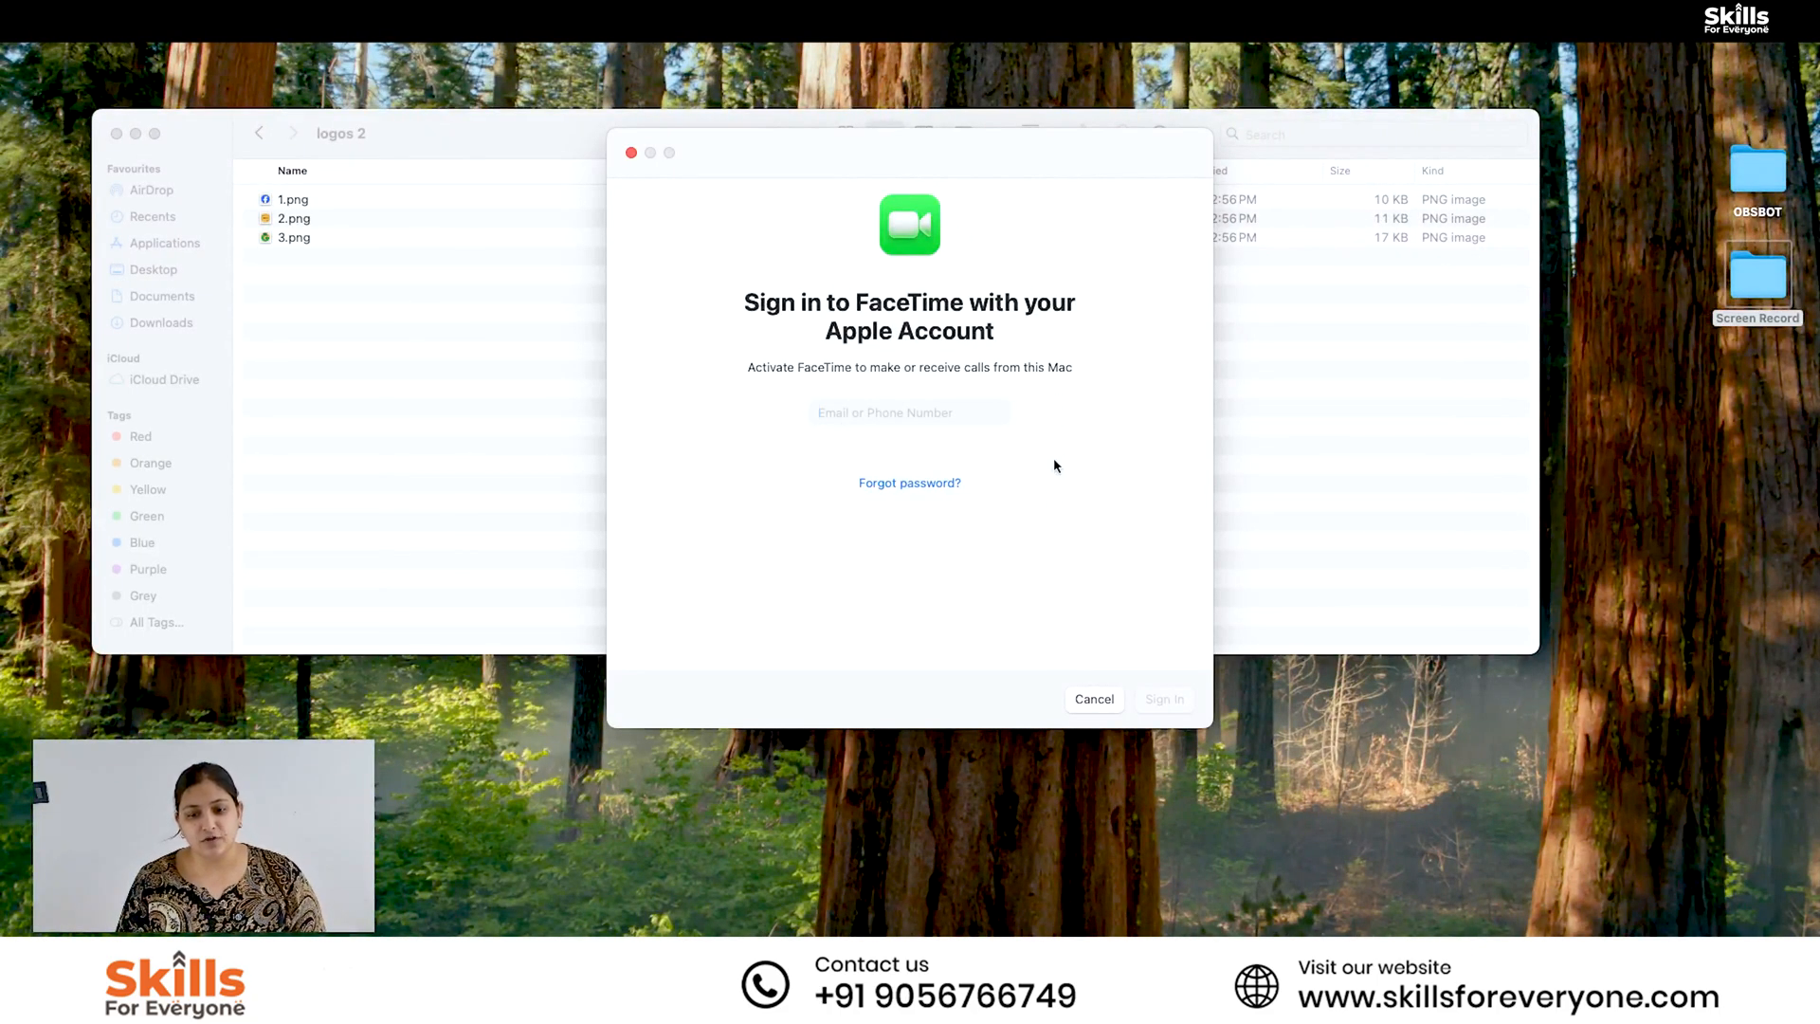
click(1092, 698)
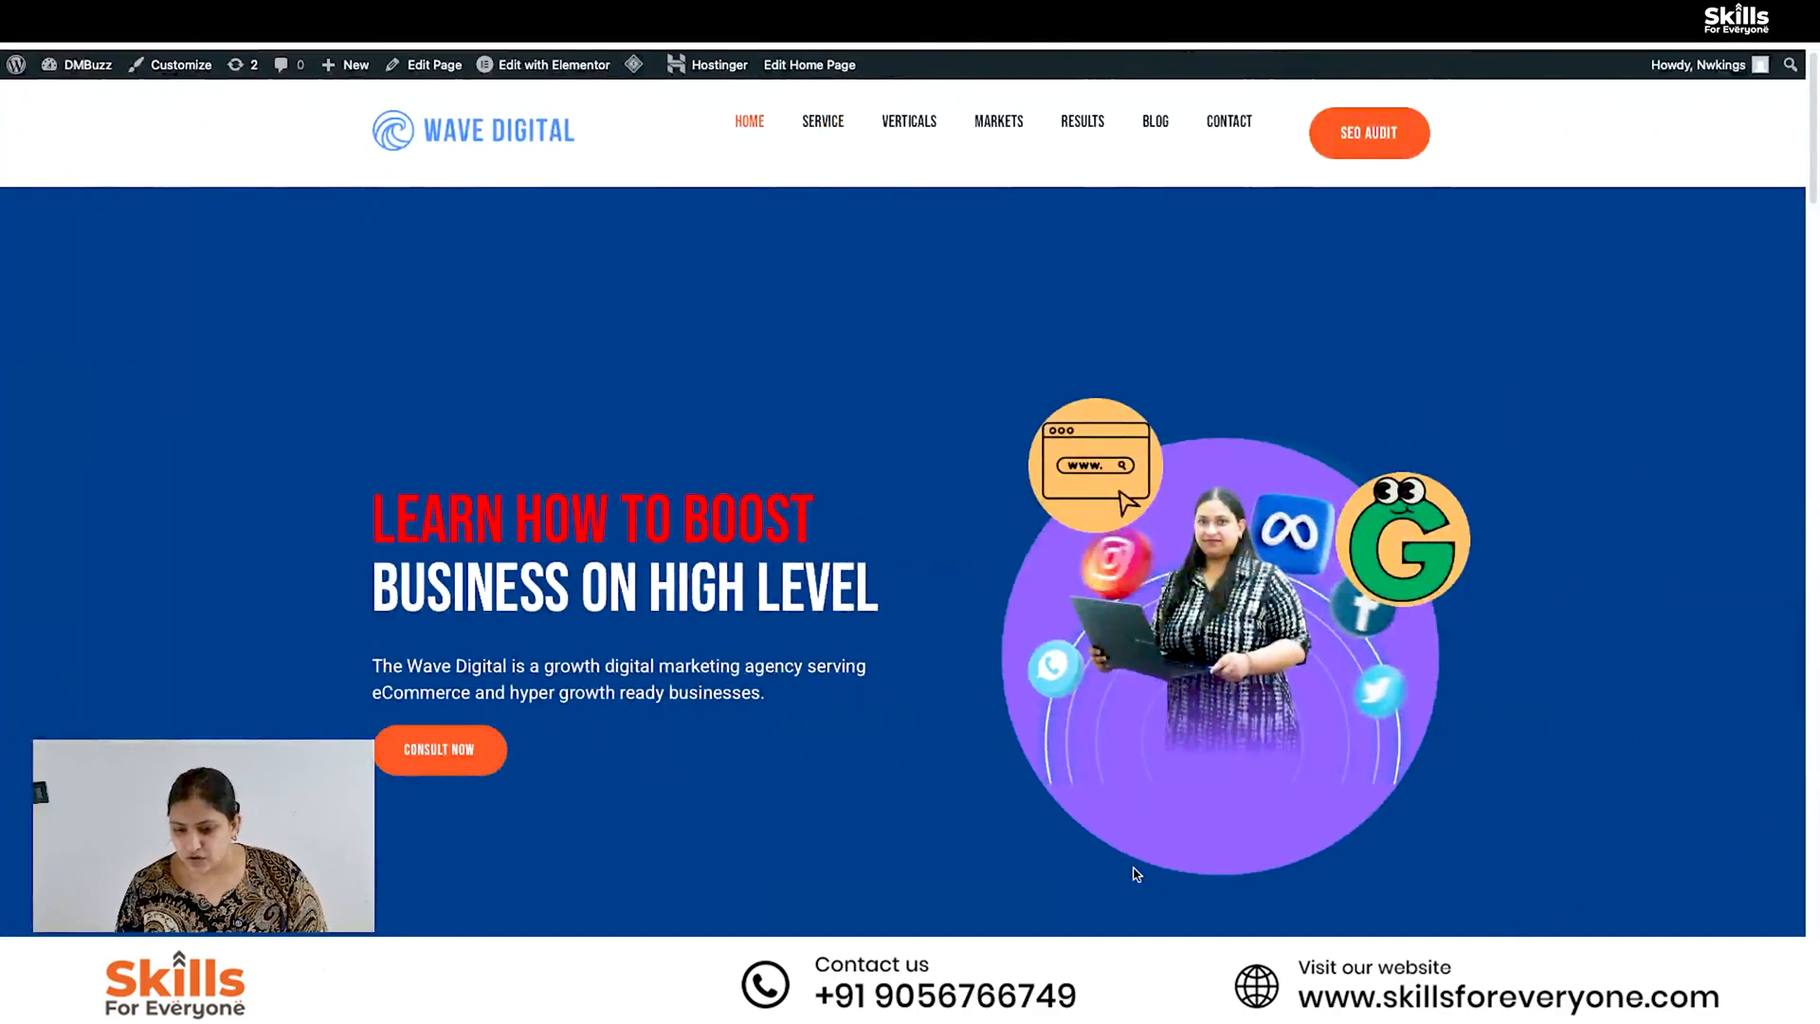
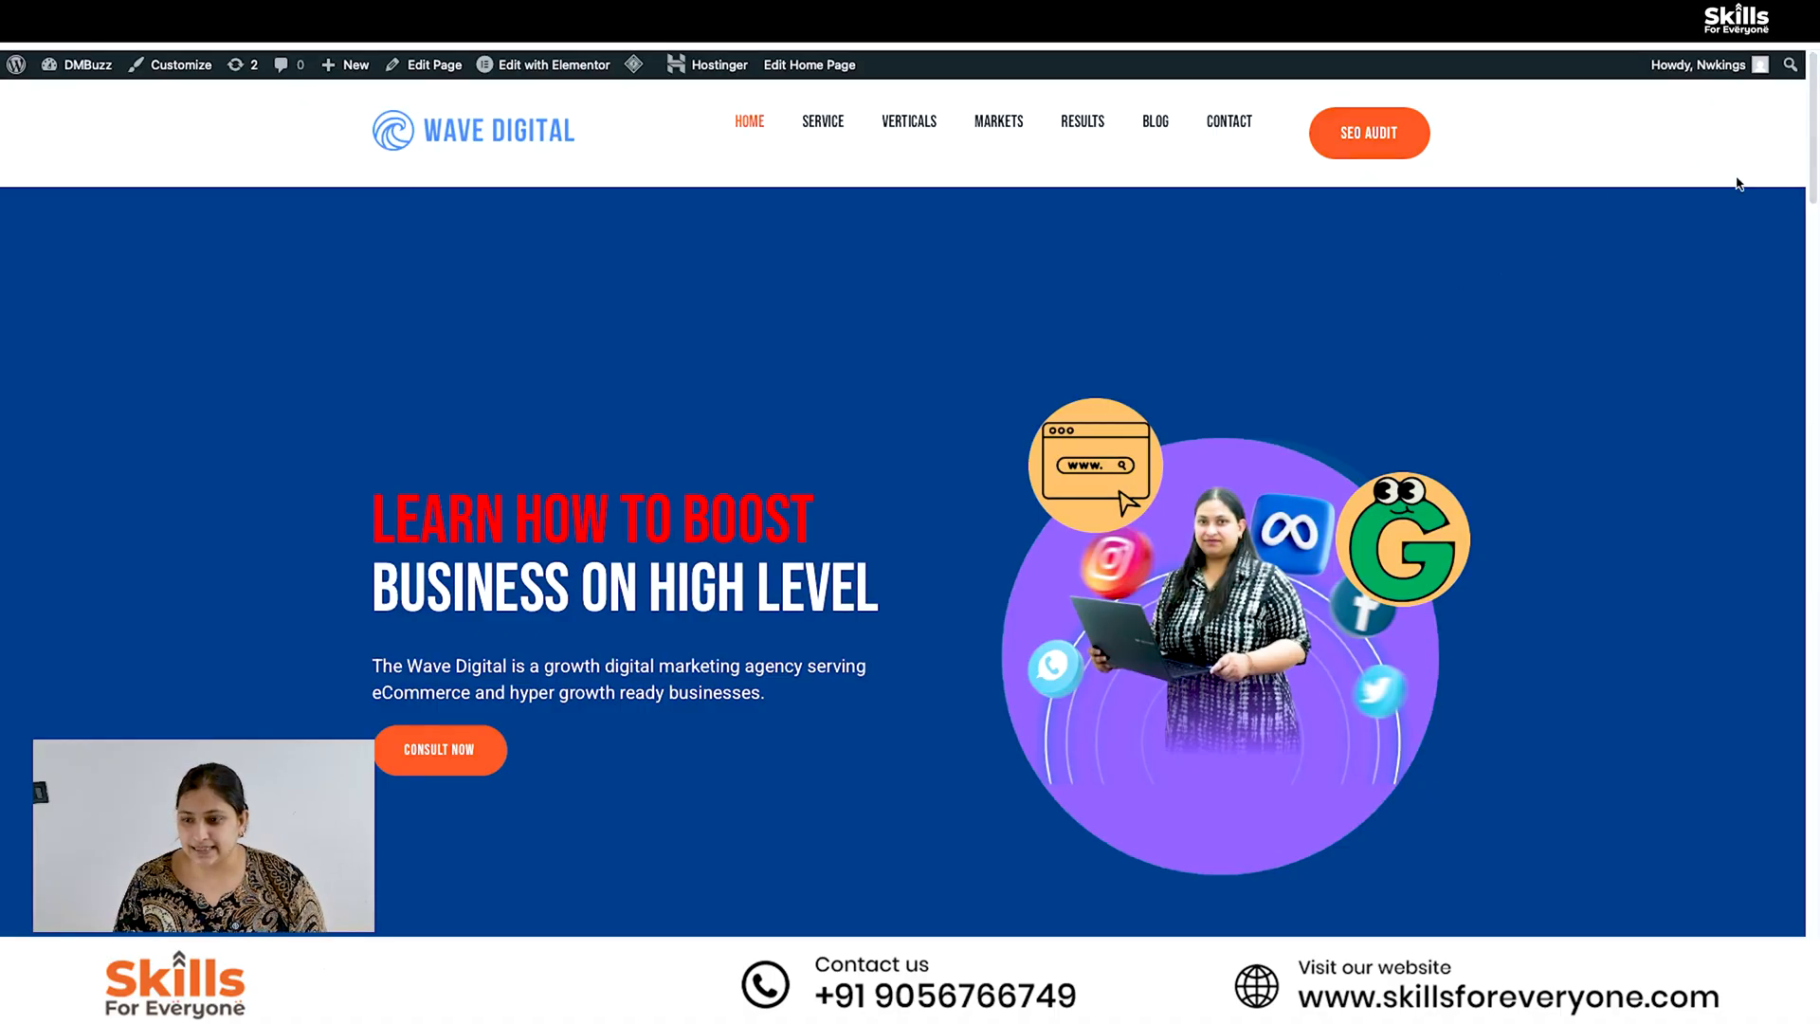
click(1794, 21)
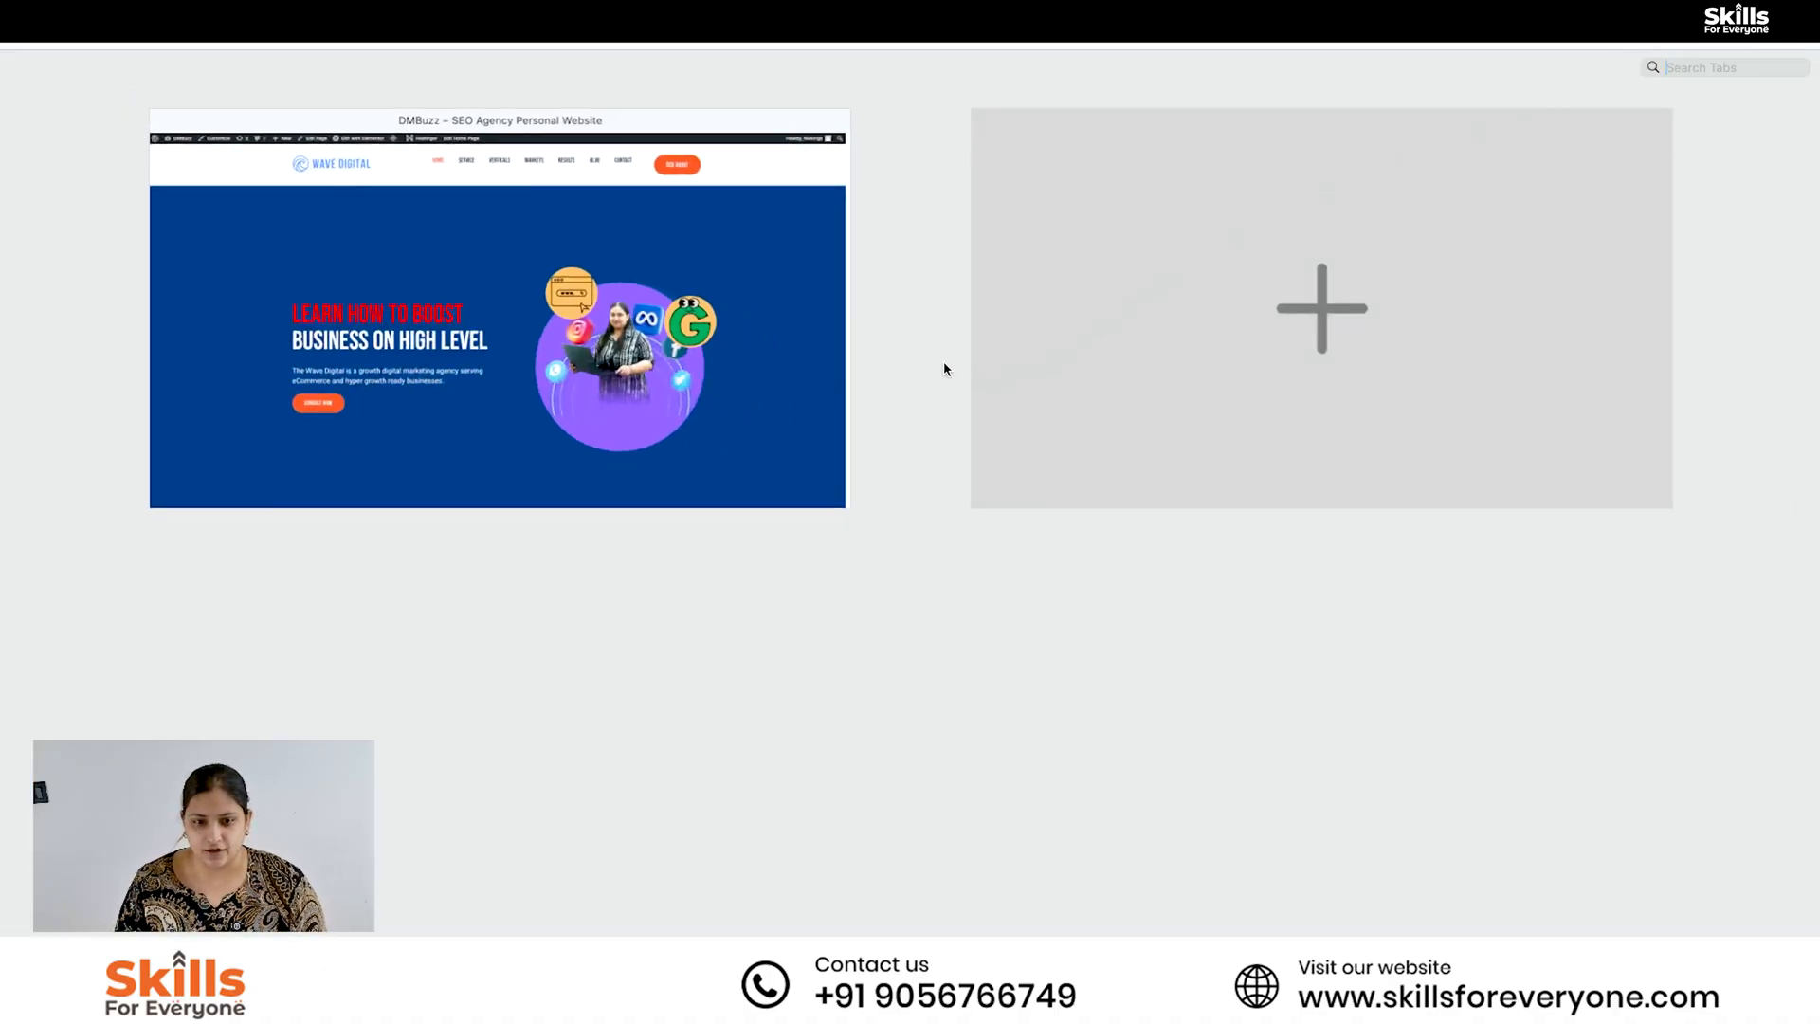
click(783, 179)
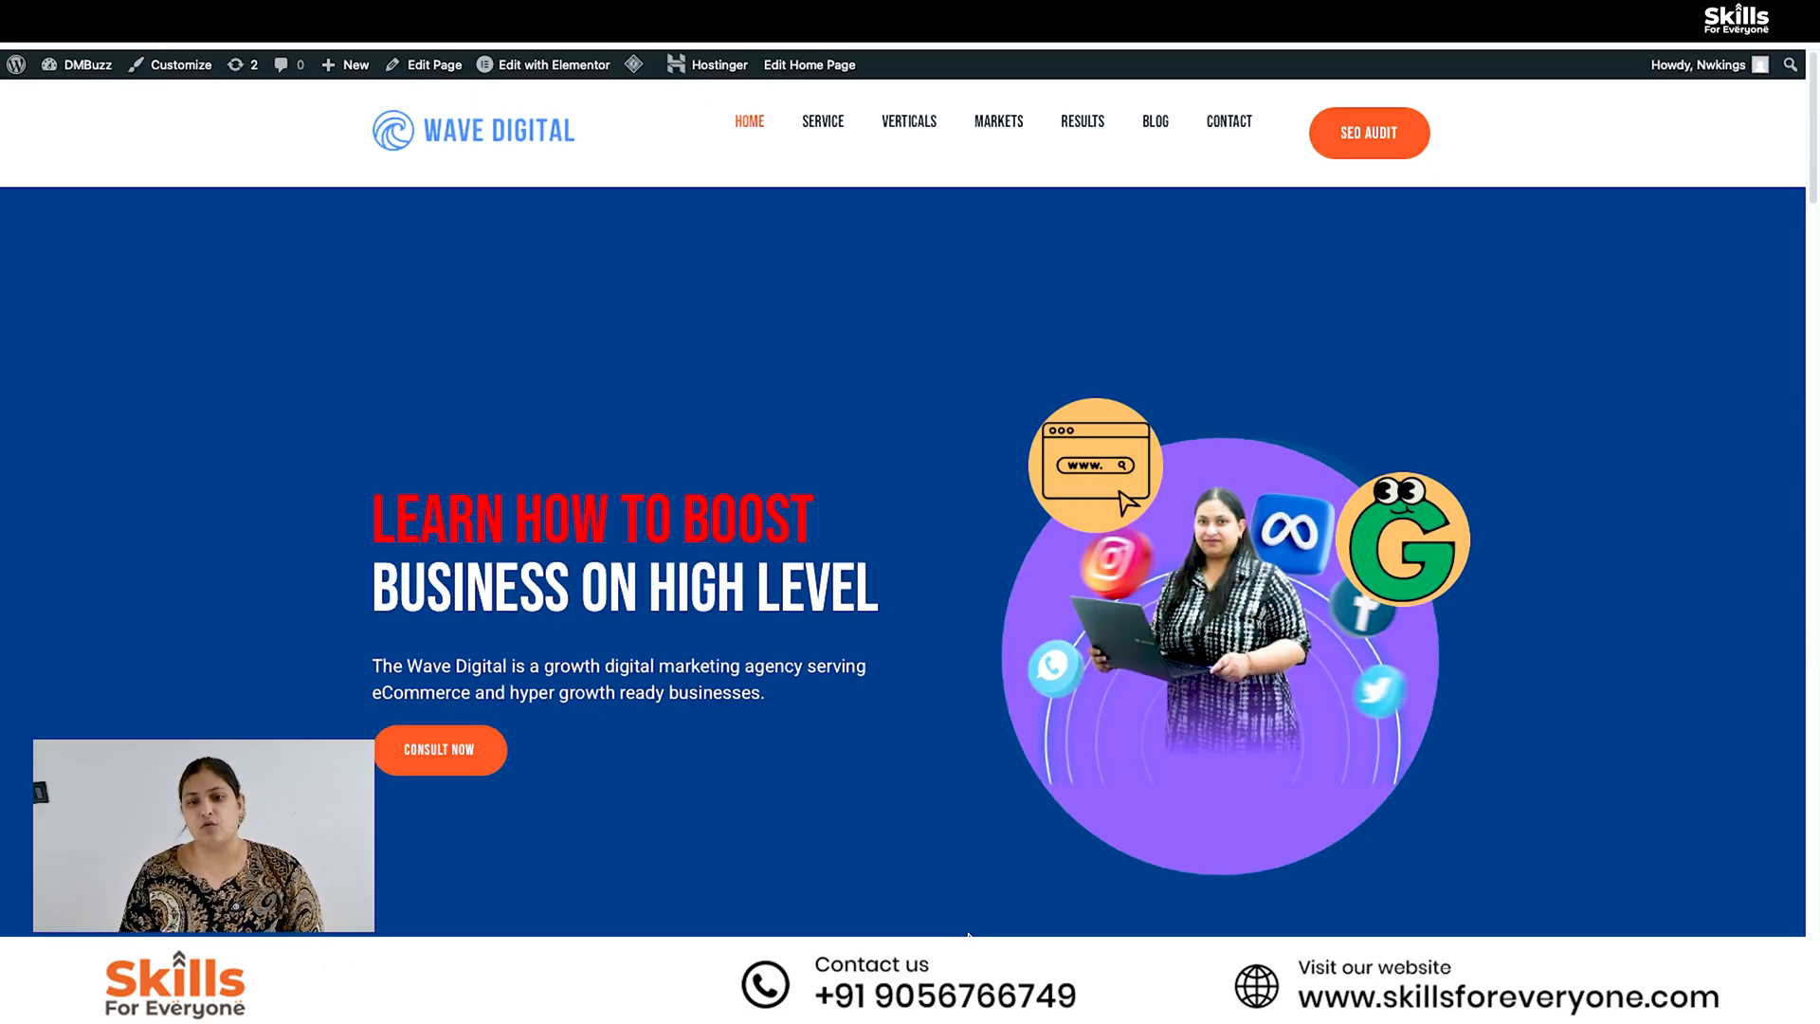
- Open the home page for editing in Elementor, list the page structure and examine the first two sections' layout and content width settings
mouse_move(571, 66)
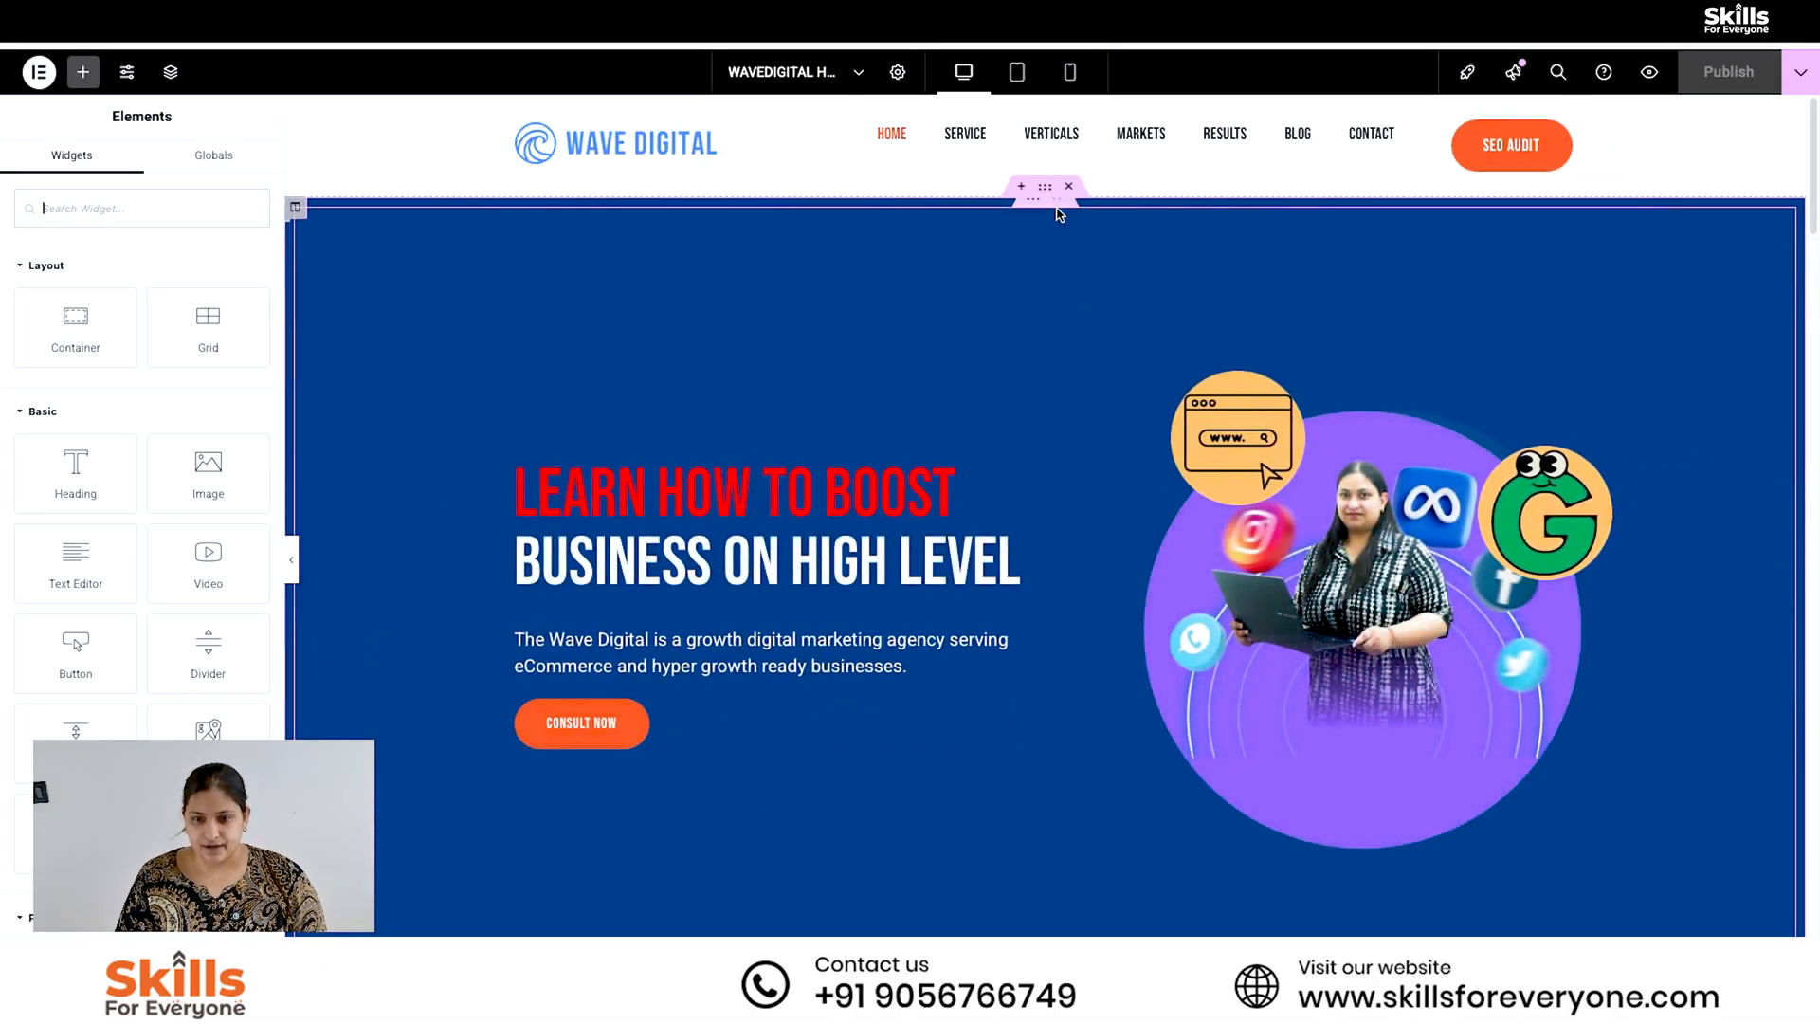
click(170, 72)
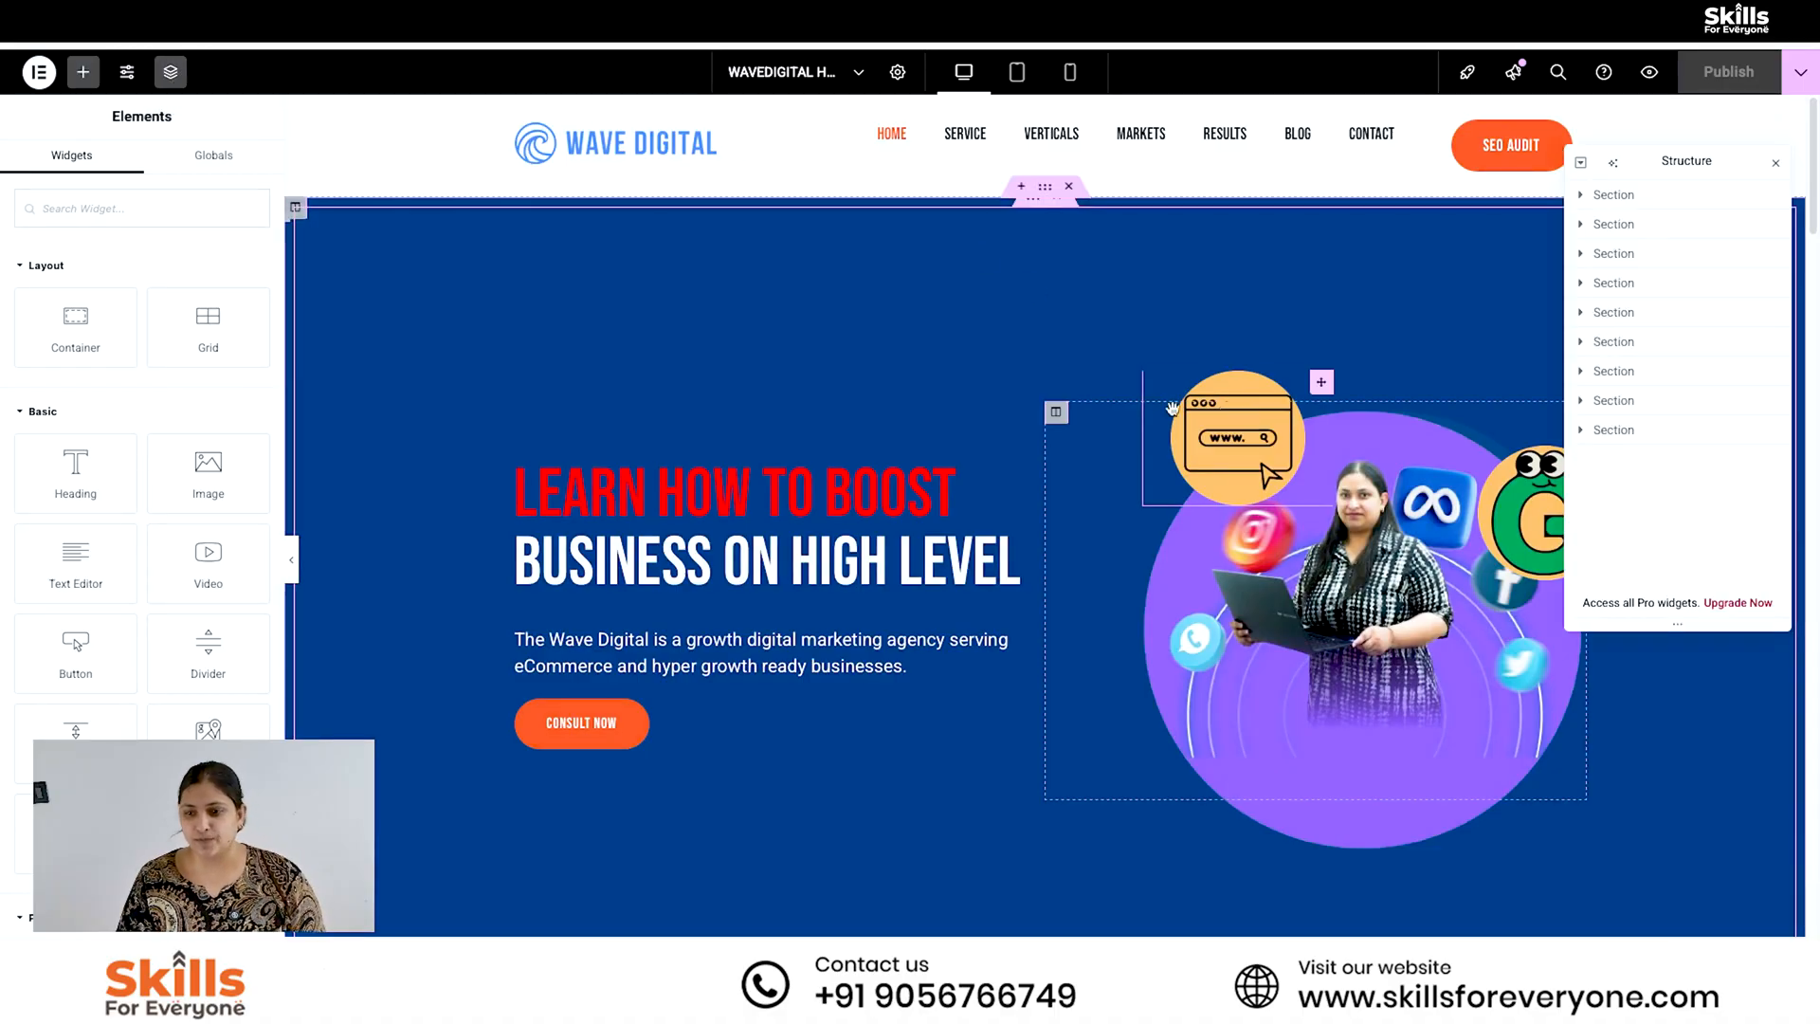
click(1614, 196)
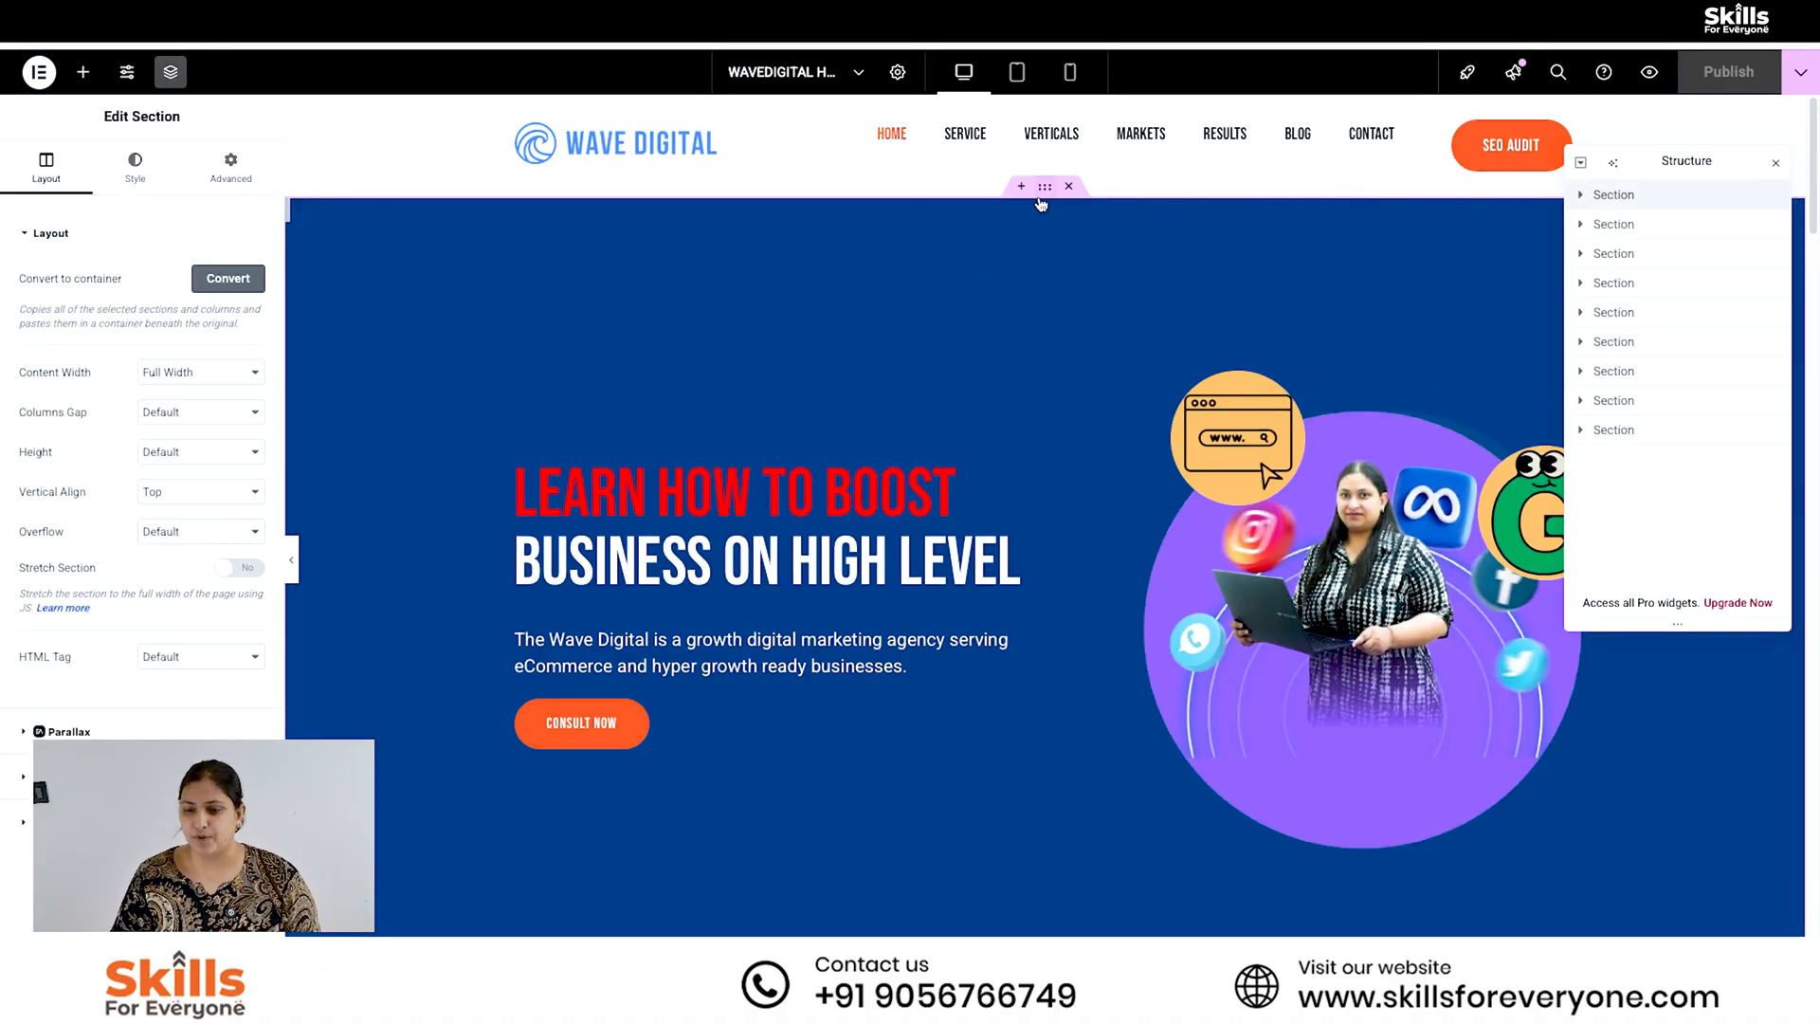
click(1612, 225)
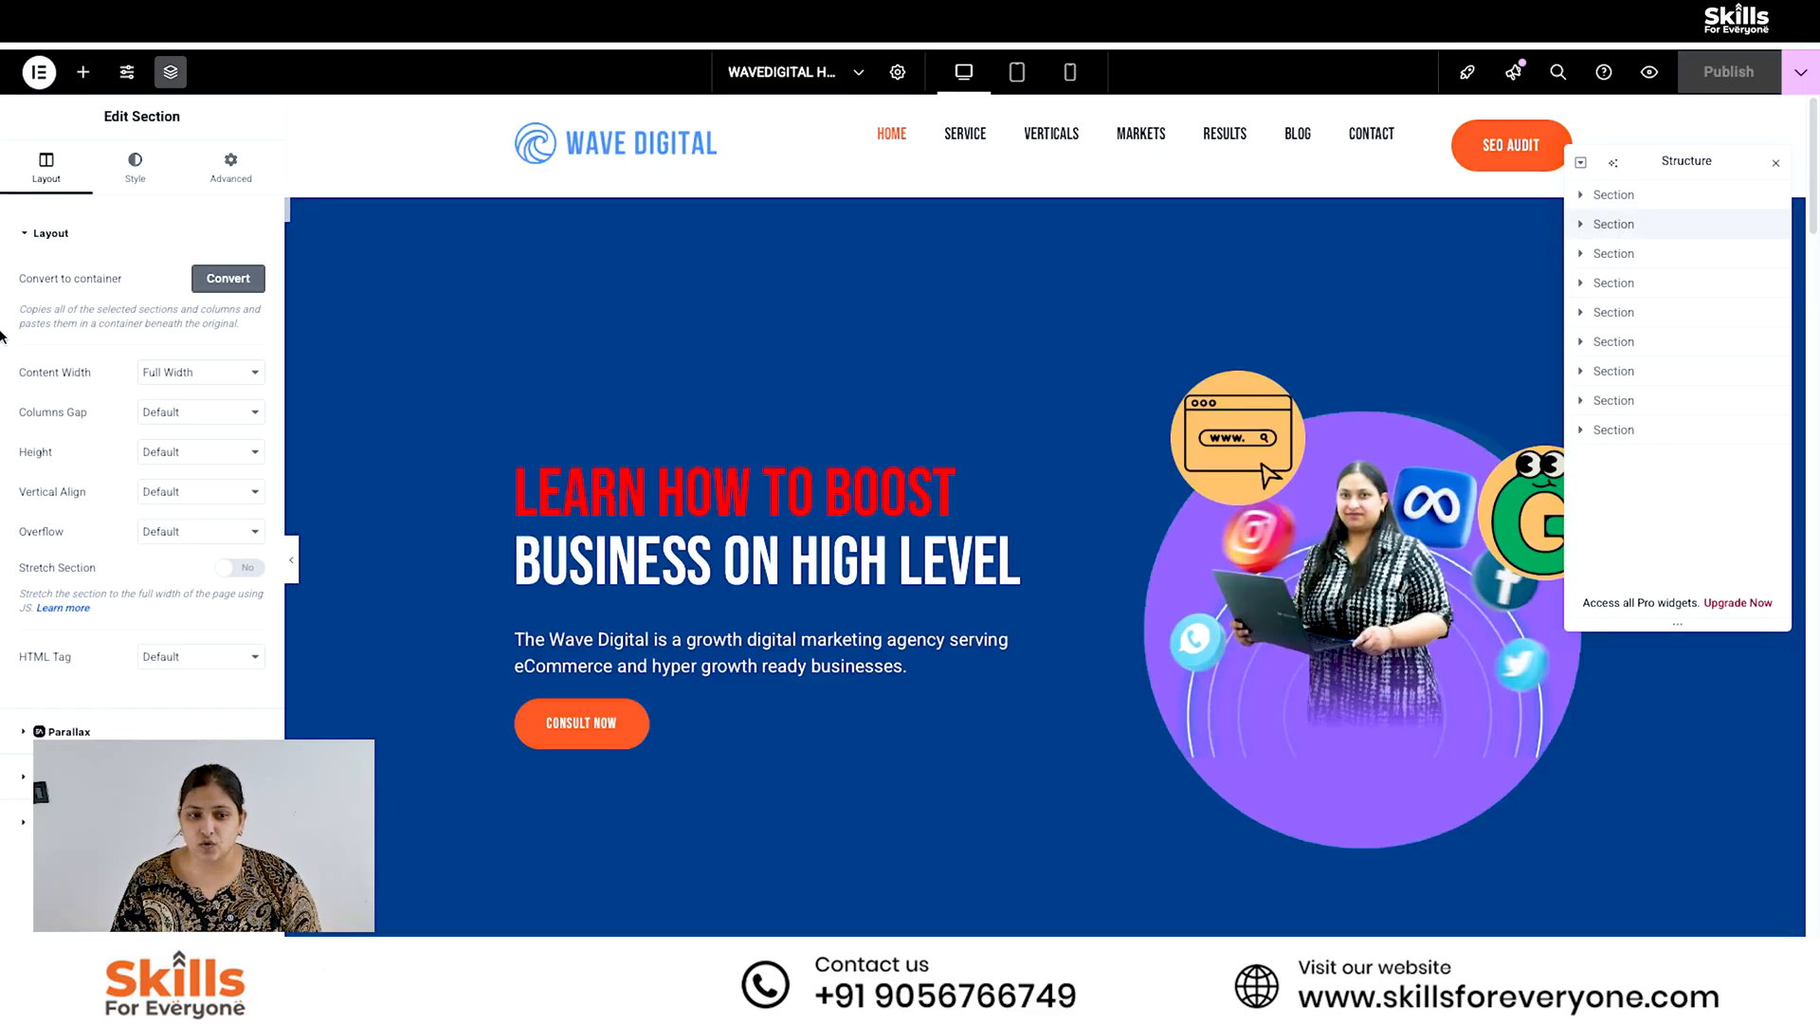
click(185, 373)
click(150, 369)
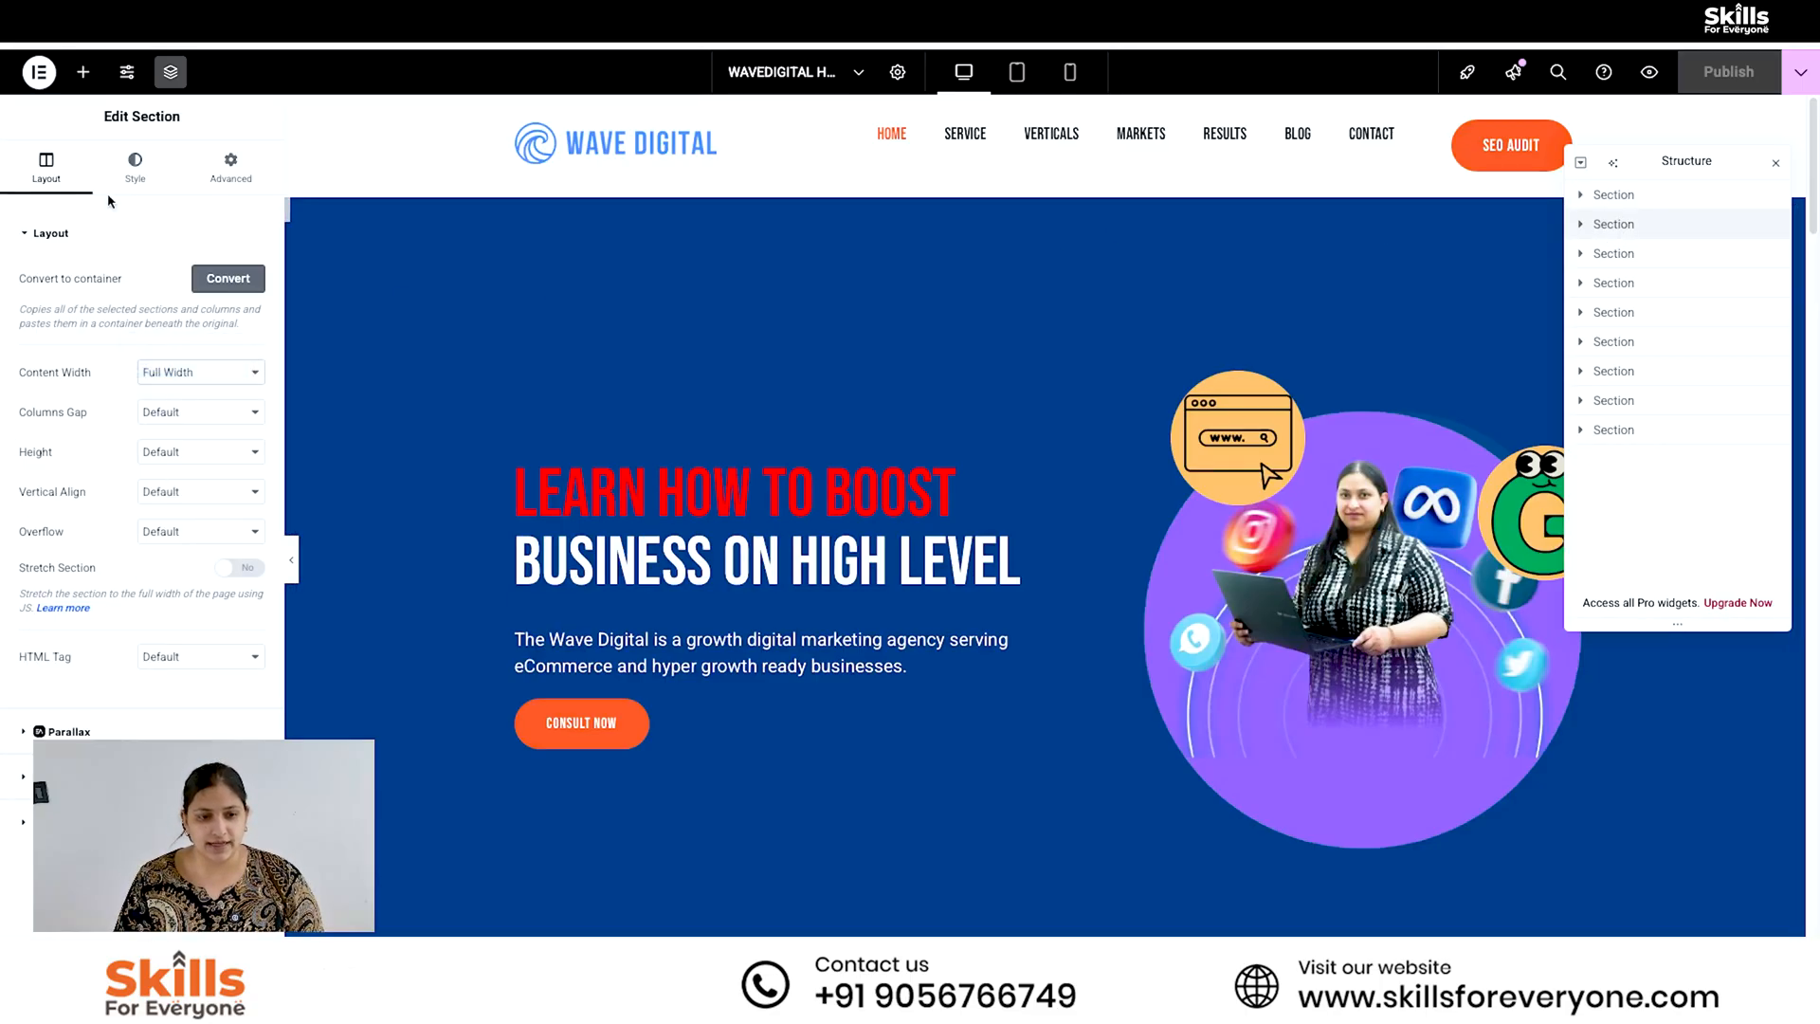
- Try the blue rising-steps chart picture as the second section's background image, and remove it again
click(134, 169)
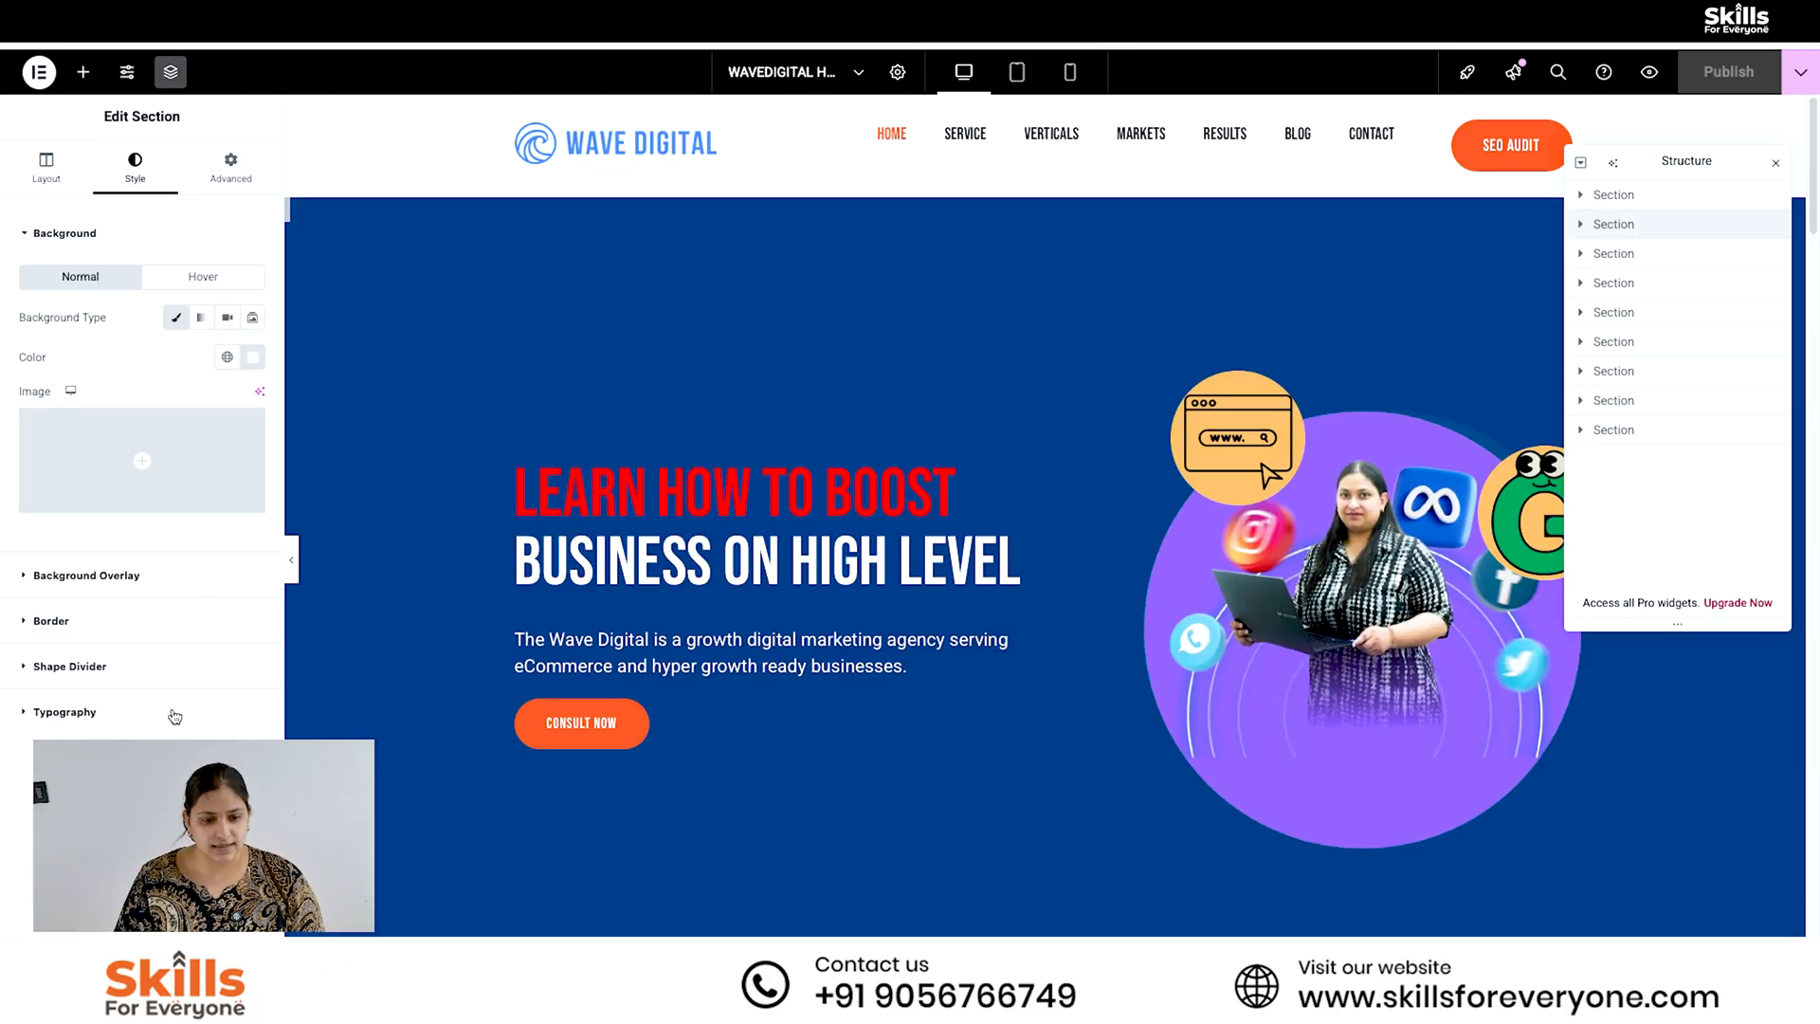
click(145, 469)
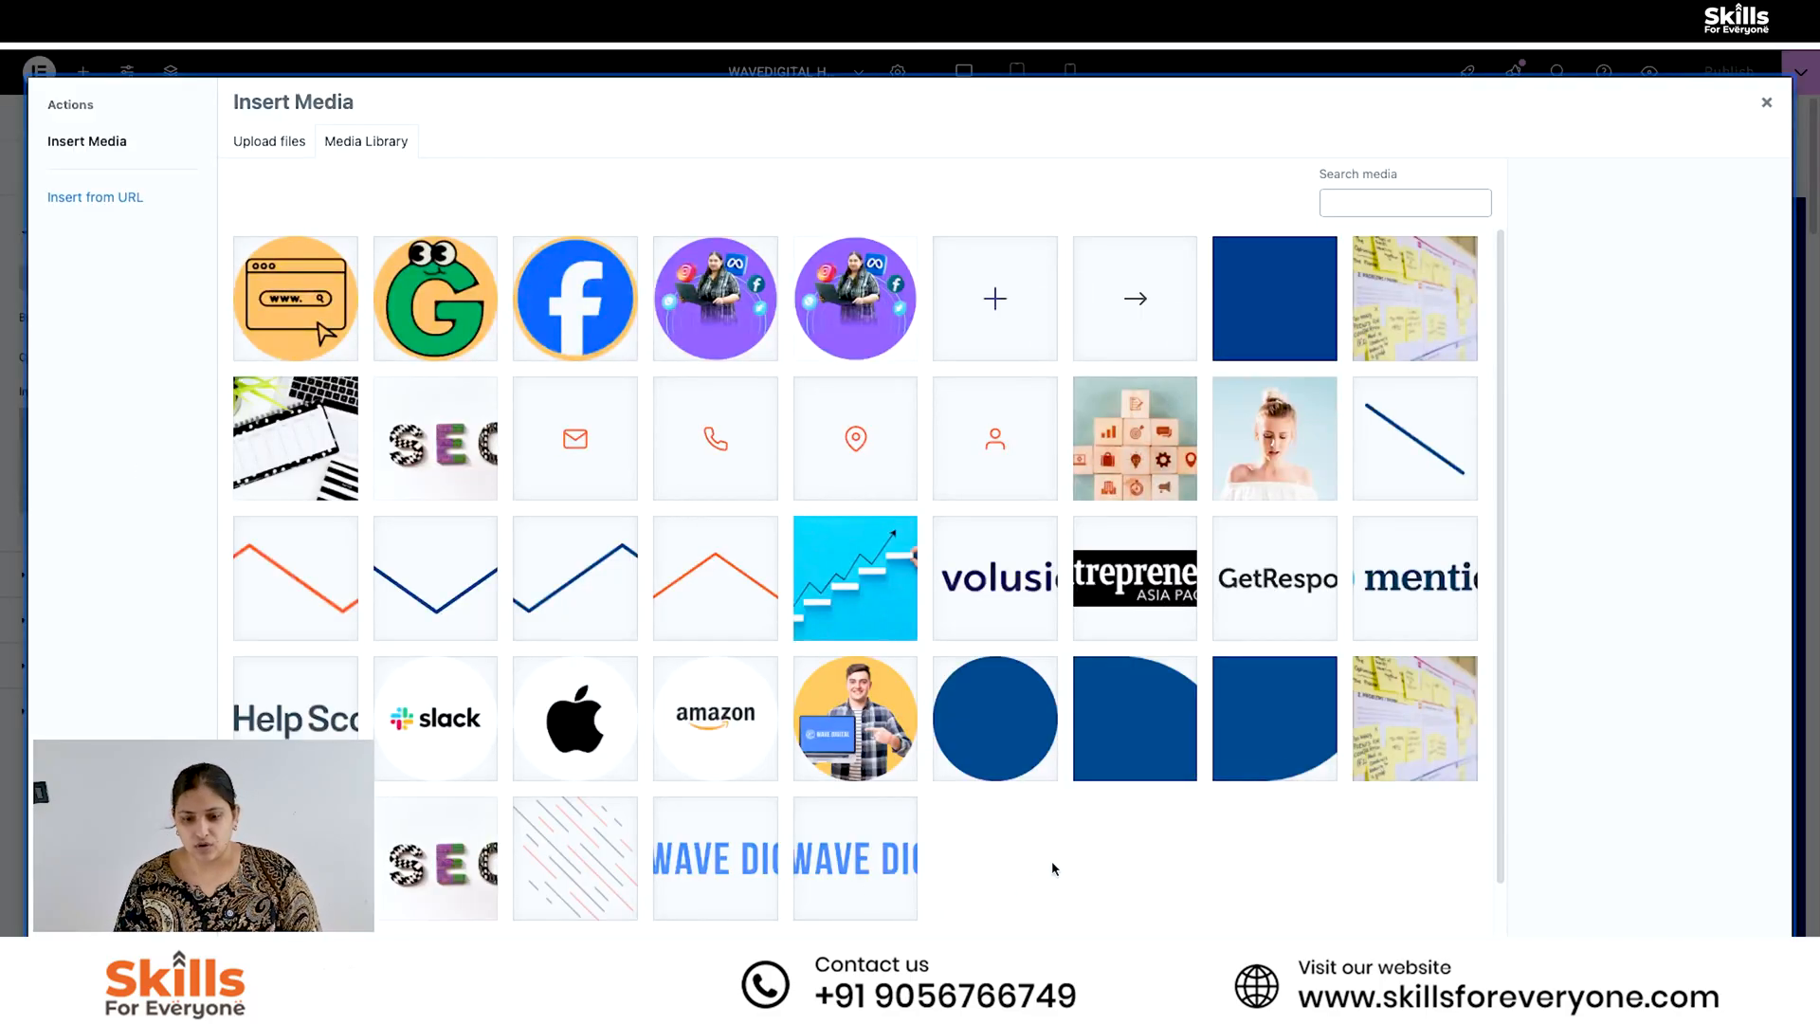
click(877, 612)
click(1740, 977)
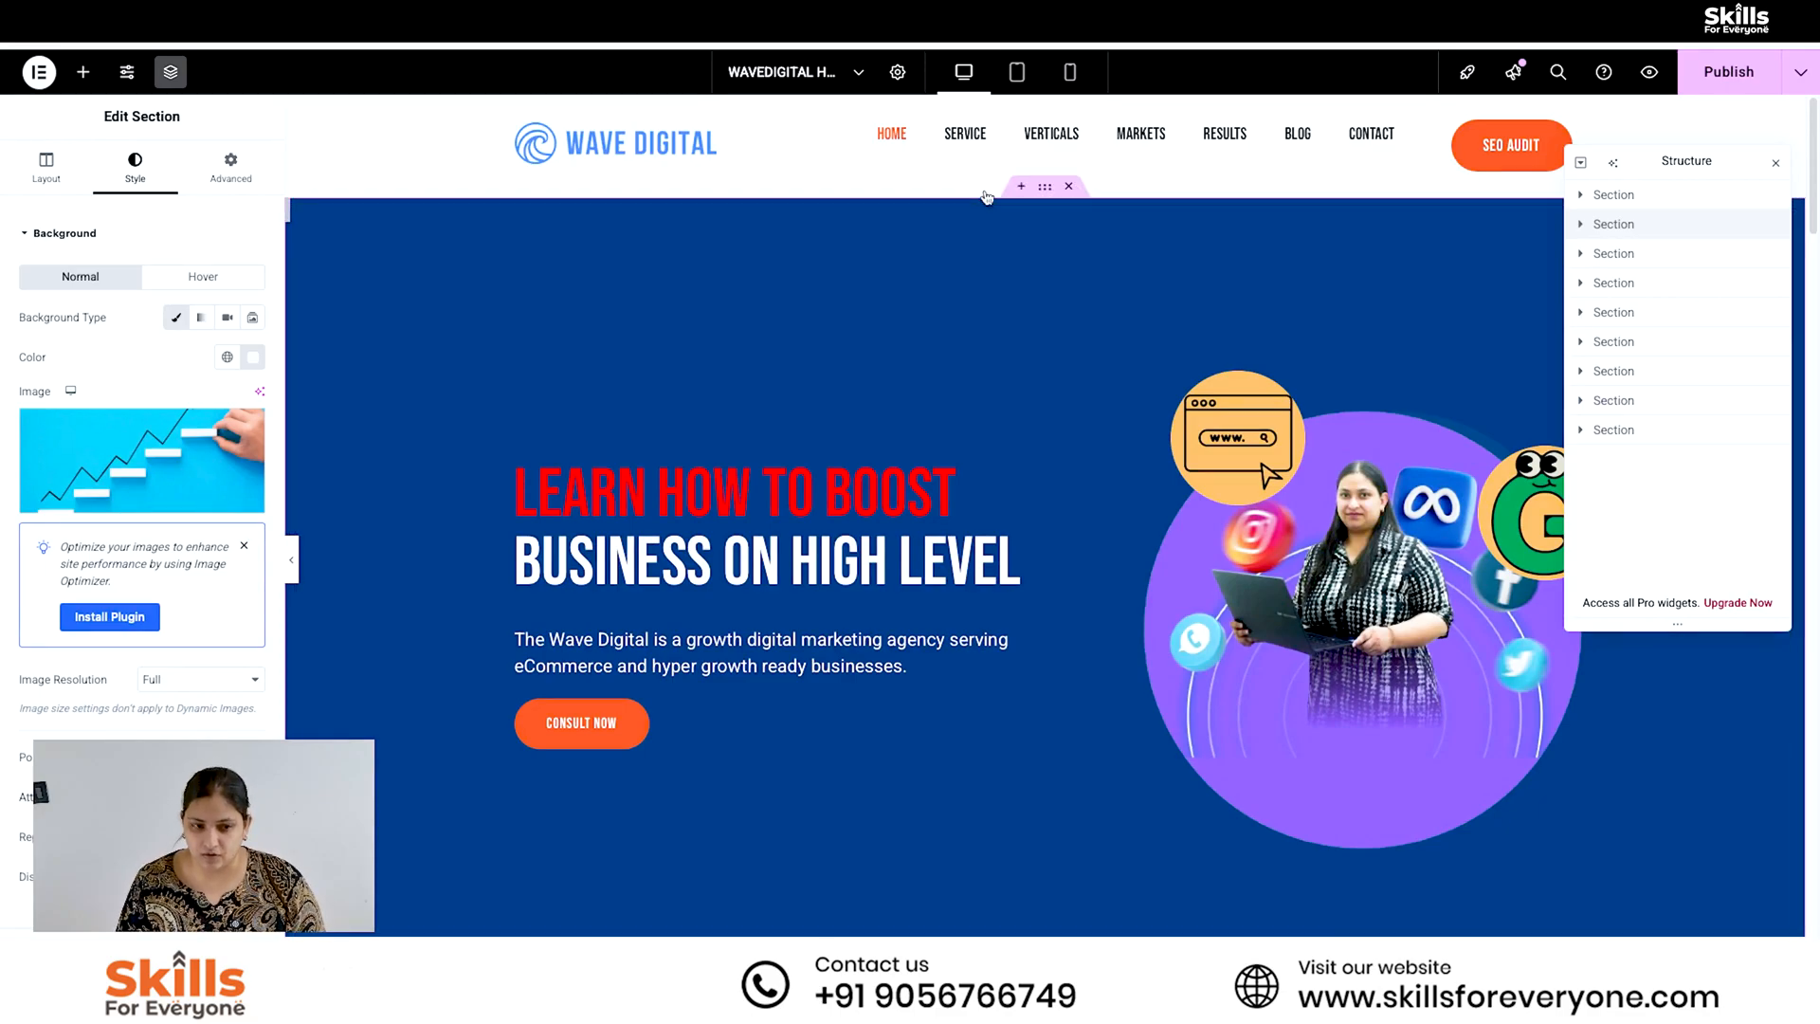
click(249, 427)
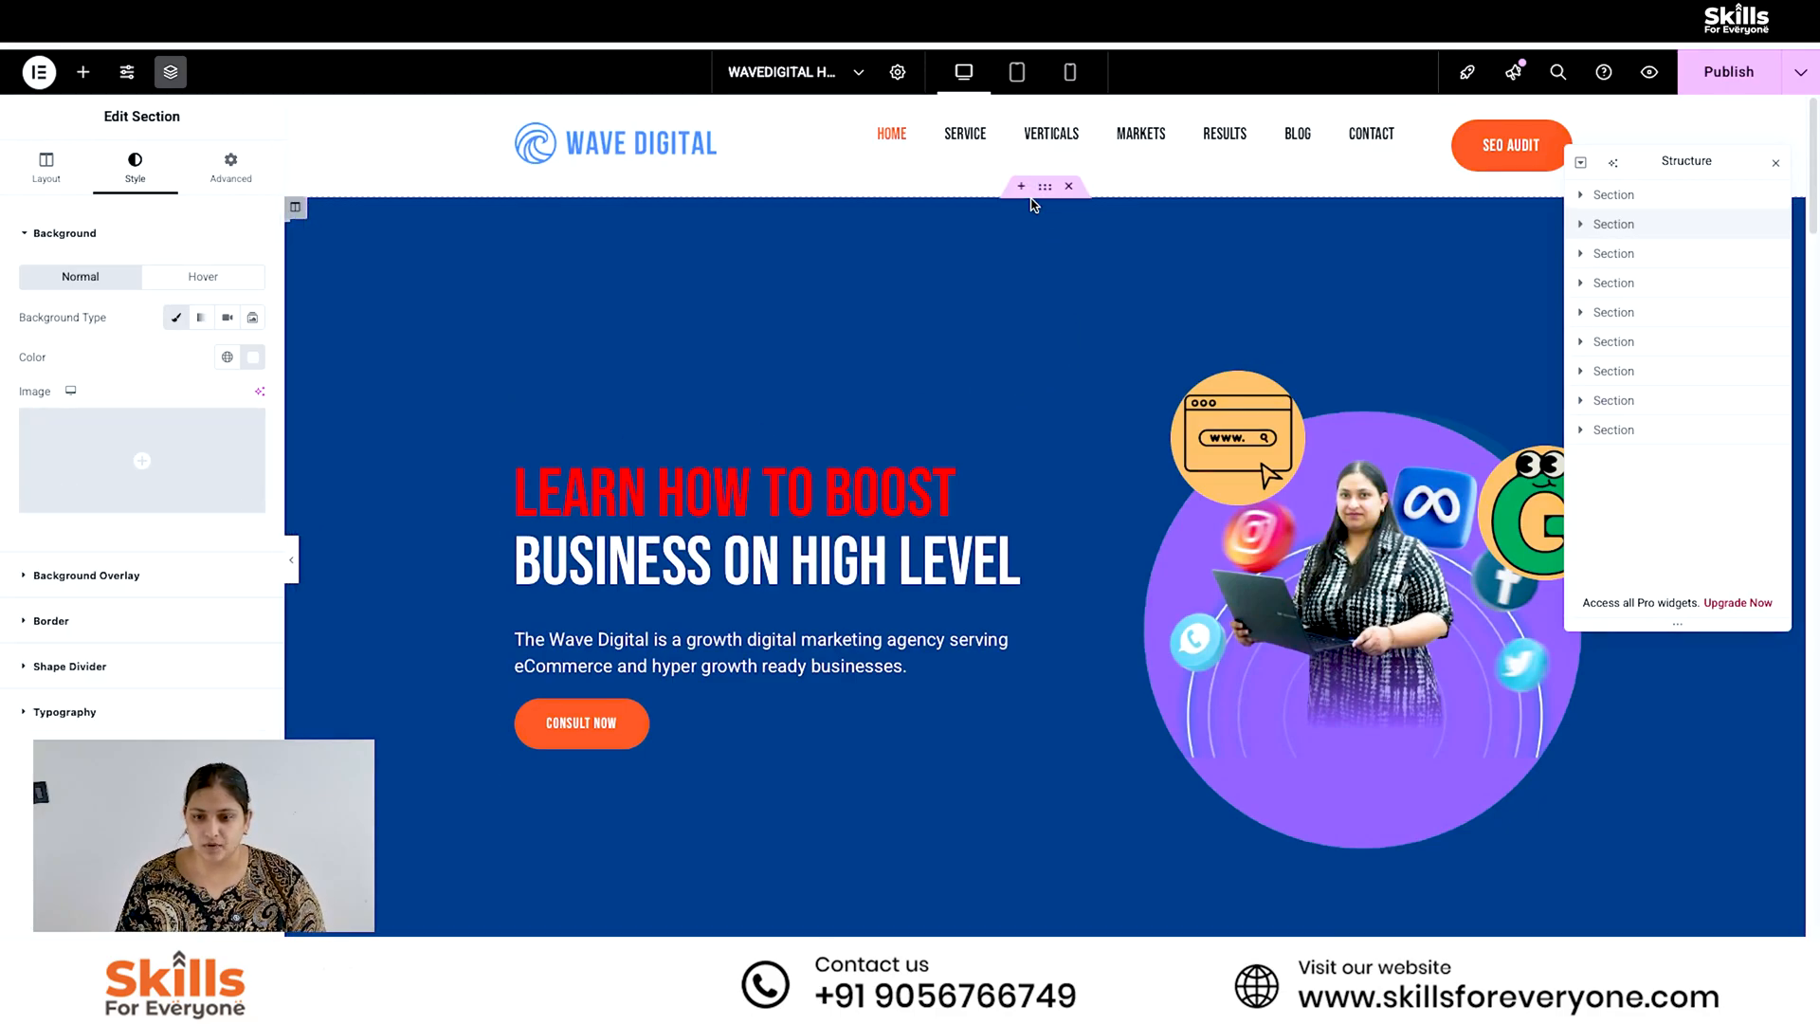
- Delete the empty section between the hero and the "Our Provided Services" section
click(1612, 224)
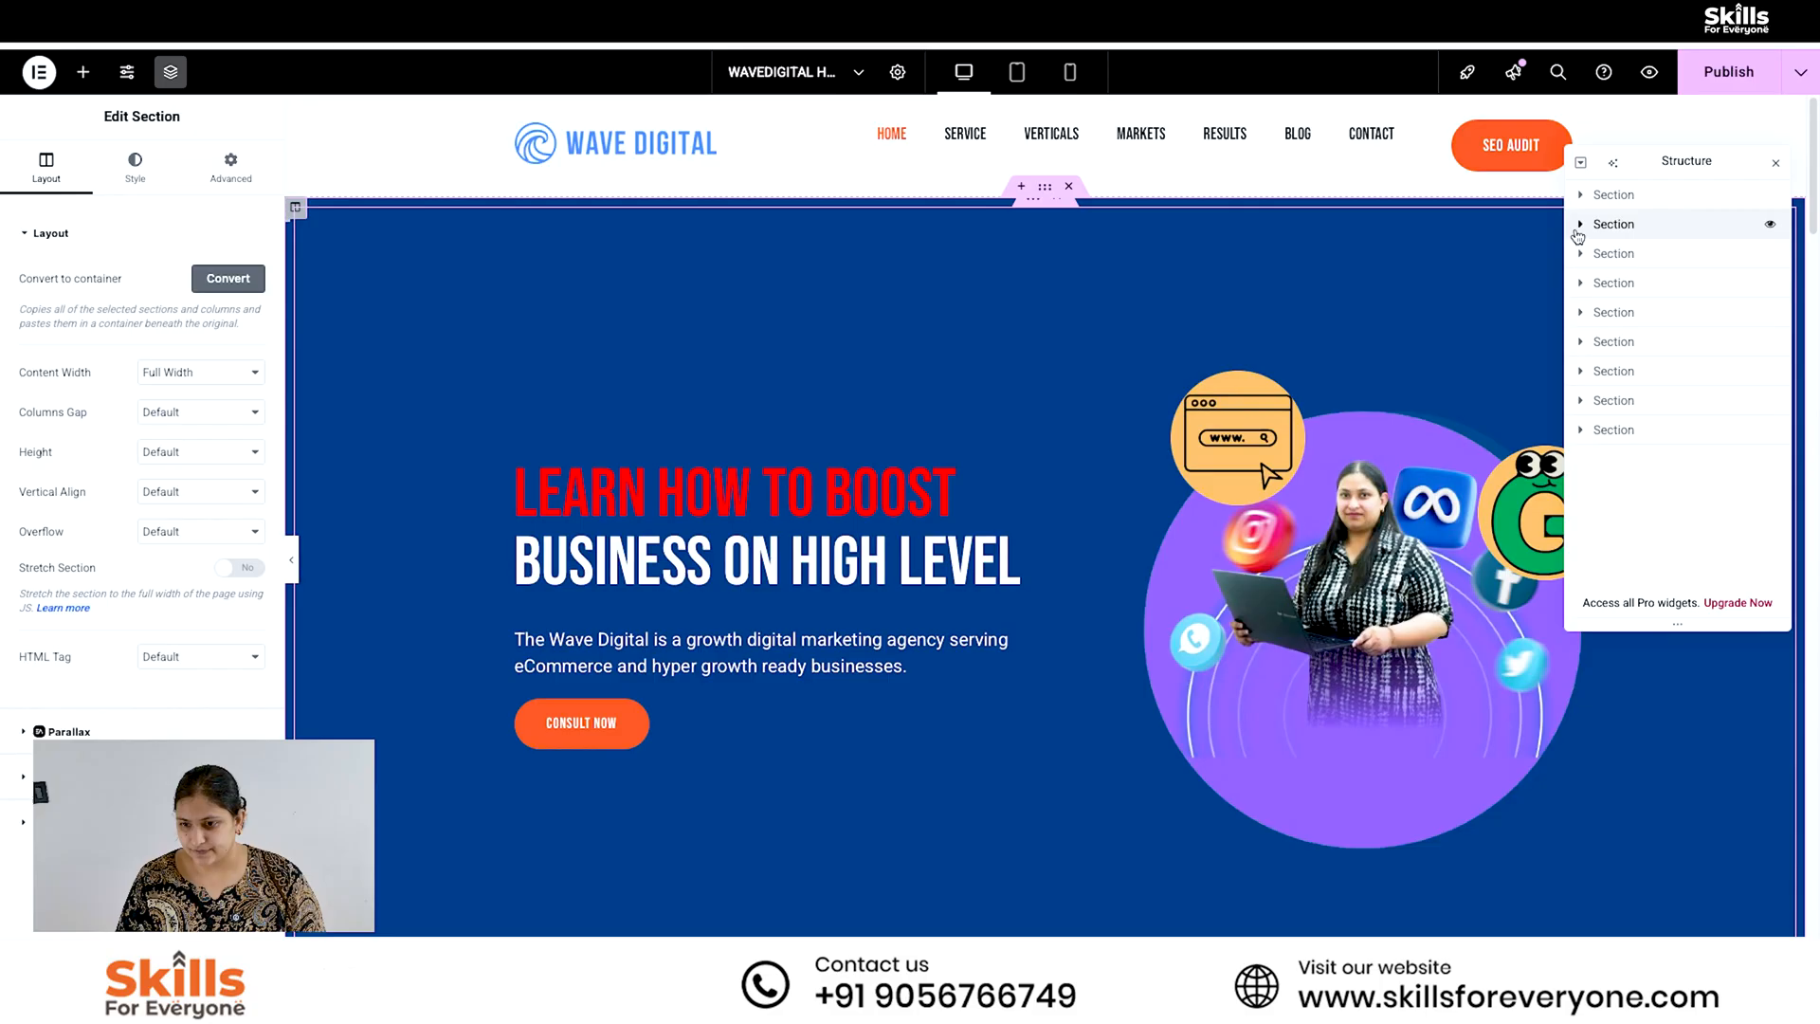
click(1622, 252)
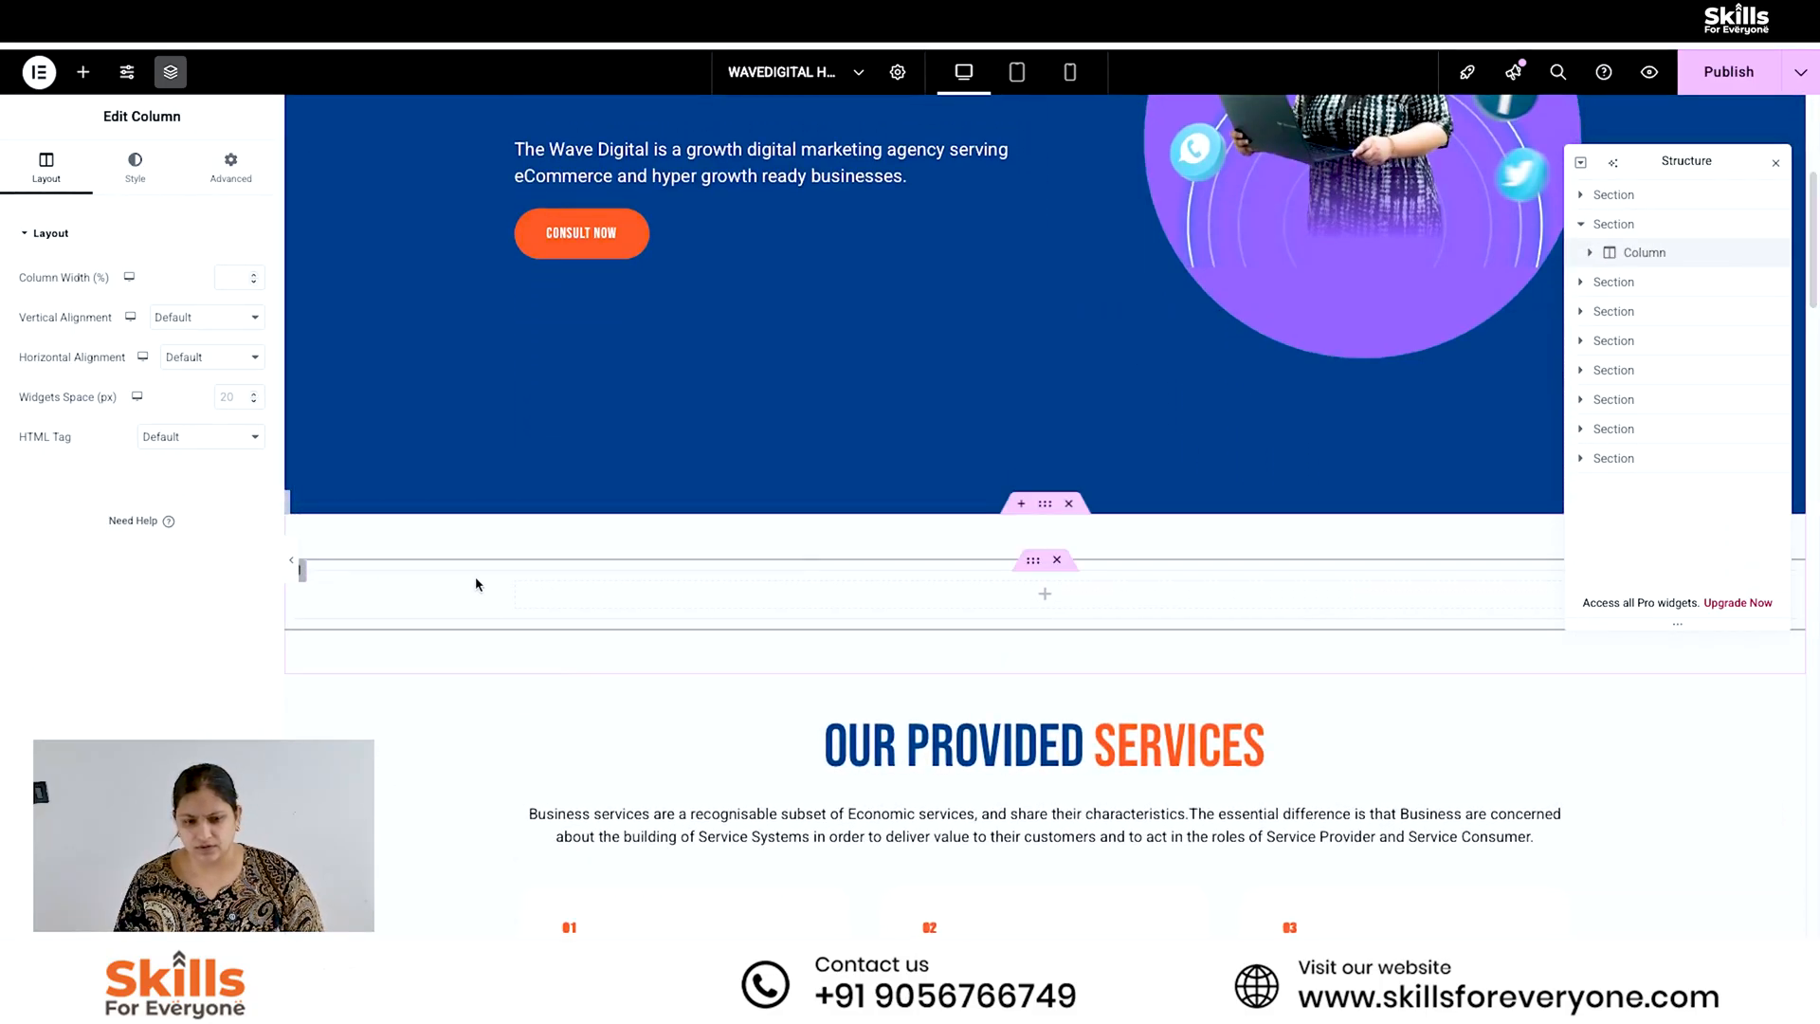
right_click(302, 572)
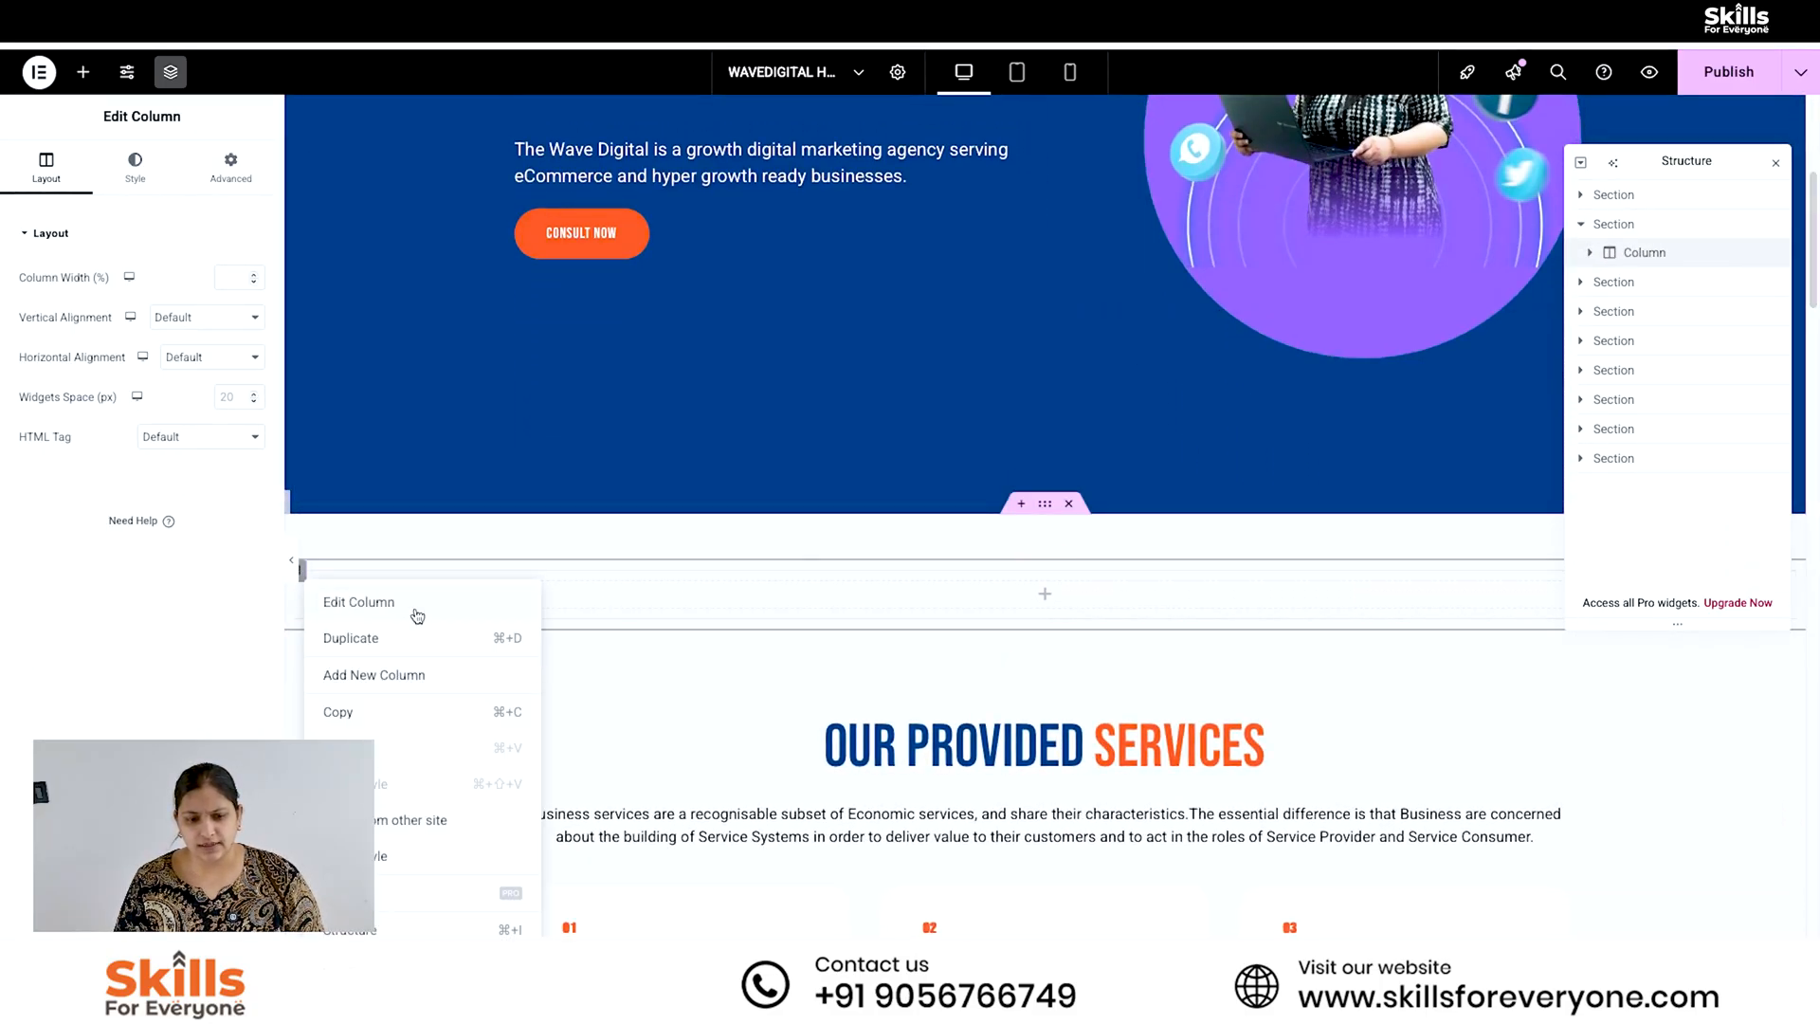
click(703, 908)
right_click(303, 573)
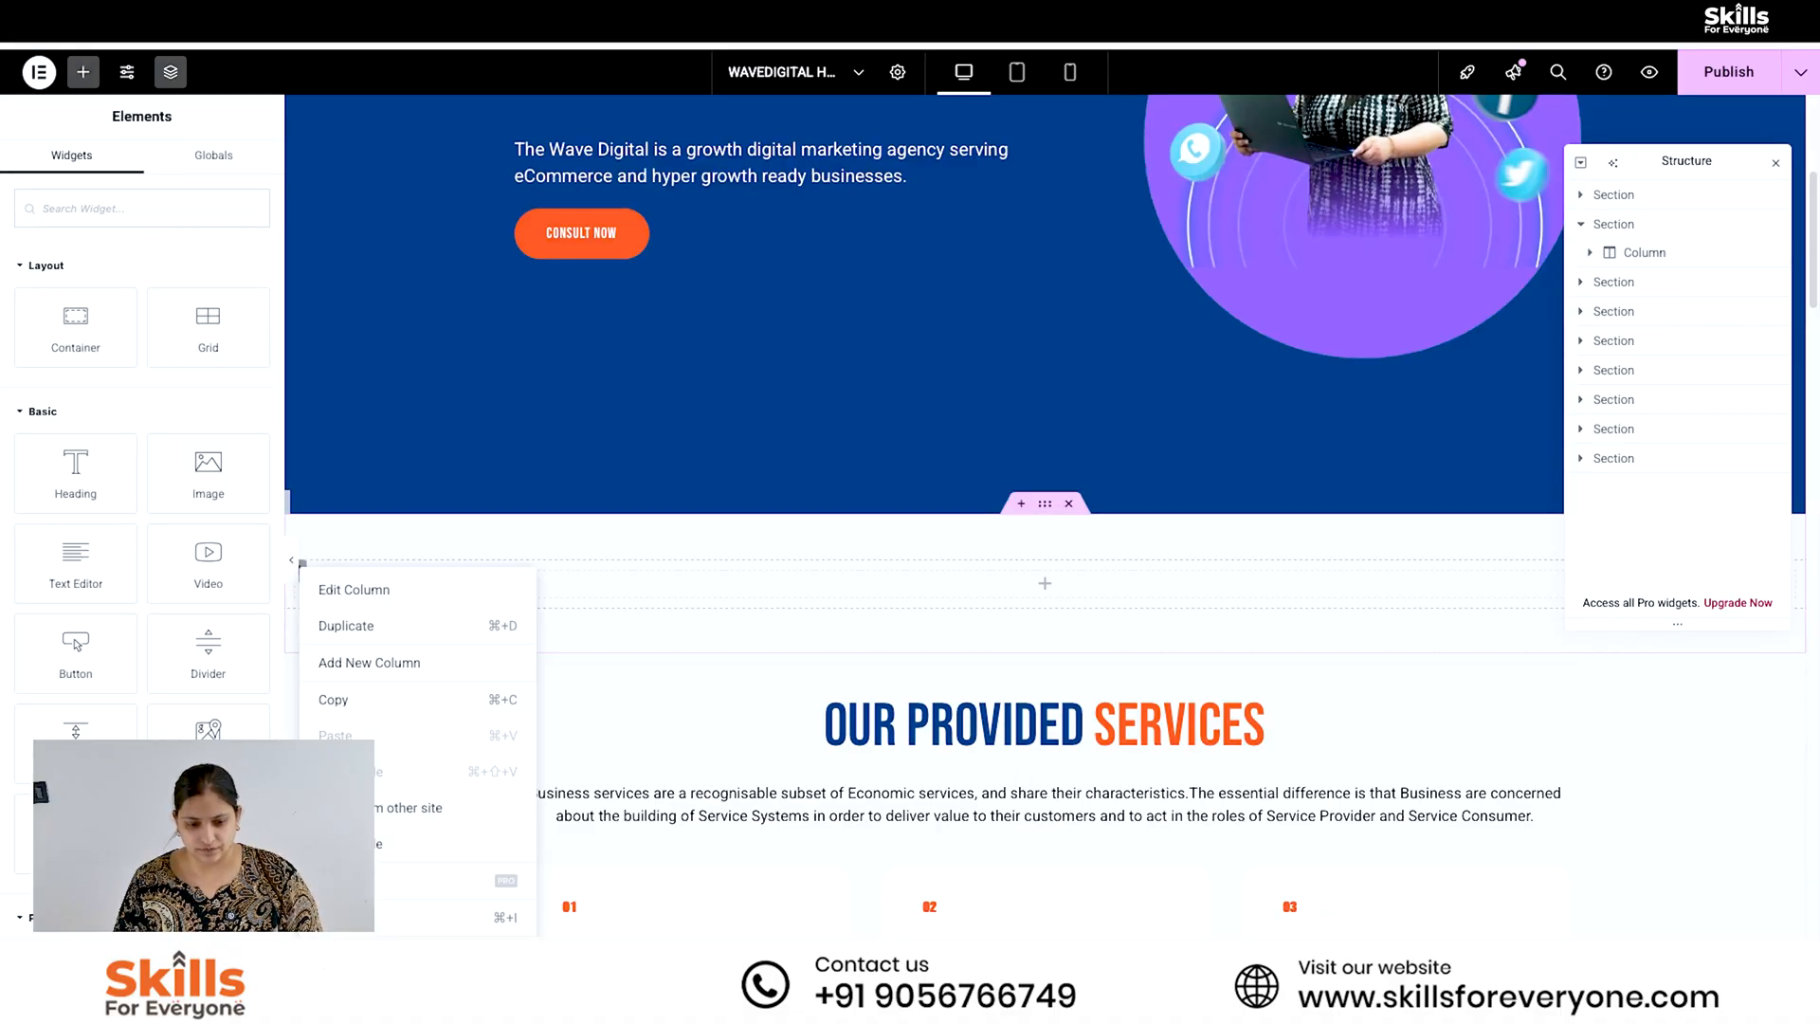
click(351, 582)
click(1070, 504)
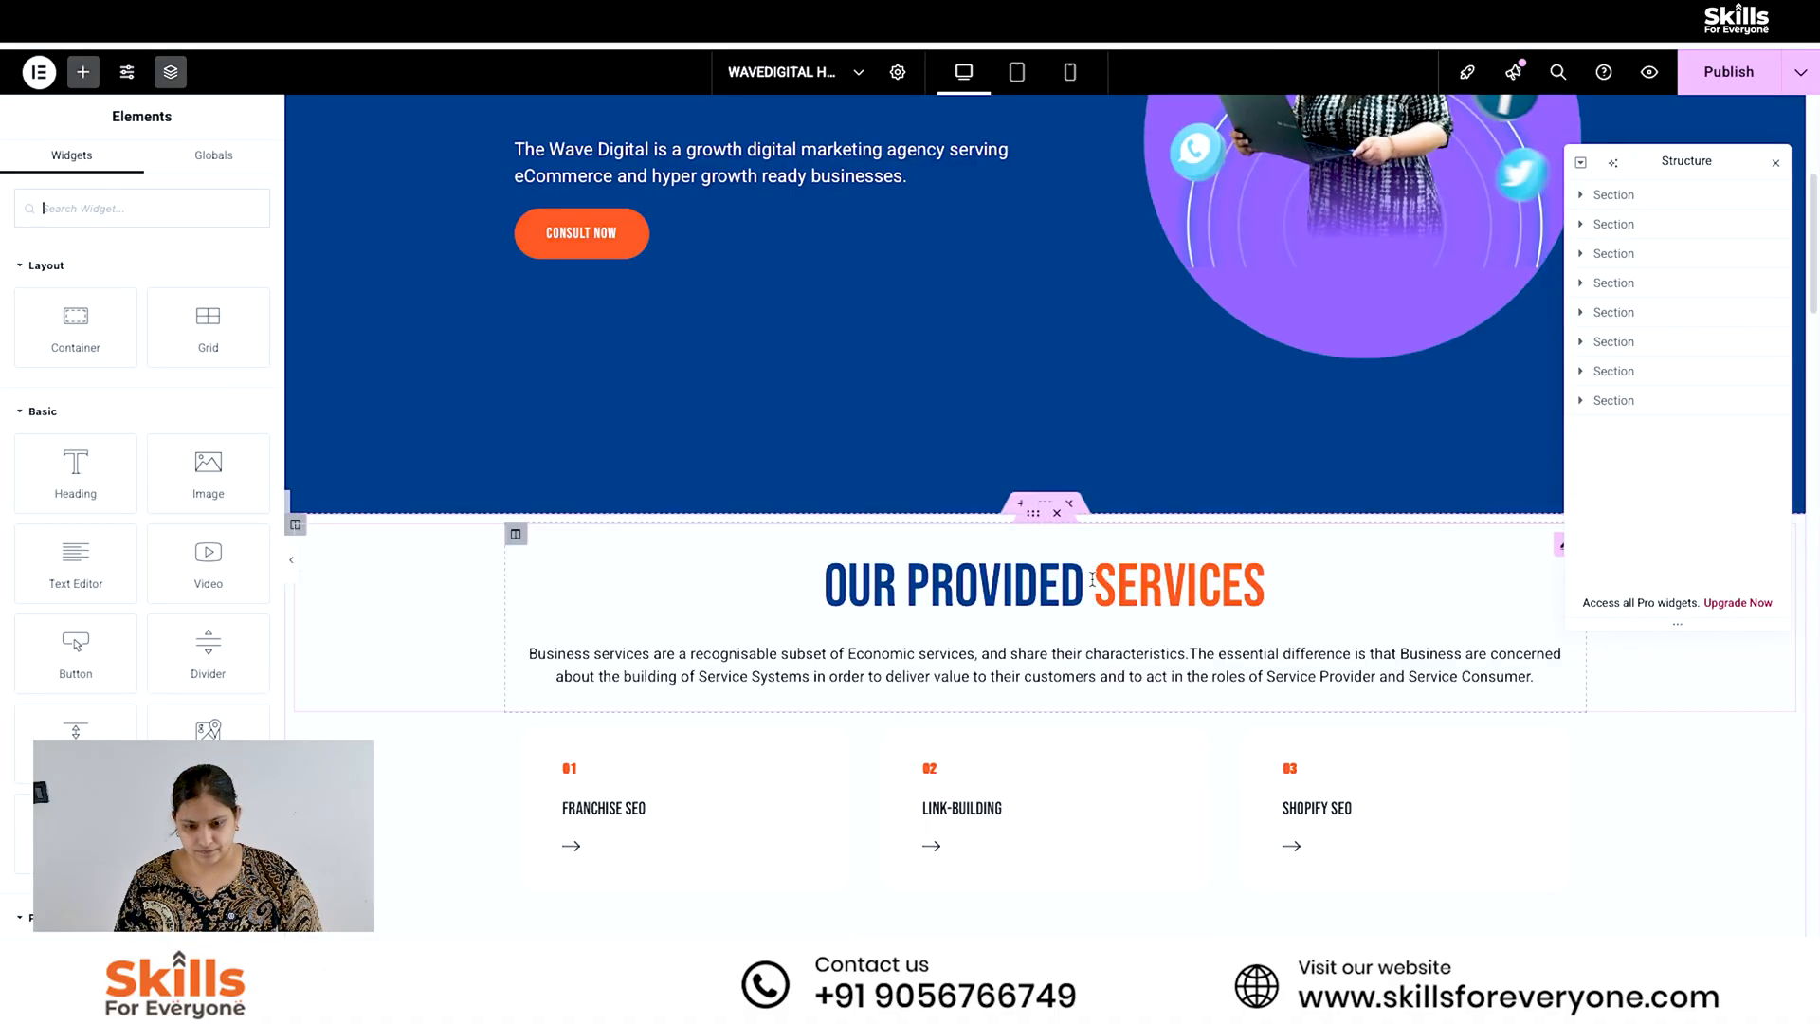
- Check the hero text column's style and layout settings and widen the column slightly towards the picture
scroll(1232, 759, down, 5)
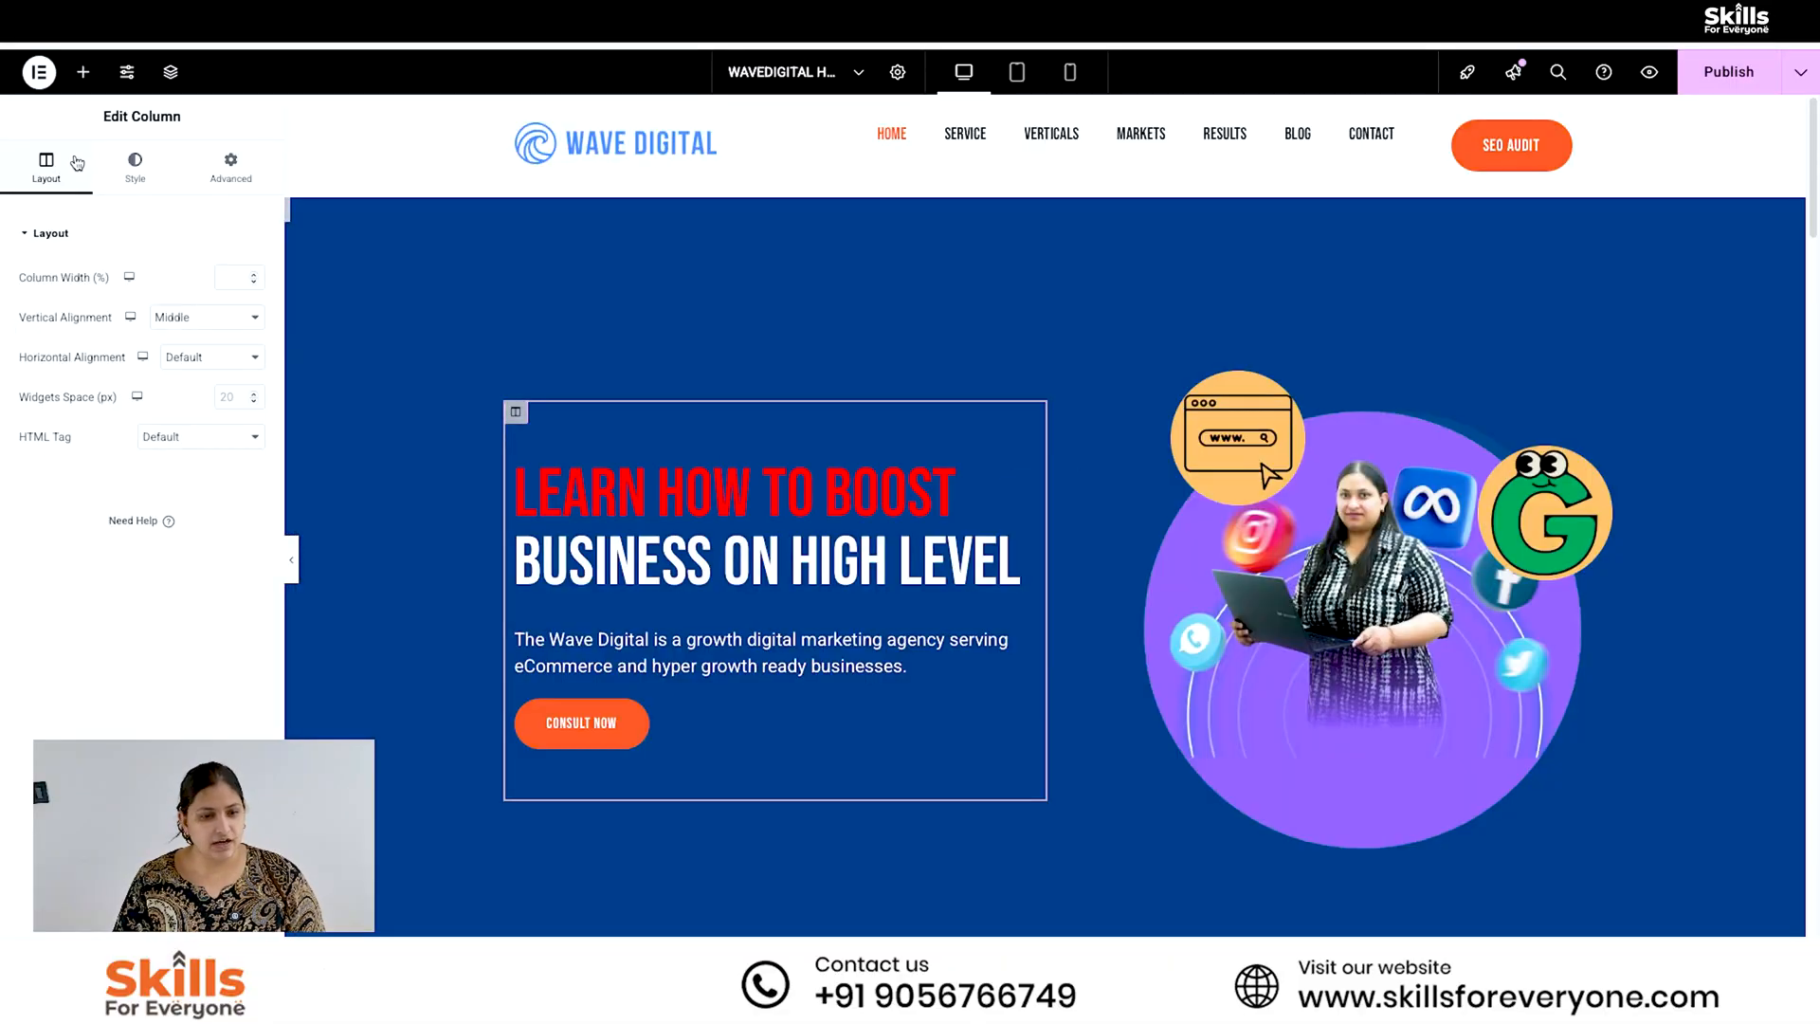
click(136, 171)
click(52, 180)
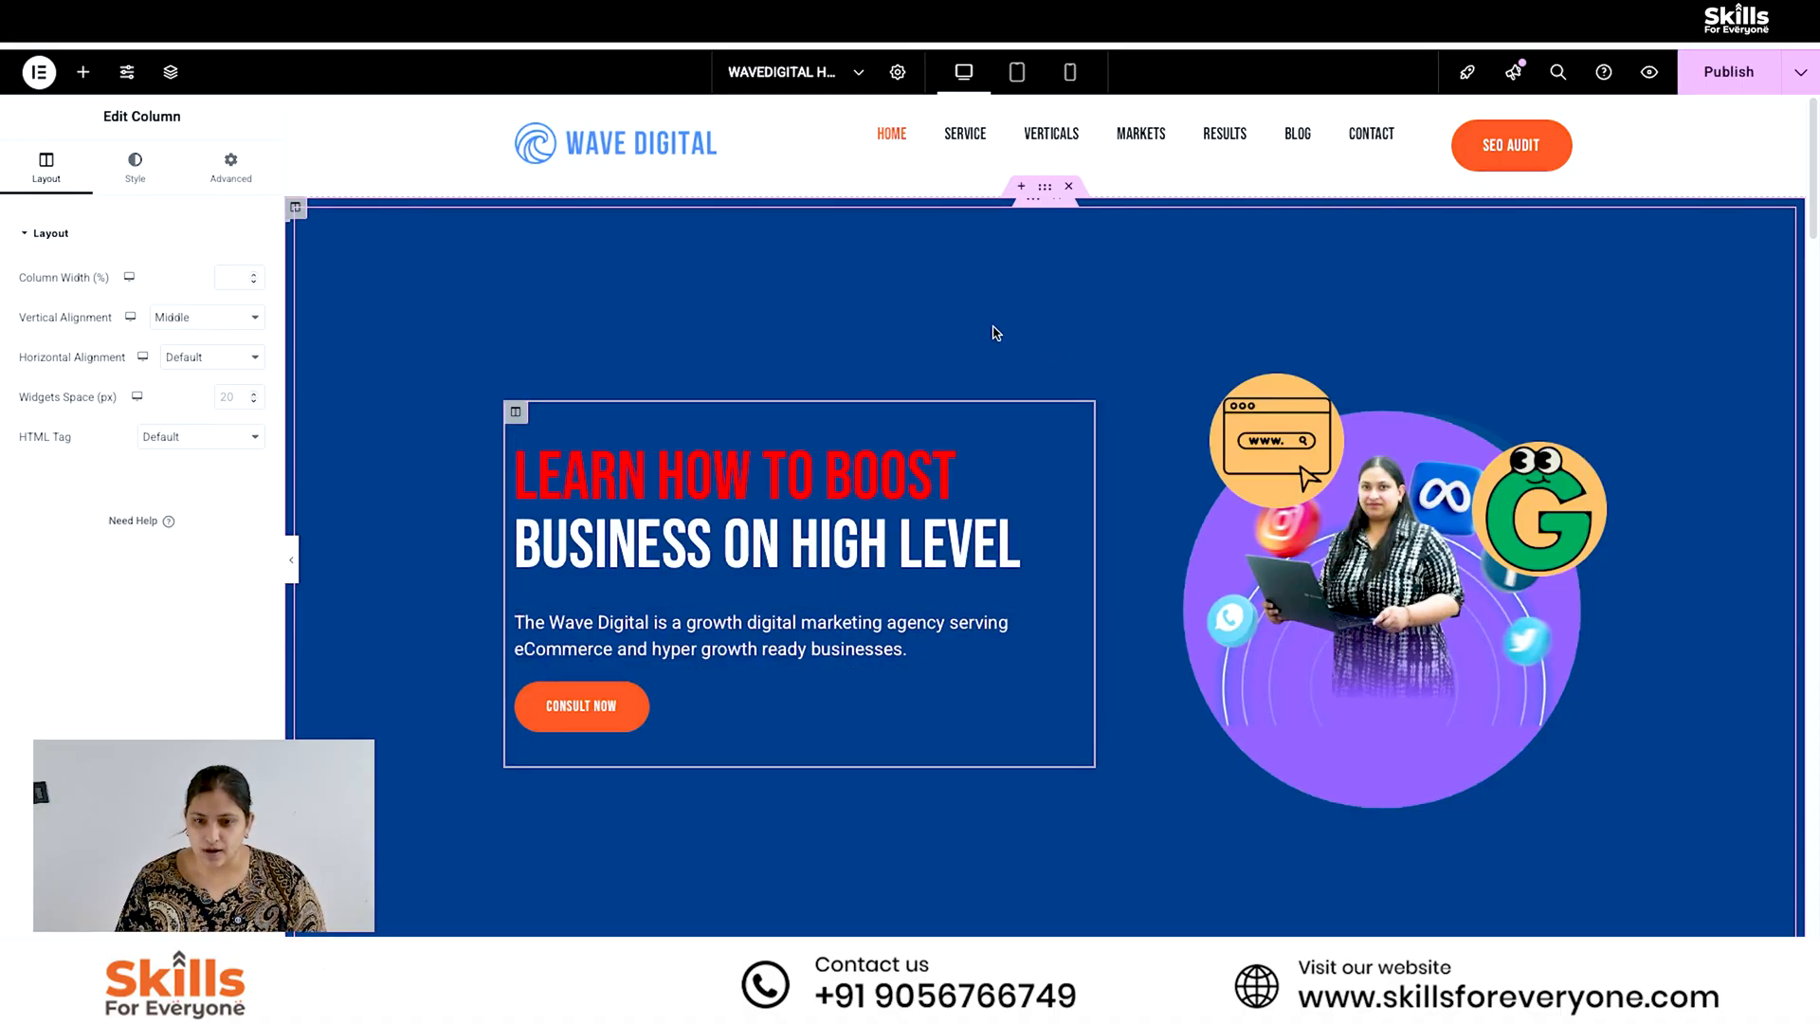
- Try Full Width as the hero inner section's content width, preview the page and close the preview
click(1045, 188)
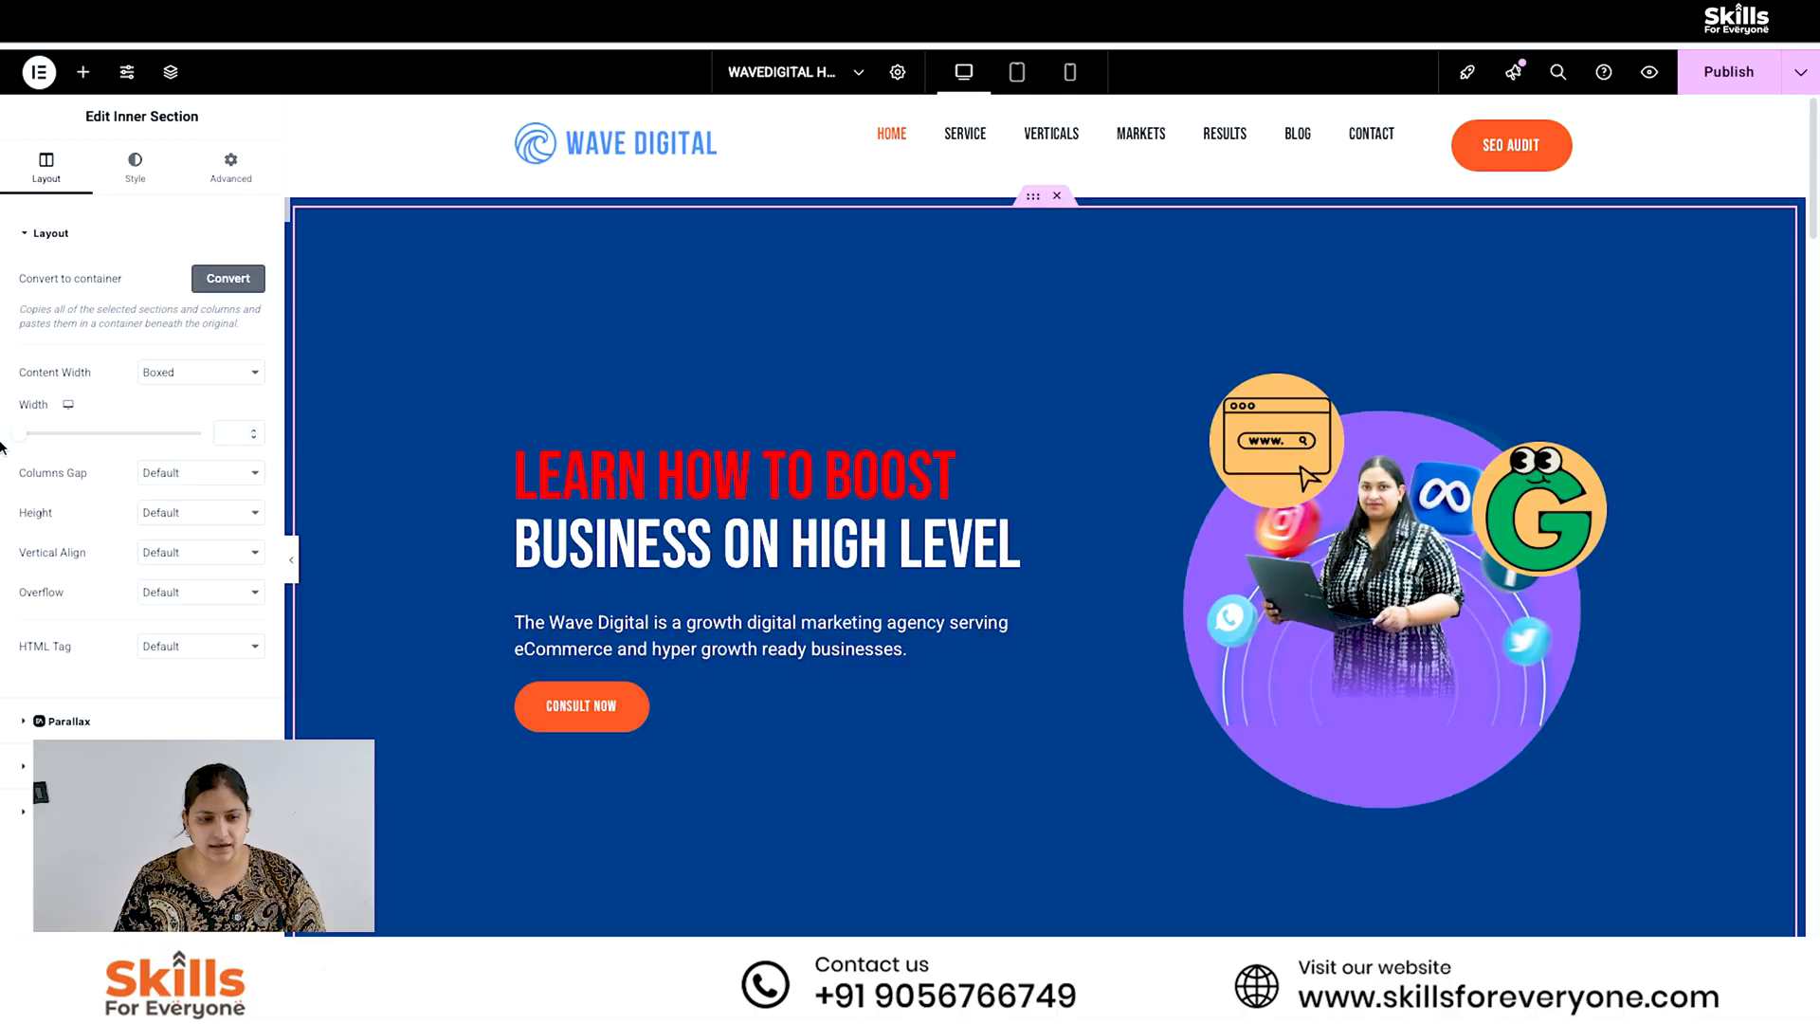
click(221, 383)
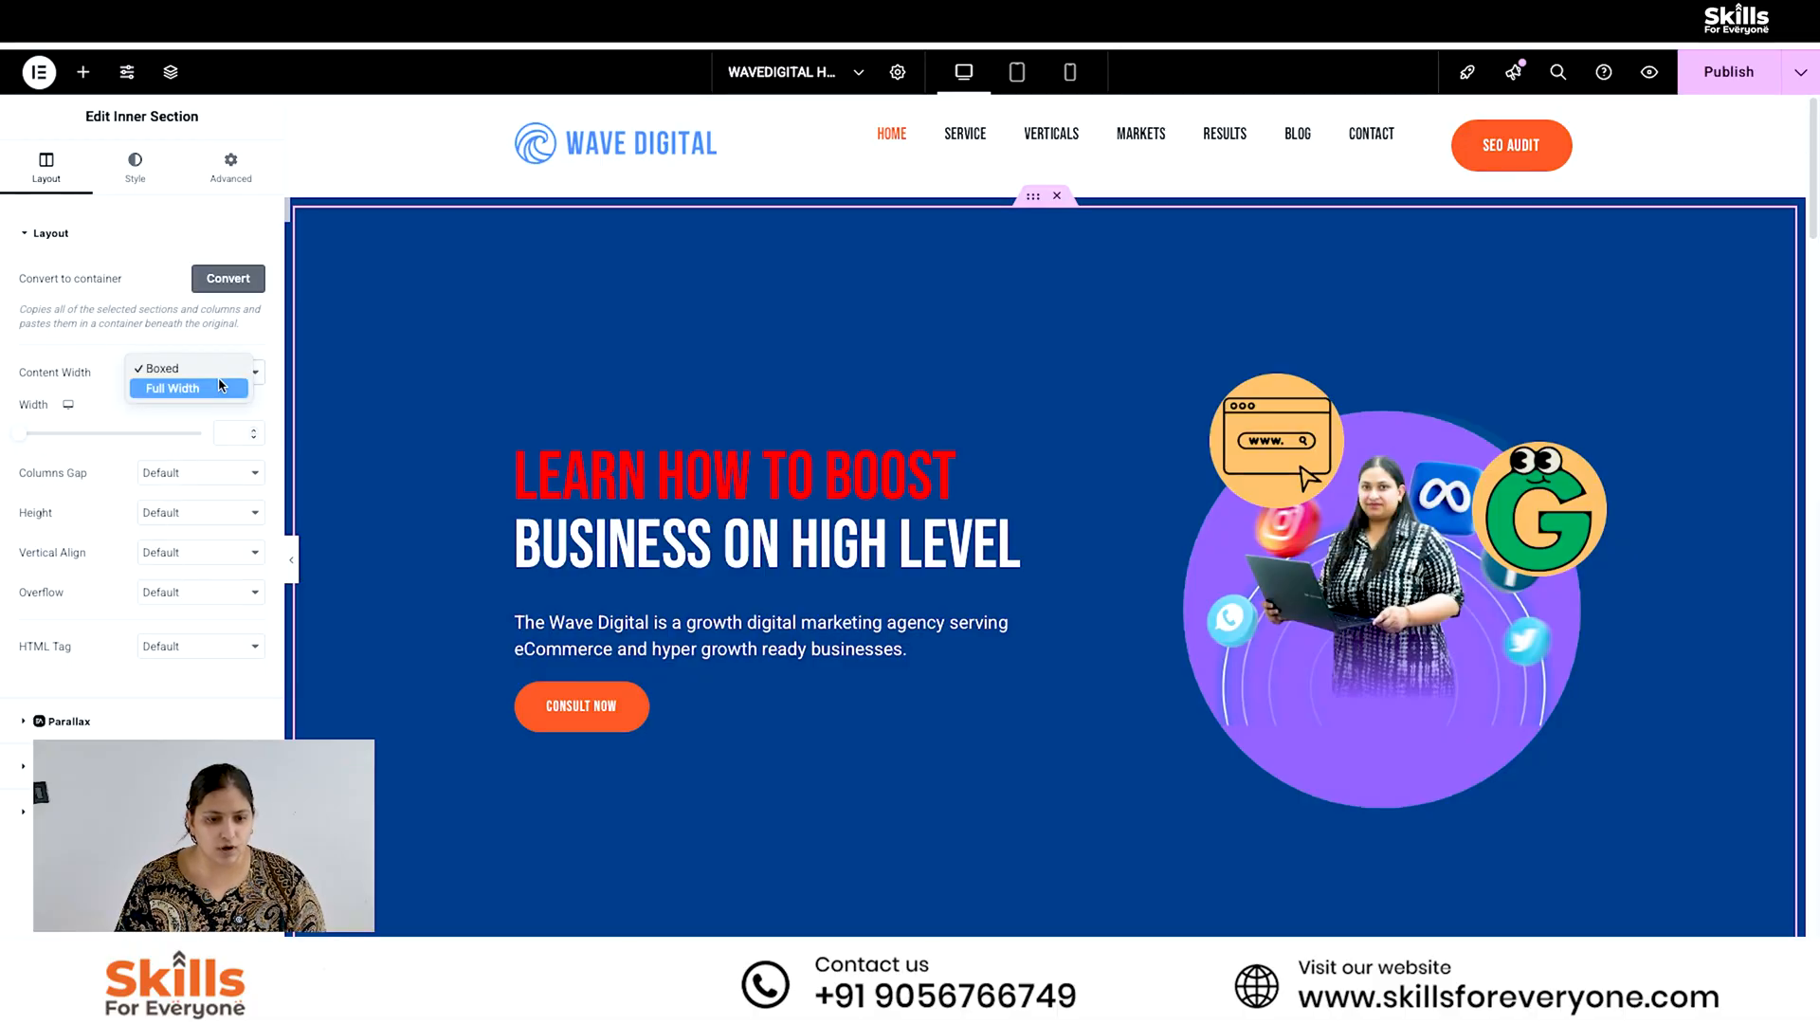
click(212, 389)
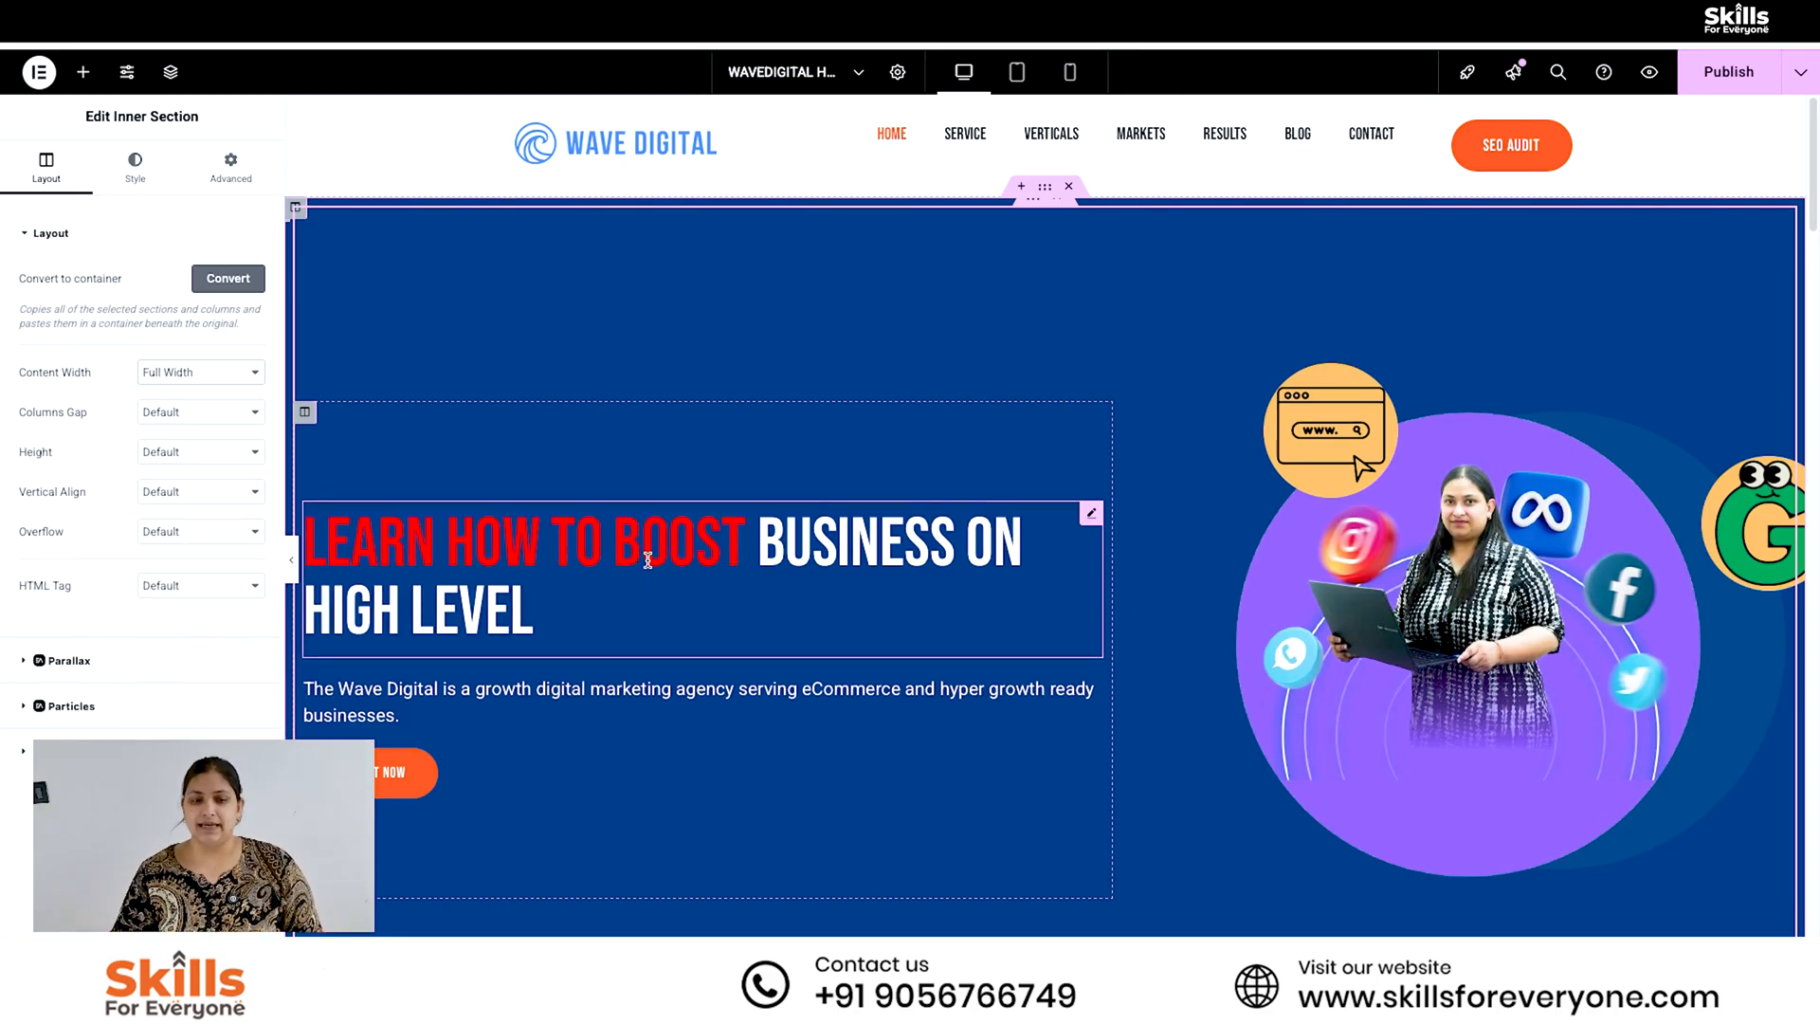
click(1652, 74)
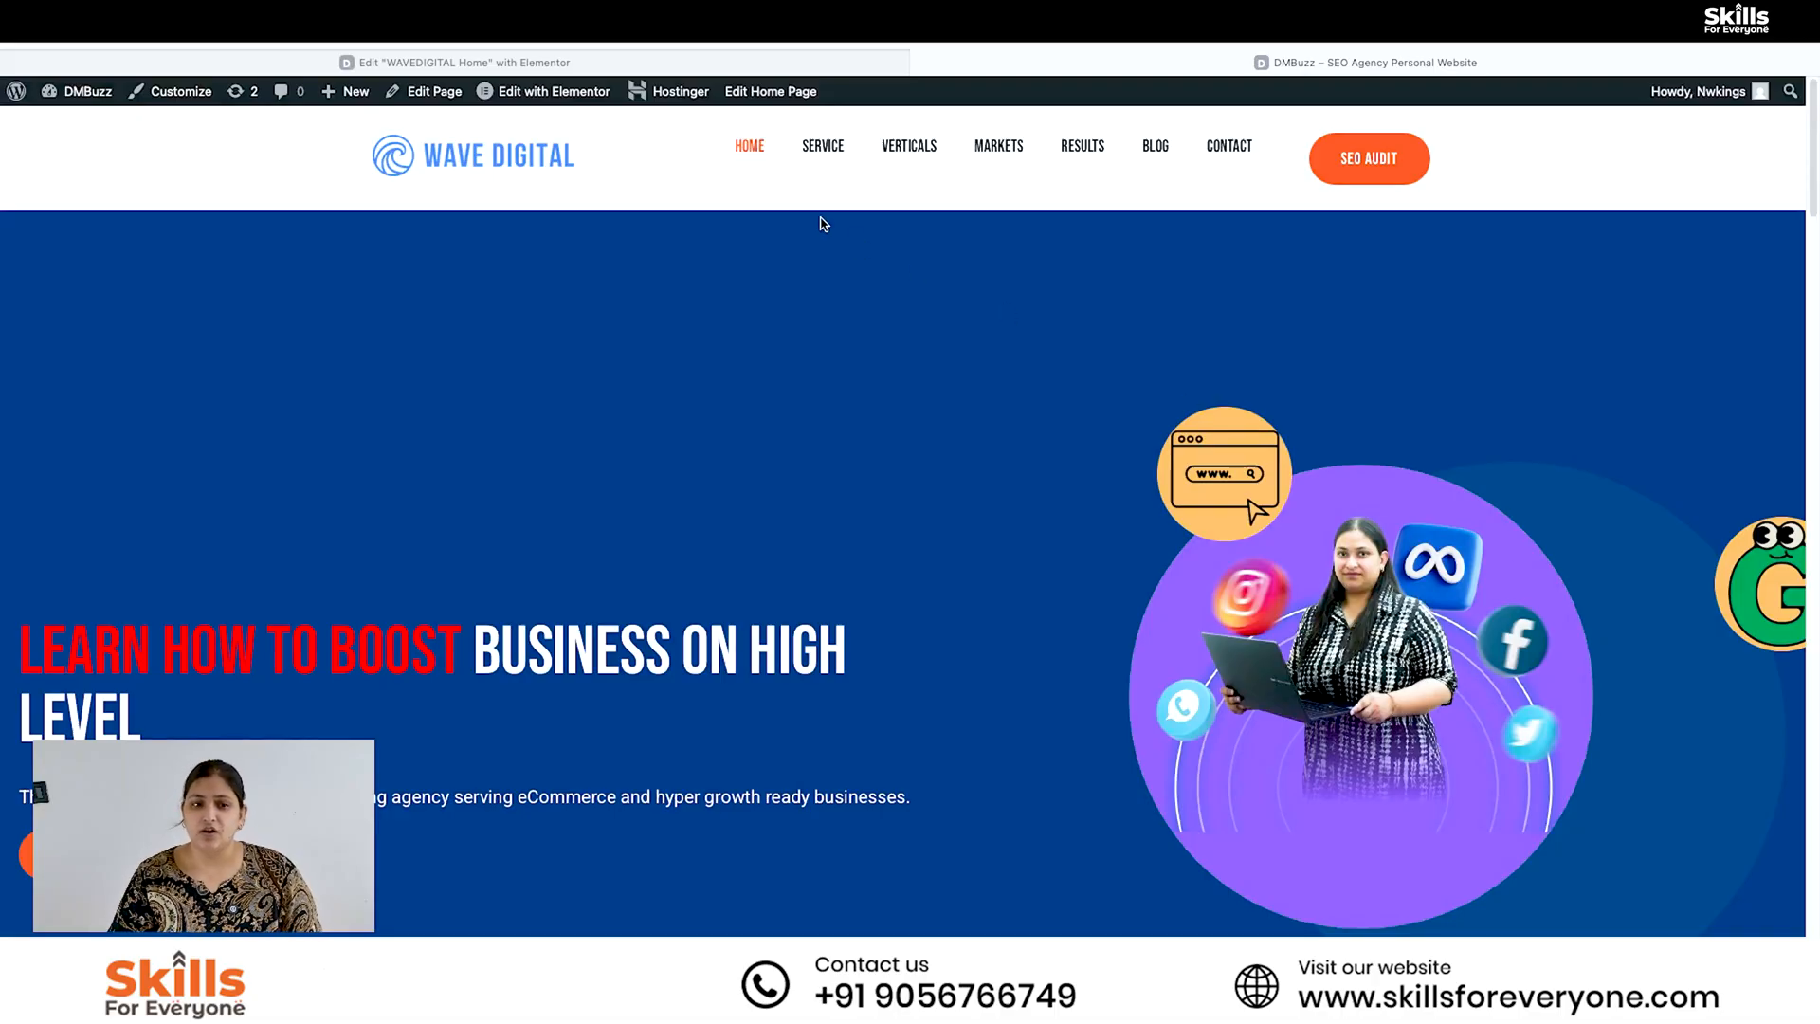
click(48, 62)
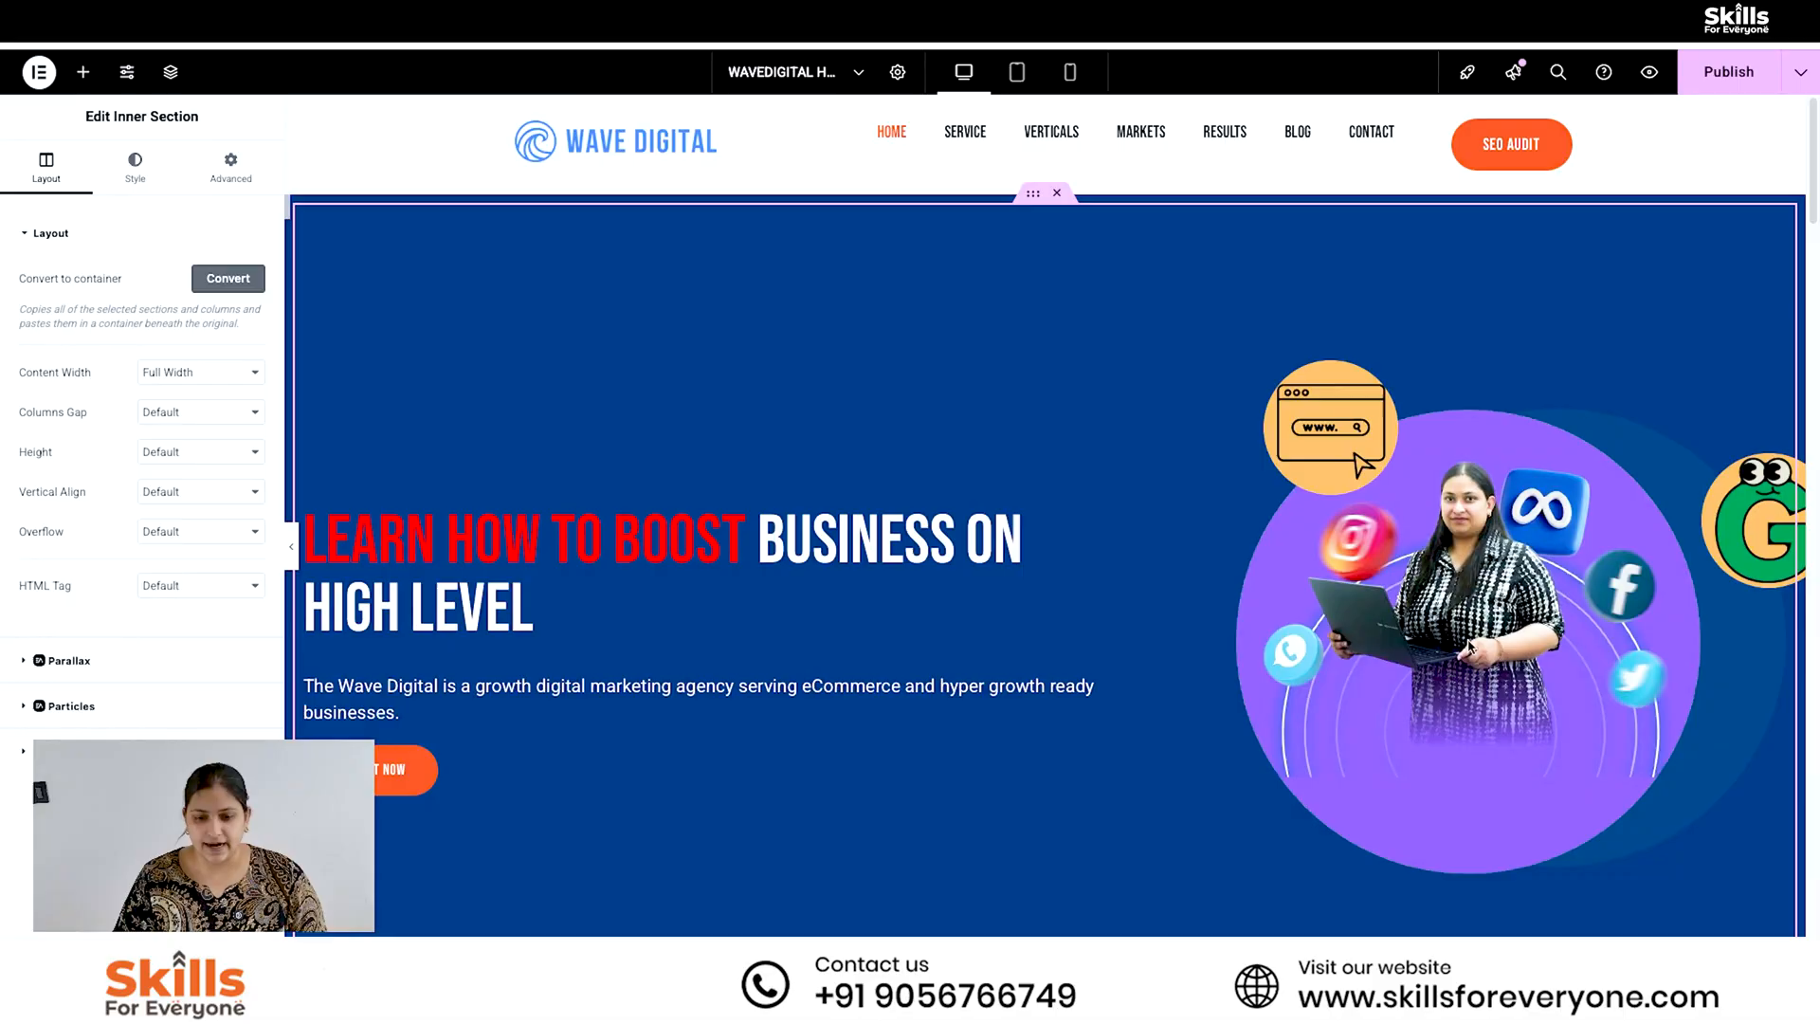
- Set the hero inner section's content width back to Boxed
click(882, 516)
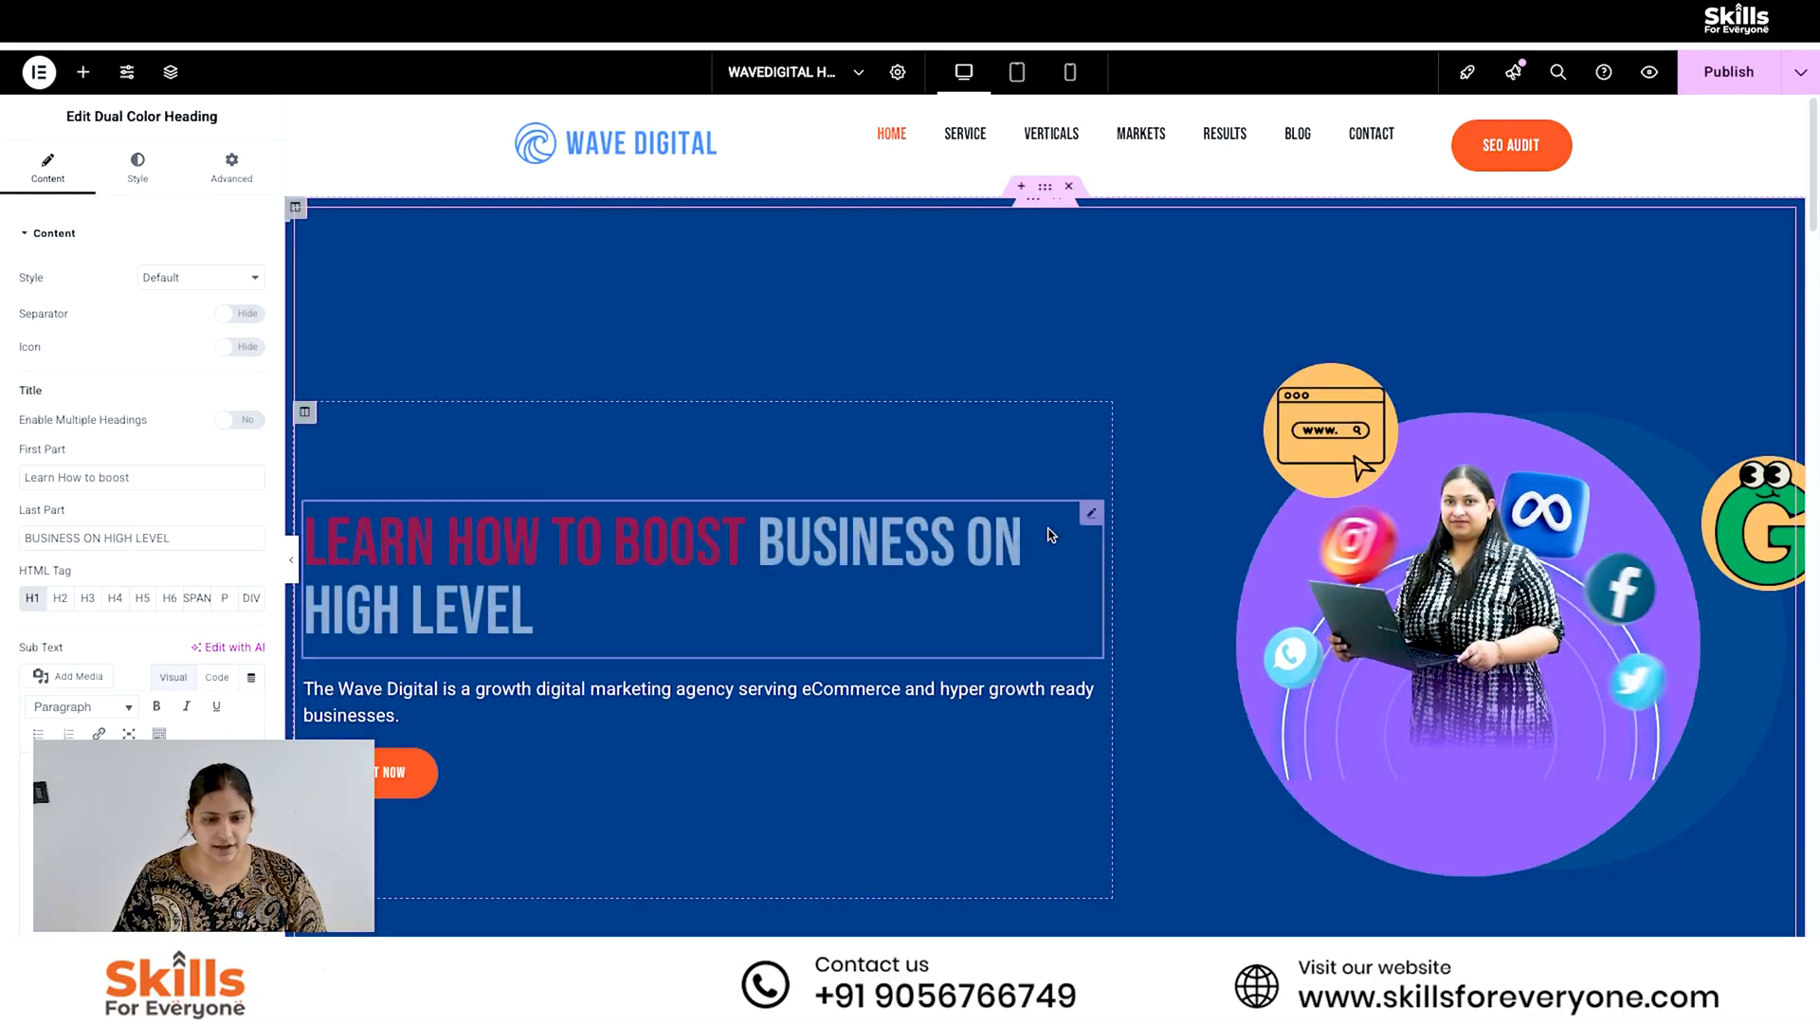
click(1040, 210)
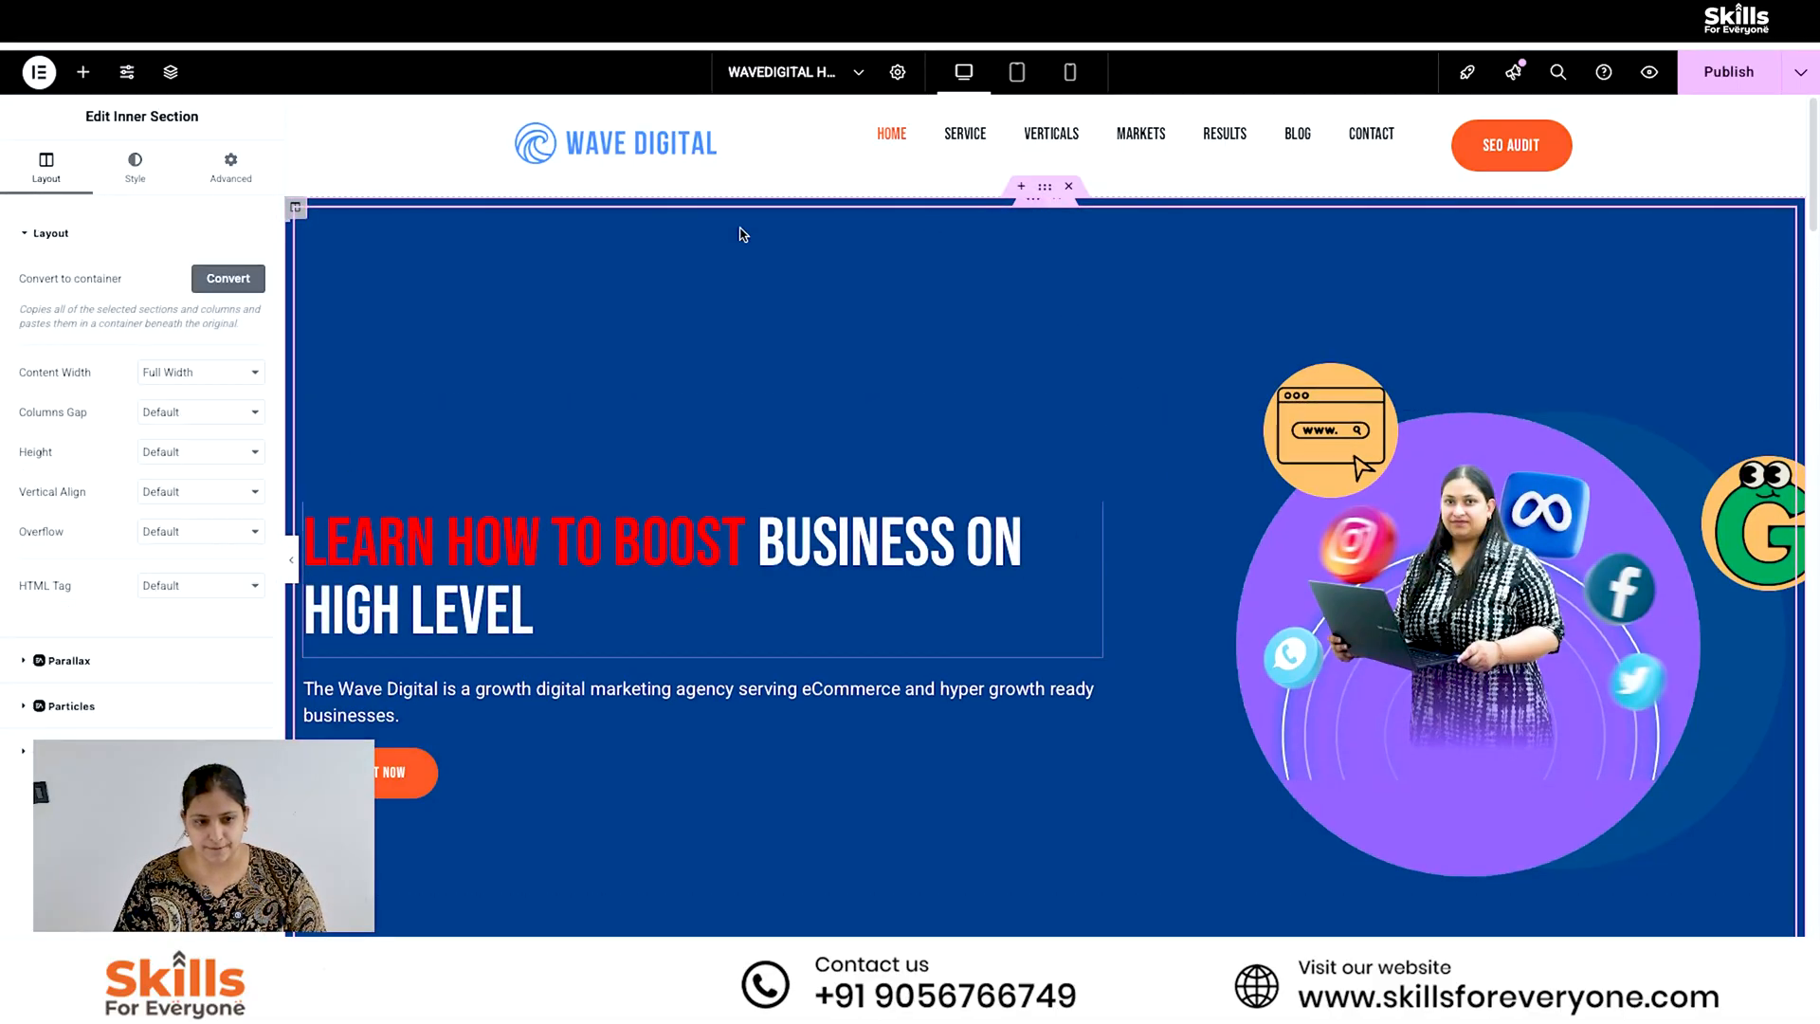
click(202, 371)
click(163, 348)
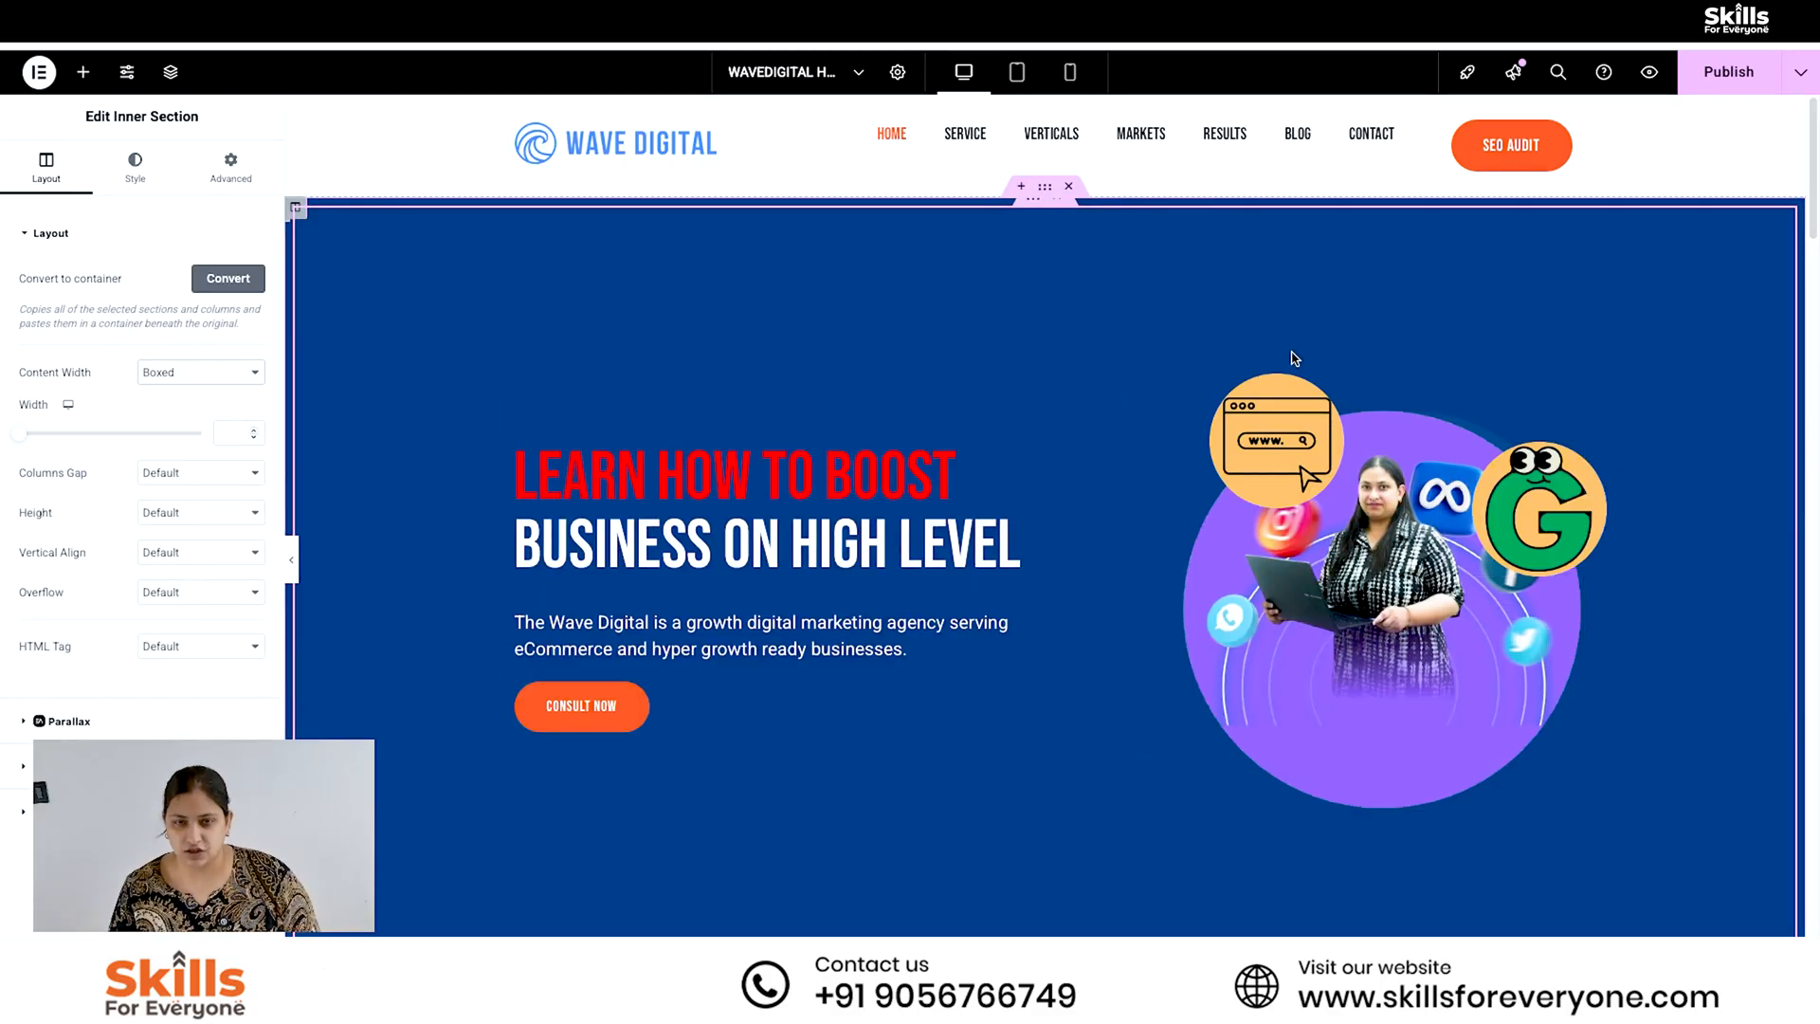
- Publish the home page, check the hero section in the preview and return to the editor
click(1736, 74)
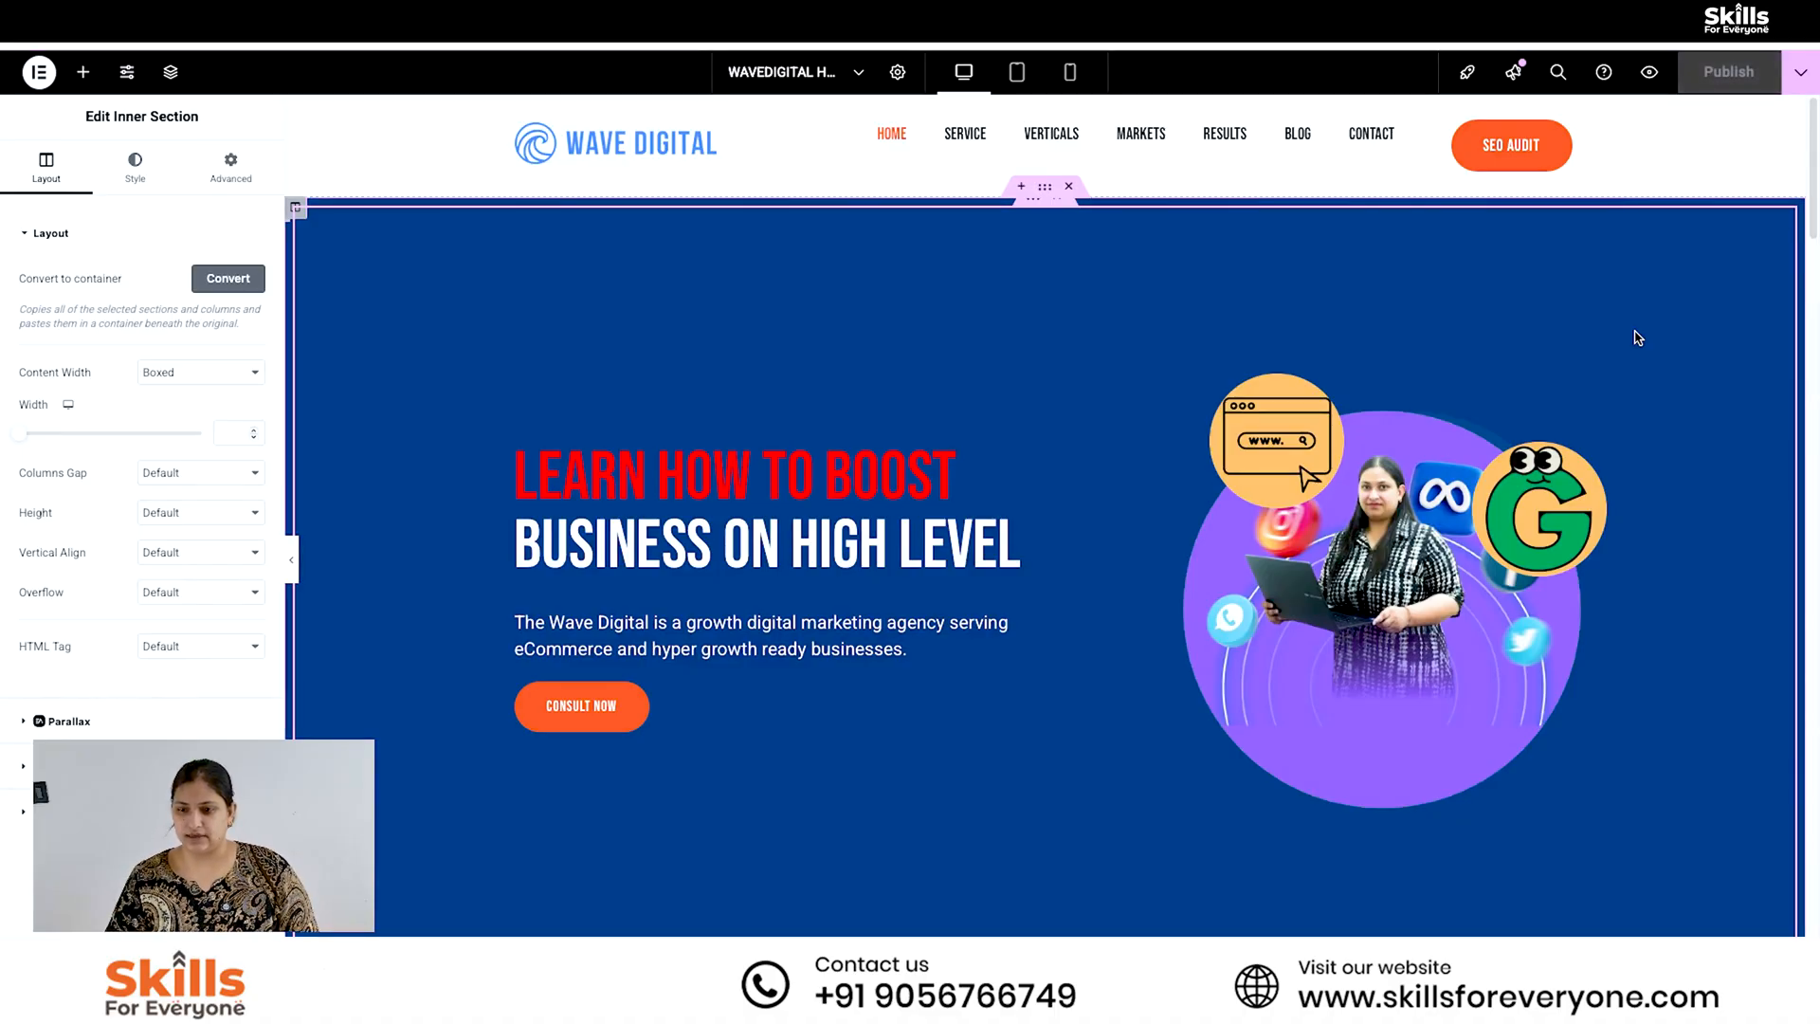
click(1650, 72)
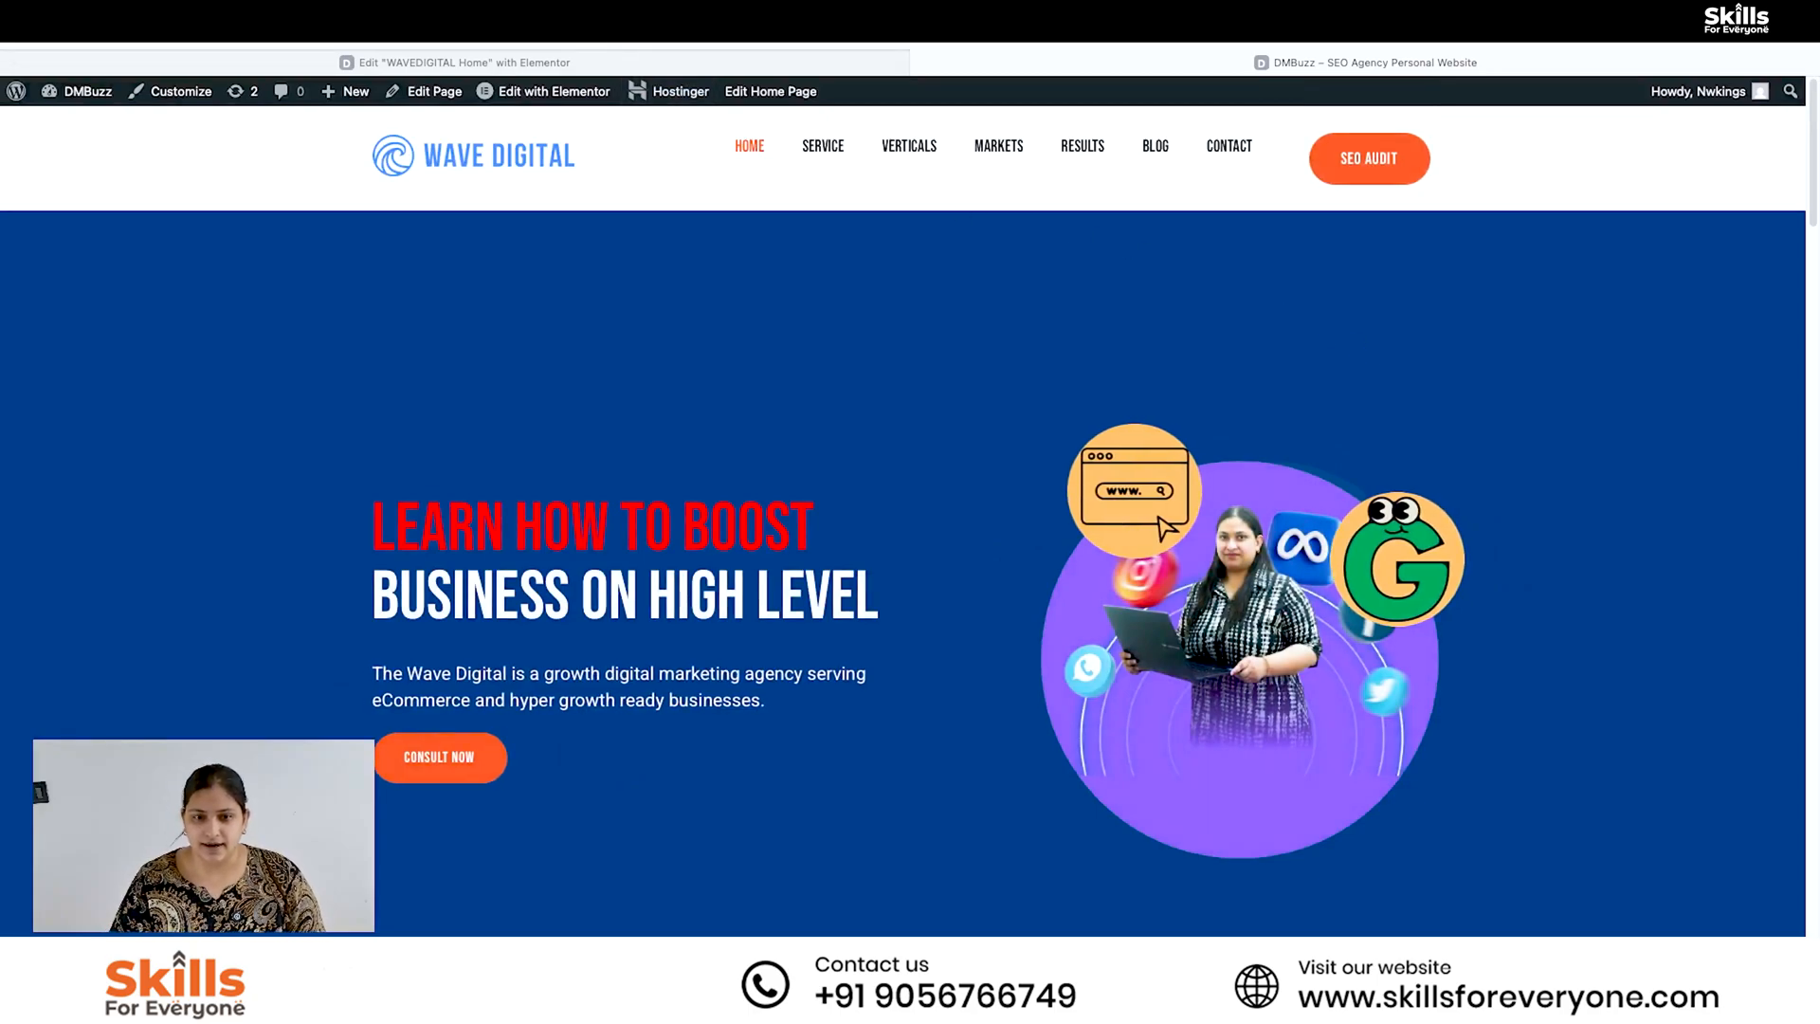
key(super+w)
- Change the "Our Provided Services" dual color heading to "Our Learning" as the first part and "modules" as the last part
scroll(1162, 668, down, 5)
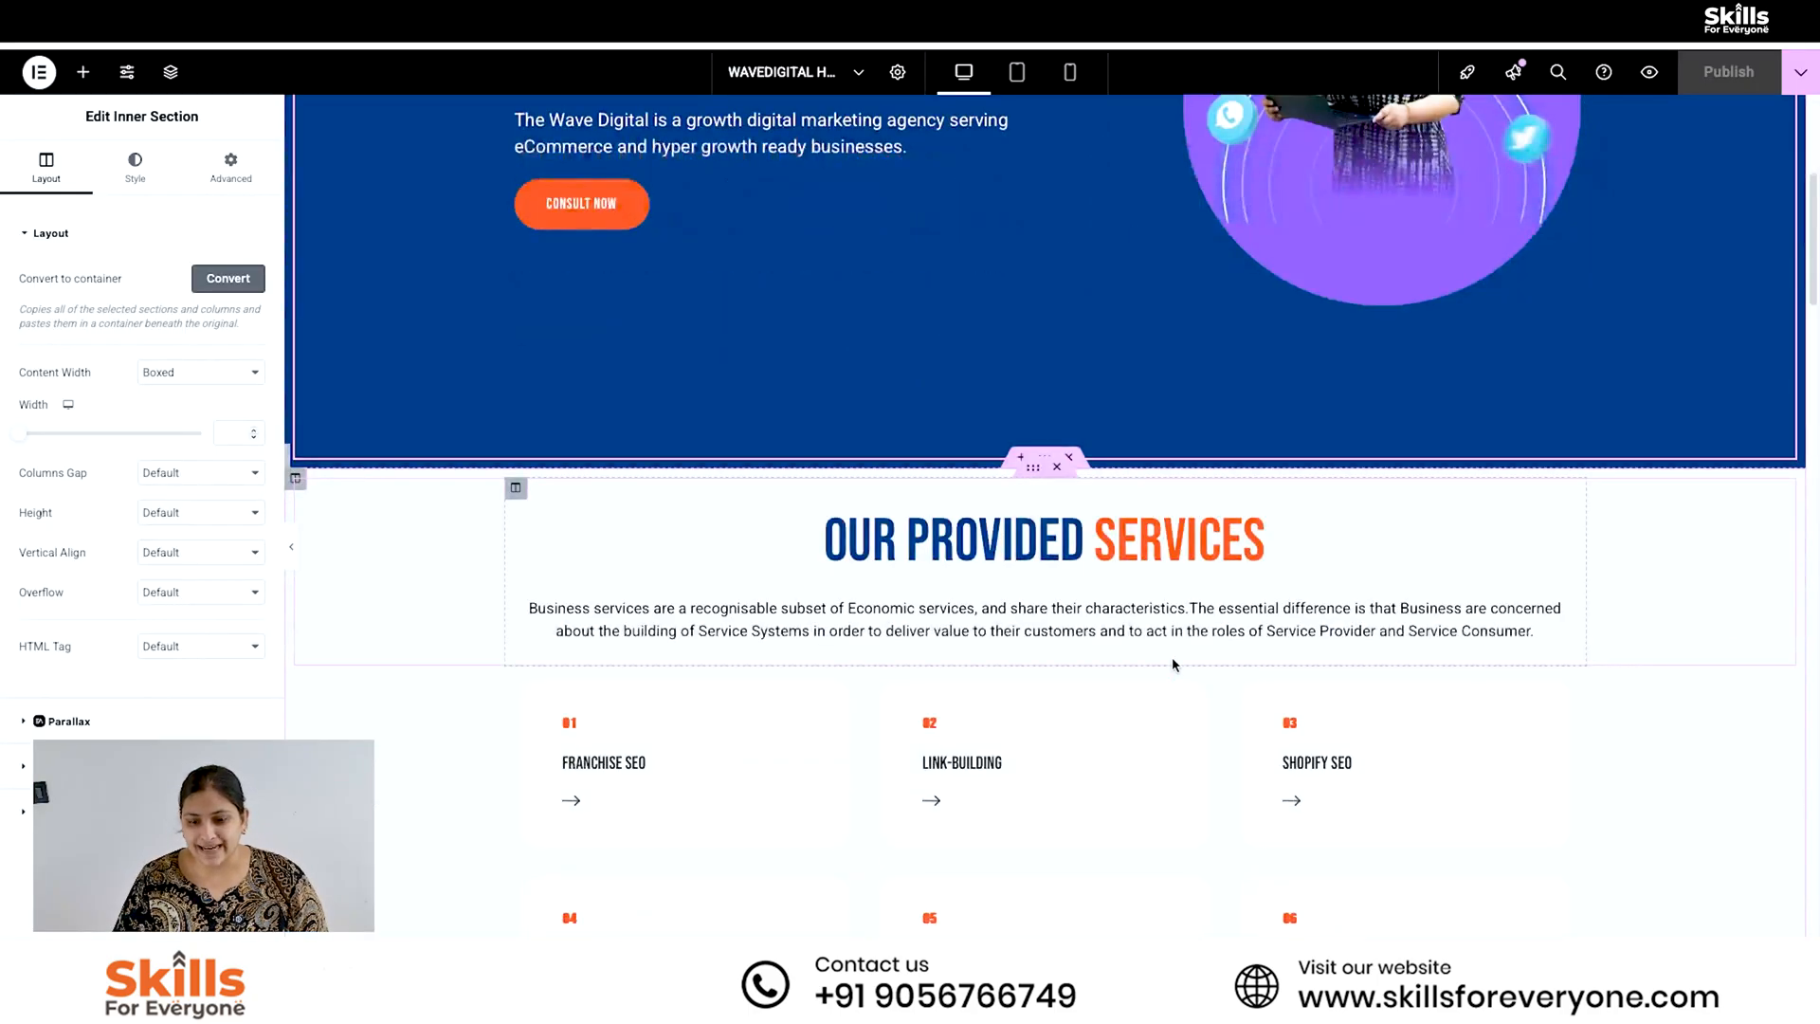
scroll(1299, 587, down, 2)
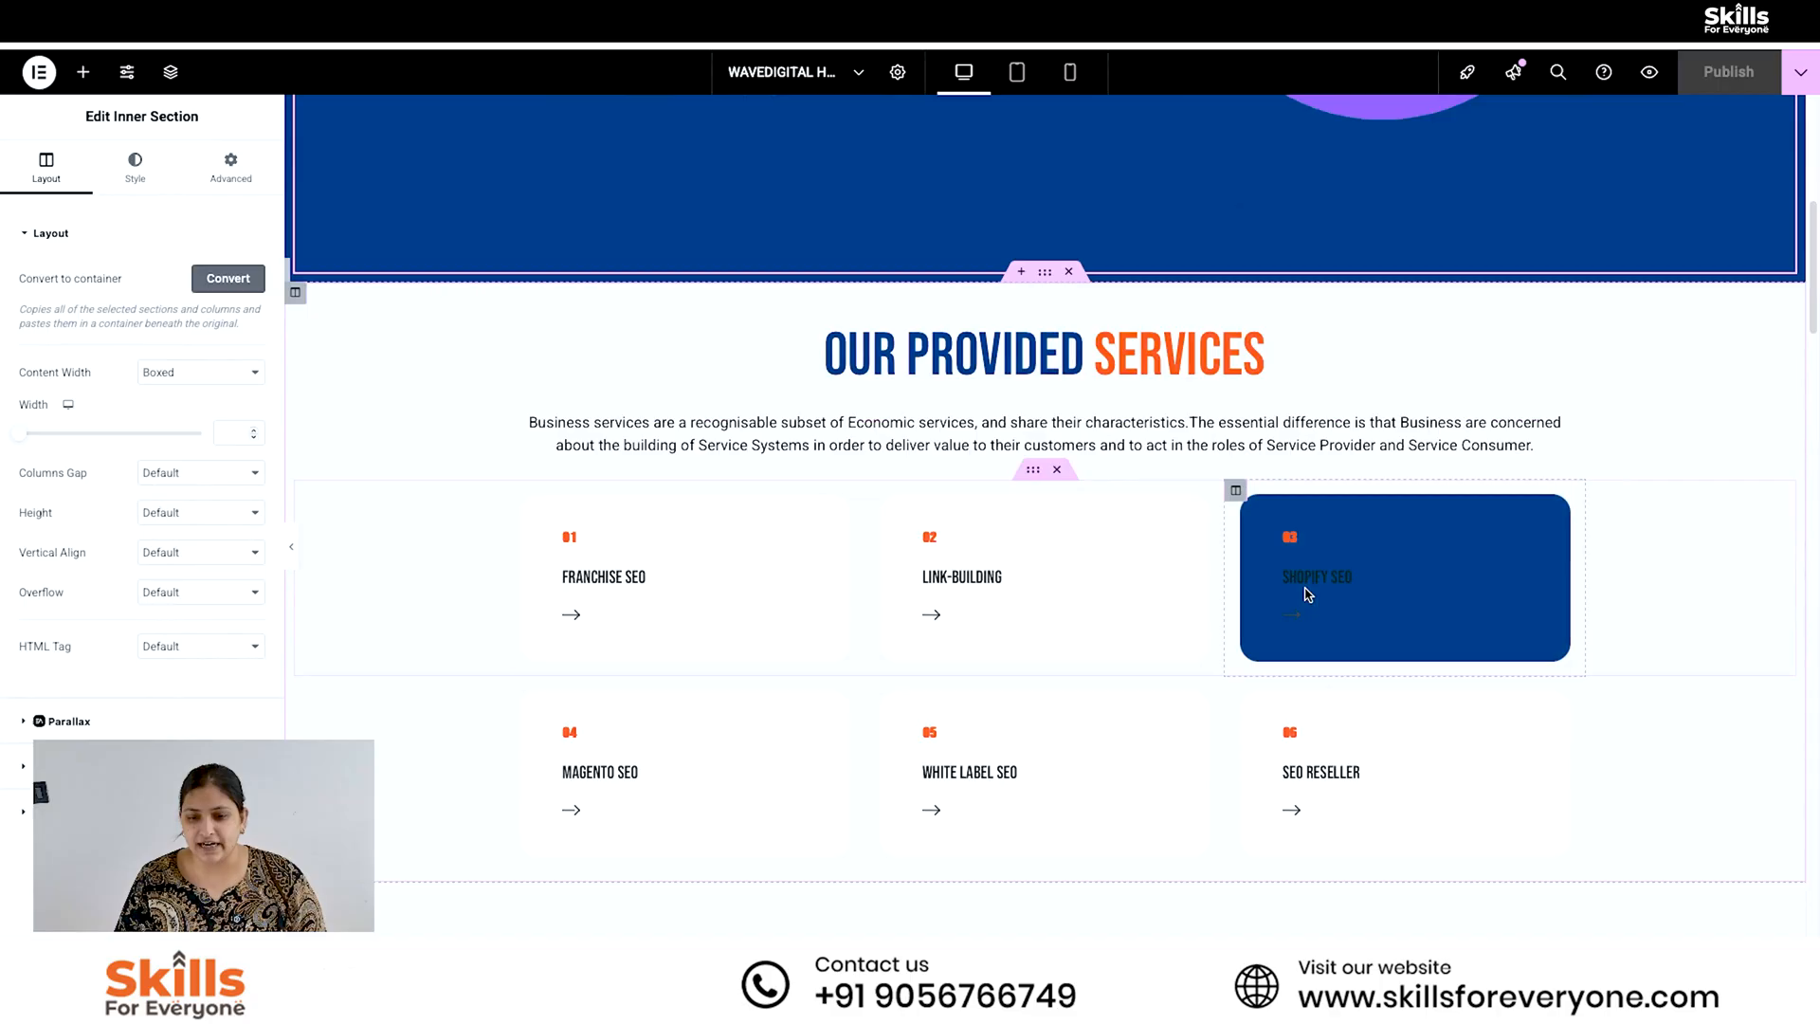
click(1105, 336)
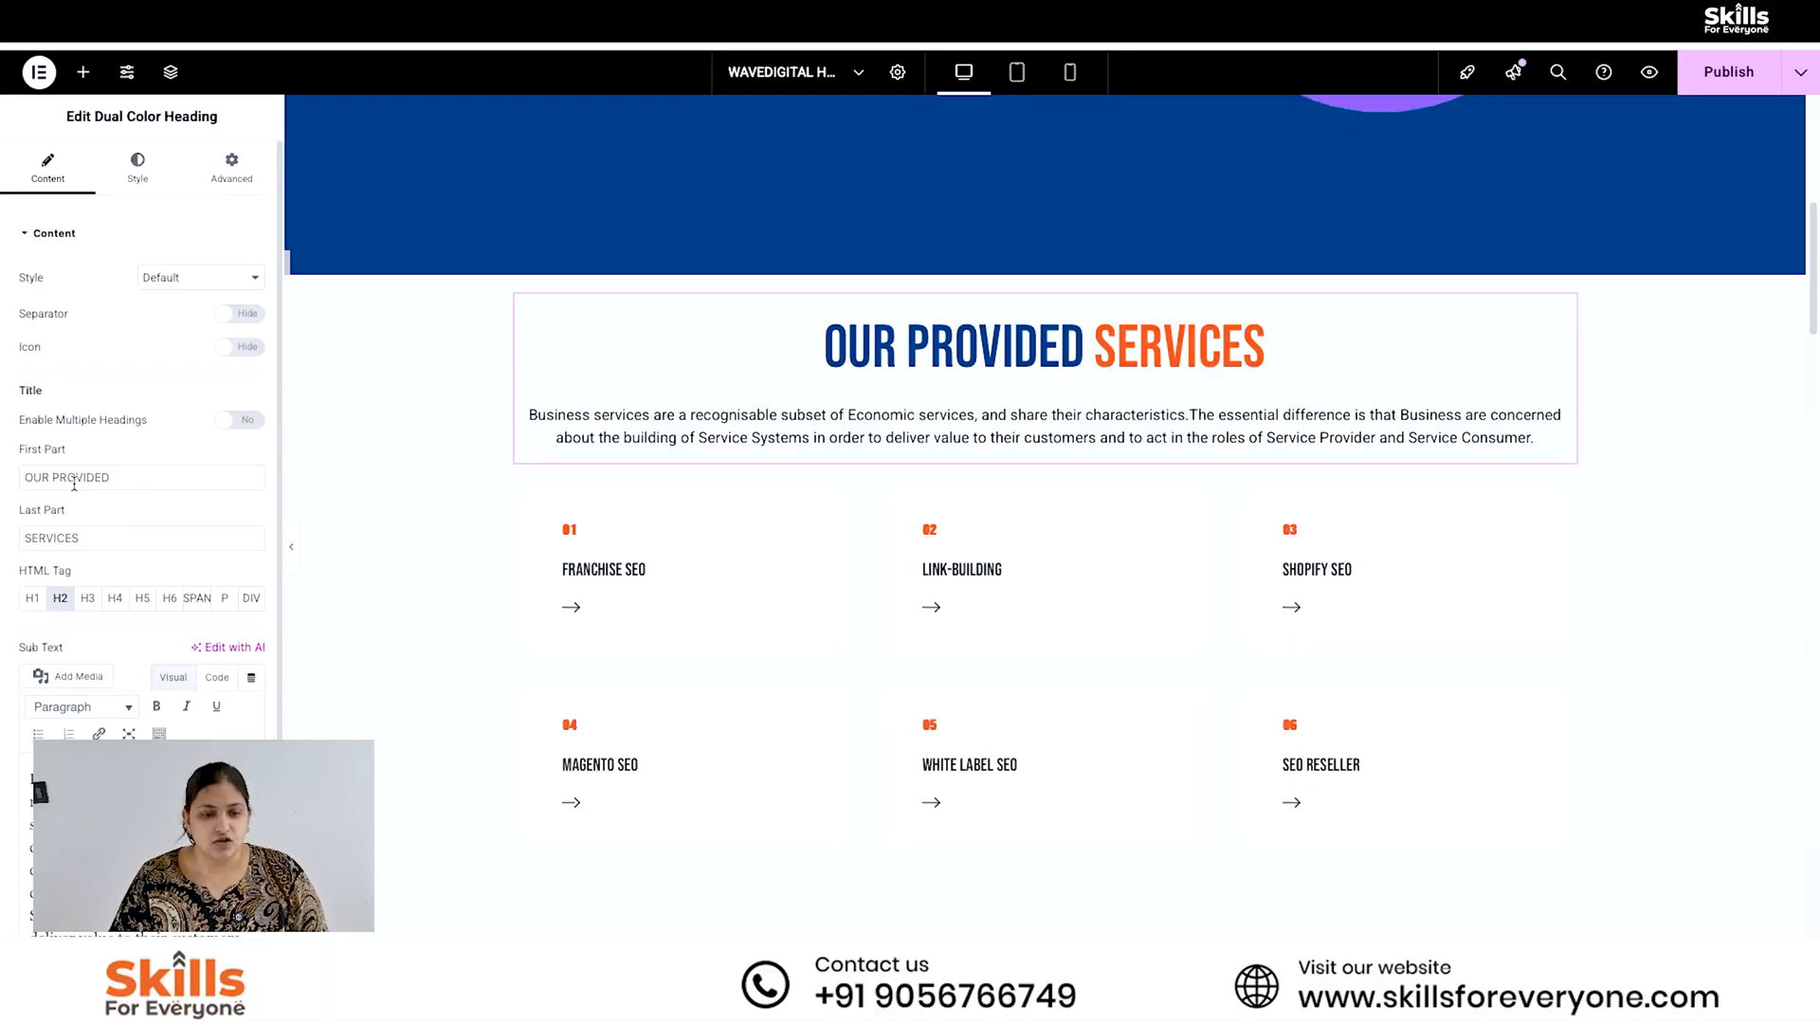
triple_click(74, 478)
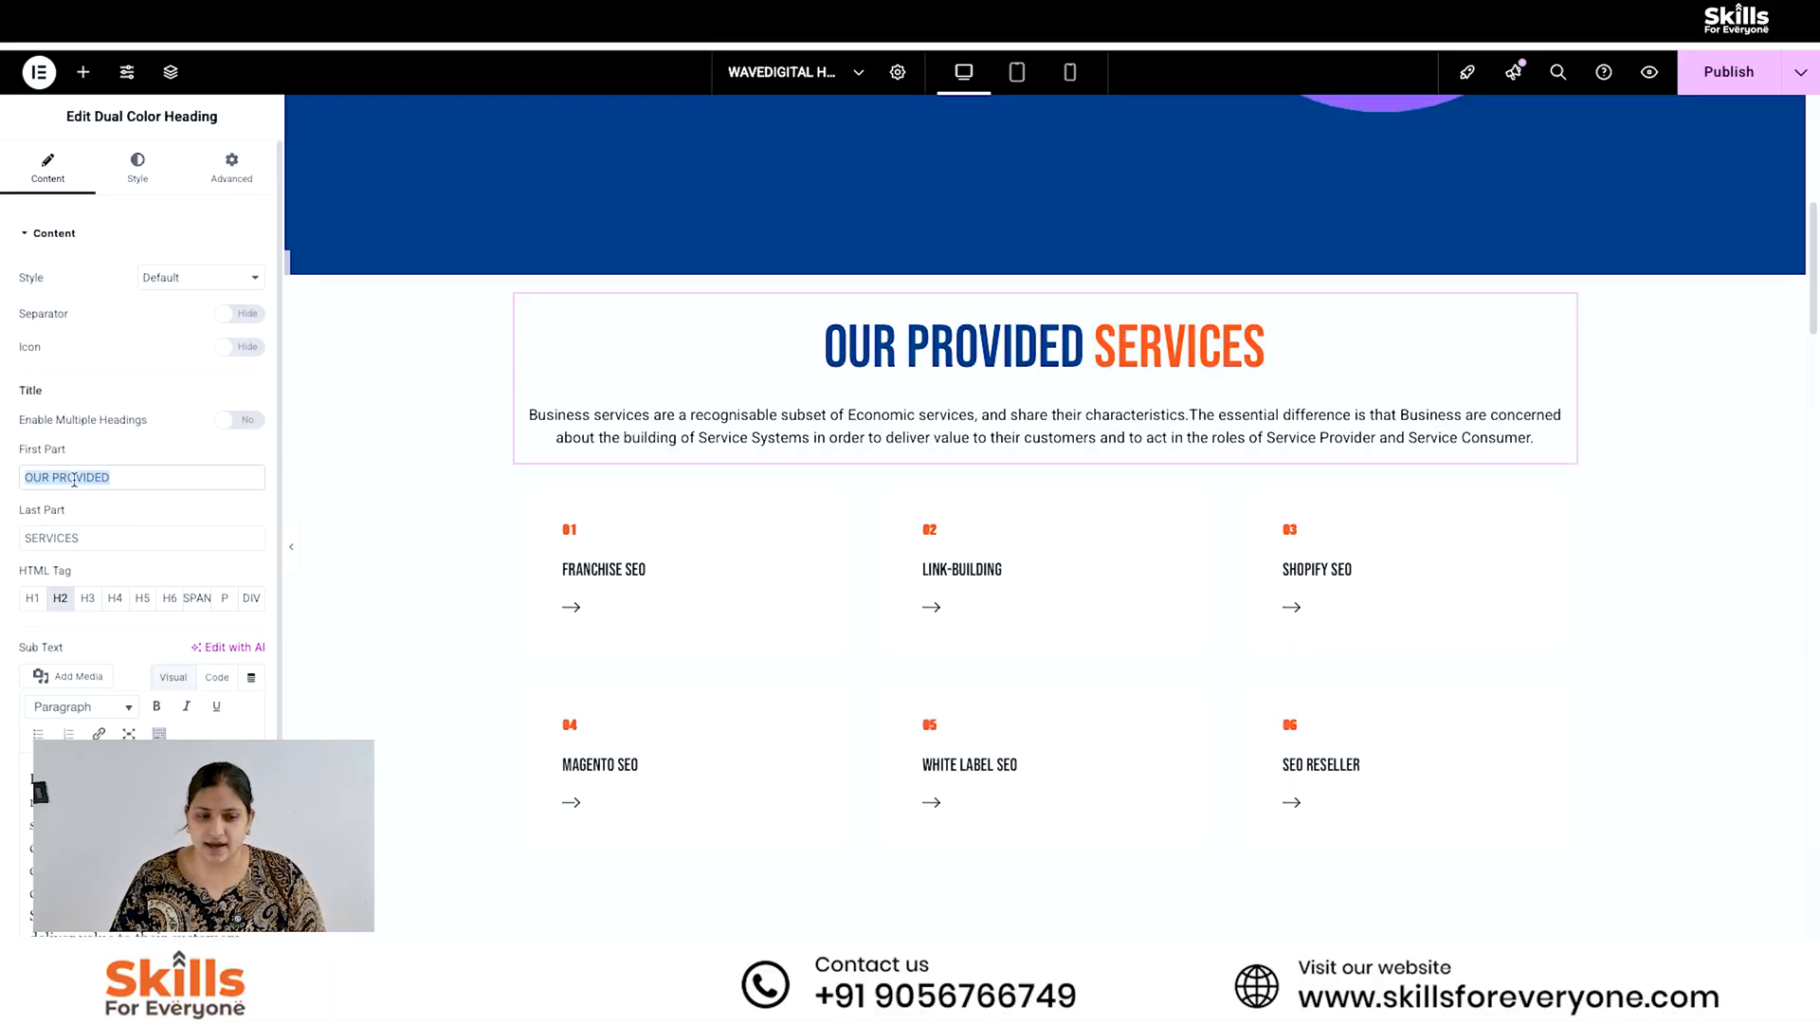
text(Ou)
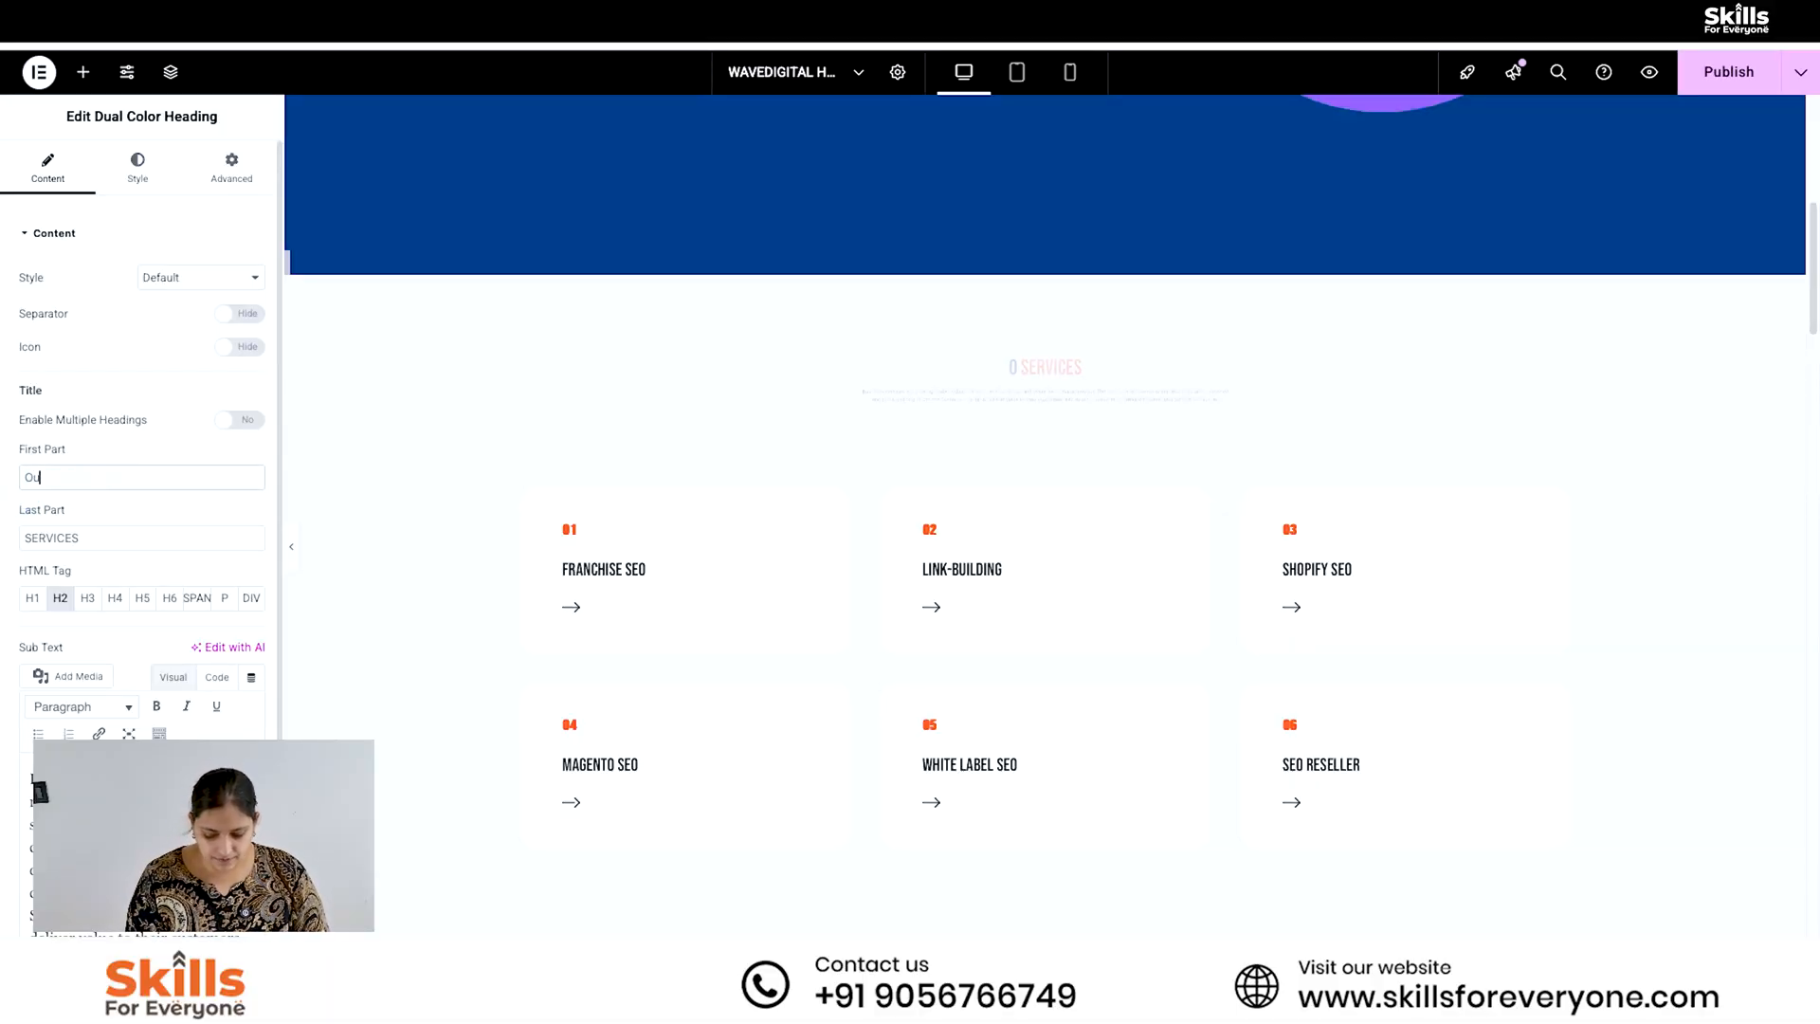
text(r Learning)
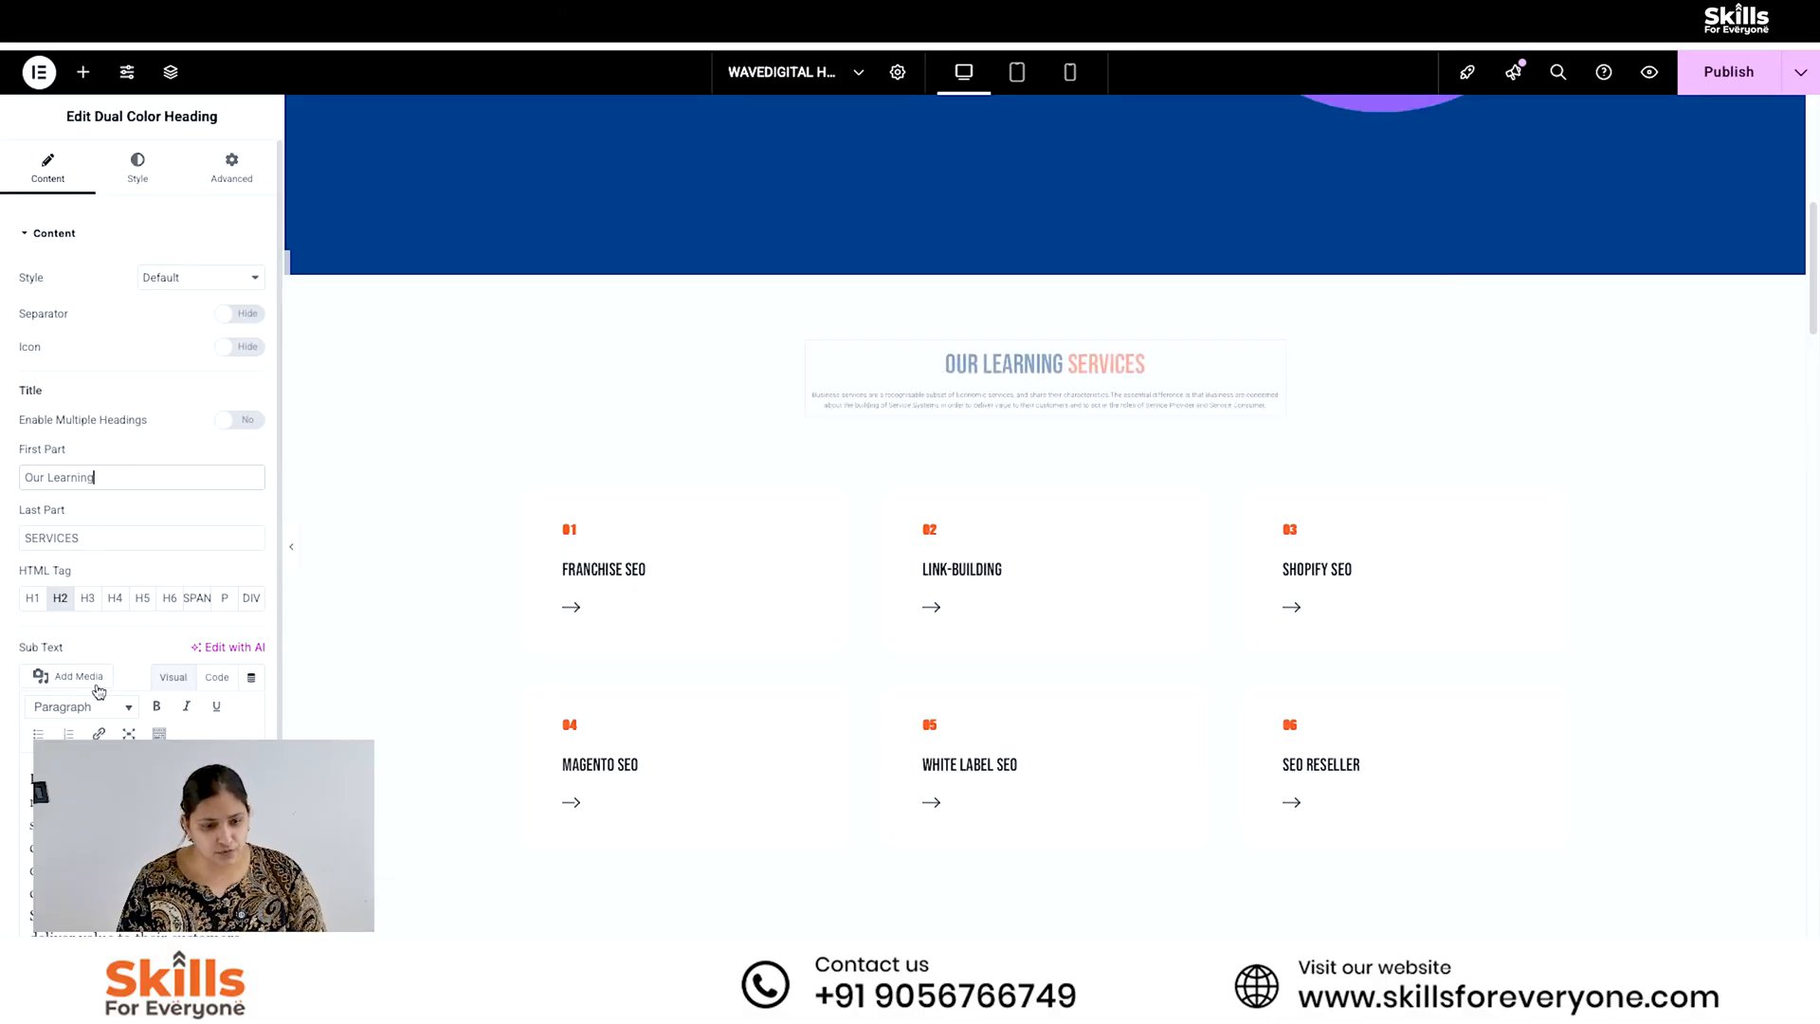
triple_click(70, 529)
text(modules)
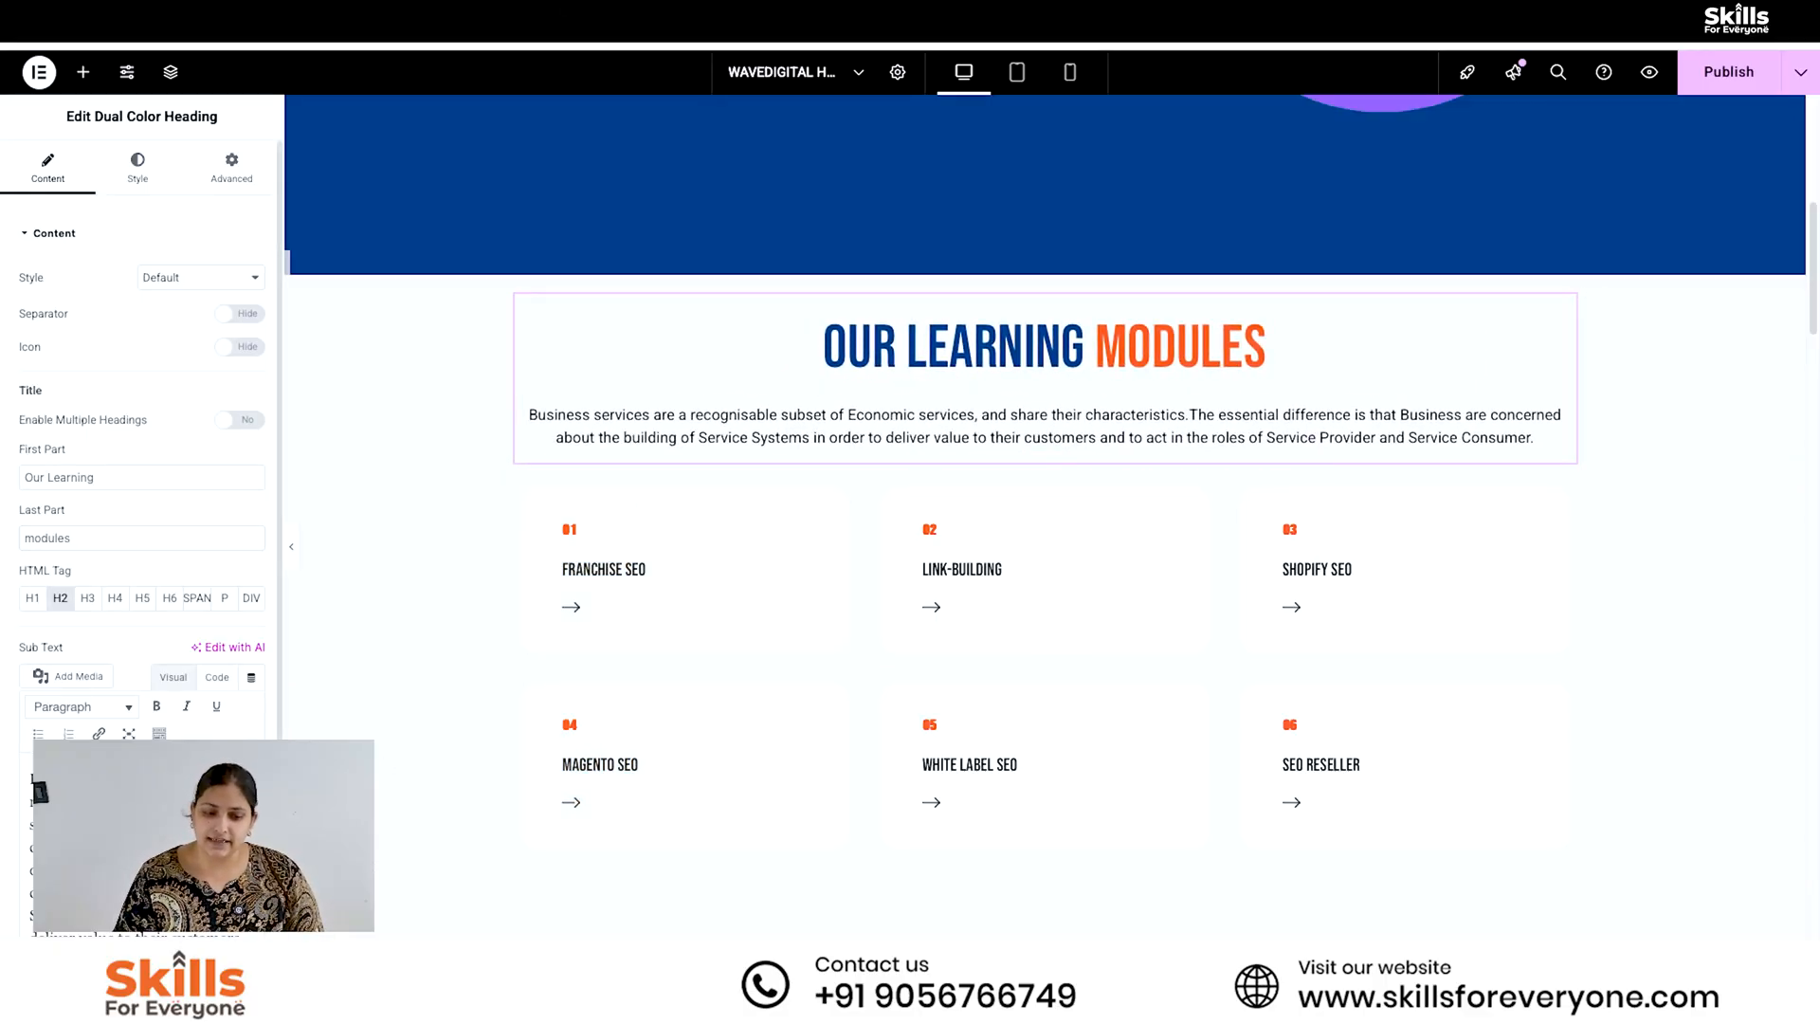
triple_click(143, 846)
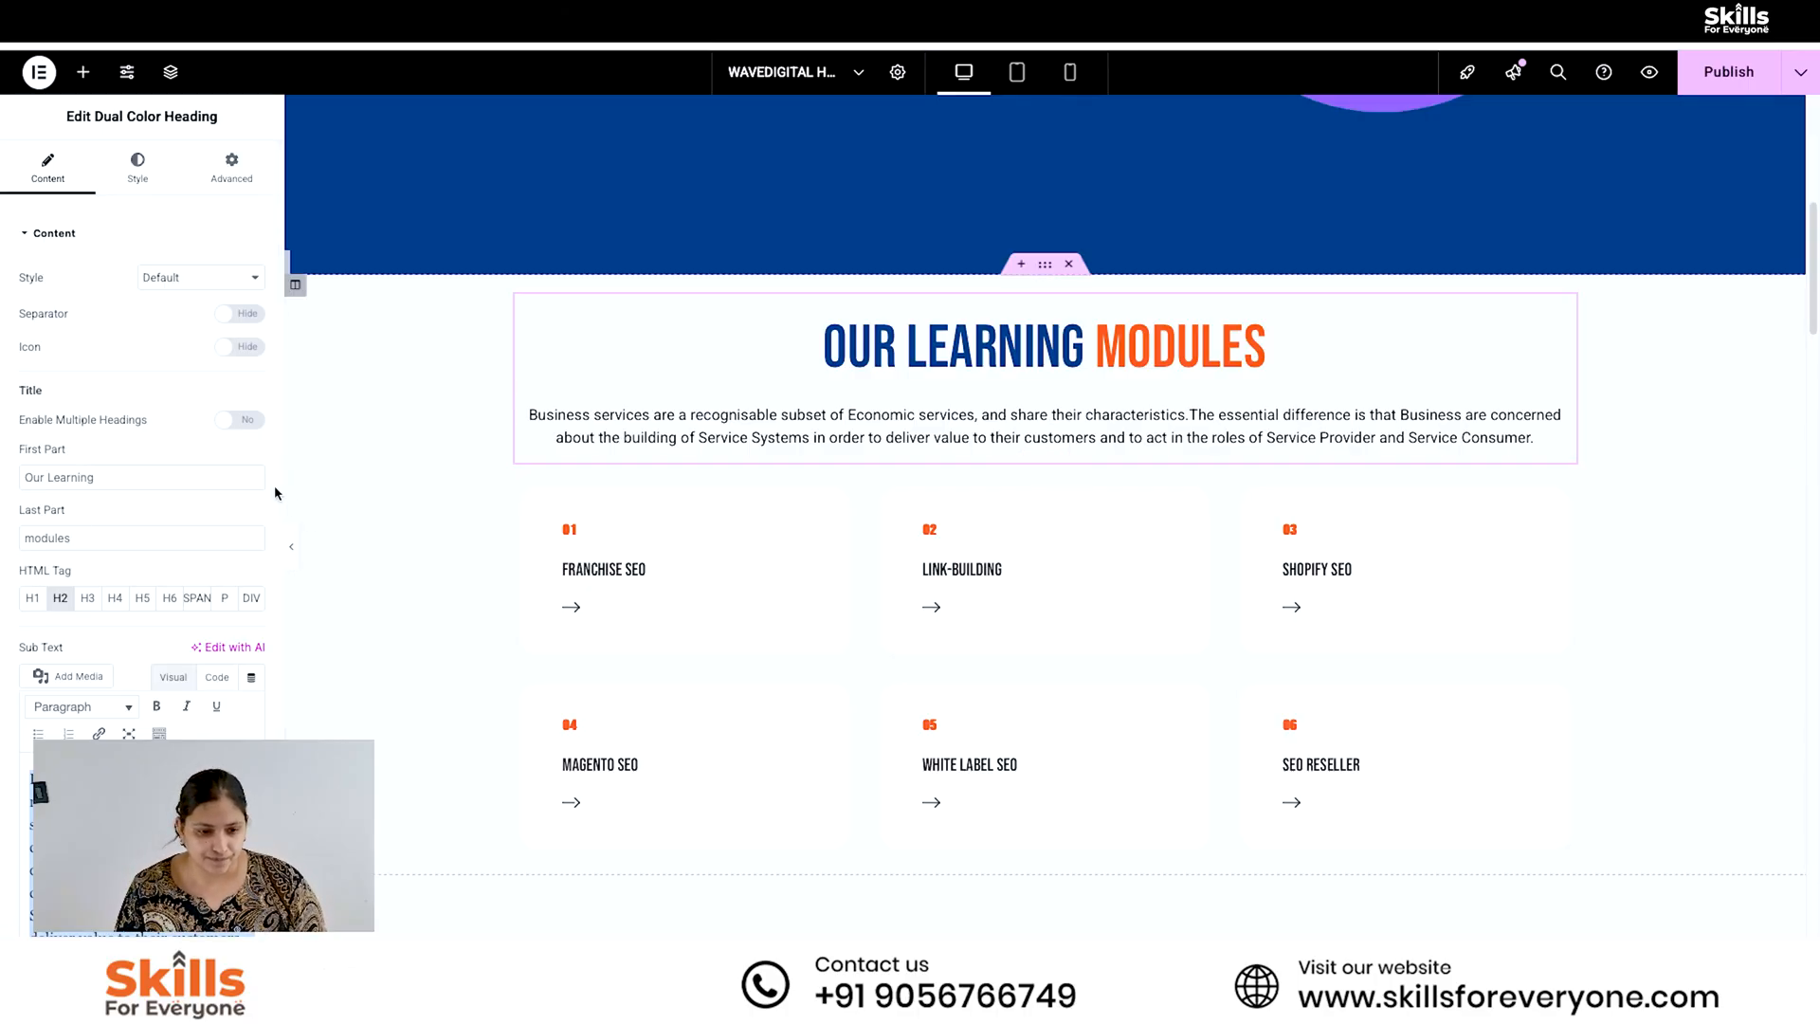
scroll(276, 487, down, 3)
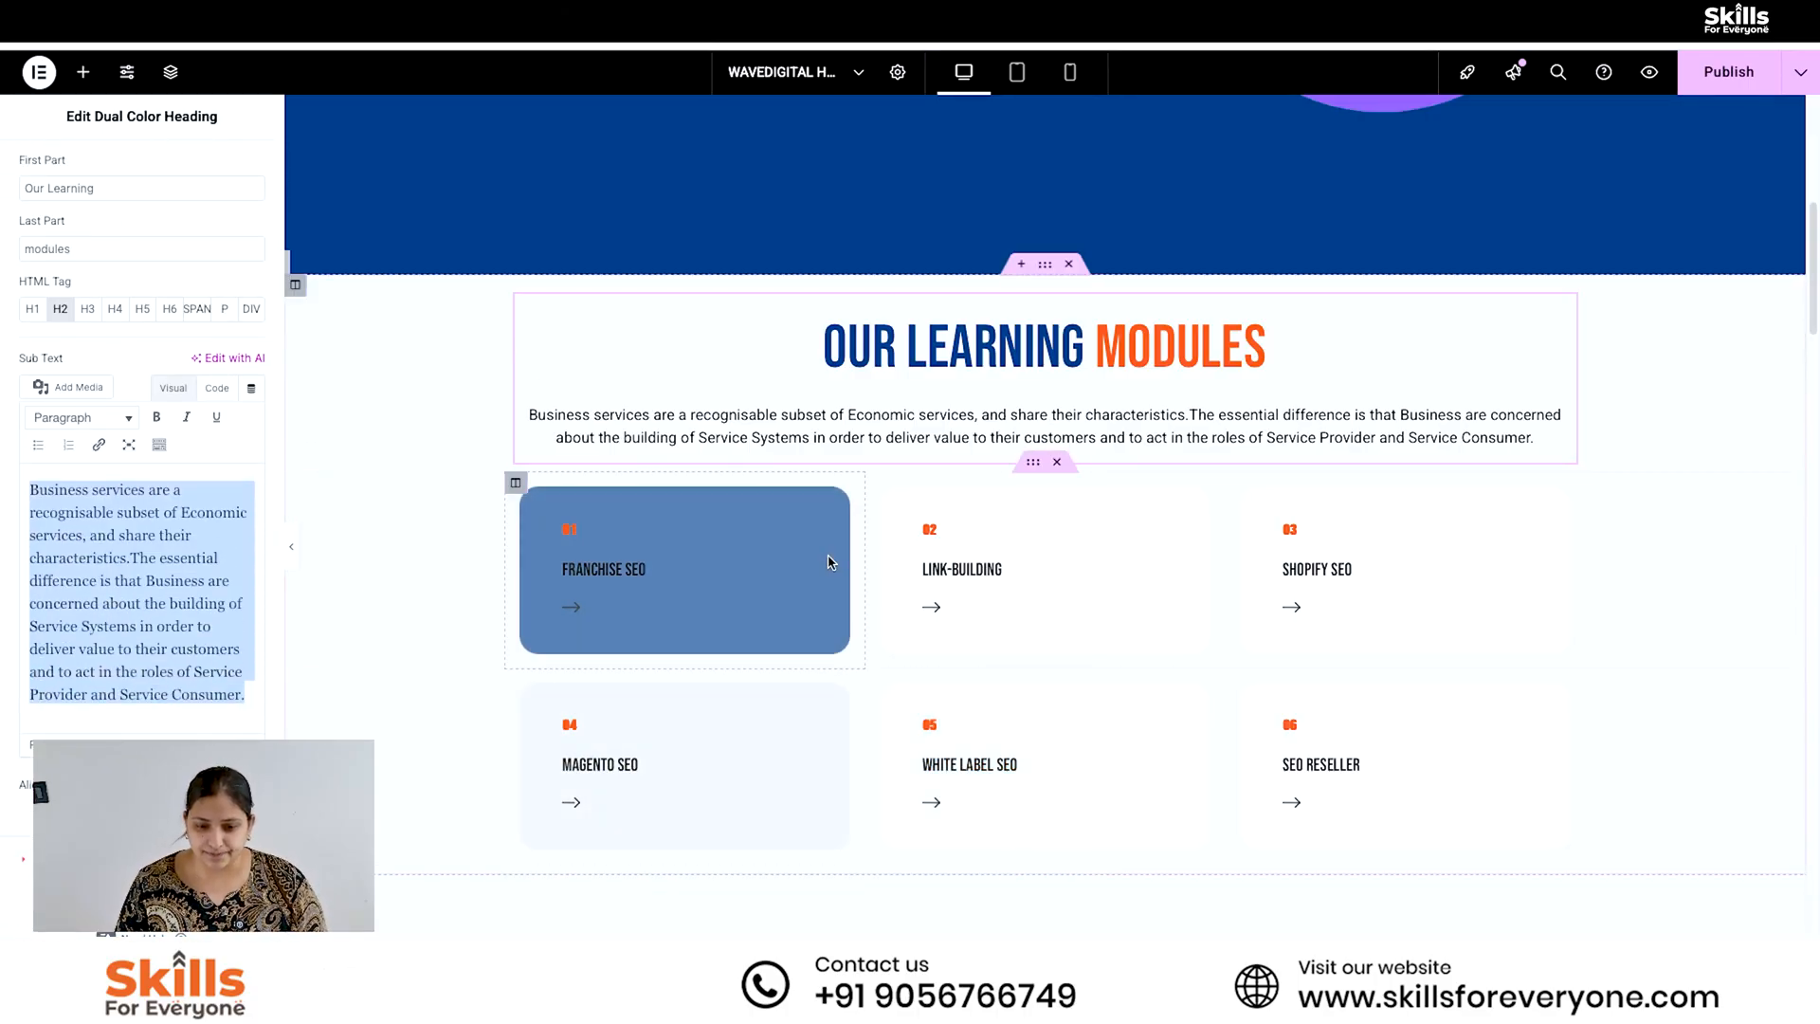
click(798, 607)
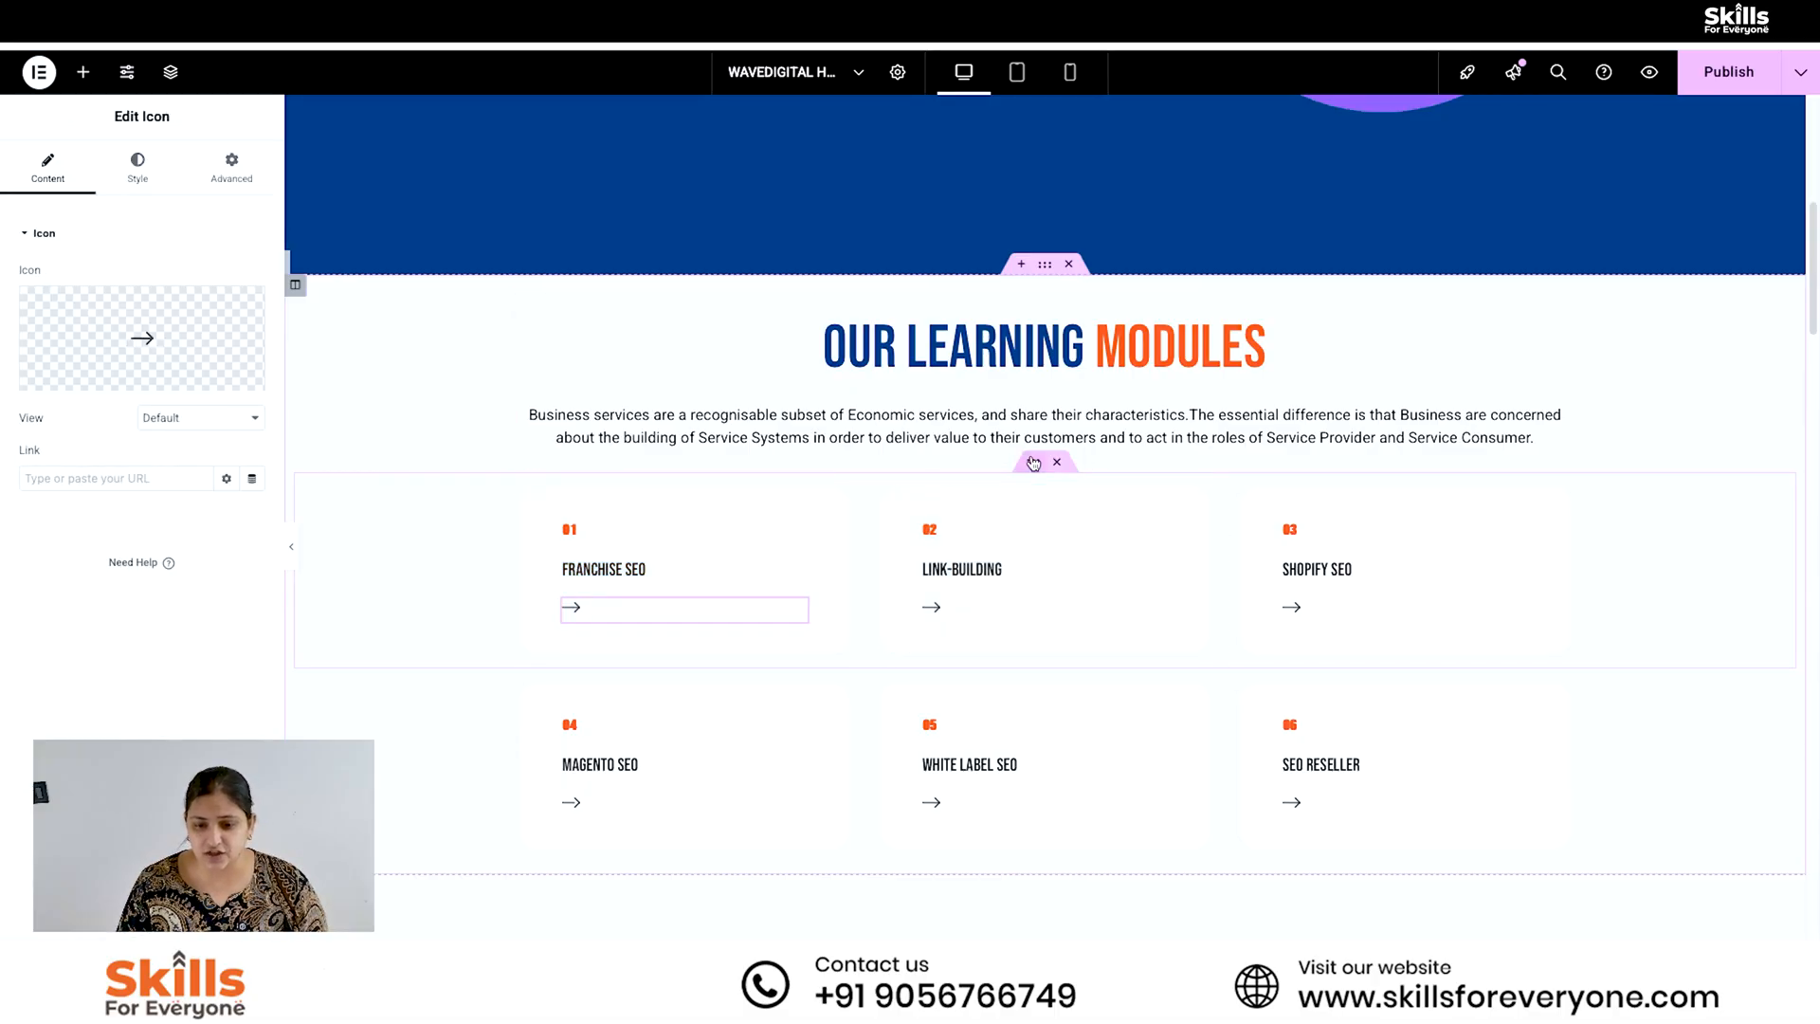
click(1033, 462)
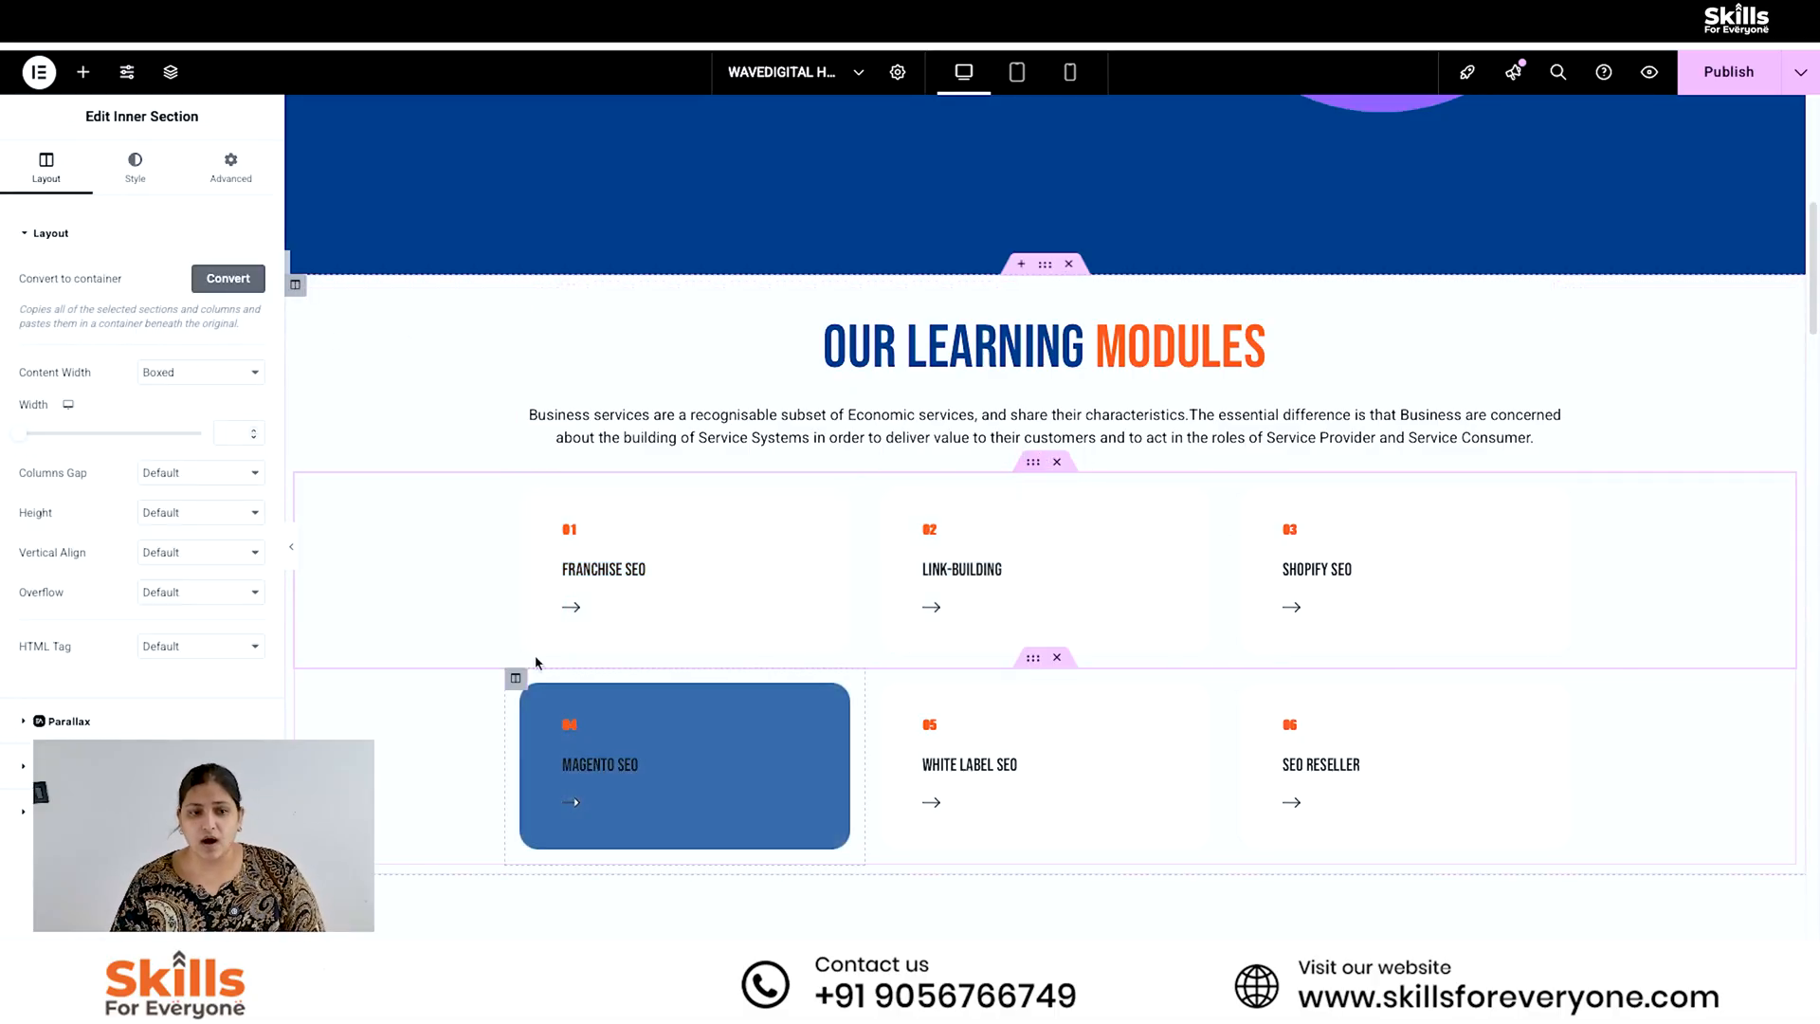
click(1375, 569)
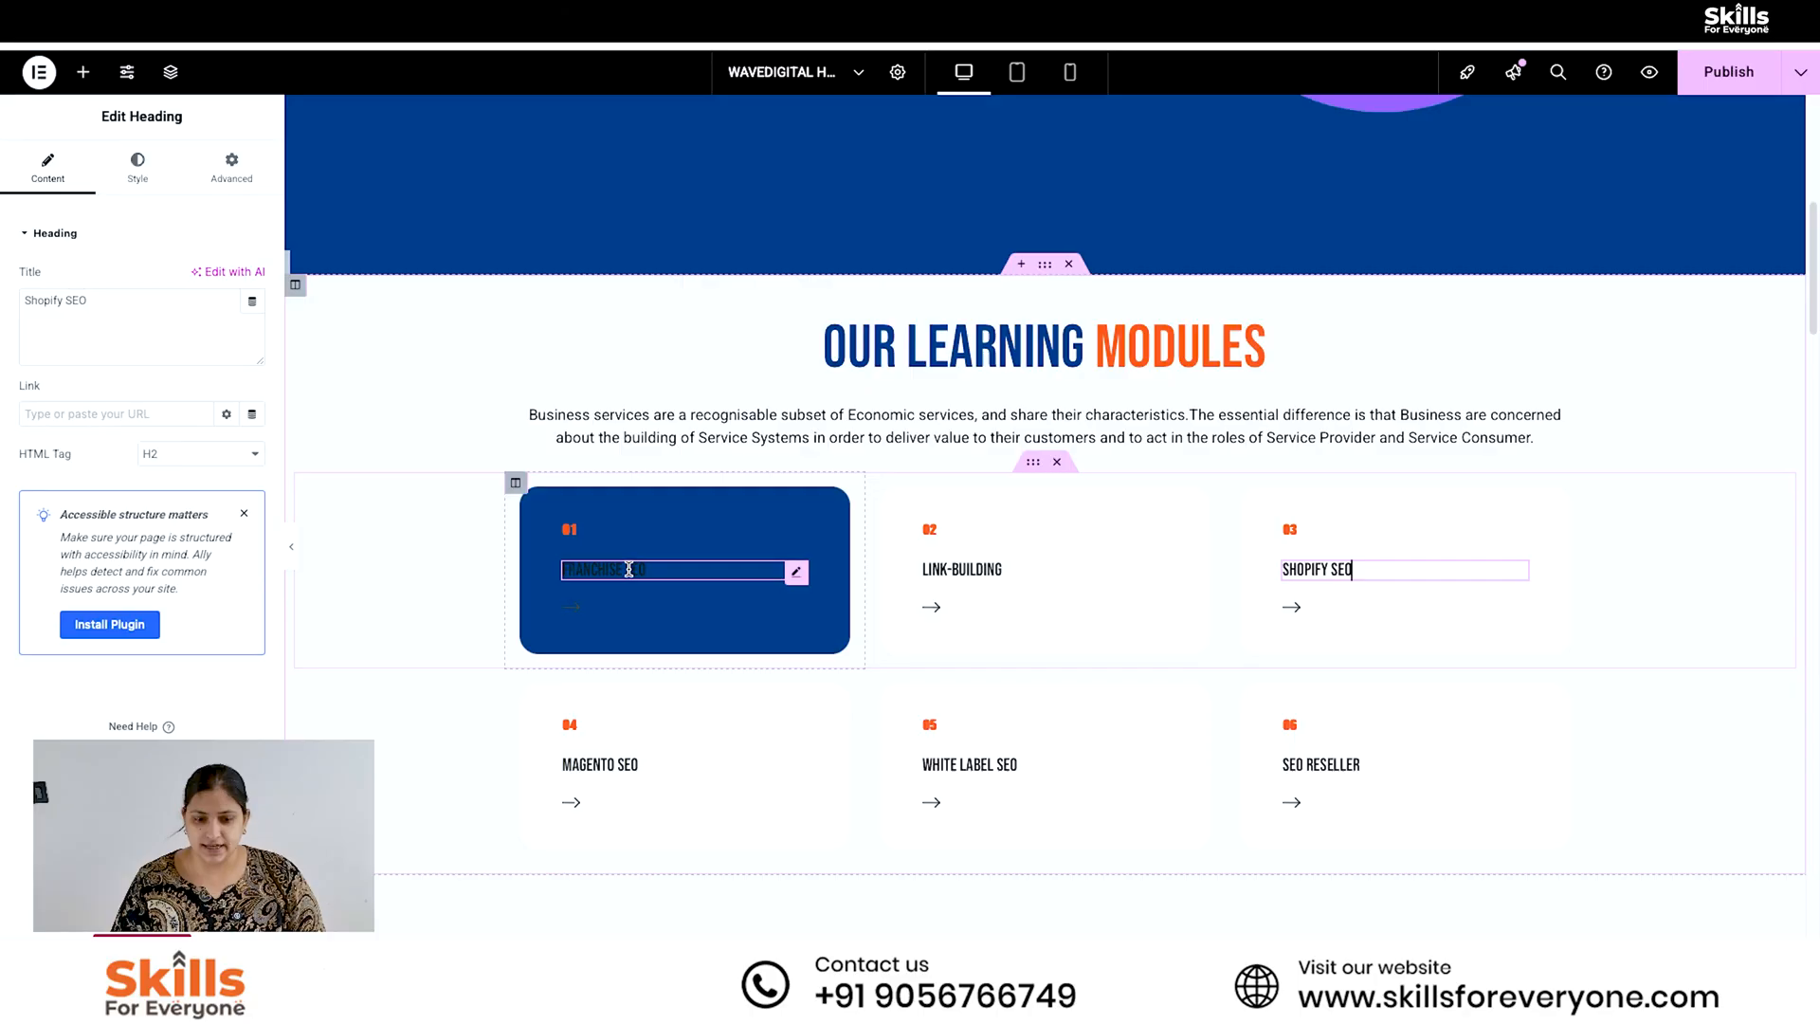
- Change the title of card 01 in the learning modules grid to "Graphic Designing"
click(607, 568)
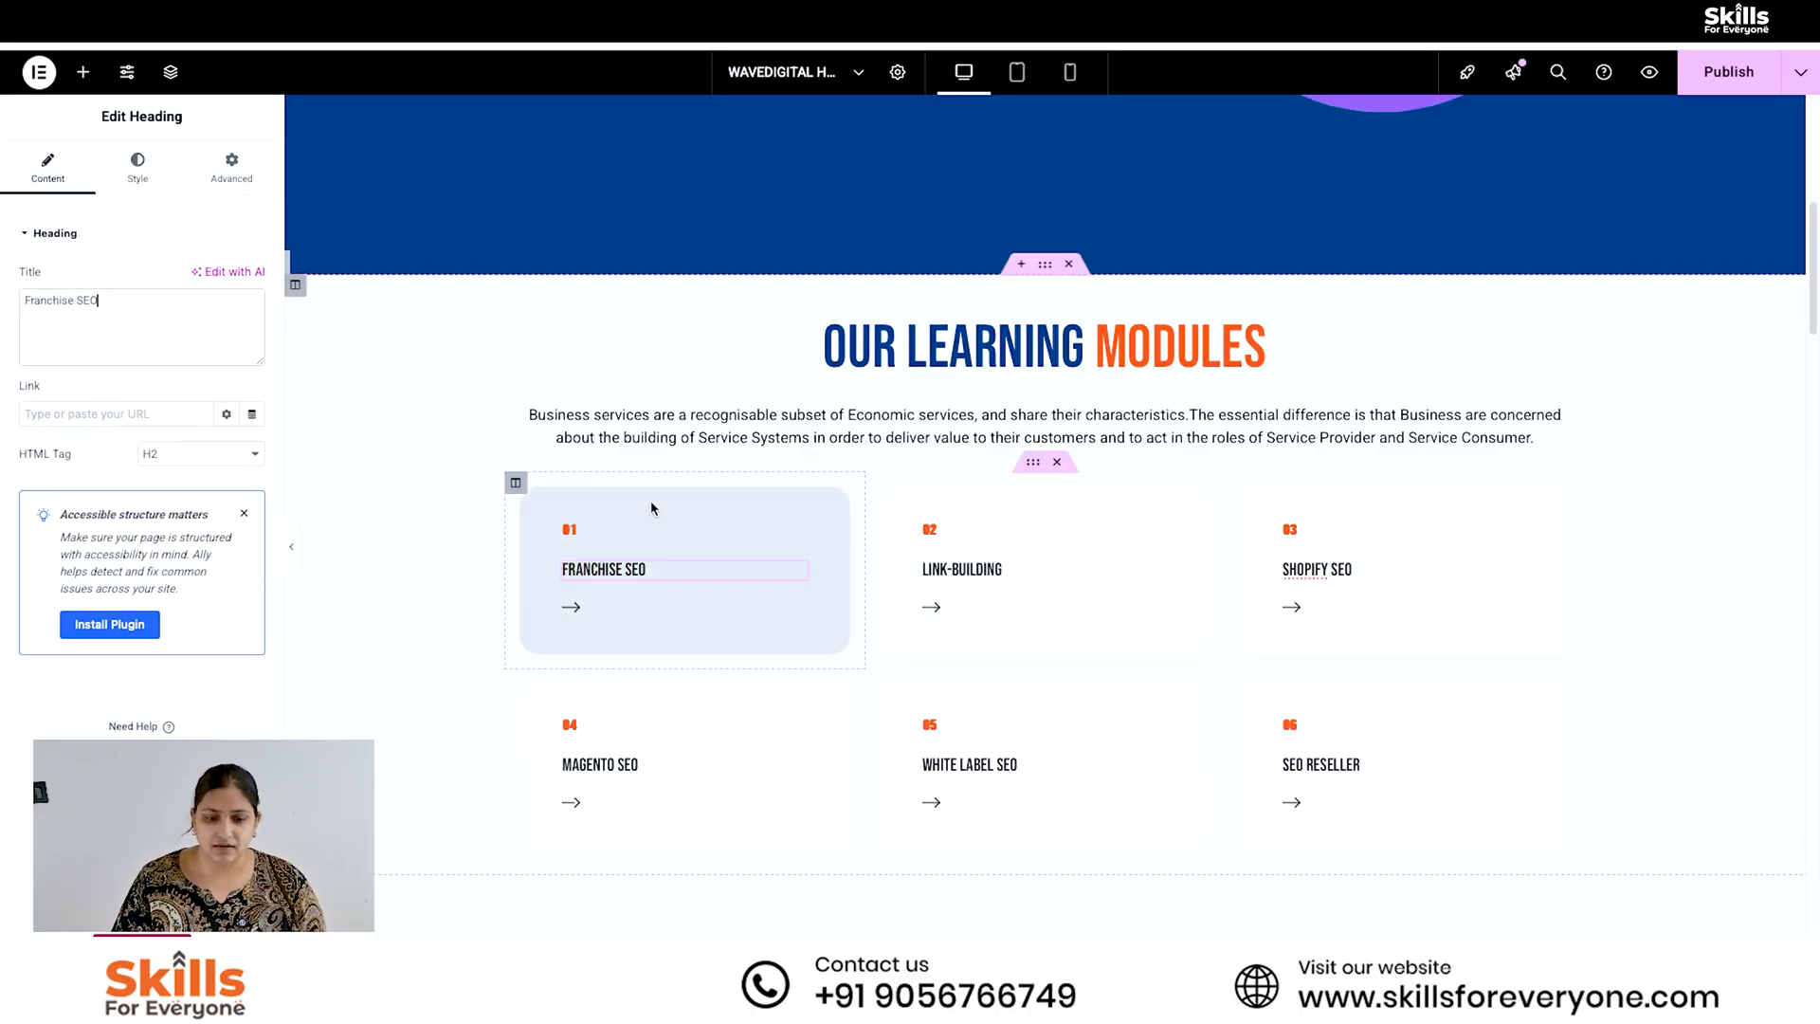
triple_click(145, 315)
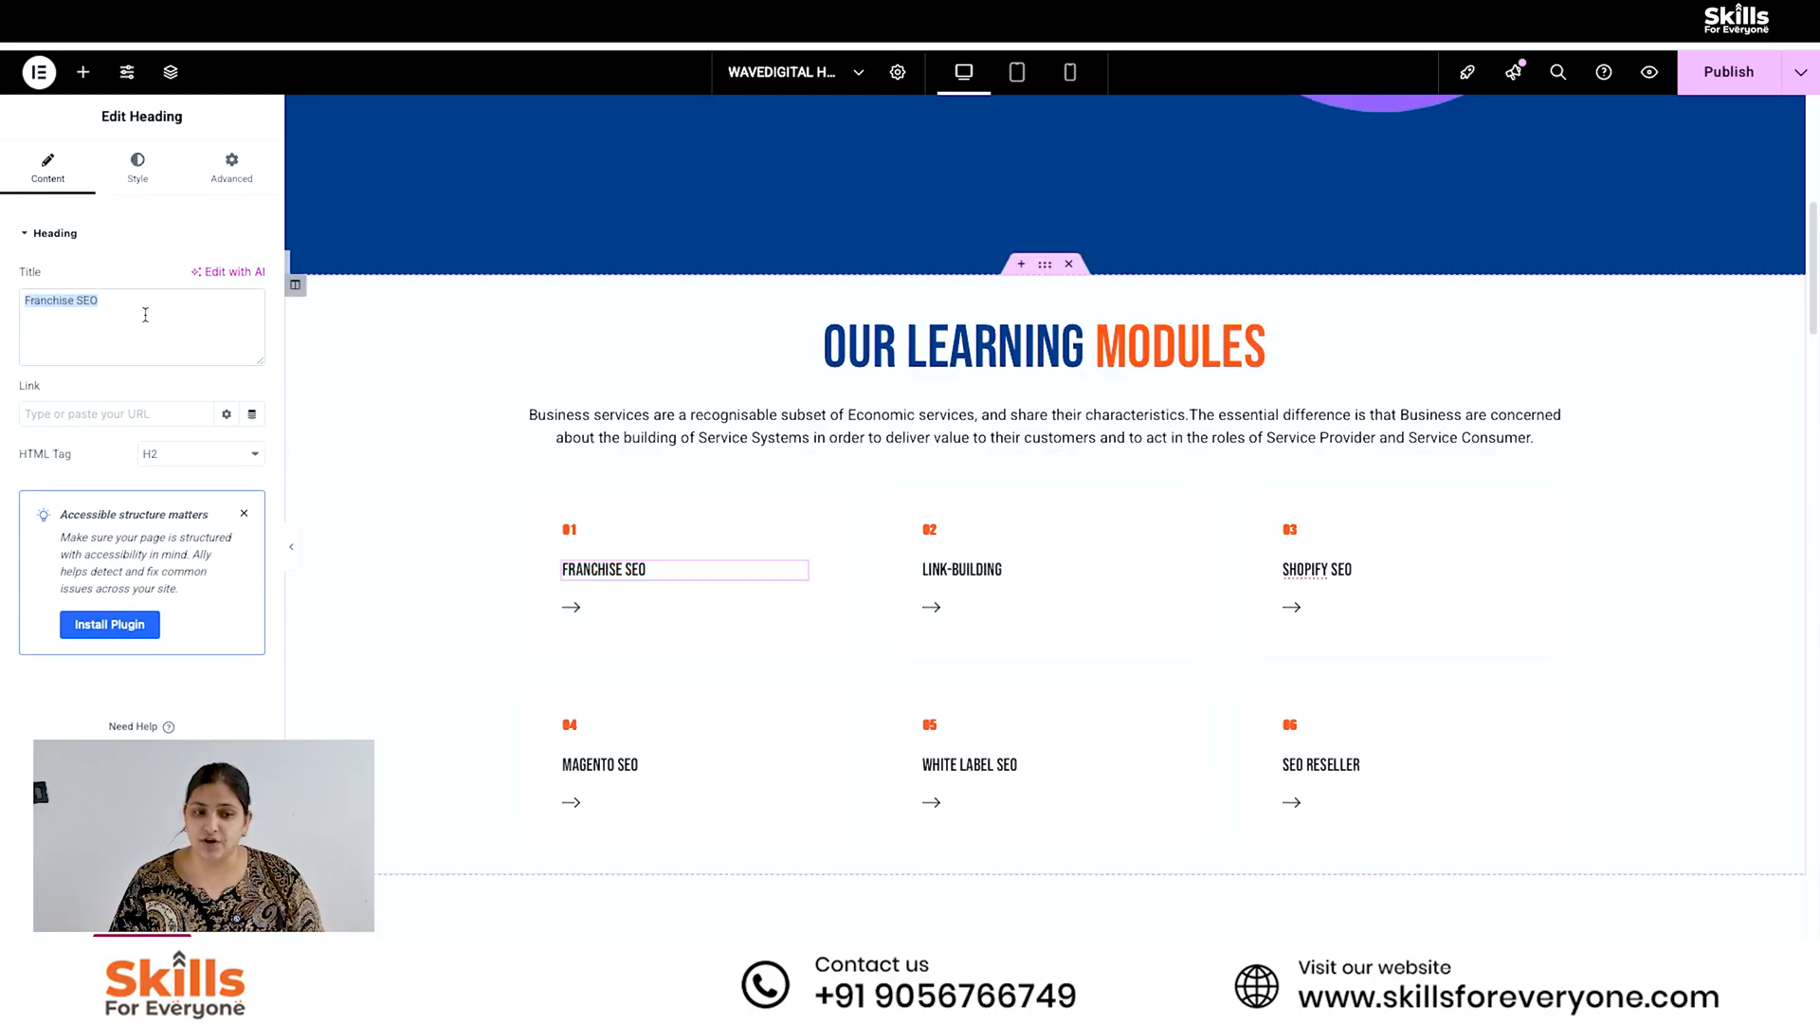
text(Grap)
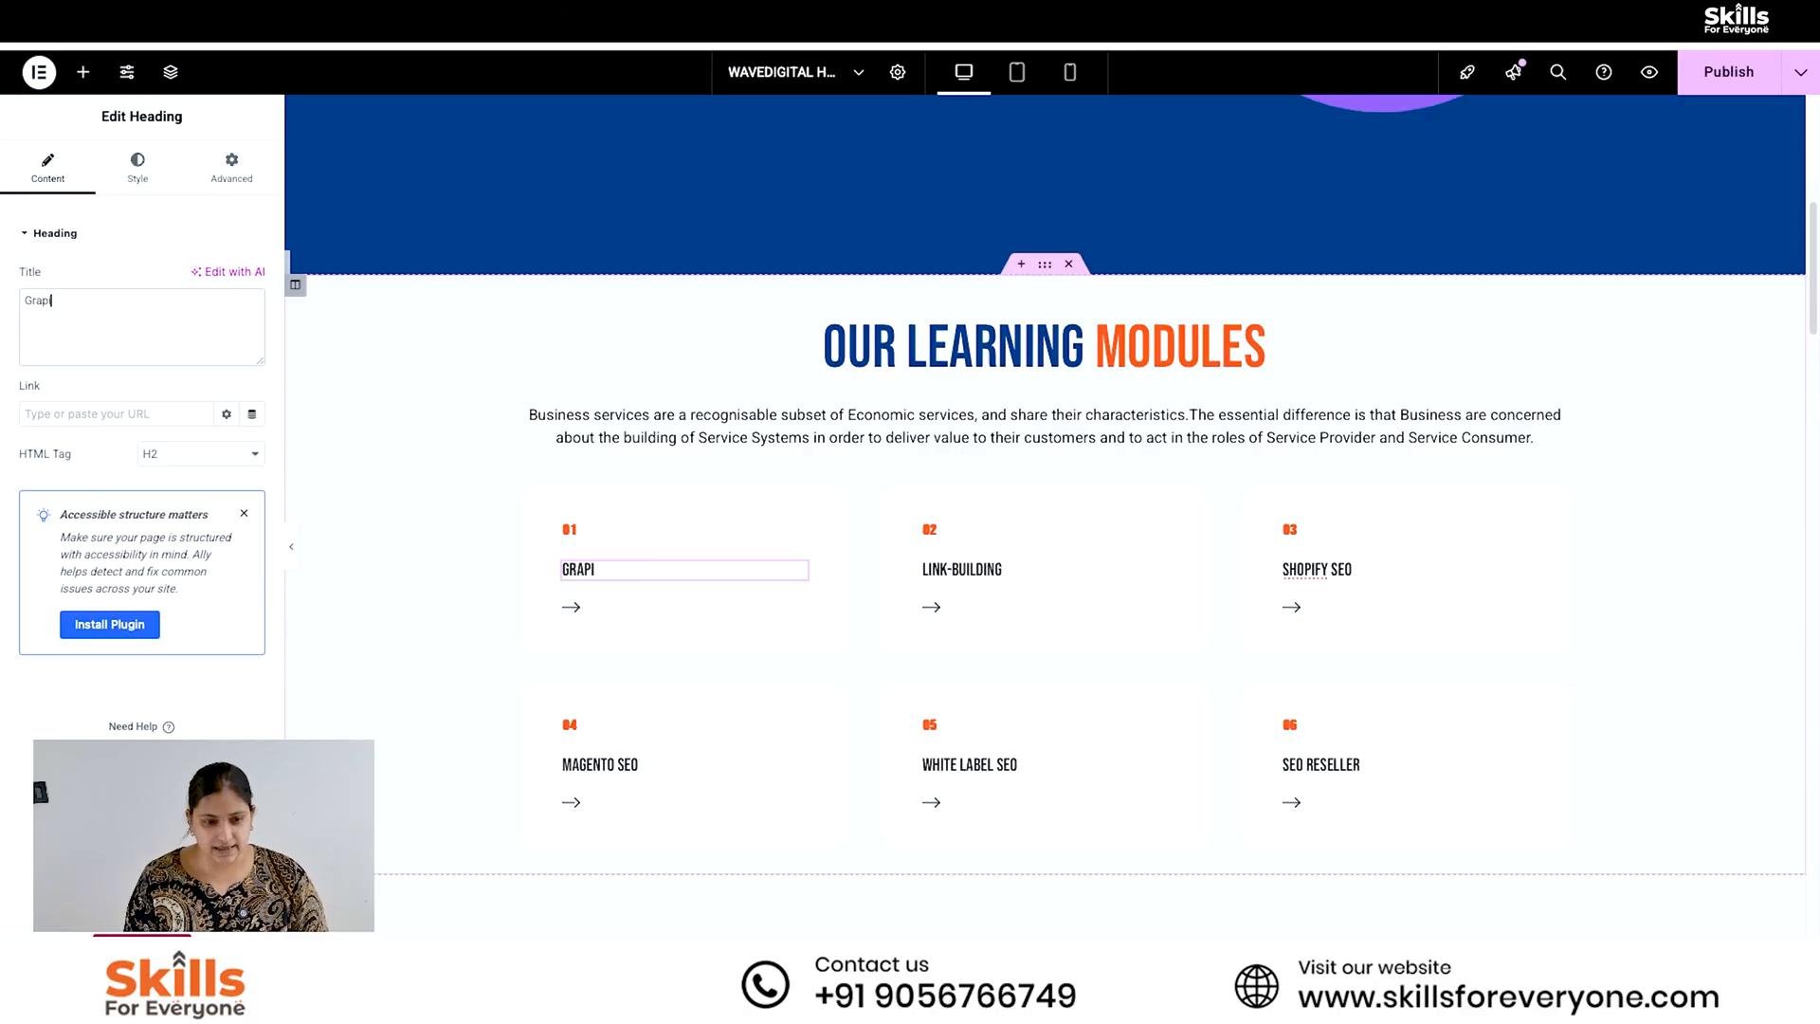
text(hic Designing)
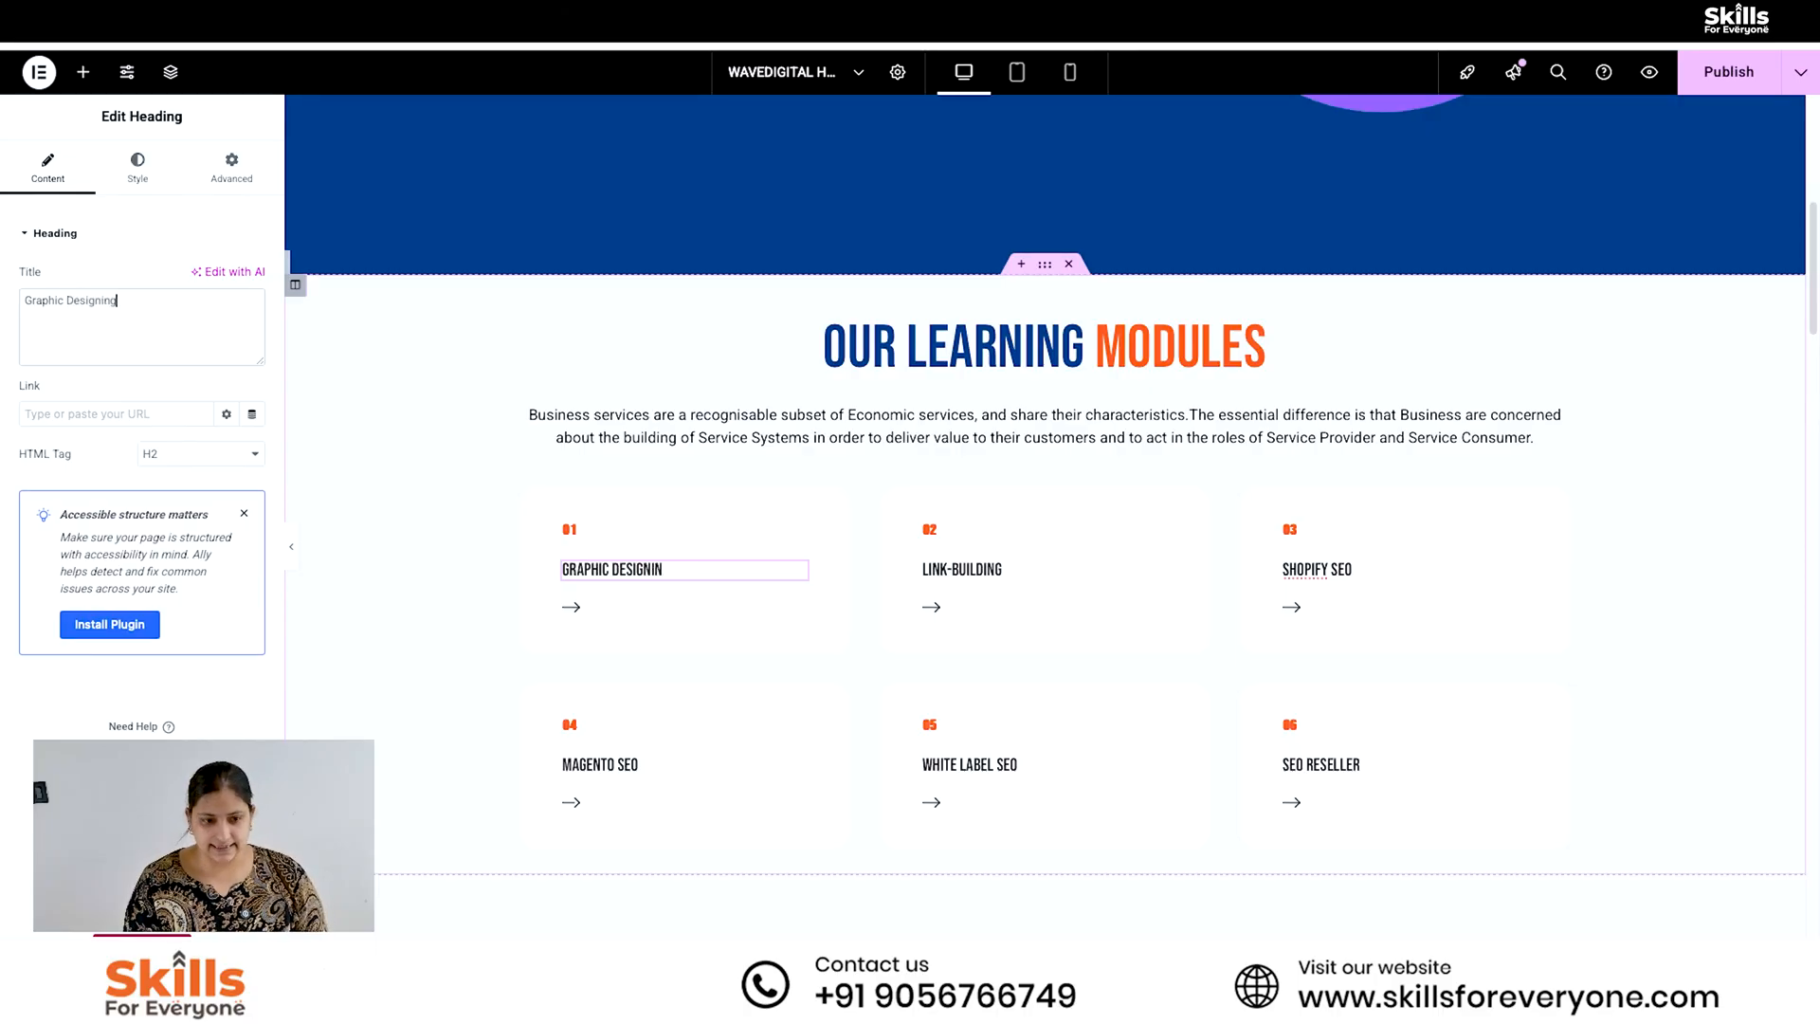
- Change the title of card 02 in the learning modules grid to "Social media marketing"
click(1154, 574)
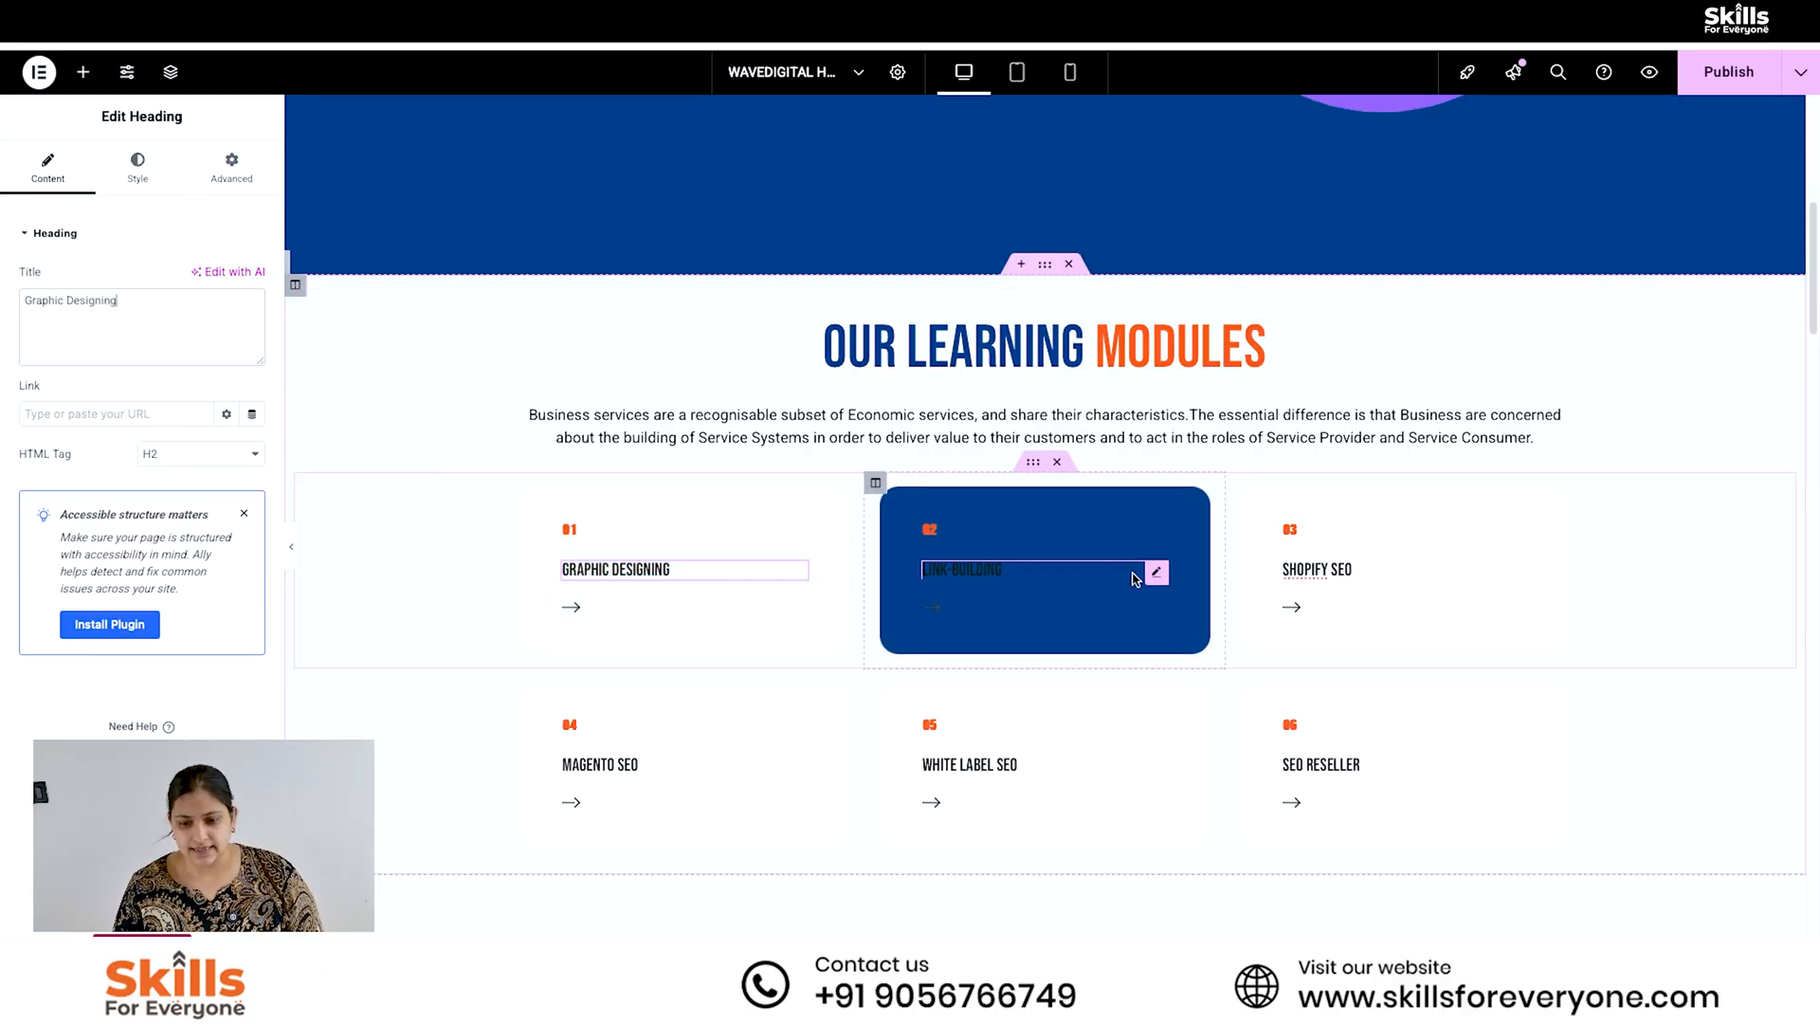
triple_click(141, 310)
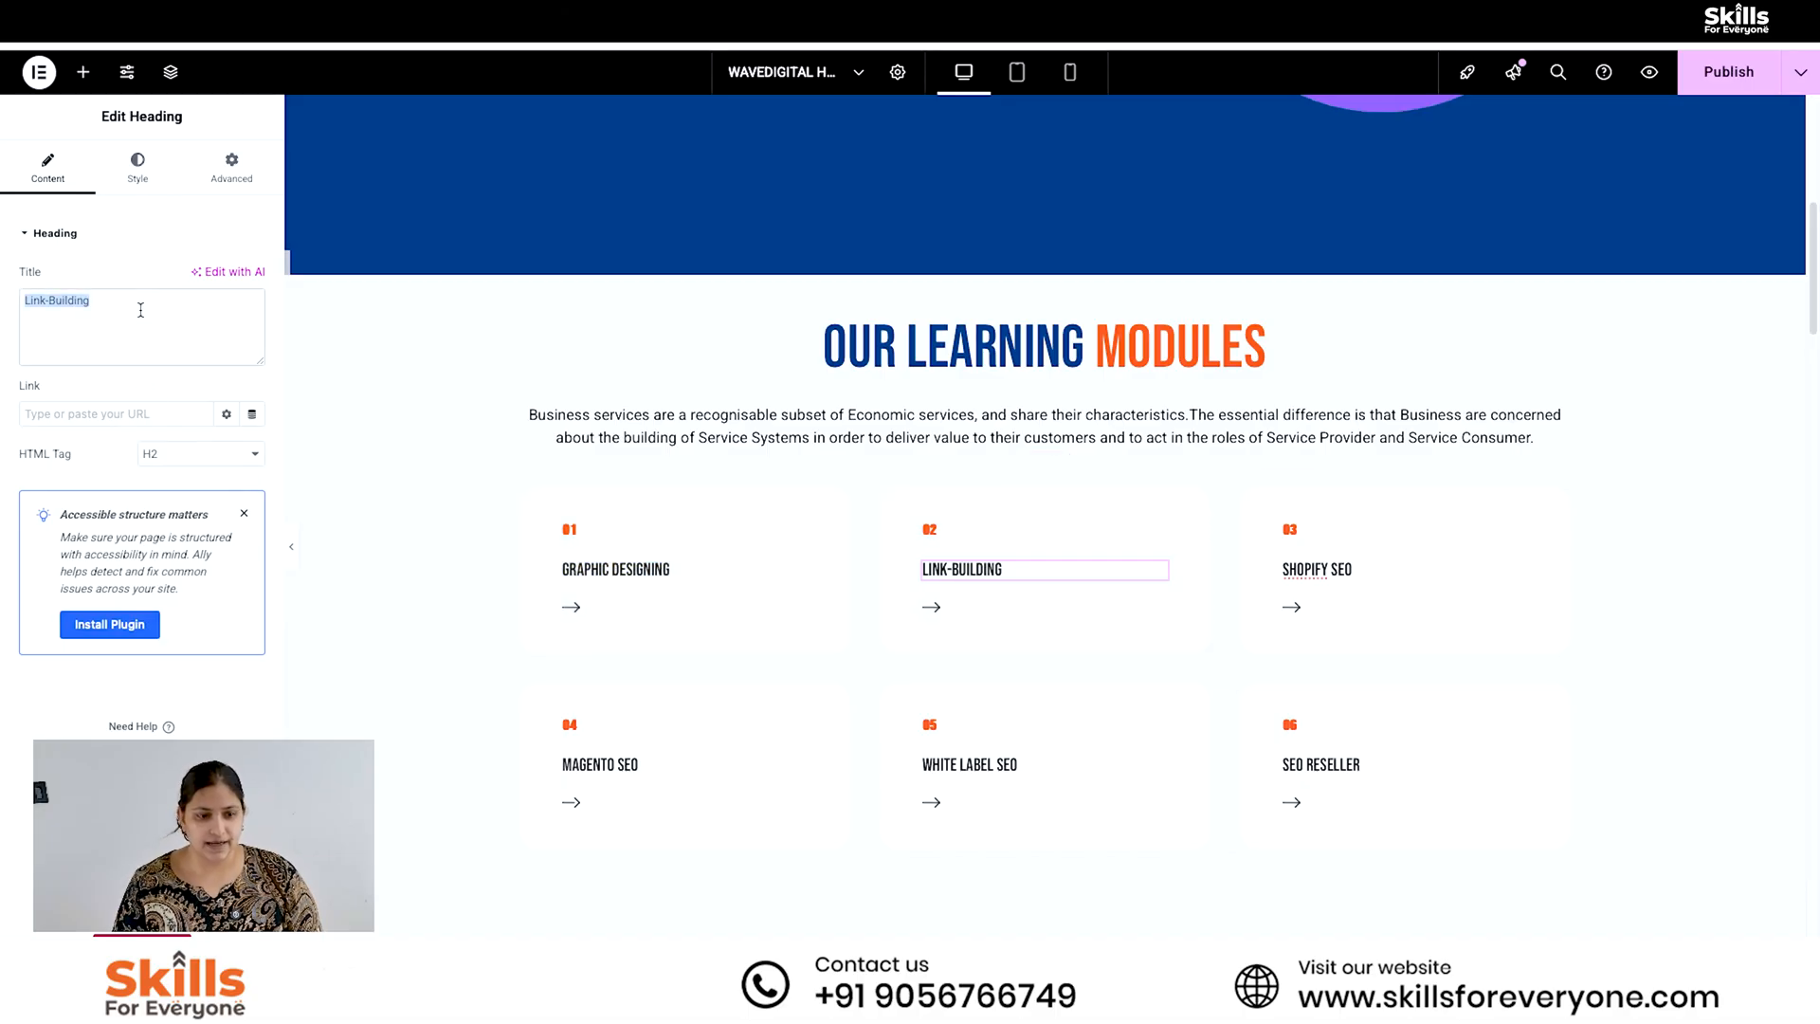
text(Soci)
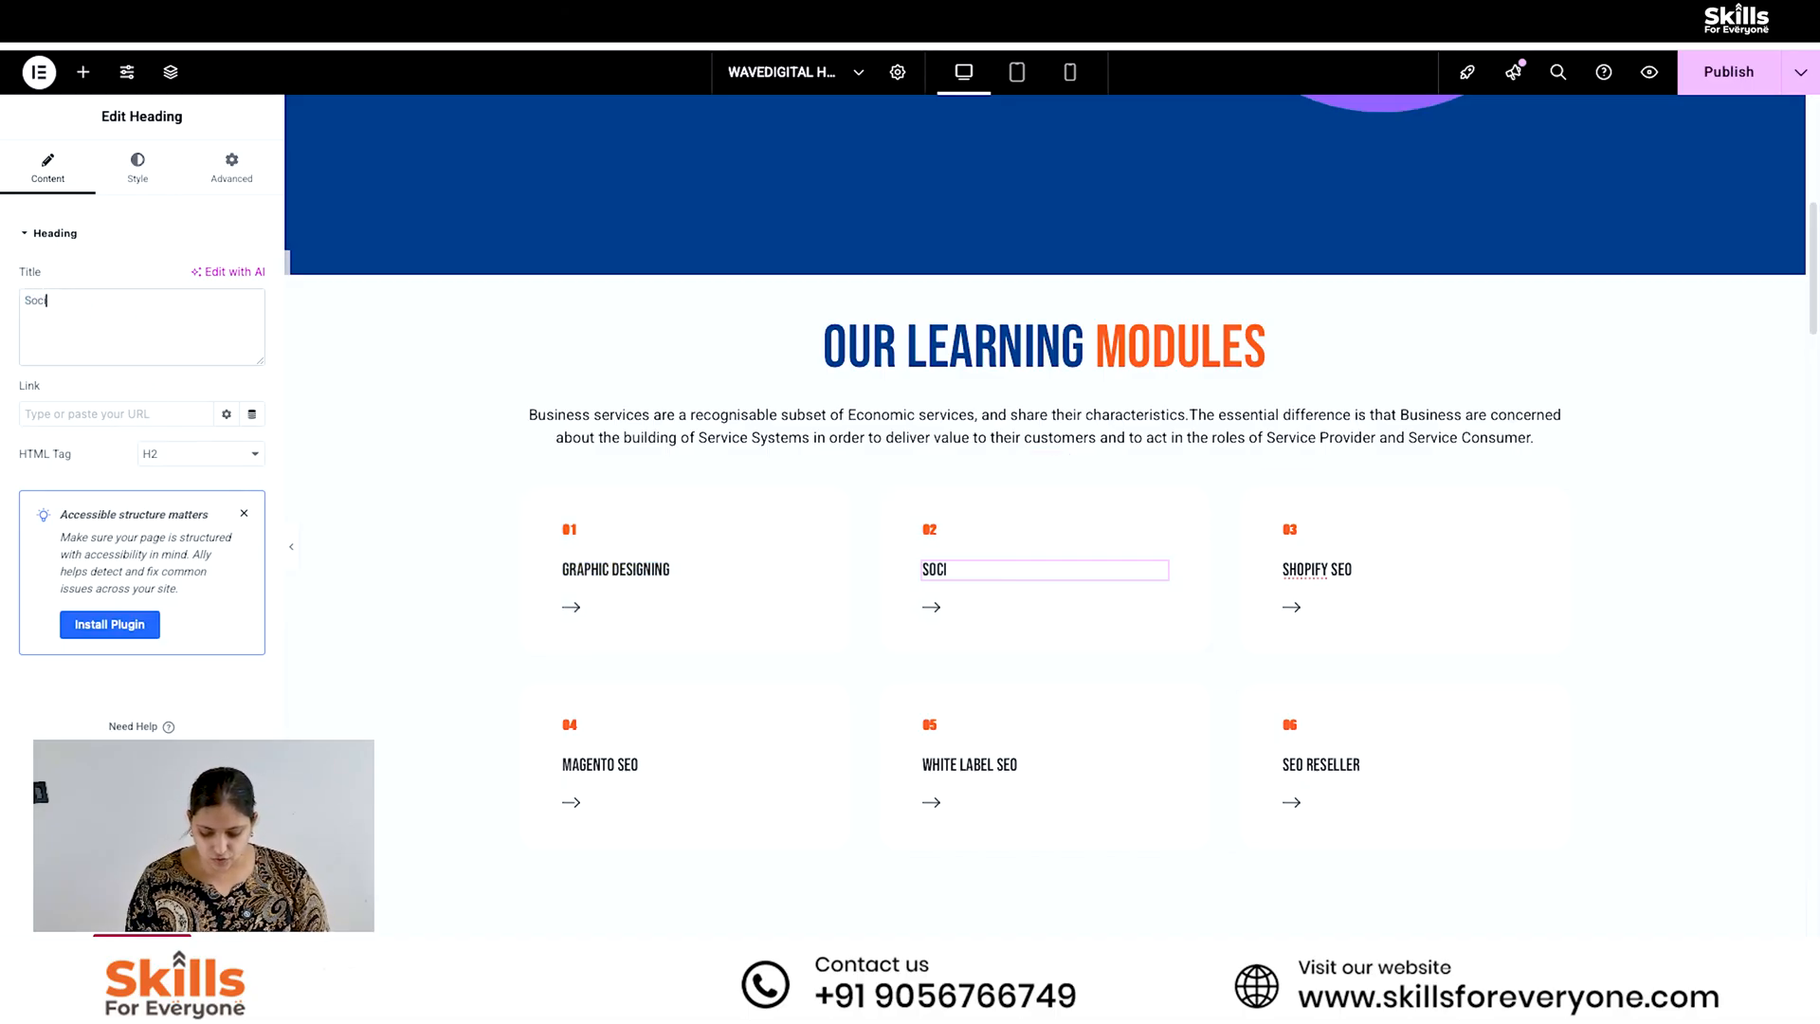
text(al media ma)
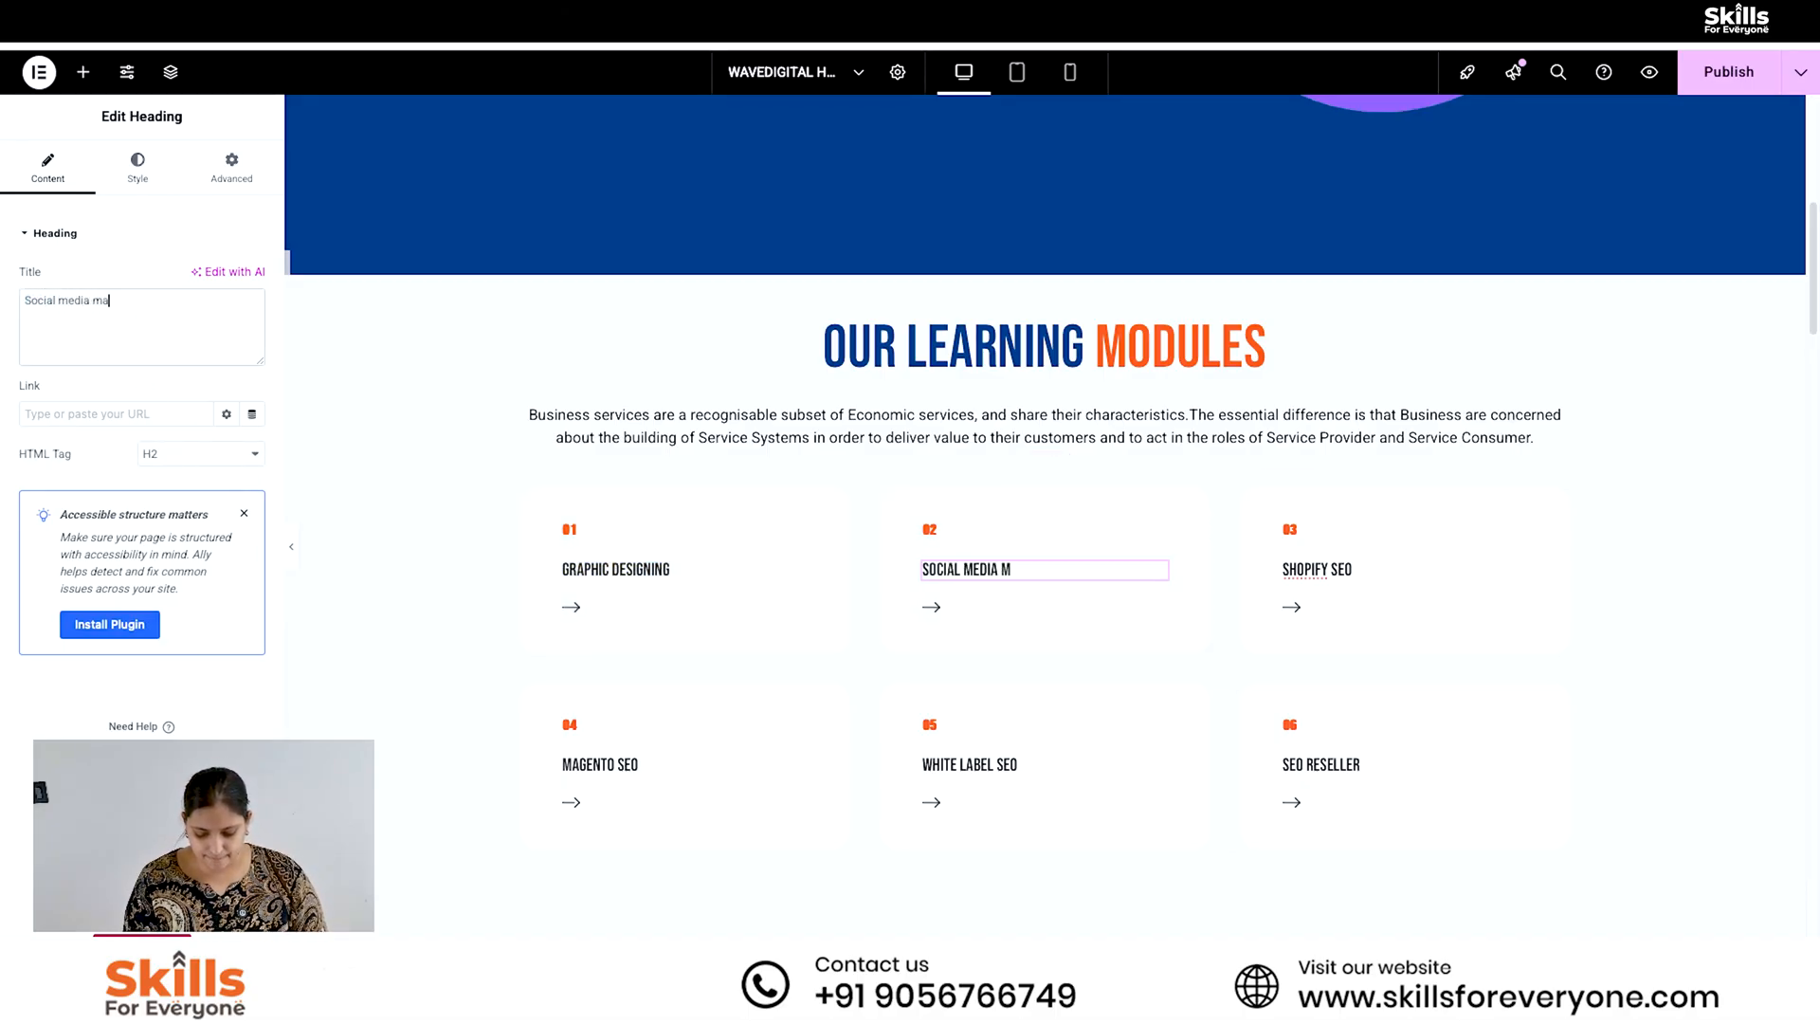
text(g)
- Retitle card 03 as "Wordpress" and shorten the title of card 04 to "SEO"
click(1324, 571)
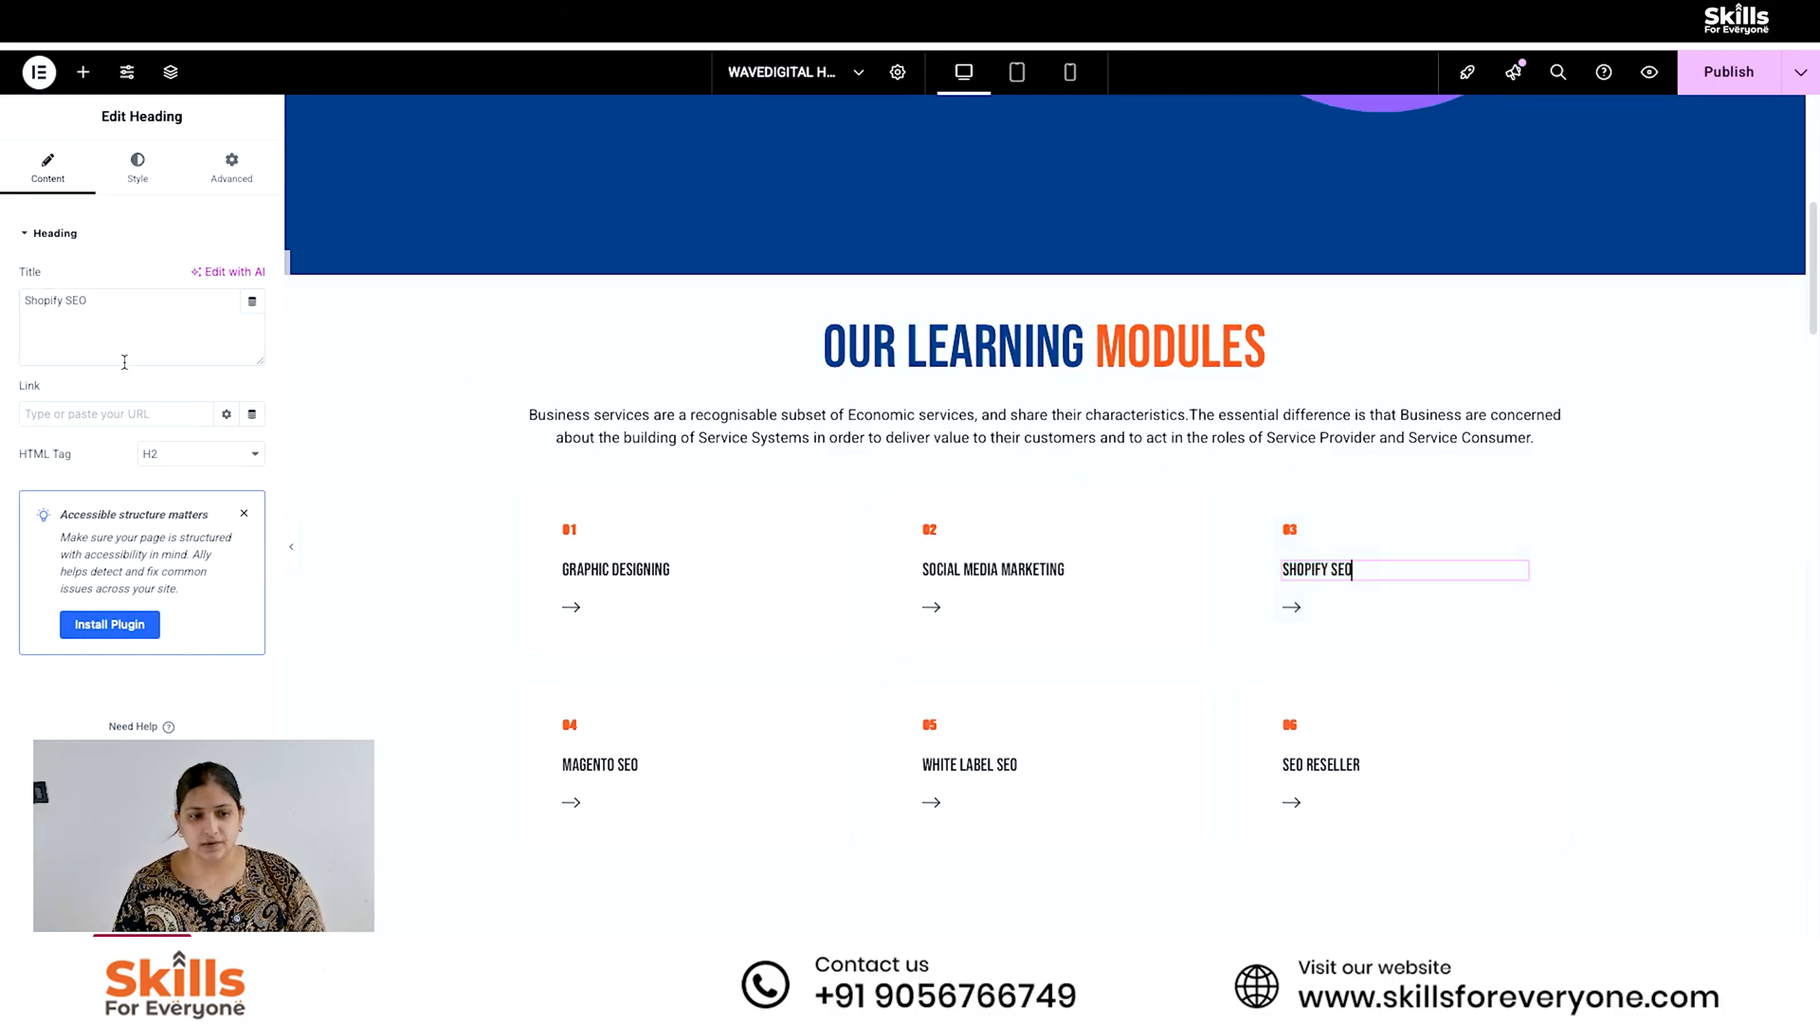
triple_click(66, 304)
text(Wordpress)
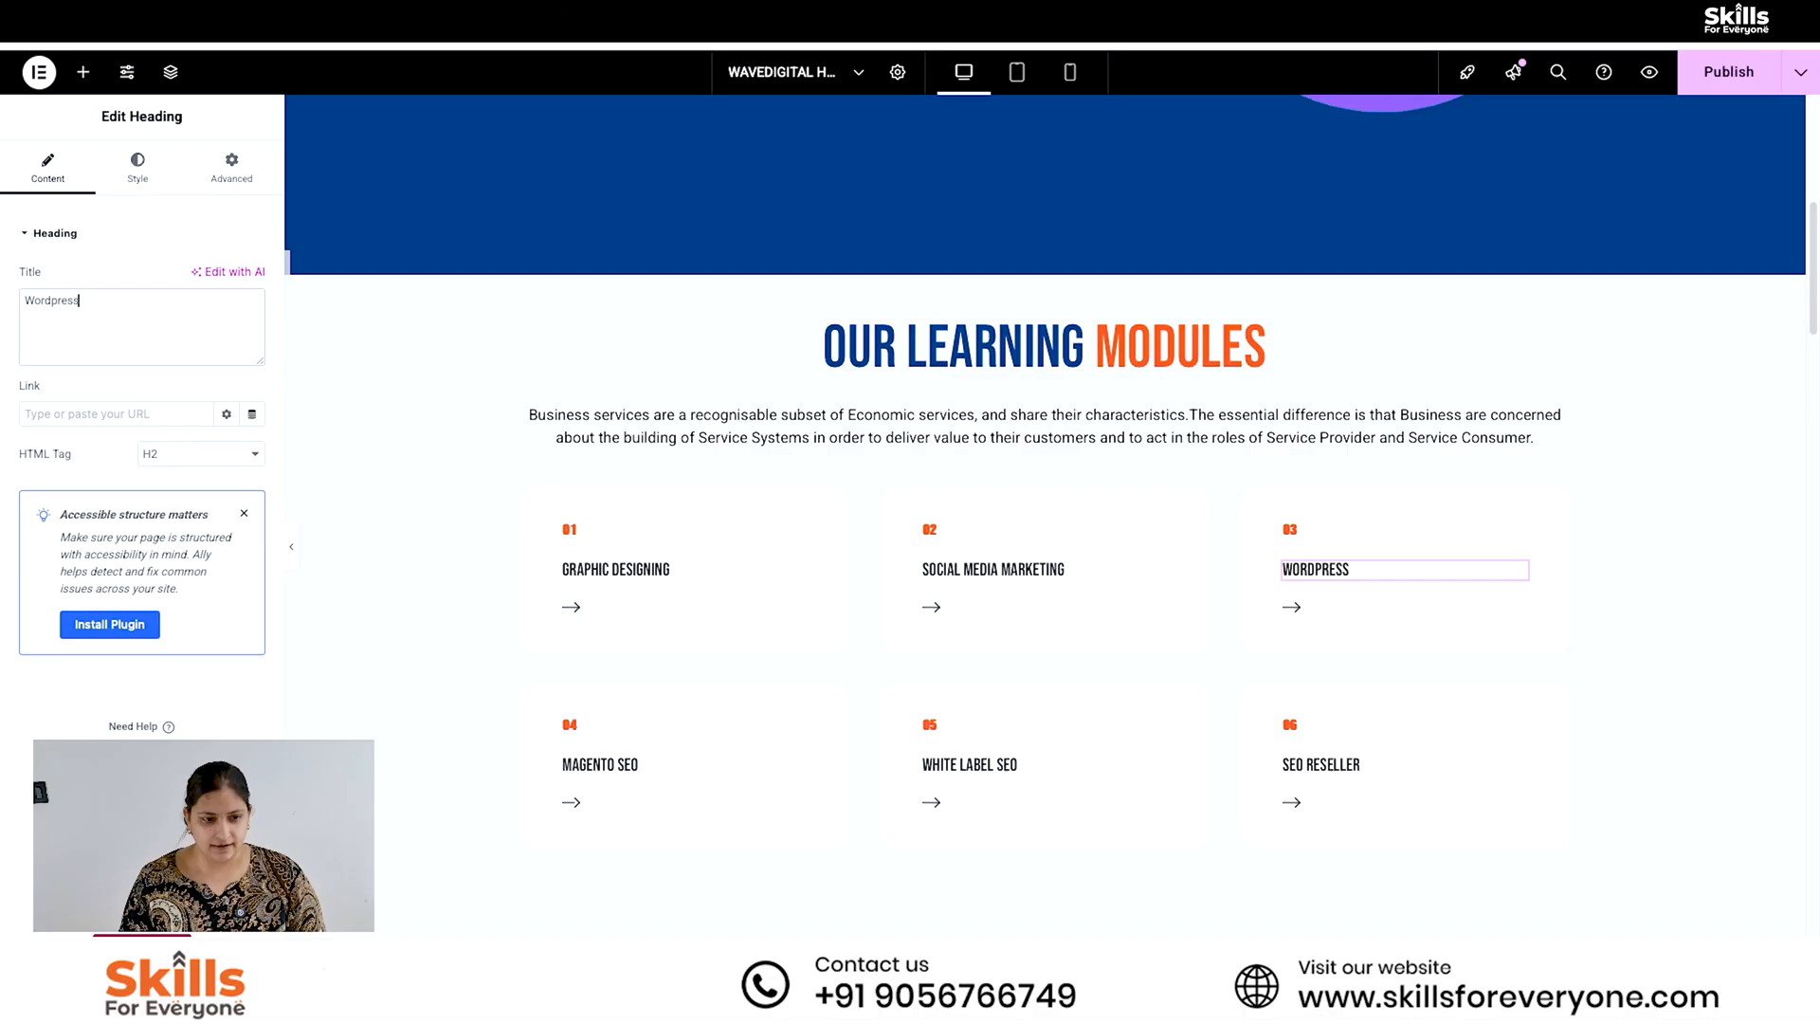
click(603, 766)
drag(70, 302, 34, 303)
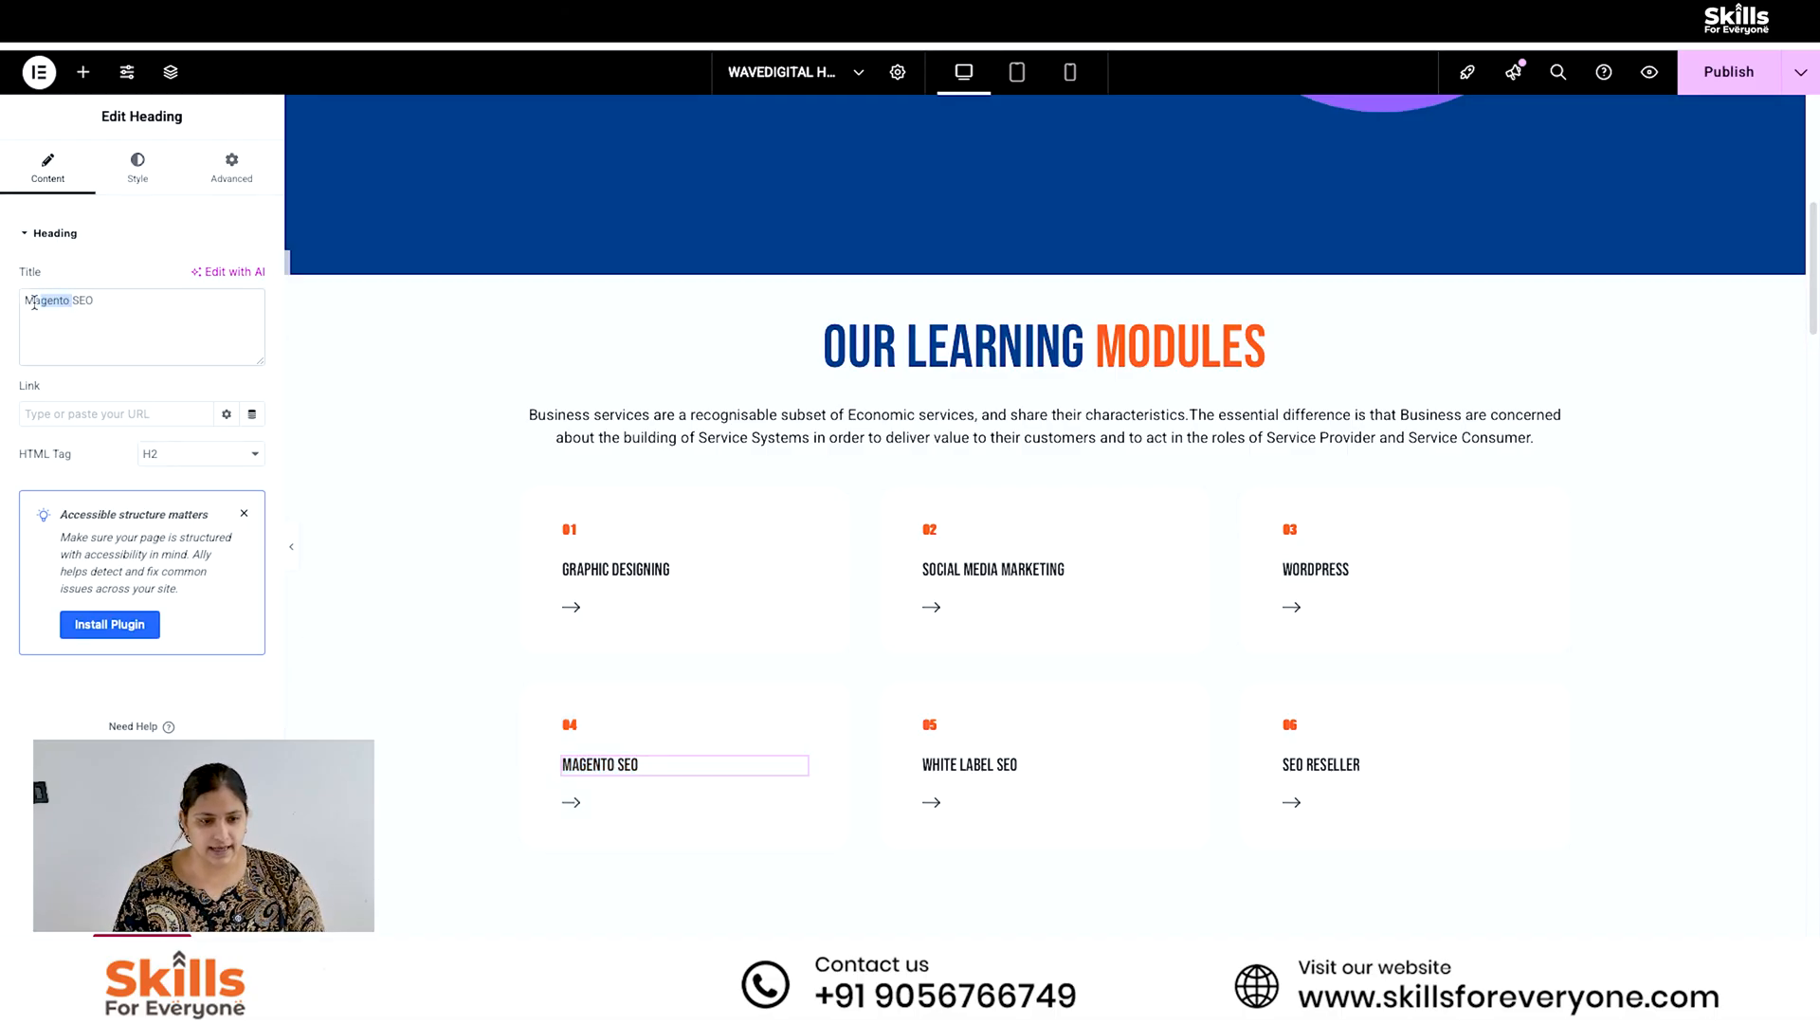
key(BackSpace)
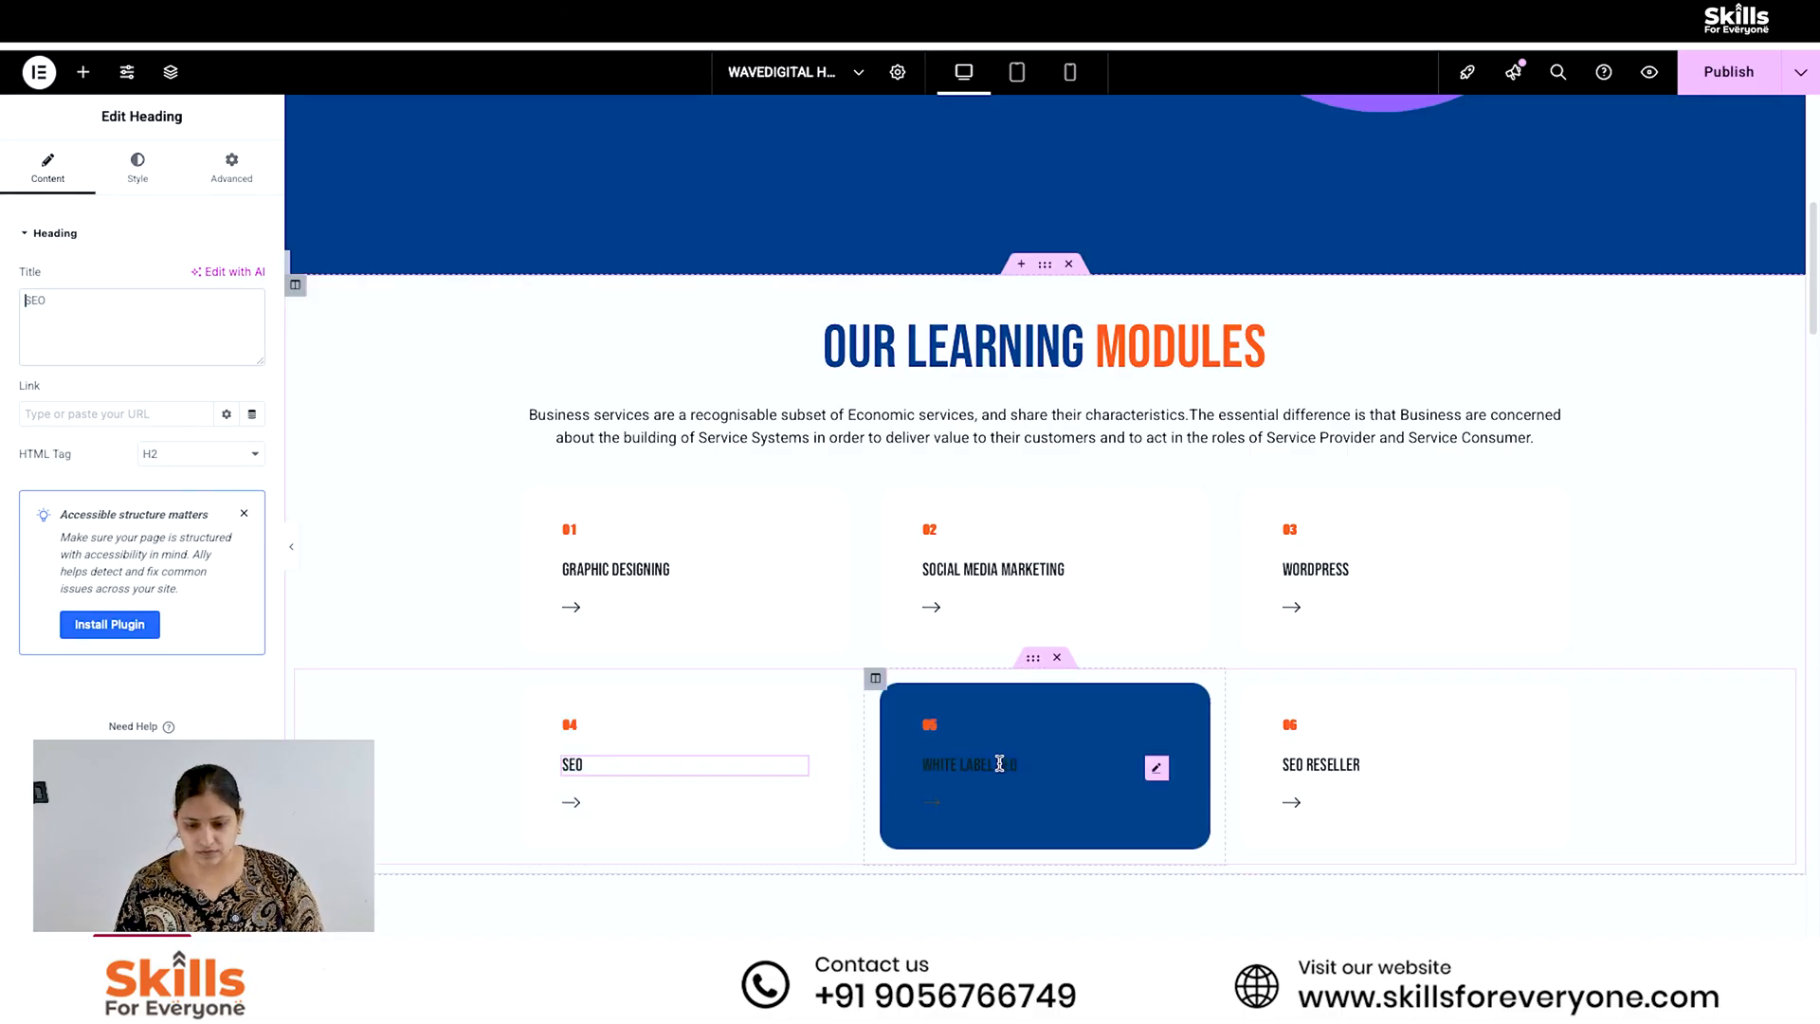
- Change the title of card 05 in the learning modules grid to "Google Ads"
click(996, 764)
triple_click(81, 296)
text(G)
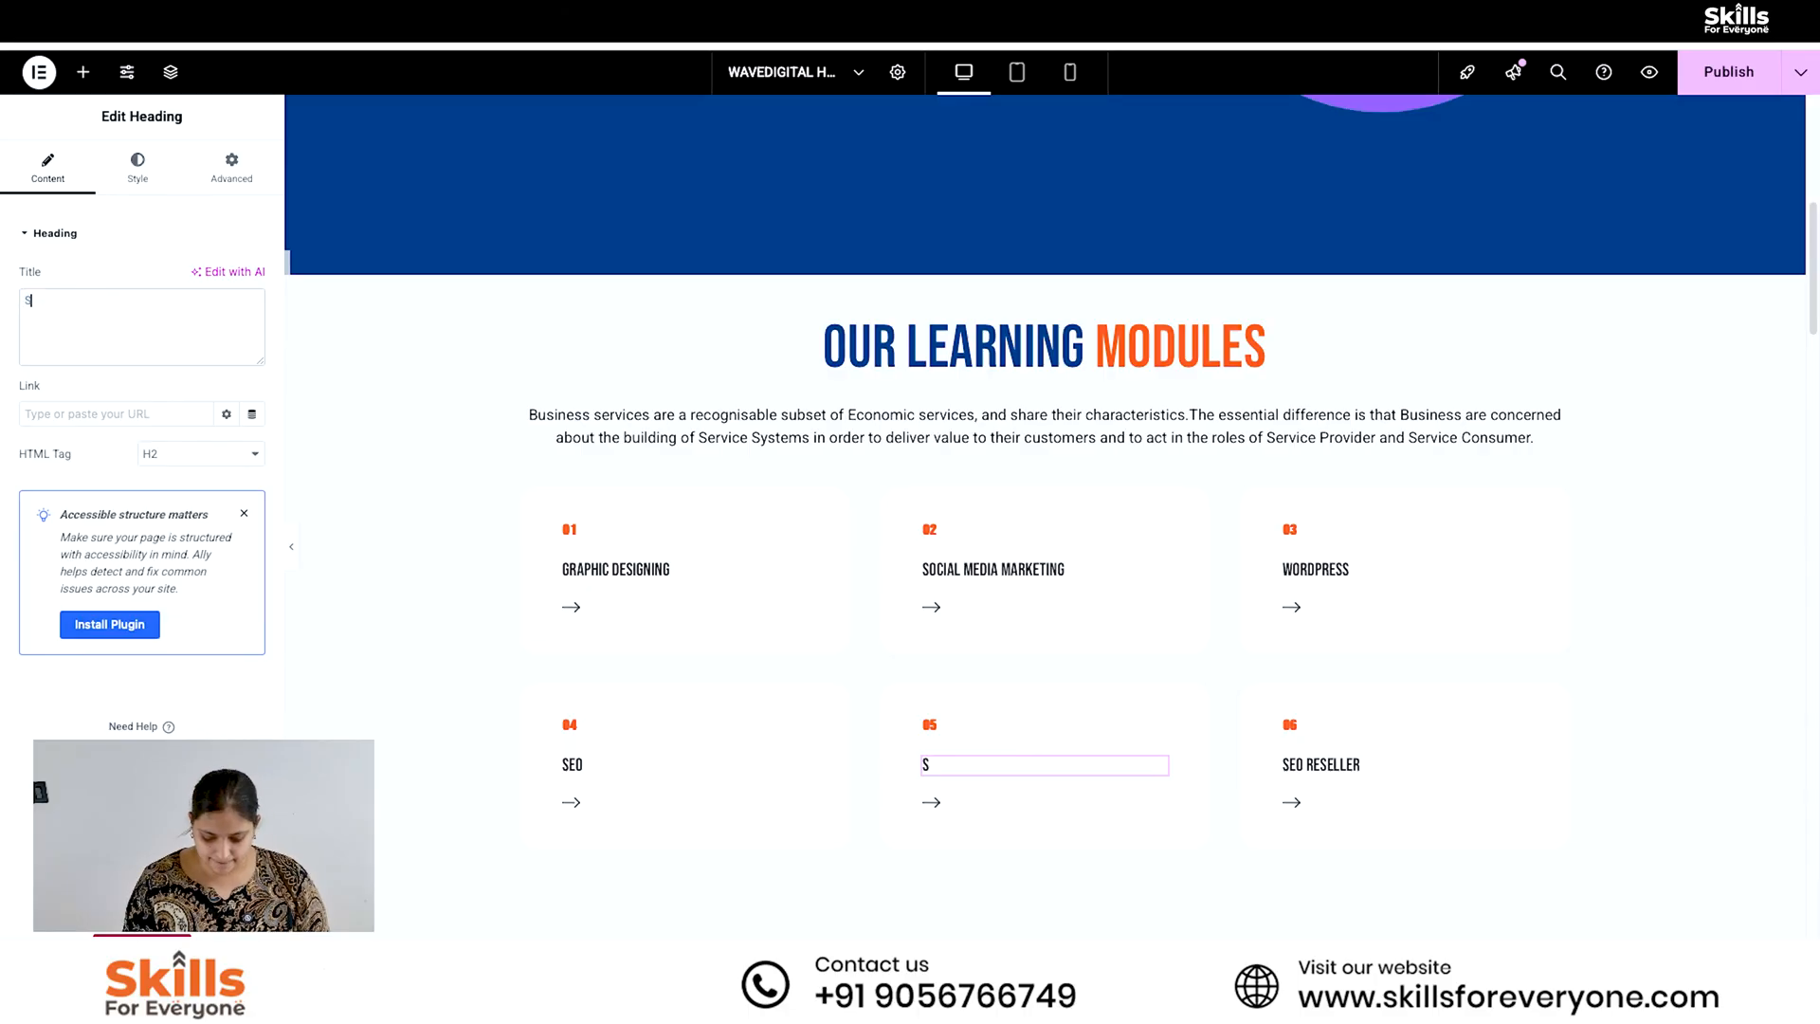
text(oogl)
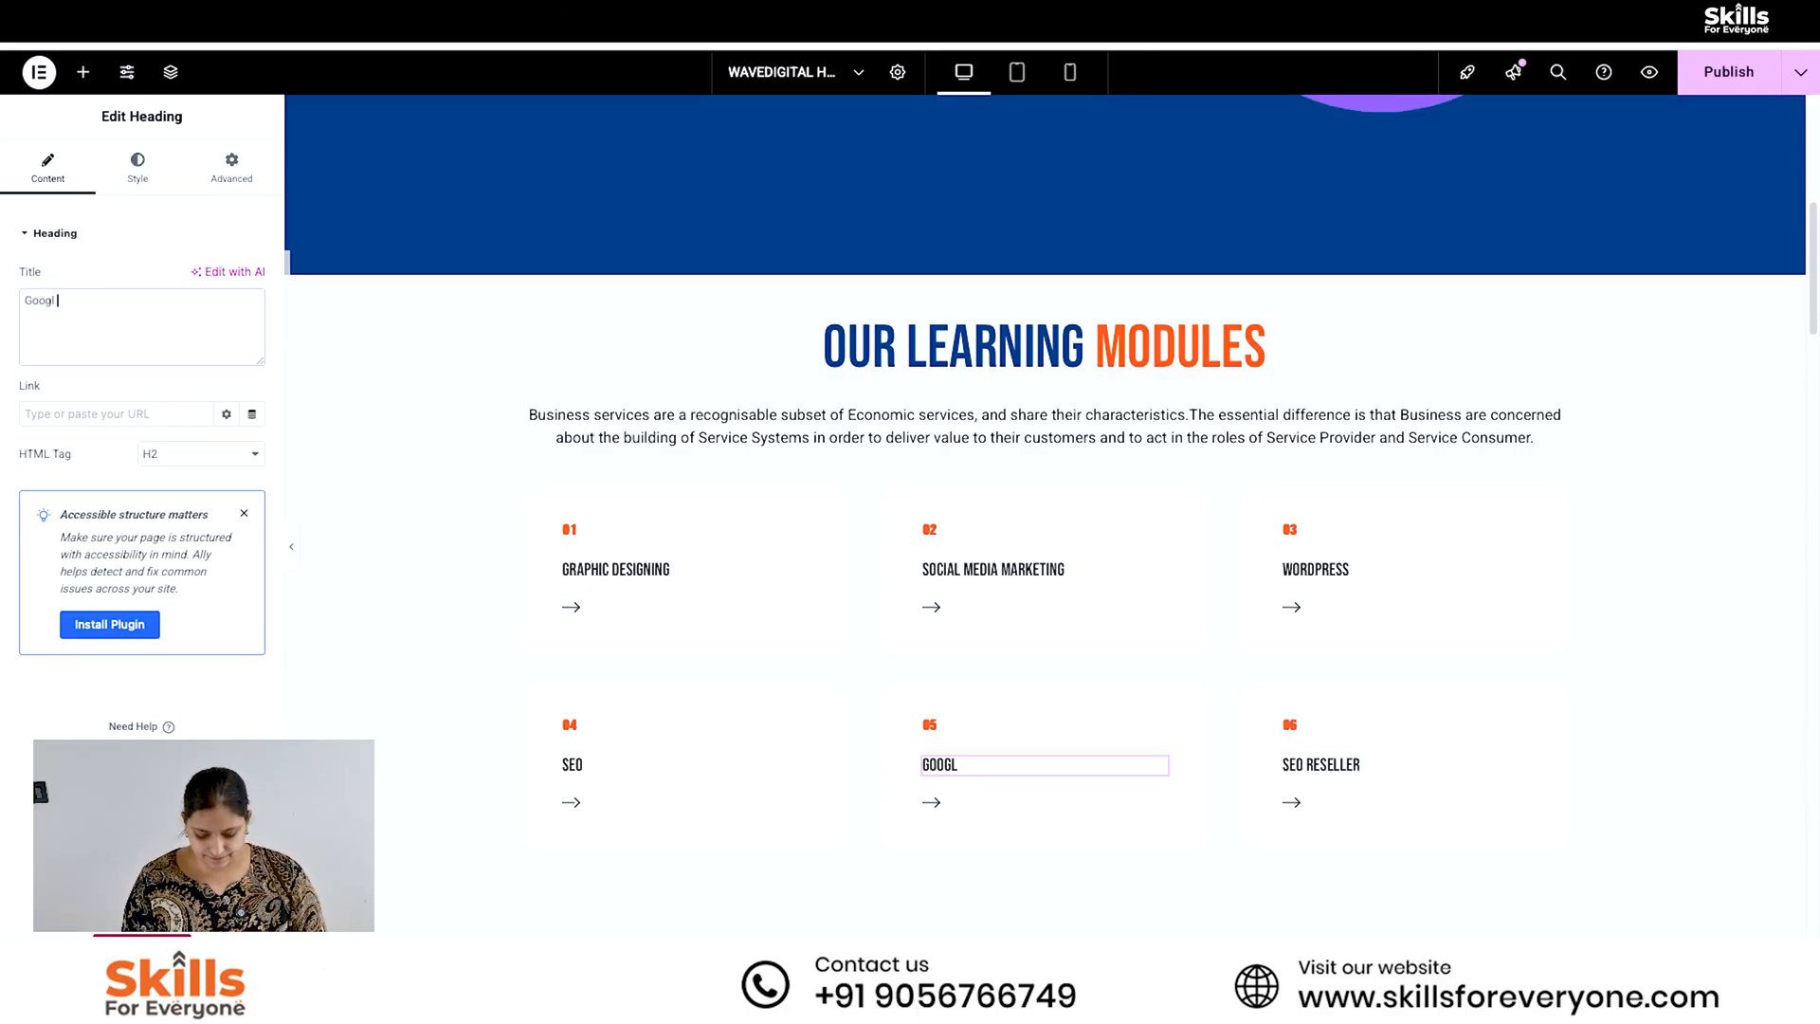
text(e Ads)
- Change the title of card 06 in the learning modules grid to "Whatsapp Marketing"
click(1320, 764)
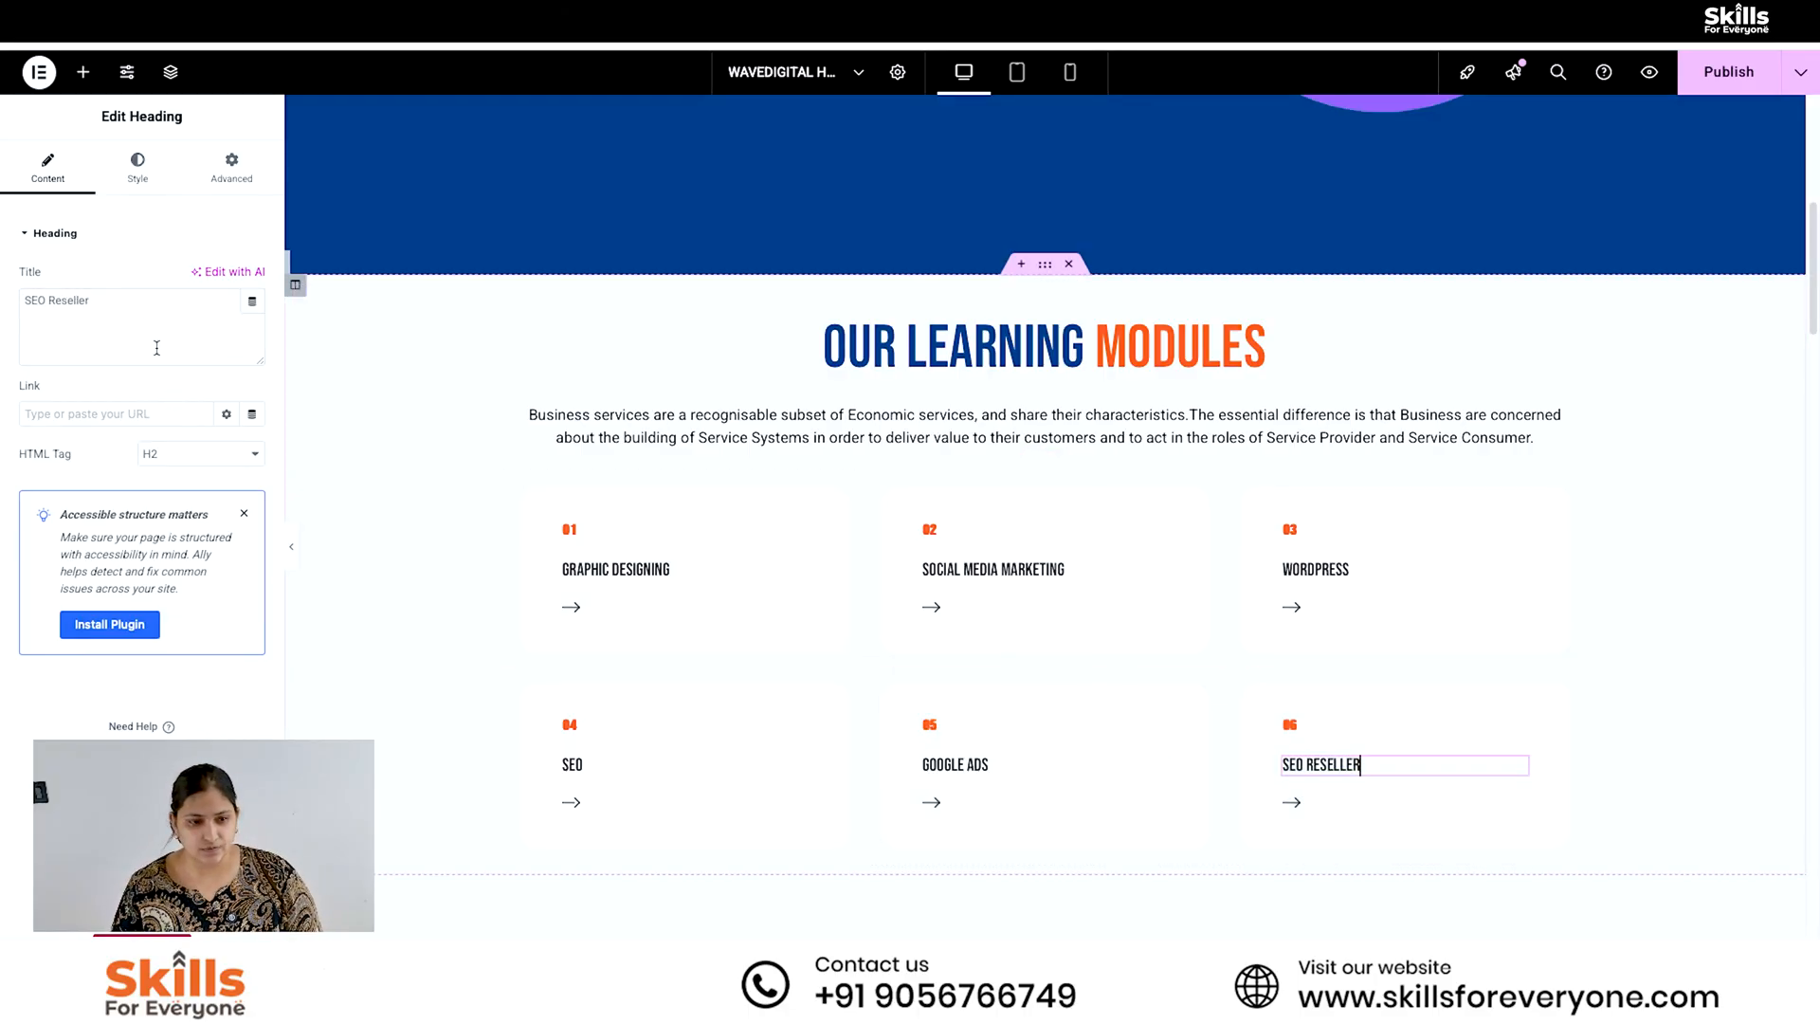
triple_click(80, 298)
text(Whatsapp Marketing)
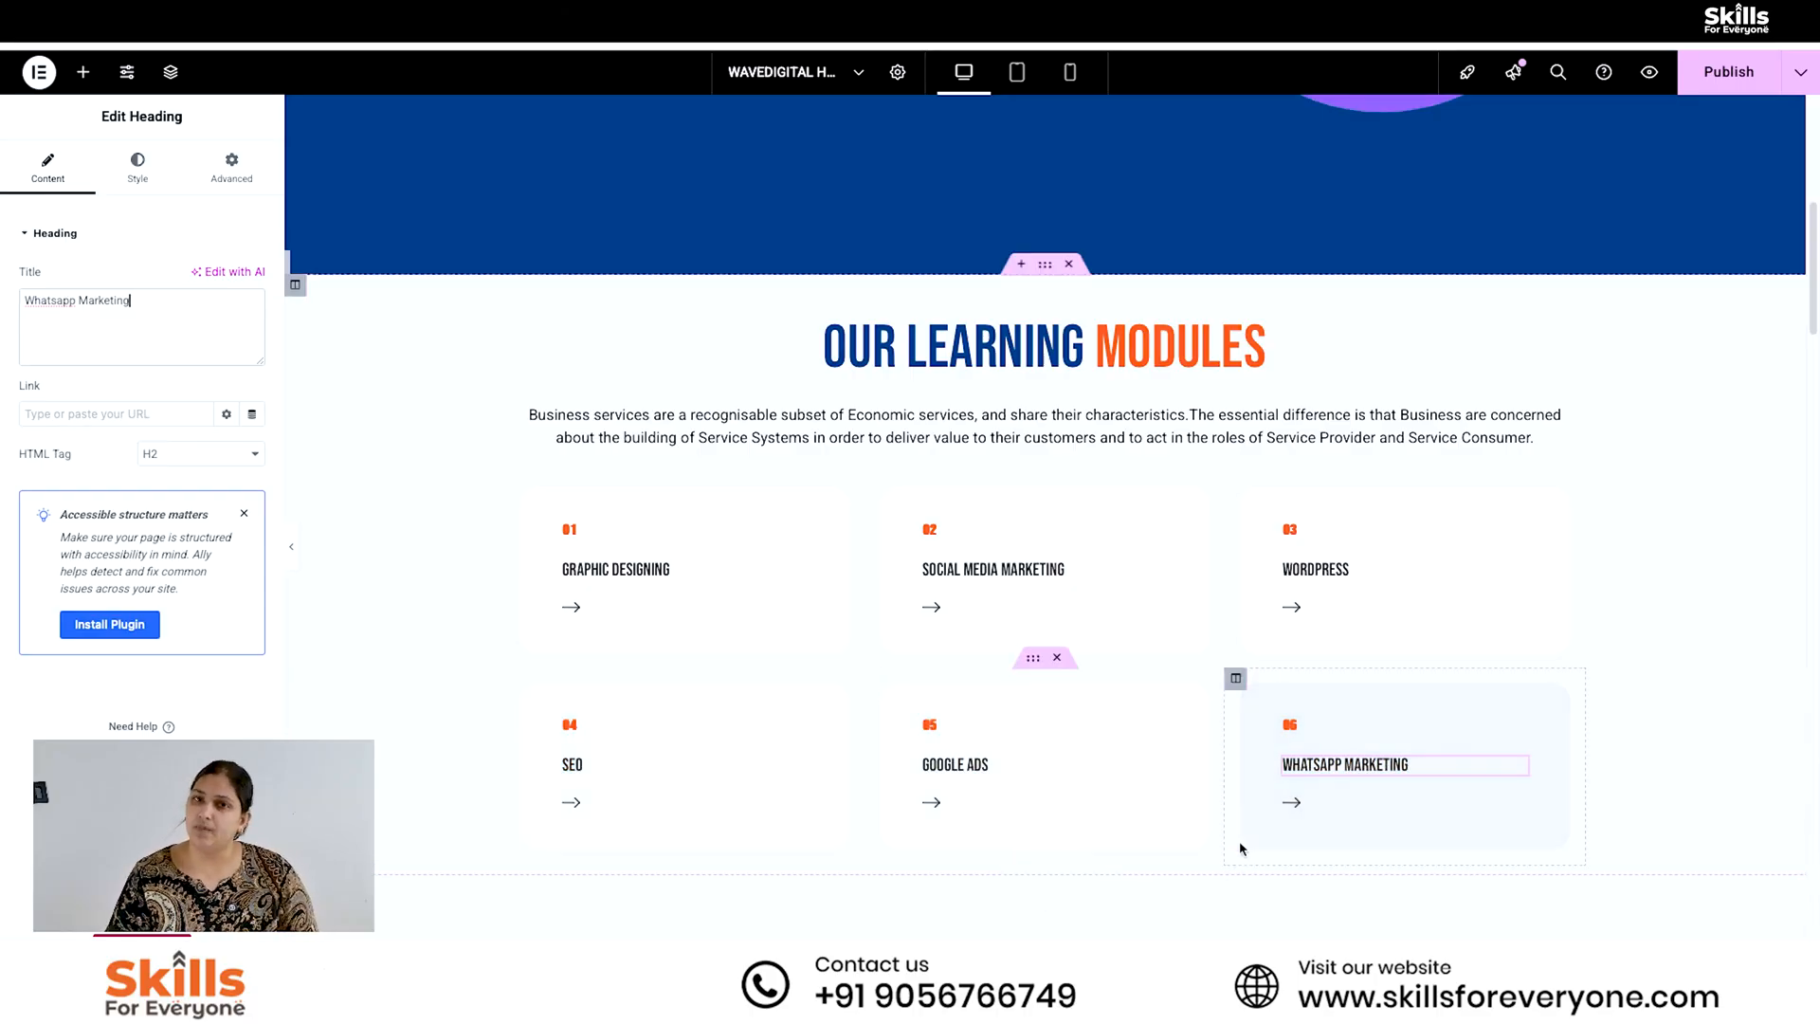
click(666, 570)
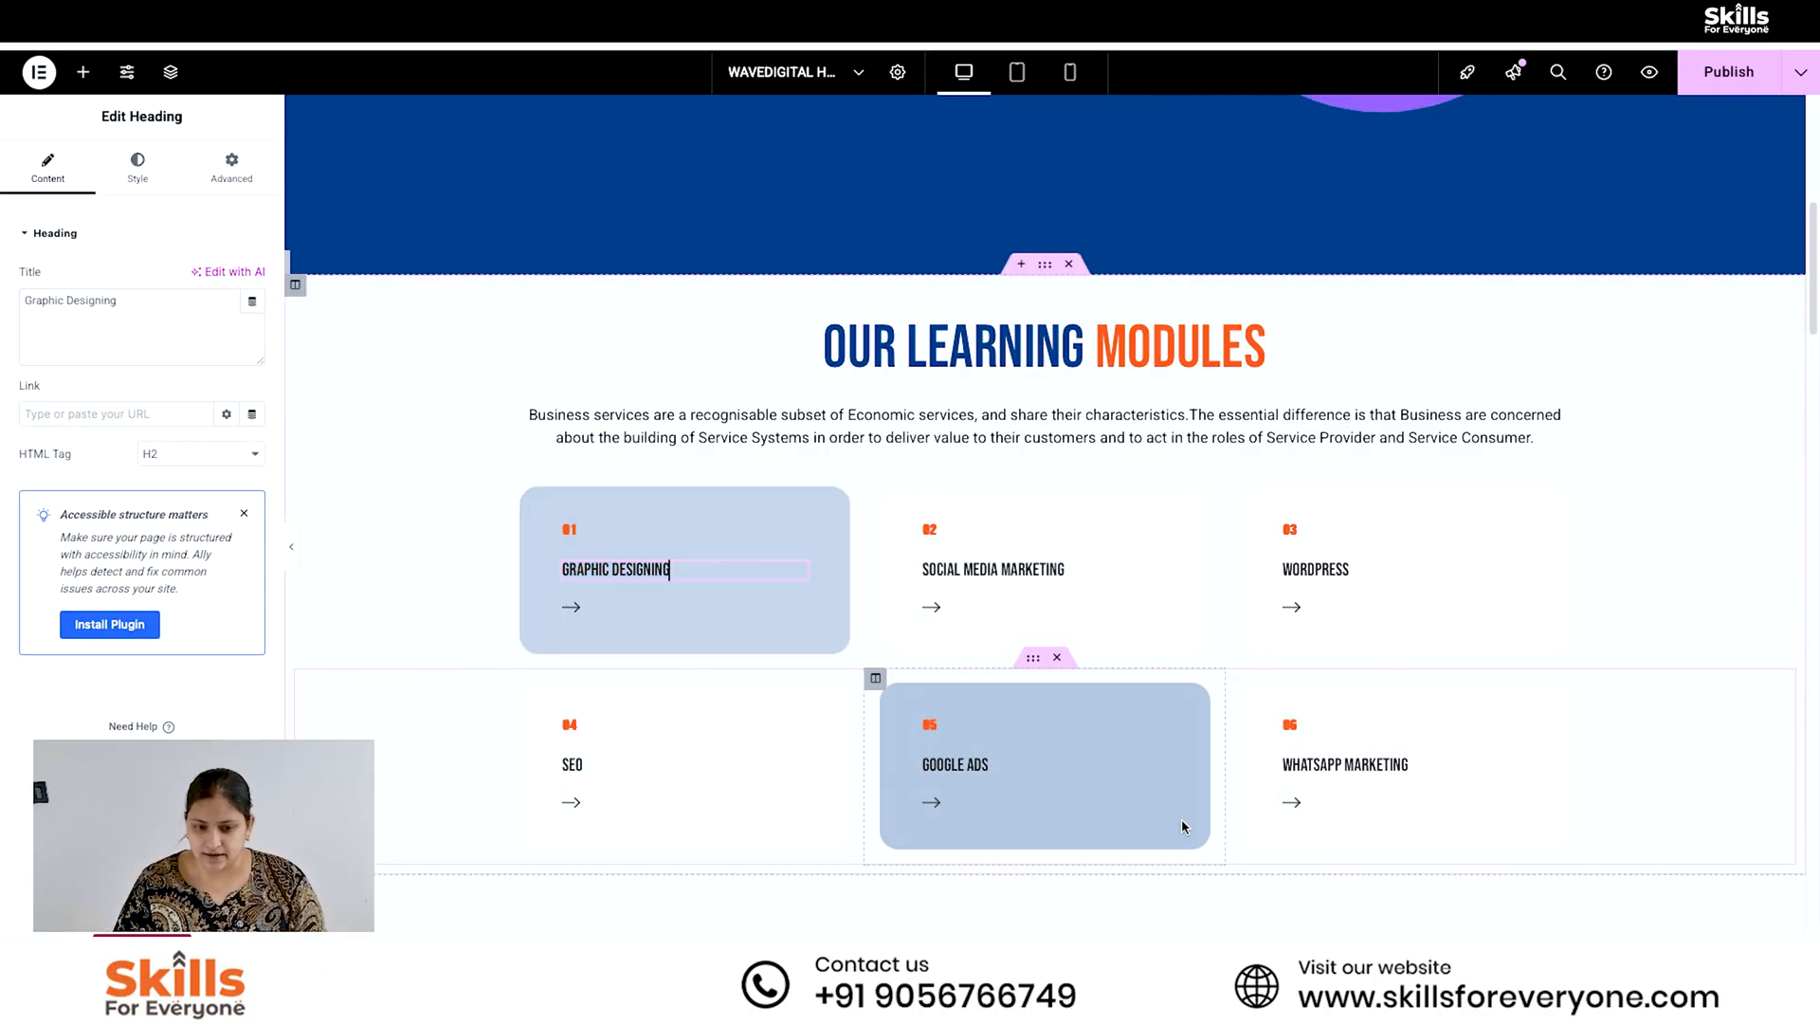
scroll(1602, 816, up, 1)
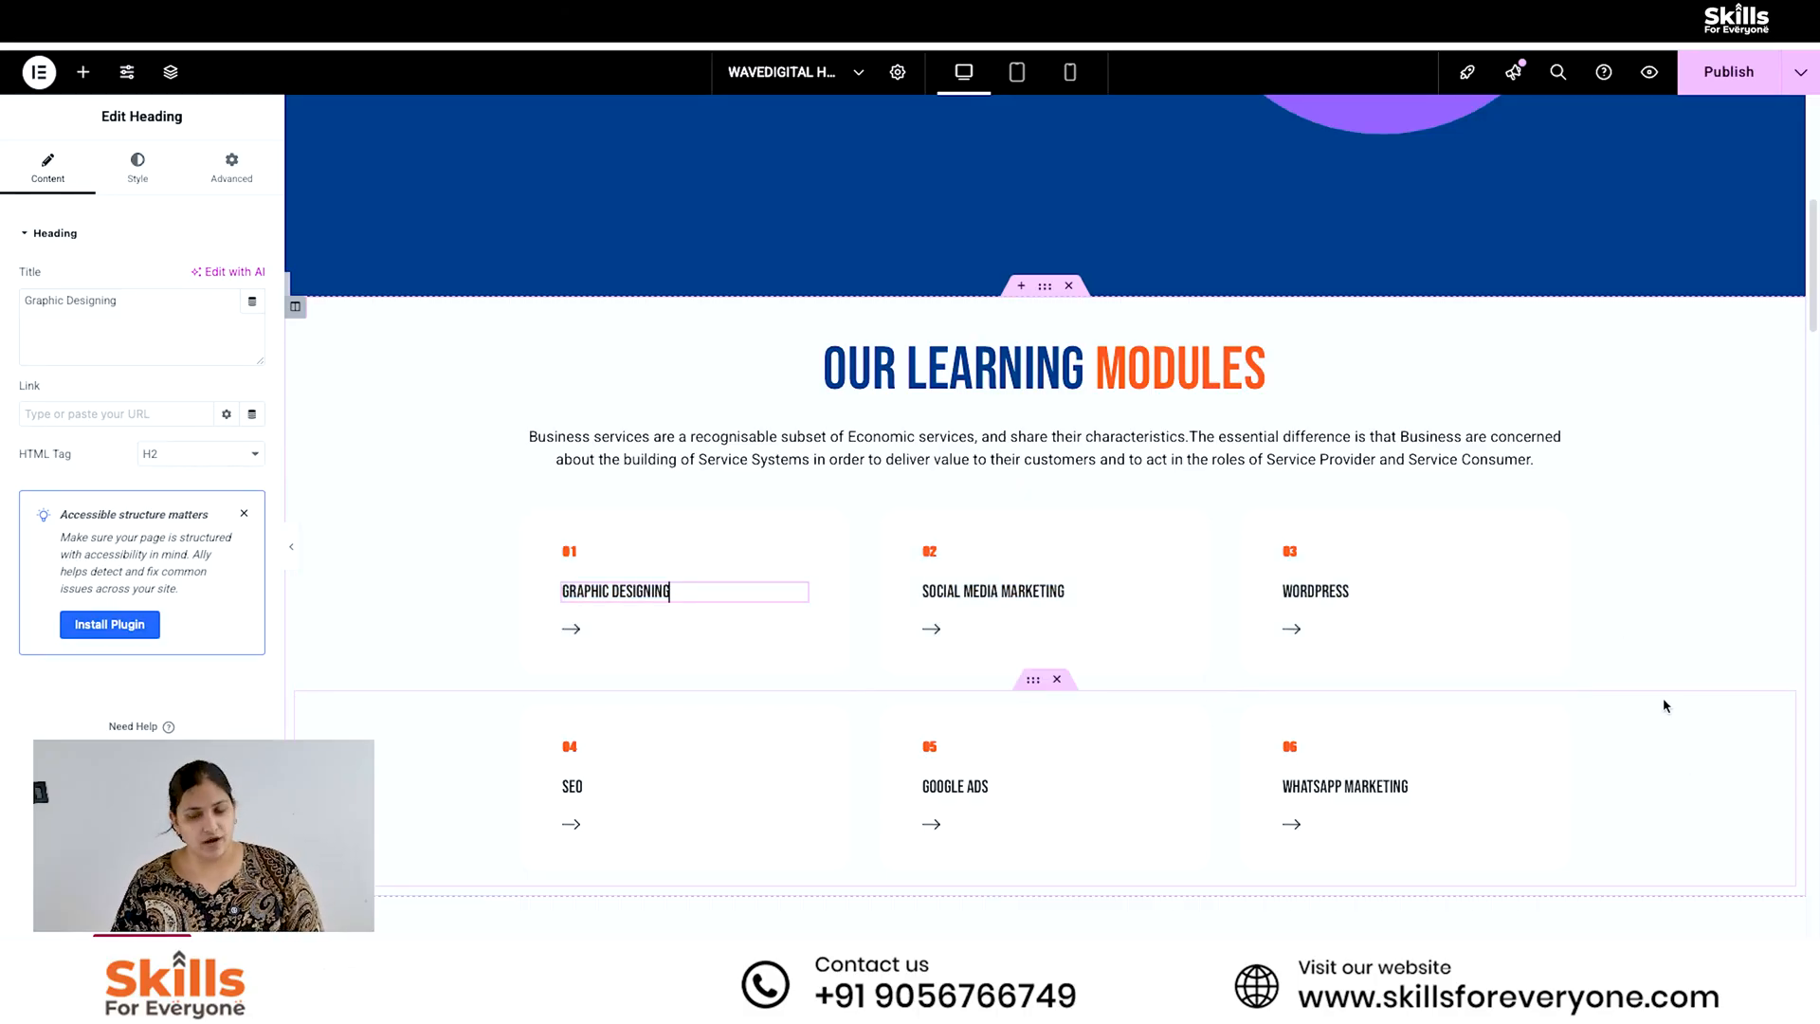
scroll(1811, 329, down, 2)
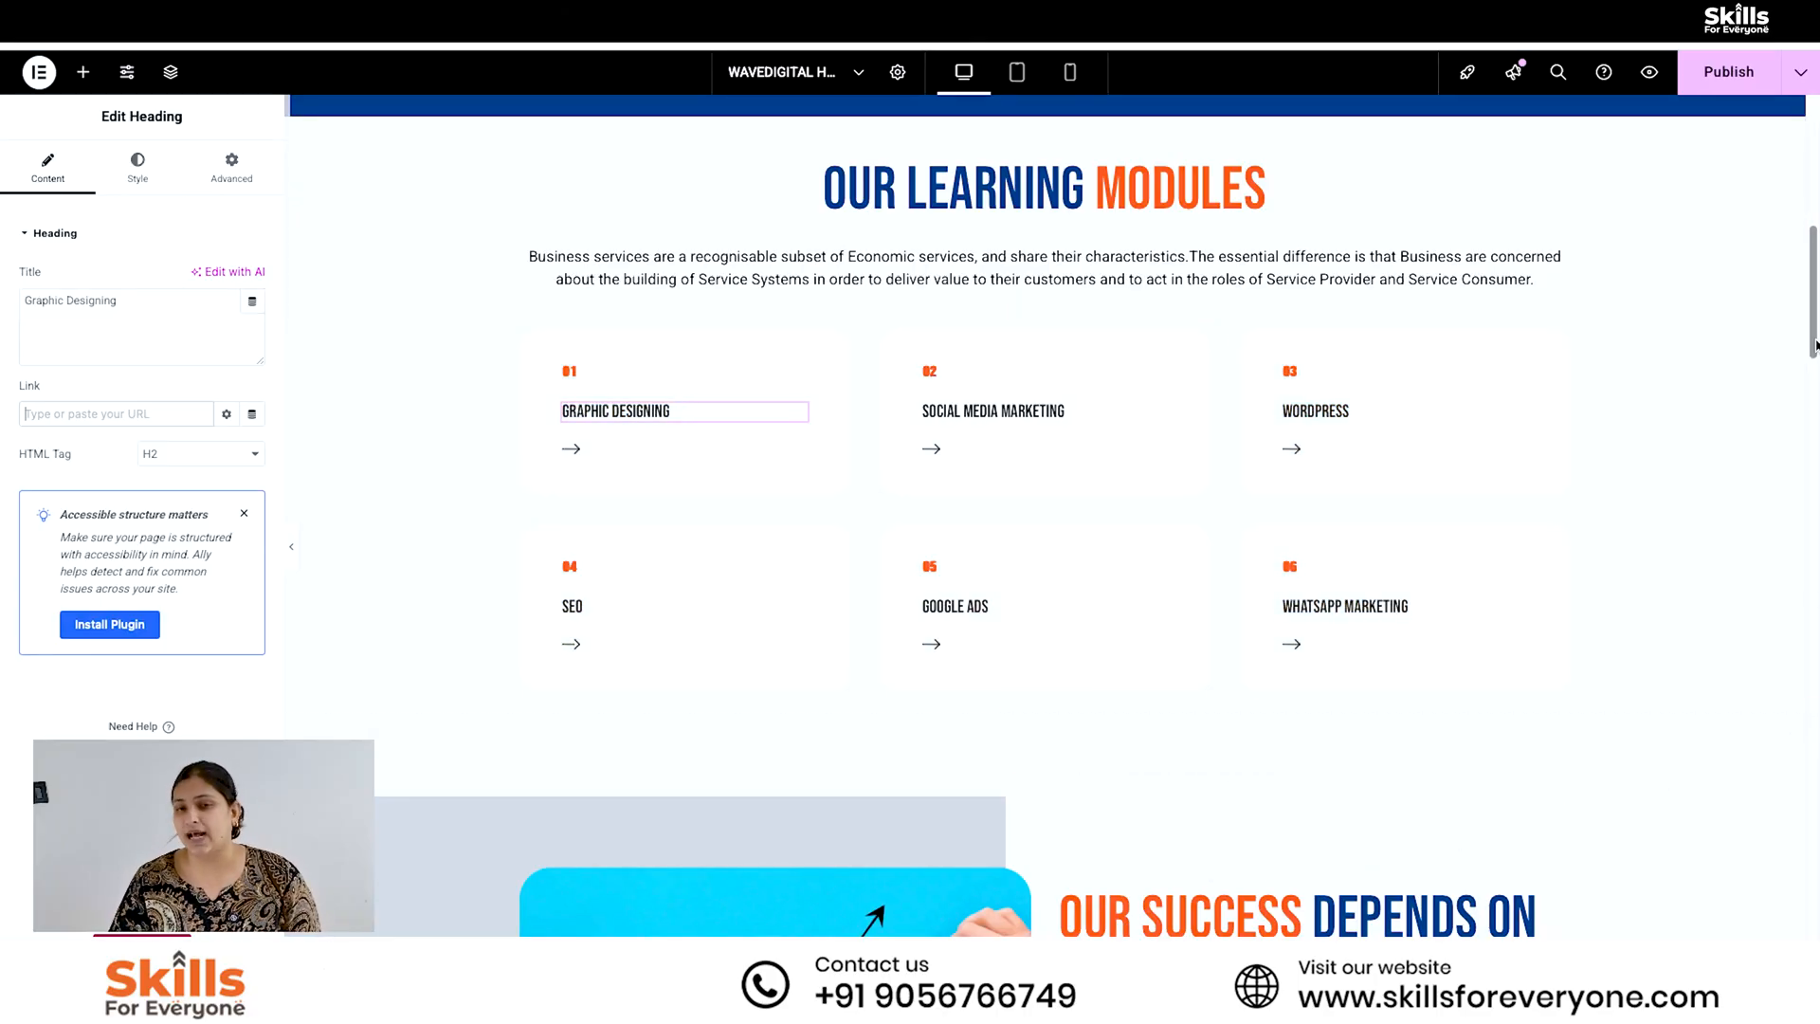
drag(1816, 346, 1816, 351)
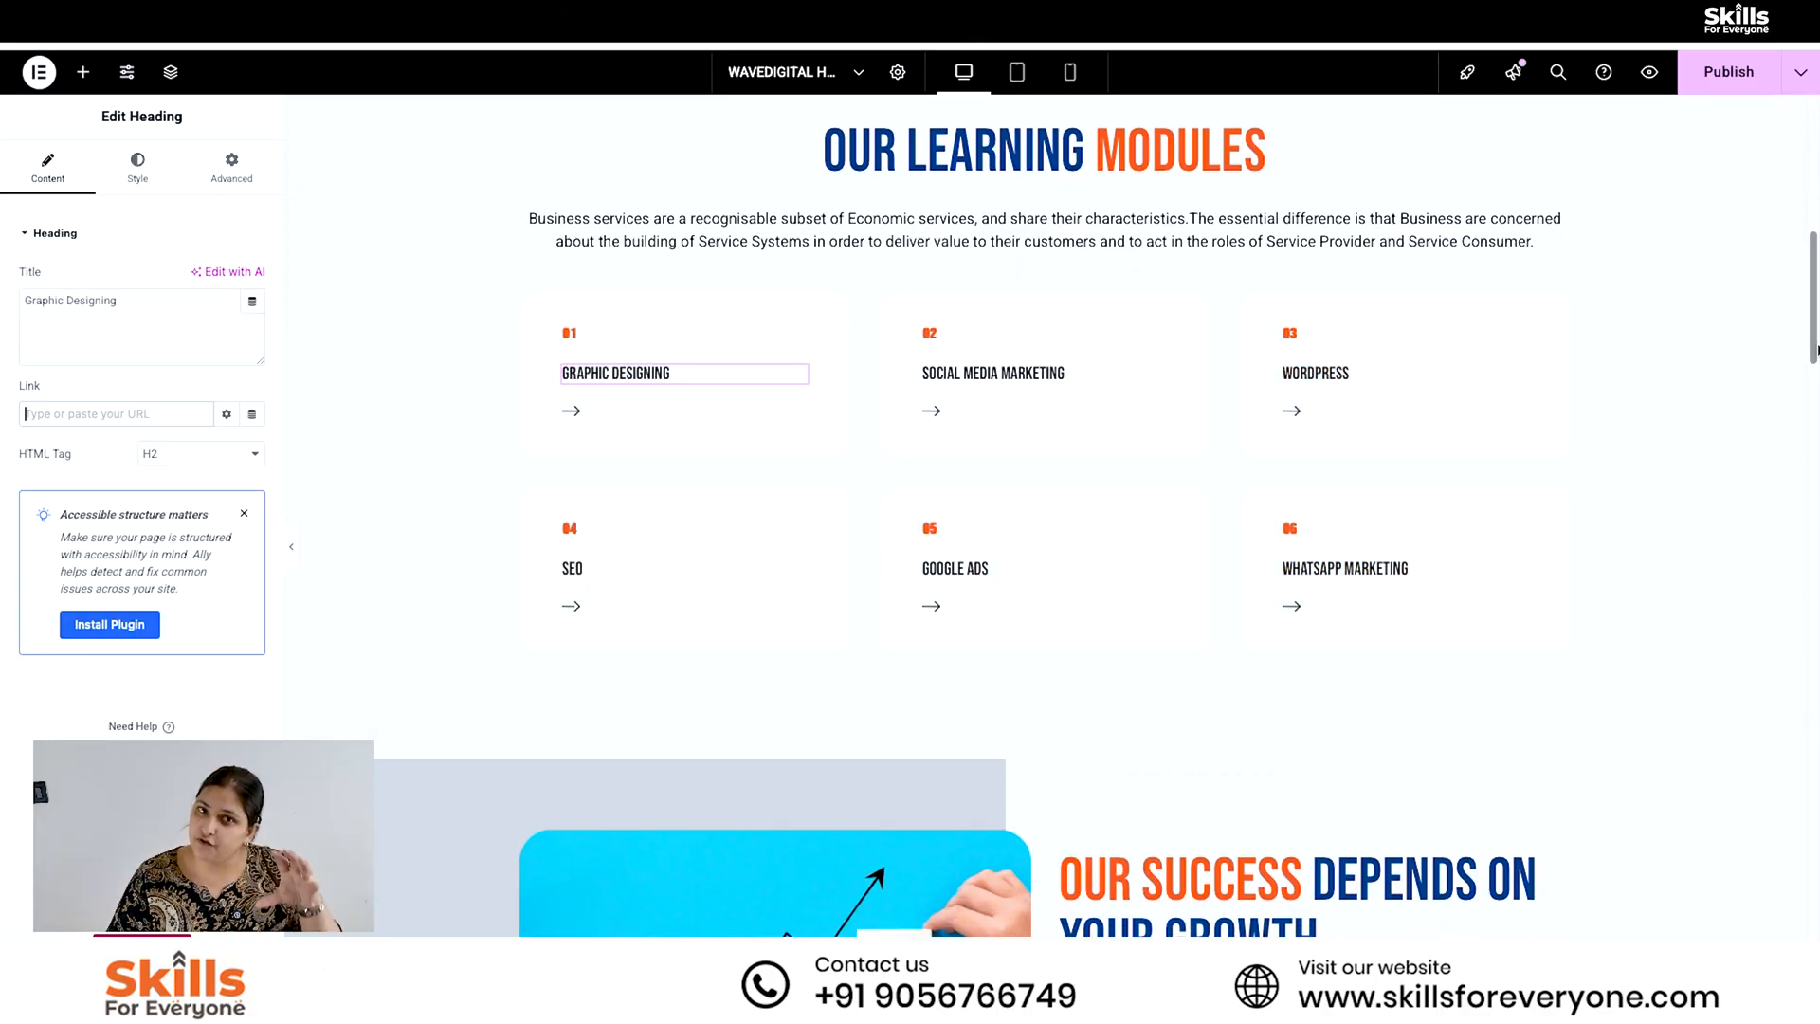
- Change the "Our success depends on your growth" dual color heading to "About" as the first part and "DM BUZZ" as the last part
scroll(1337, 523, down, 5)
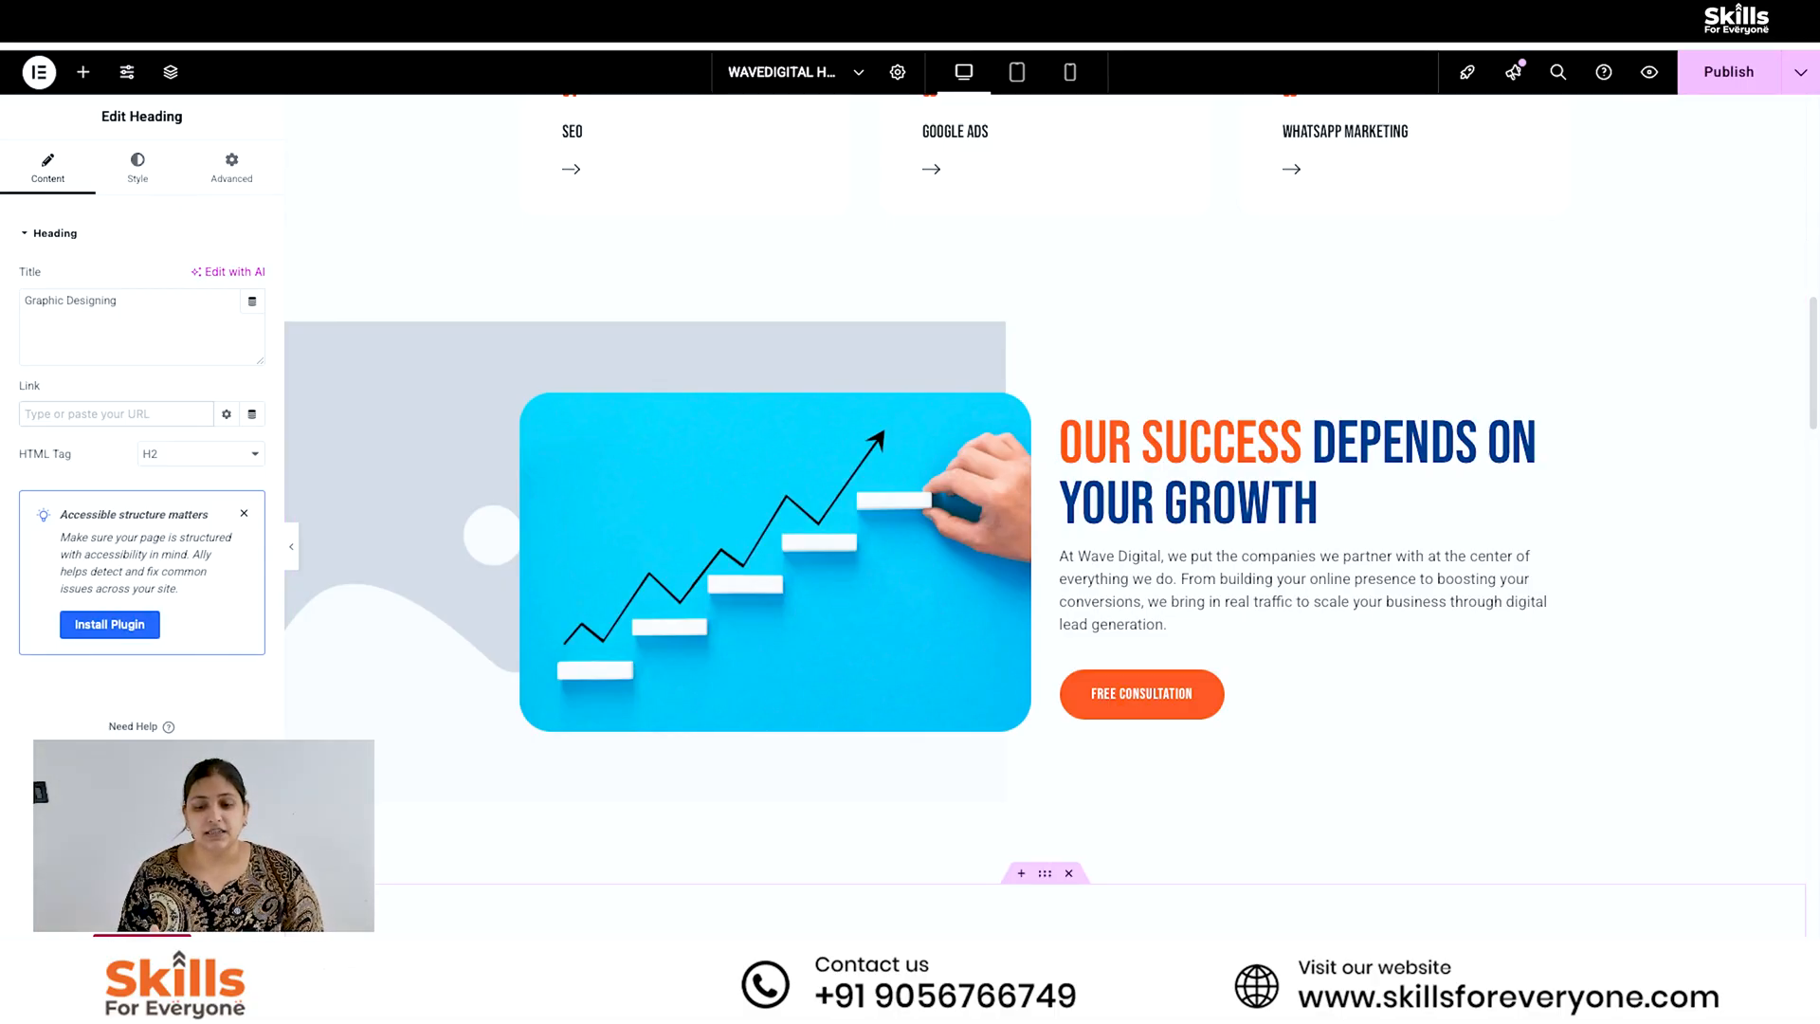
click(1295, 472)
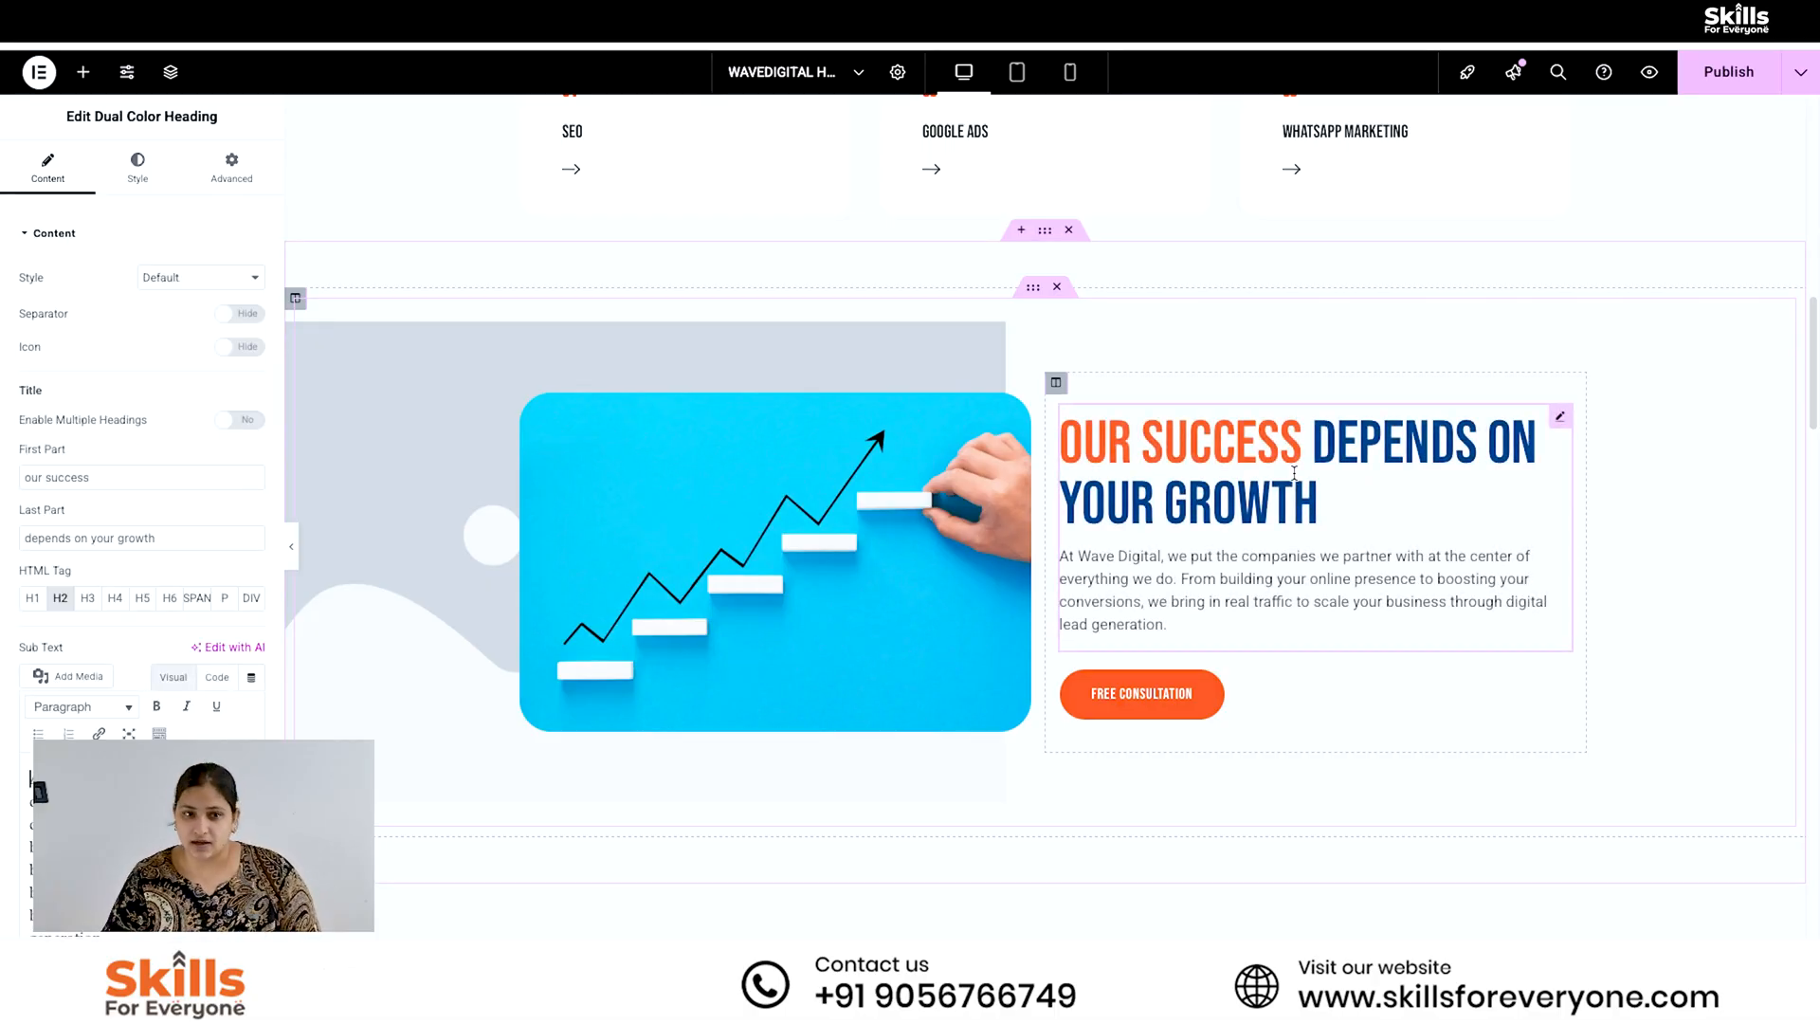
triple_click(96, 479)
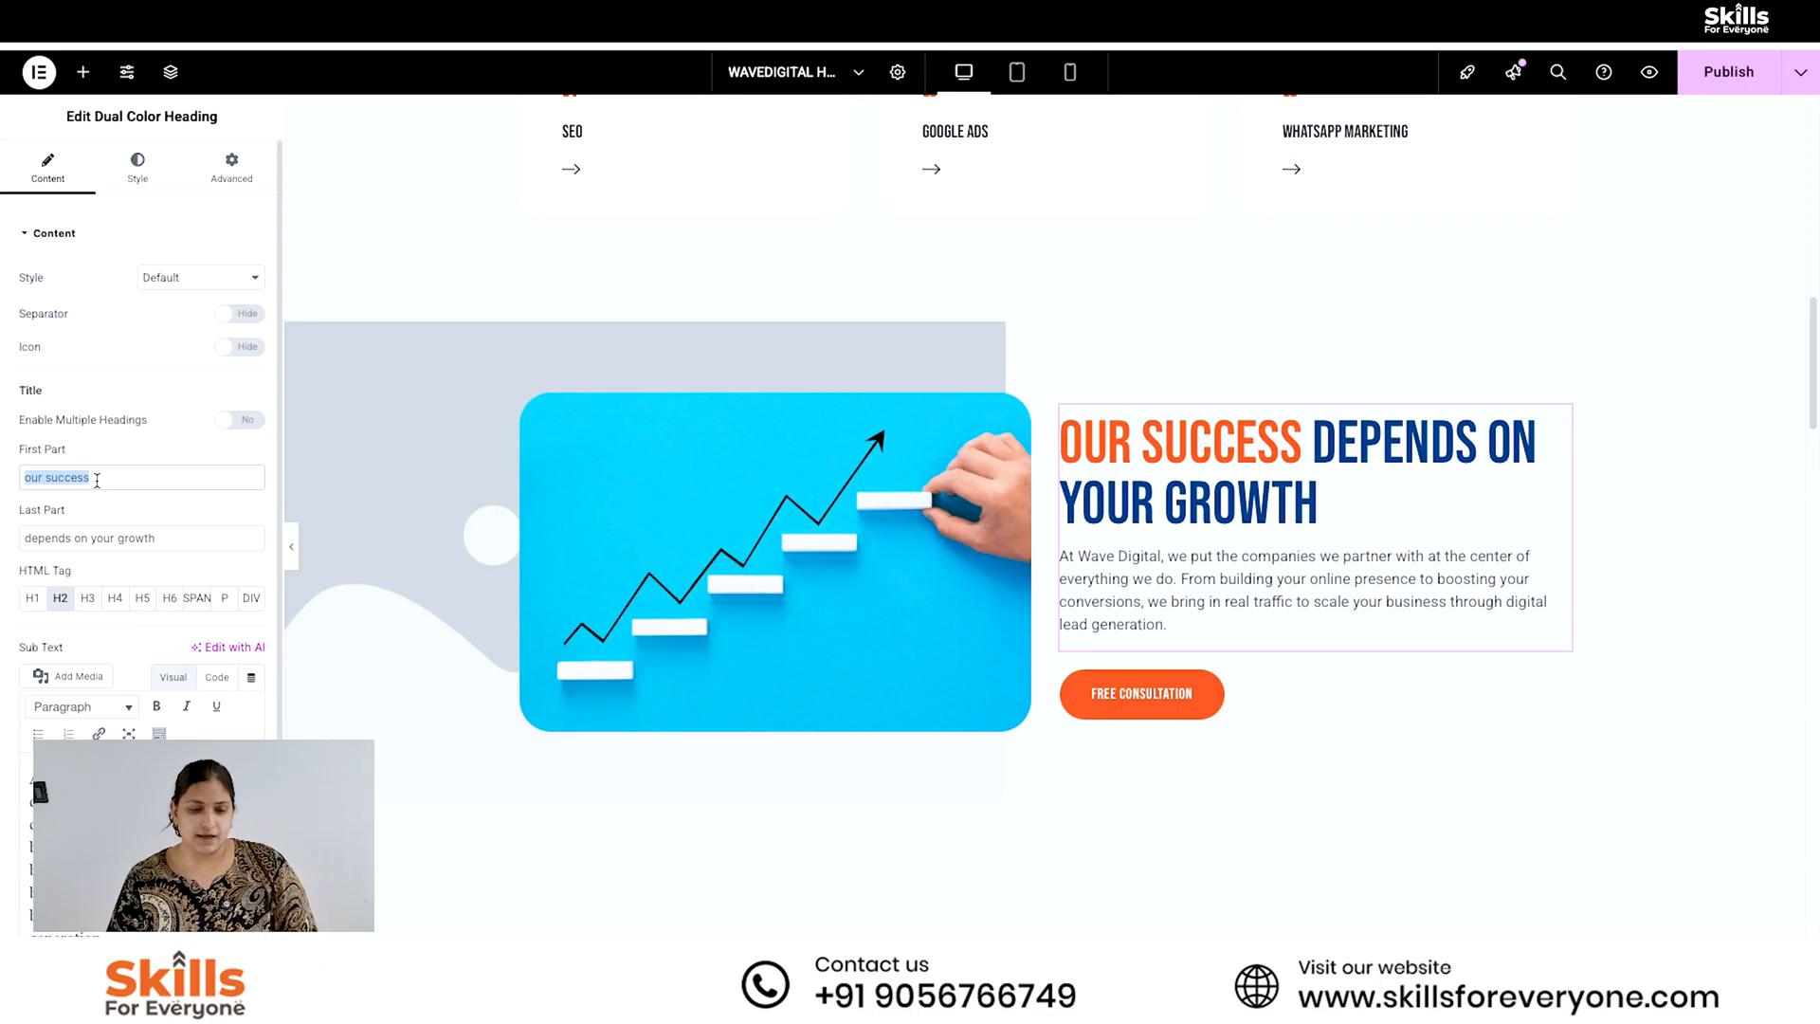
text(Abo)
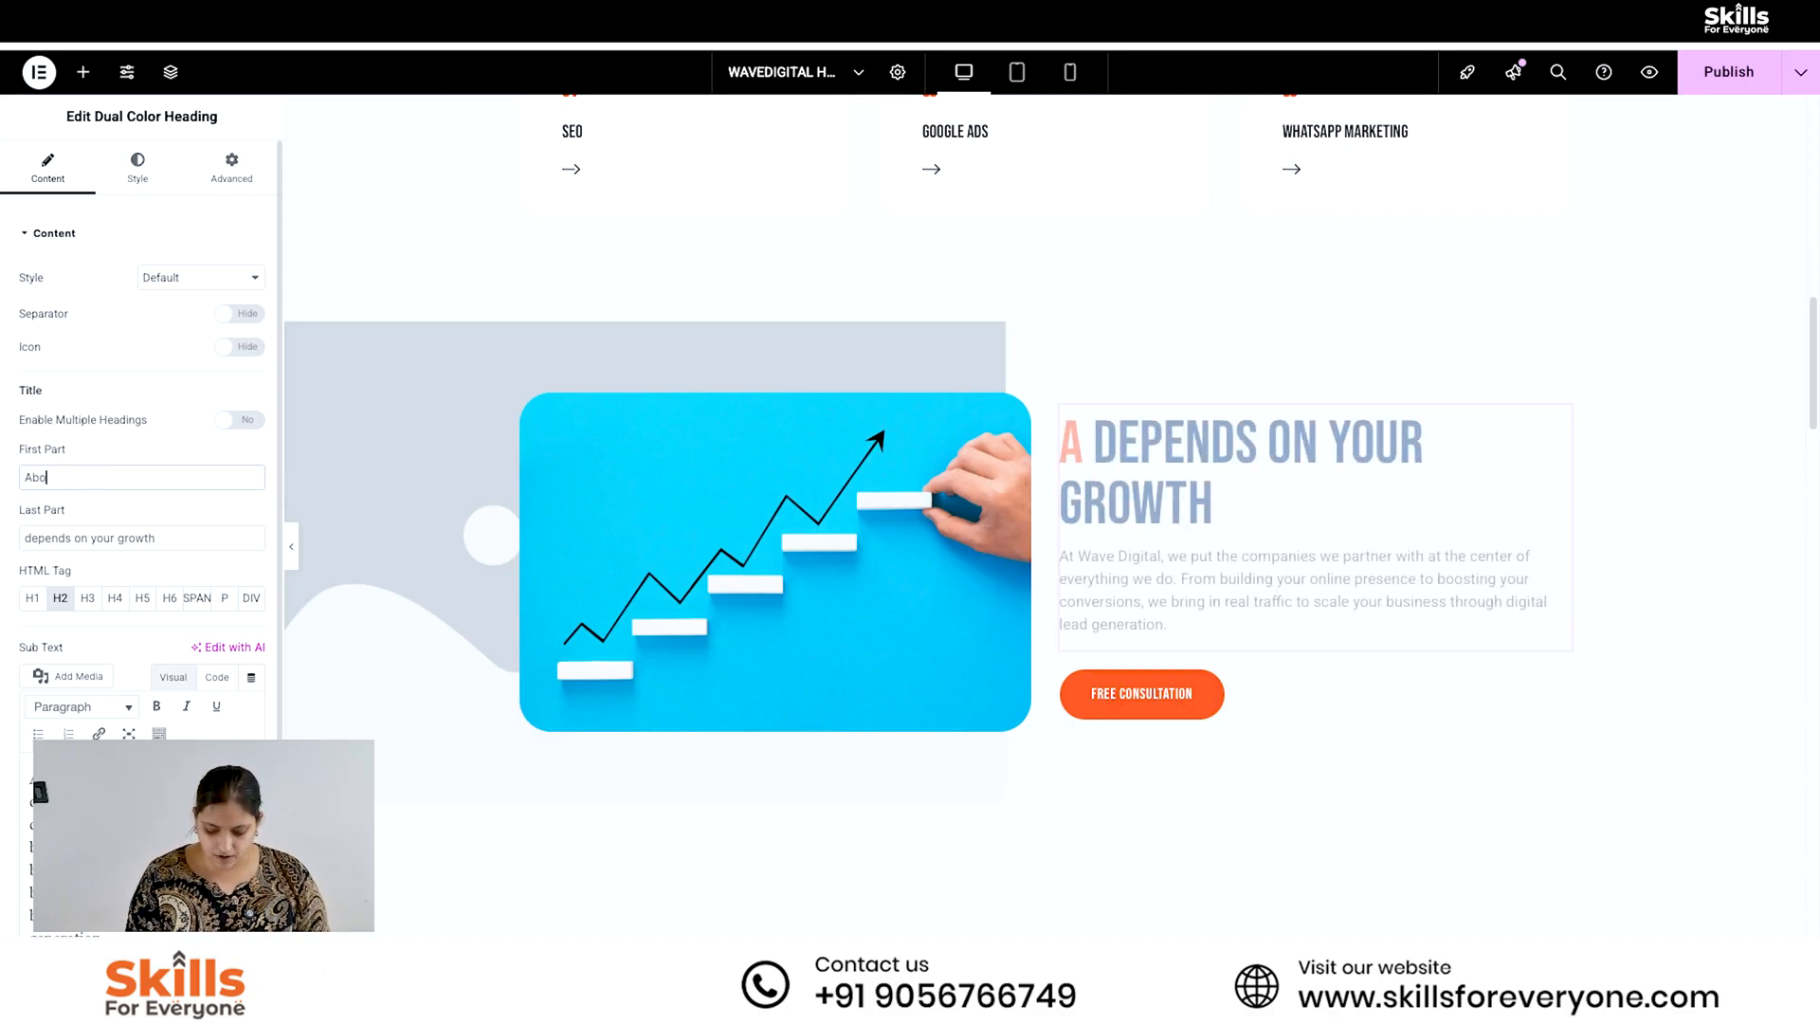
text(ut)
key(Tab)
text(DM BUZZ)
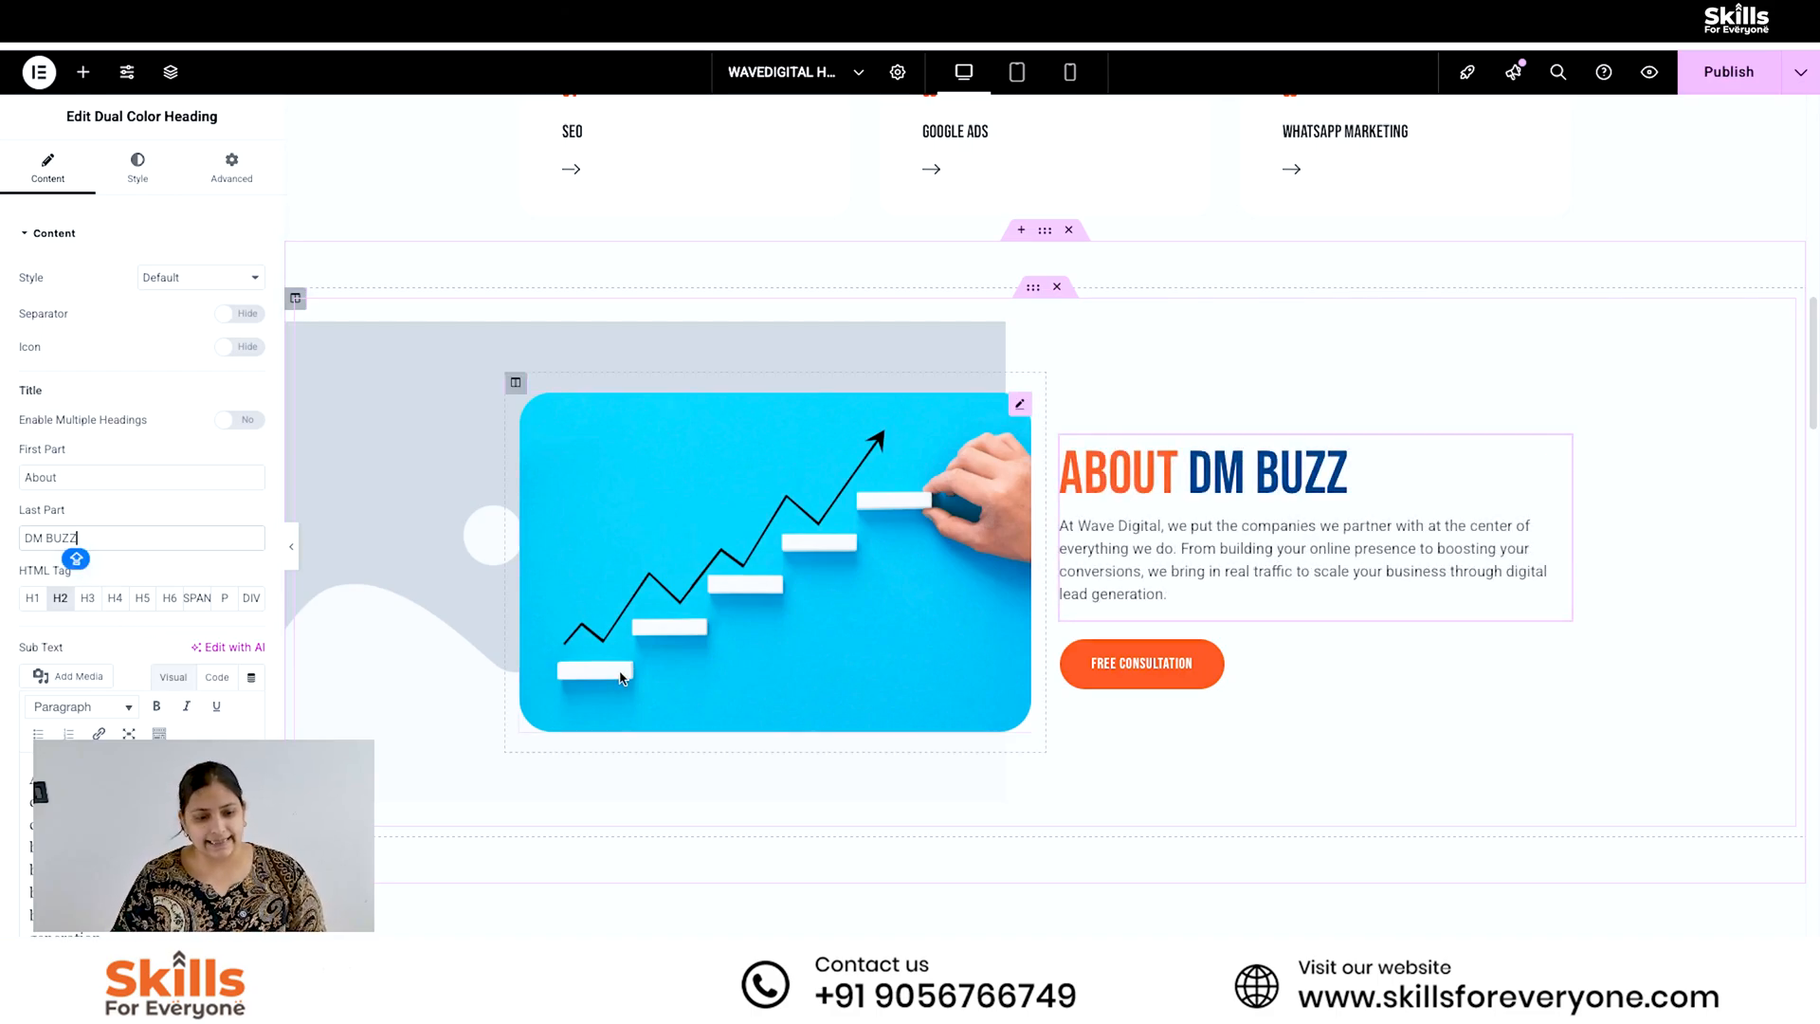
- Replace the company name "Wave Digital," with "DM Buzz" in the sub text below the About heading
triple_click(142, 835)
click(142, 844)
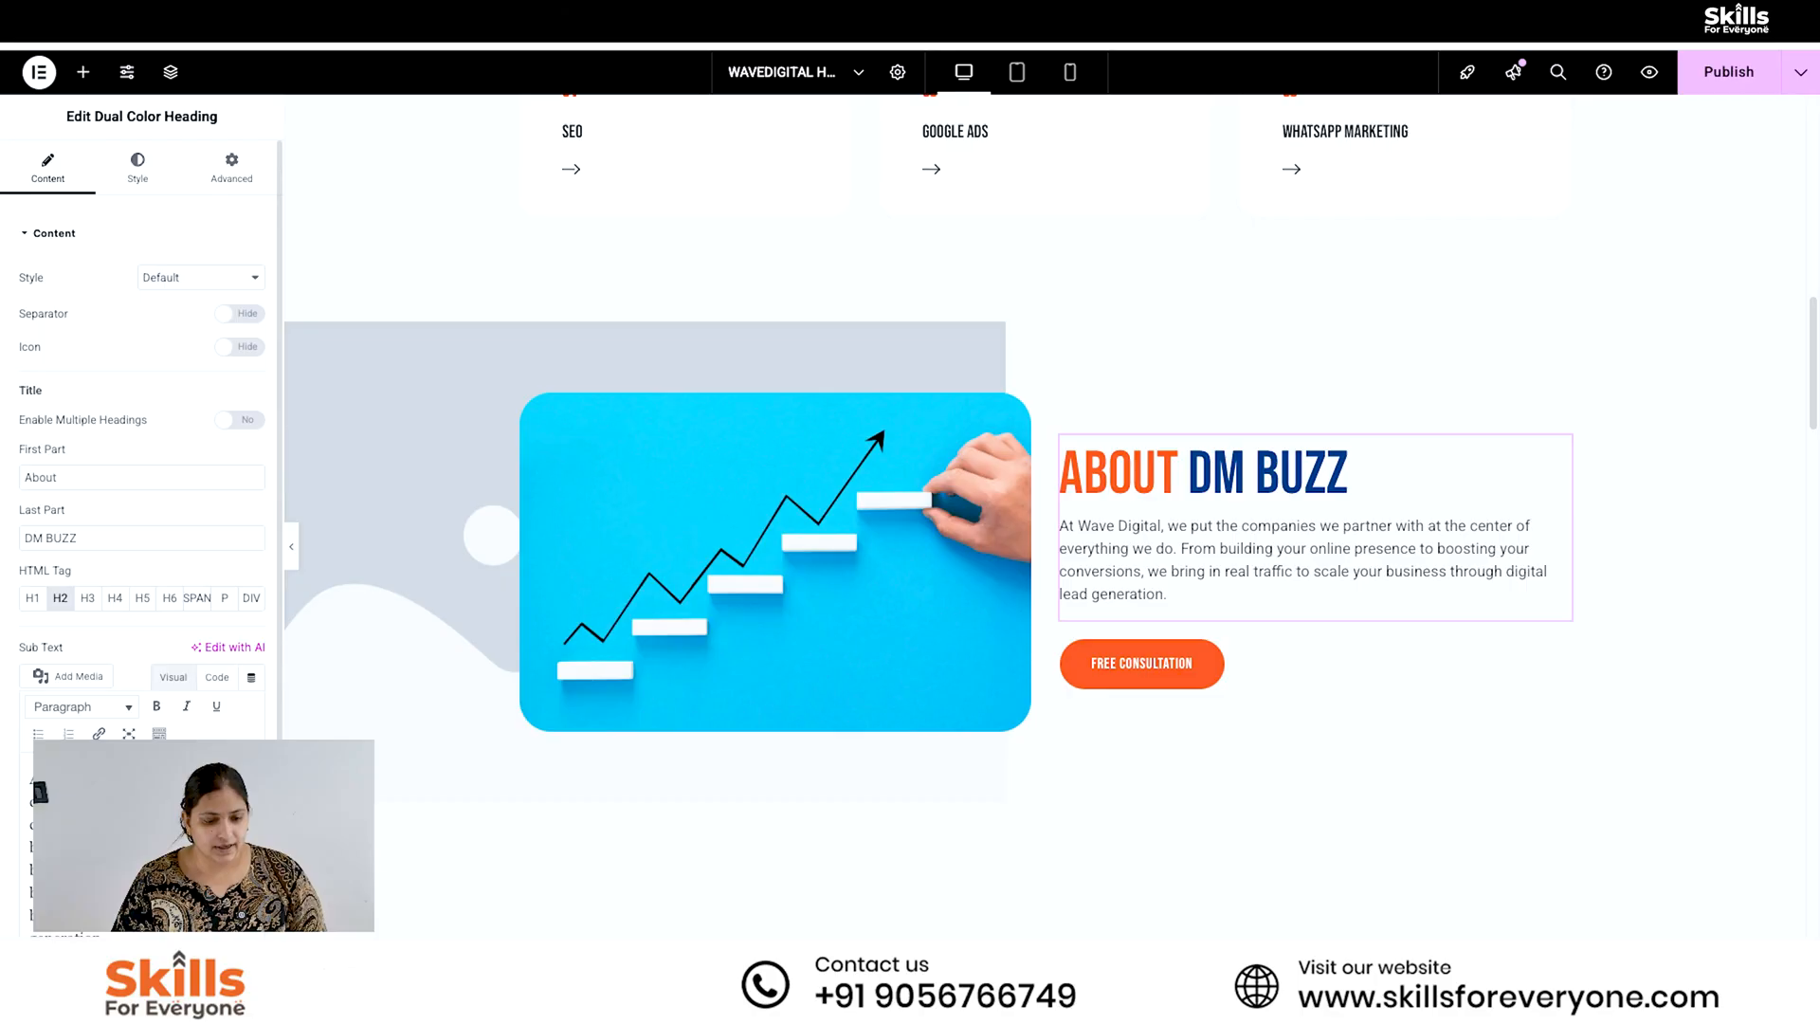
key(BackSpace)
key(BackSpace)
key(BackSpace)
key(BackSpace)
key(BackSpace)
key(BackSpace)
key(BackSpace)
key(BackSpace)
key(BackSpace)
key(BackSpace)
key(BackSpace)
key(BackSpace)
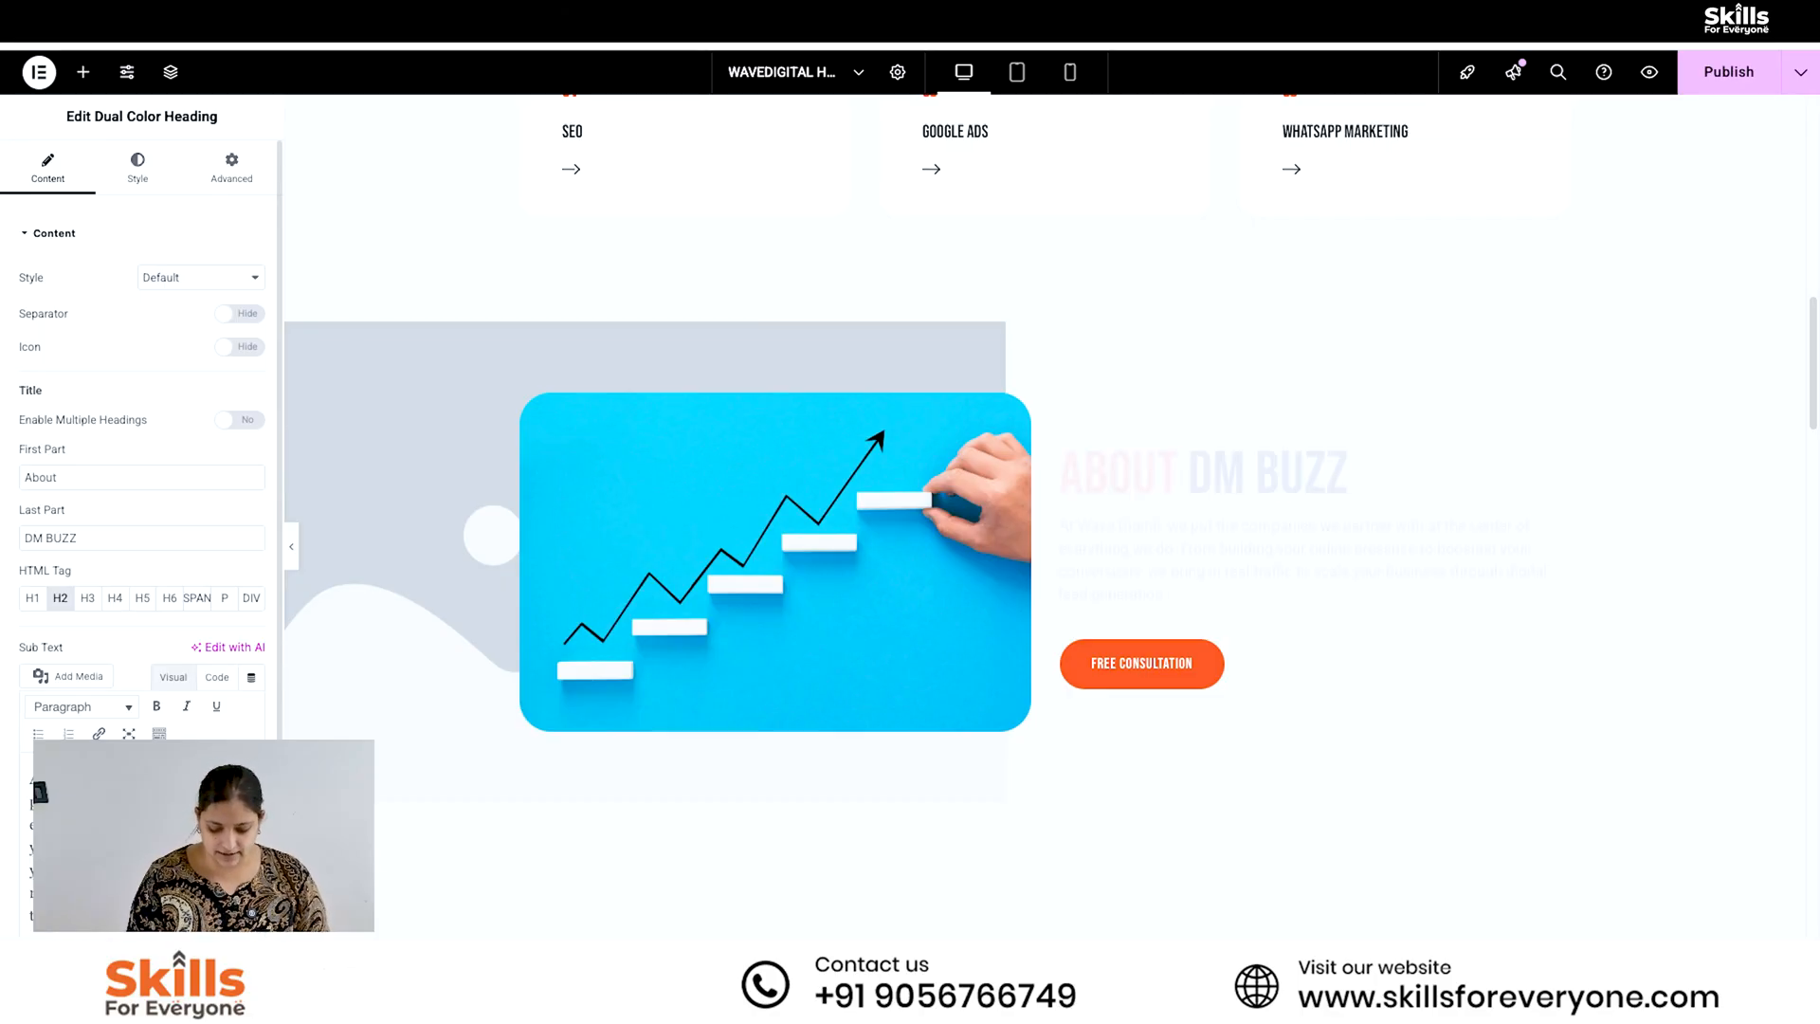
text(dm)
key(BackSpace)
key(BackSpace)
key(BackSpace)
text(DM Buzz)
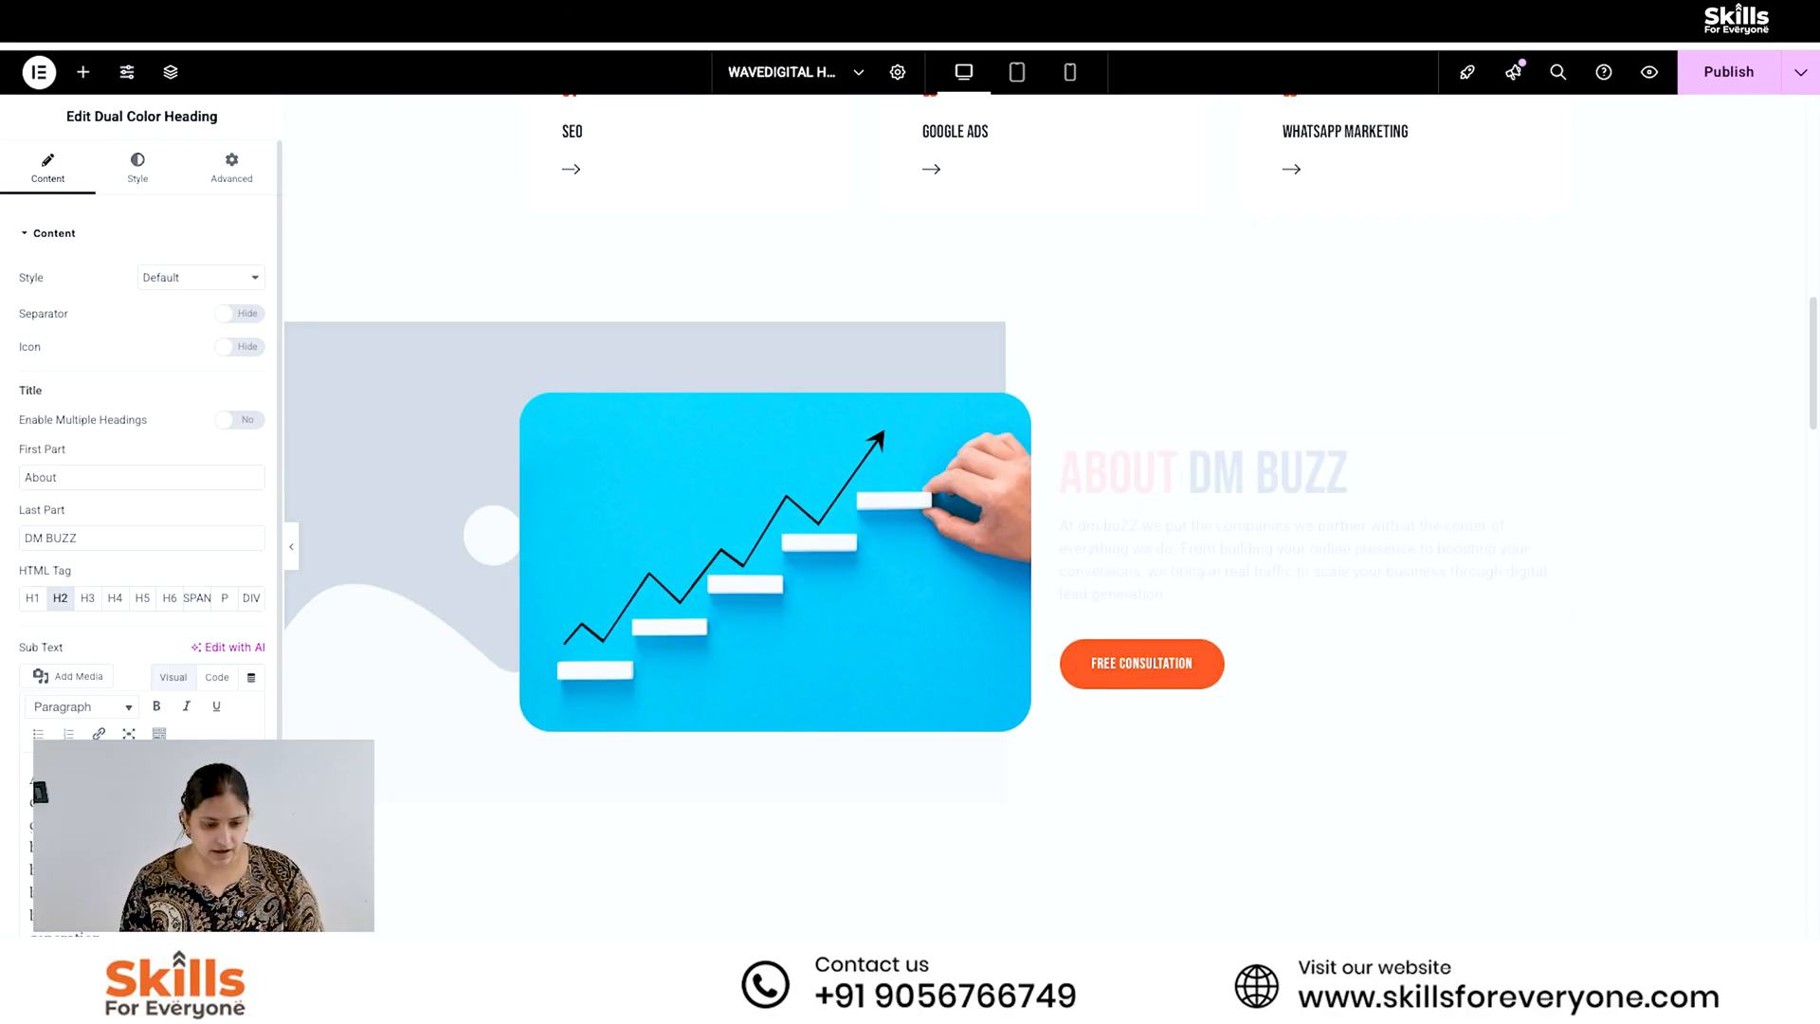
- Change the text of the "Free Consultation" button in the About section to "Contact US"
click(1187, 673)
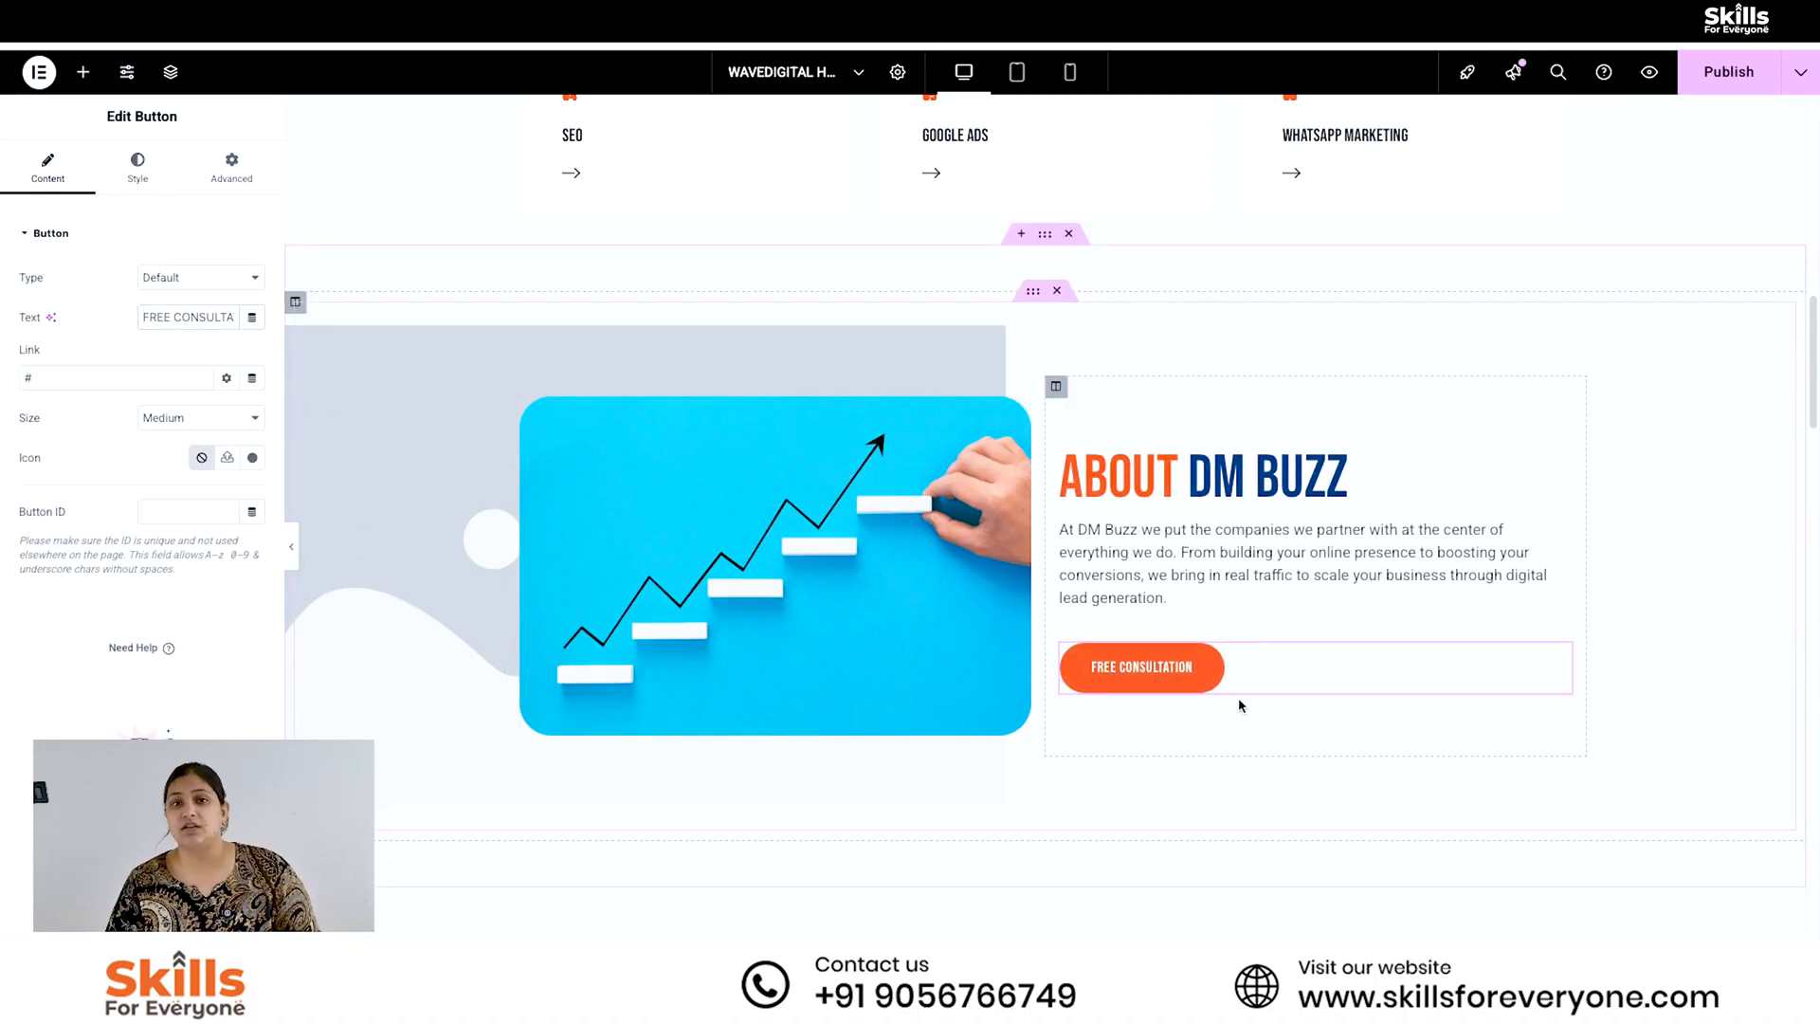
drag(234, 316, 142, 317)
text(C)
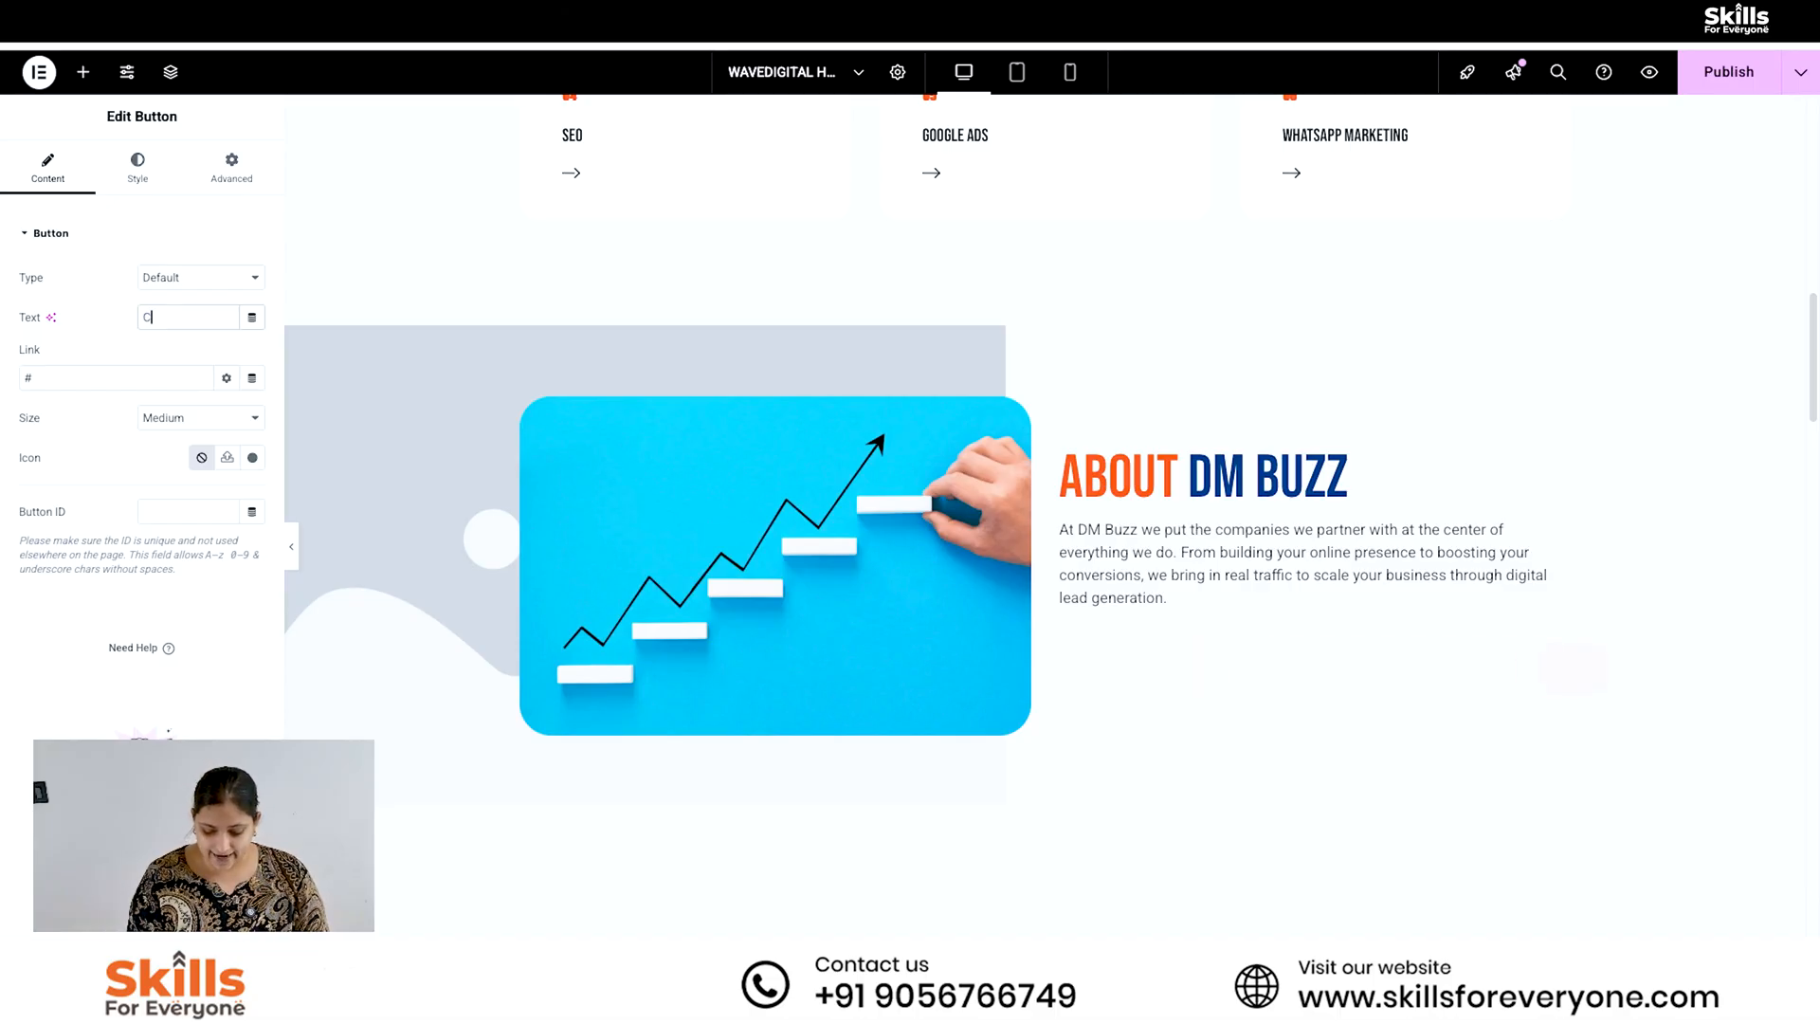
text(ontact US)
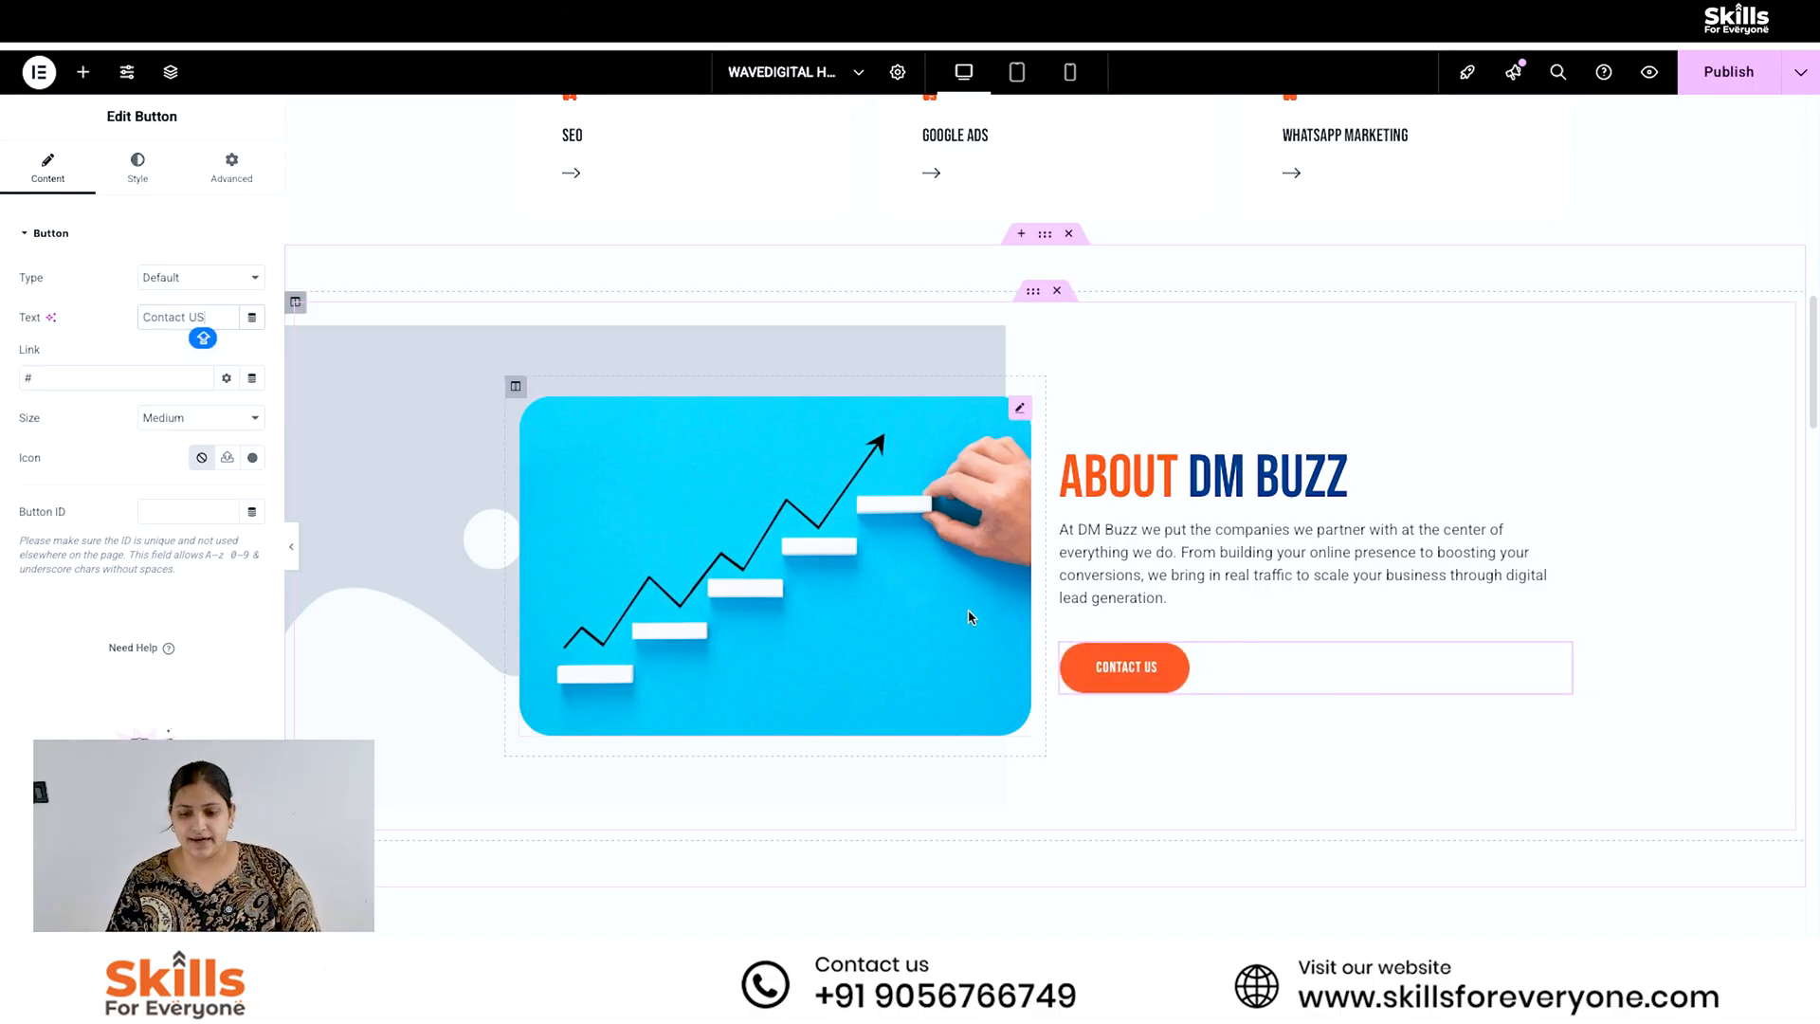
click(58, 381)
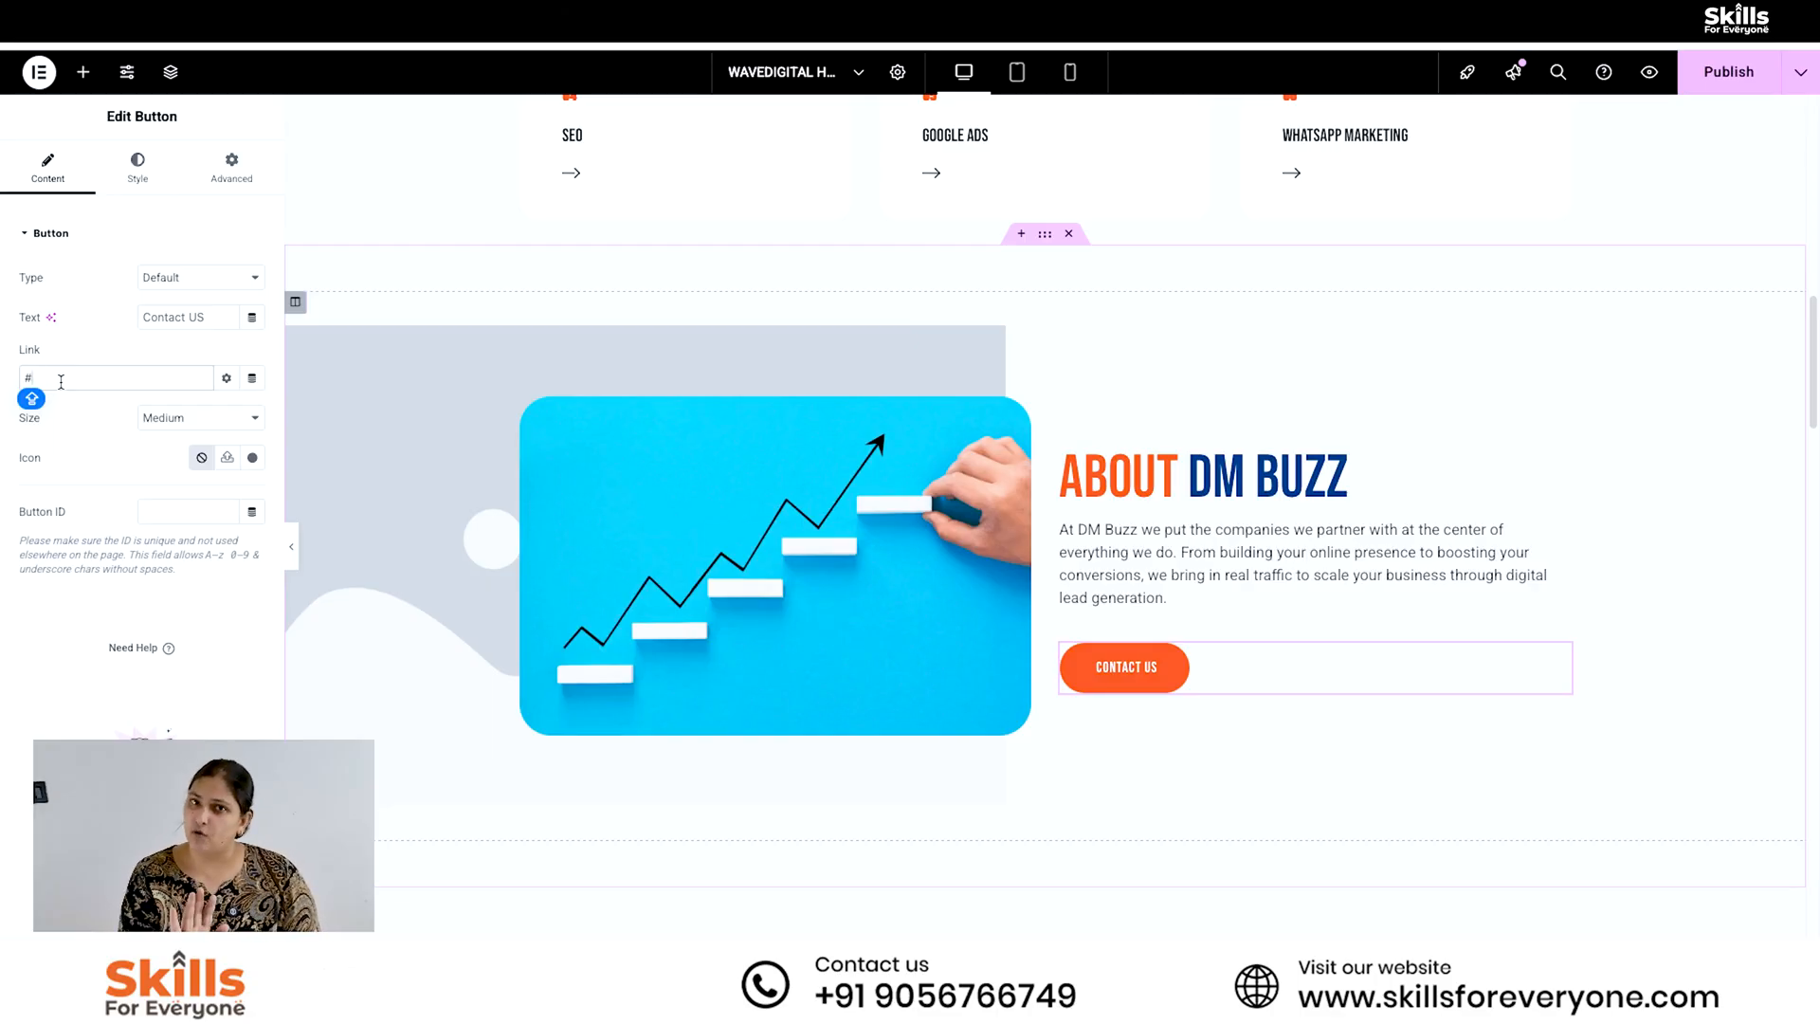
- Replace the growth arrow image beside the About text with the yellow sticky notes photo from the media library
click(630, 491)
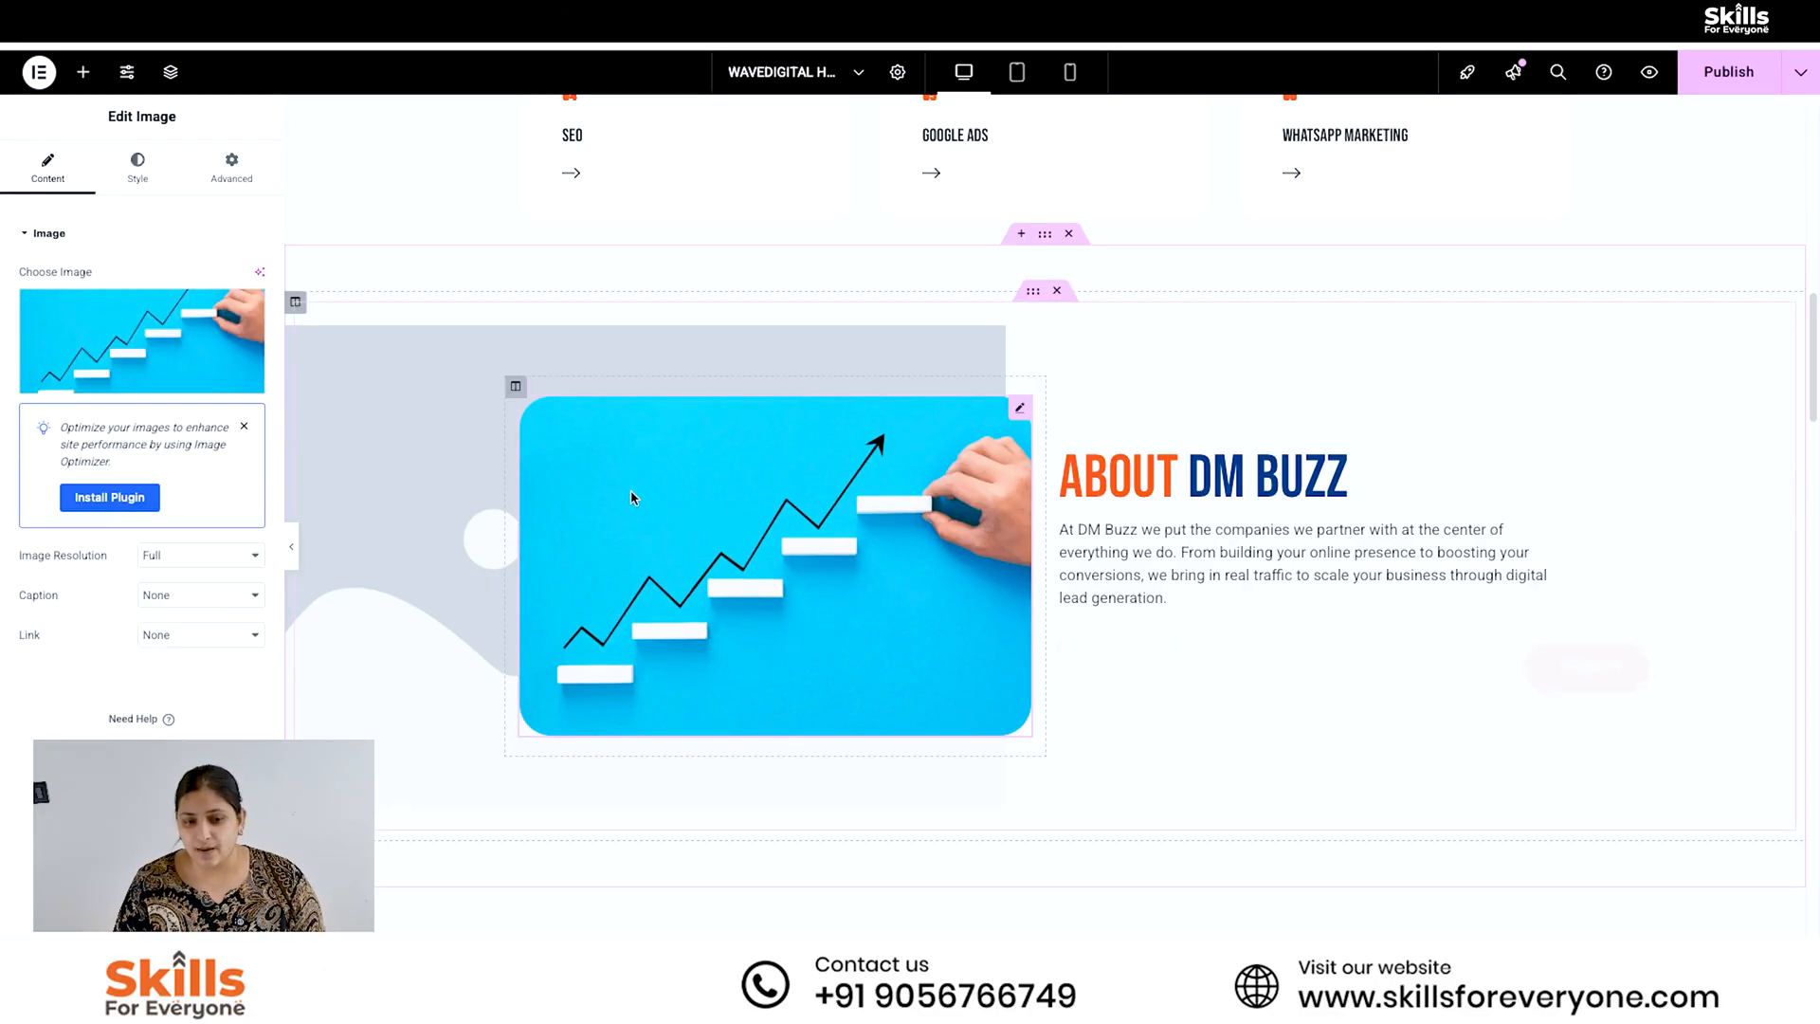
click(134, 374)
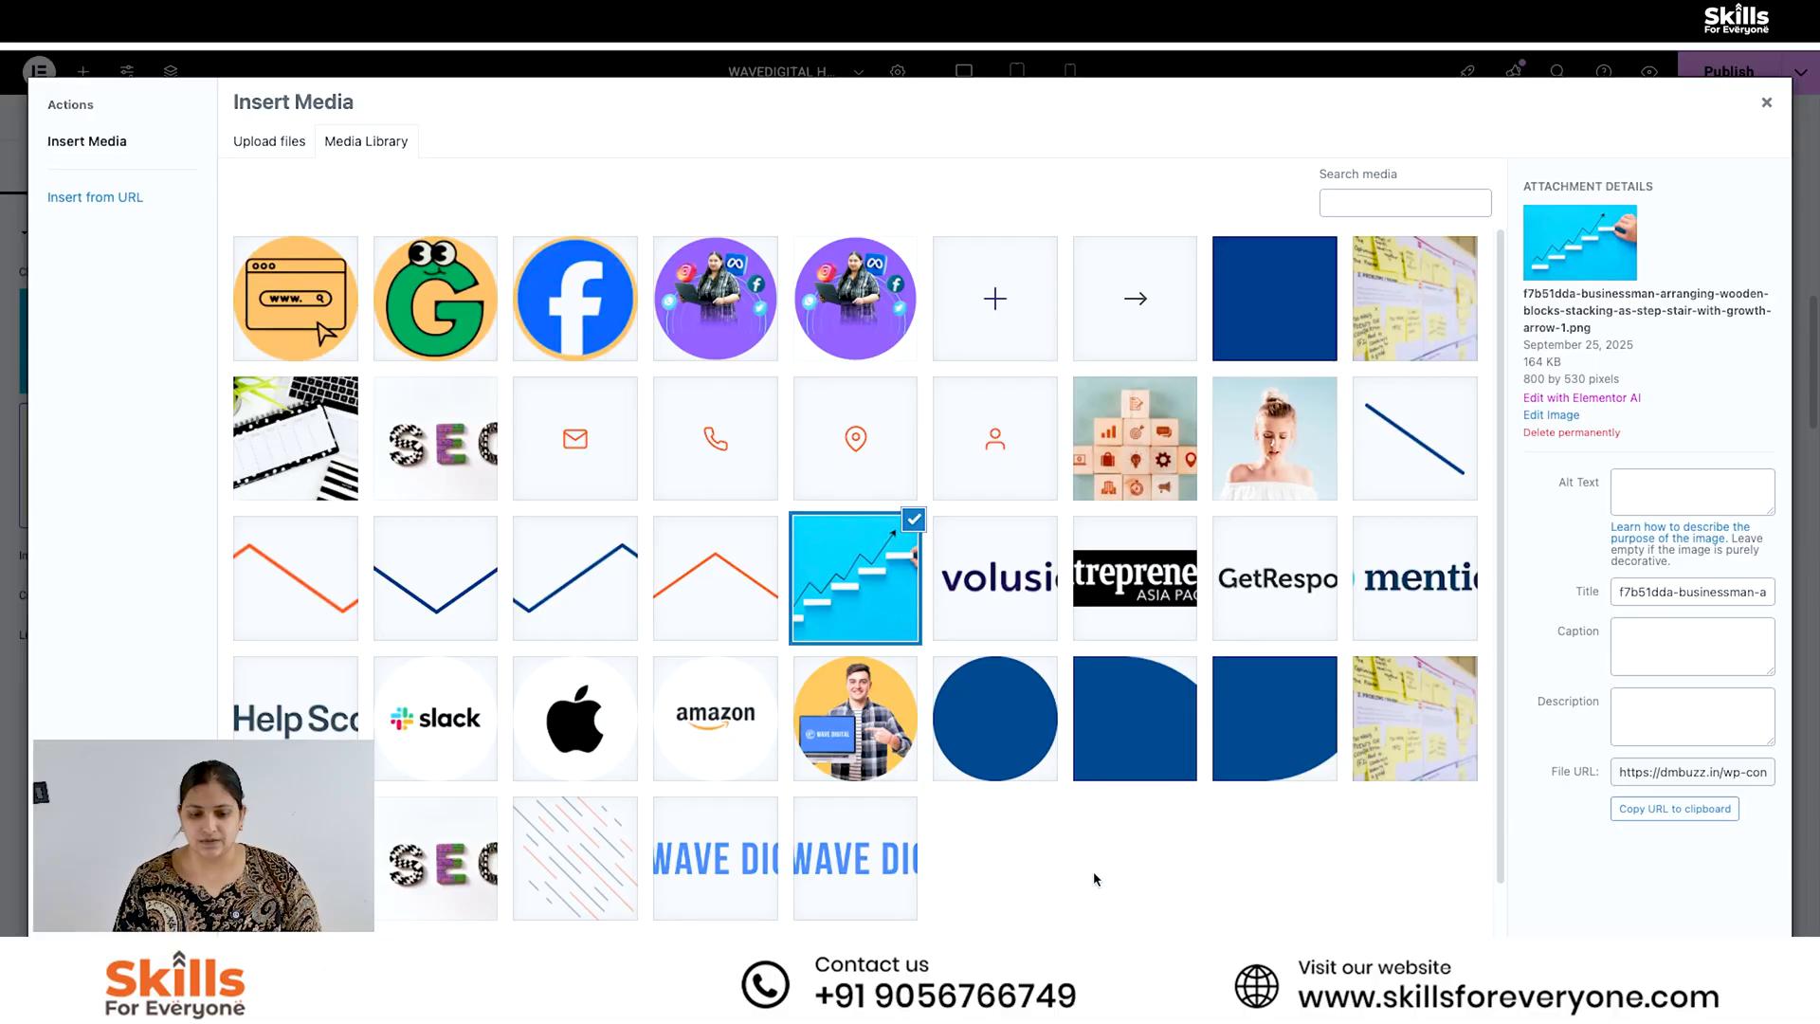
click(1465, 339)
click(1743, 967)
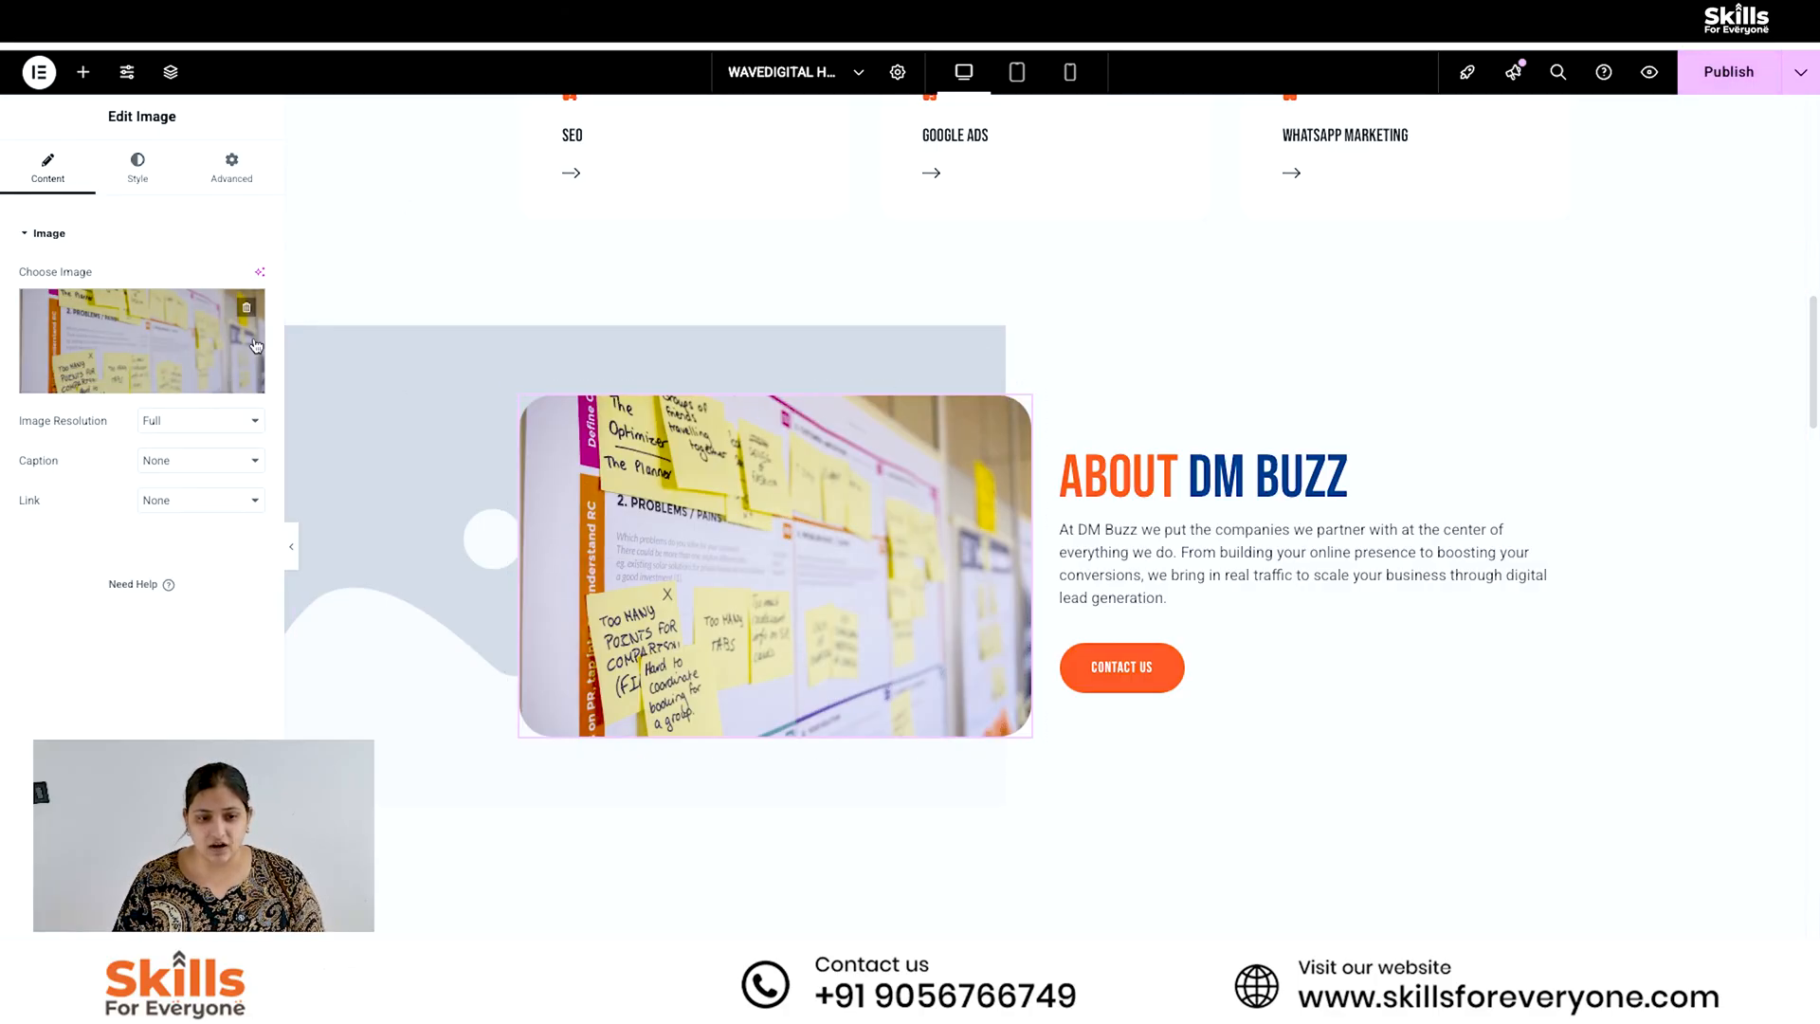
- Set the About section's background image to the blue growth arrow picture and publish the page
click(1046, 239)
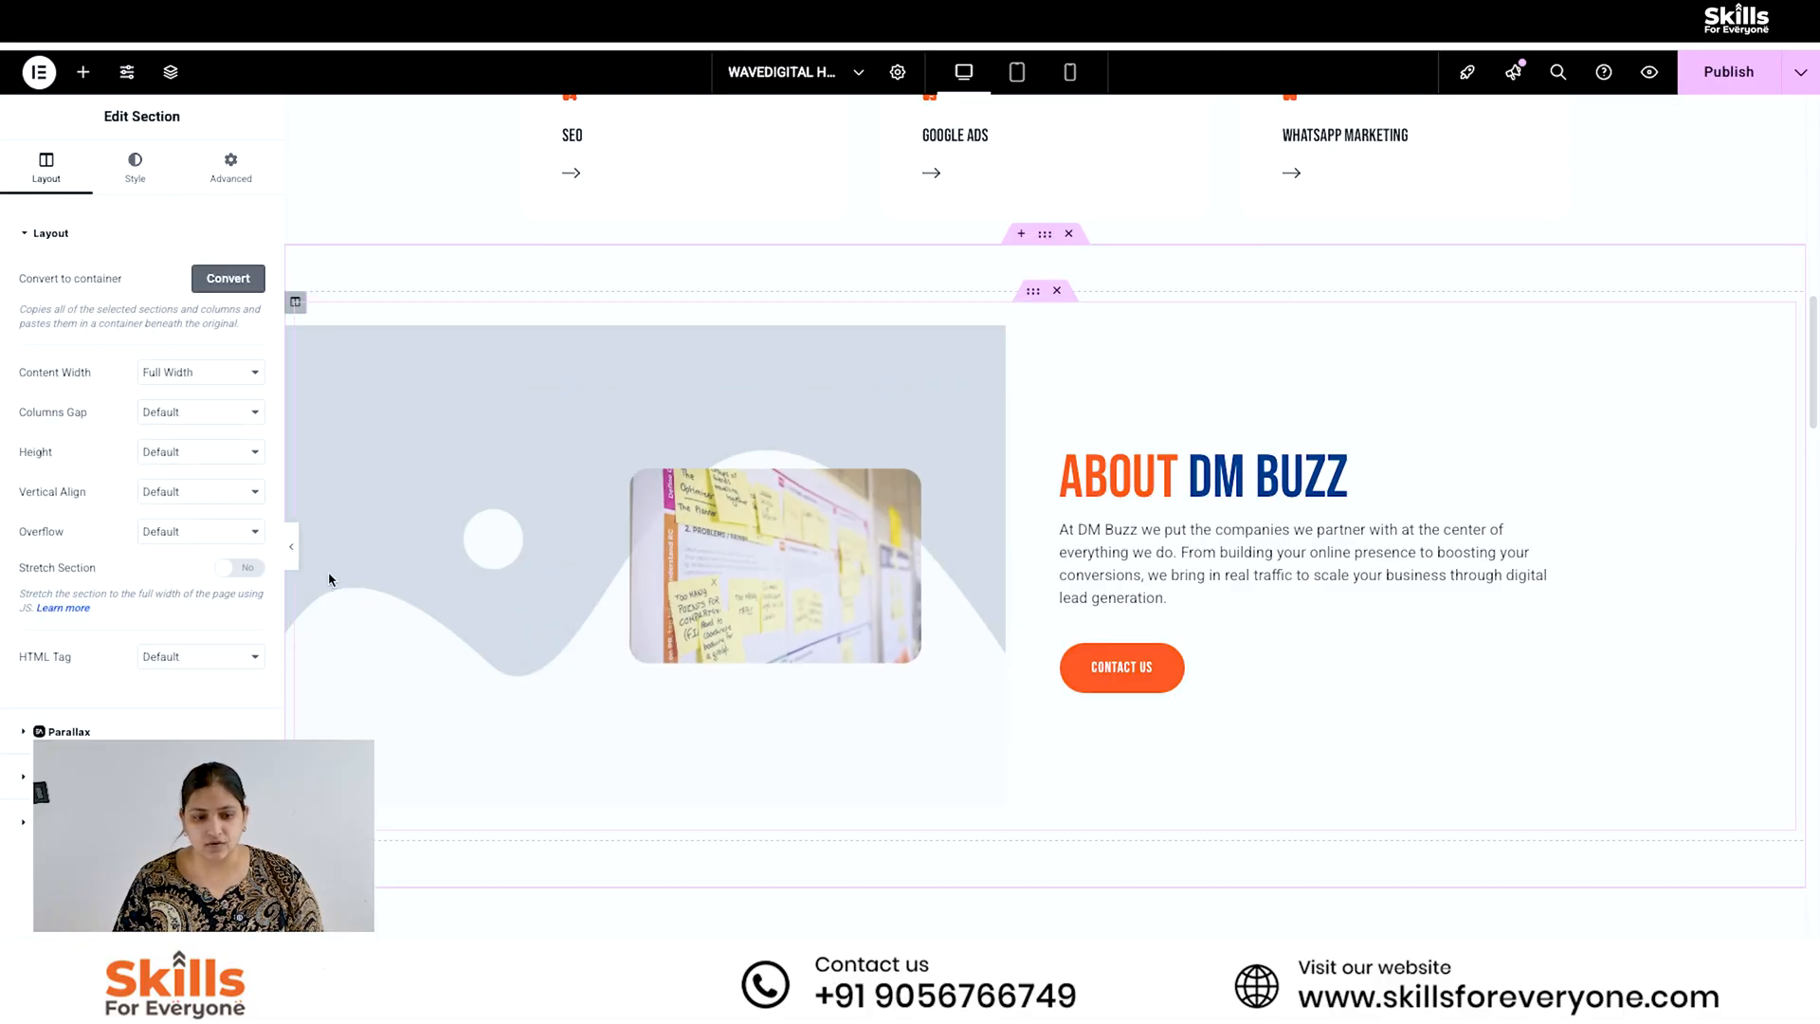
click(135, 166)
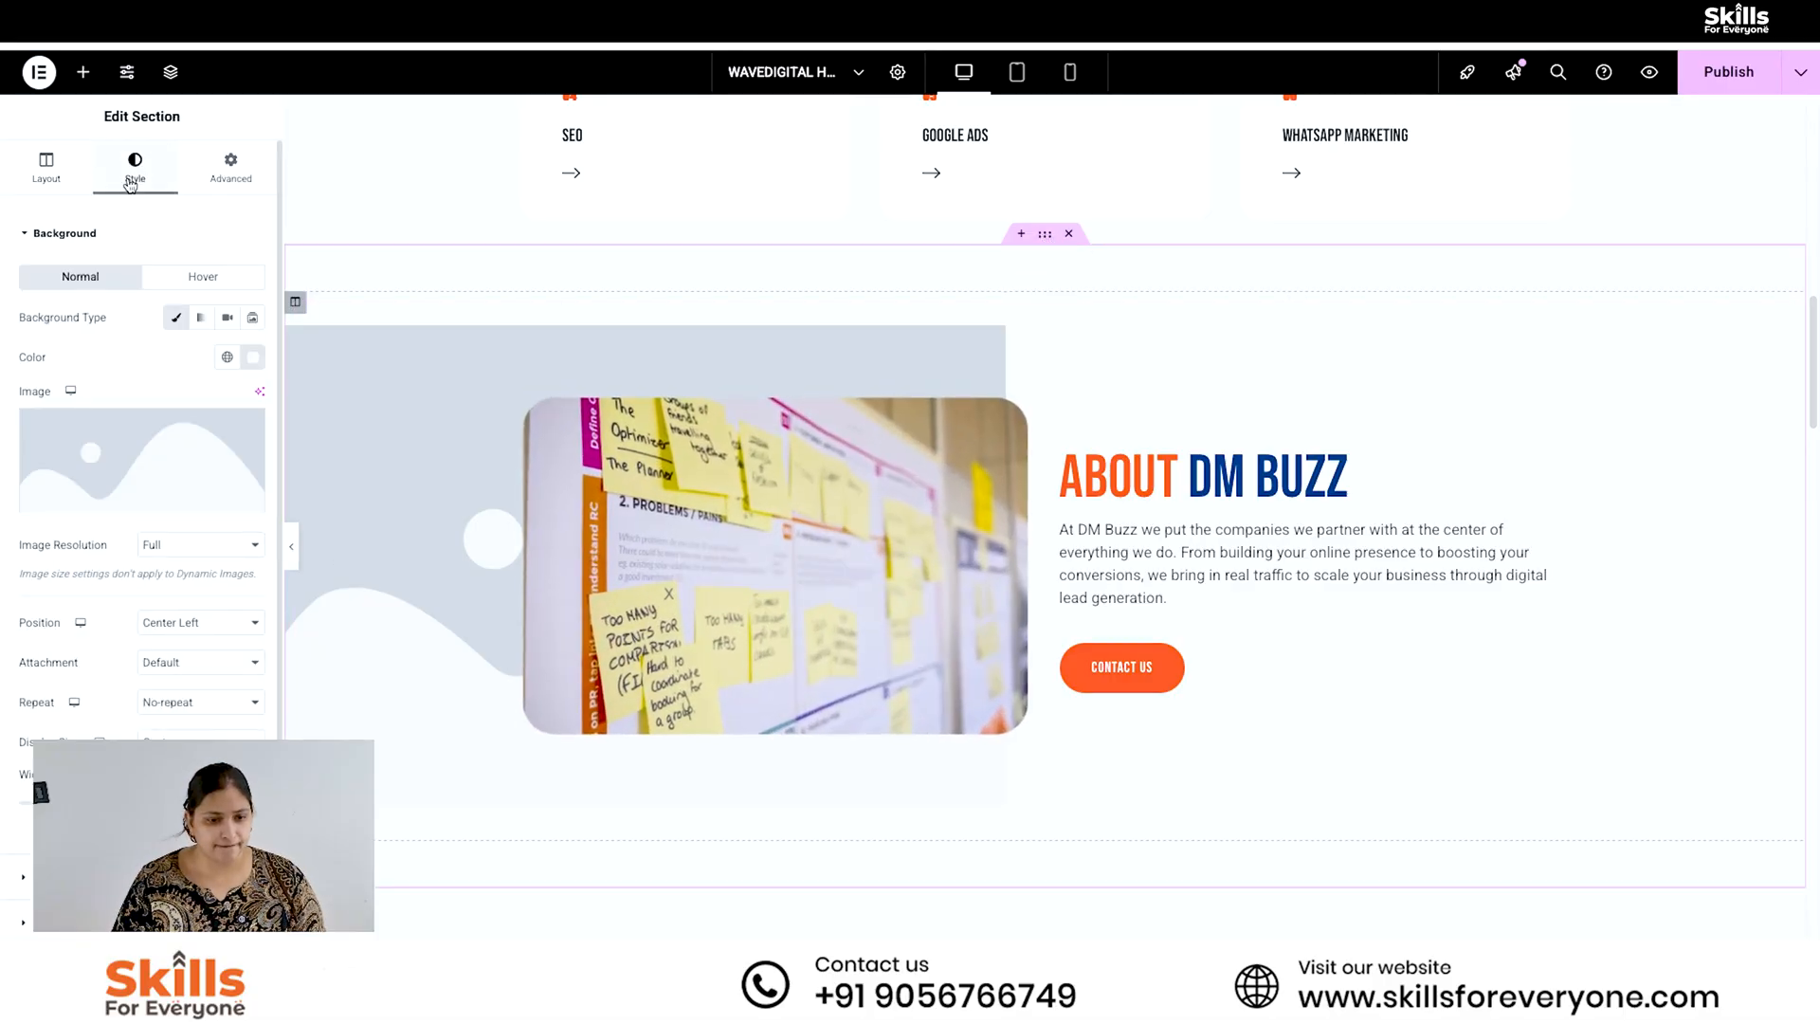
click(132, 436)
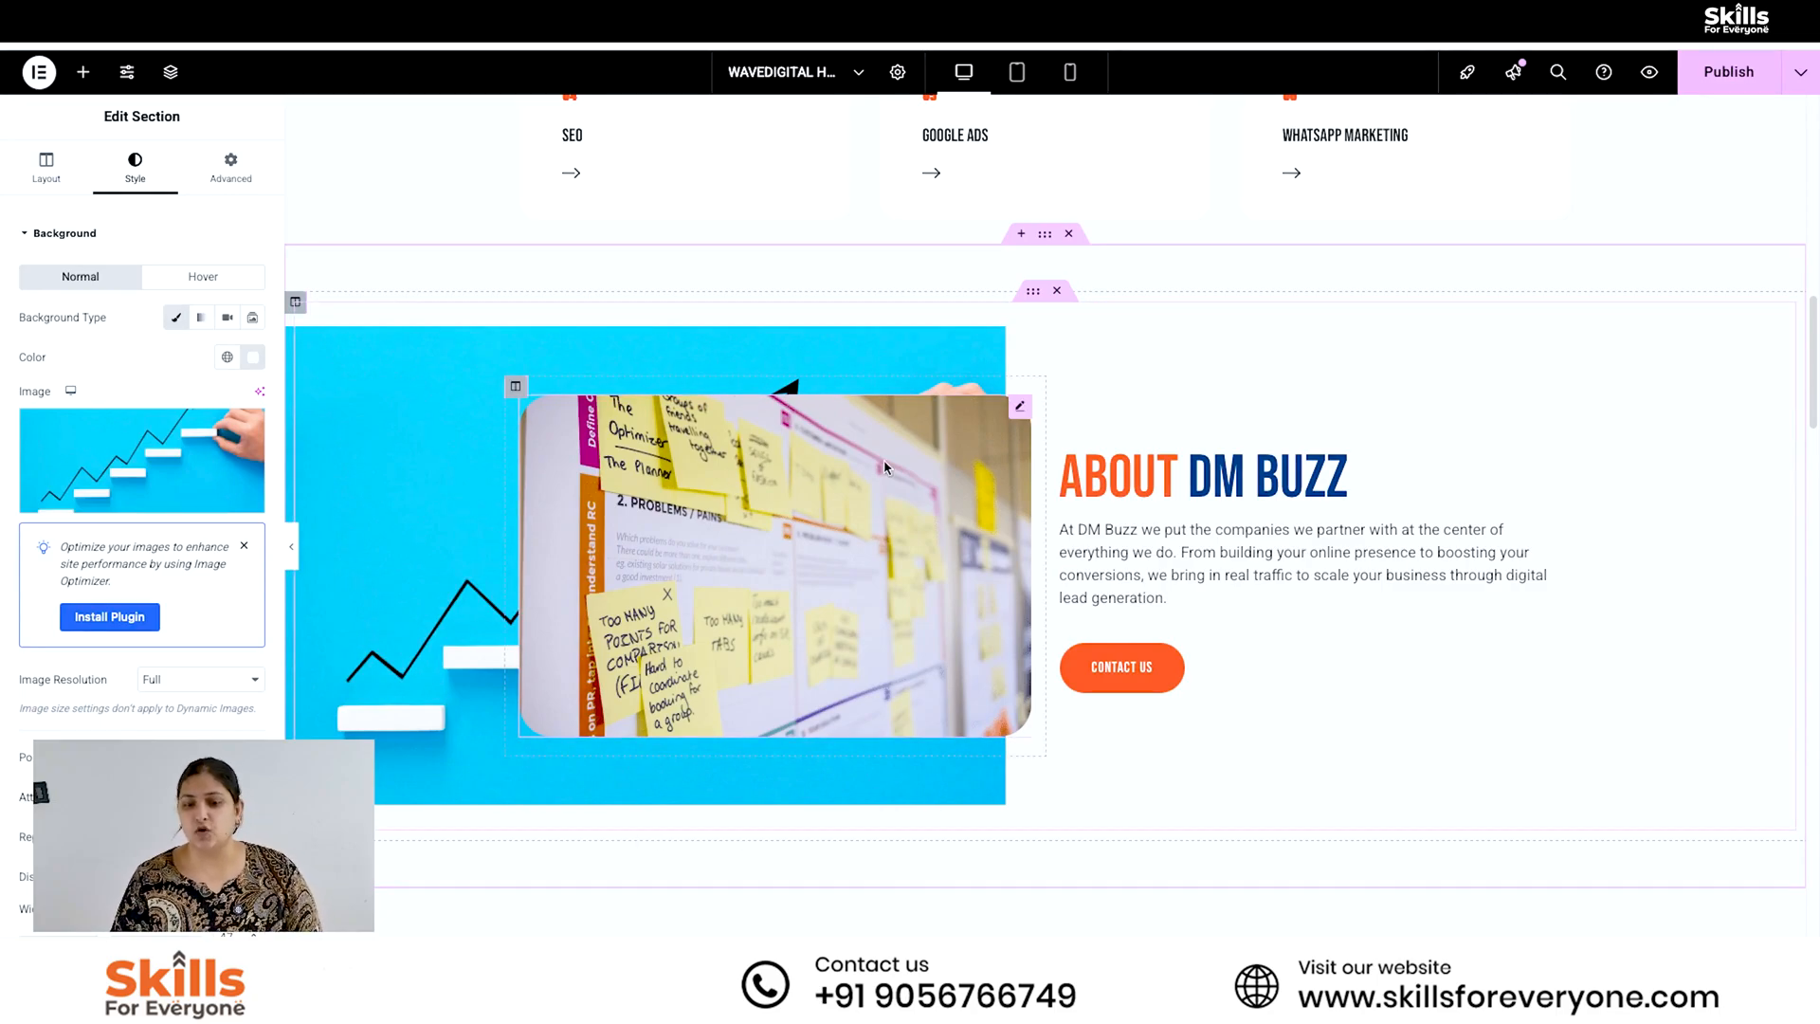
click(1739, 87)
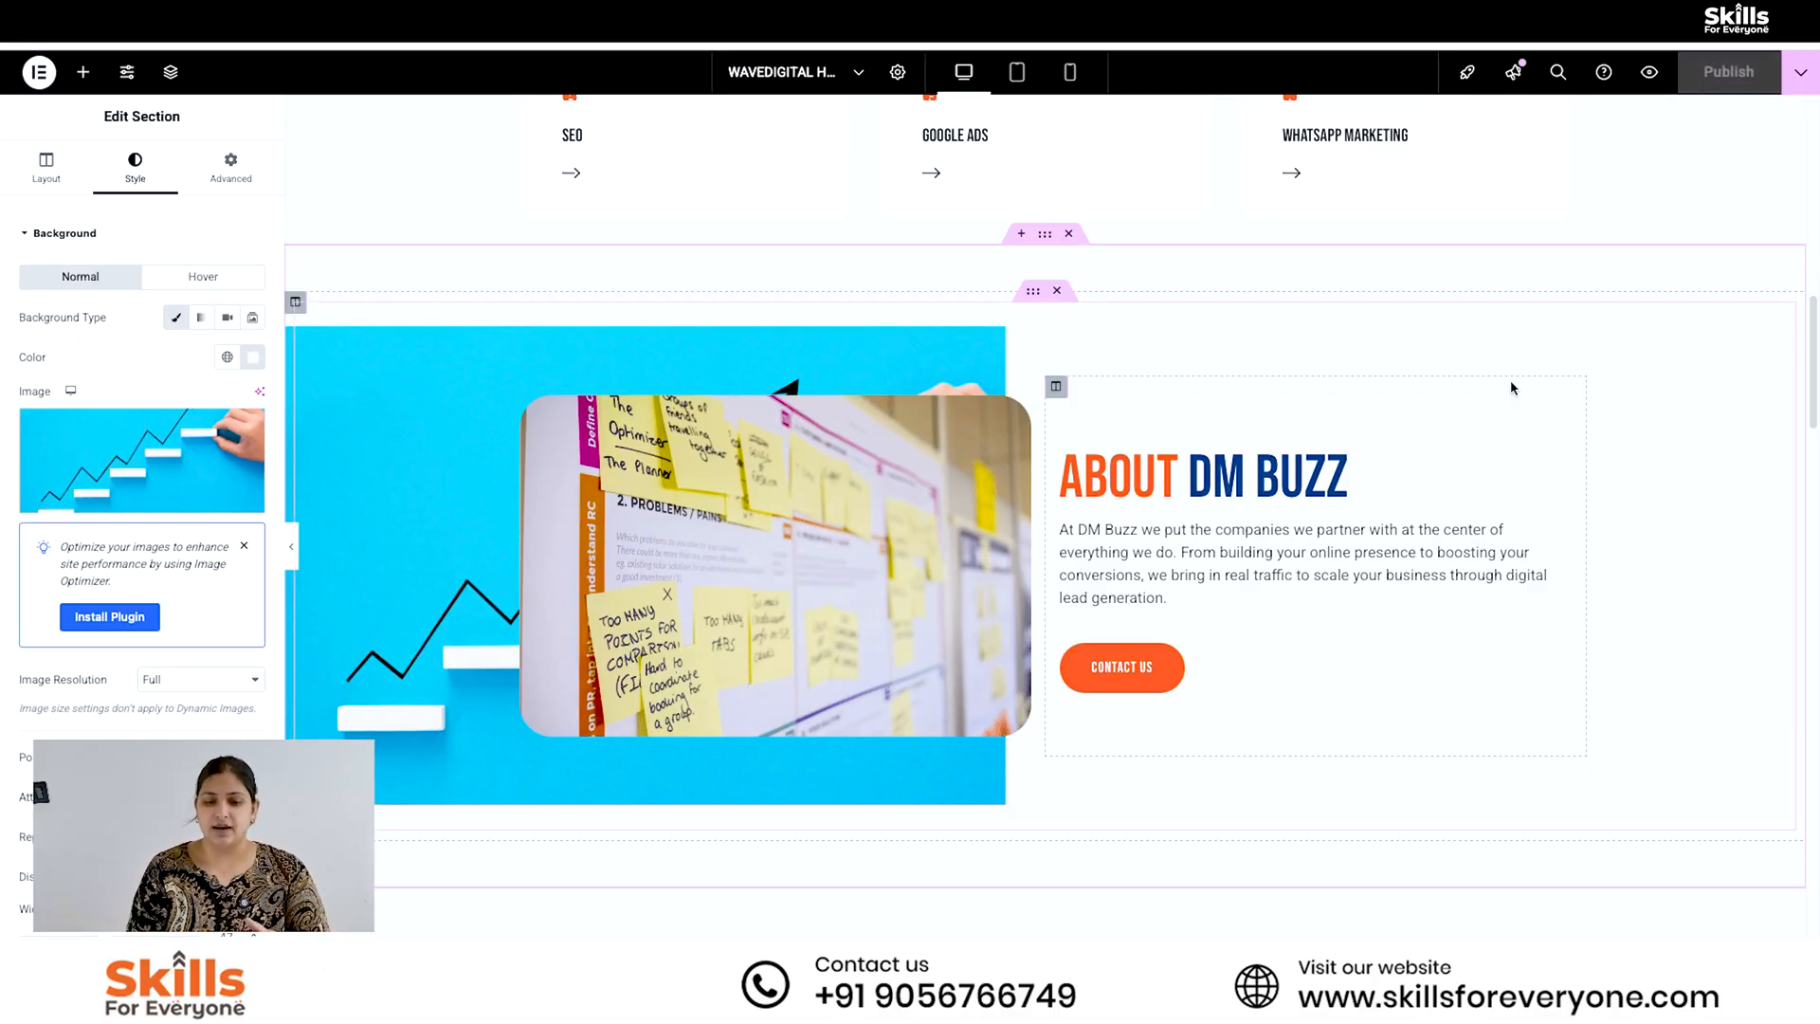
- Open the "Why choose Wave" dual color heading for editing and select the text of its last part
scroll(1511, 388, down, 4)
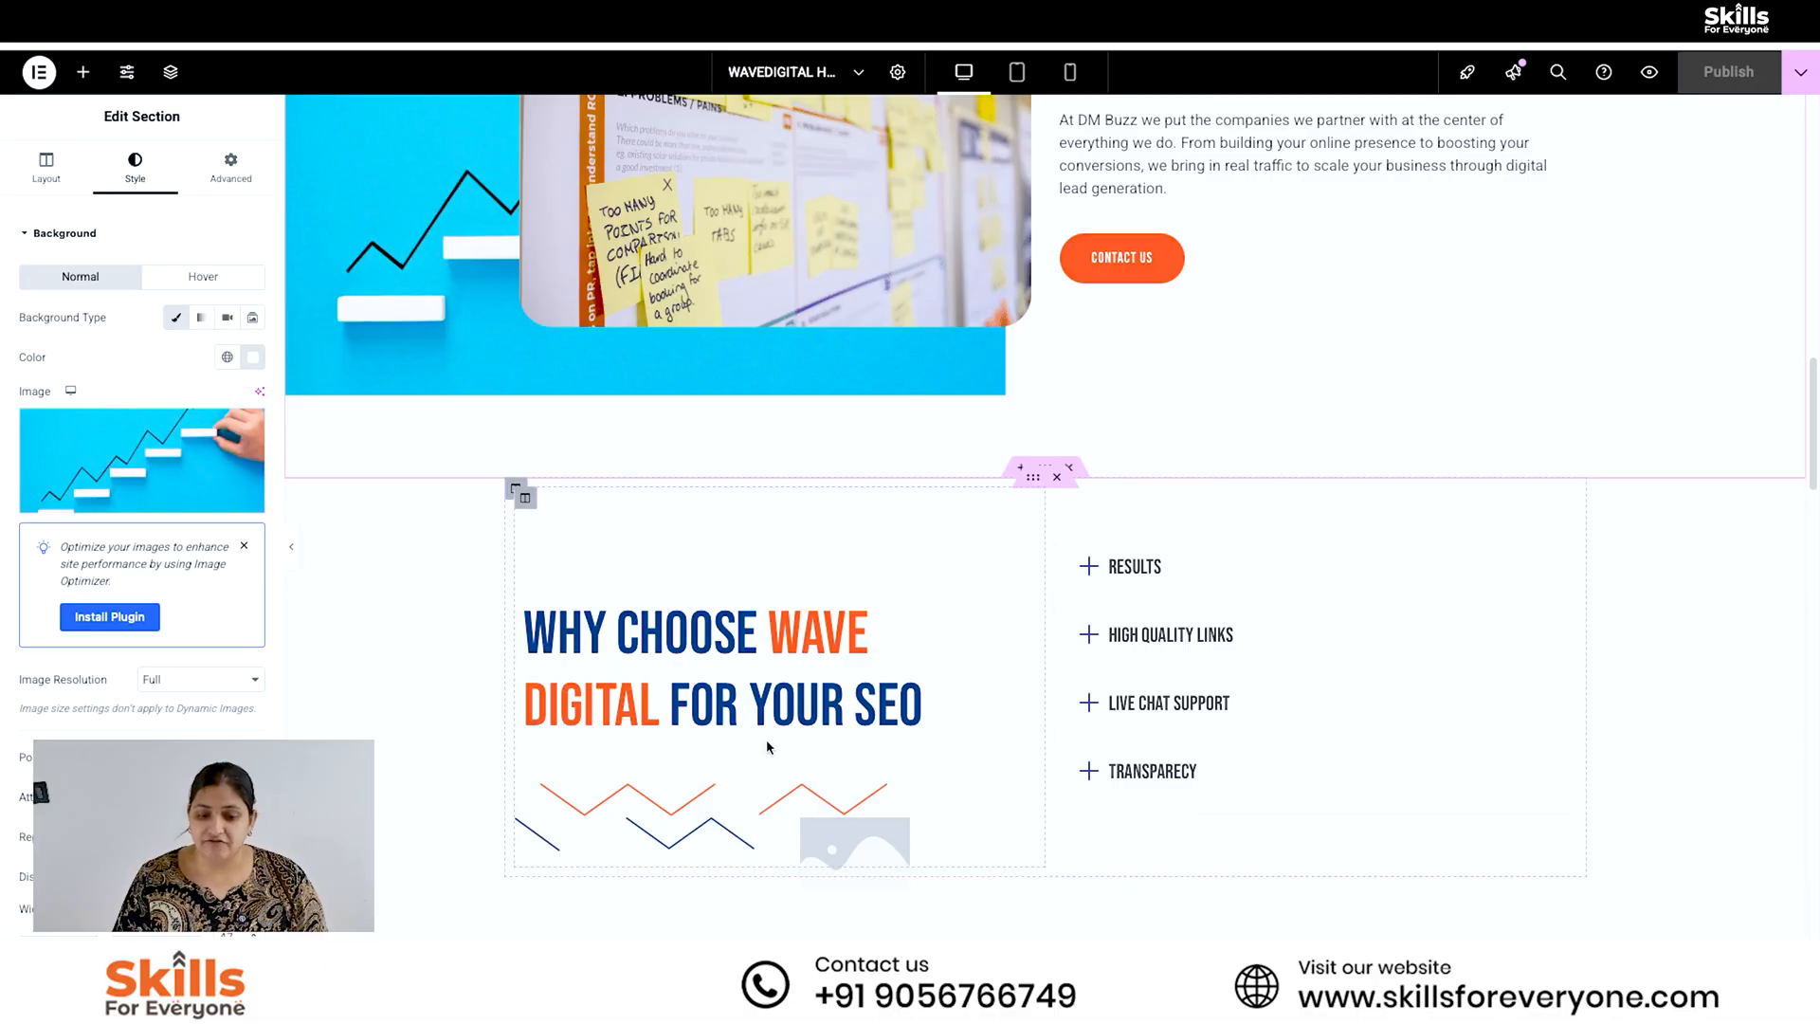
click(57, 180)
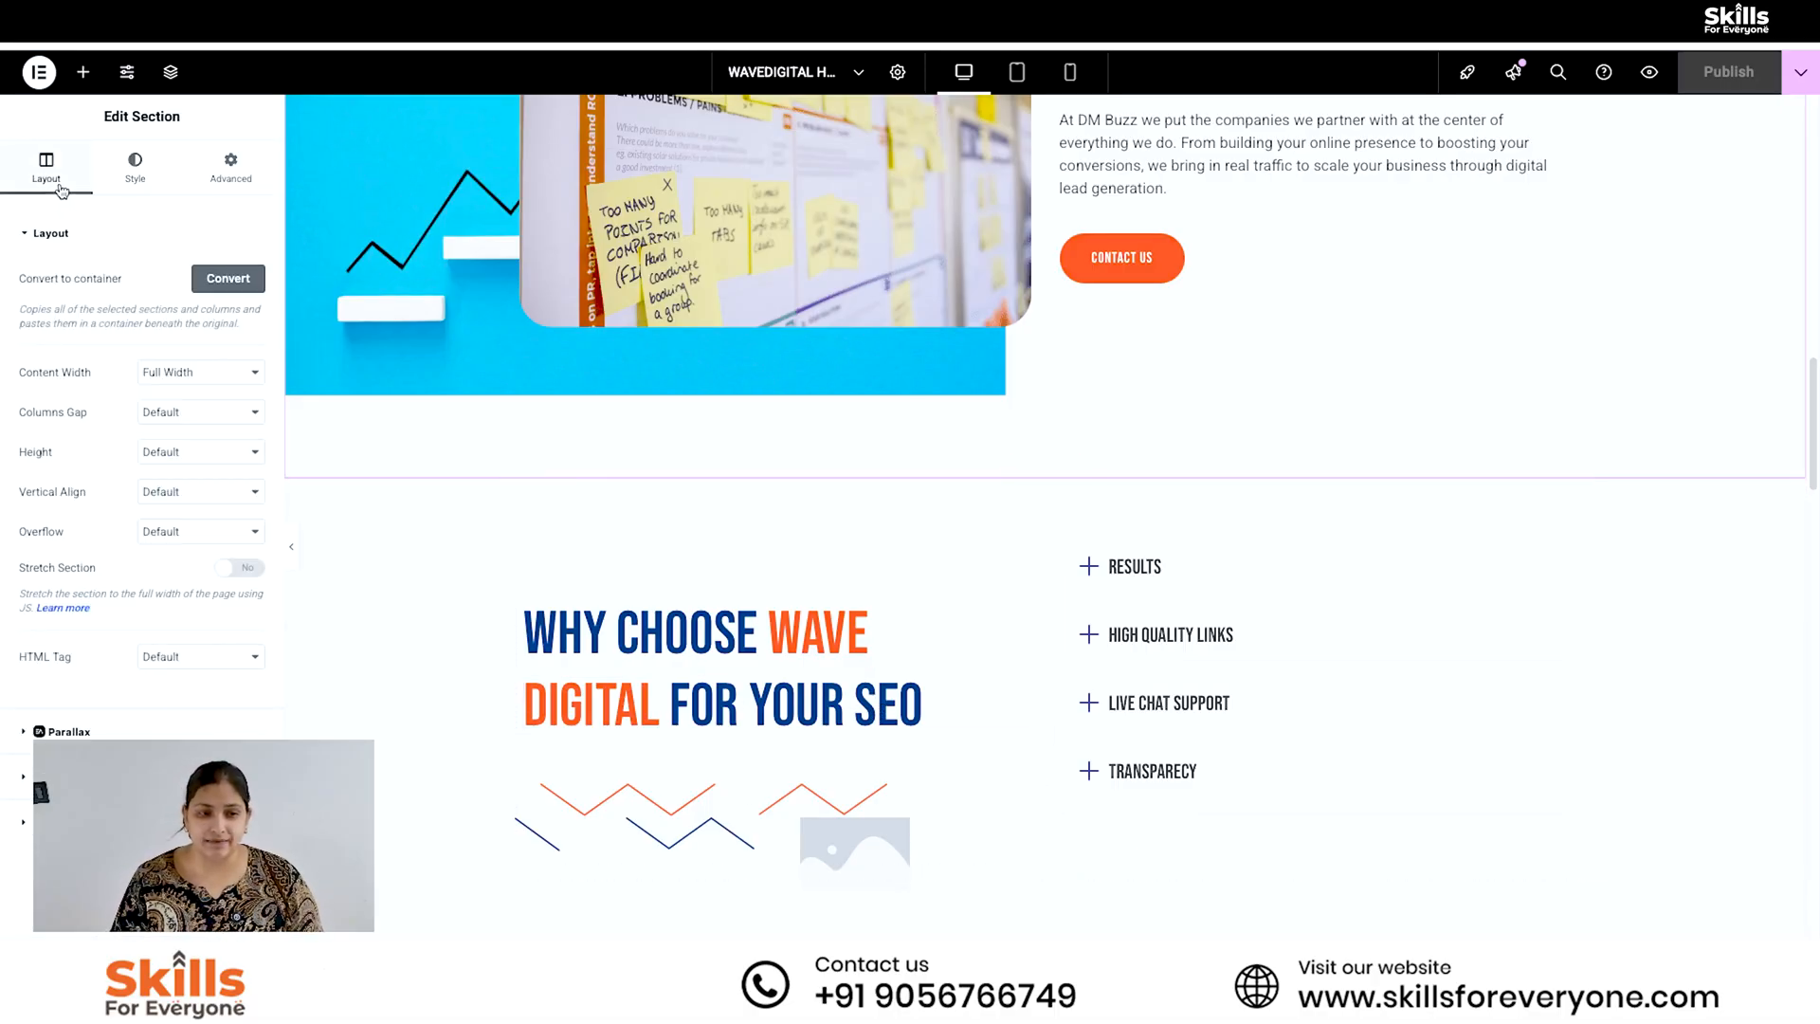
click(138, 171)
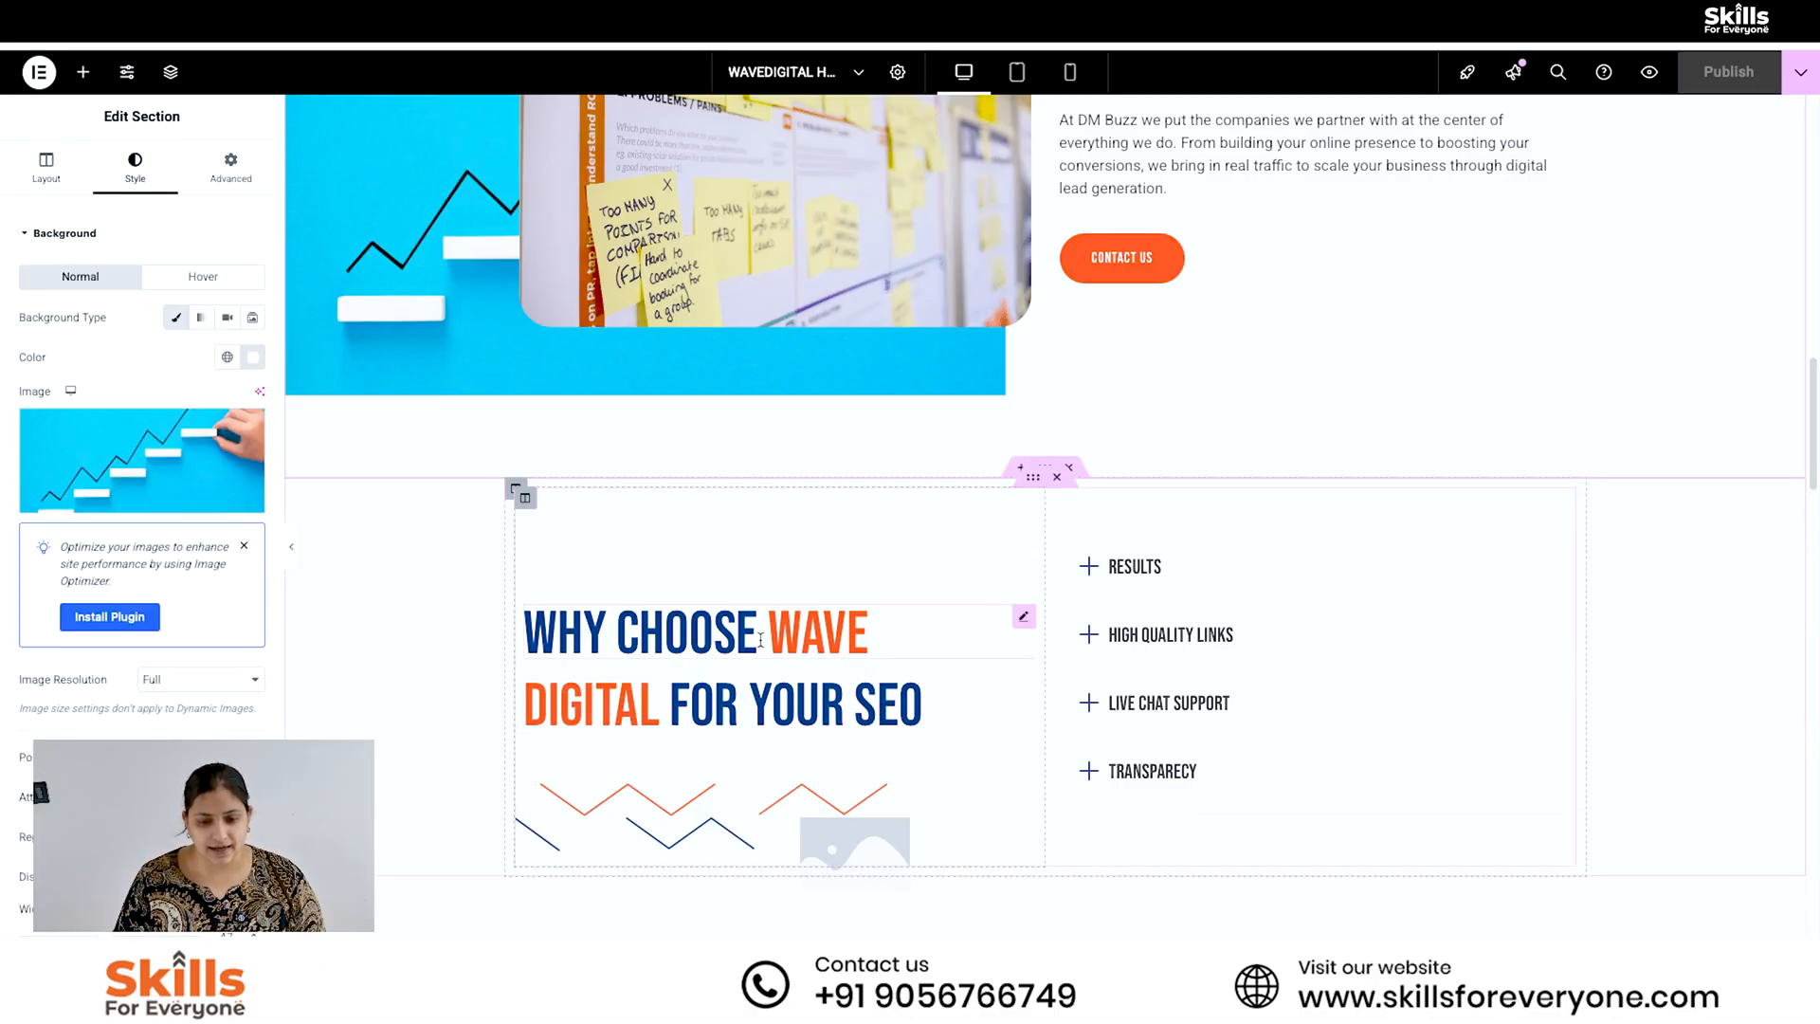
click(720, 626)
double_click(38, 538)
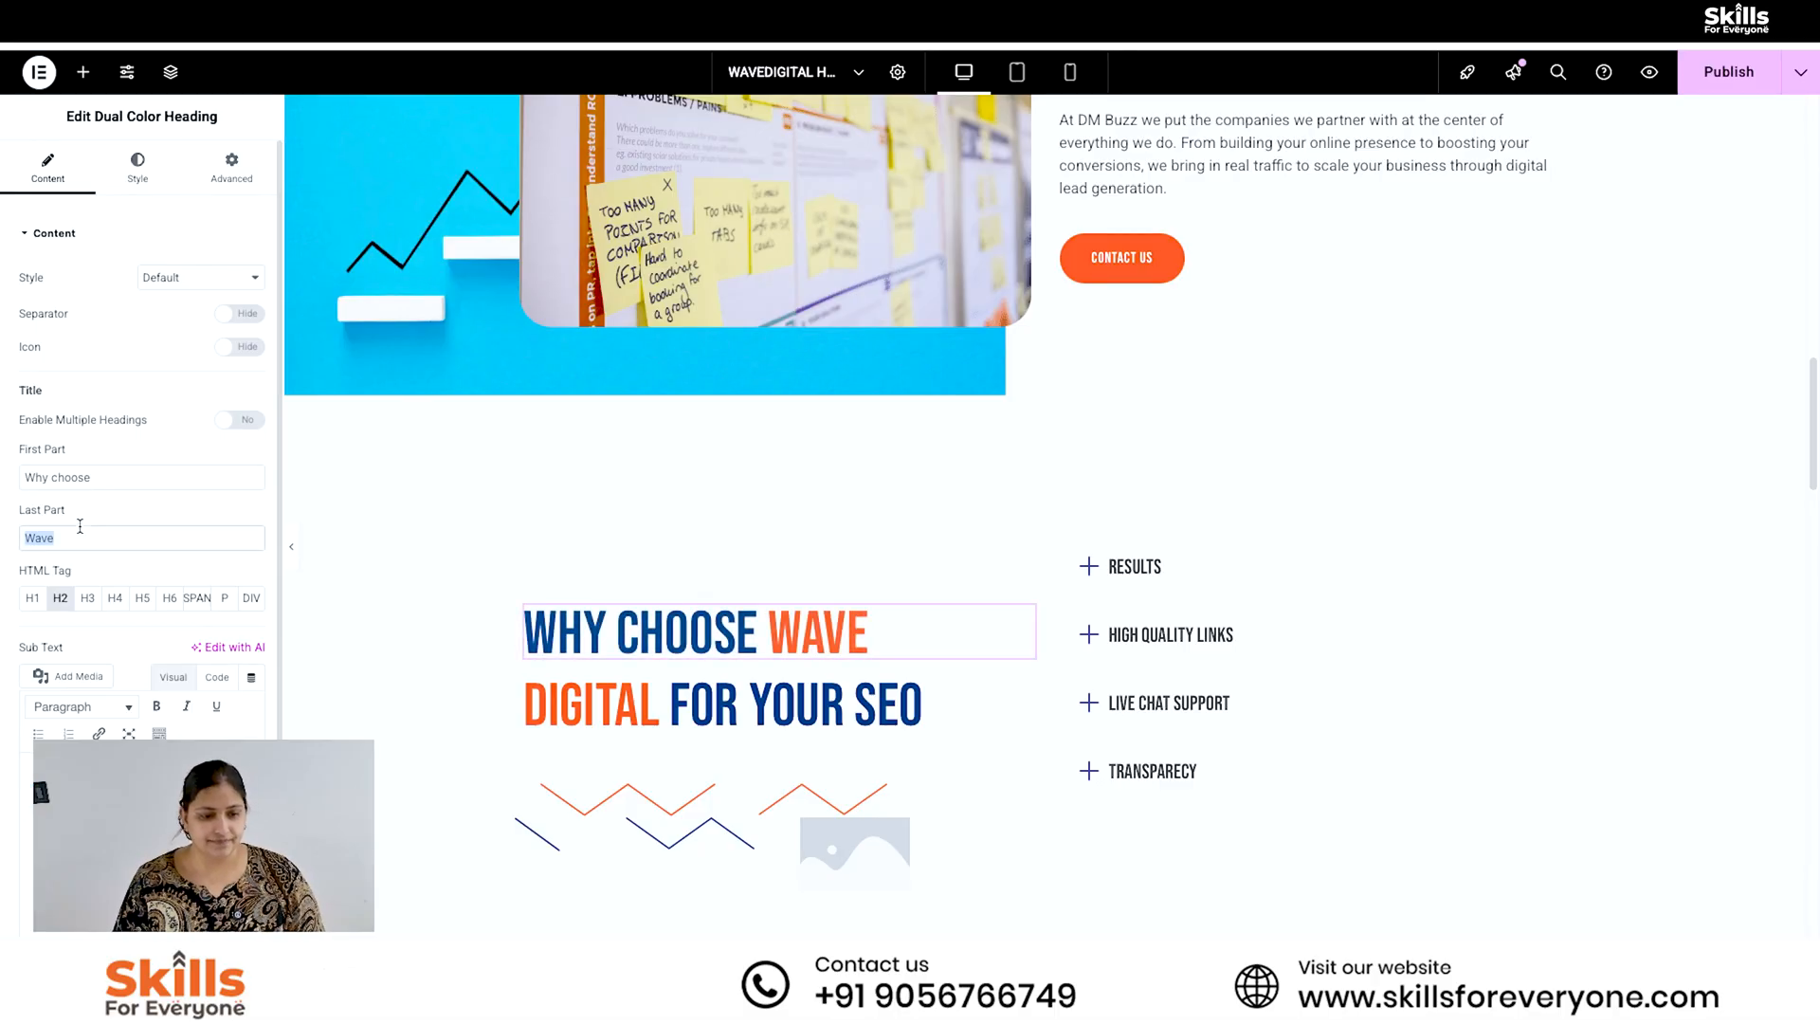